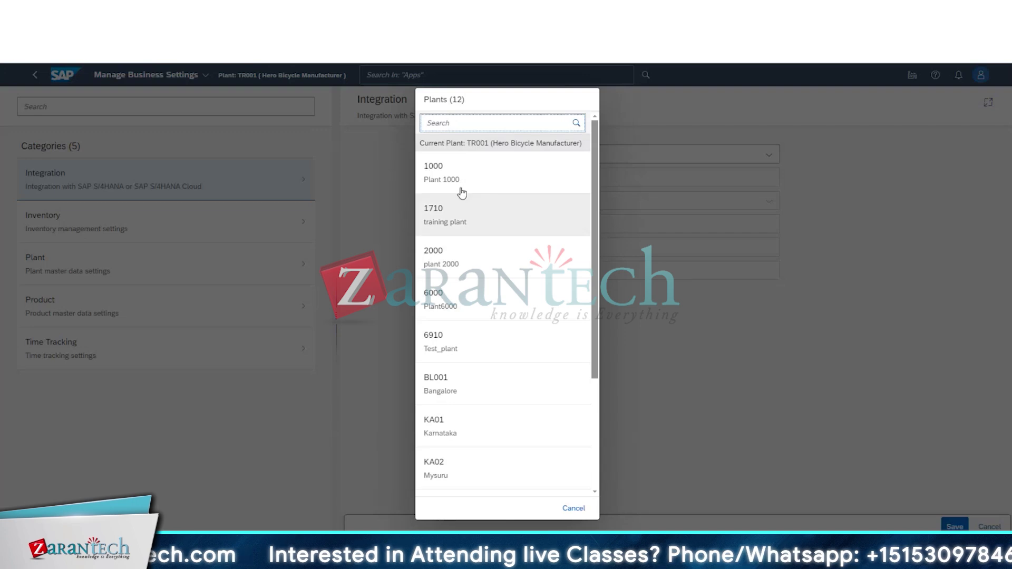
Step: Switch the current plant to 1000 and display its Inventory management settings
click(468, 182)
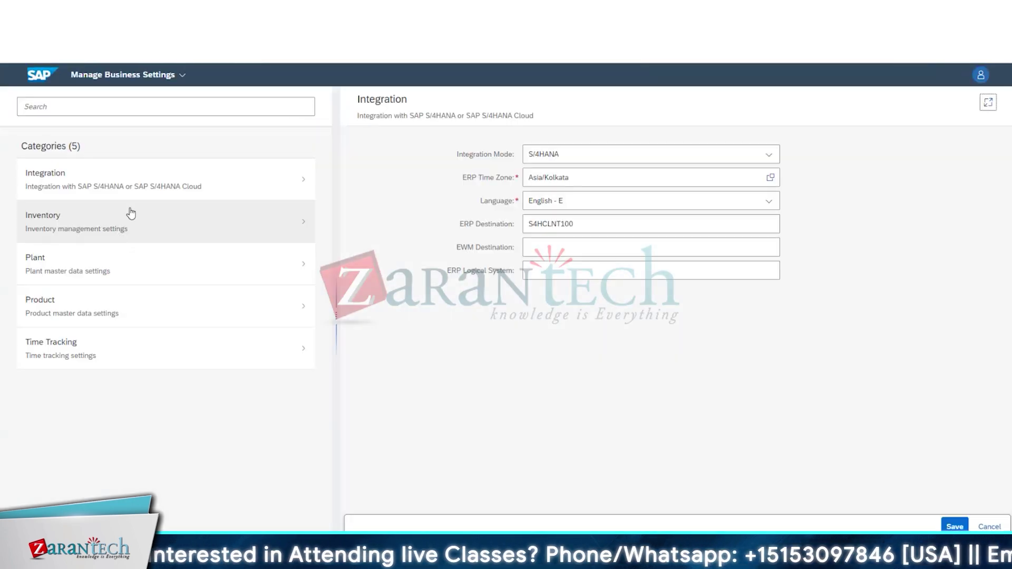
click(131, 213)
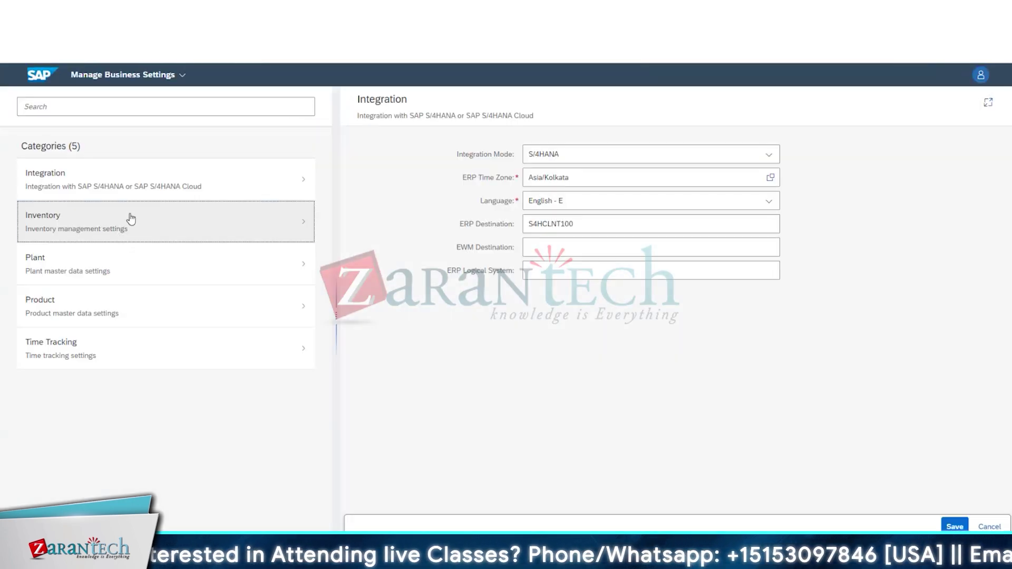
Step: Try Consolidated as the Inventory Management Mode of plant 1000, and set it back to Individual
click(767, 178)
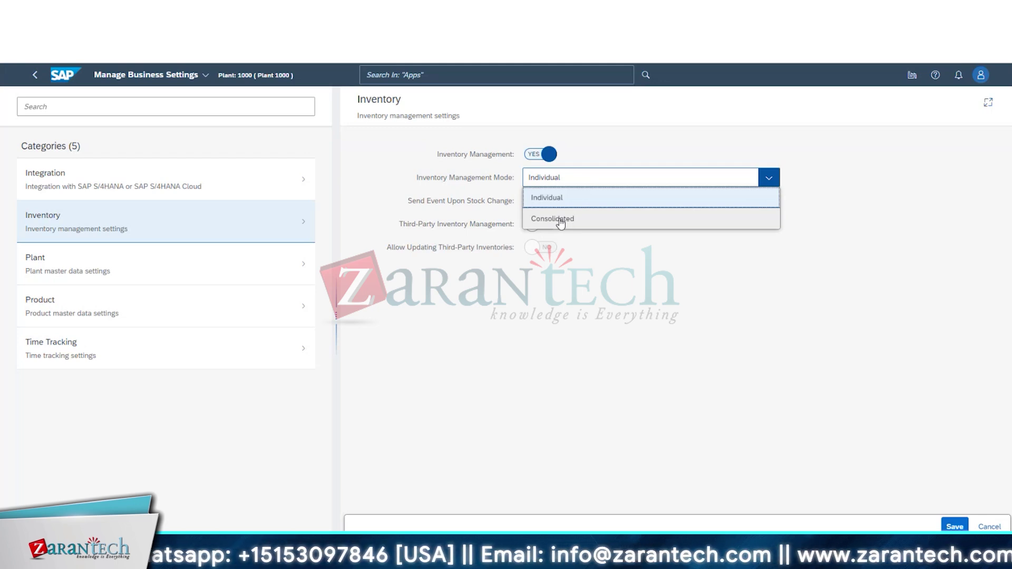
click(560, 220)
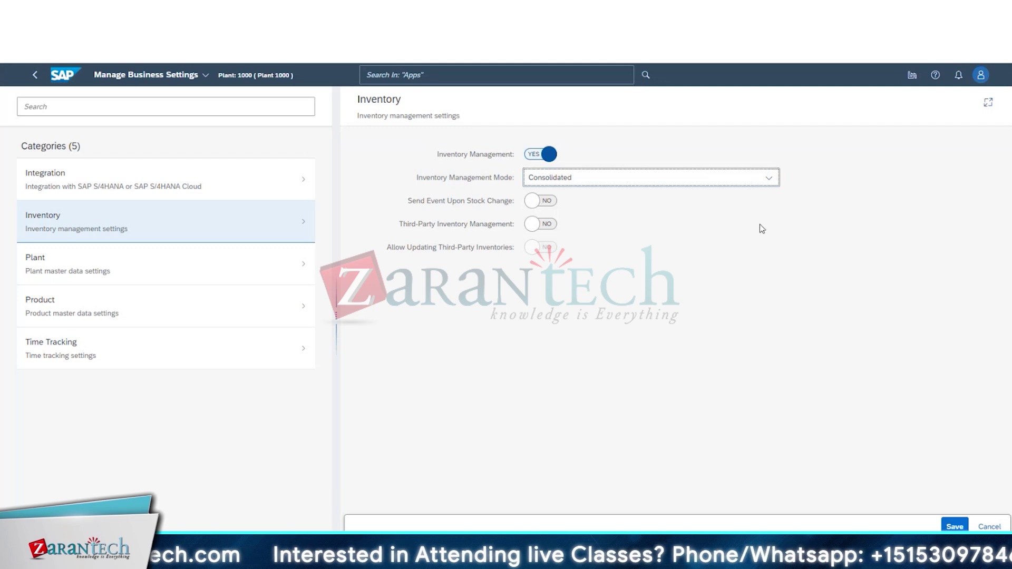
click(768, 179)
click(626, 199)
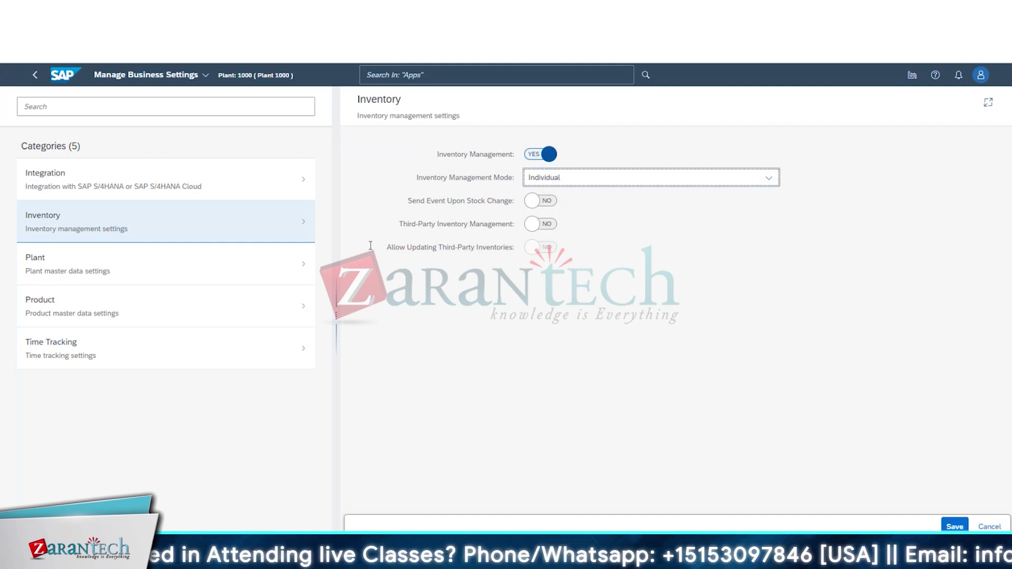
click(421, 76)
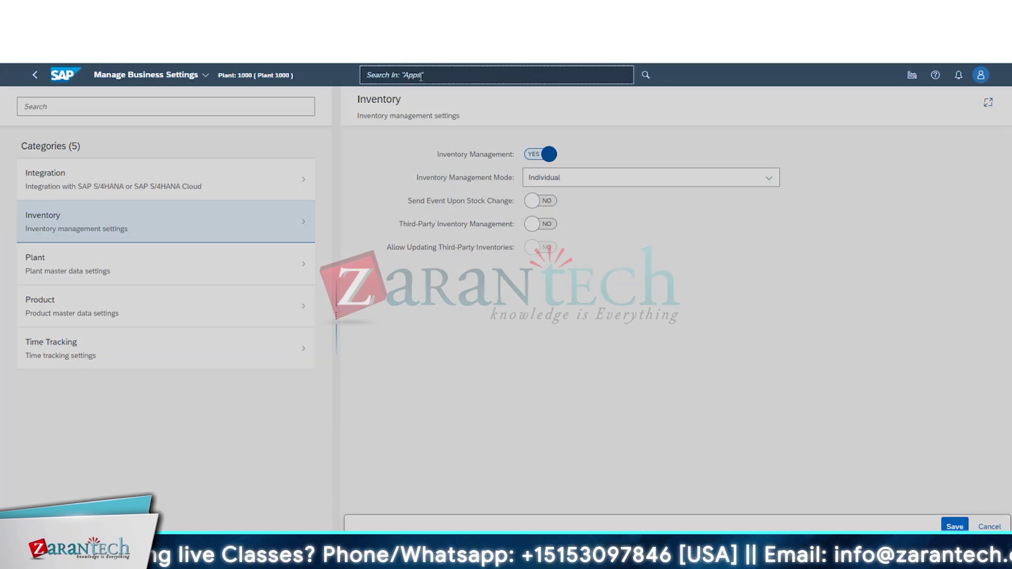
click(58, 62)
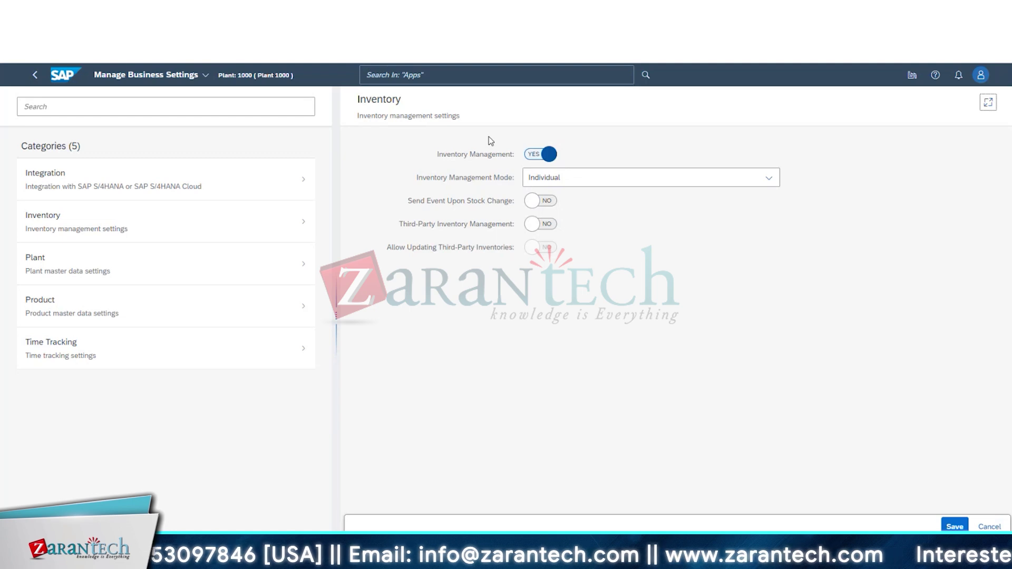
Step: Set the Inventory Management Mode to Consolidated and return to the home page without saving
click(765, 176)
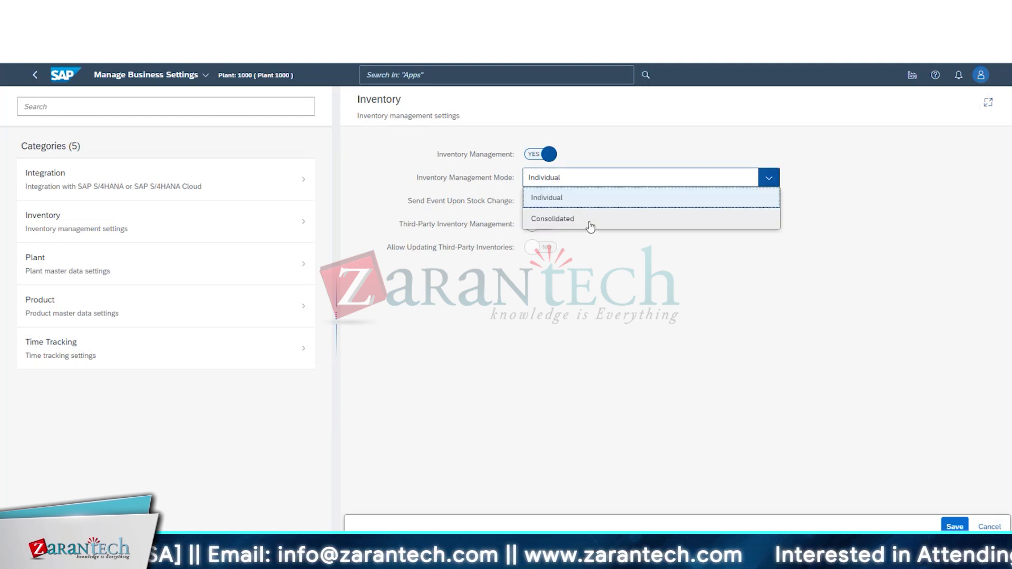
click(590, 221)
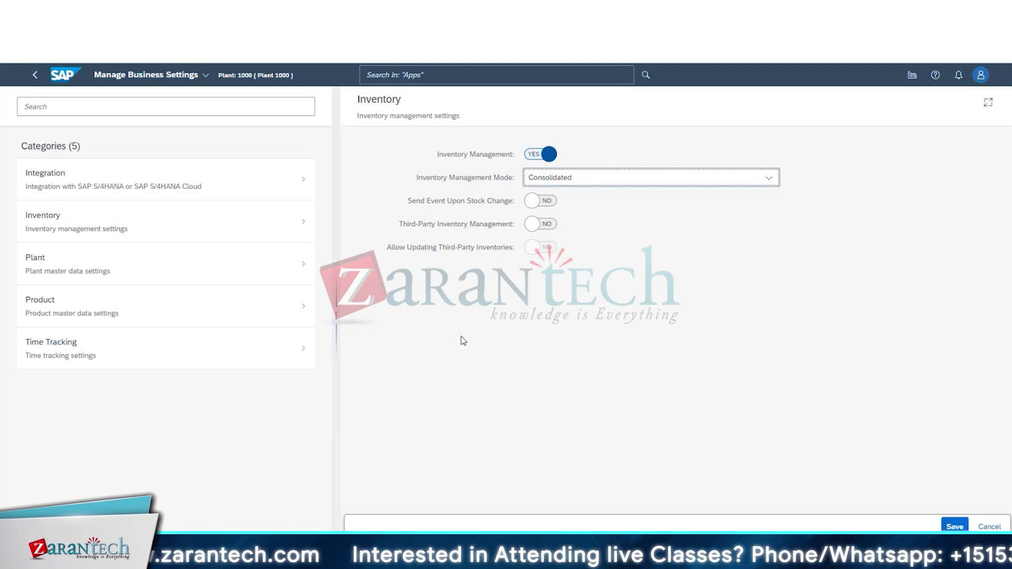
click(424, 74)
text(Manage)
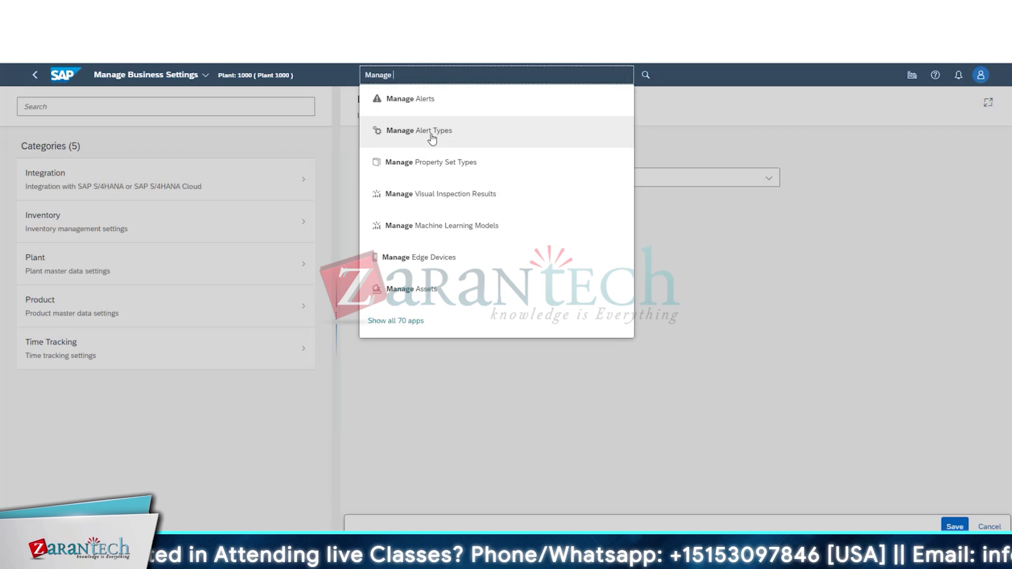
key(Escape)
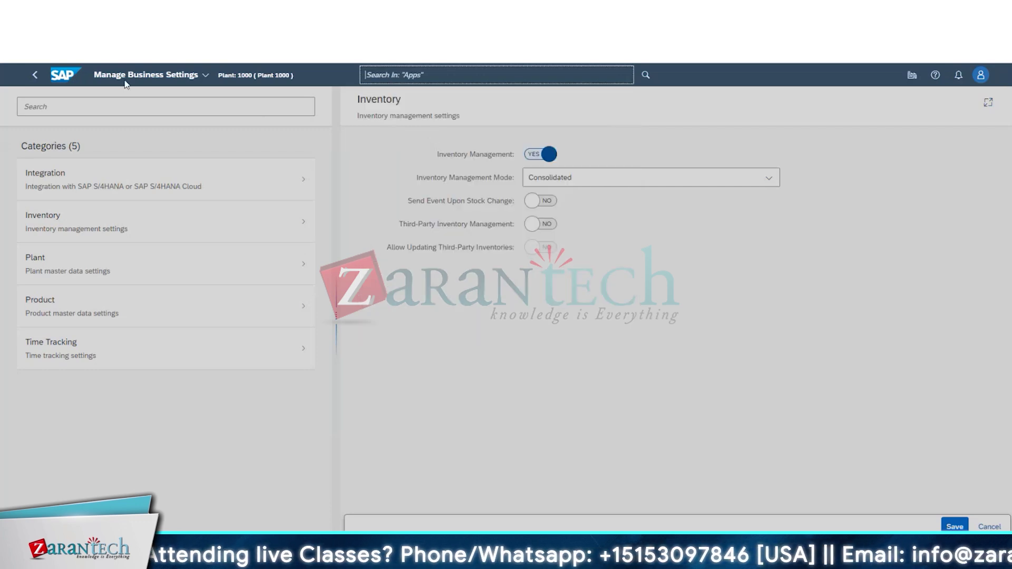
click(62, 82)
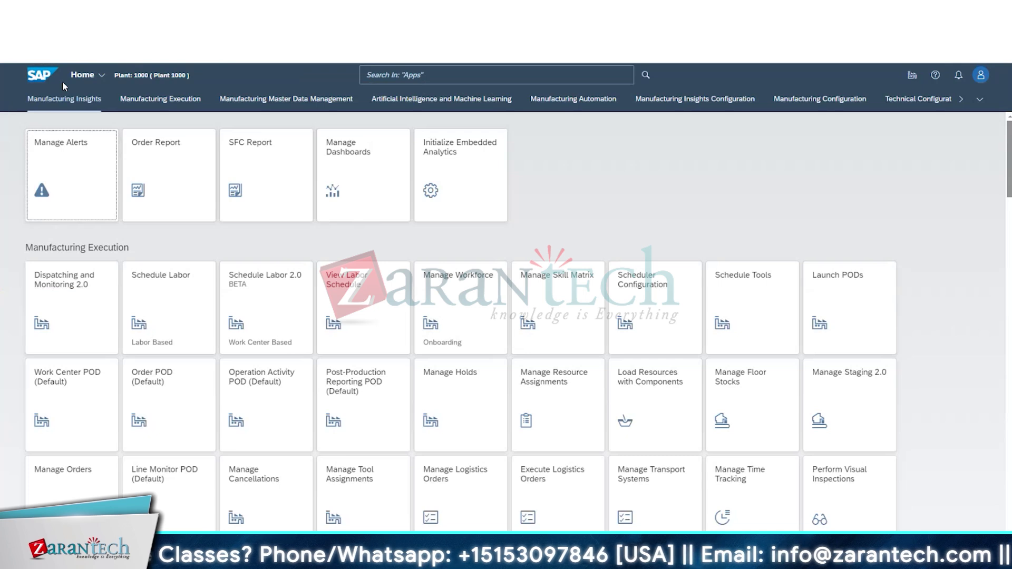
Step: Switch the current plant to TR001 (Hero Bicycle Manufacturer) from the home page
click(127, 100)
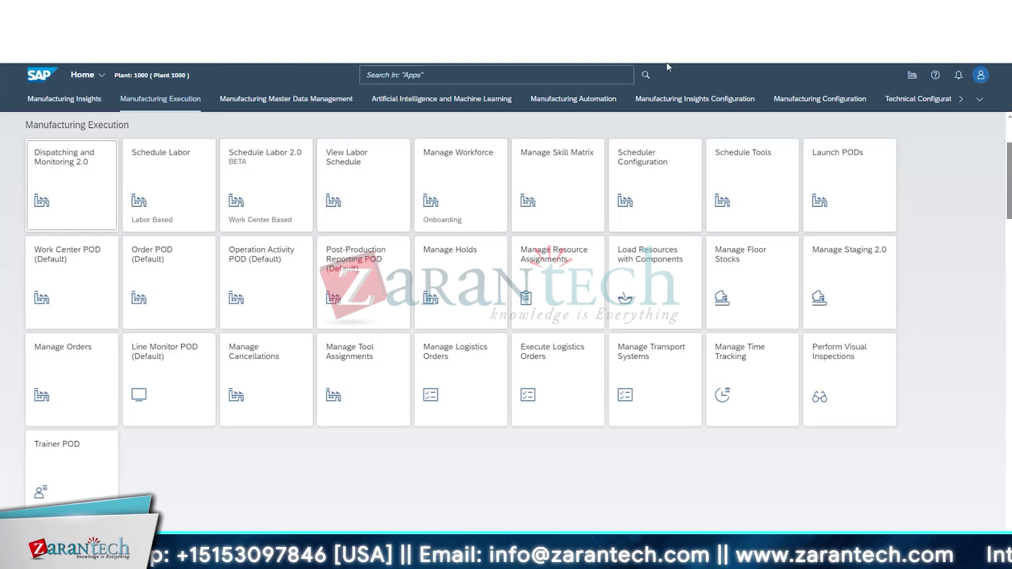
click(912, 75)
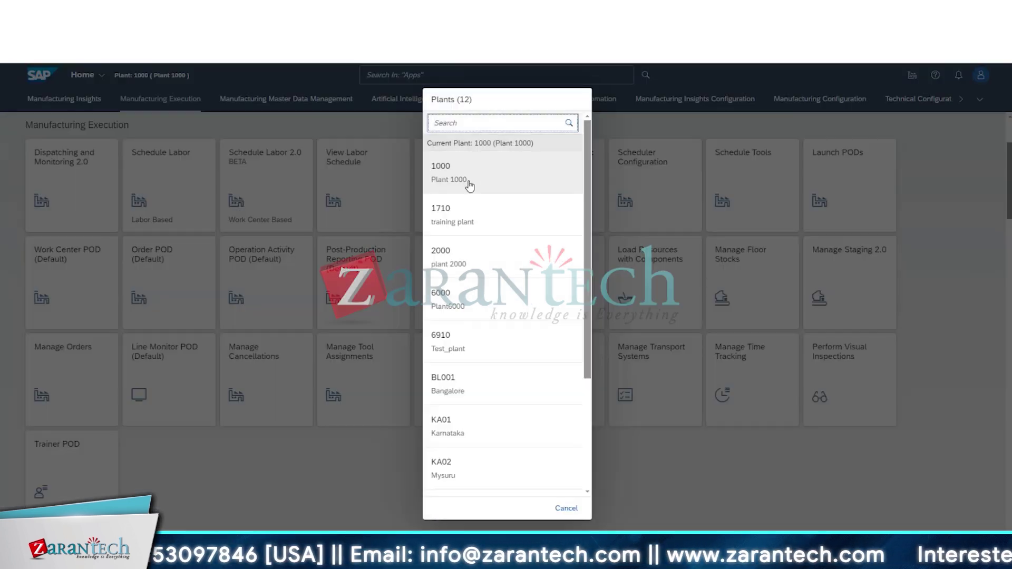
scroll(481, 426, down, 3)
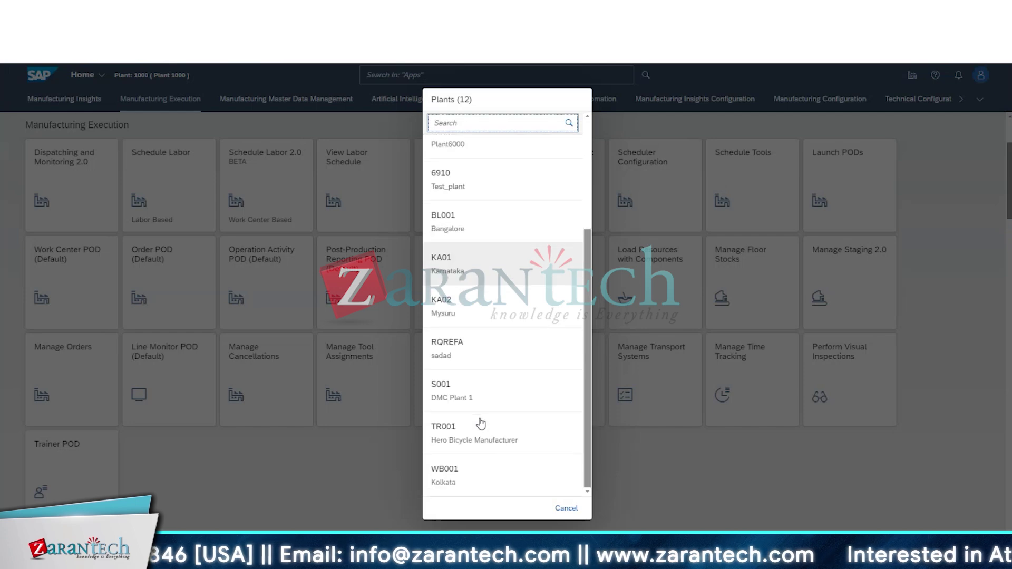
click(480, 428)
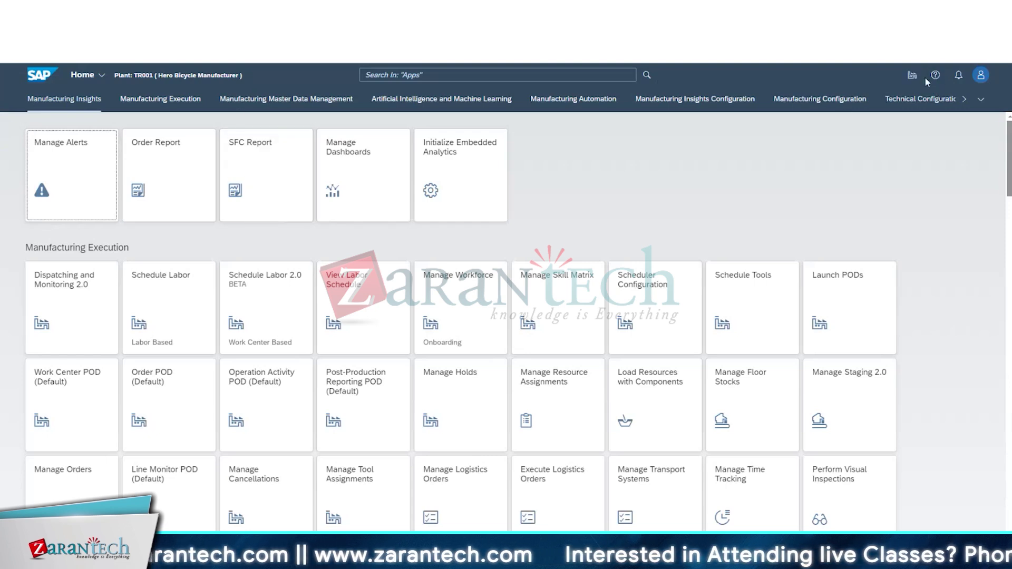
Step: Search the apps for "business", open Manage Business Settings and display the Inventory category for plant TR001
click(480, 74)
text(business)
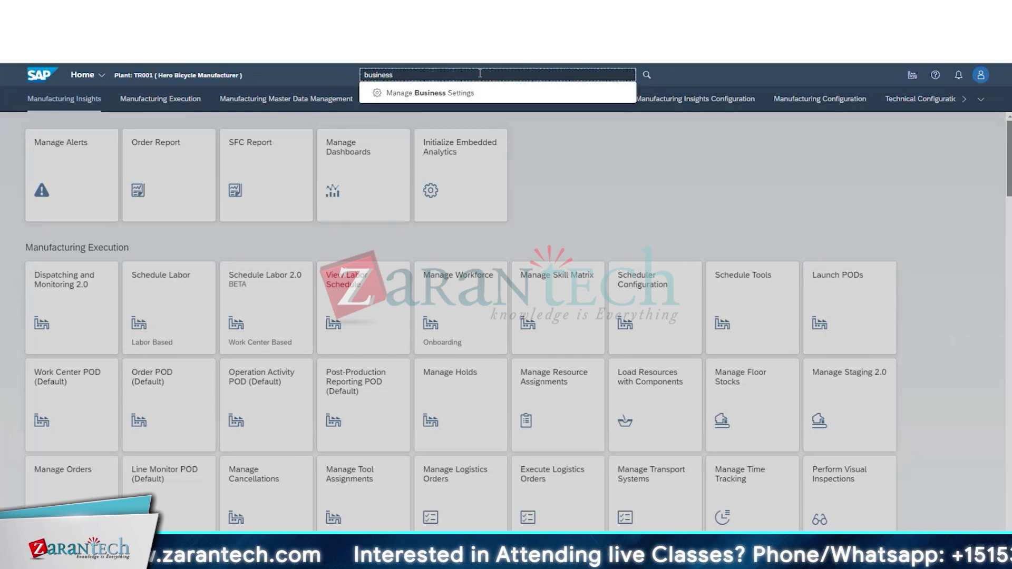
click(421, 93)
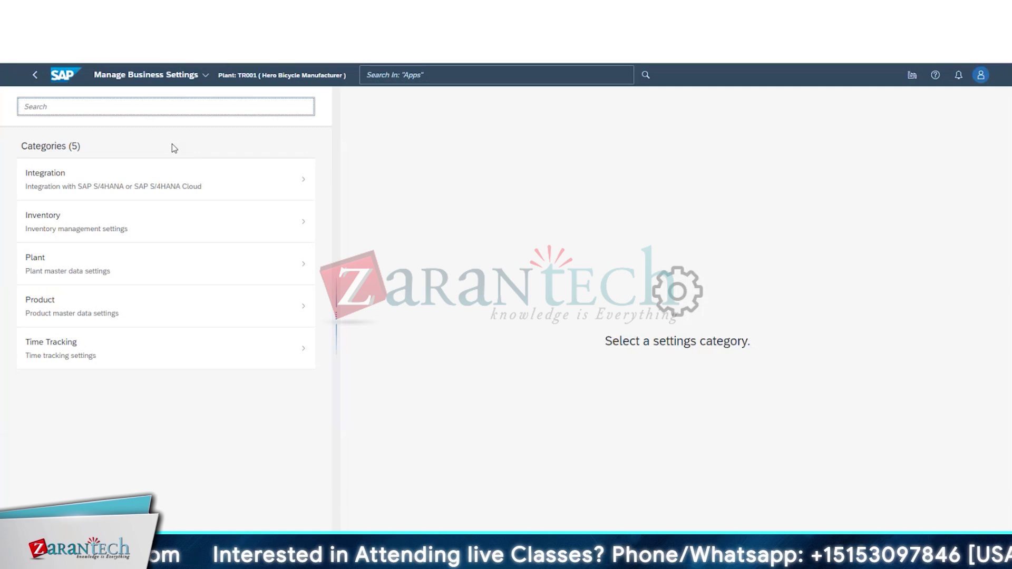
click(143, 223)
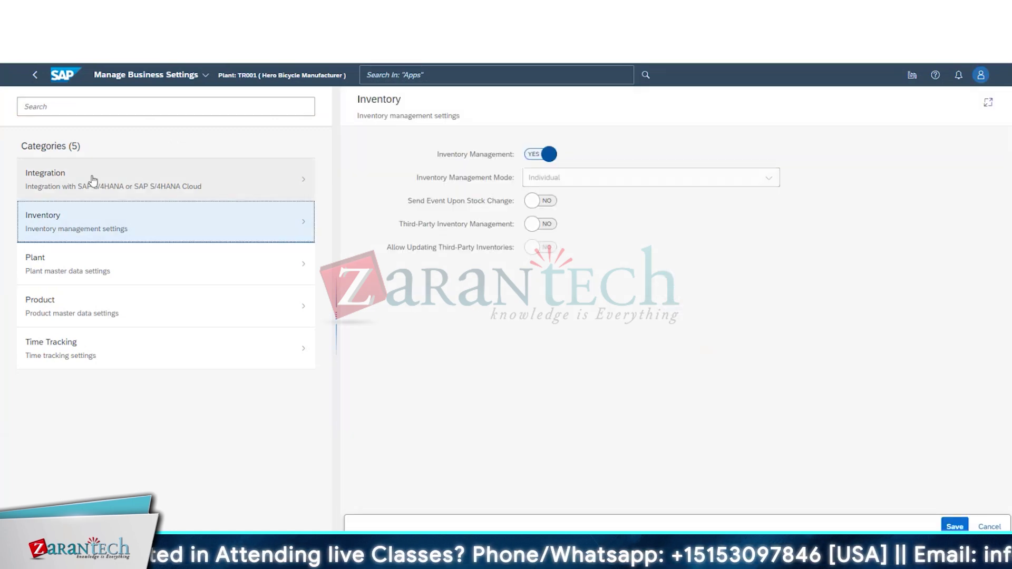
Step: Compare the Integration settings of plant TR001 with its Inventory settings
drag(243, 75, 254, 74)
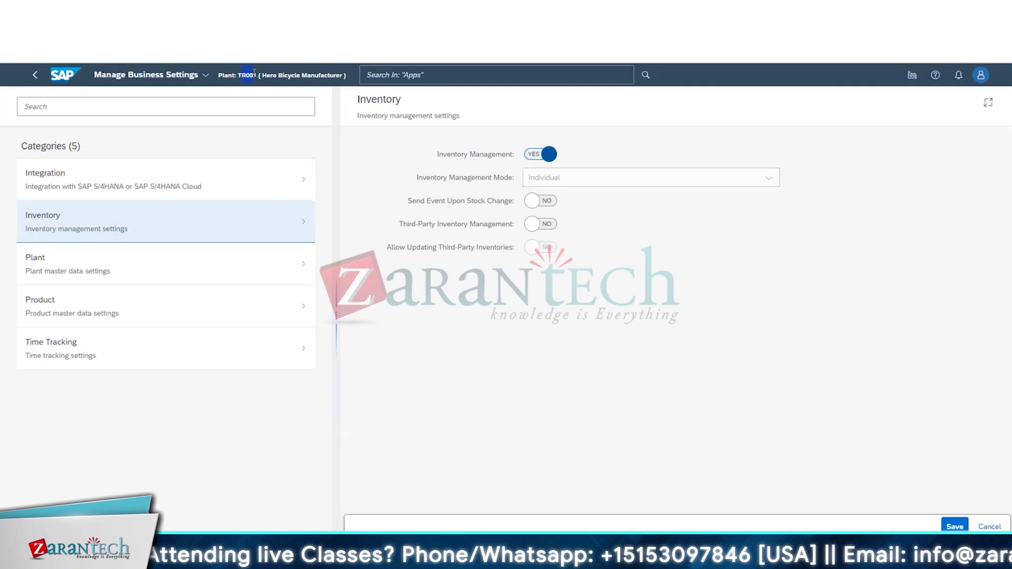
click(85, 187)
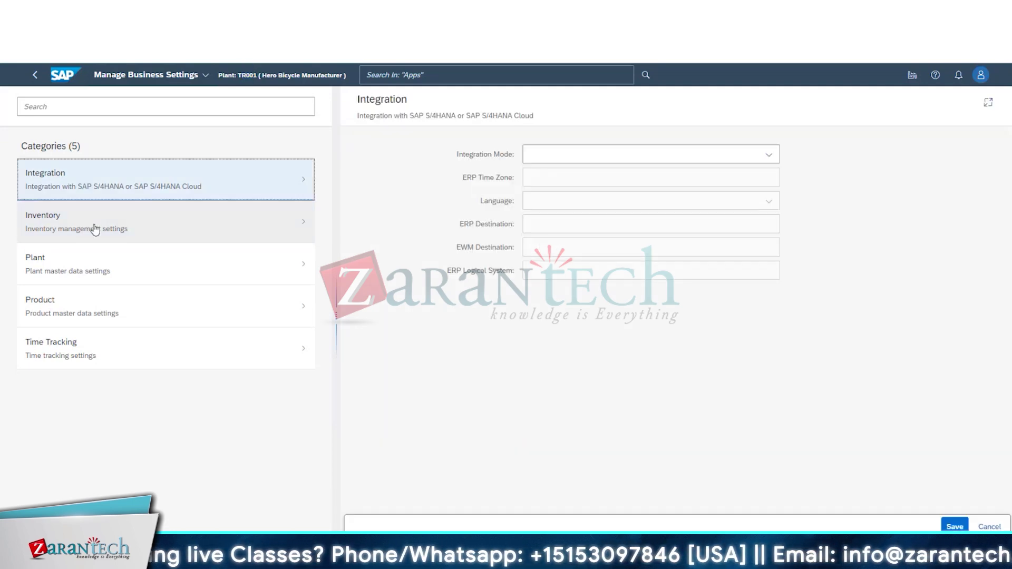
click(95, 230)
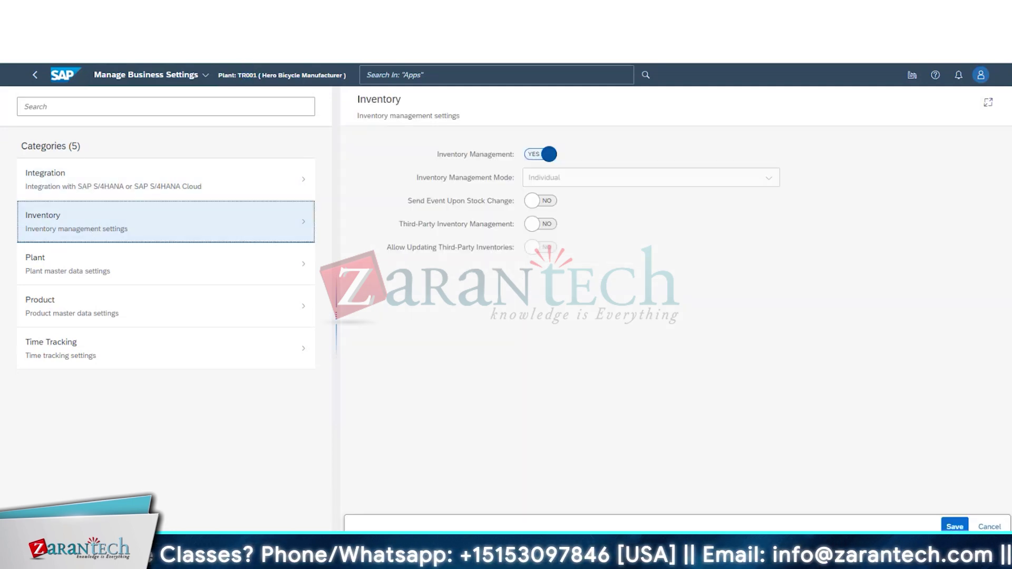
Step: Return to the home page and switch the current plant back to 1000
click(63, 76)
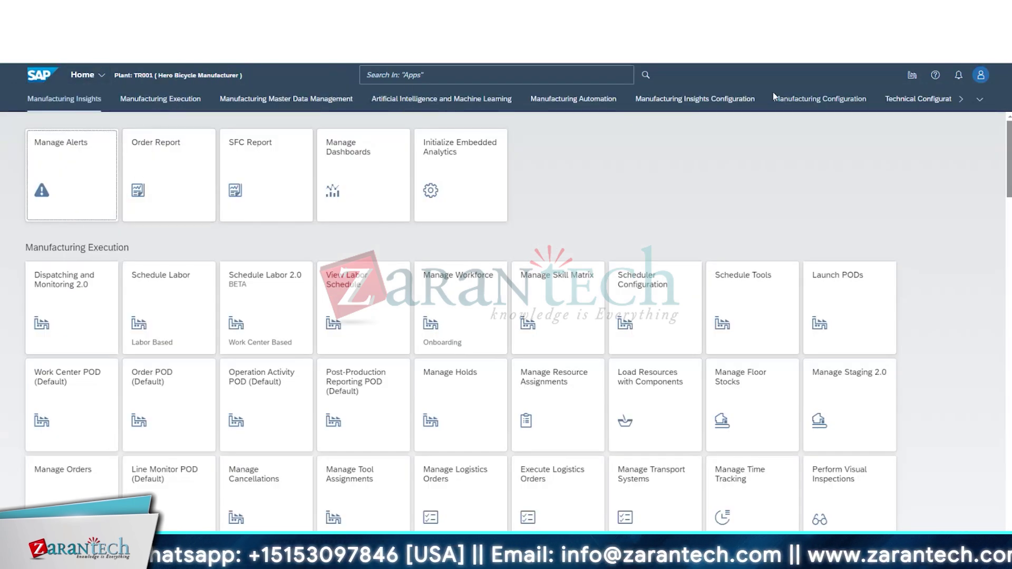
click(911, 76)
click(501, 193)
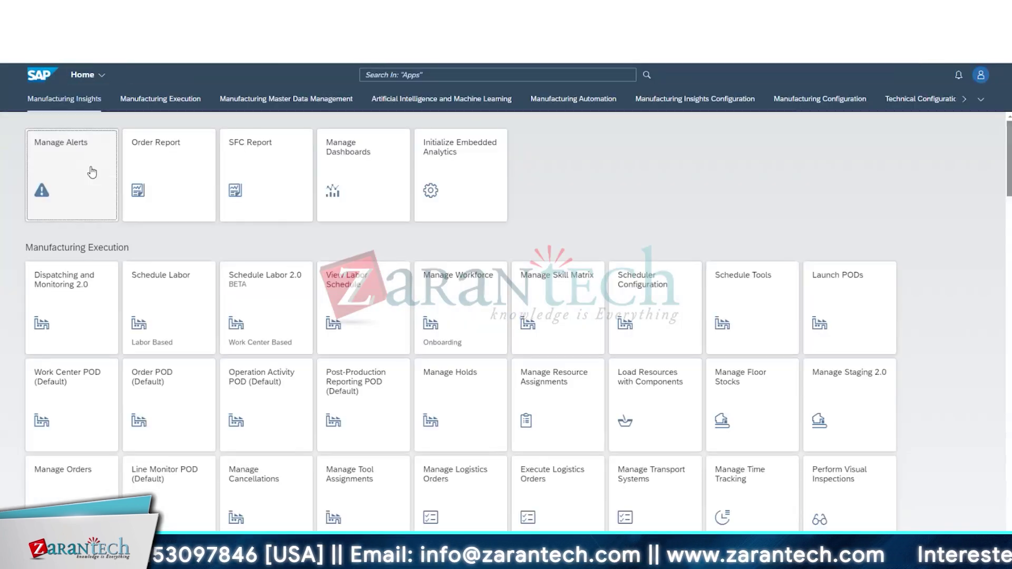
Step: Find and open Manage Business Settings for plant 1000 and display the Integration category
click(430, 78)
text(bu)
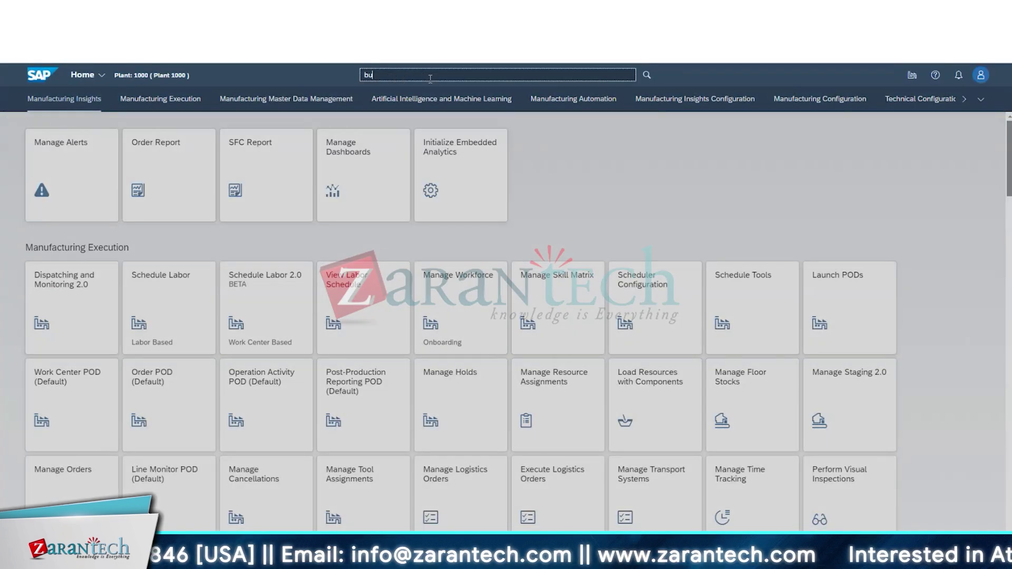
text(sin)
key(Return)
click(188, 172)
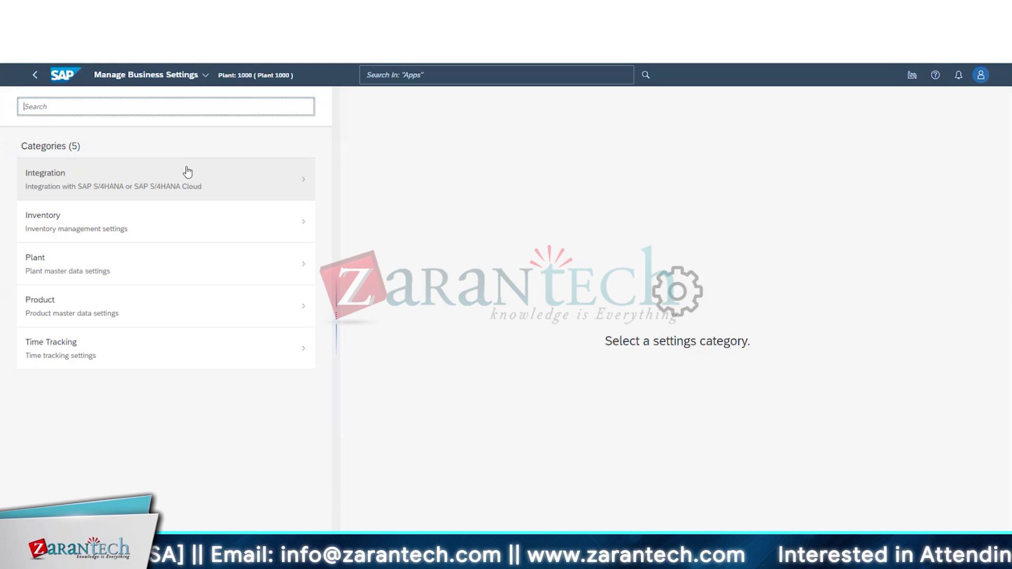
click(188, 172)
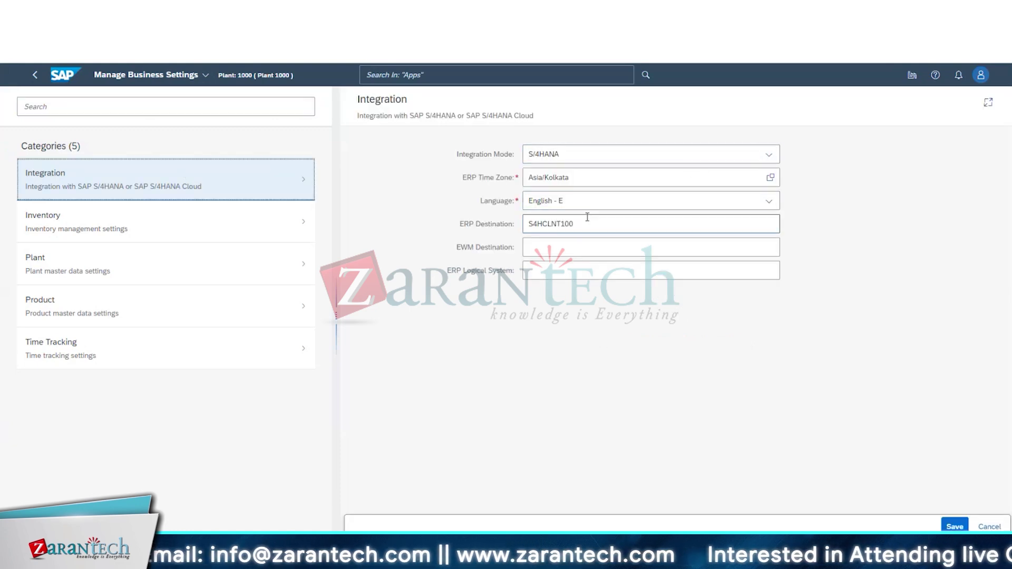
Step: Examine the ERP Destination in plant 1000's Integration settings and compare that category with its Inventory settings
triple_click(532, 214)
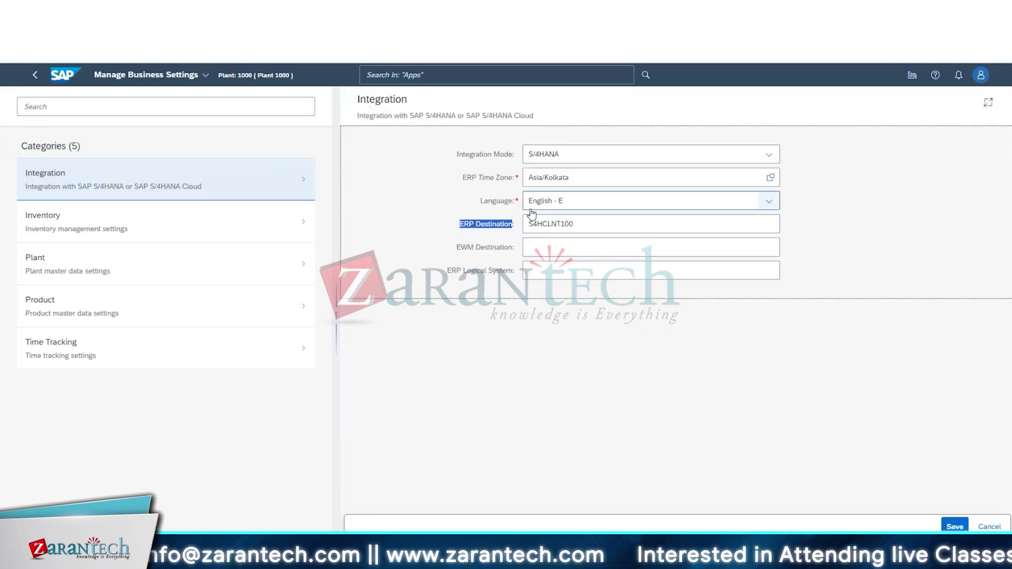
click(100, 236)
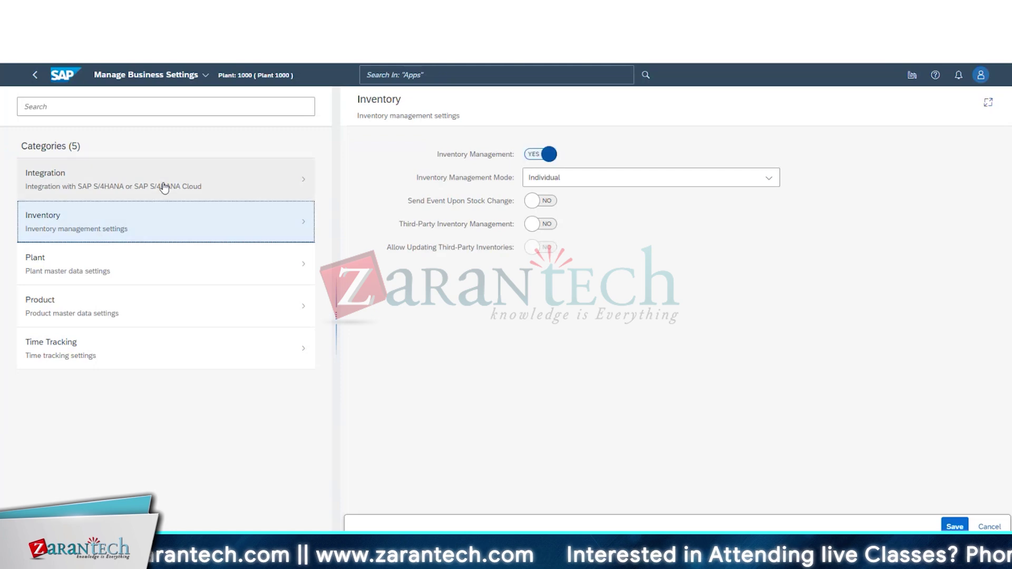
click(164, 188)
click(137, 226)
click(164, 191)
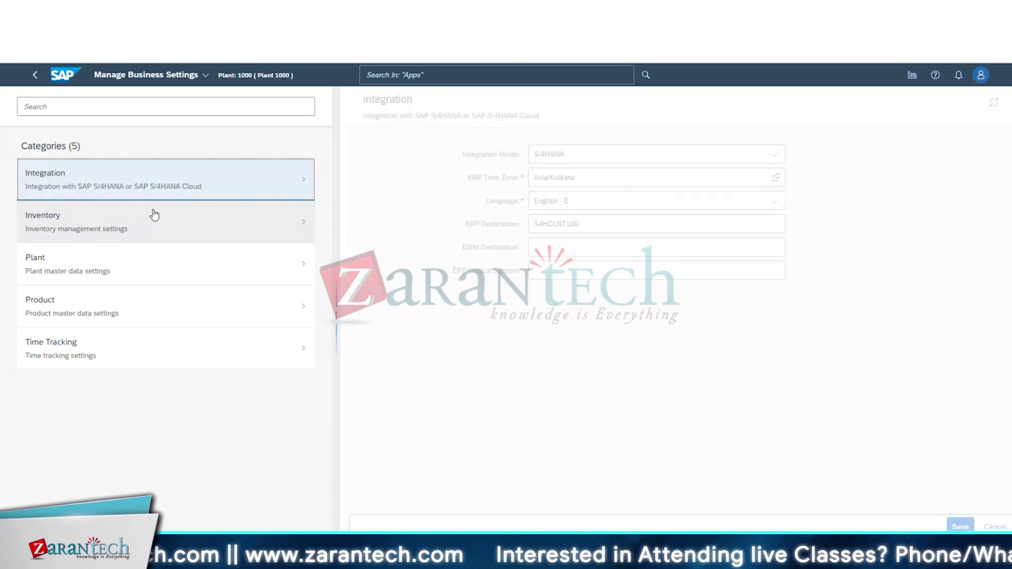
click(154, 222)
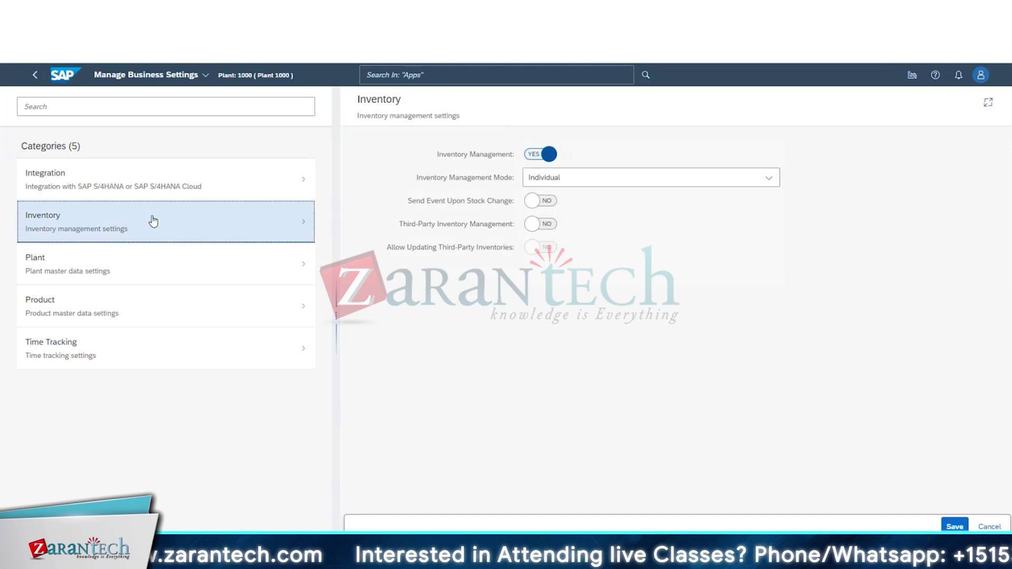
click(154, 179)
Step: Return to the home page and open Manage Floor Stocks from the Manufacturing Execution apps
click(62, 74)
click(161, 99)
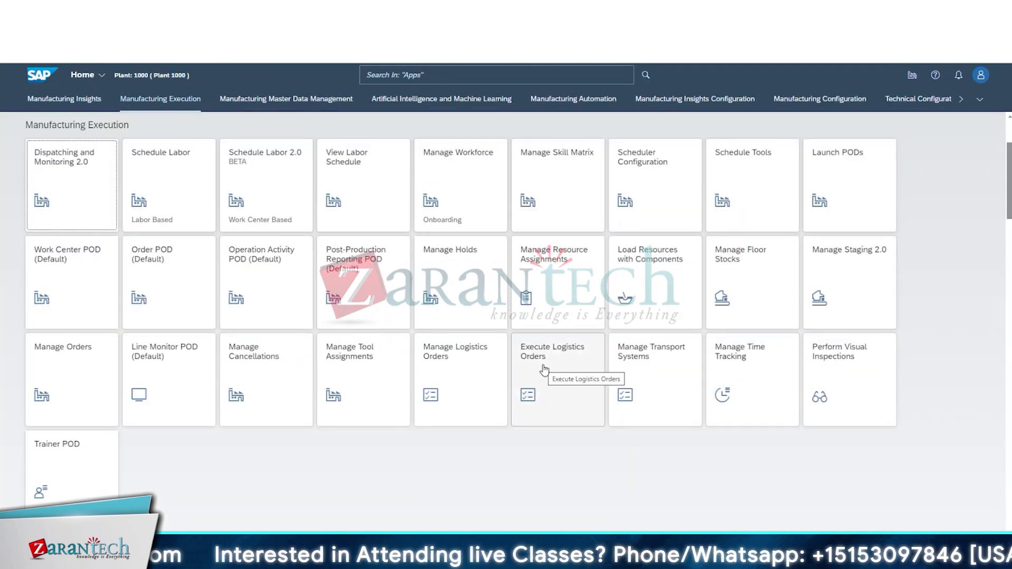
click(755, 274)
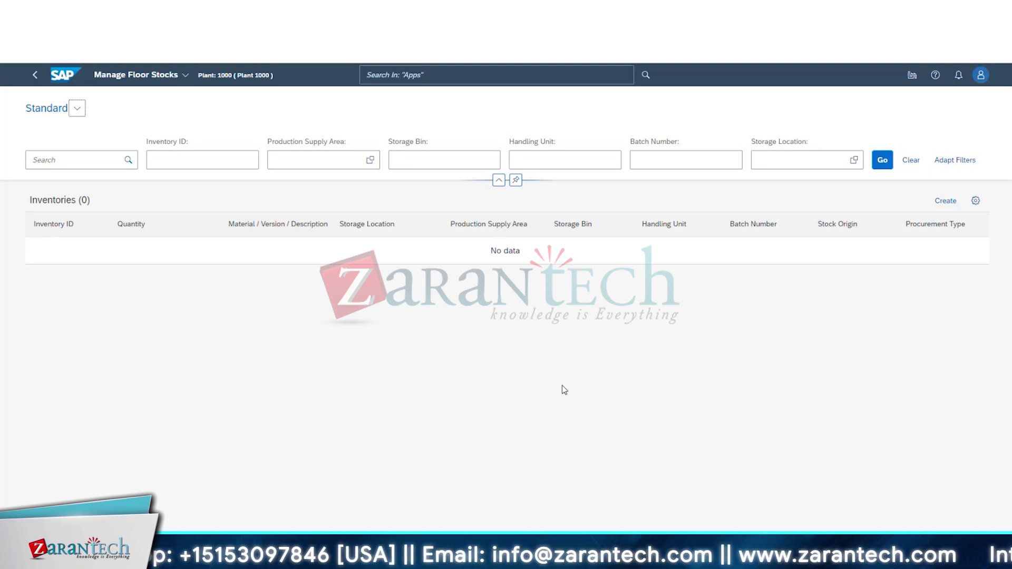
Step: Examine the search, Inventory ID and Production Supply Area filters for floor stock inventories
click(61, 158)
click(173, 163)
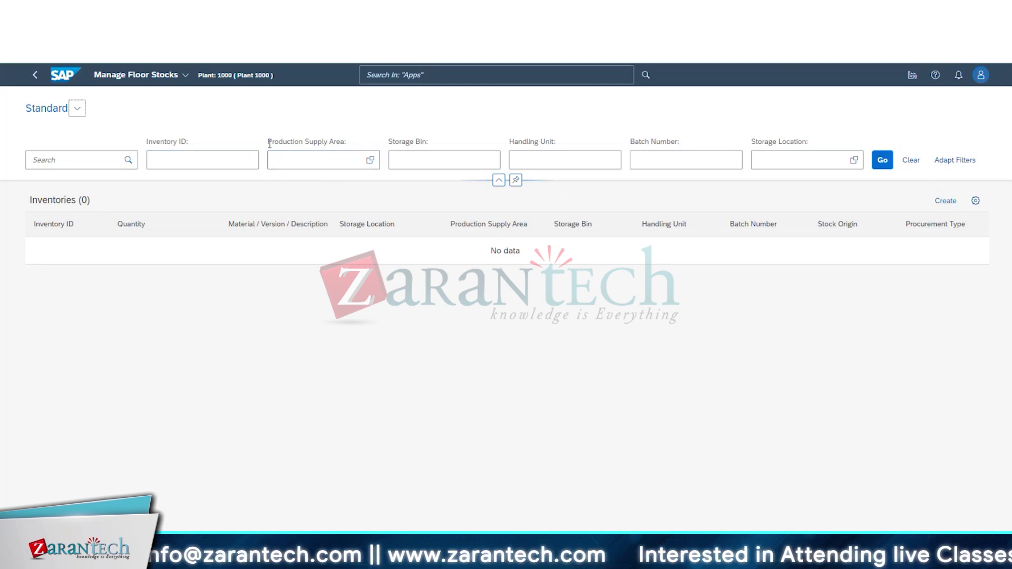
drag(268, 141, 352, 138)
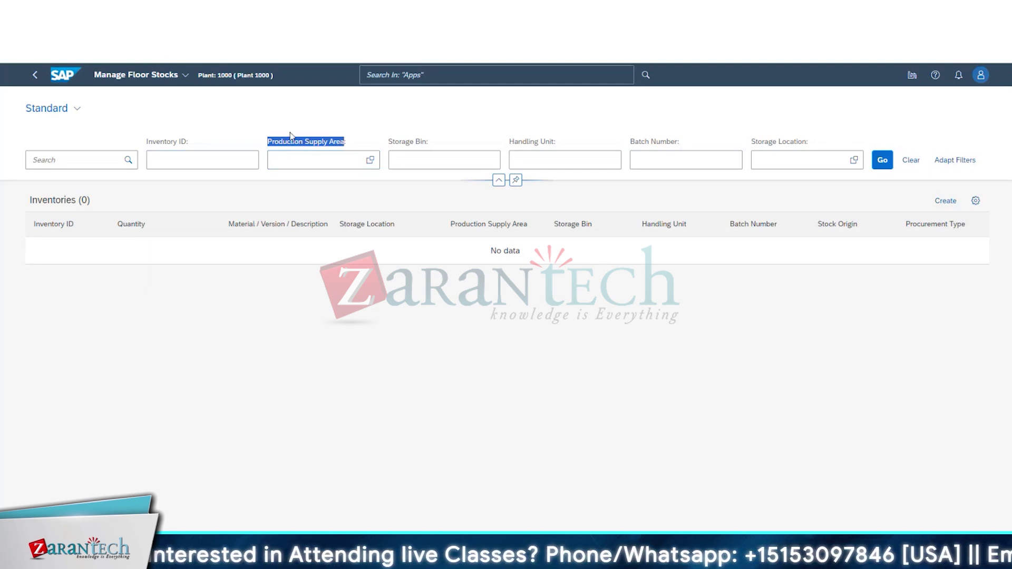
Step: Examine the Production Supply Area, Storage Bin, Handling Unit and Storage Location filters, including the value selection for storage locations
click(268, 145)
drag(267, 145, 346, 140)
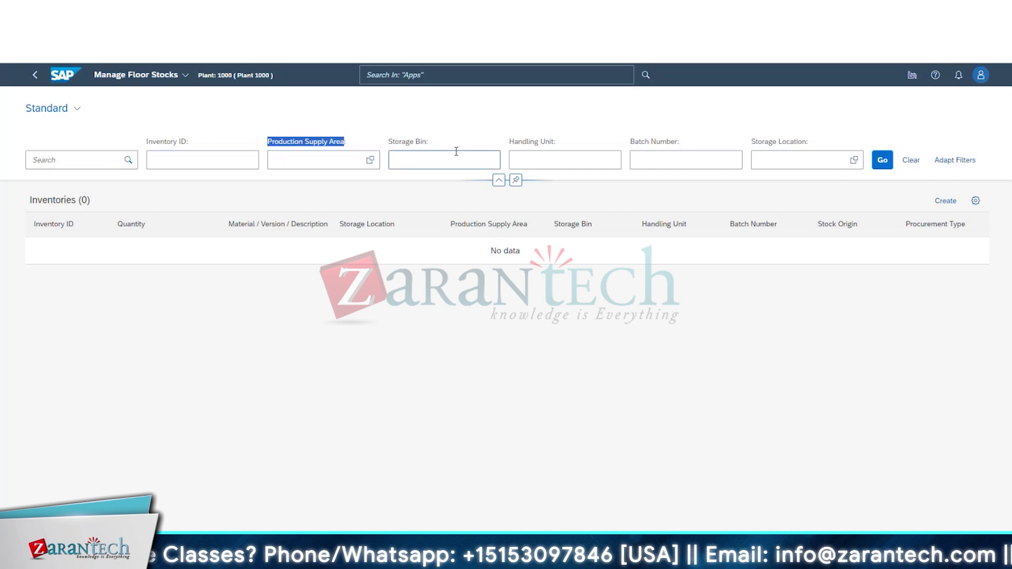
click(420, 158)
click(574, 158)
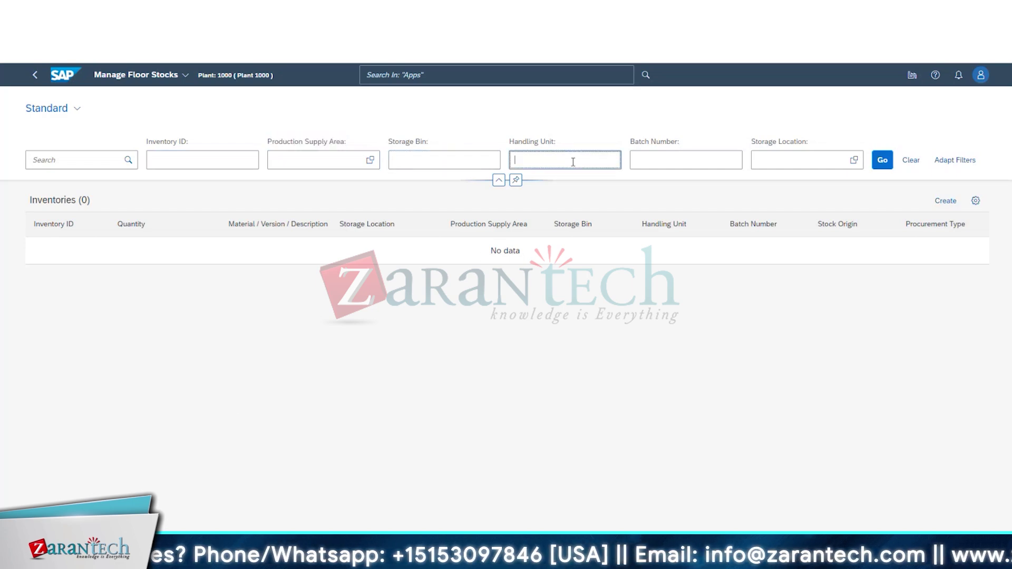
click(805, 156)
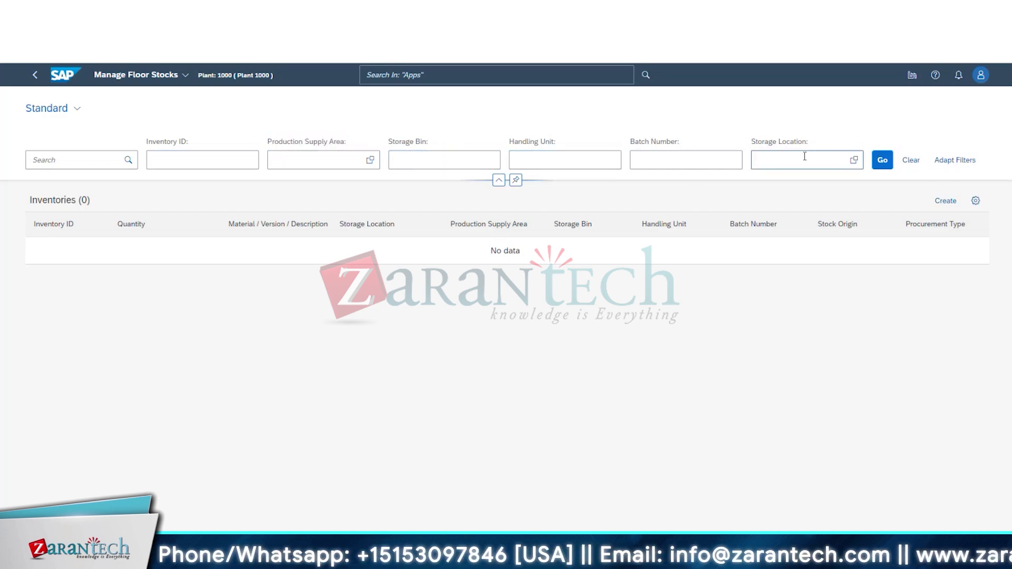
click(854, 159)
click(640, 434)
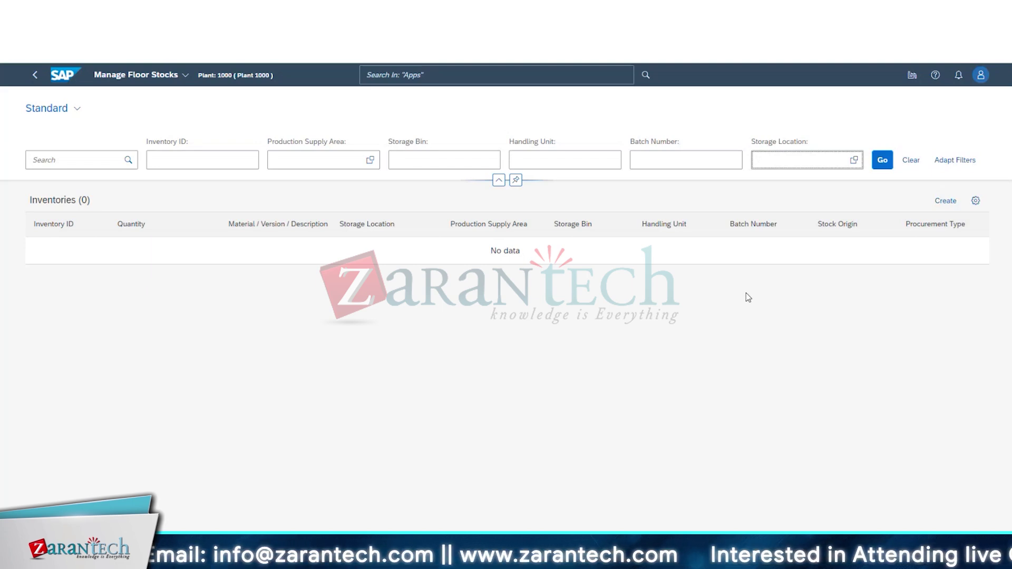
Step: Check which materials can be selected for a new inventory, and review the Storage Bin, Handling Unit, Batch Number and Storage Location filters
click(945, 201)
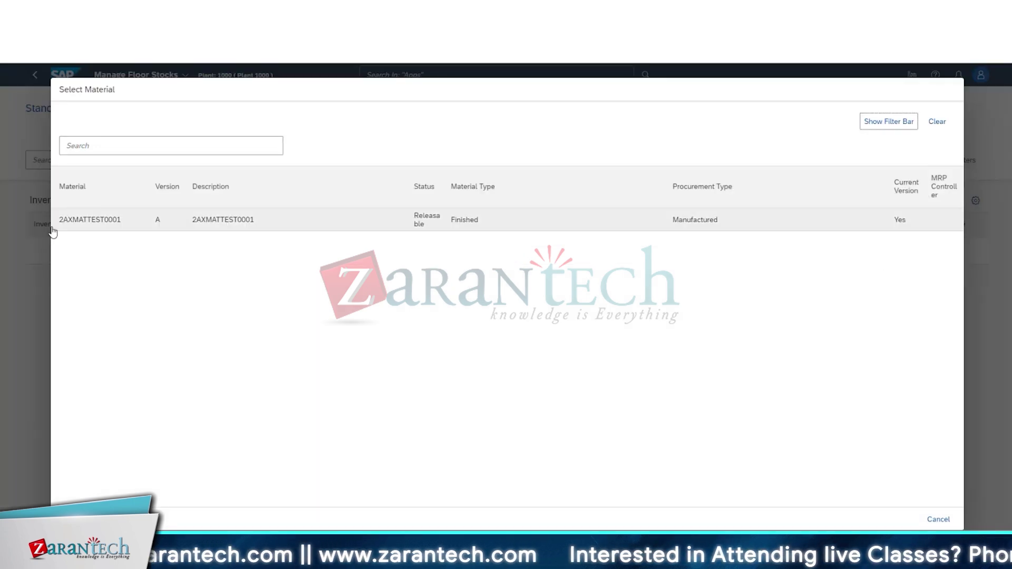
click(938, 519)
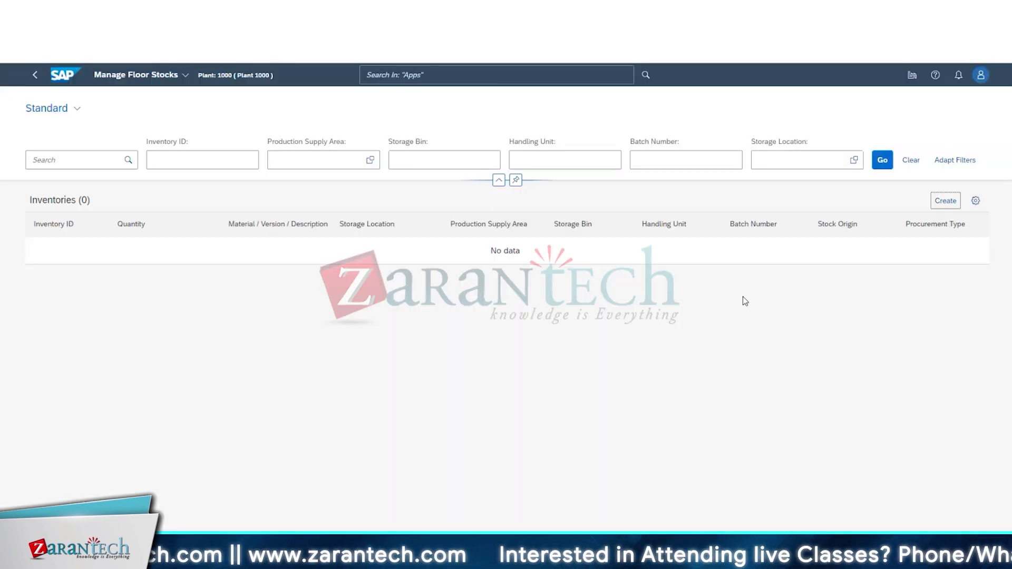
drag(391, 141, 856, 164)
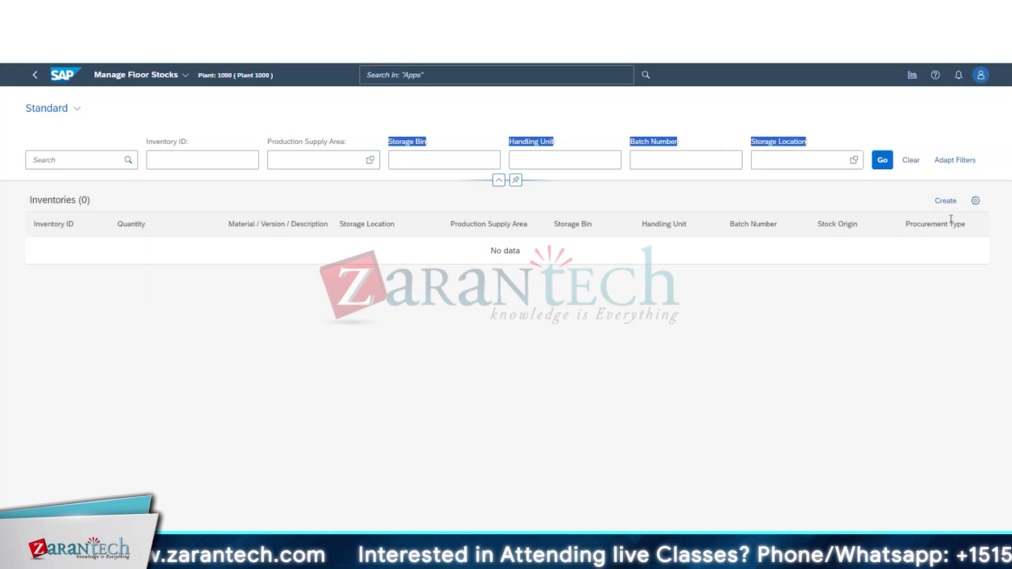
drag(393, 141, 426, 141)
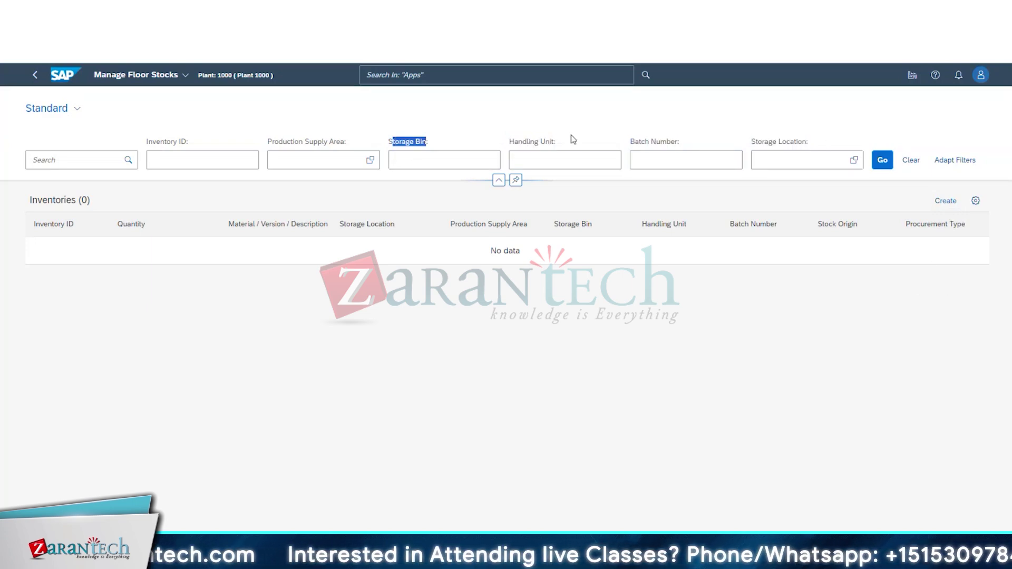
drag(573, 139, 808, 143)
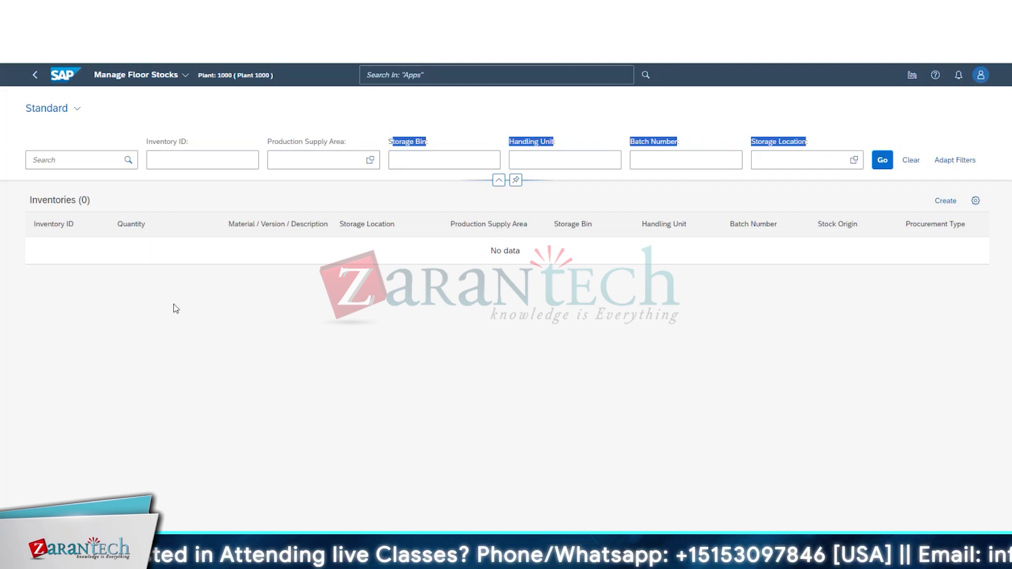
drag(388, 142, 821, 147)
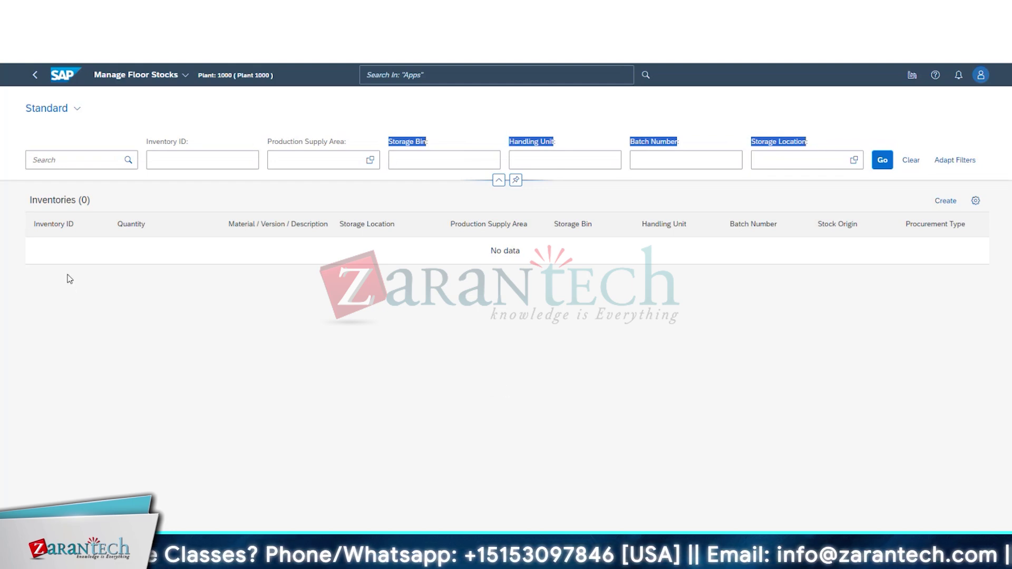
click(436, 205)
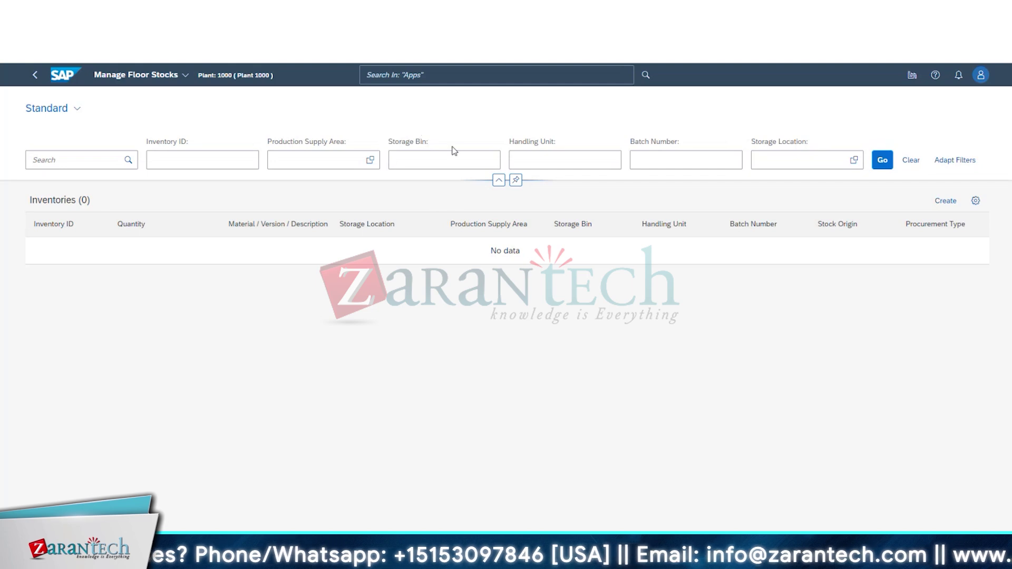
drag(427, 143, 385, 146)
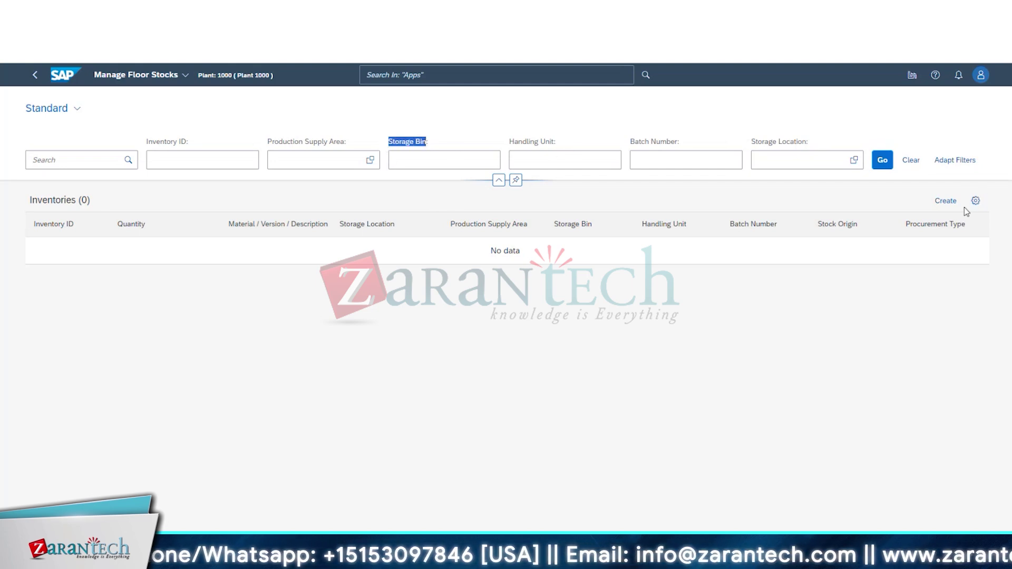
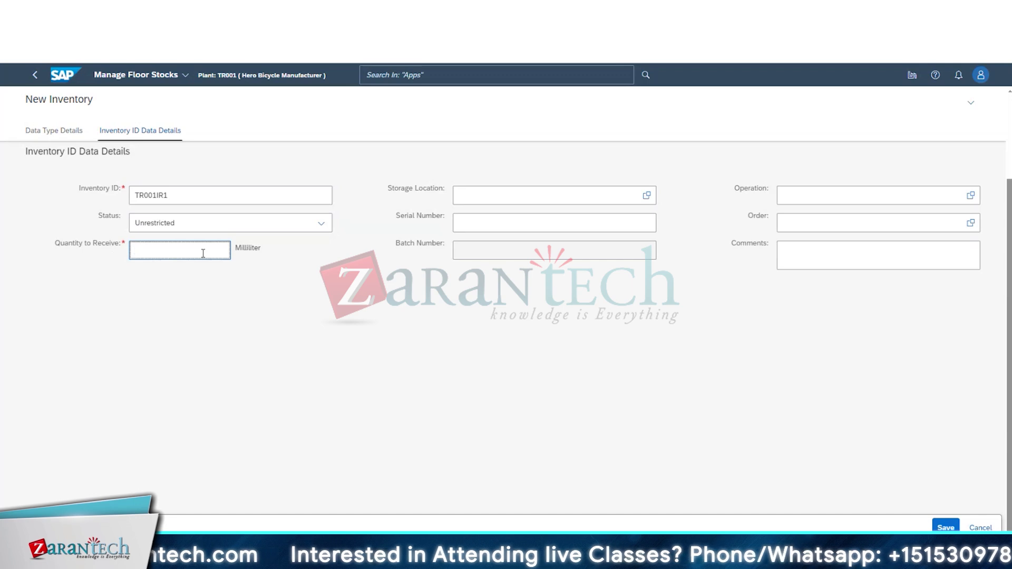
Step: Set the new inventory's quantity to receive to 2,000 milliliters and its storage location to 1010
text(000)
click(237, 266)
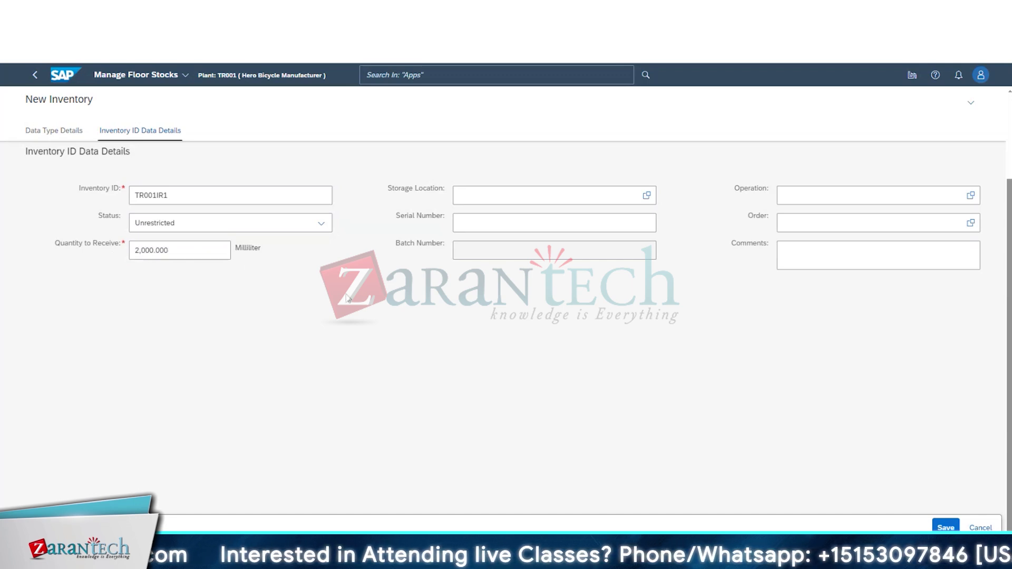
click(647, 196)
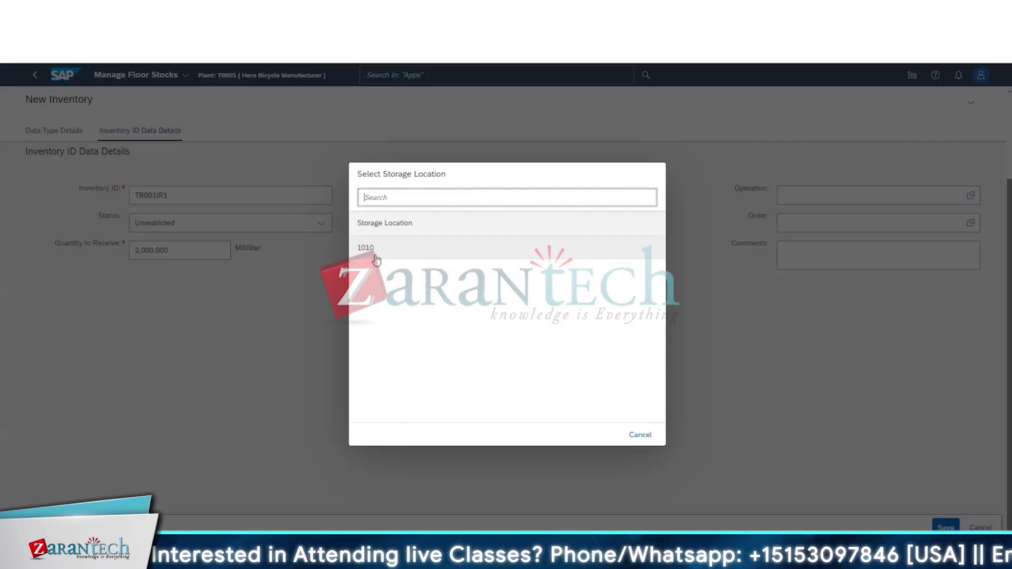
click(371, 258)
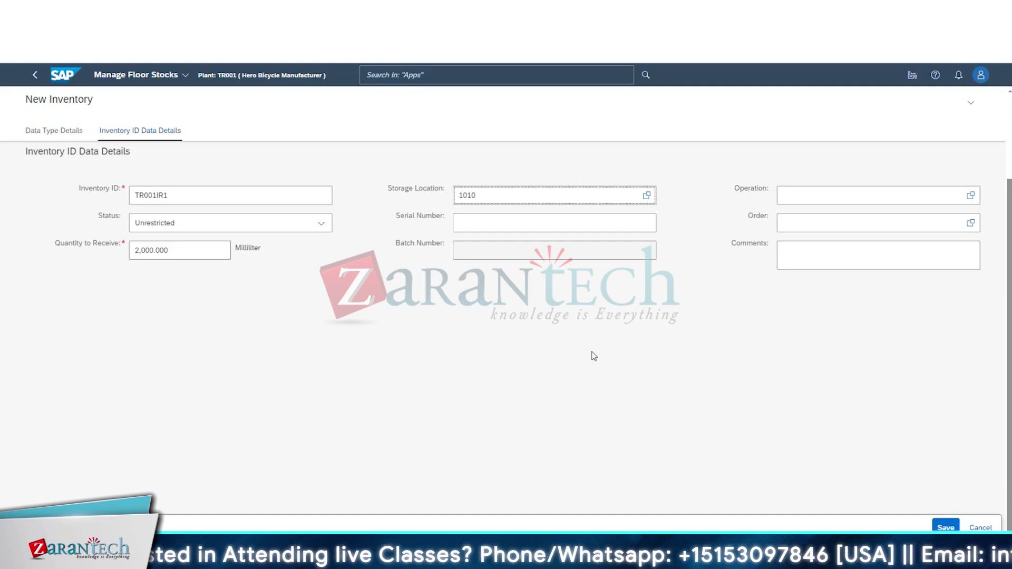
Step: Examine the Serial Number and Batch Number fields in the new inventory's ID data details
key(Tab)
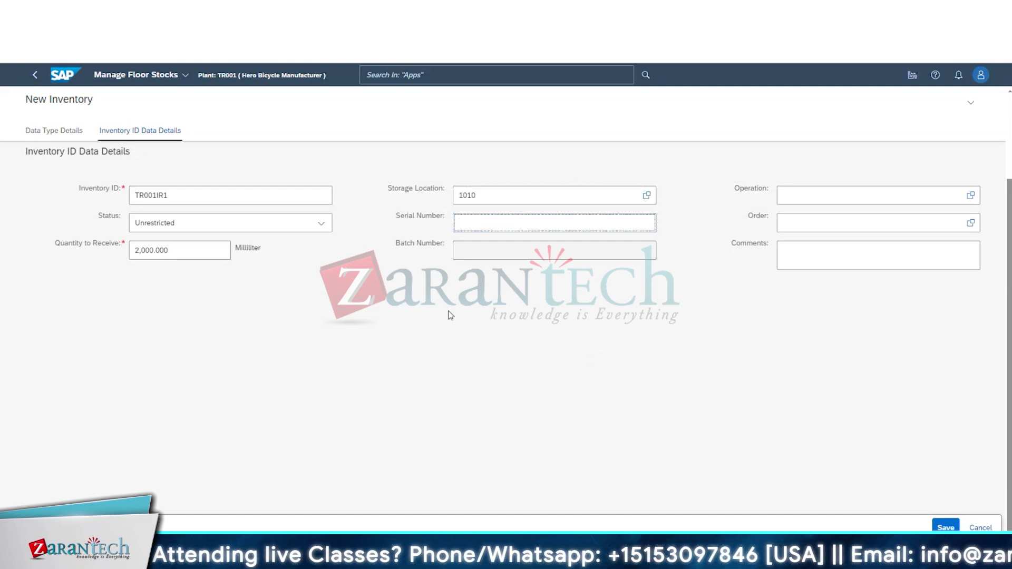
click(359, 218)
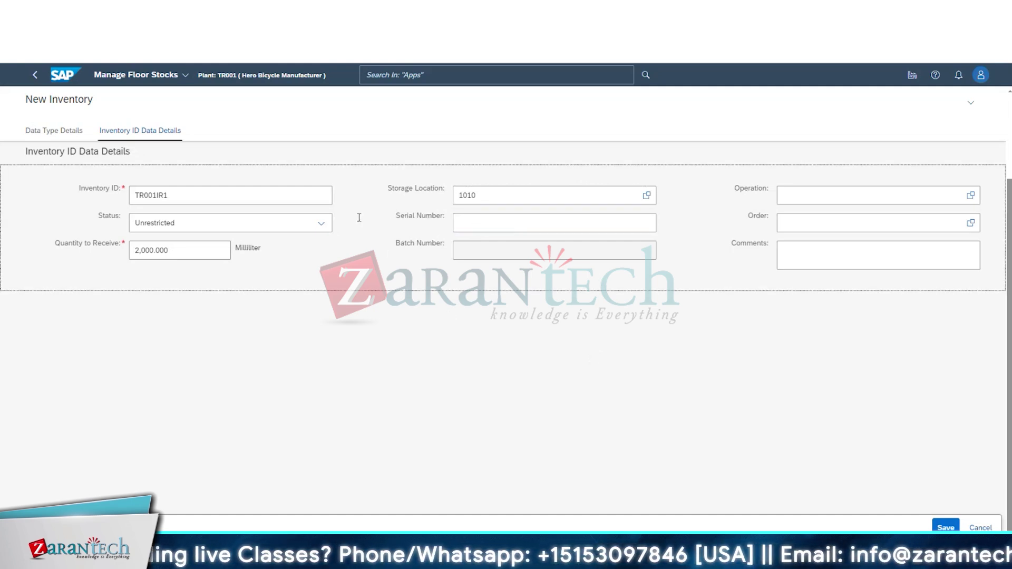
drag(382, 219, 494, 221)
click(493, 221)
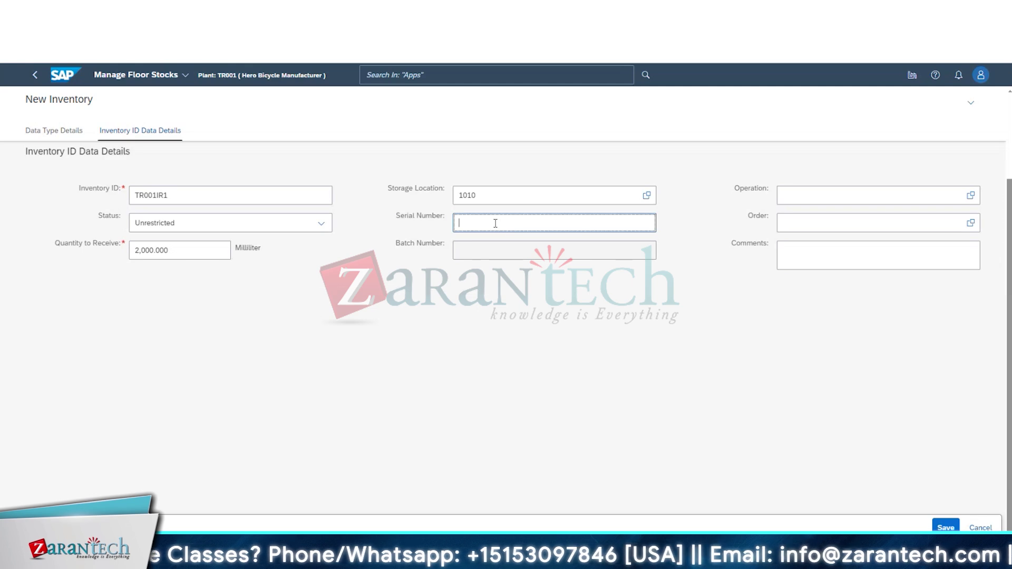
drag(410, 246, 421, 246)
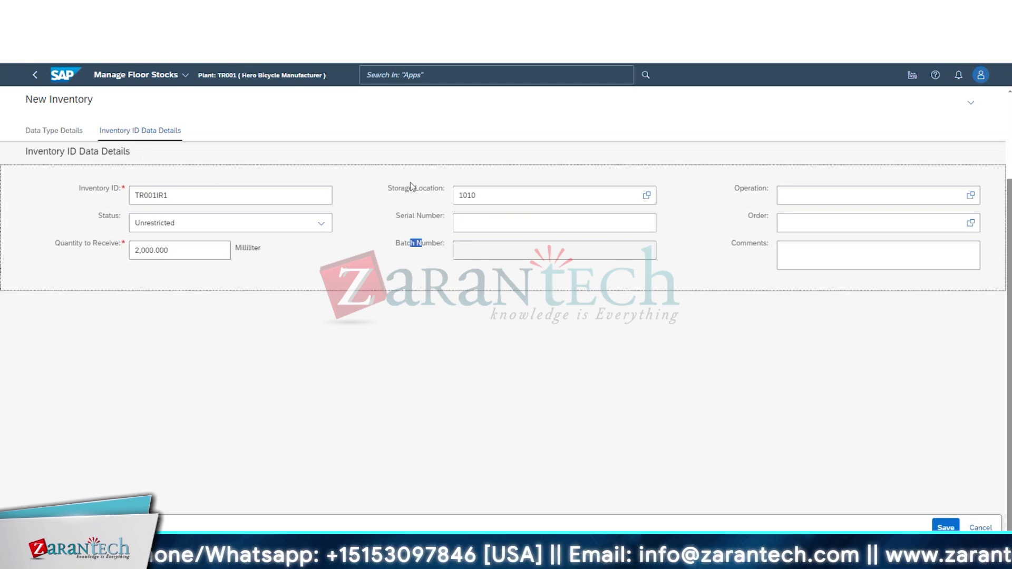
click(485, 249)
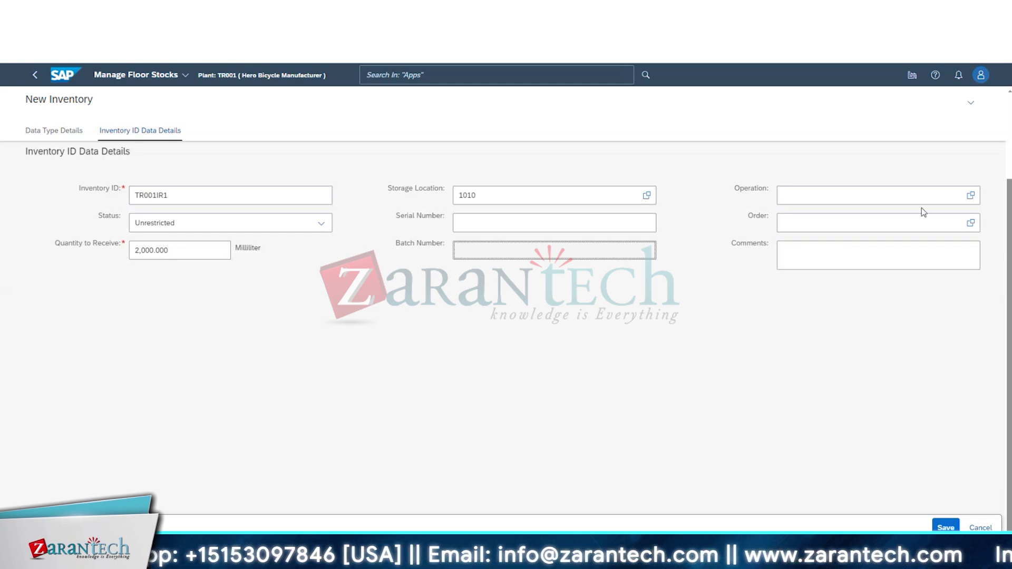
Step: Review the operation activities and orders selectable for the new inventory, leaving both fields empty, and look at the Comments field
click(971, 196)
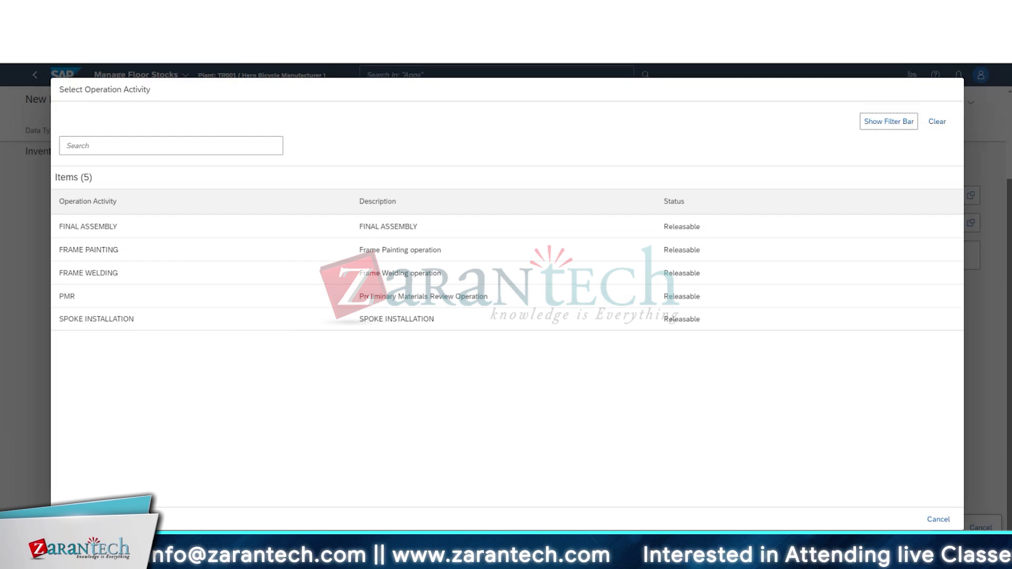
click(948, 520)
click(971, 226)
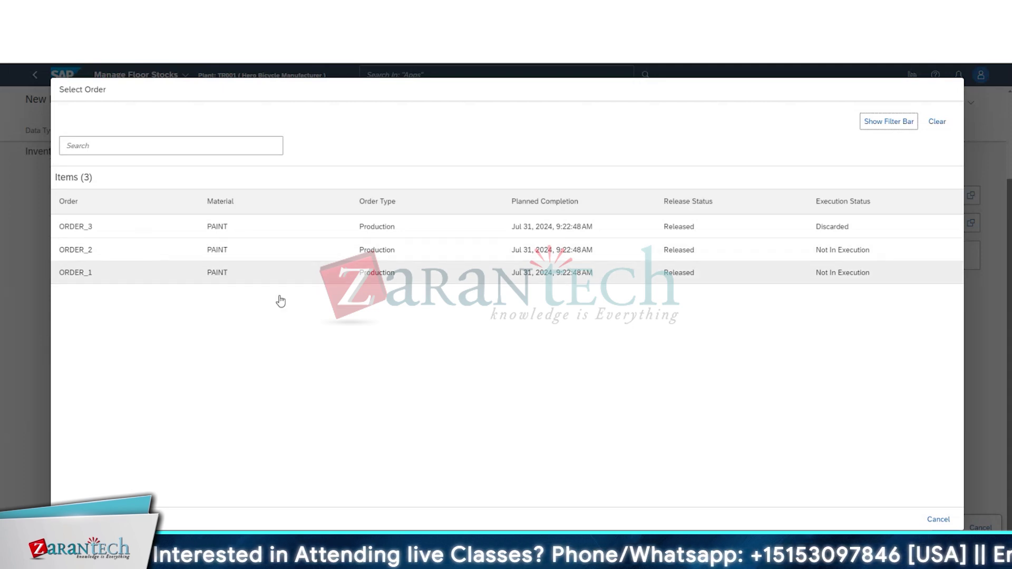
key(Escape)
click(786, 262)
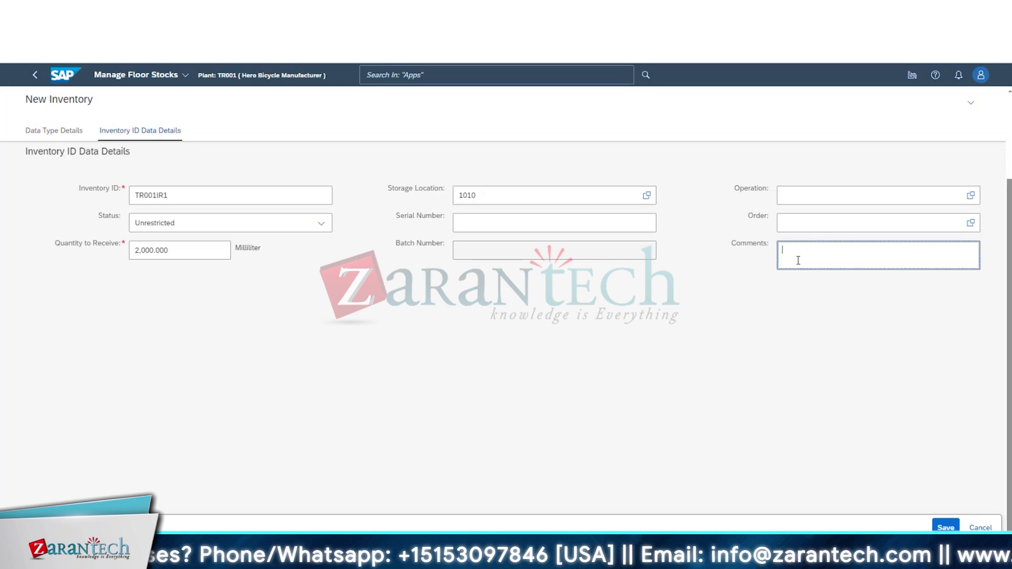
Step: Try to save the new inventory TR001IR1, read the response and dismiss it
click(945, 527)
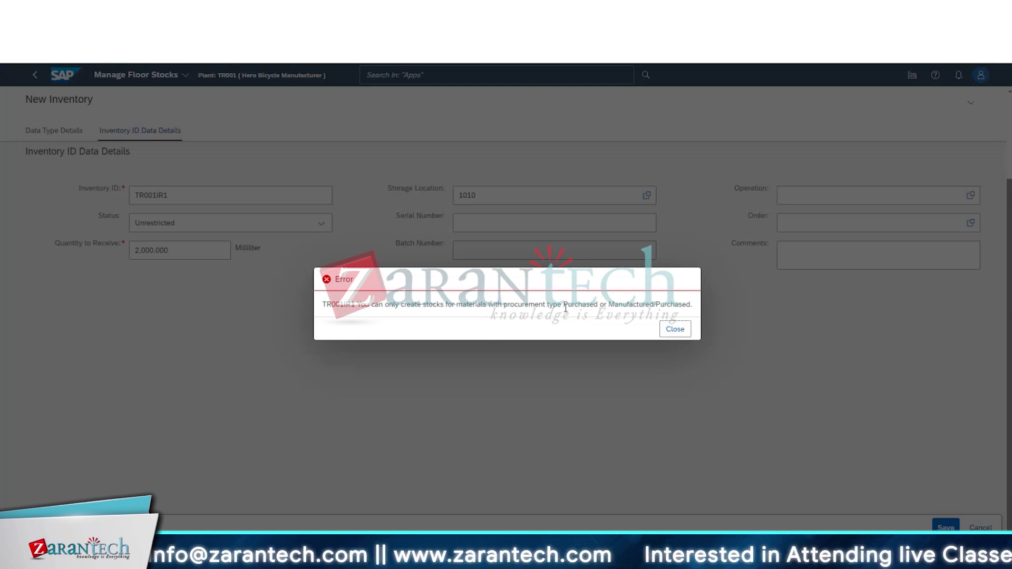
drag(565, 308, 693, 309)
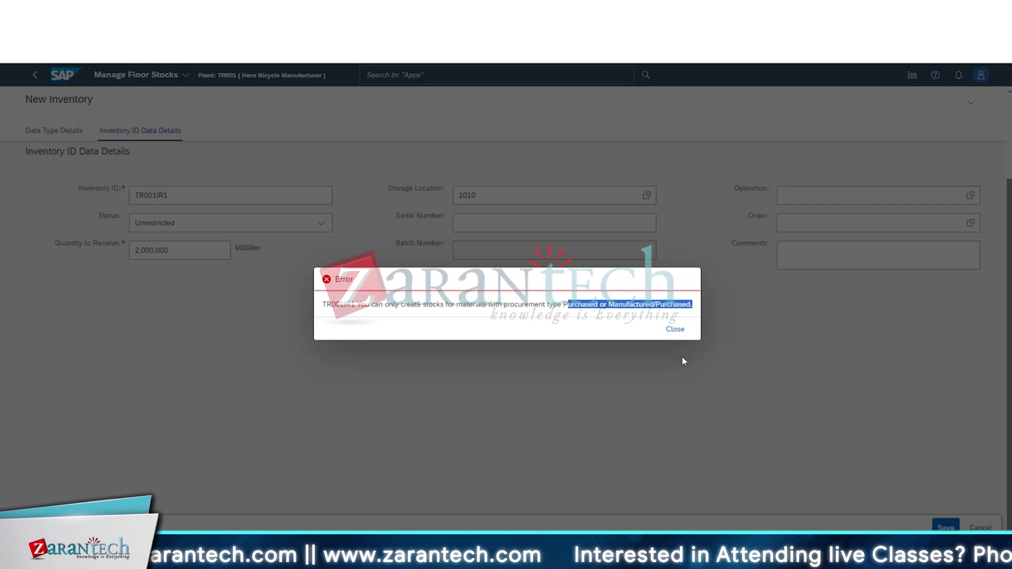
click(679, 330)
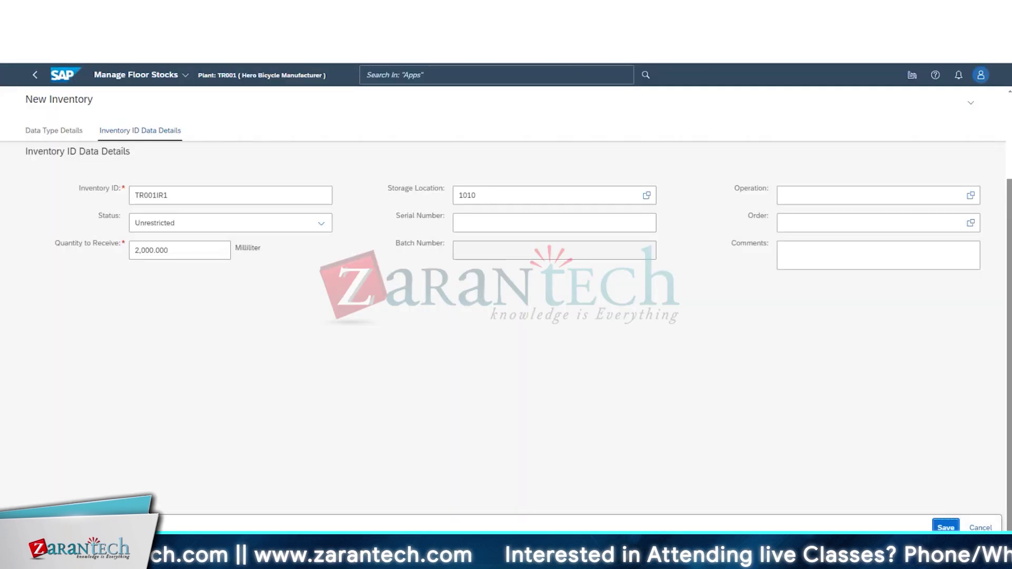
Step: Open SAP in a new browser tab, search the apps for "material" and open Manage Materials
key(ctrl+t)
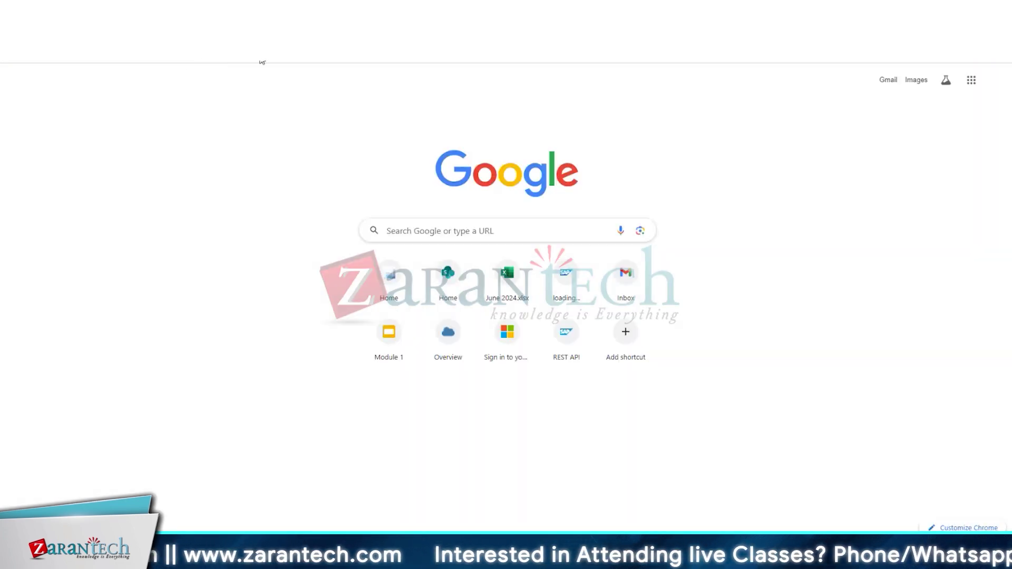
click(566, 273)
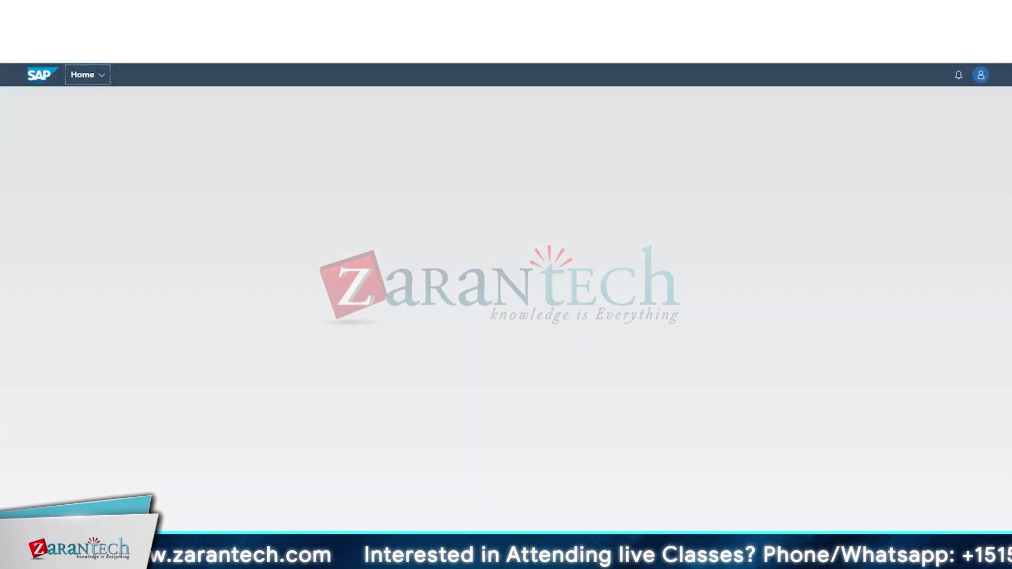
text(m)
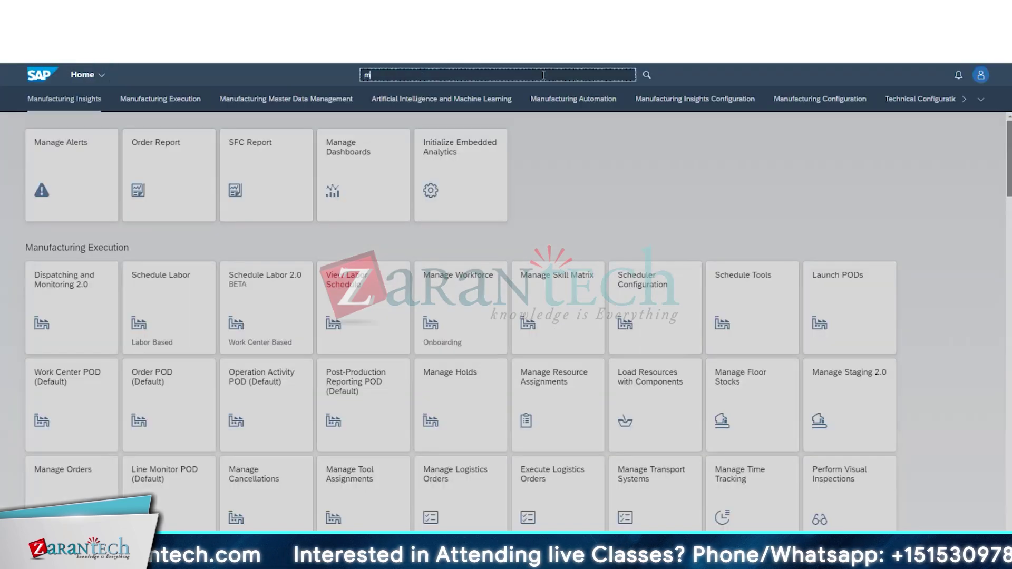
text(aterial)
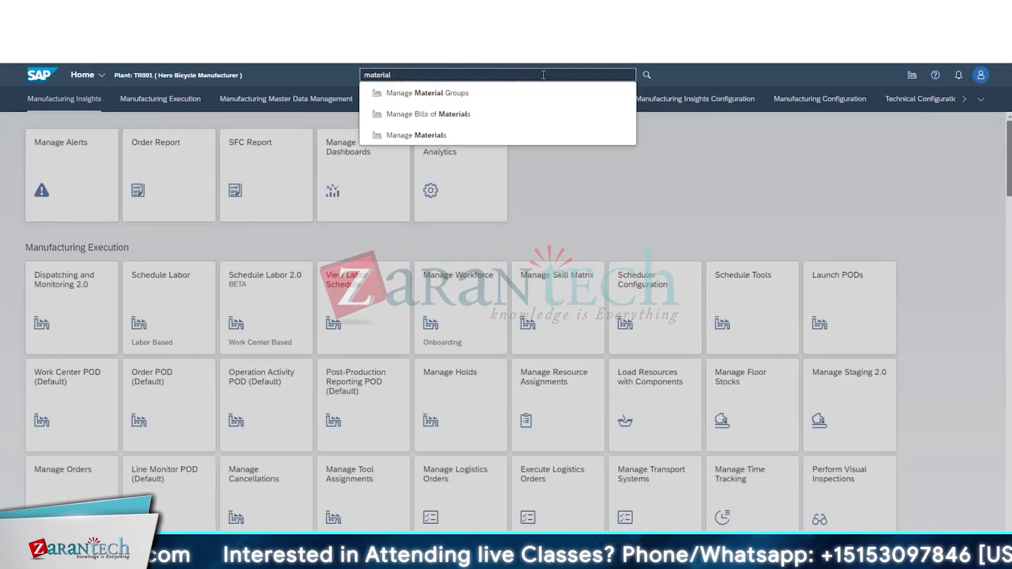
click(431, 135)
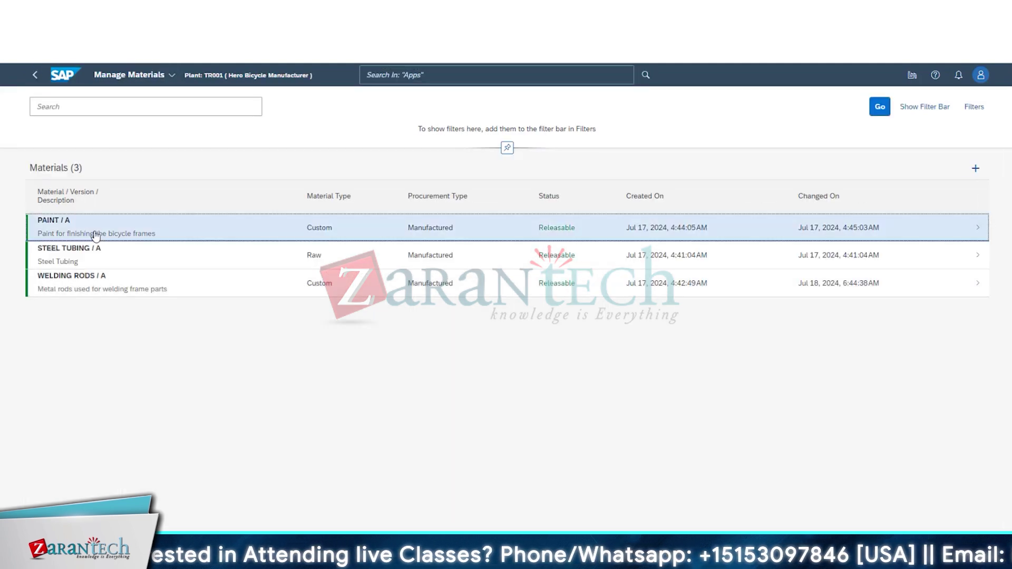
Step: Open the PAINT material, version A, and examine its Procurement Type options
click(96, 236)
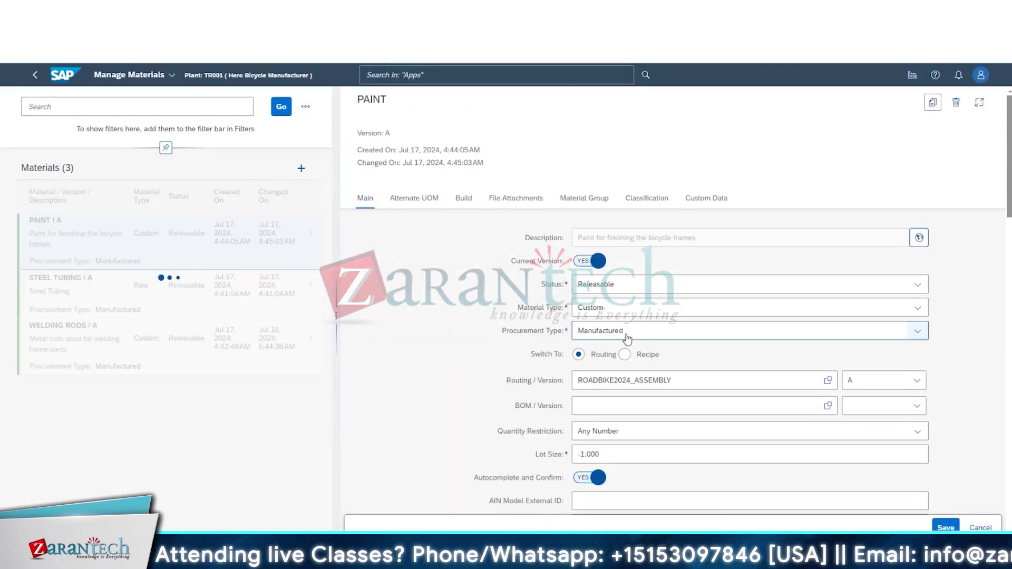
click(626, 335)
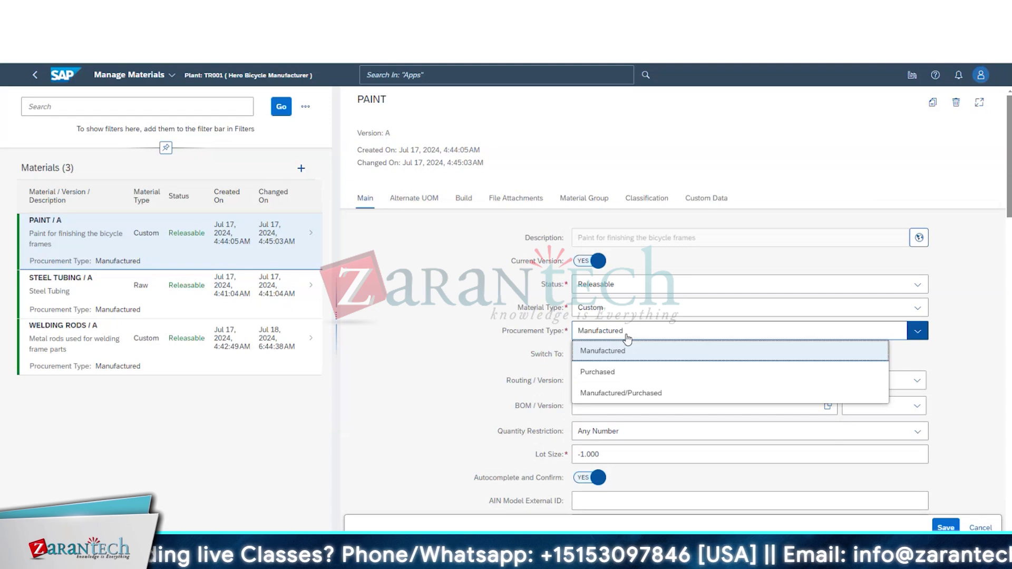
click(626, 335)
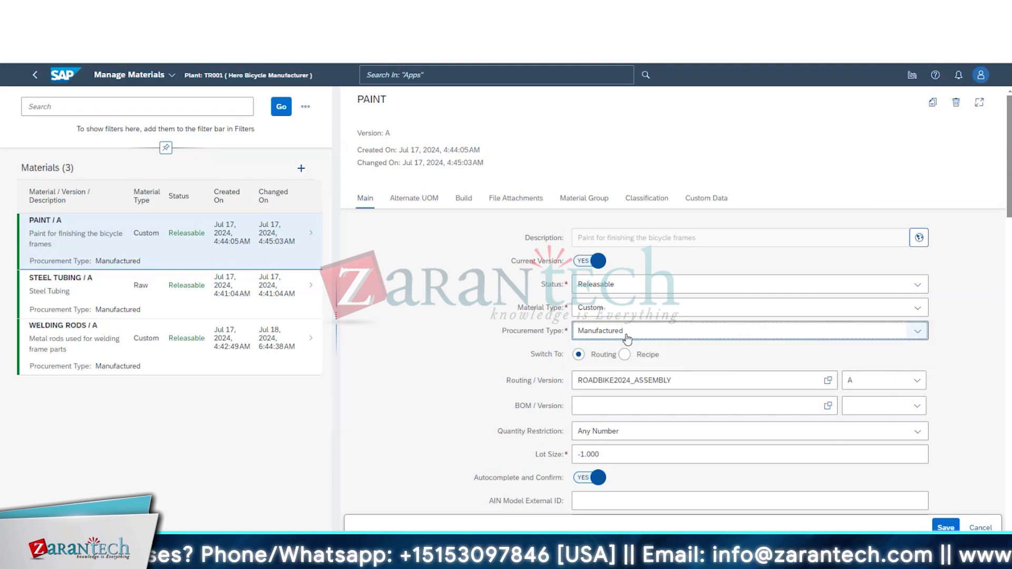
Step: Review the available Procurement Type options for the PAINT material, leaving the selection unchanged
click(626, 337)
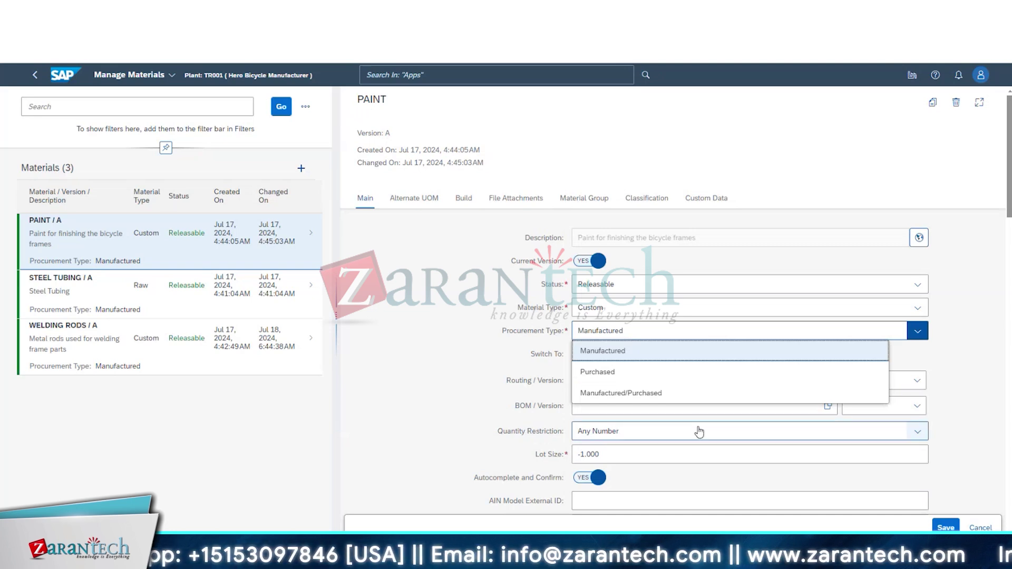
click(541, 349)
double_click(554, 330)
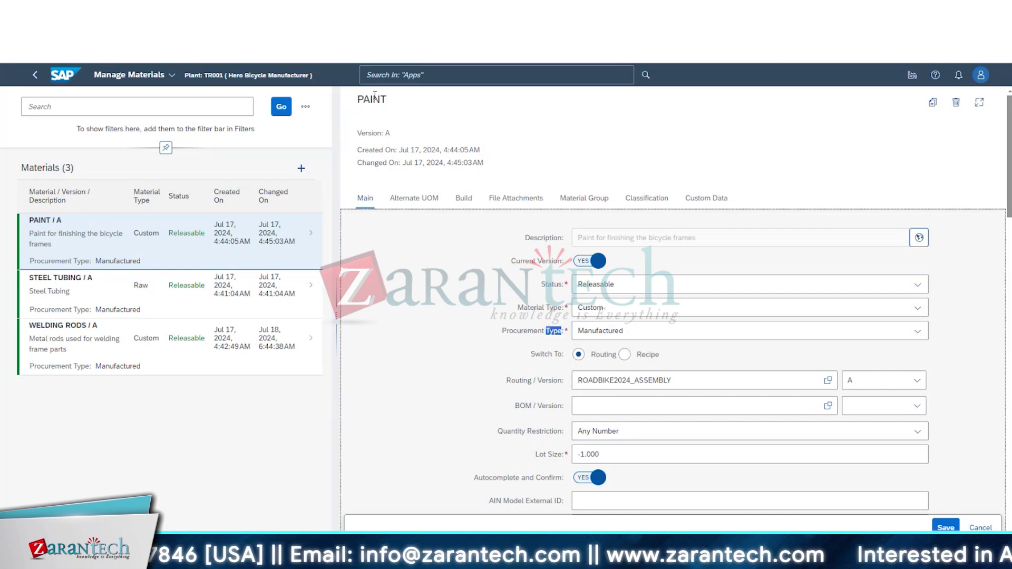
click(411, 347)
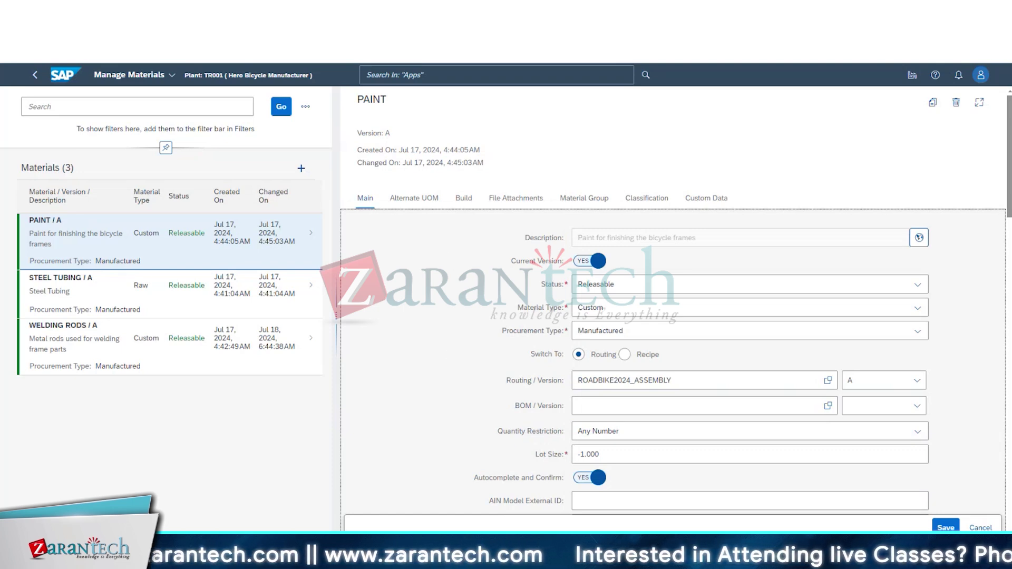
Step: Check the Procurement Type of the STEEL TUBING and WELDING RODS materials and return to the PAINT material
click(140, 307)
click(137, 348)
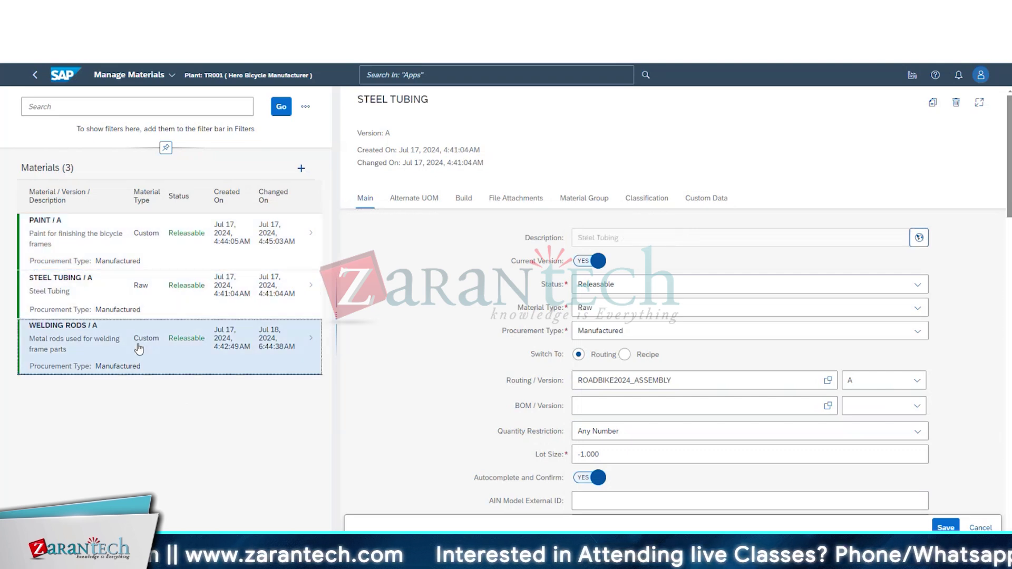
click(123, 273)
click(127, 240)
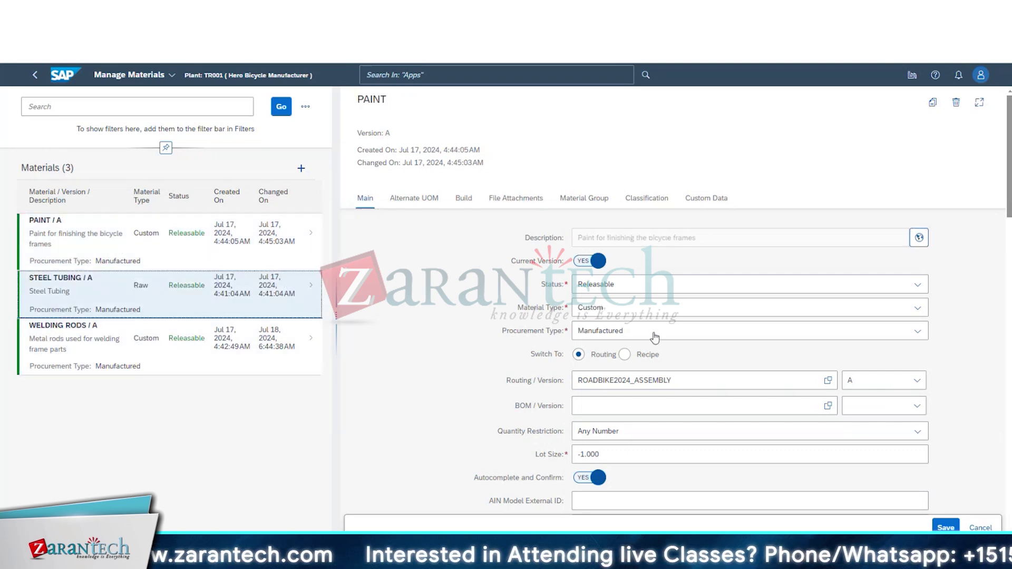
Step: Set the PAINT material's Procurement Type to Manufactured/Purchased and save the material
click(653, 332)
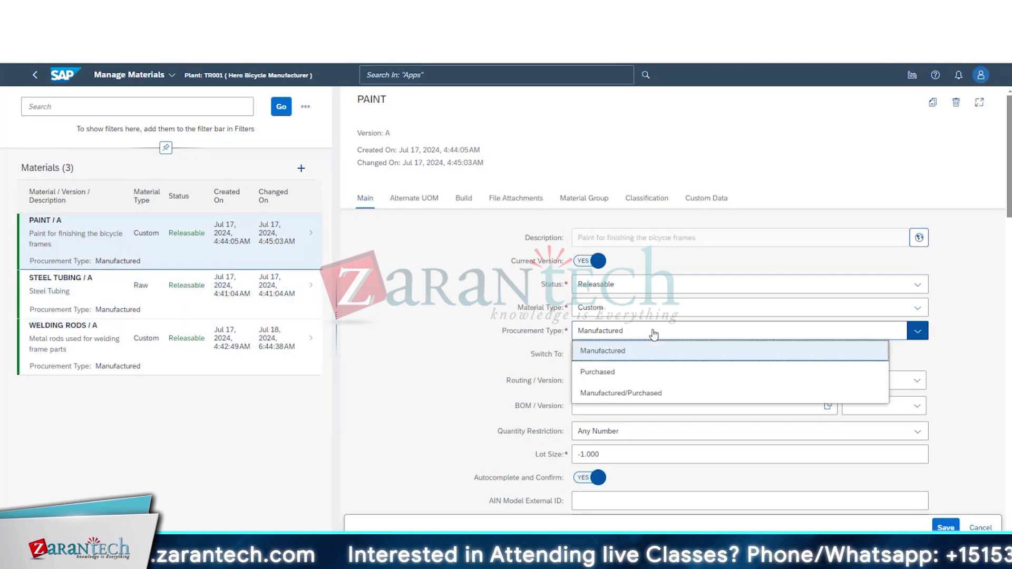
click(649, 396)
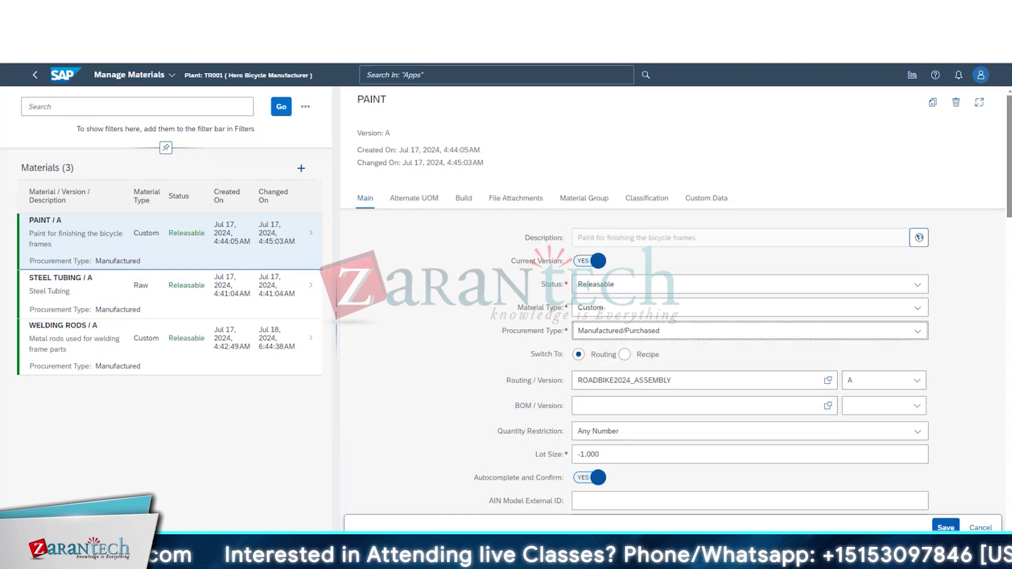
click(946, 528)
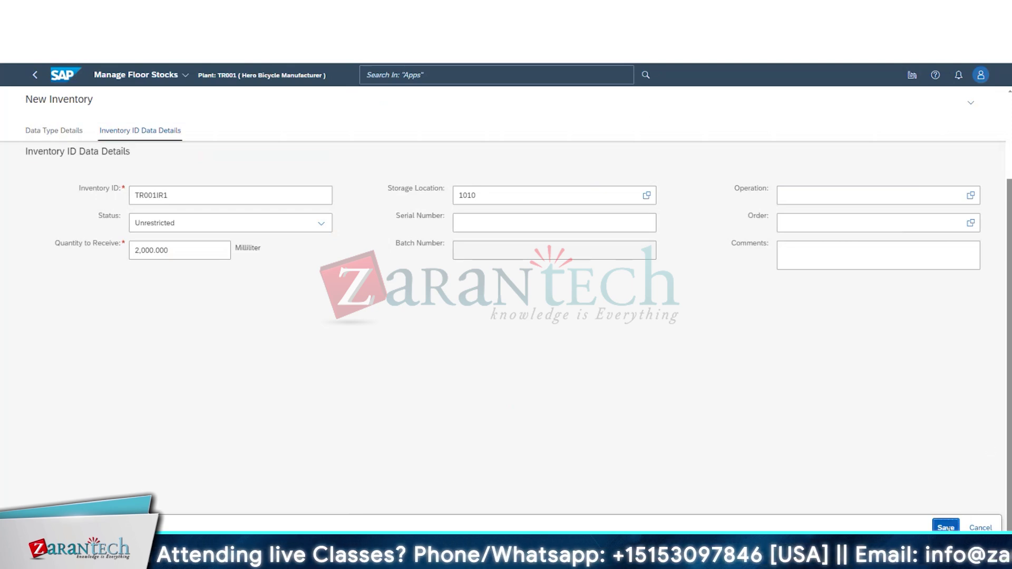
Step: Save the new inventory TR001IR1 in Manage Floor Stocks and check its receipt, storage and status details
click(946, 527)
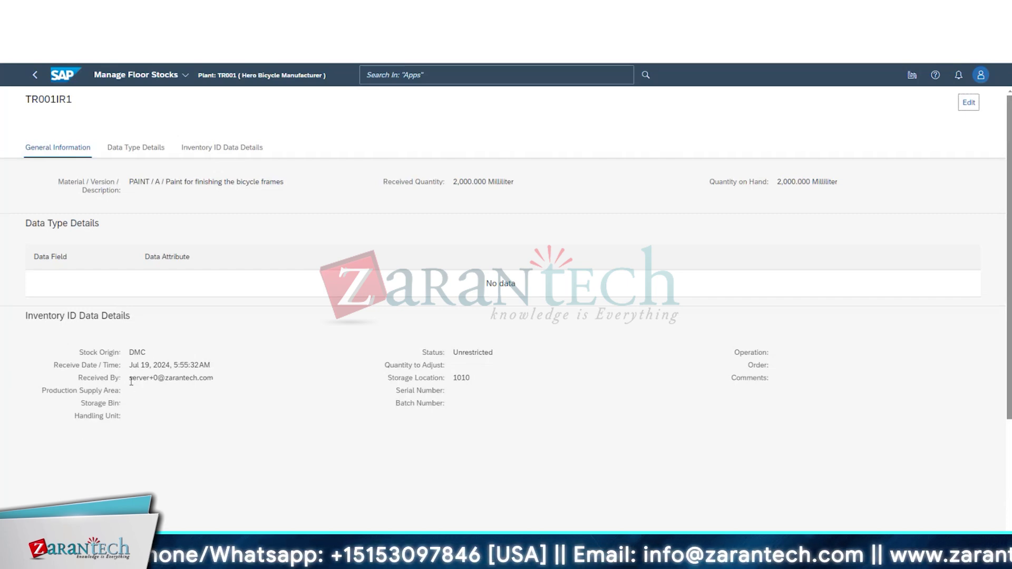
drag(130, 378, 250, 405)
drag(440, 378, 493, 352)
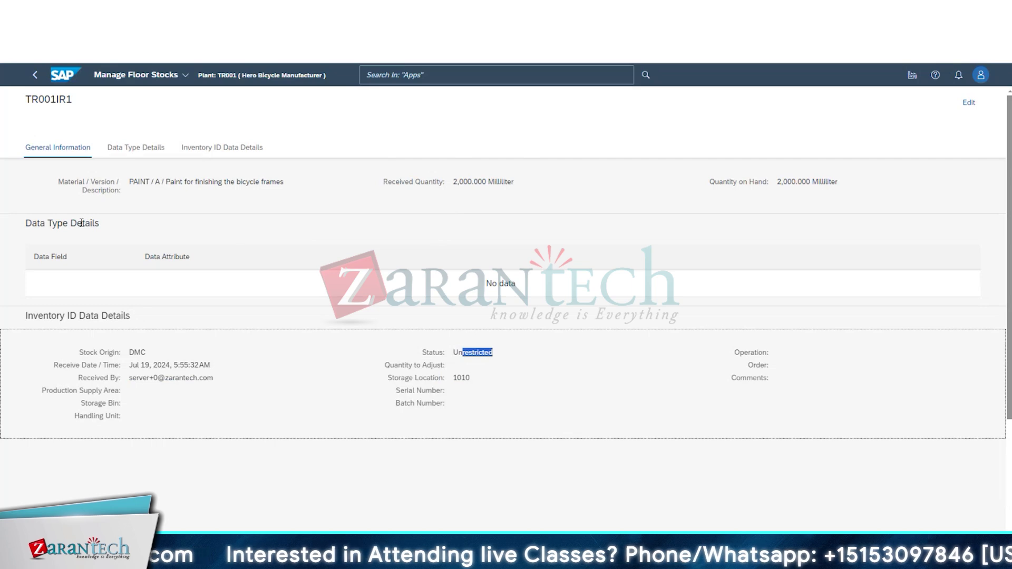
Step: Examine the General Information, Data Type Details and Inventory ID Data Details of TR001IR1, including Storage Bin and Handling Unit
scroll(209, 334, down, 2)
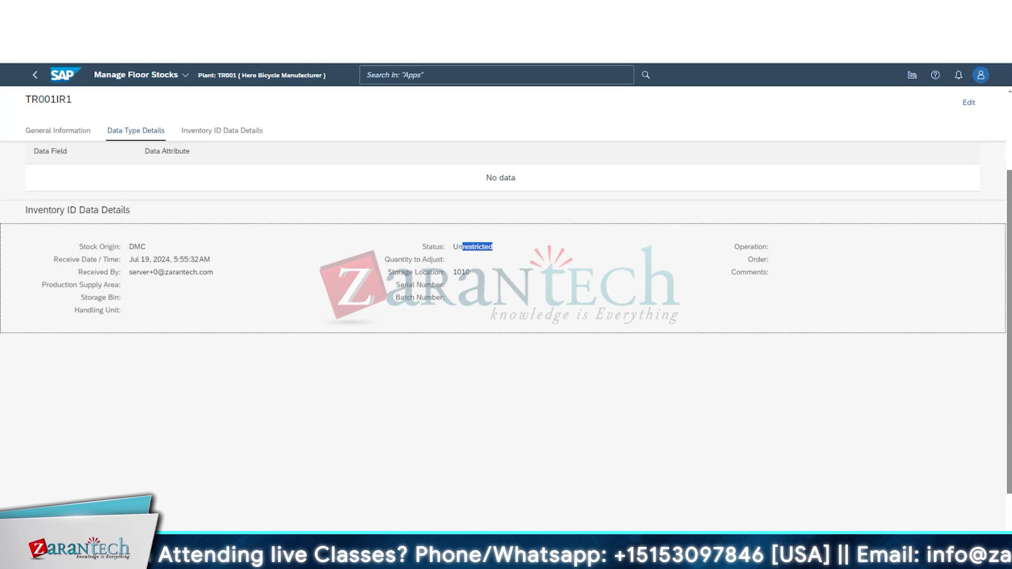
scroll(269, 488, up, 2)
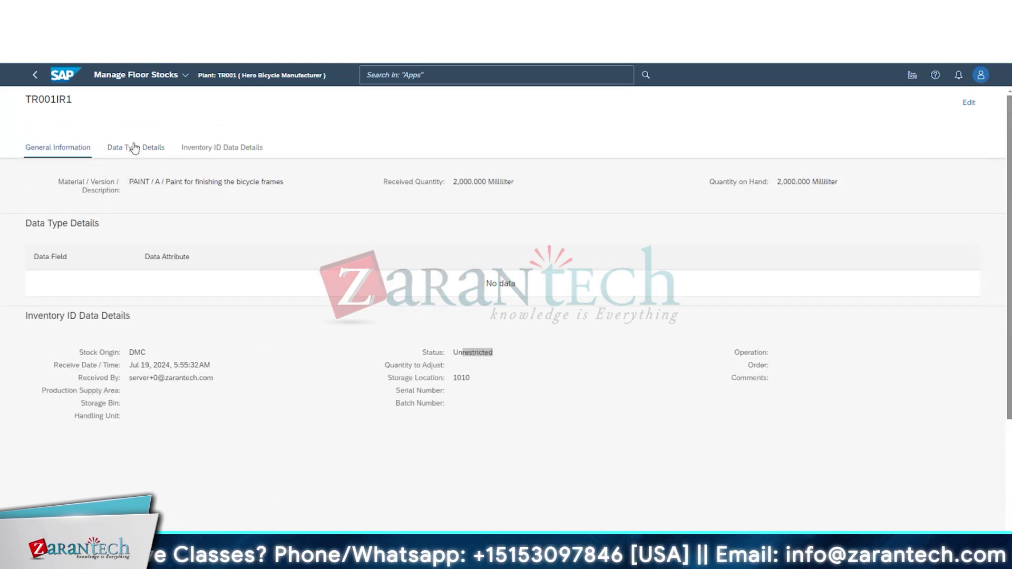
click(210, 147)
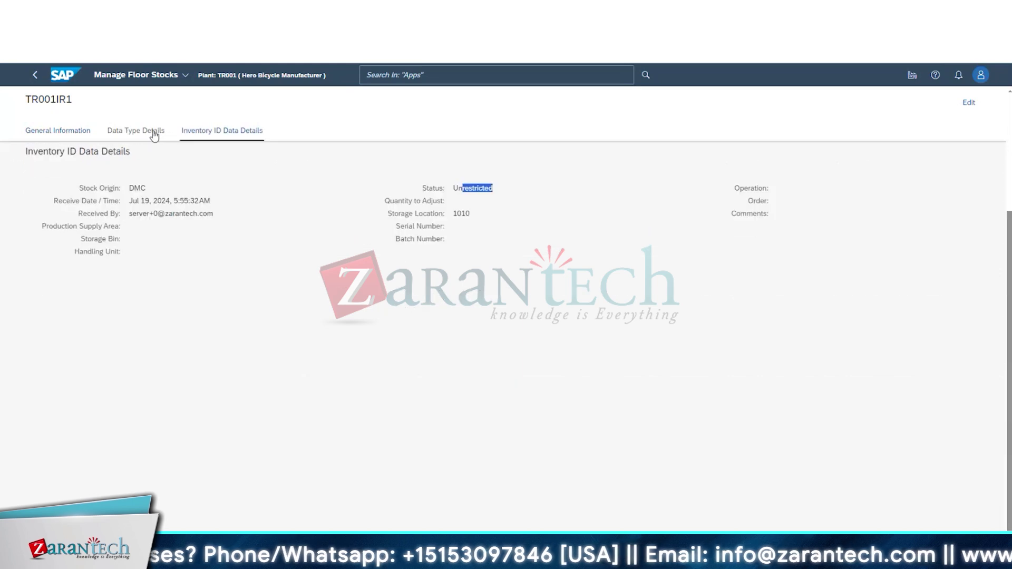
click(127, 133)
click(62, 135)
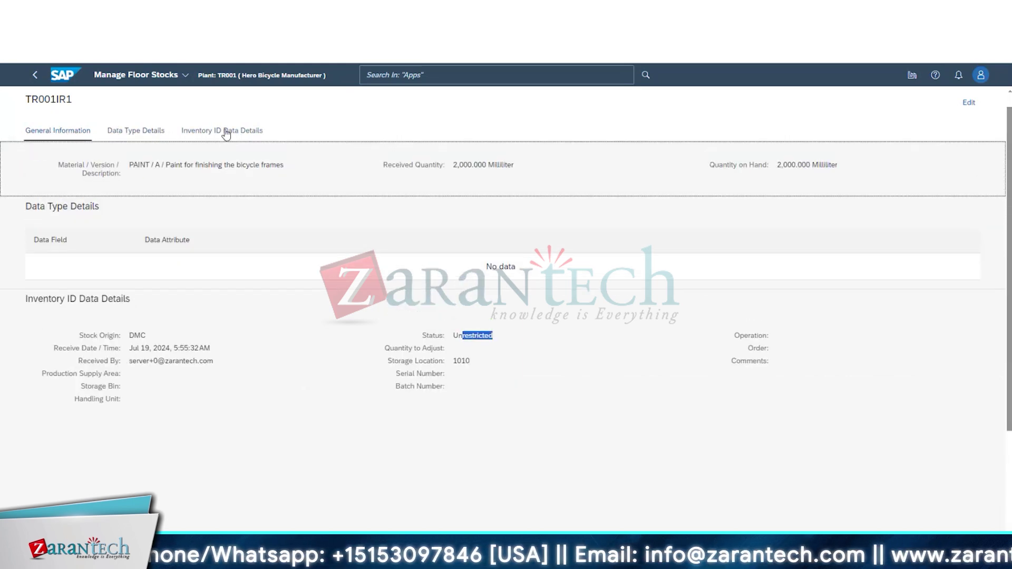
click(226, 132)
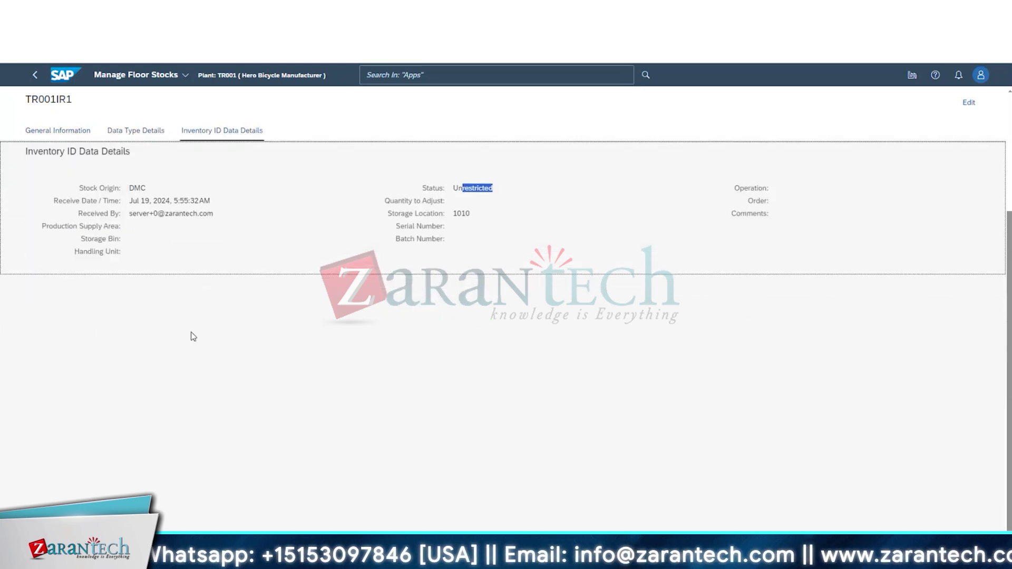
drag(80, 238, 140, 239)
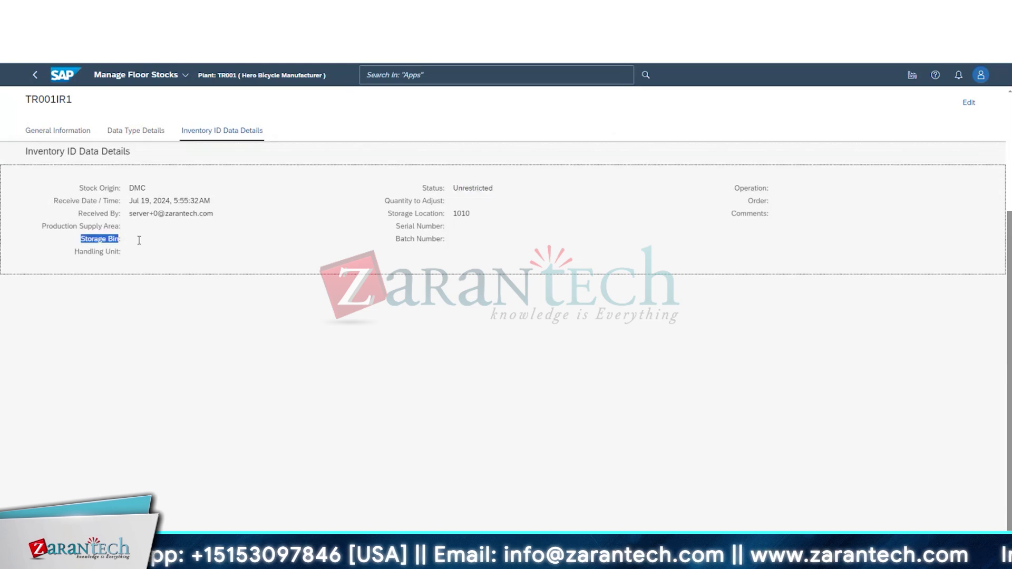
drag(75, 252, 117, 252)
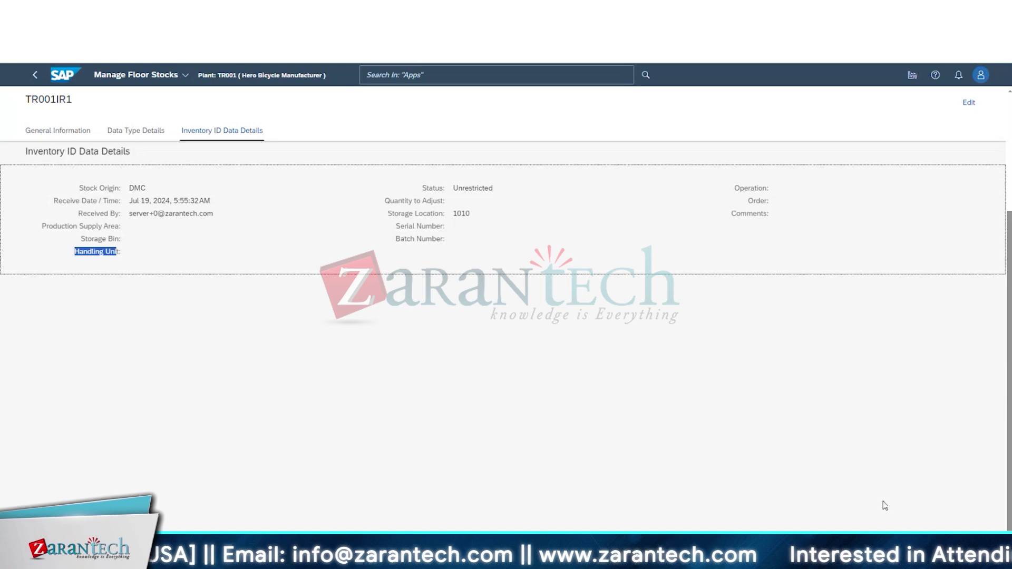
Step: Open inventory TR001IR1 for editing, examine which Inventory ID data fields are editable, and return to the inventory list without changes
scroll(843, 369, up, 3)
click(969, 103)
scroll(275, 383, down, 3)
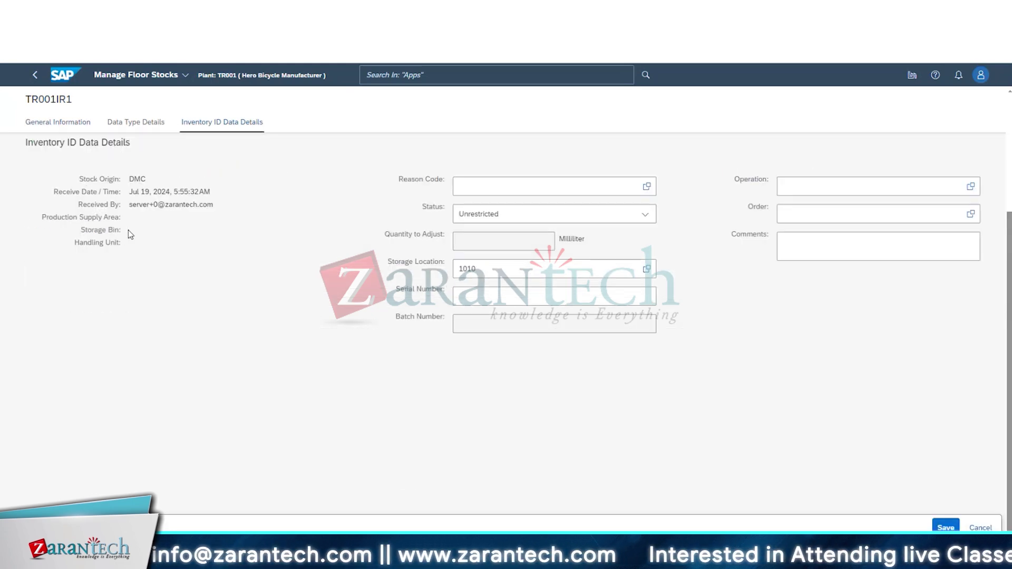
click(35, 74)
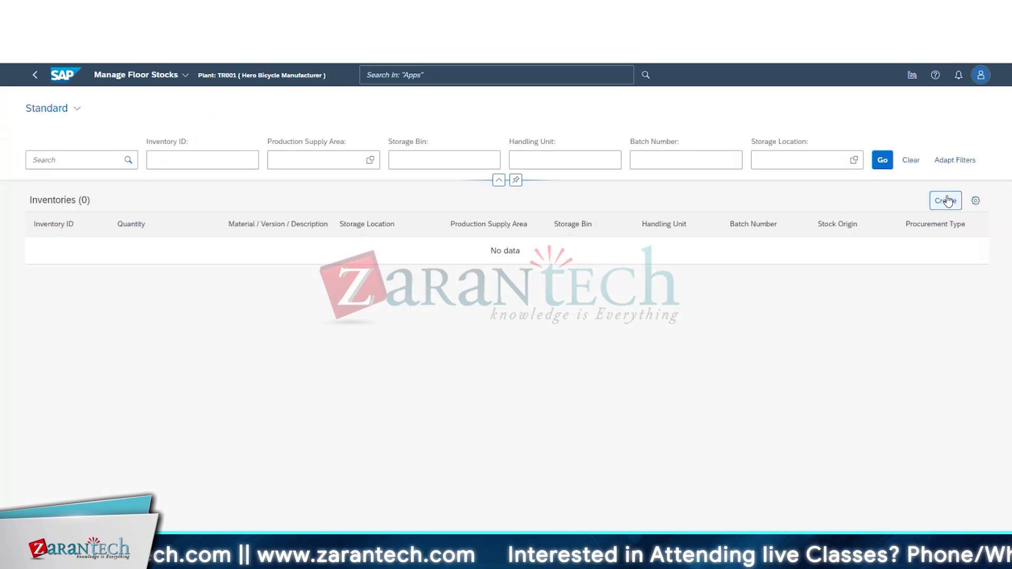
Step: Start a new inventory for the PAINT material, look over its Inventory ID data fields and discard the entry
click(946, 201)
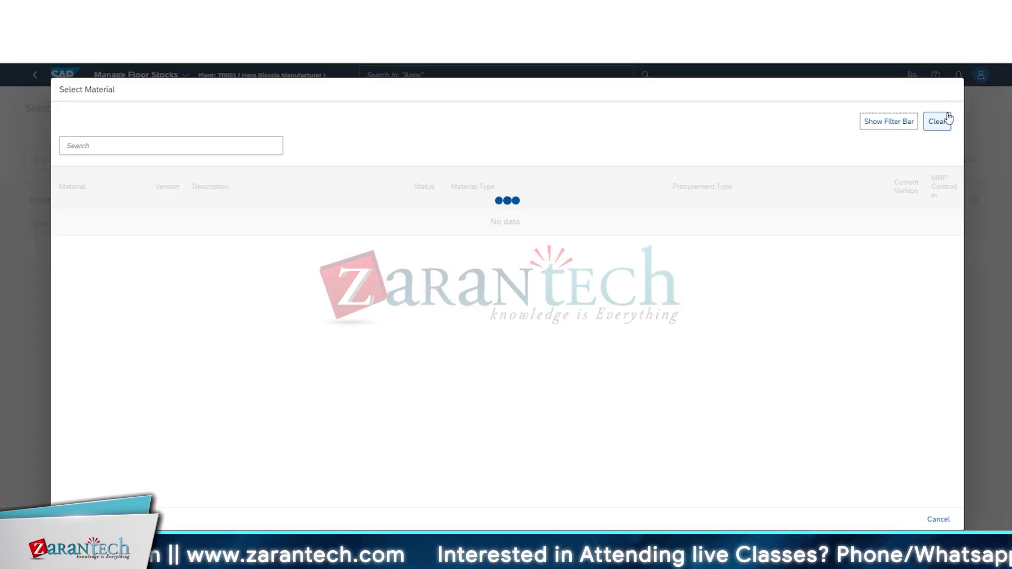
click(592, 228)
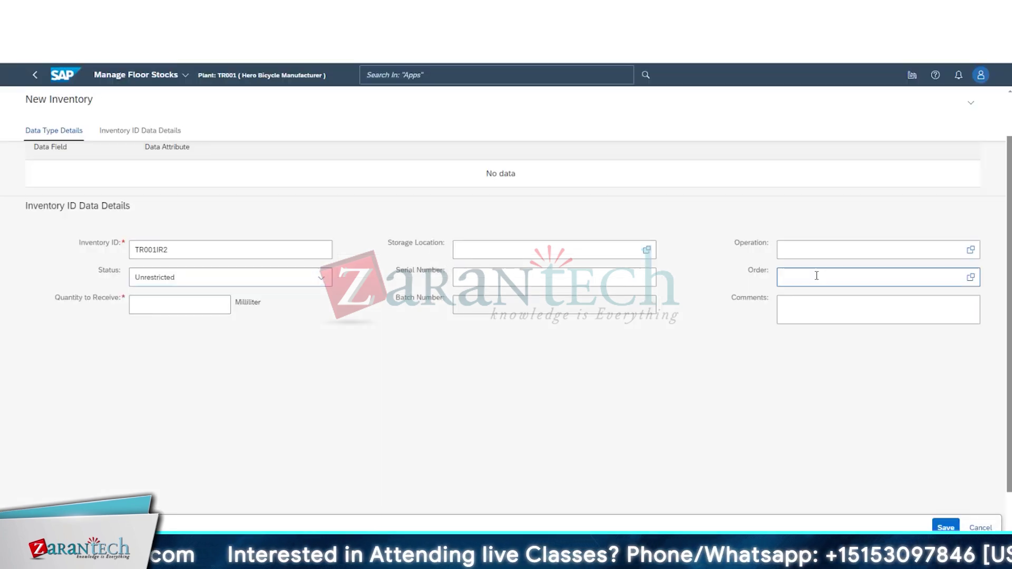
scroll(232, 377, down, 3)
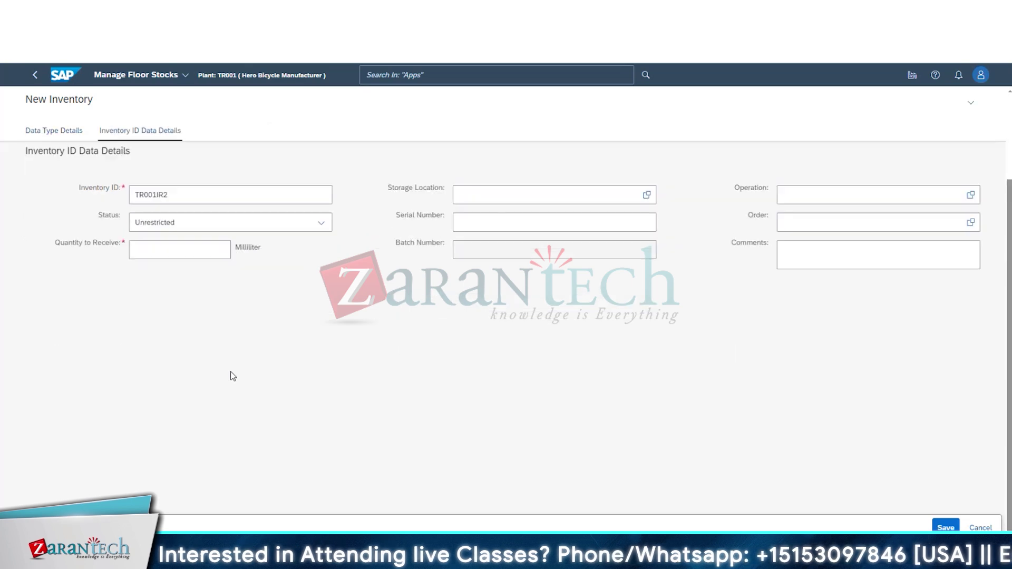
click(980, 527)
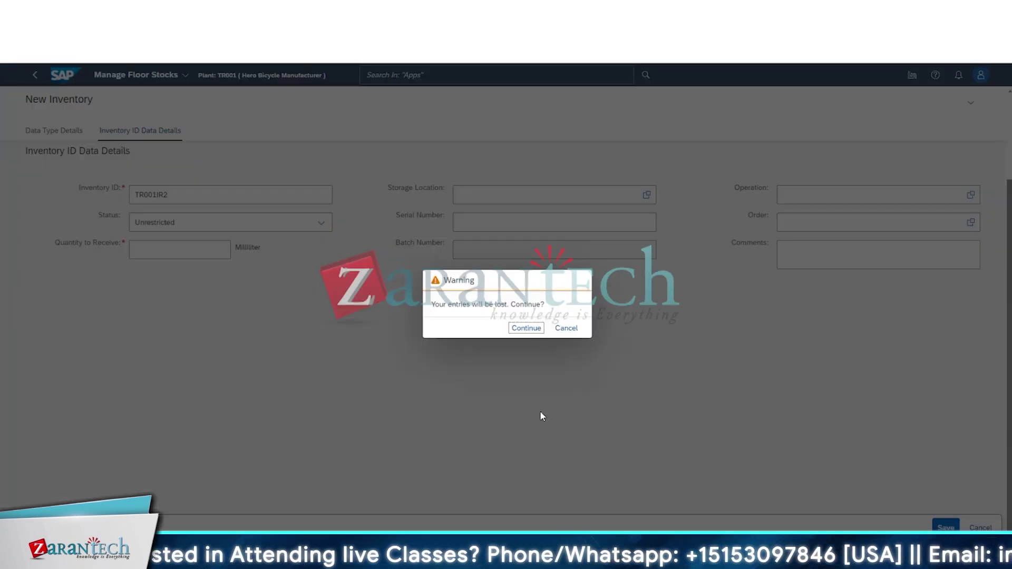
click(528, 329)
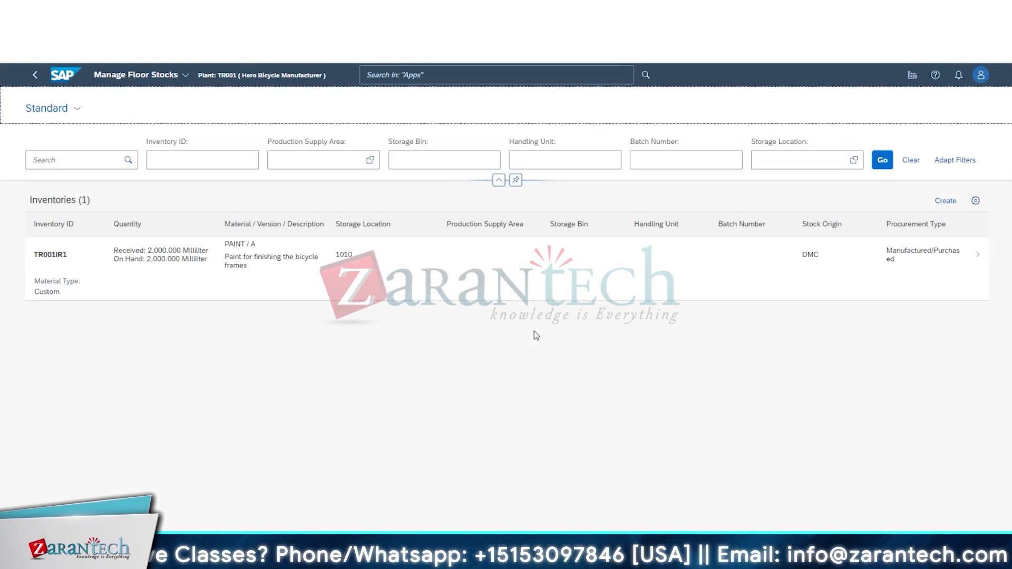
Step: Compare the list's Production Supply Area, Storage Bin and Handling Unit columns with the fields of a new PAINT inventory, leaving it unsaved
drag(446, 224, 687, 227)
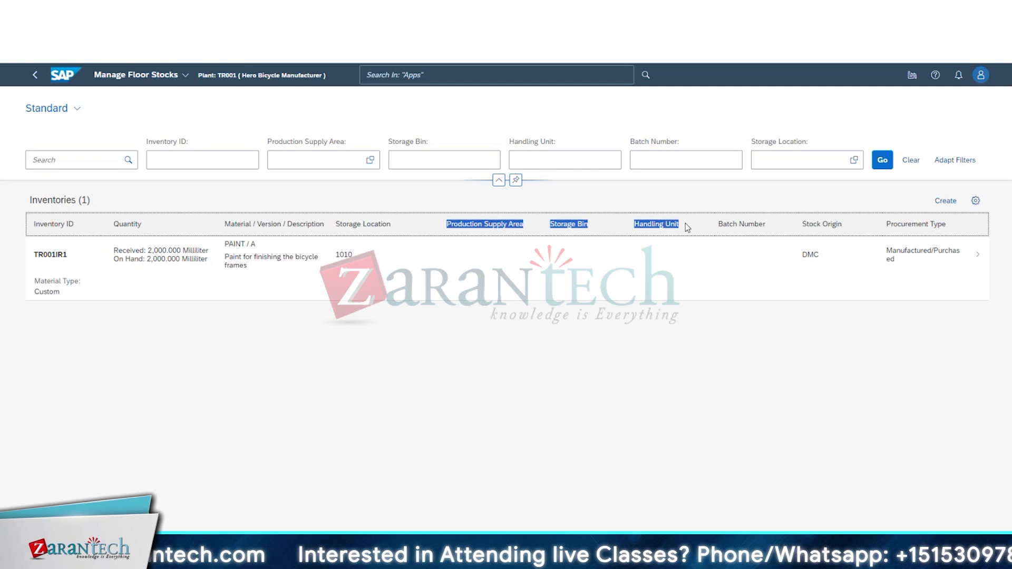
click(946, 200)
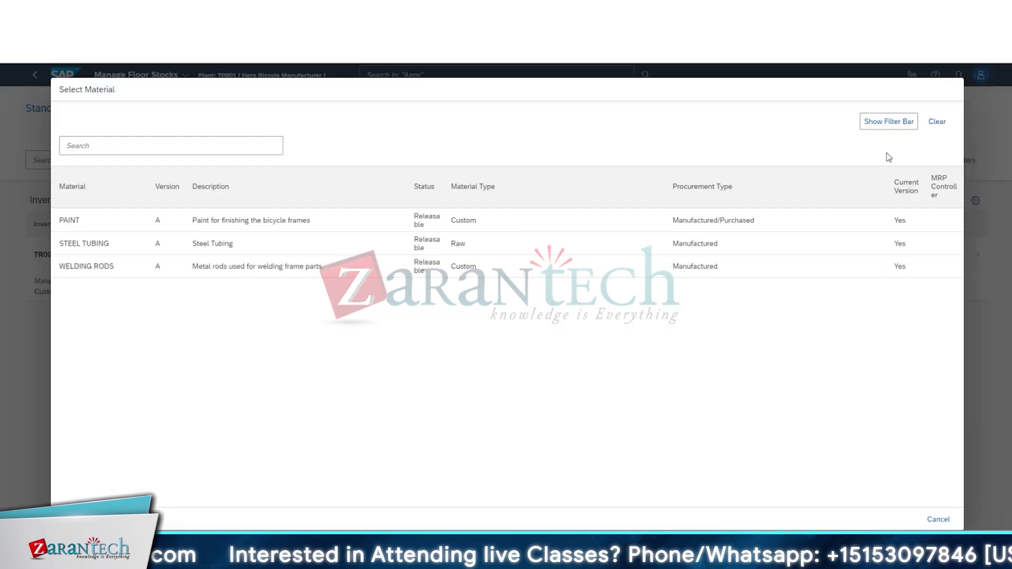
click(782, 226)
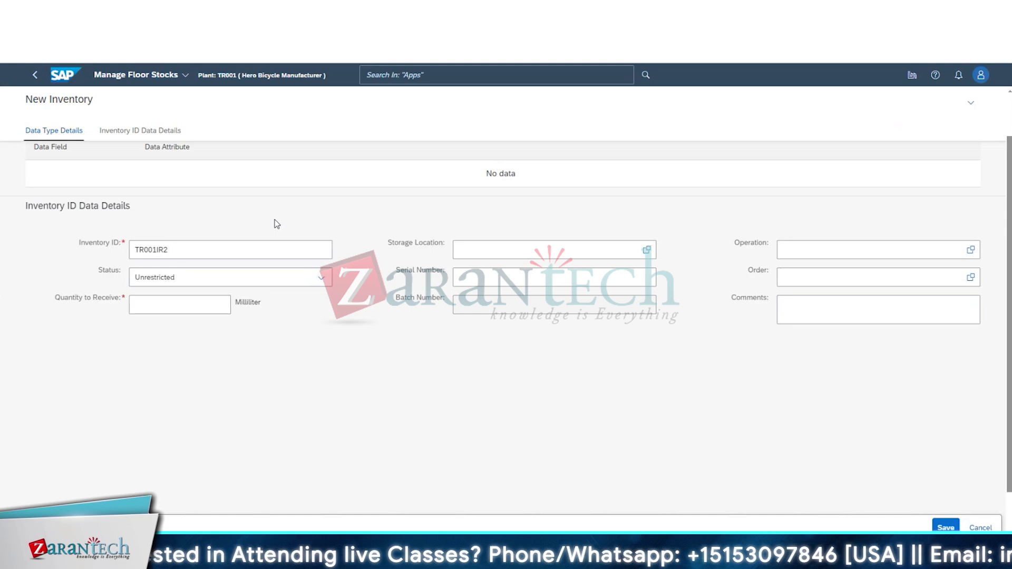
scroll(156, 323, down, 1)
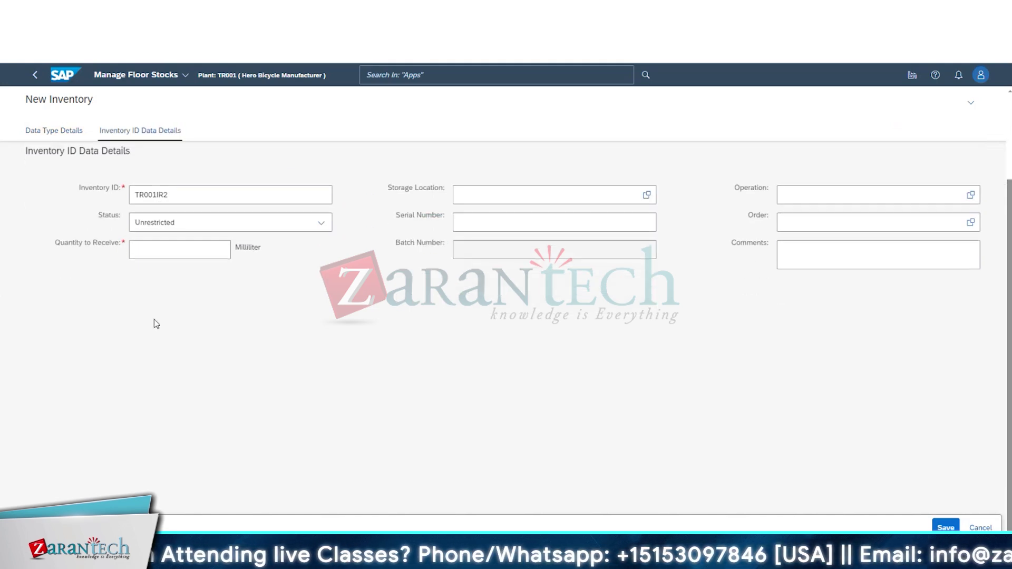
scroll(156, 323, up, 2)
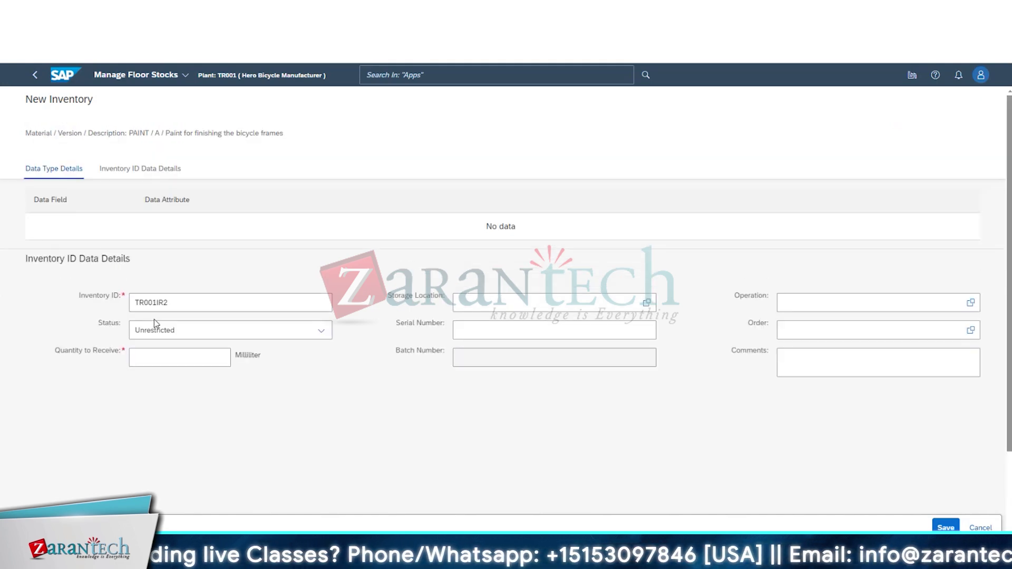
click(142, 168)
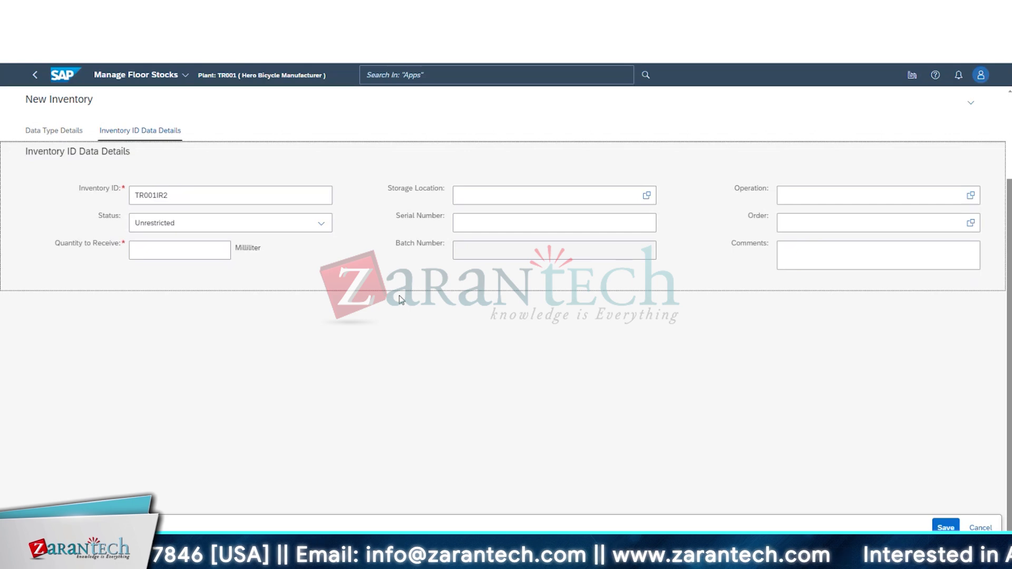
scroll(401, 300, up, 3)
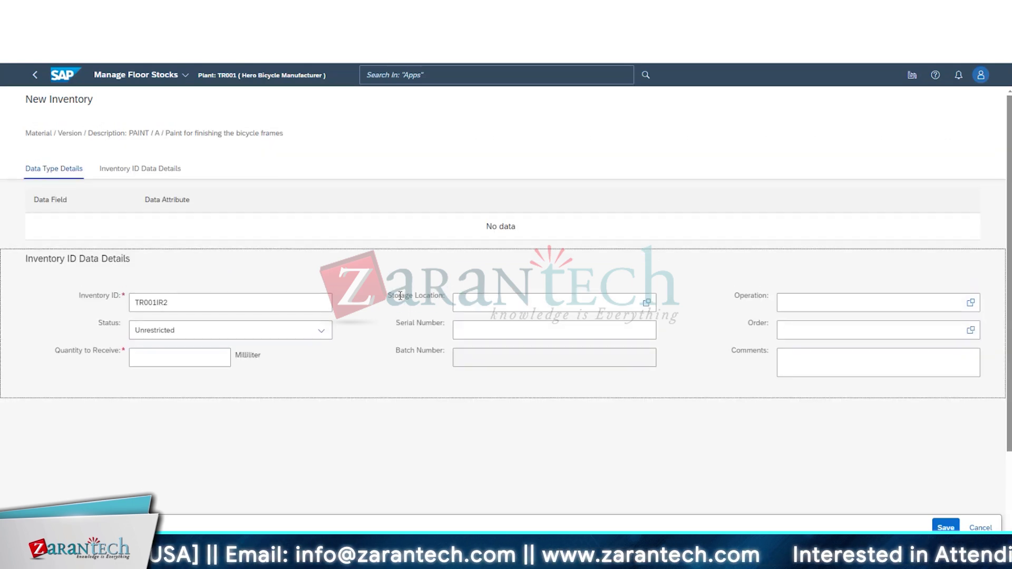
scroll(399, 296, down, 3)
click(202, 258)
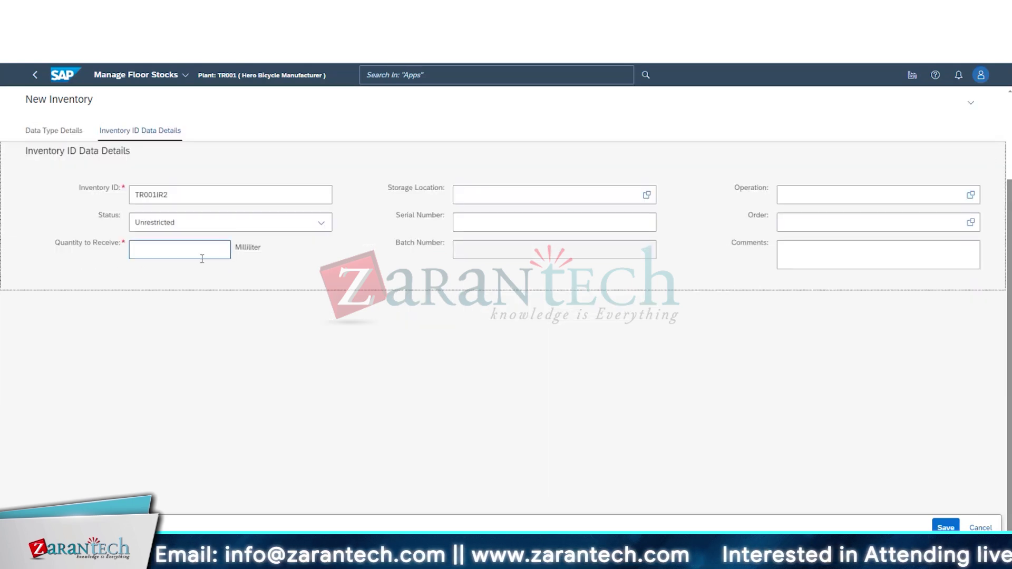
click(68, 131)
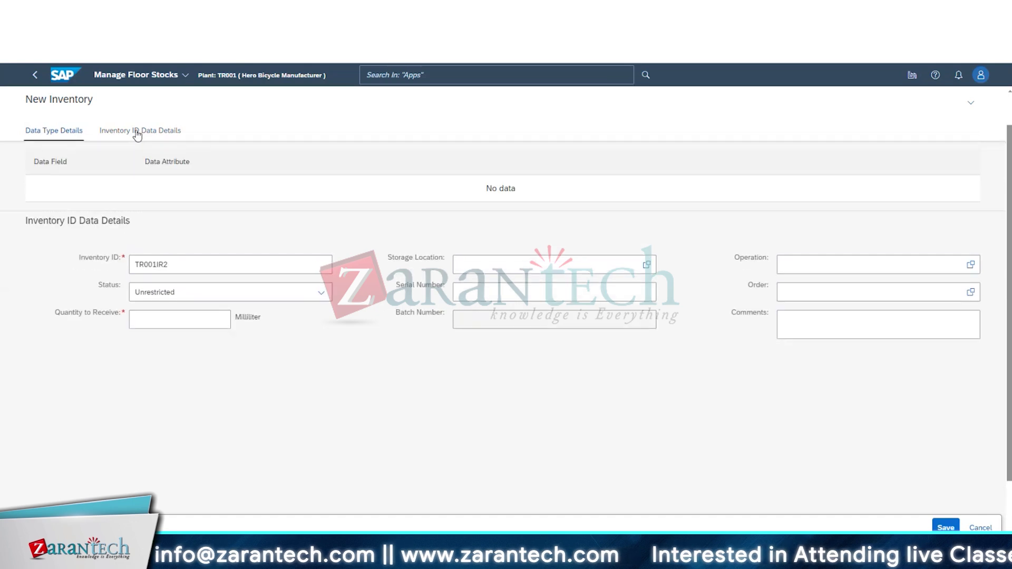
click(137, 132)
click(35, 74)
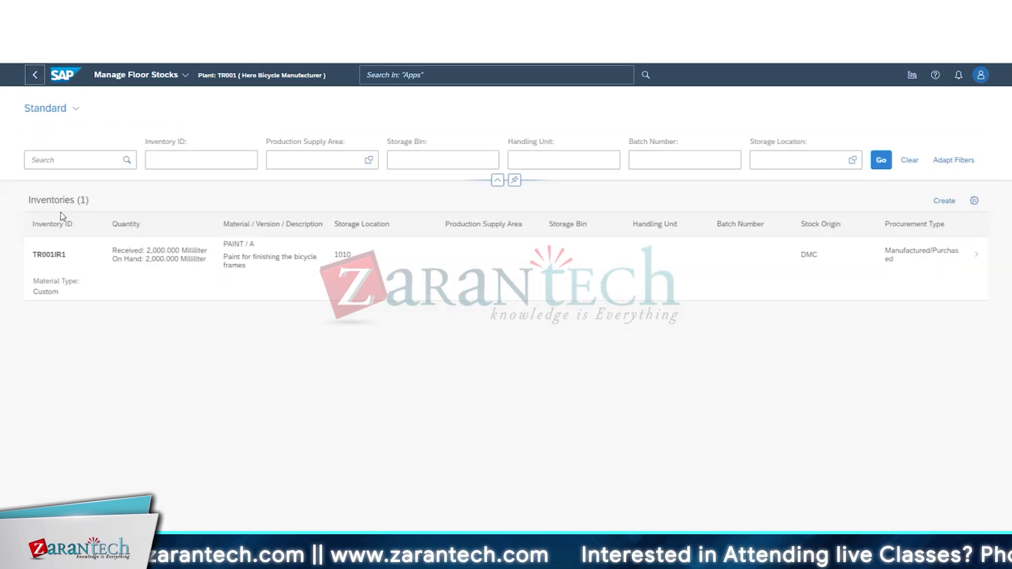
Step: Open inventory TR001IR1 and examine its Production Supply Area, Storage Bin and Handling Unit fields
click(140, 262)
drag(126, 338, 39, 307)
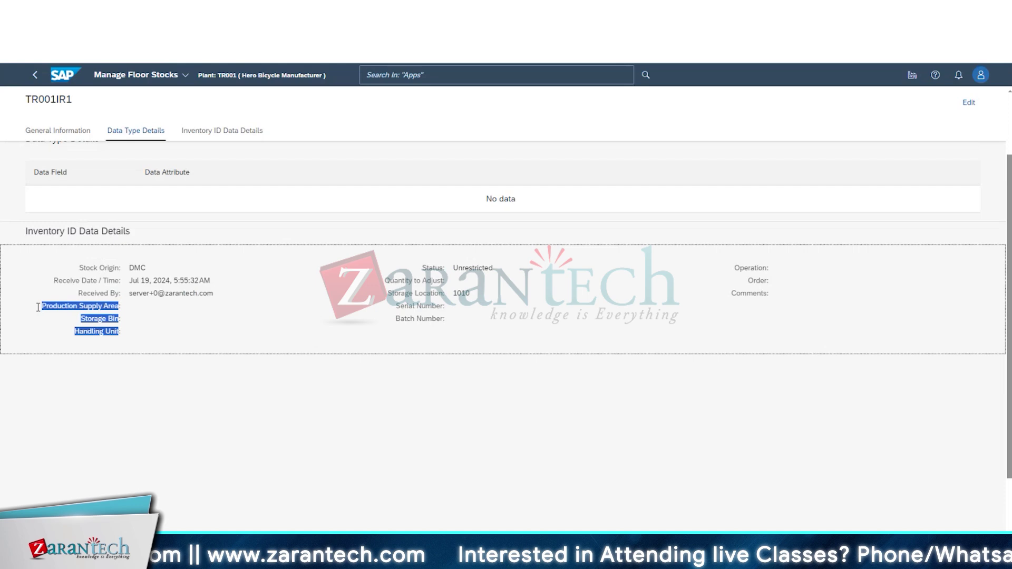
Step: Review the General Information, Data Type Details and Inventory ID Data Details sections of inventory TR001IR1
click(133, 436)
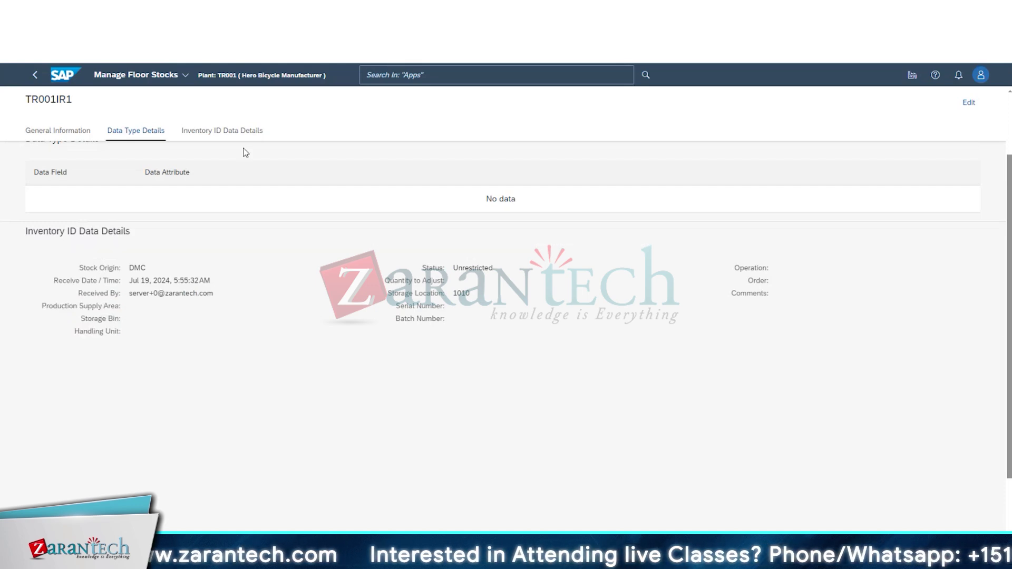
click(252, 130)
click(61, 132)
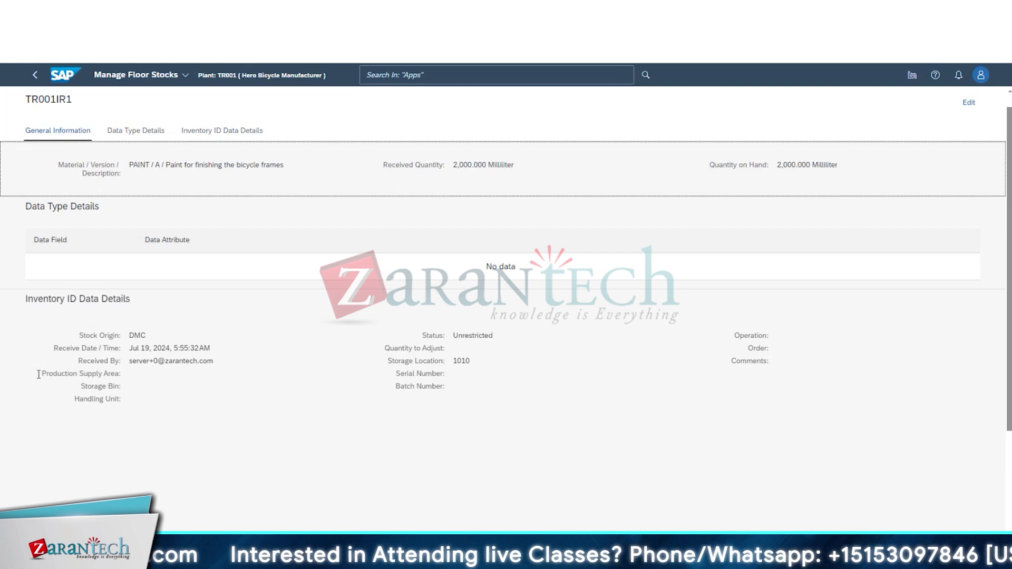
drag(40, 373, 138, 410)
Step: Check in edit mode whether TR001IR1's Production Supply Area, Storage Bin and Handling Unit are editable, then cancel and return to the inventory list
click(969, 102)
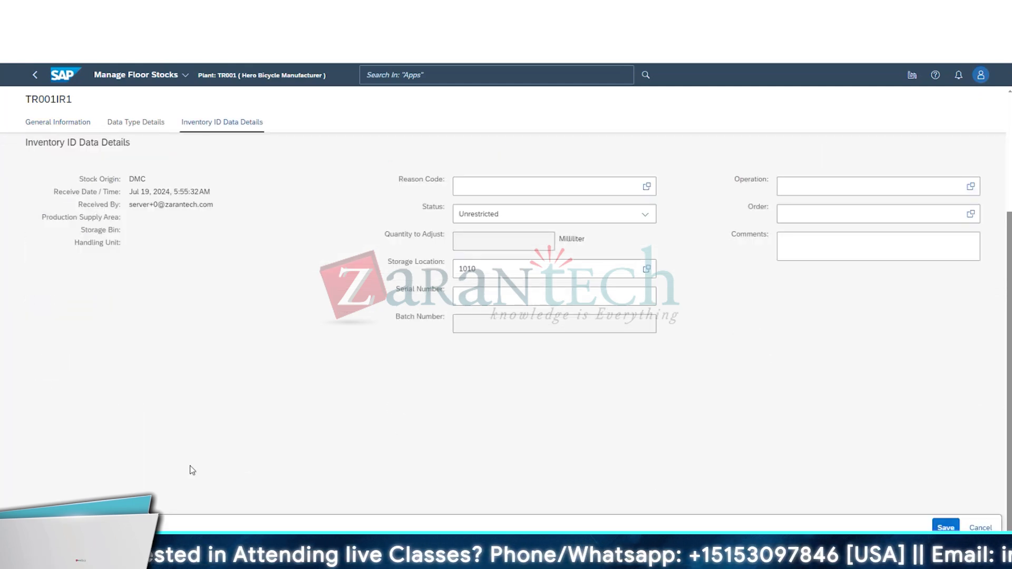
scroll(193, 471, down, 1)
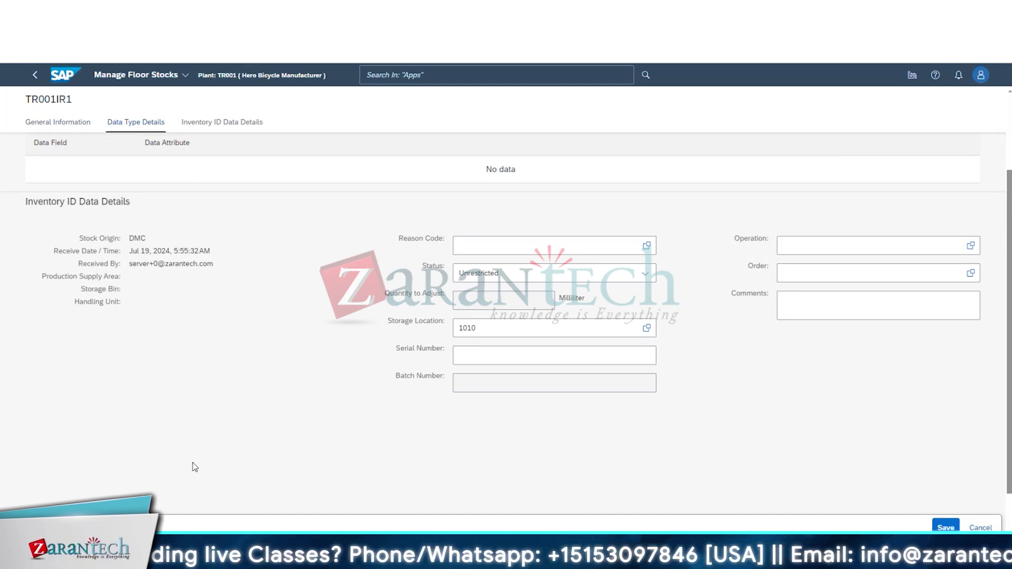
drag(36, 275, 147, 303)
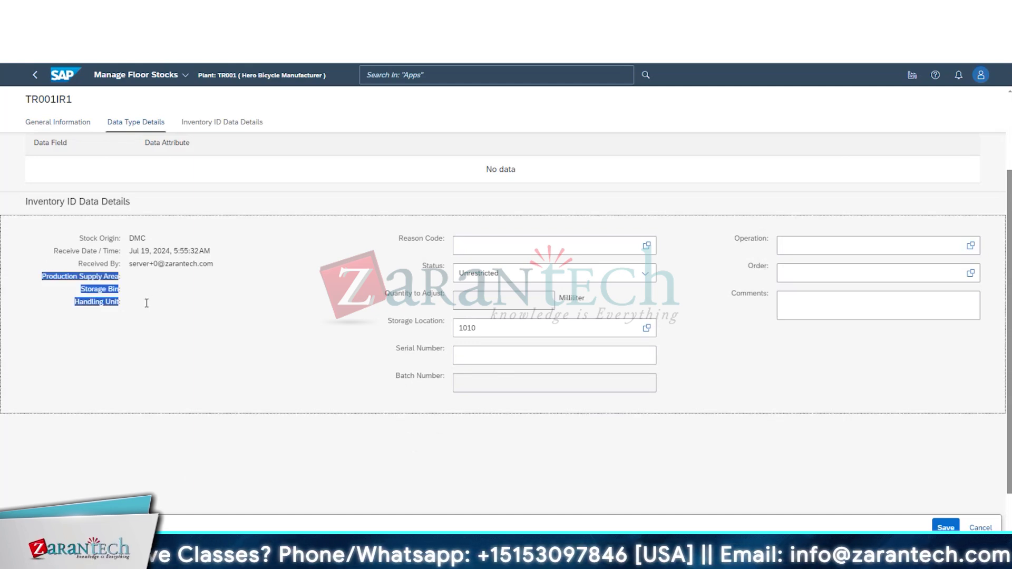
click(260, 125)
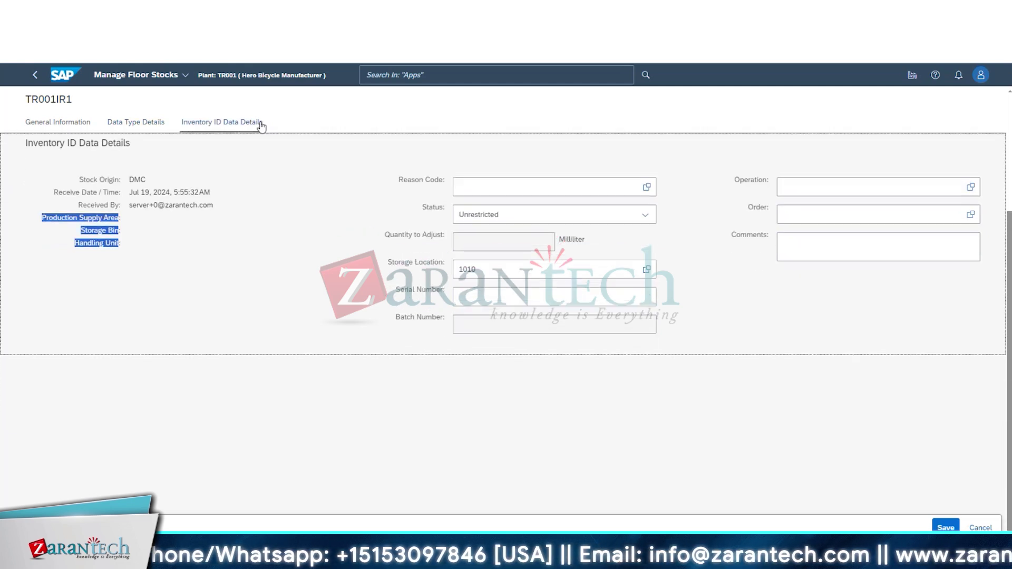
click(149, 126)
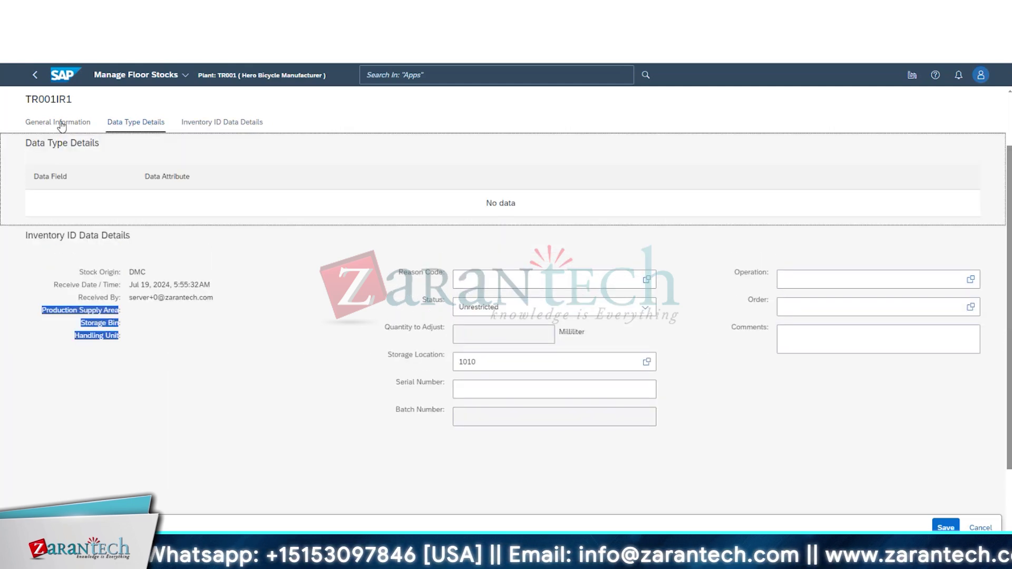
click(62, 124)
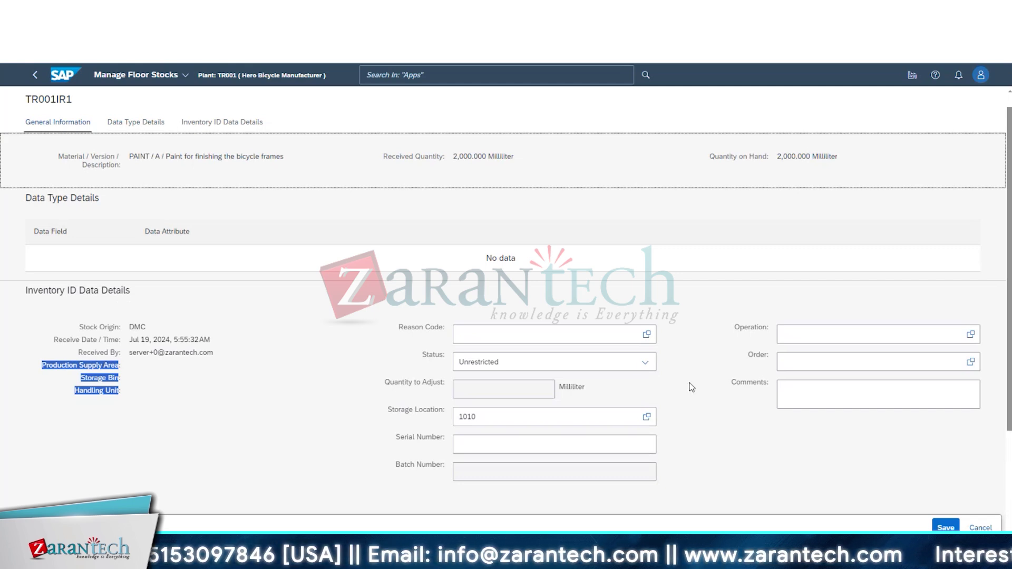
click(981, 528)
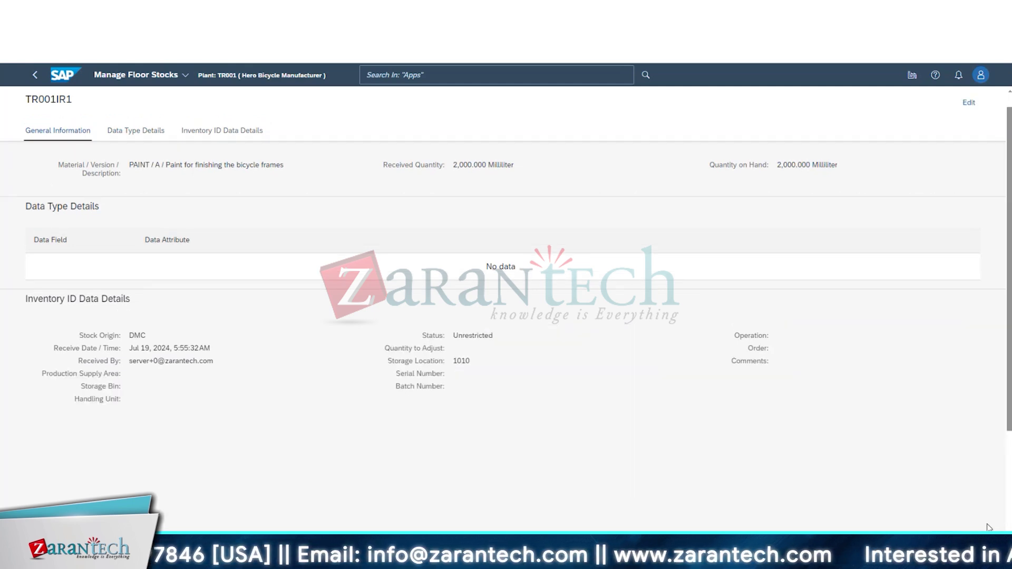
click(35, 76)
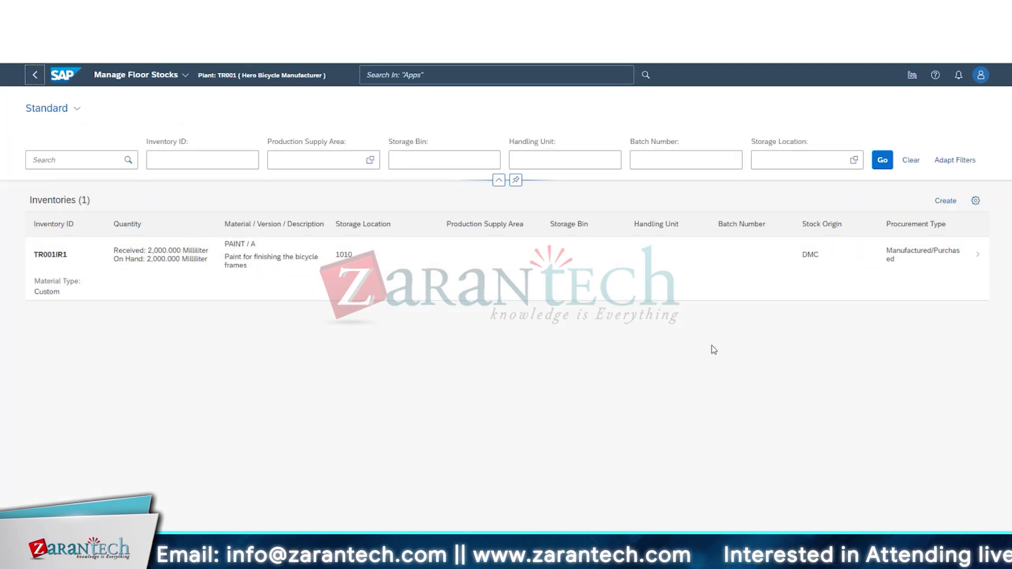
Step: Look at the list's columns from Production Supply Area to Batch Number, search the apps for "bin" and clear the search
drag(446, 224, 770, 230)
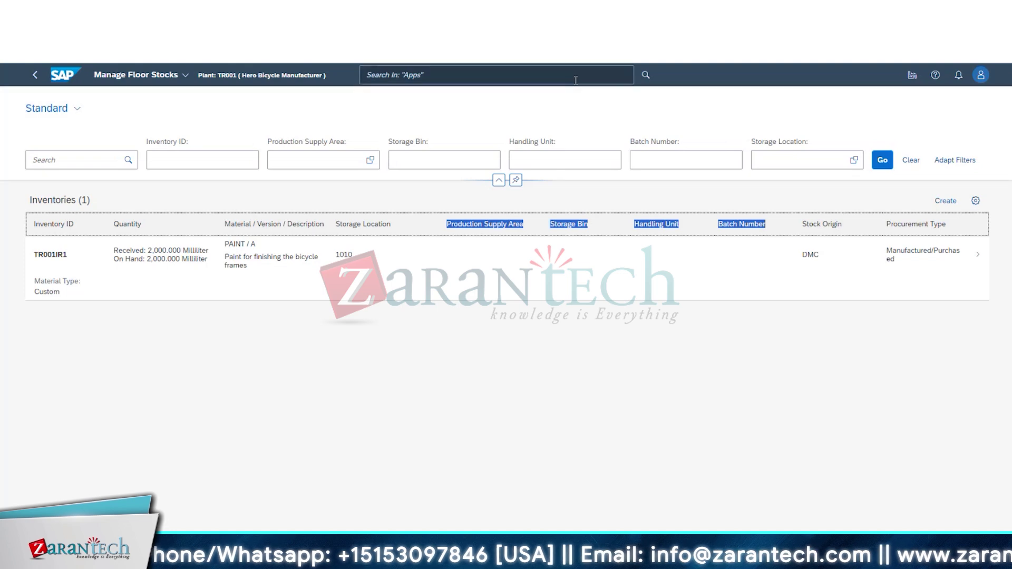
click(575, 79)
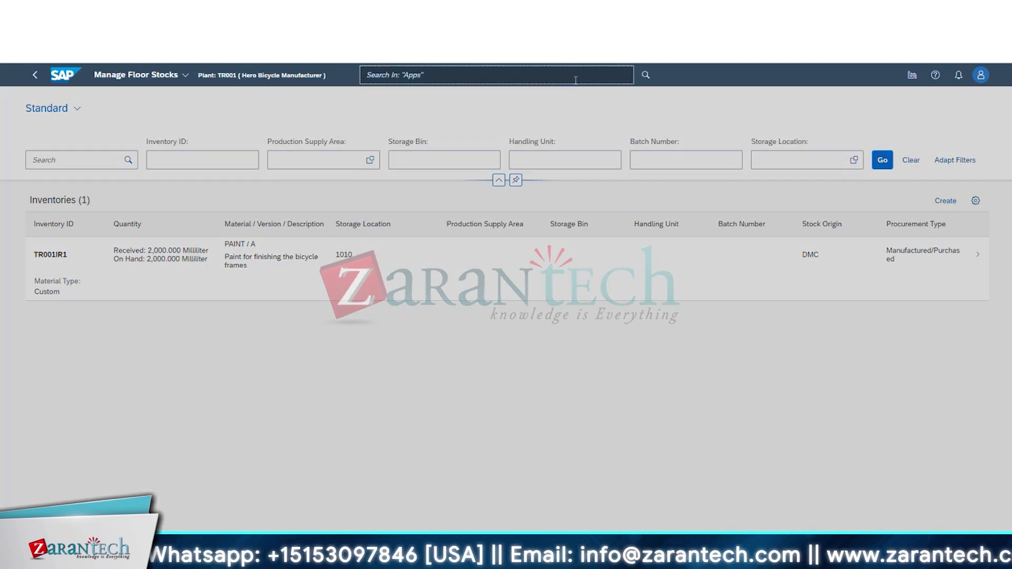
text(bin)
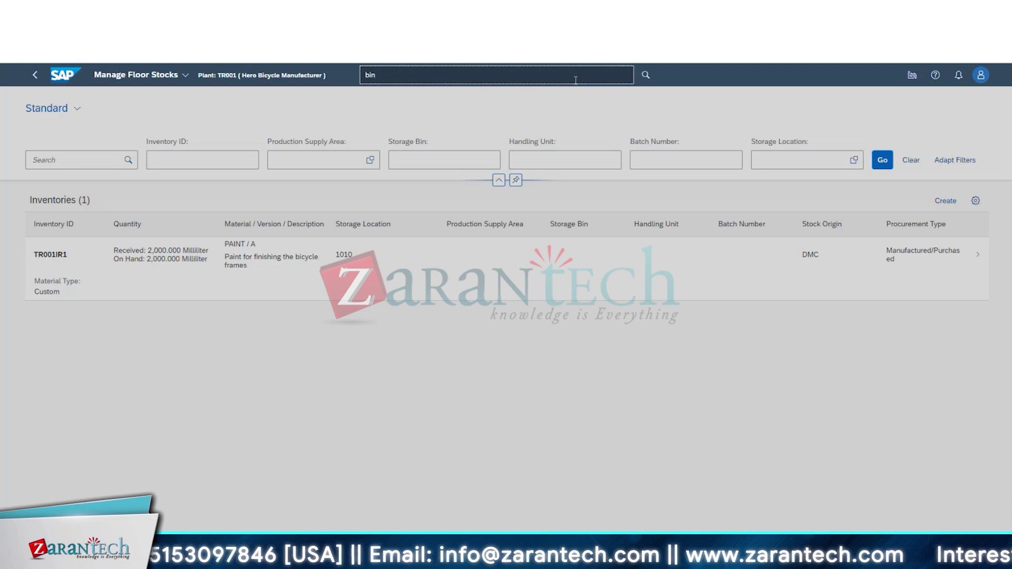
key(BackSpace)
key(BackSpace)
key(BackSpace)
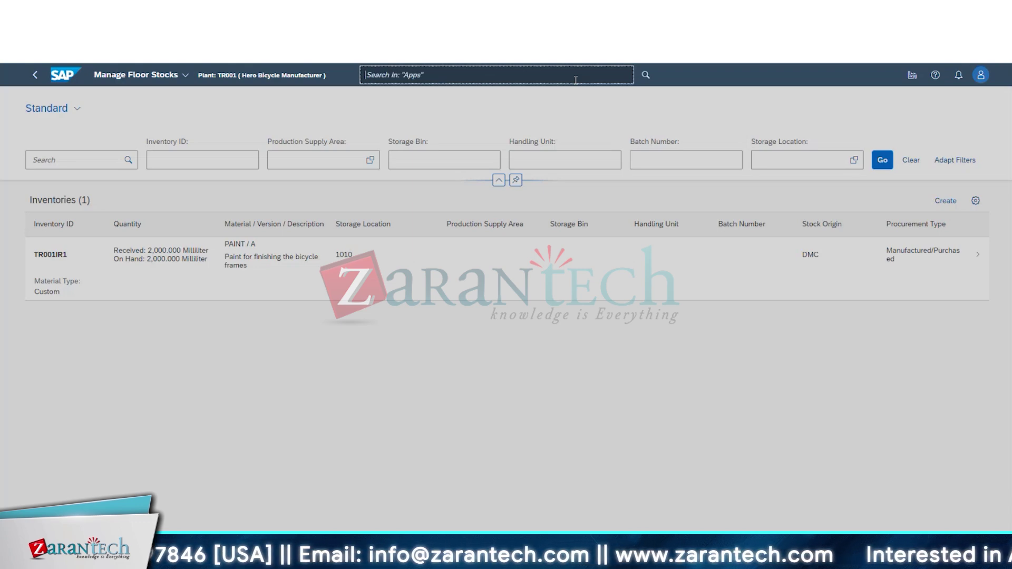
Step: Search the apps for "supply", clear the search text and return to the inventory list
text(s)
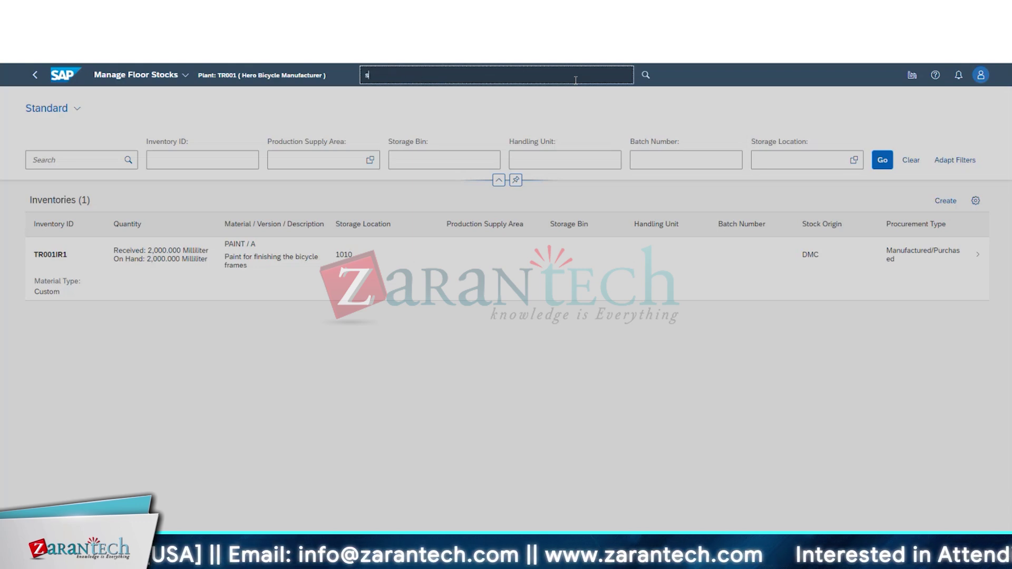
text(uupl)
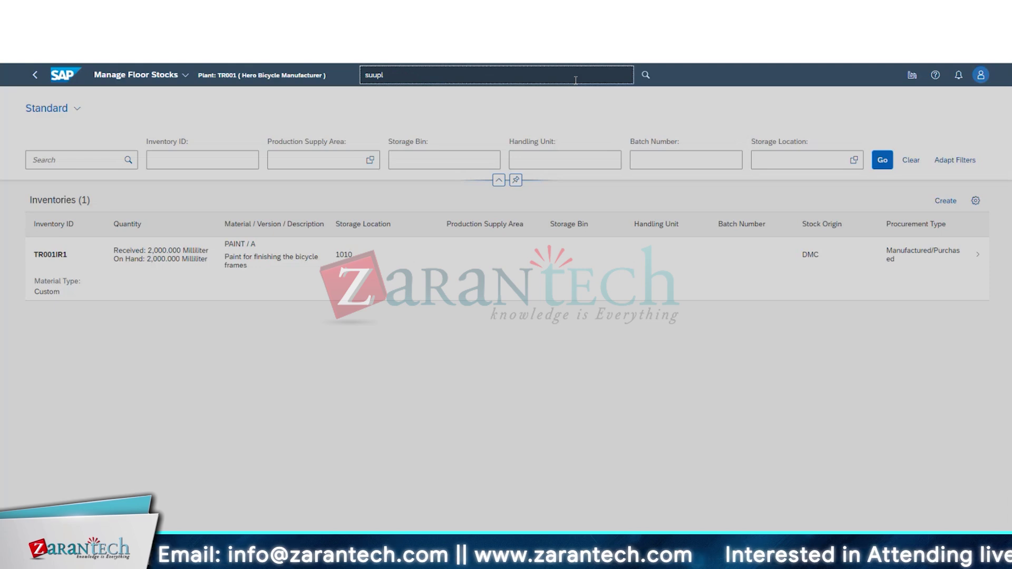
key(BackSpace)
key(BackSpace)
key(BackSpace)
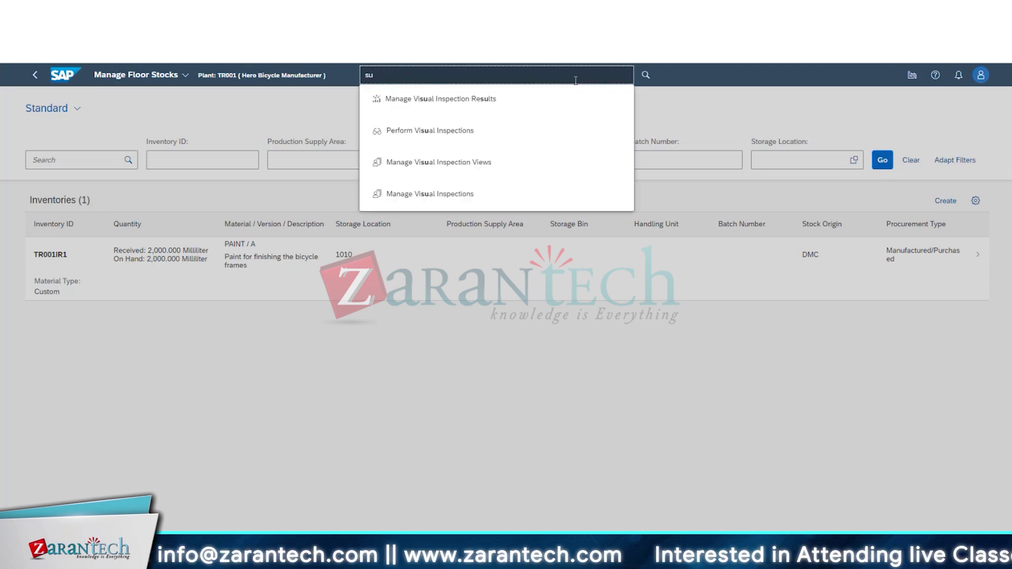
text(pply)
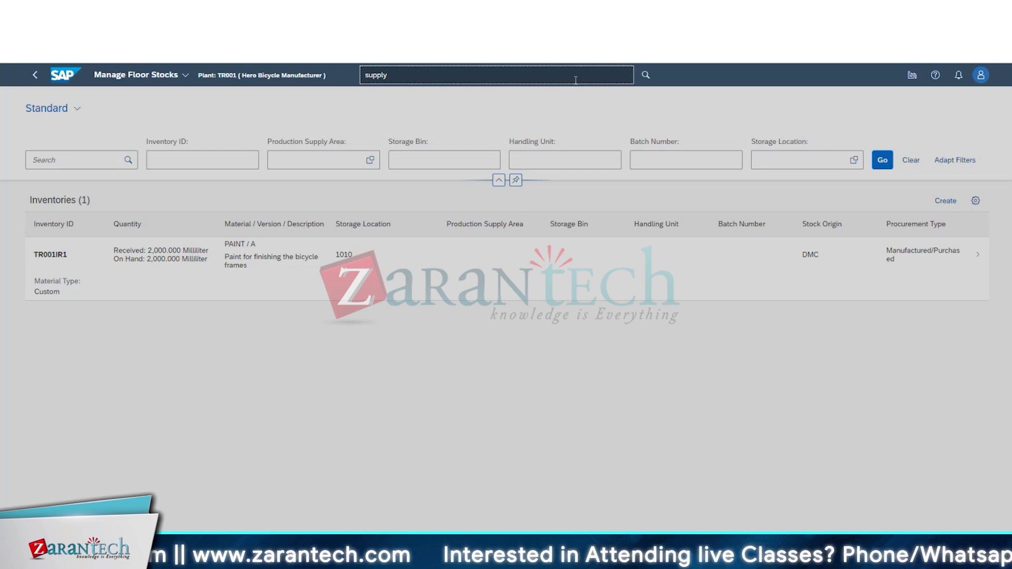
key(BackSpace)
key(BackSpace)
key(BackSpace)
key(BackSpace)
key(BackSpace)
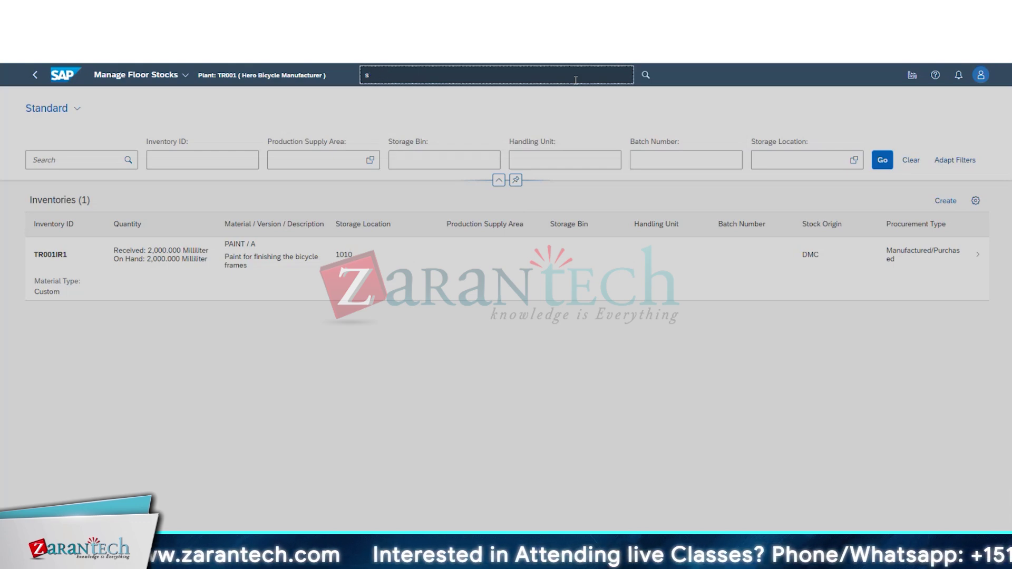
key(BackSpace)
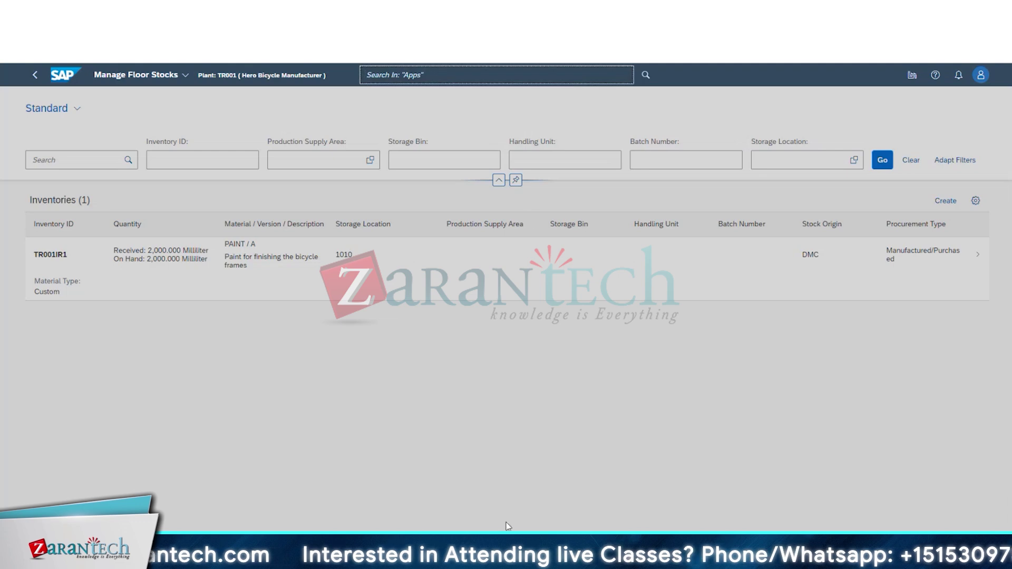
click(662, 435)
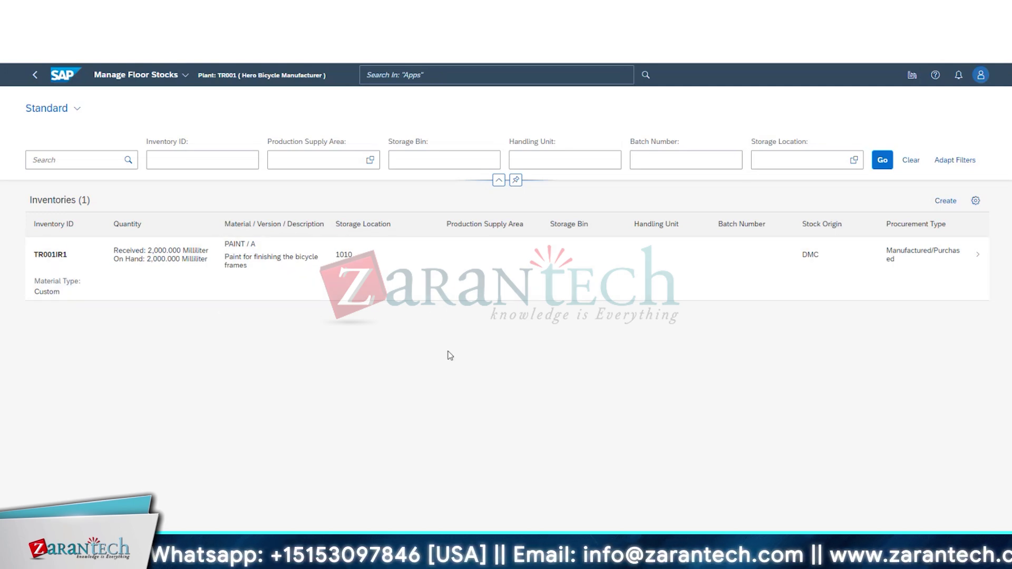
Step: Examine the Stock Origin column and its entry for inventory TR001IR1
drag(796, 258, 825, 259)
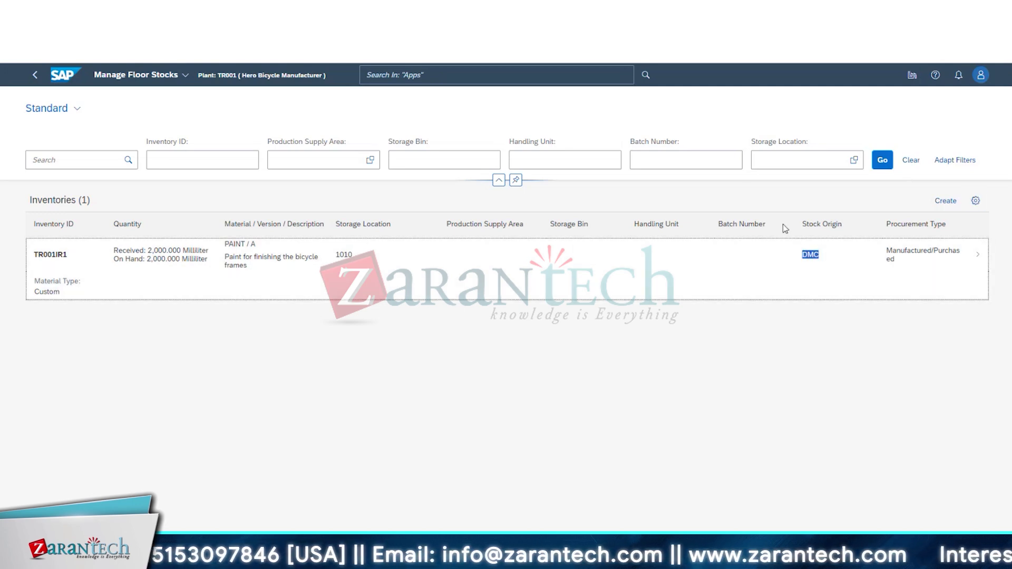
drag(794, 225, 837, 224)
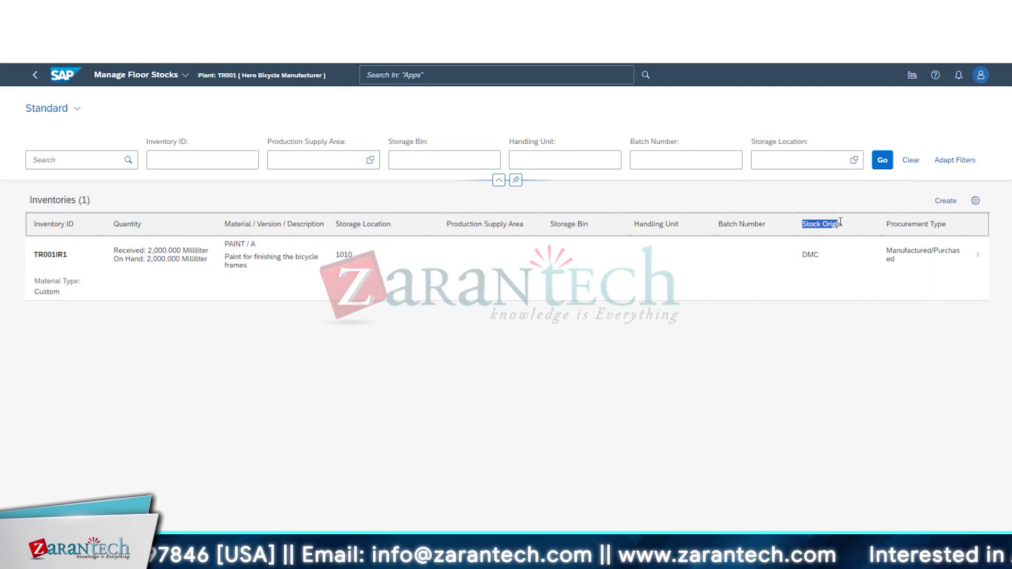
drag(802, 268, 820, 266)
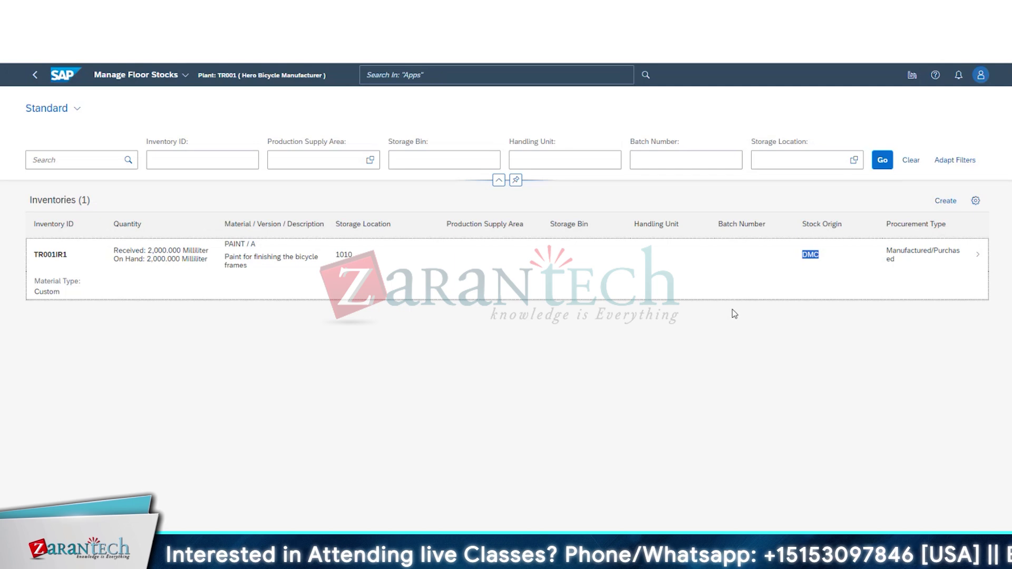
Step: Open Manage Staging 2.0 from the Manufacturing Execution apps and view the Production Supply Area selection without choosing one
click(34, 79)
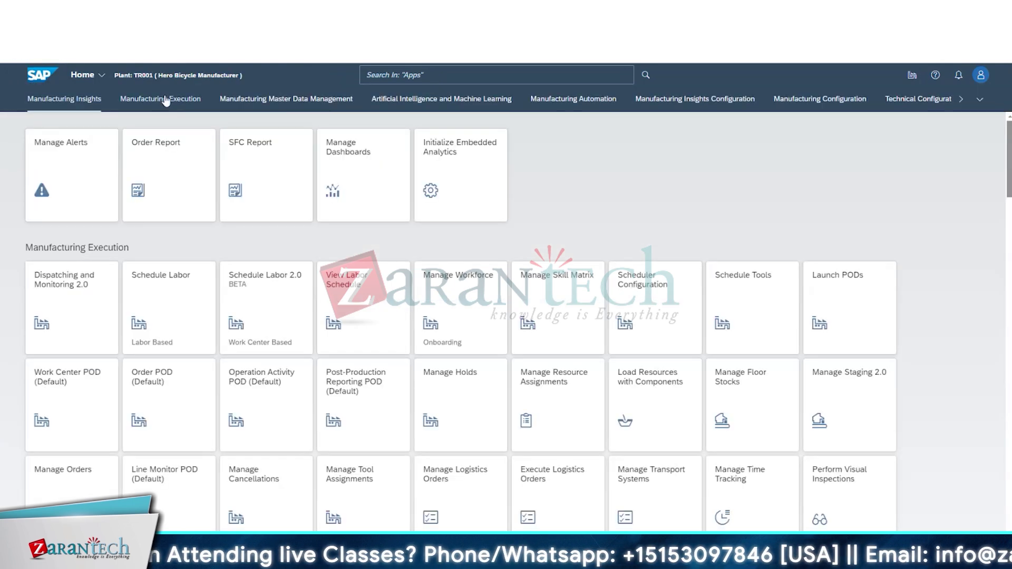
click(165, 101)
click(864, 294)
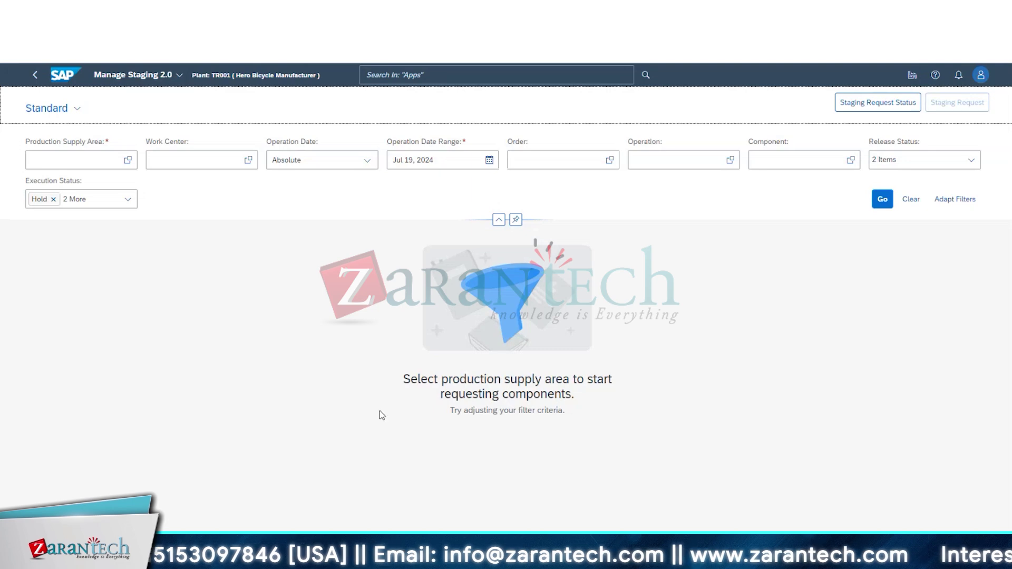
click(127, 161)
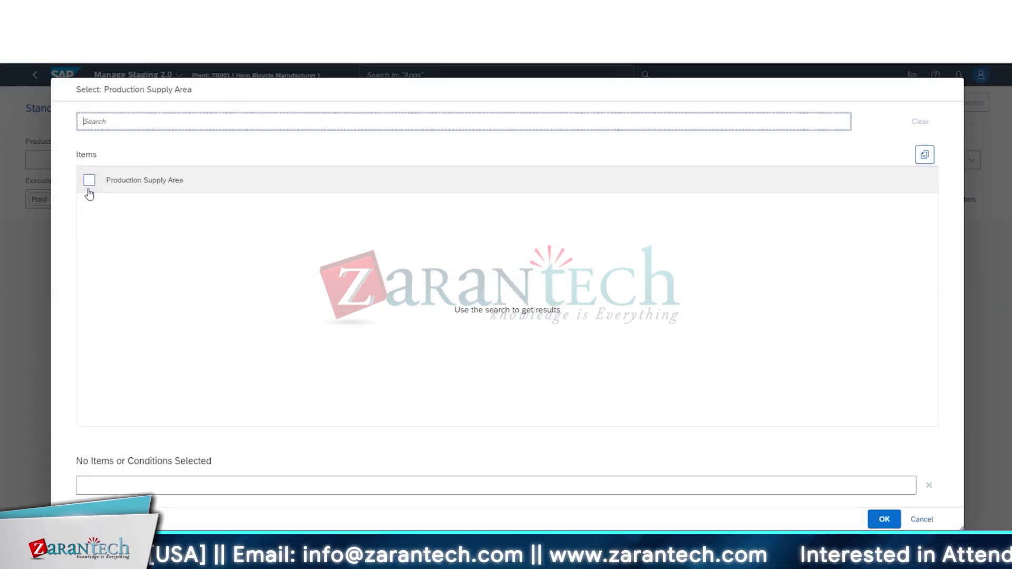
click(928, 521)
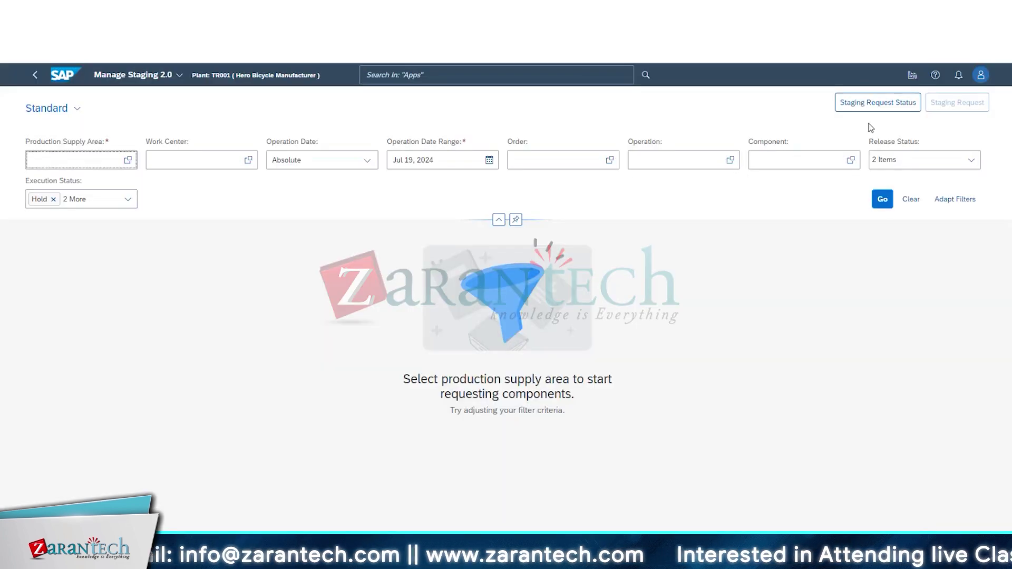
Step: View the Staging Request Status page and its Component selection without setting filters, and return to the home page's Manage Staging 2.0 app
click(885, 105)
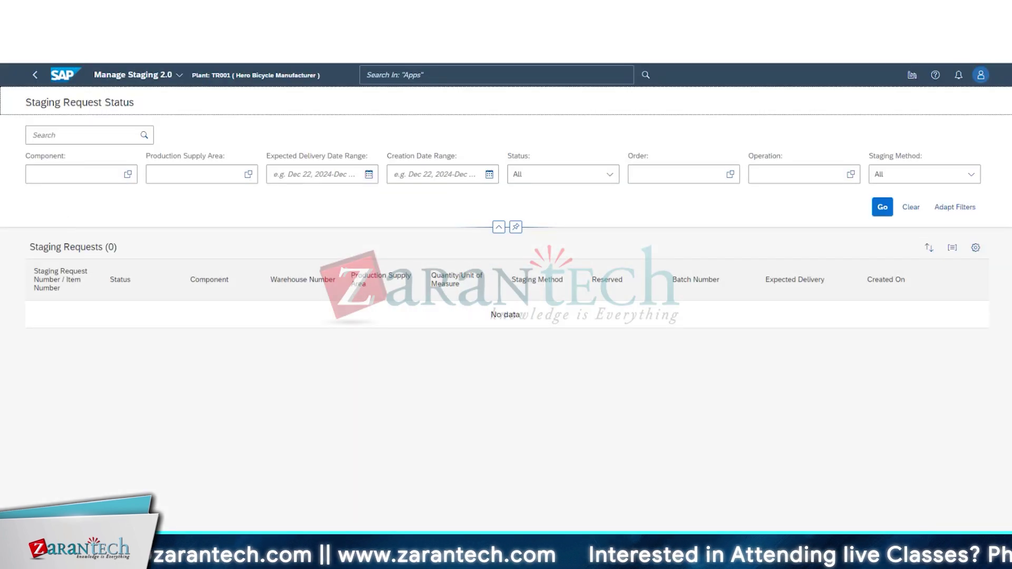
click(148, 182)
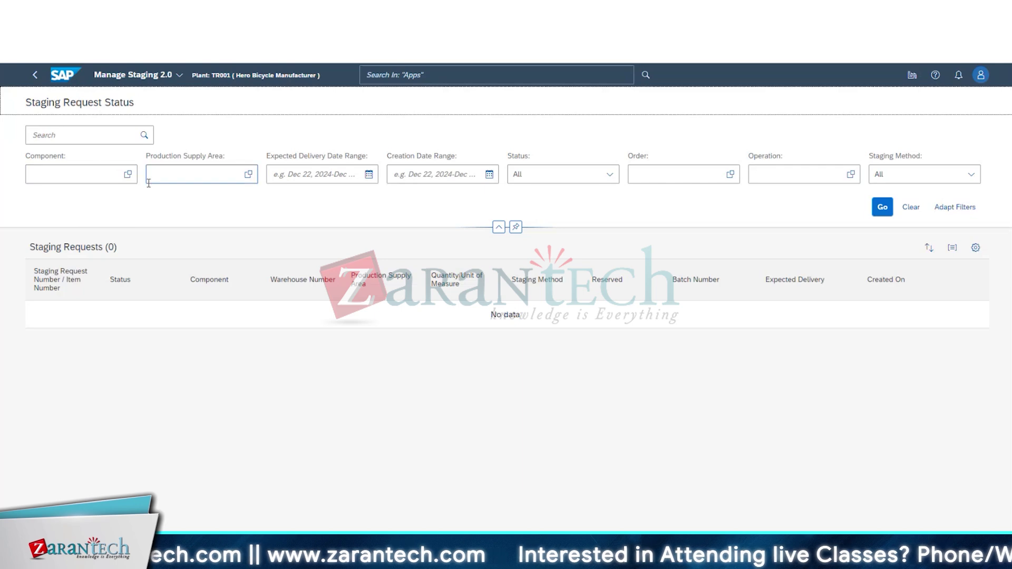
click(128, 174)
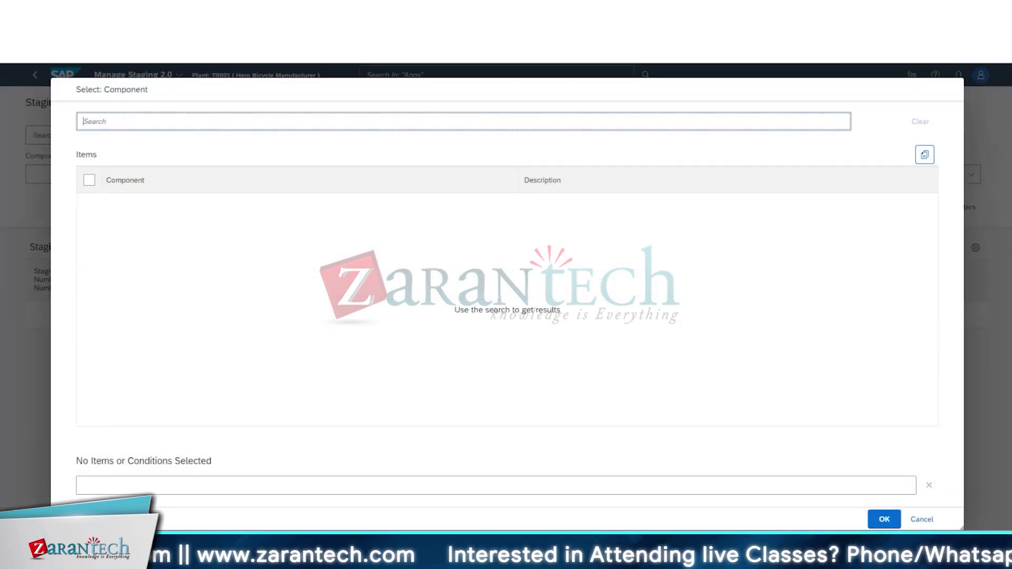
click(891, 520)
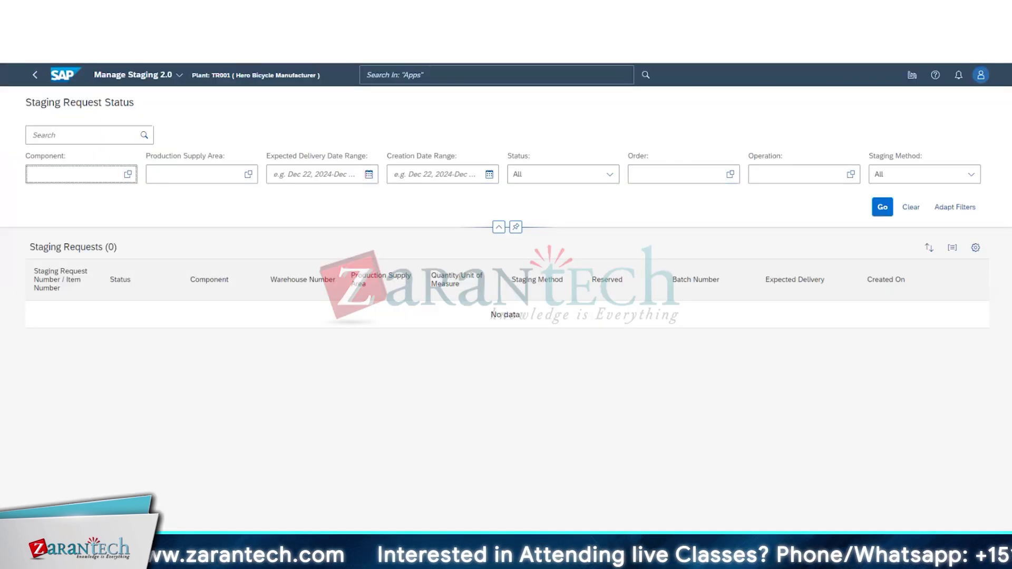
click(34, 75)
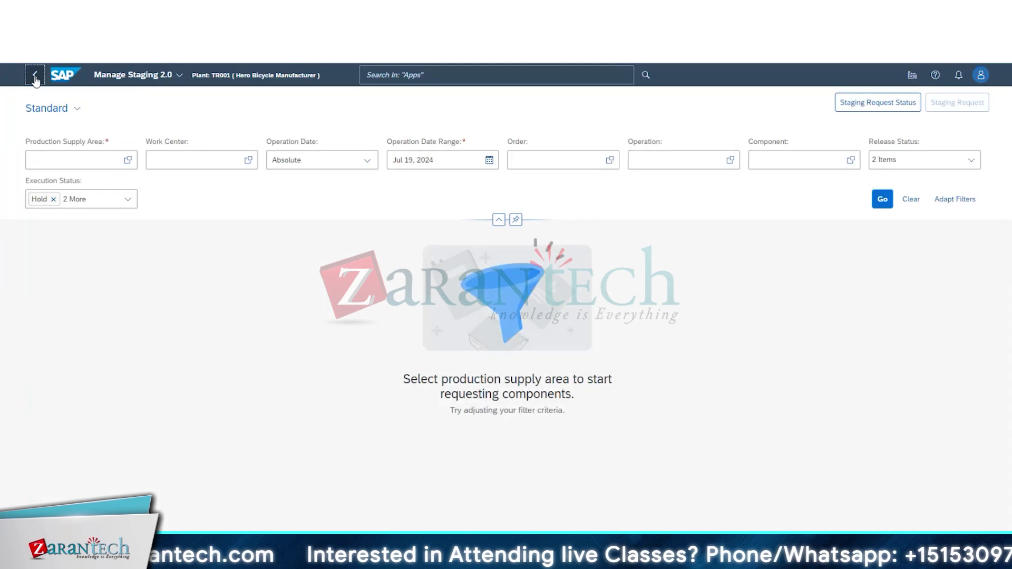
click(35, 75)
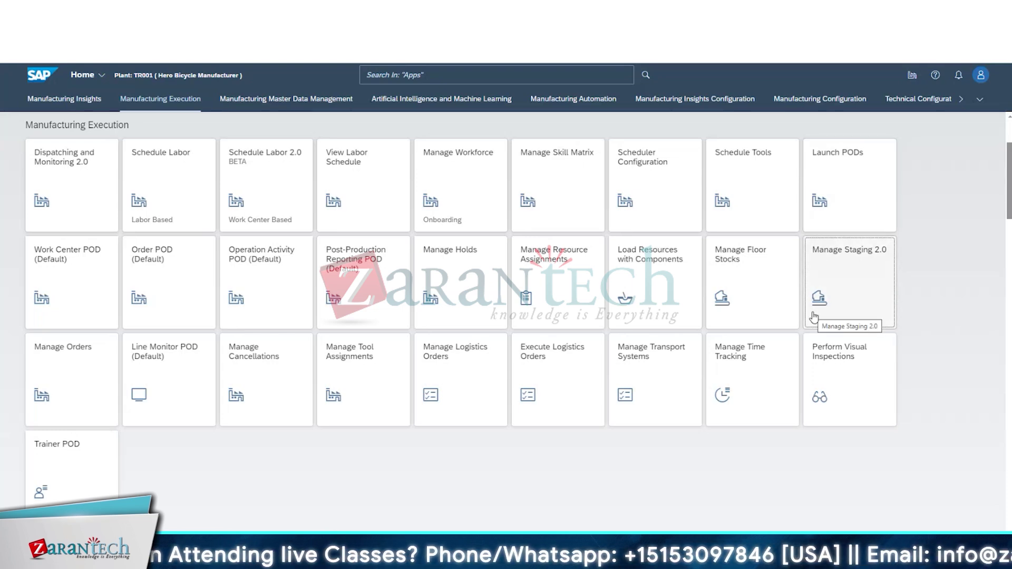
click(830, 271)
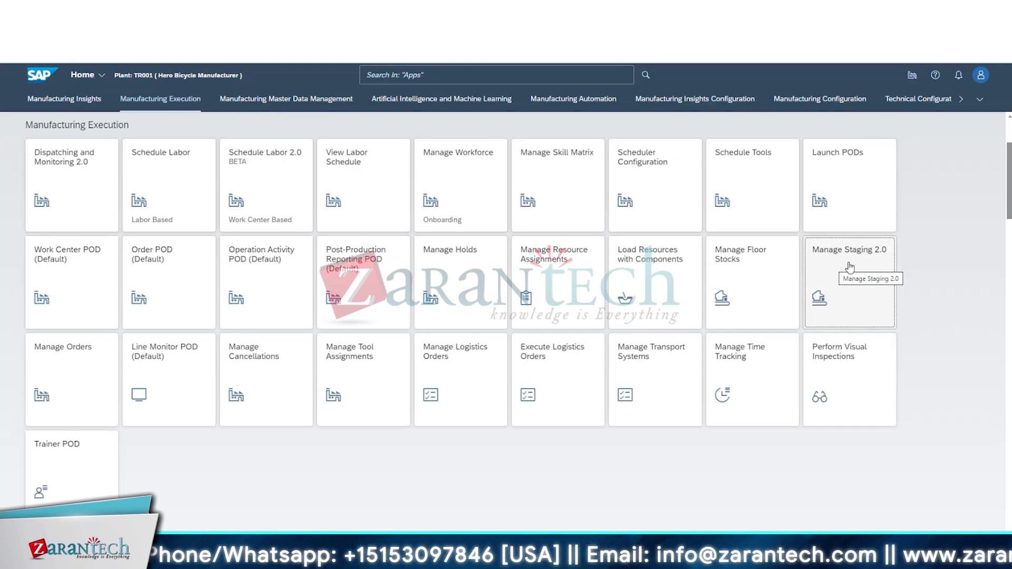
Step: Open the Manage Floor Stocks app and view its inventory list
click(764, 275)
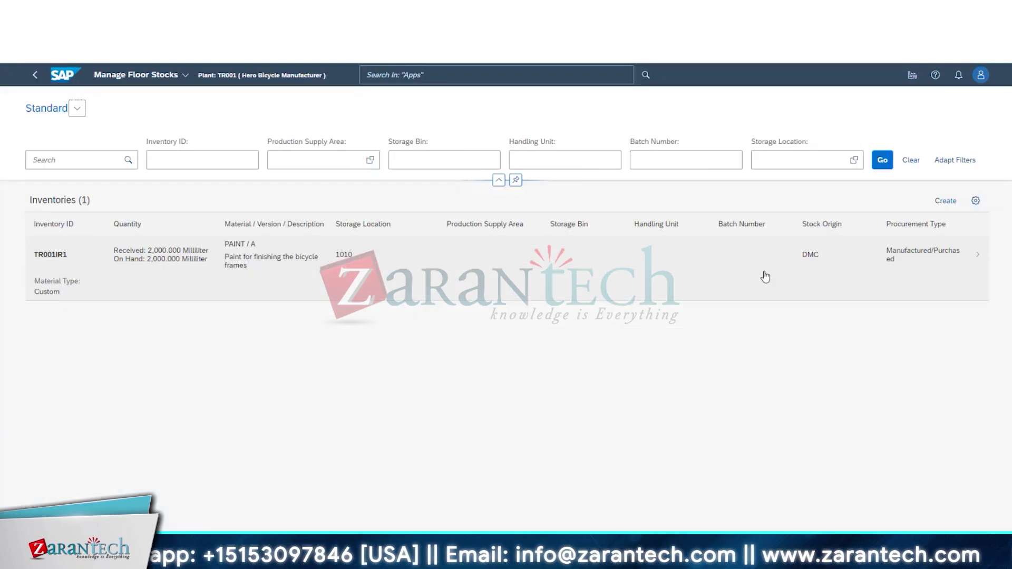
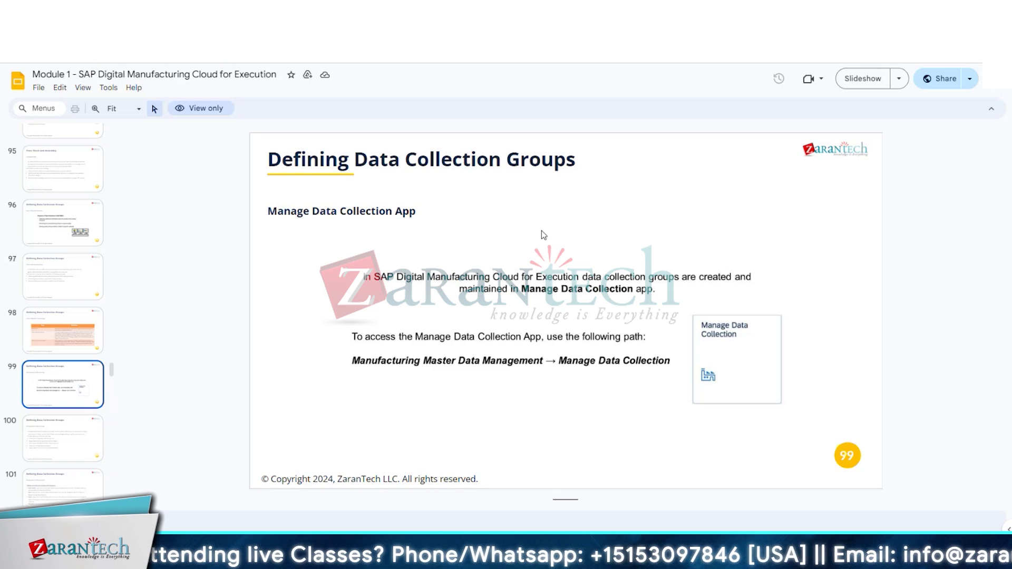
Step: Read slides 100 to 103 of the Google Slides deck on data collection group functions, statuses, settings and parameters
click(77, 453)
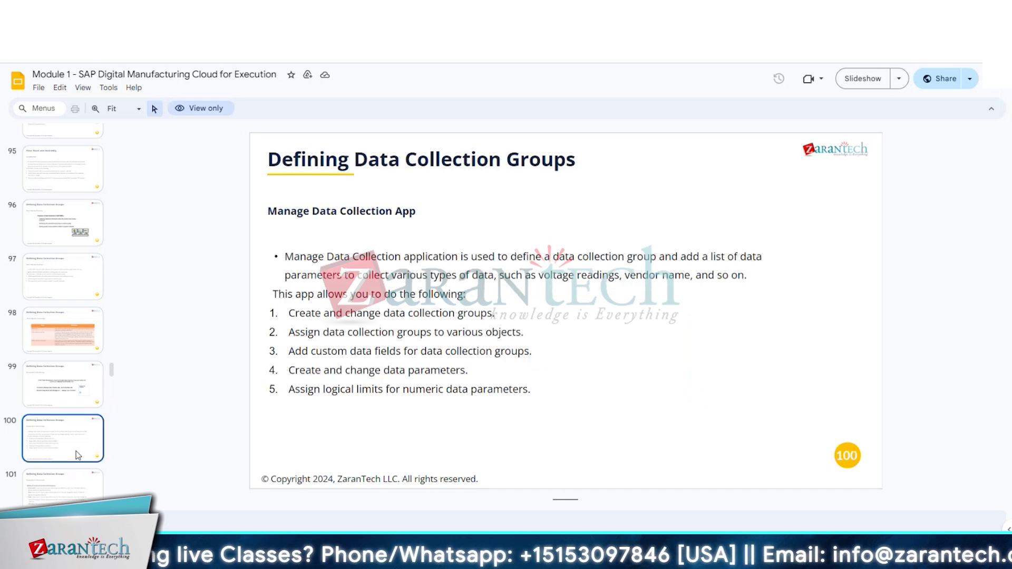
scroll(71, 409, down, 1)
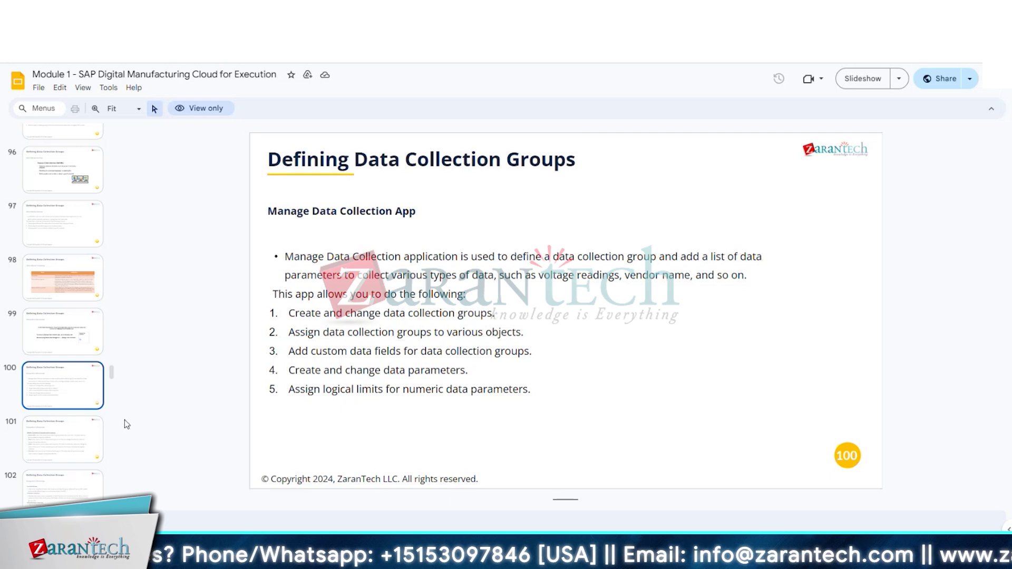
click(70, 438)
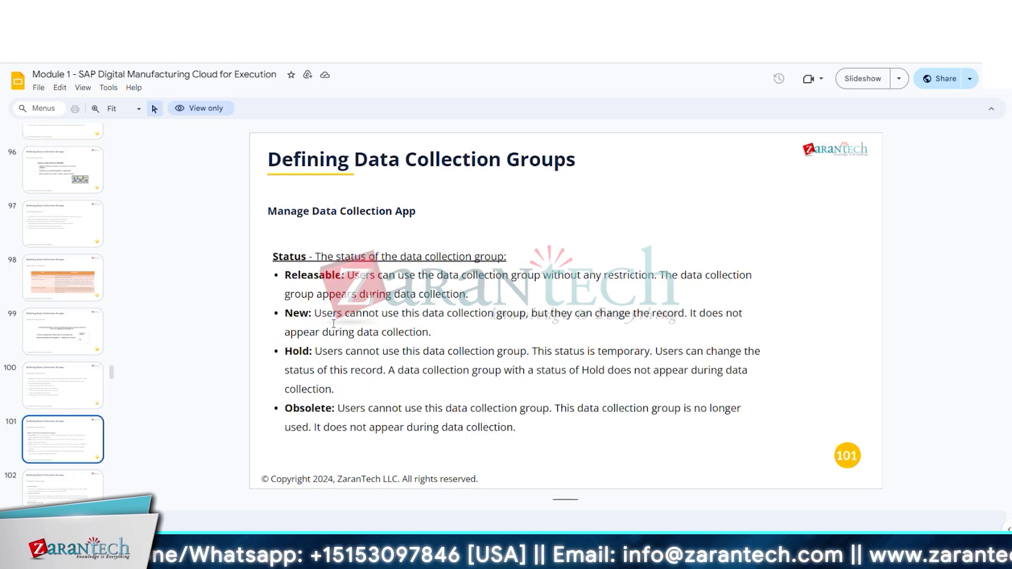
key(Down)
key(Up)
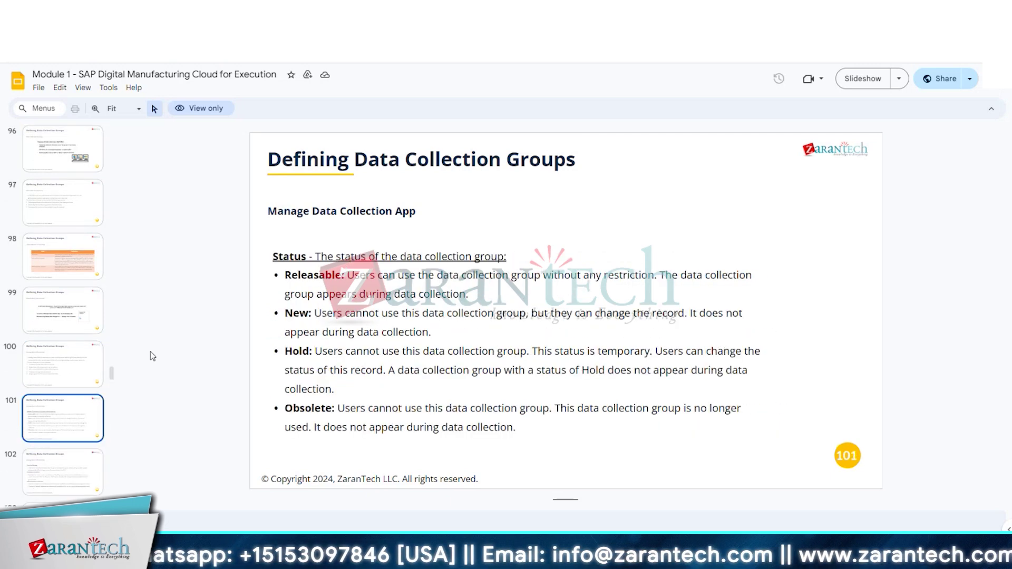
click(71, 463)
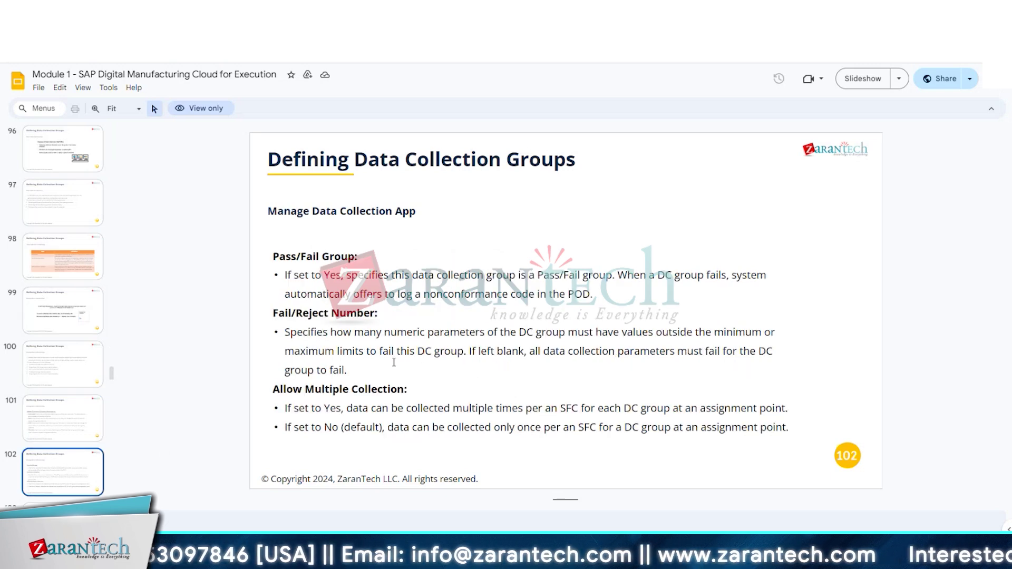
key(Down)
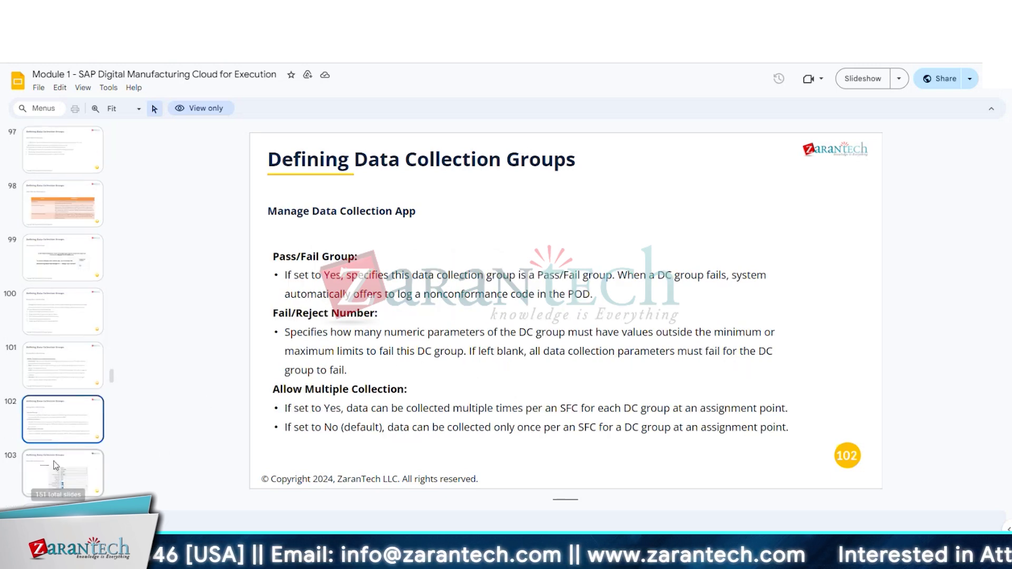
scroll(60, 412, down, 4)
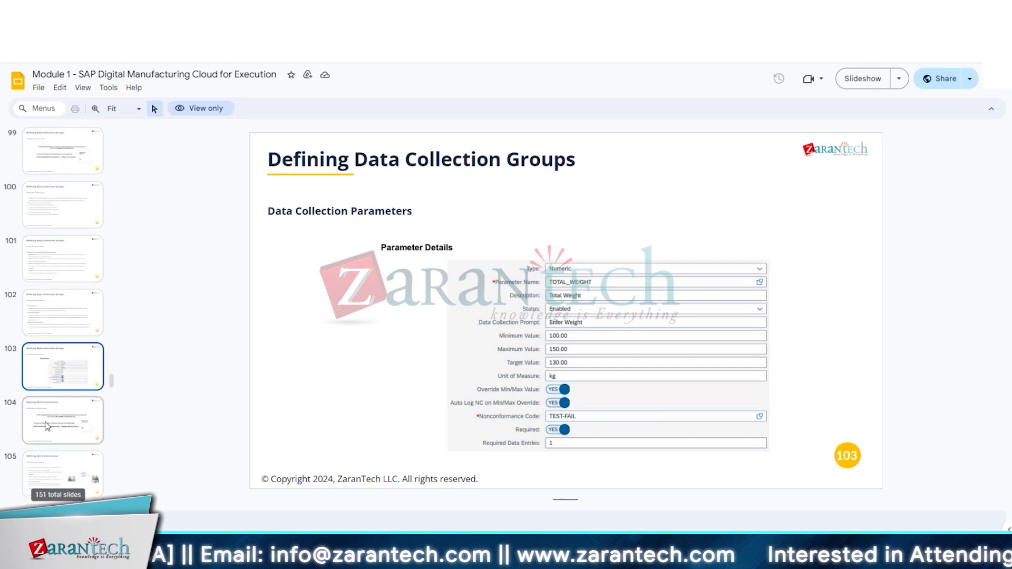
click(50, 426)
click(76, 367)
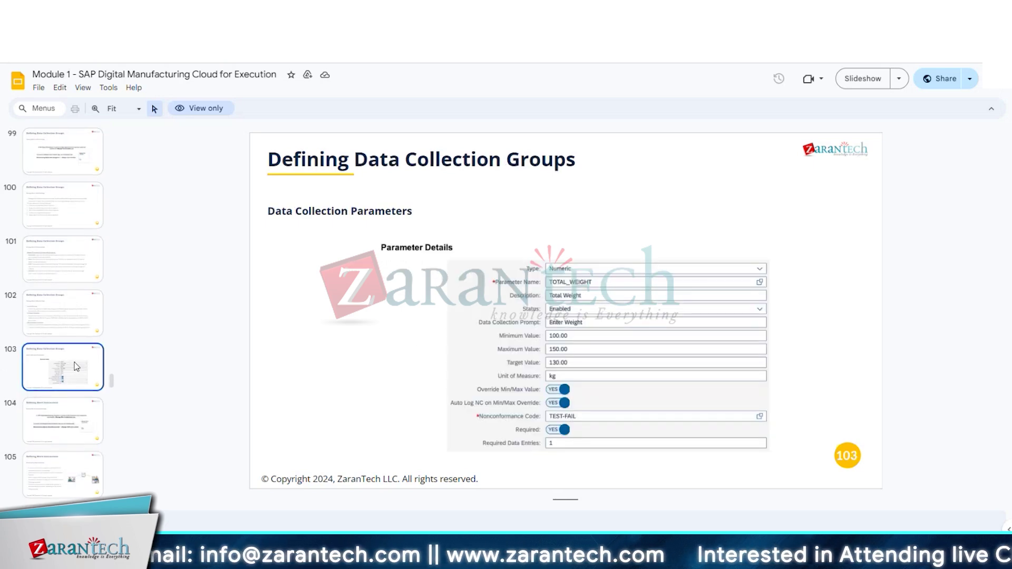
scroll(76, 368, up, 3)
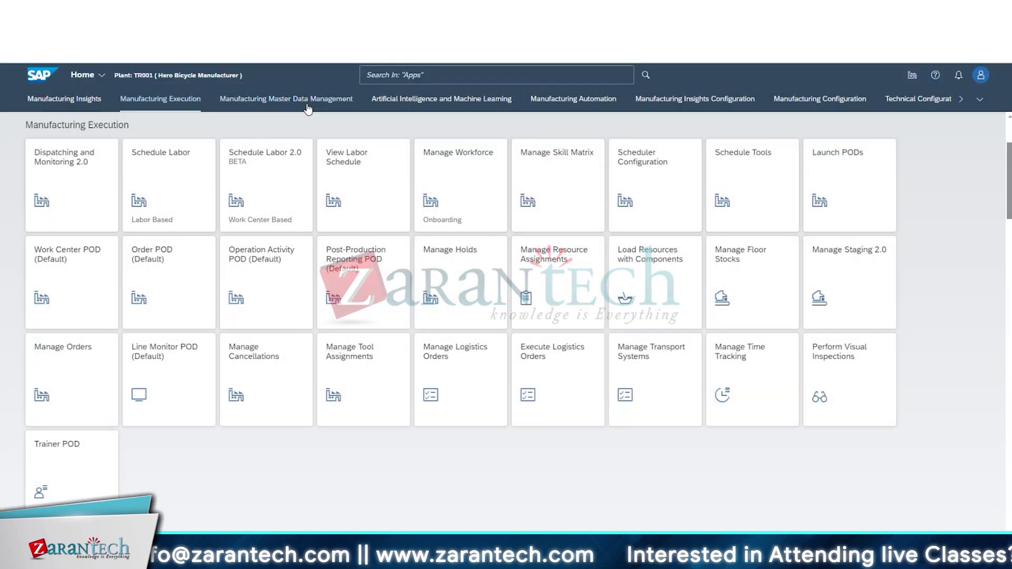
Step: Switch to SAP, open Manage Data Collection from the Manufacturing Master Data Management apps, and view the available filters without adding any
click(308, 100)
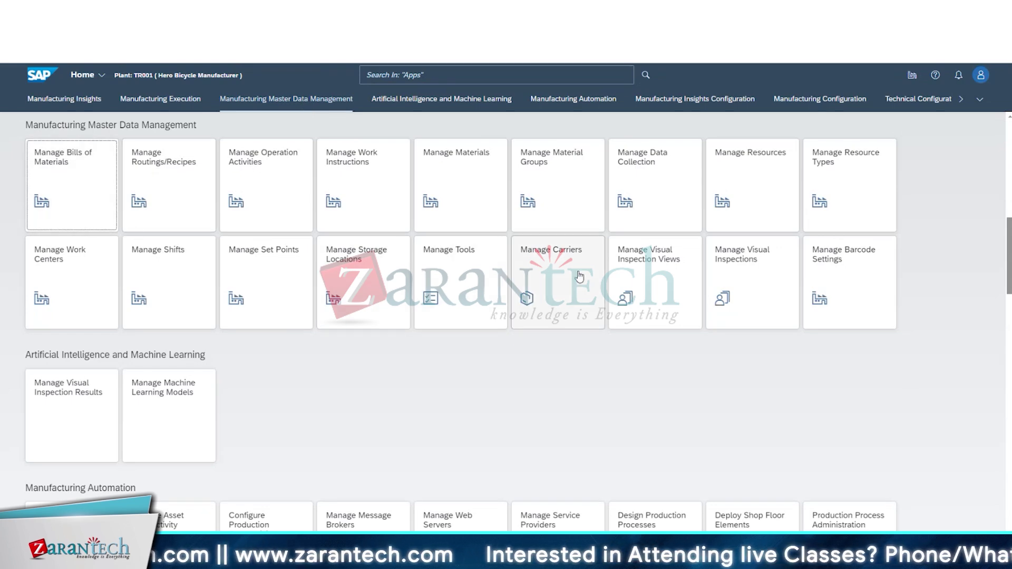
click(658, 200)
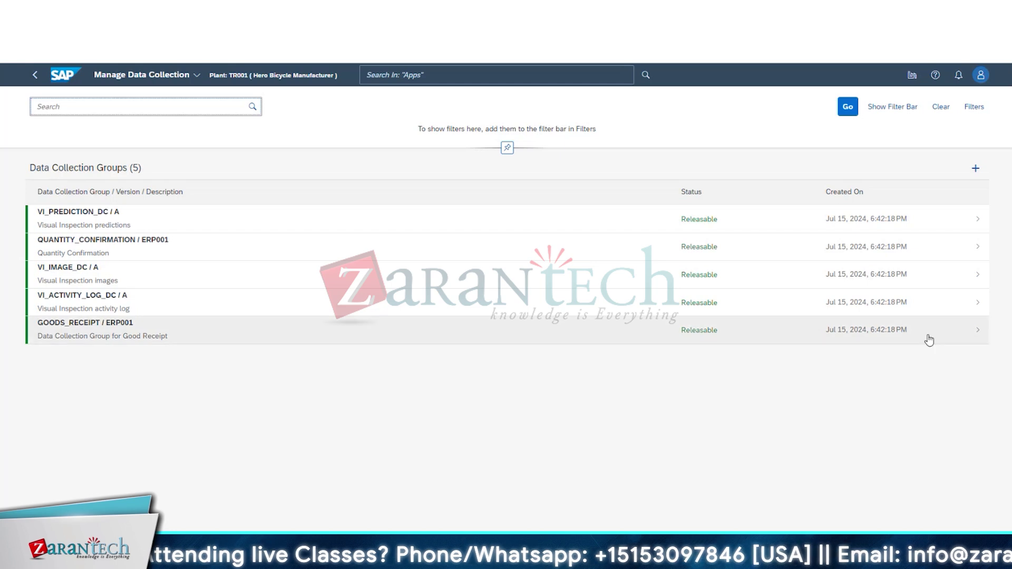
click(972, 107)
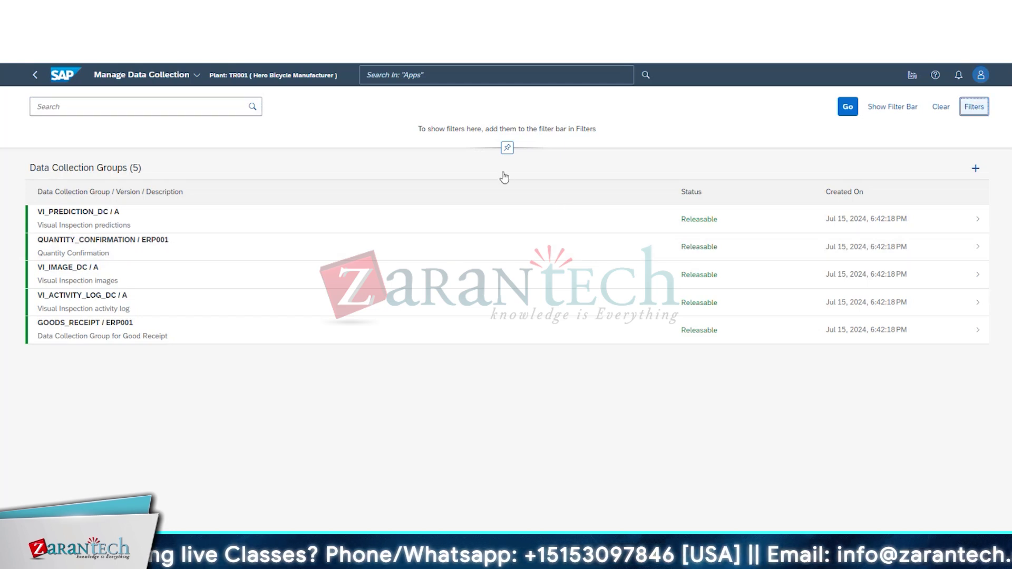
click(973, 108)
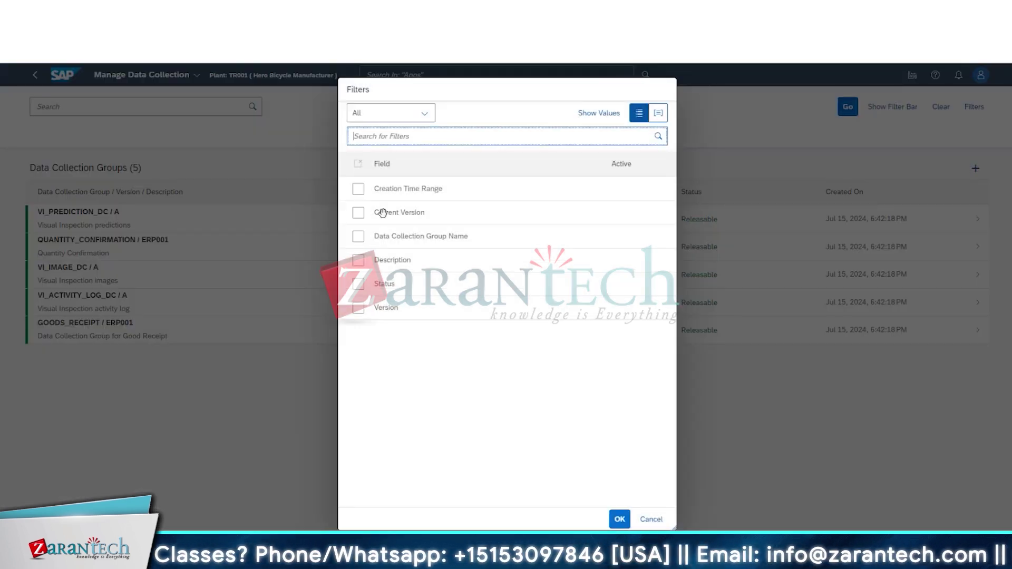
click(653, 519)
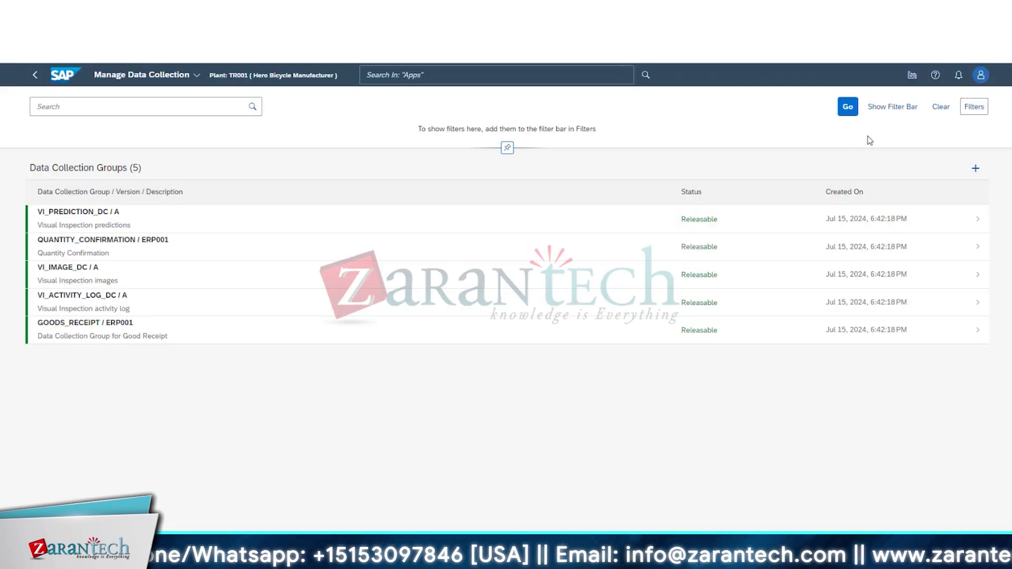
Step: Open the GOODS_RECEIPT data collection group from the list and examine its name, version and main fields
drag(35, 167, 170, 161)
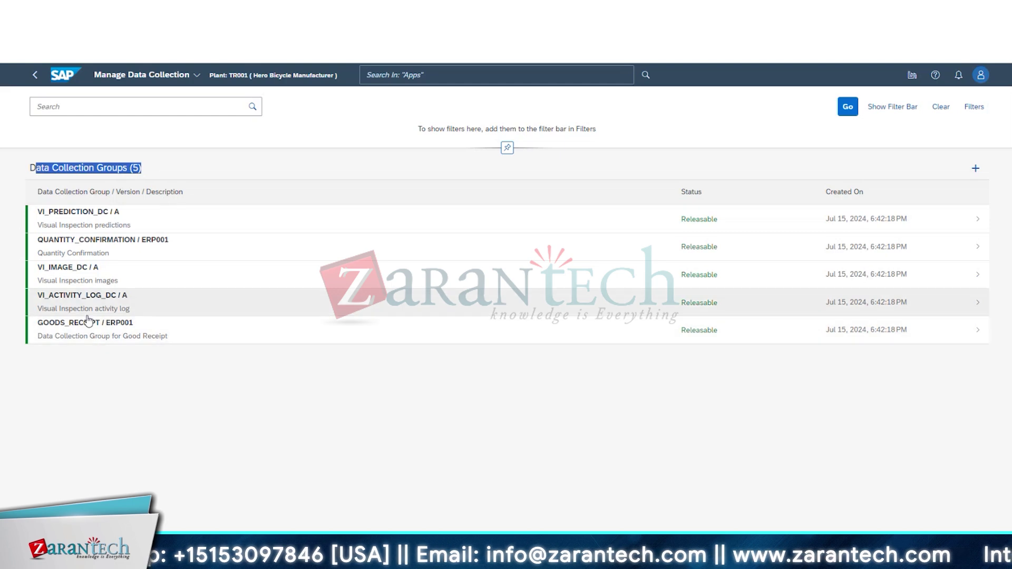
click(201, 340)
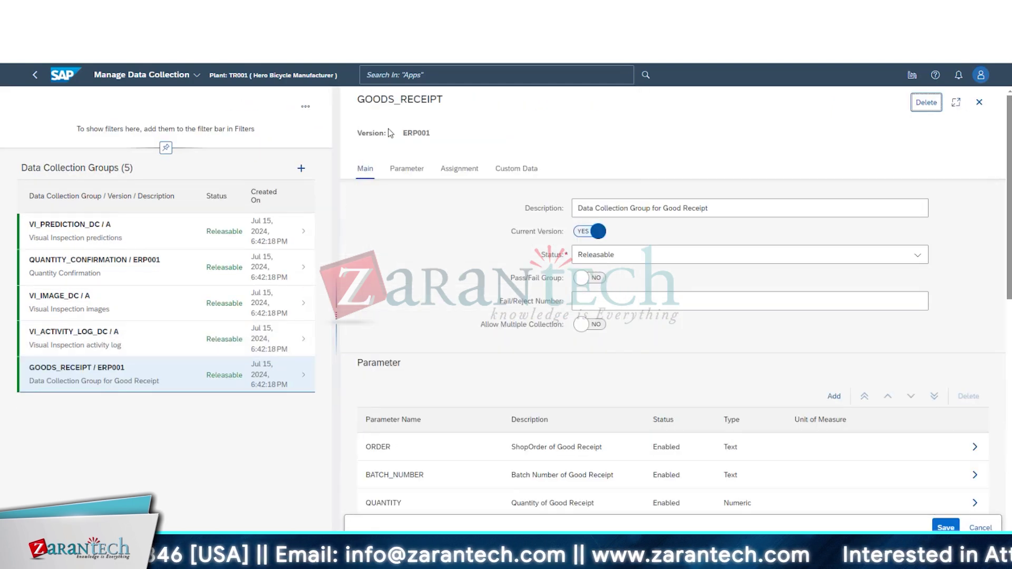
drag(446, 103, 354, 100)
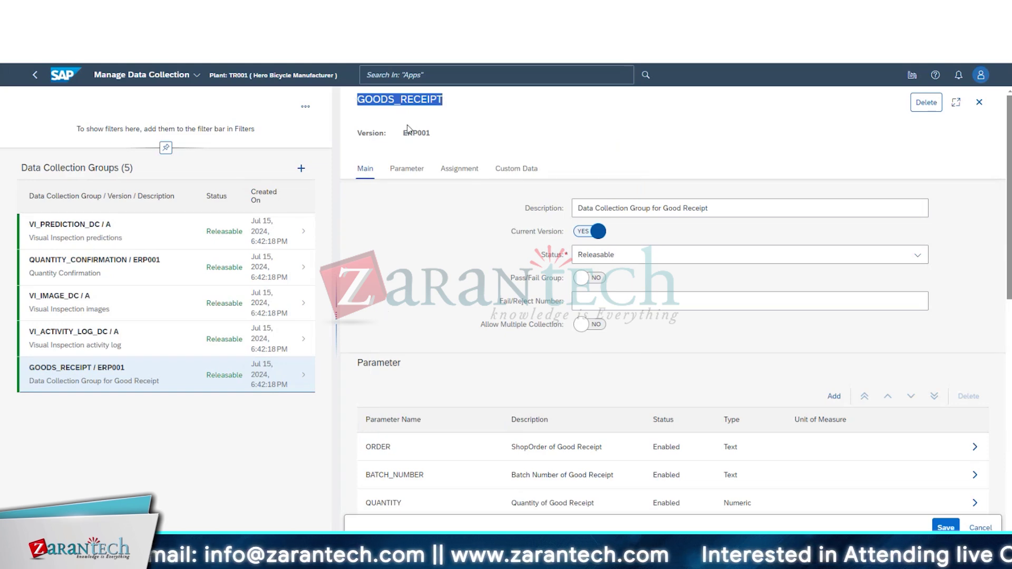
drag(402, 133, 454, 135)
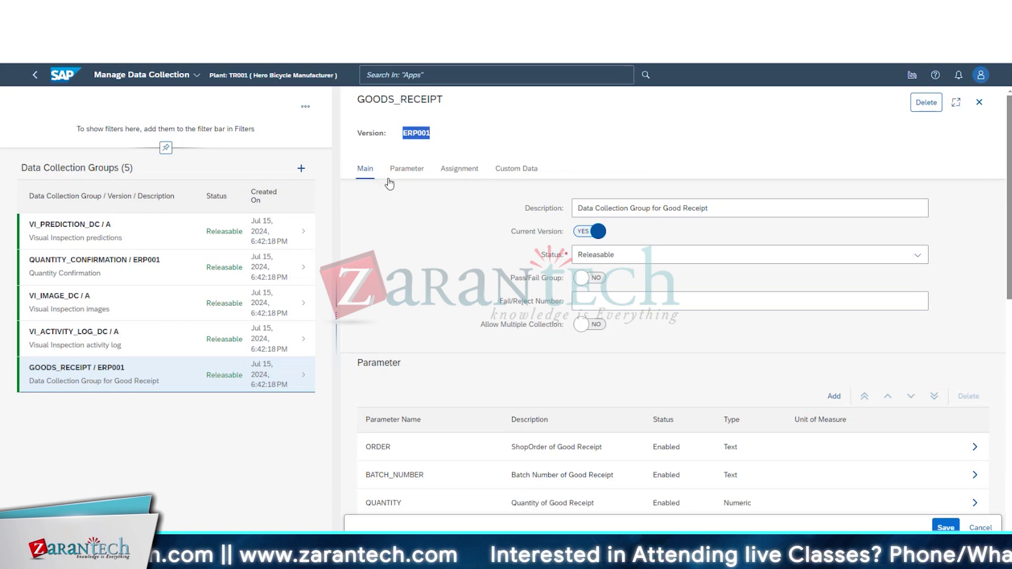
drag(478, 210, 529, 334)
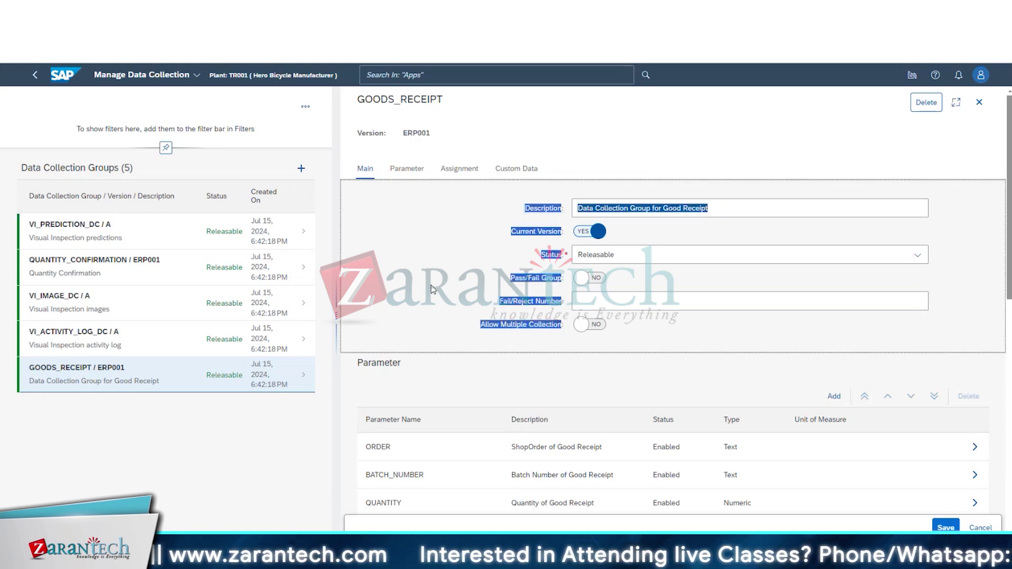
Step: View the Status options of the GOODS_RECEIPT group without choosing a different one
click(429, 255)
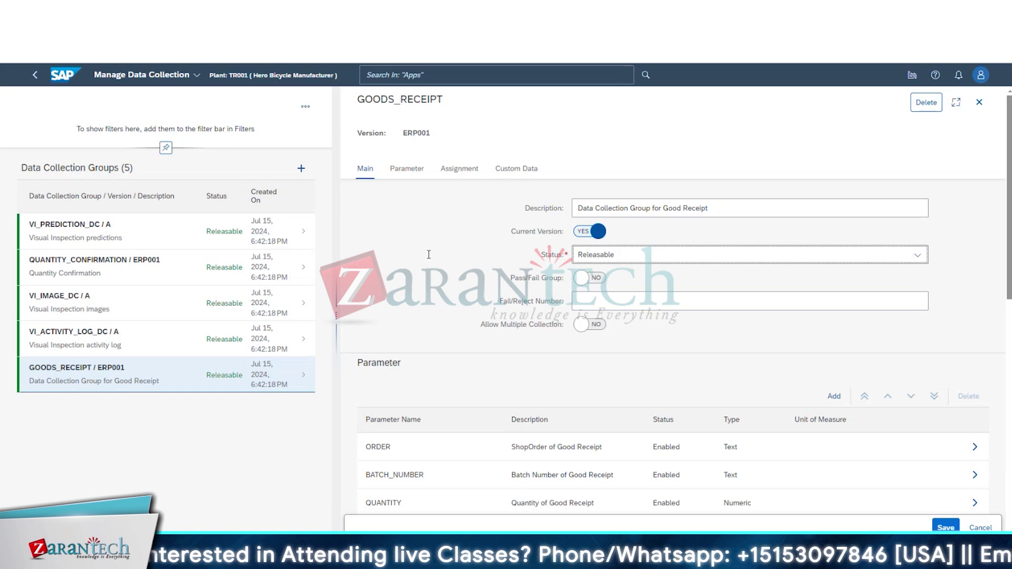
click(818, 255)
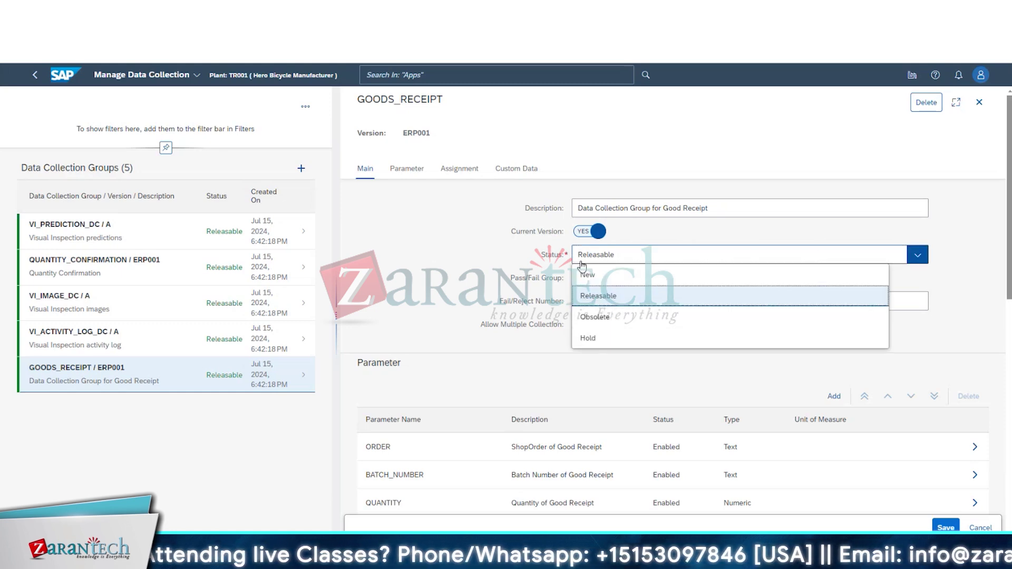
click(566, 265)
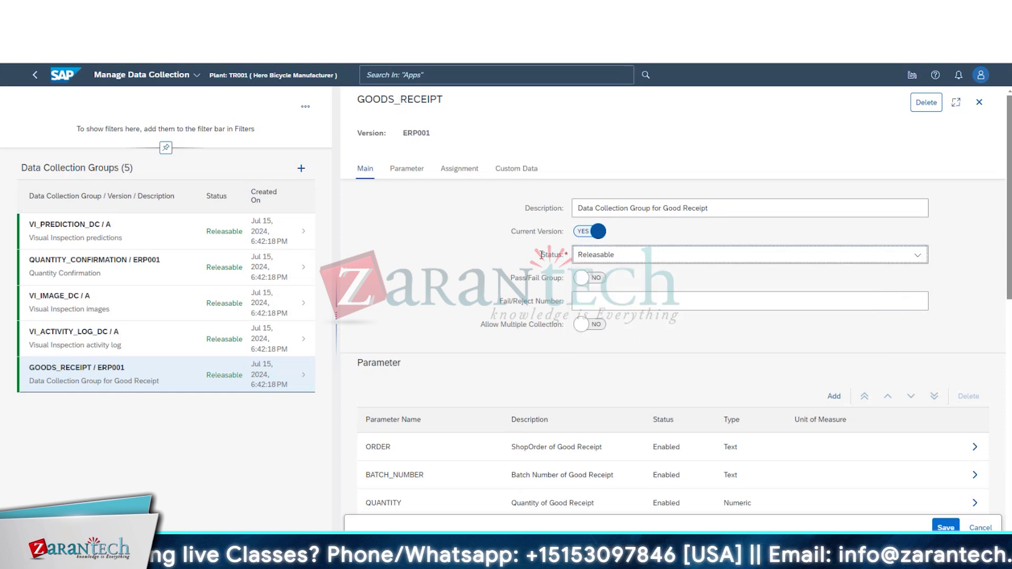
click(920, 259)
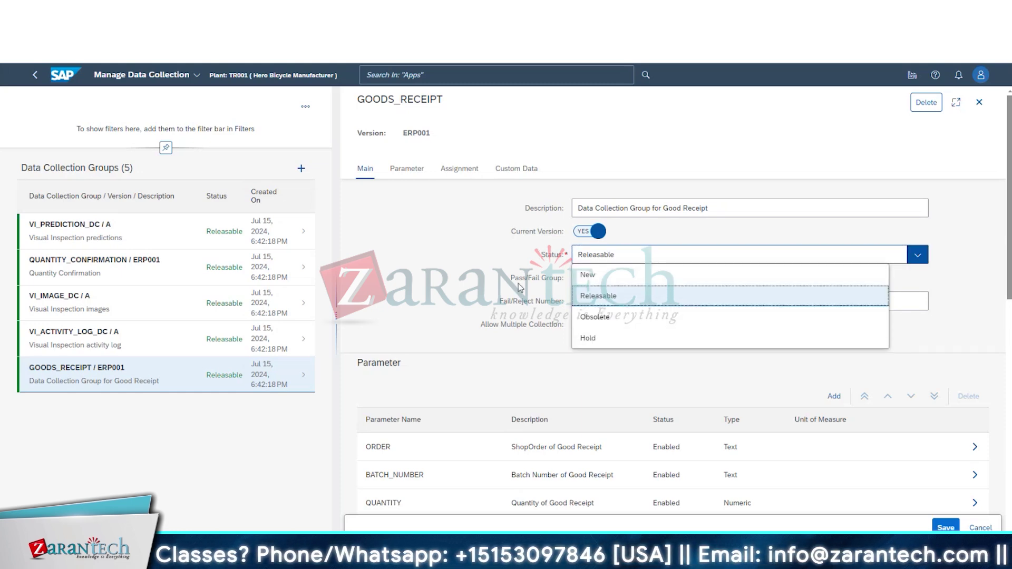
Step: Set Pass/Fail Group to Yes for GOODS_RECEIPT and go to the Fail/Reject Number field without entering a value
drag(563, 278, 553, 282)
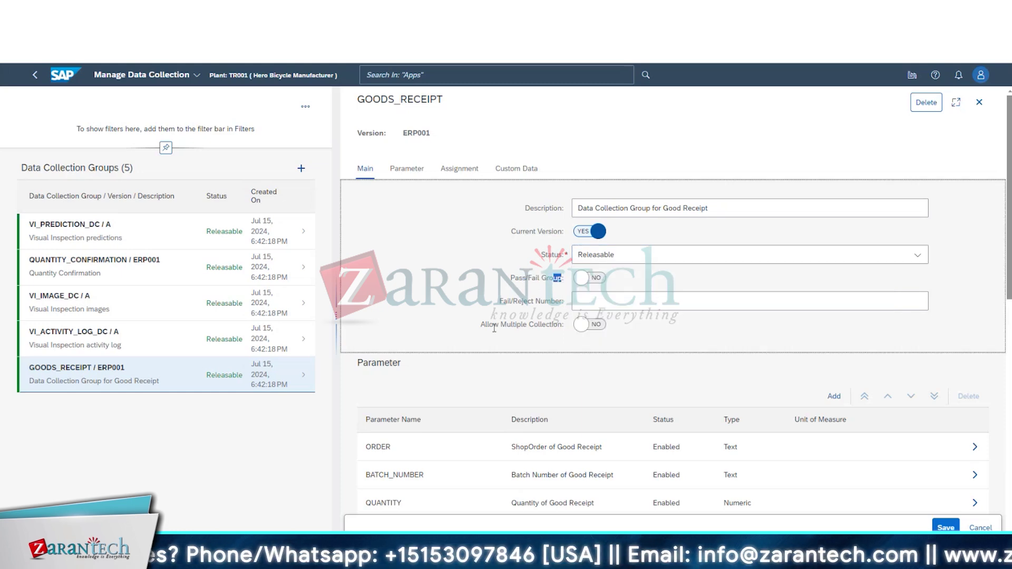
click(581, 279)
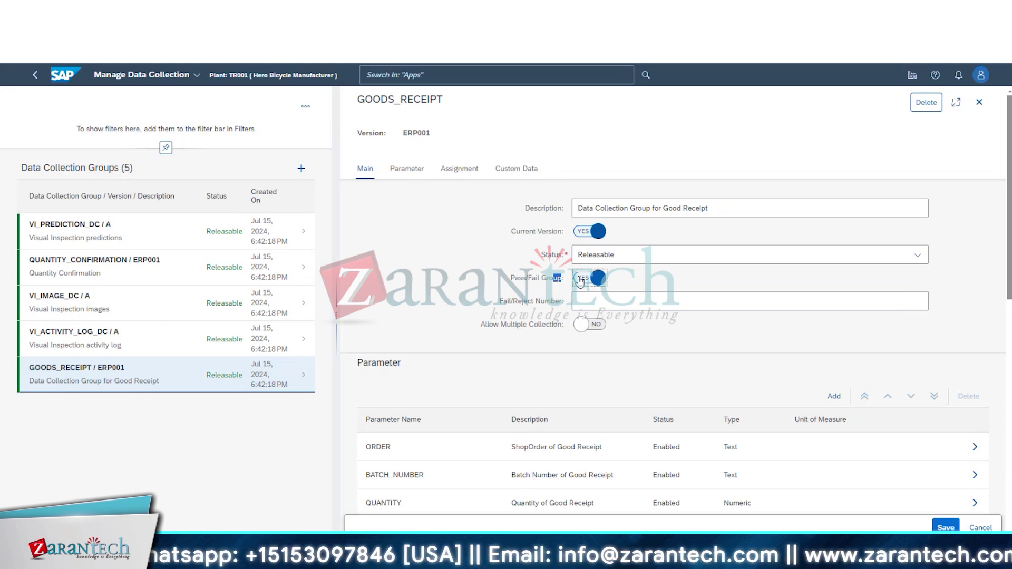
drag(500, 301, 545, 299)
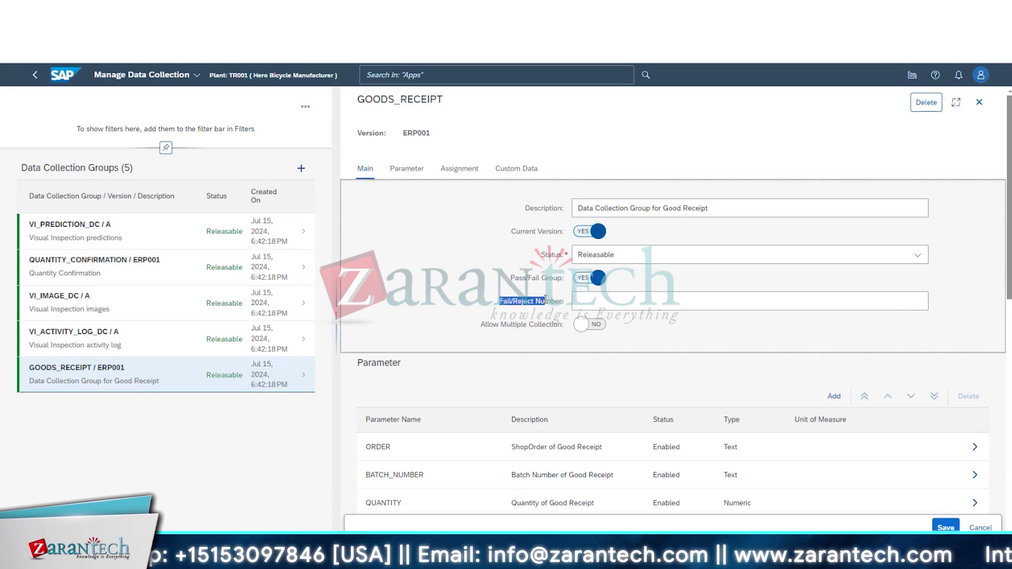
click(583, 300)
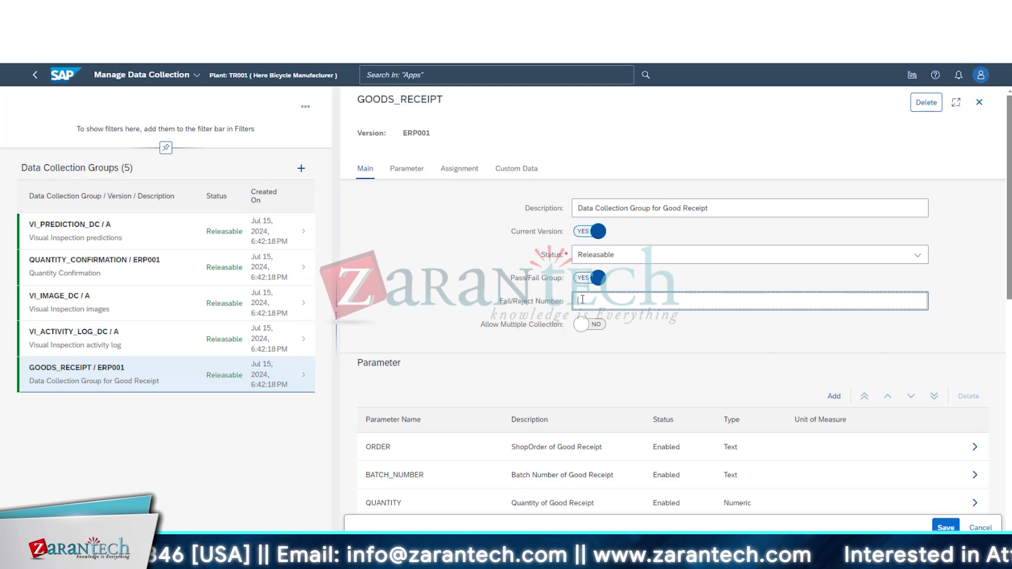
Step: Look over the GOODS_RECEIPT group's parameters and assignments, and set Allow Multiple Collection to Yes
drag(466, 323, 543, 325)
click(553, 340)
click(494, 333)
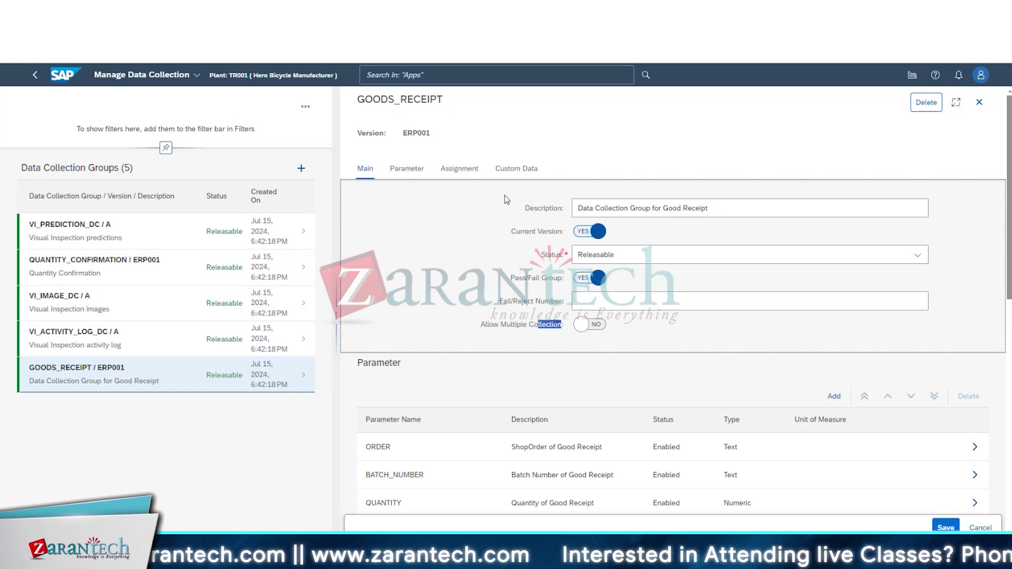
click(511, 324)
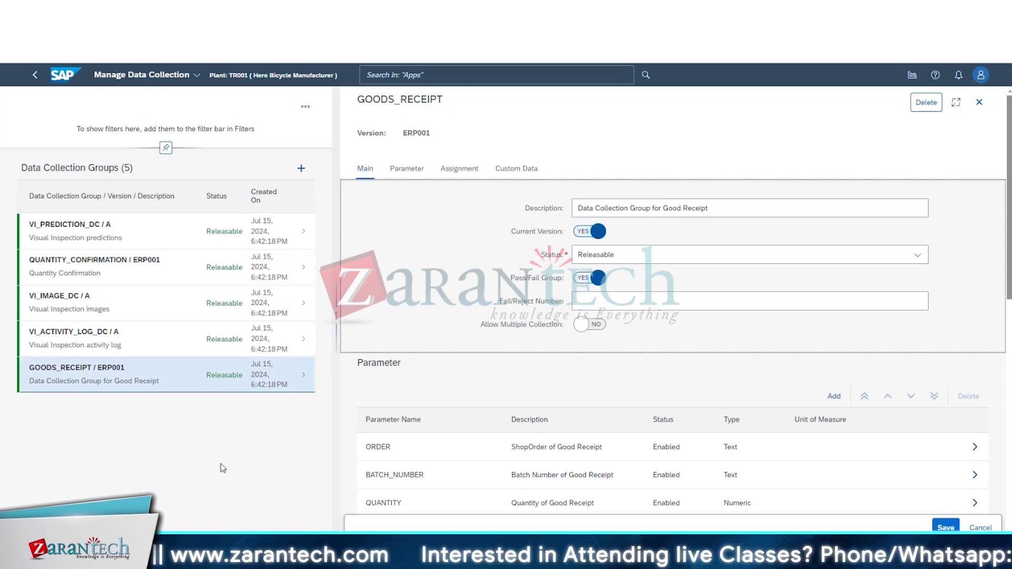
scroll(427, 417, down, 4)
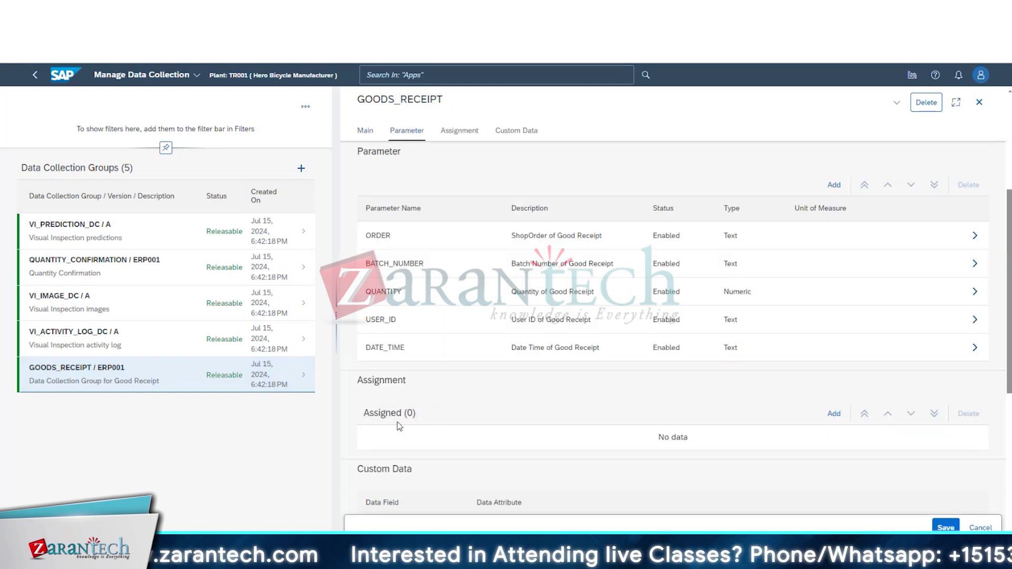
scroll(421, 401, up, 5)
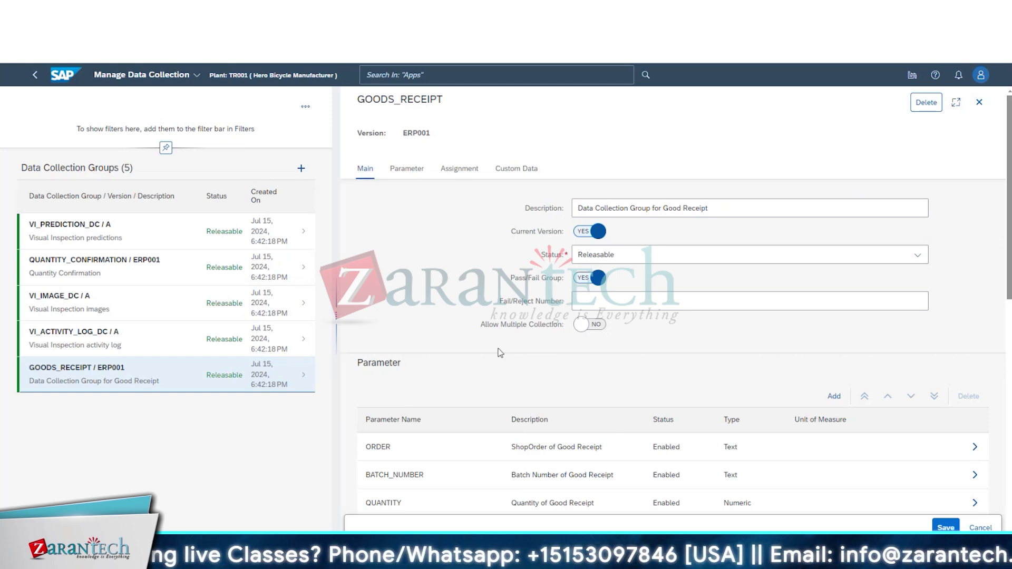
scroll(473, 401, down, 1)
scroll(472, 397, down, 1)
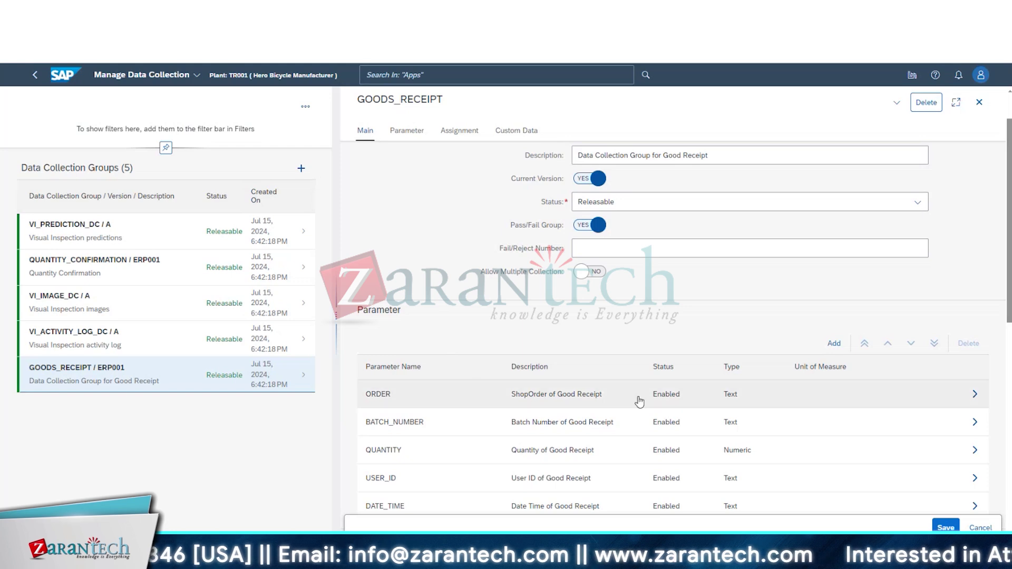
click(576, 275)
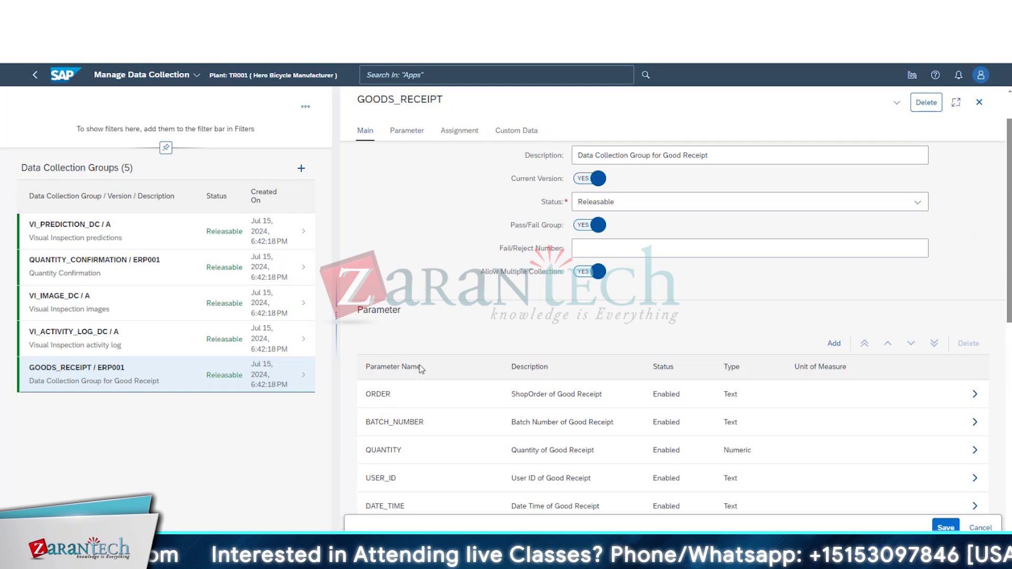
Step: Look over the Parameter, Assignment and Custom Data sections of the GOODS_RECEIPT group
double_click(364, 314)
scroll(369, 327, down, 2)
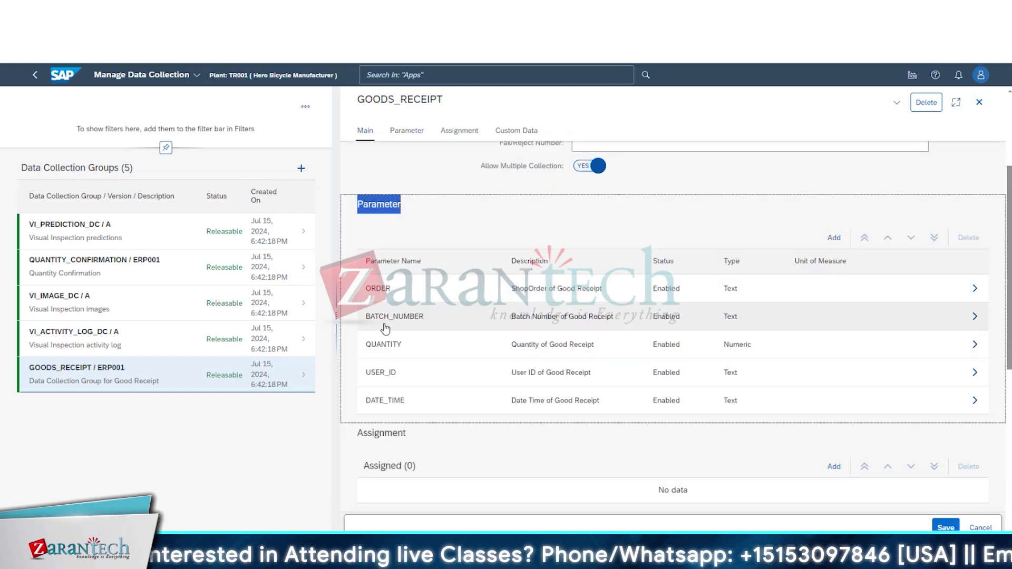
scroll(386, 391, down, 2)
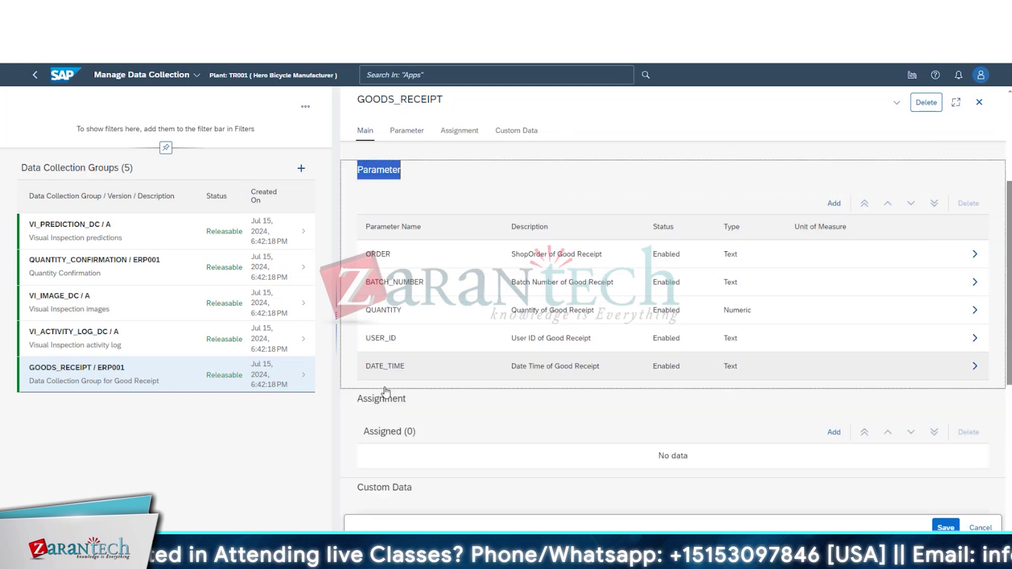
drag(359, 384, 433, 386)
scroll(434, 386, down, 3)
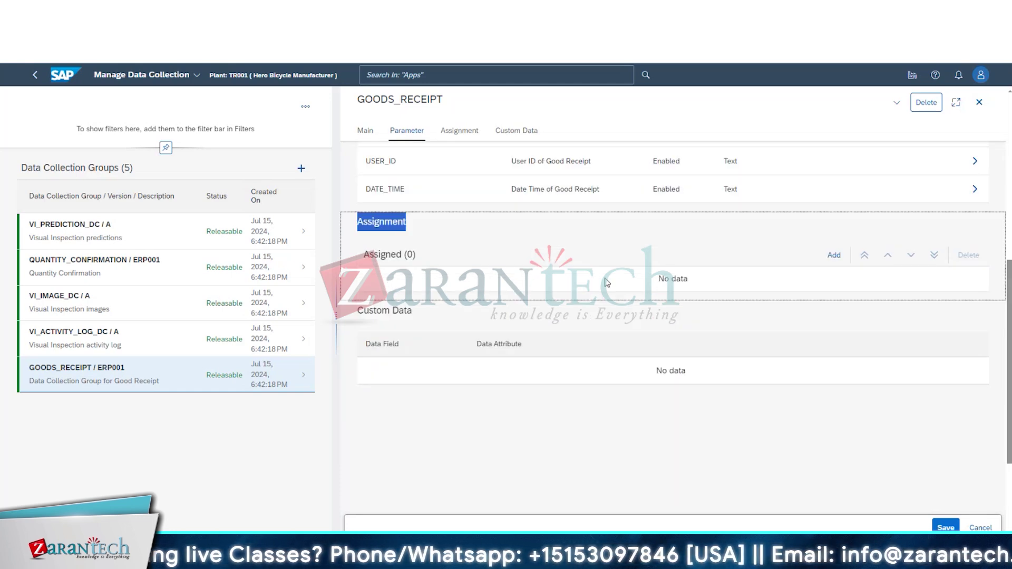
drag(358, 311, 405, 313)
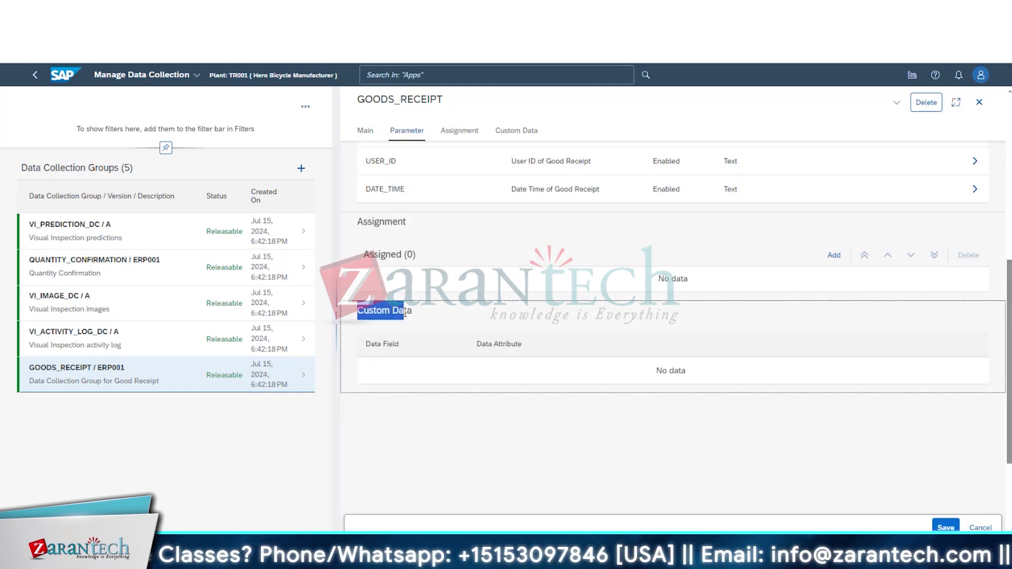
scroll(591, 432, up, 5)
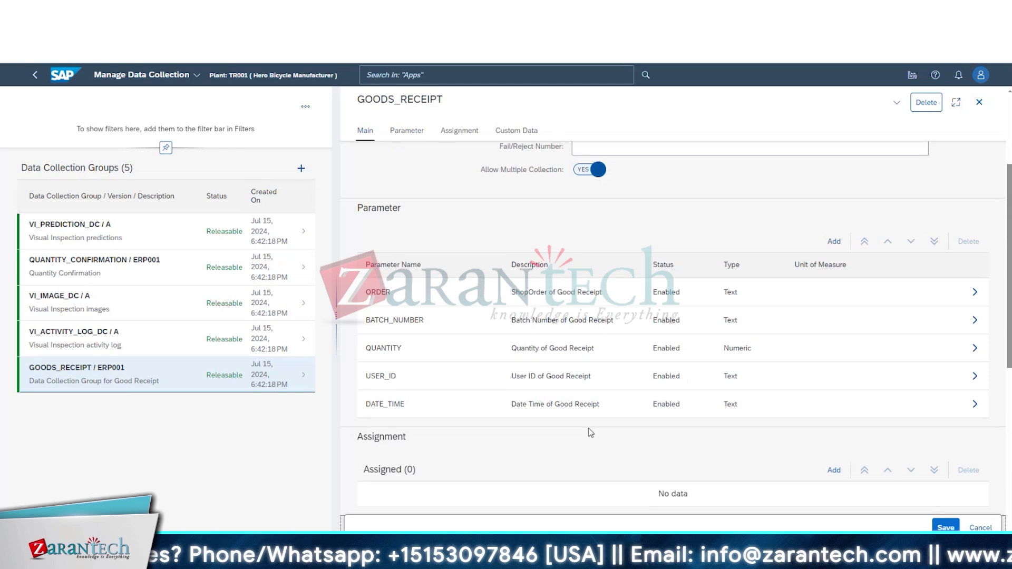
scroll(590, 432, up, 2)
scroll(590, 429, down, 2)
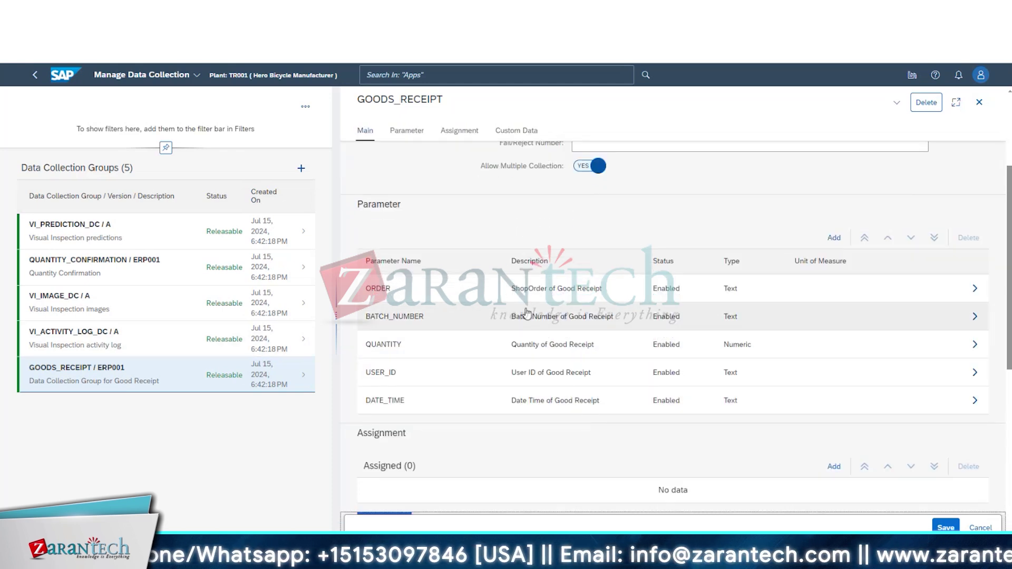
Step: Open the ORDER parameter's details and view its Type options, keeping Text
click(528, 289)
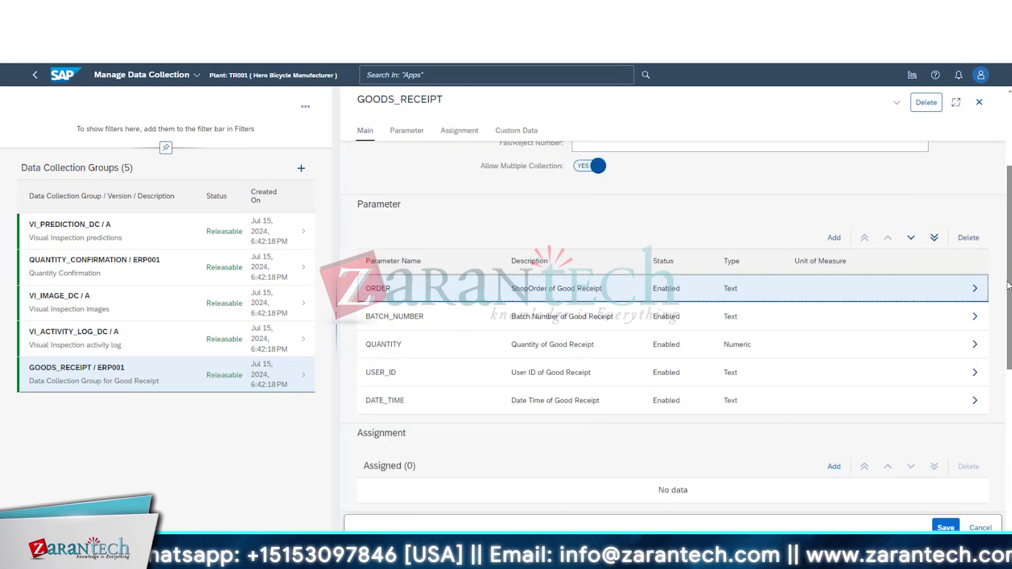
click(975, 289)
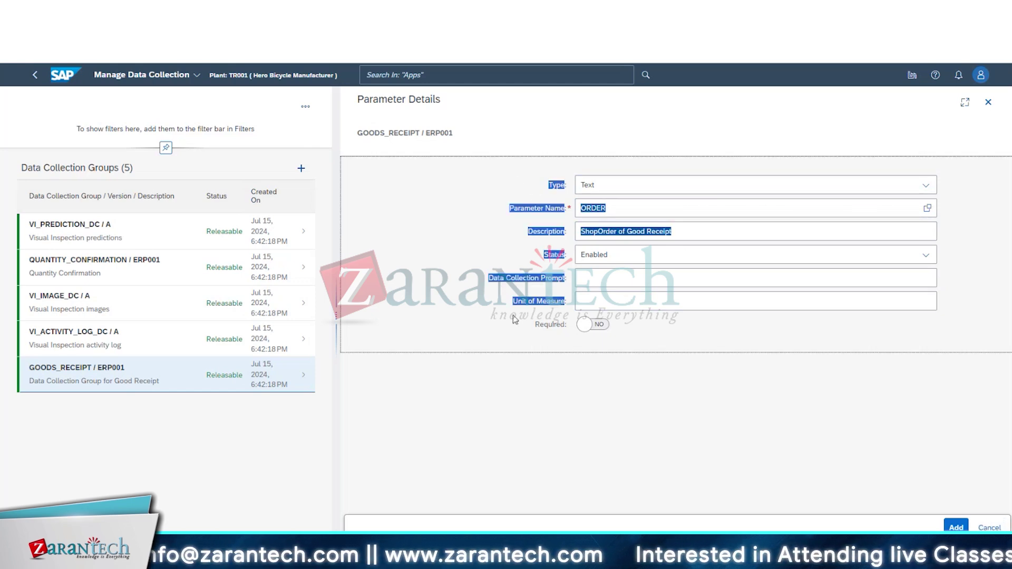
click(545, 347)
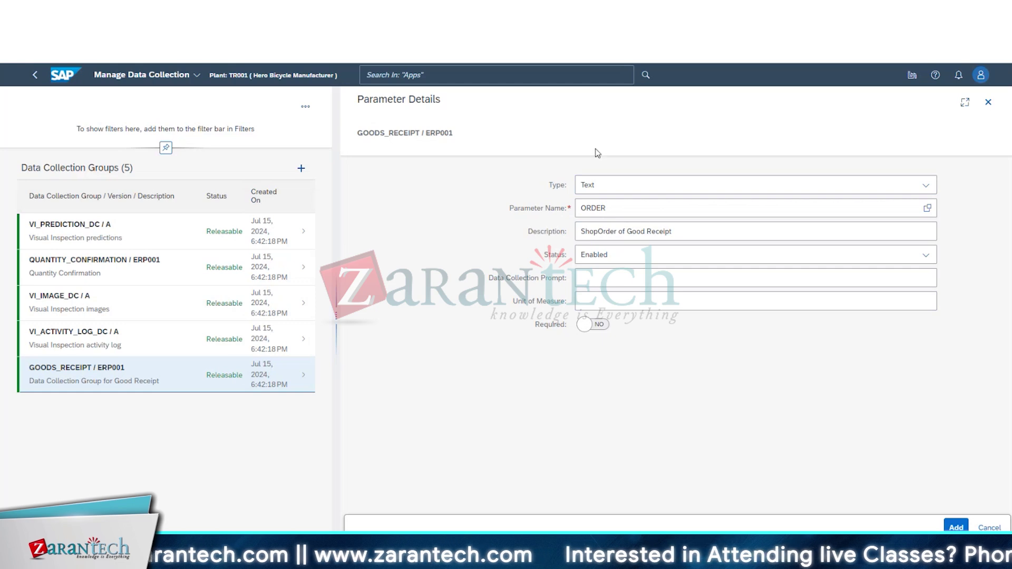
click(925, 185)
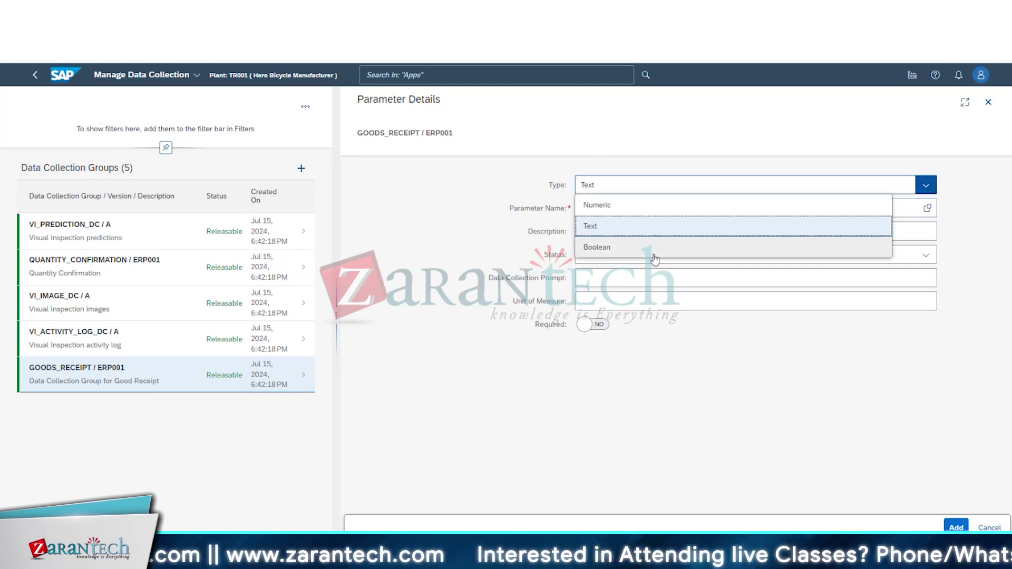
click(609, 228)
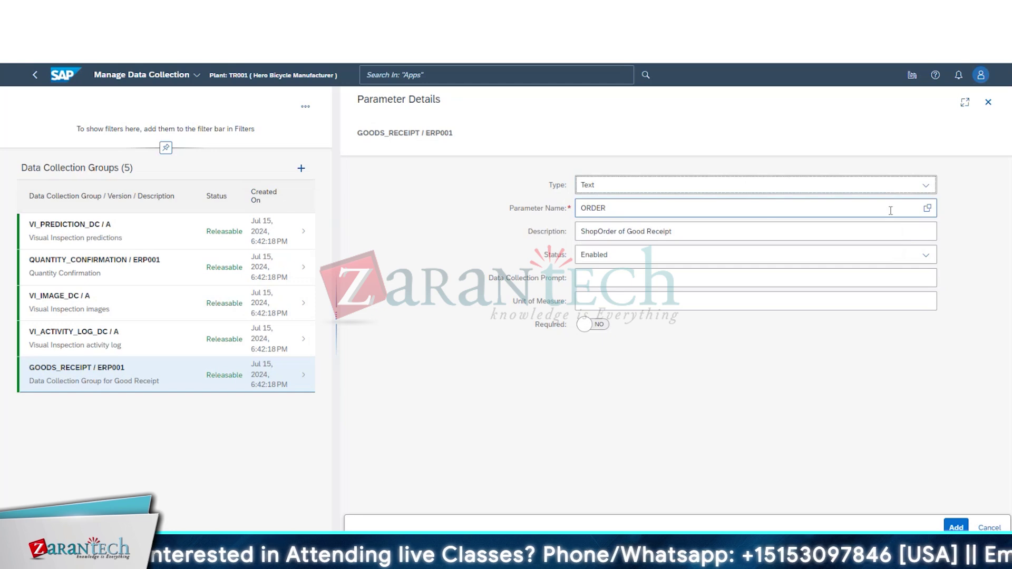
Step: View the Status options of the ORDER parameter without choosing a different one
click(702, 235)
click(634, 256)
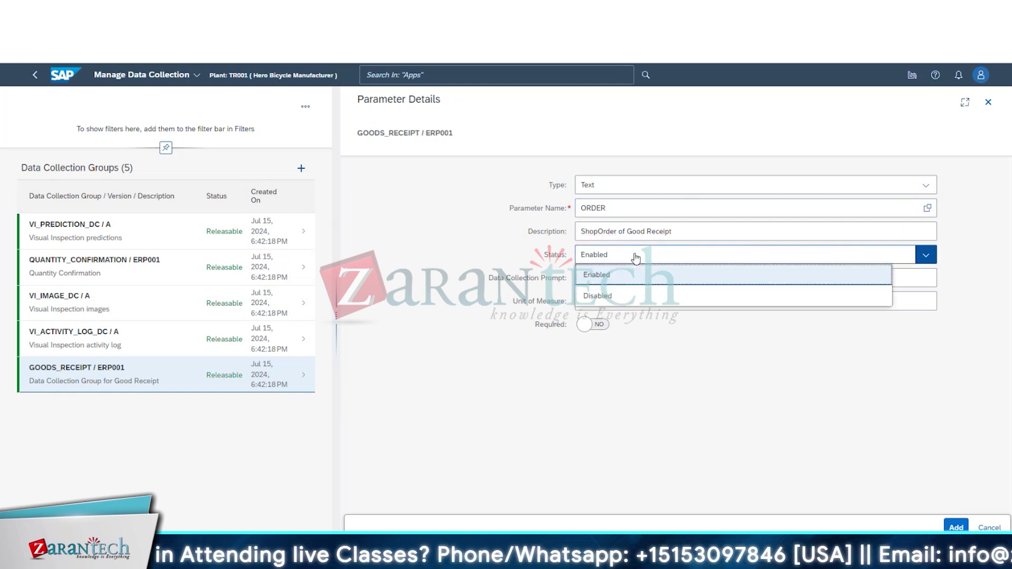
click(600, 259)
click(606, 257)
click(614, 262)
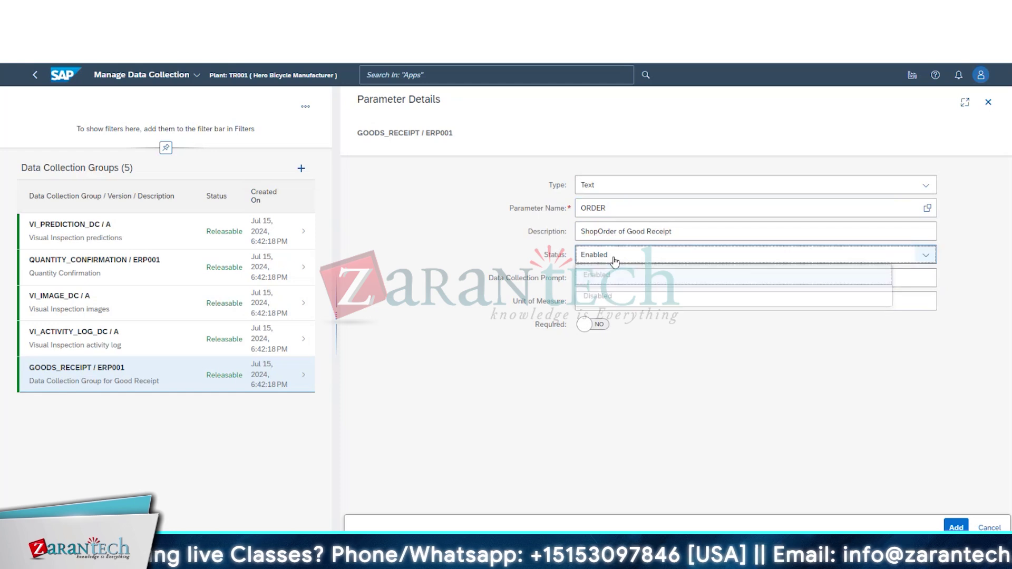
click(615, 262)
click(615, 260)
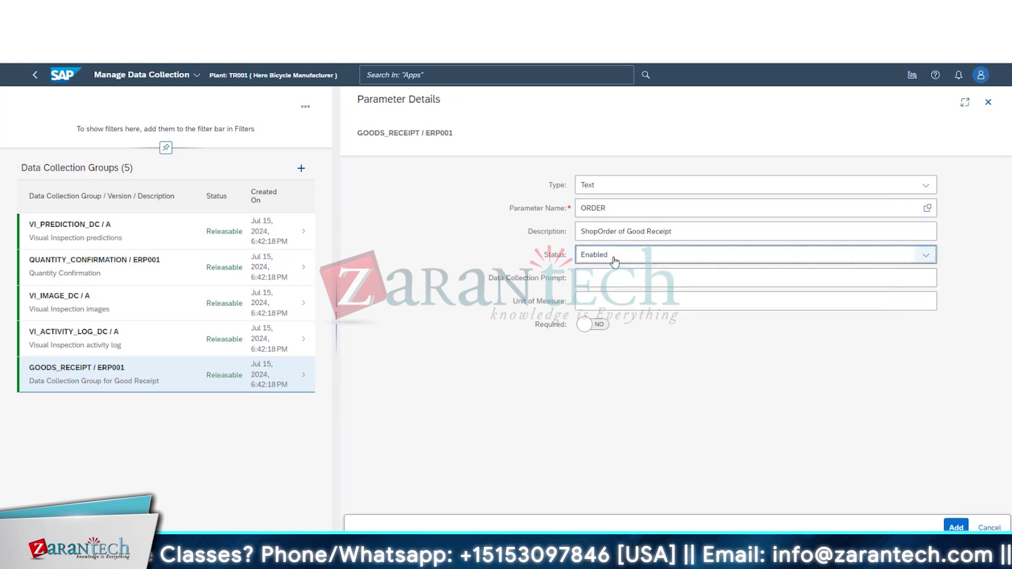
Step: Examine the ORDER parameter's Data Collection Prompt field without entering a value
click(552, 278)
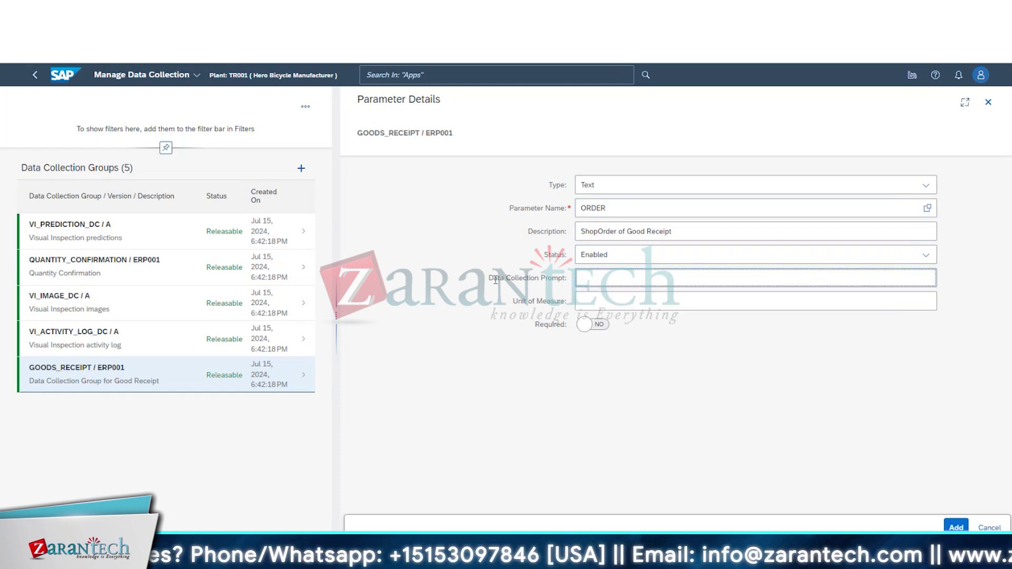
drag(496, 280, 566, 278)
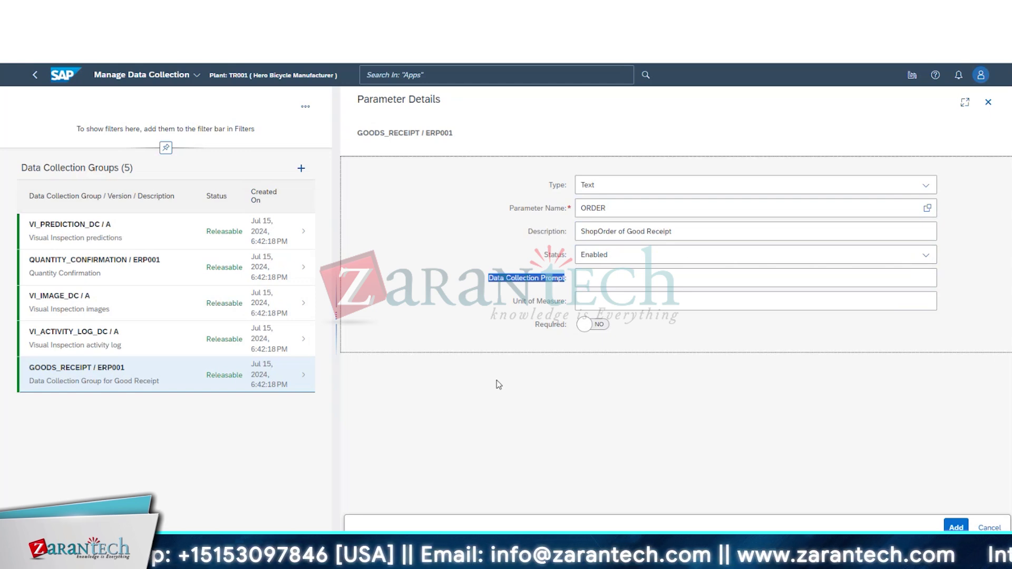
click(506, 278)
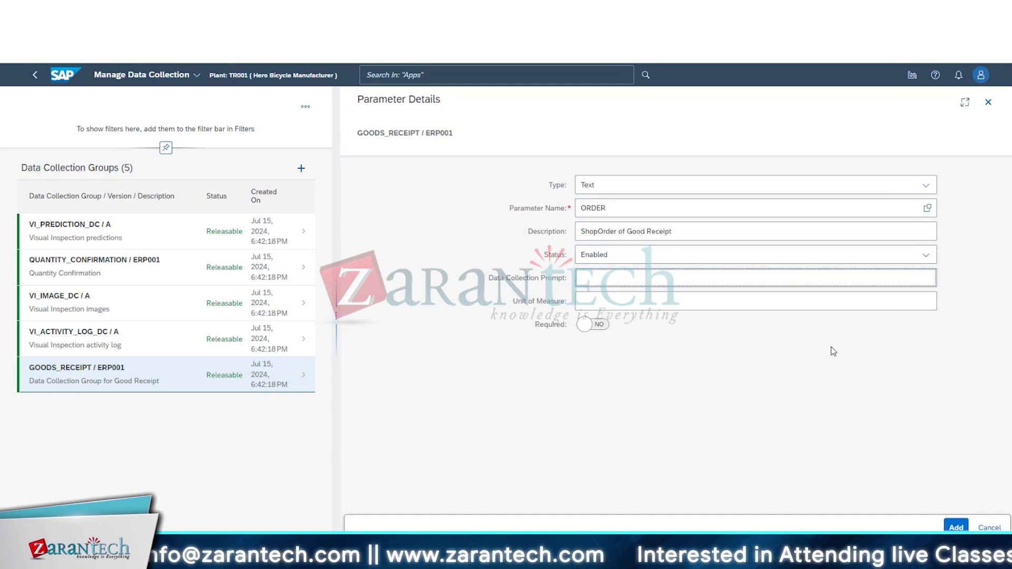
Step: Try setting Required to Yes for the ORDER parameter, set it back to No, and leave the parameter details
click(595, 325)
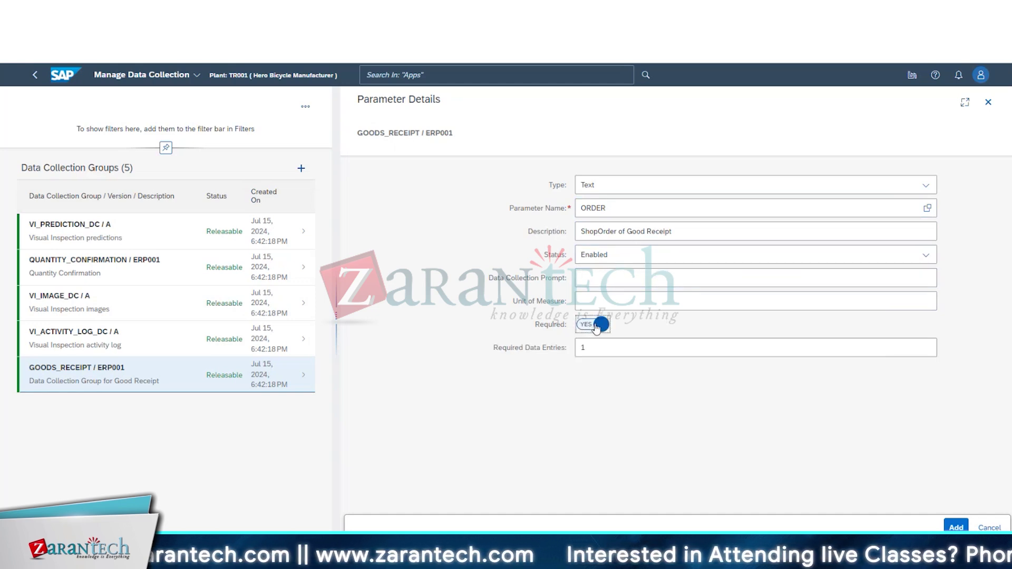
click(594, 325)
click(595, 325)
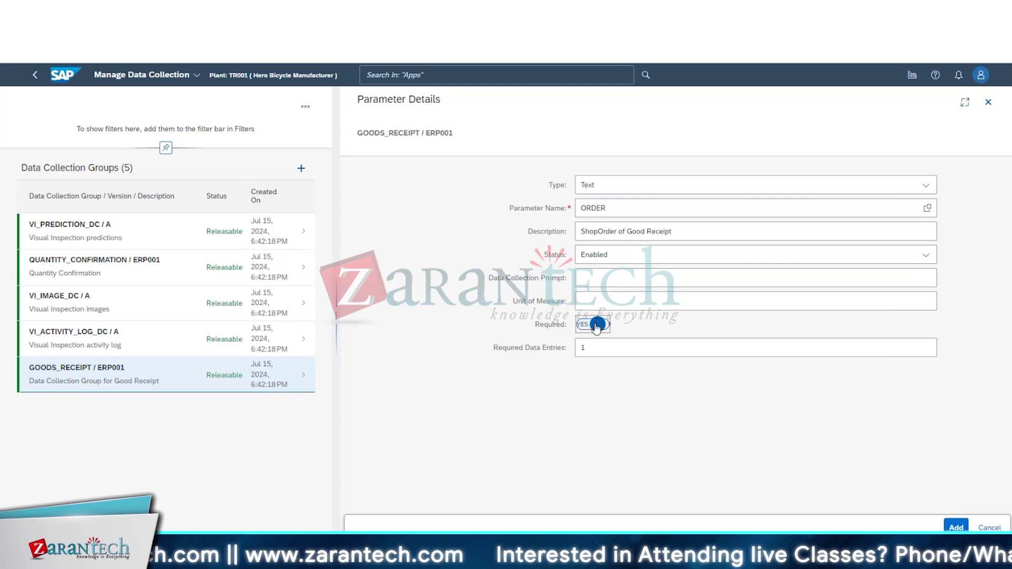
click(595, 324)
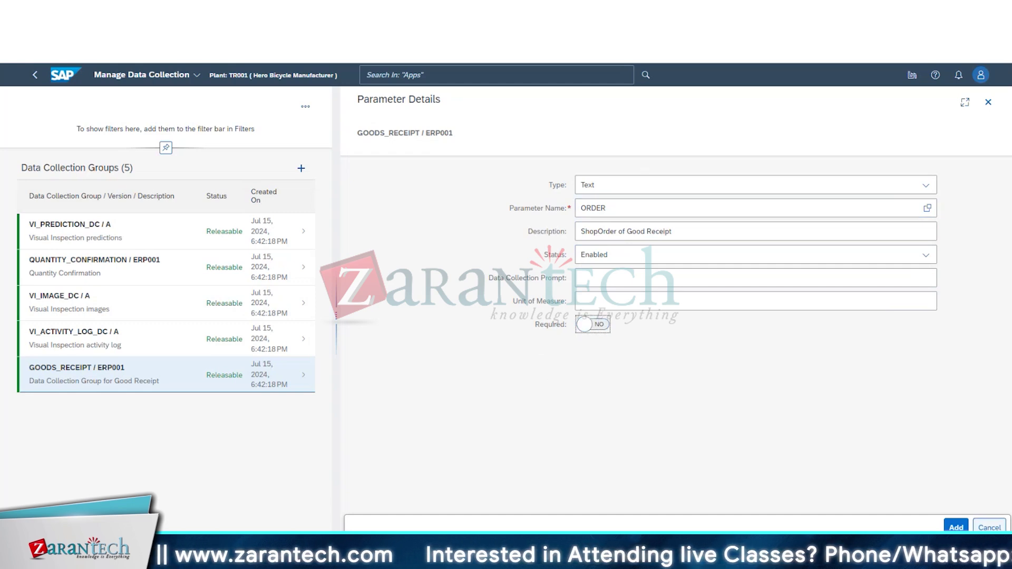
click(956, 527)
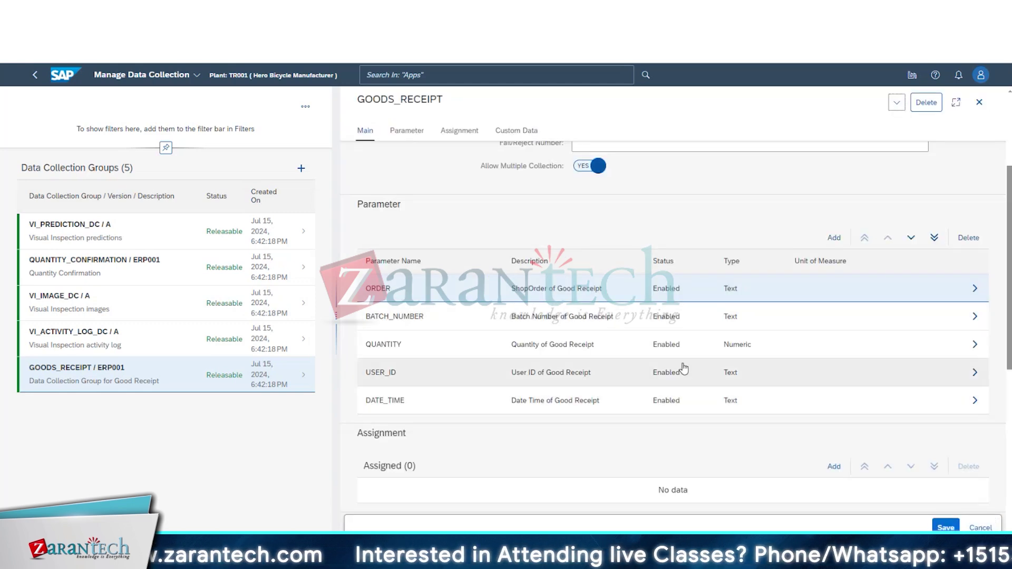
Step: Open the QUANTITY parameter's details and examine its numeric fields, such as minimum, maximum and target values
click(707, 351)
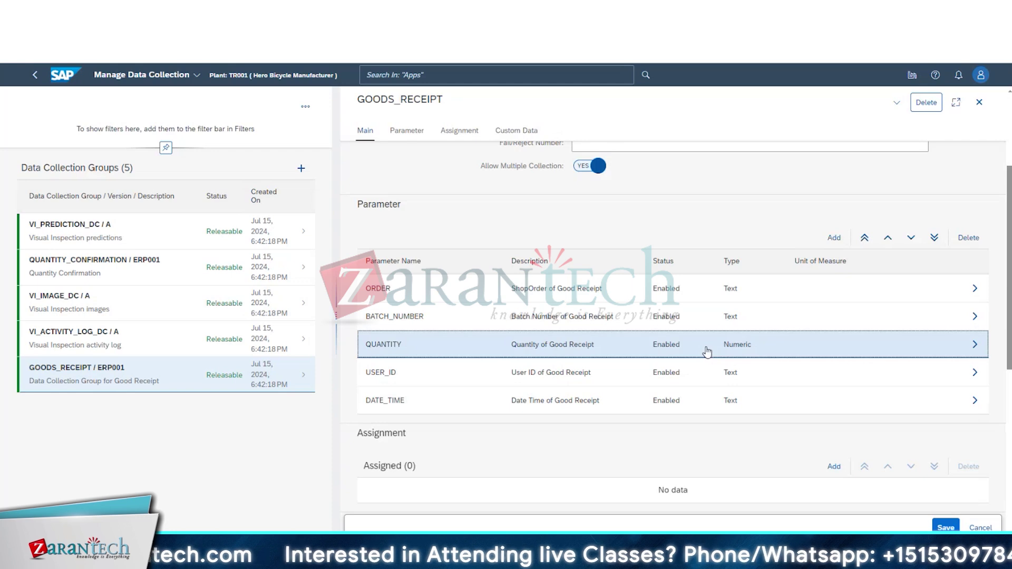
click(975, 344)
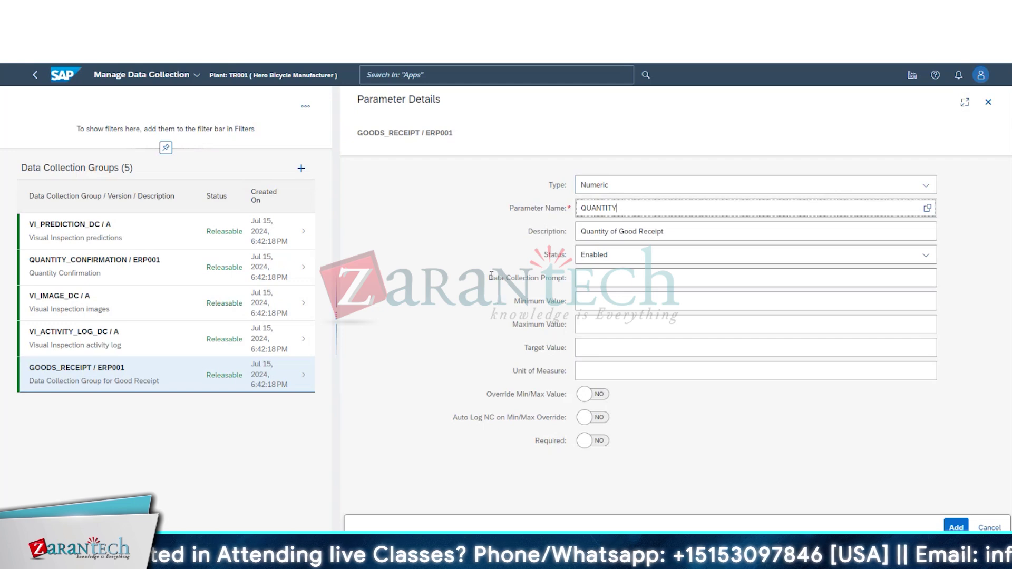
drag(490, 298, 516, 436)
click(443, 340)
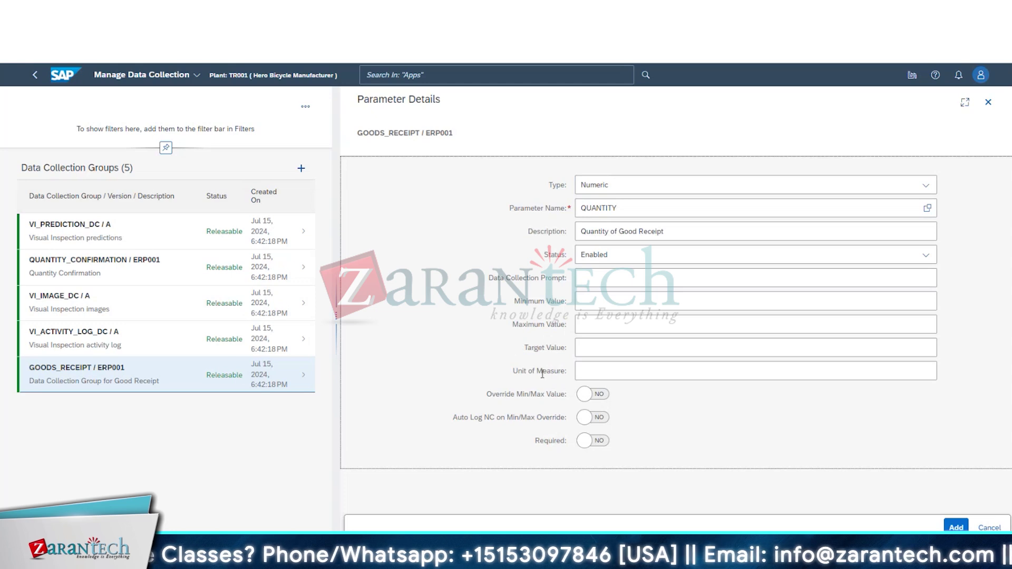
Step: Set Override Min/Max Value to Yes for the QUANTITY parameter
drag(487, 395, 568, 395)
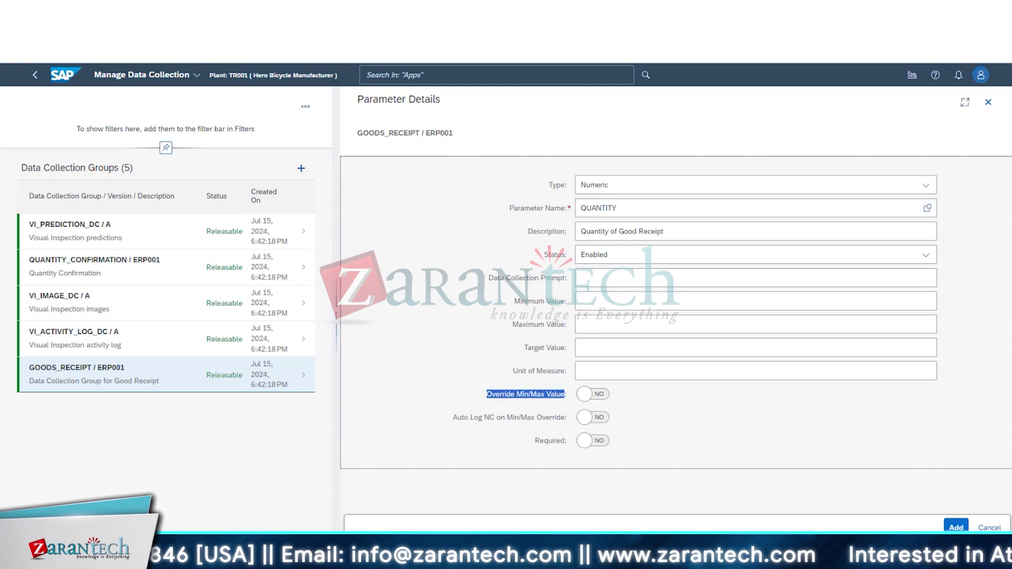
click(592, 395)
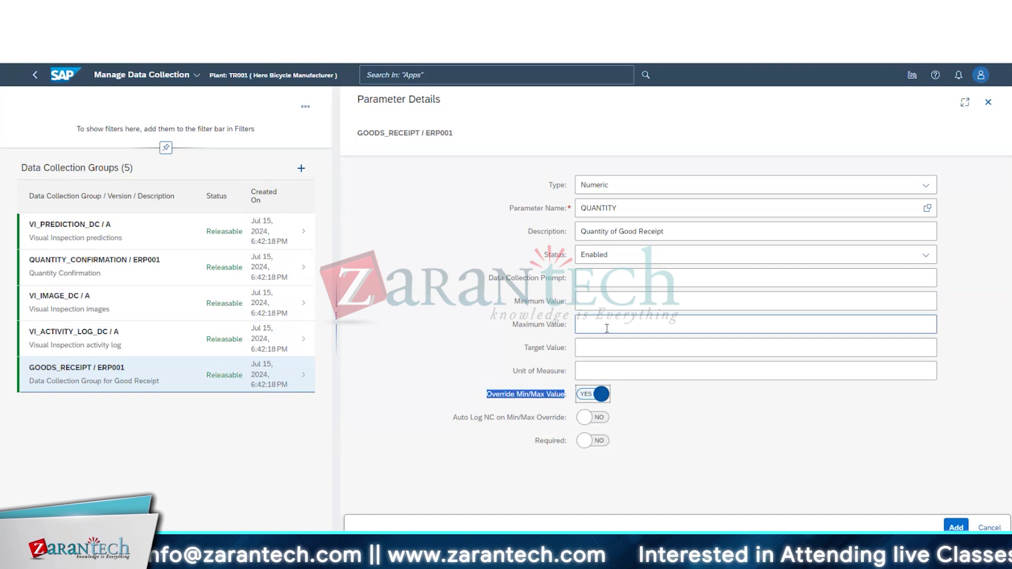
click(584, 397)
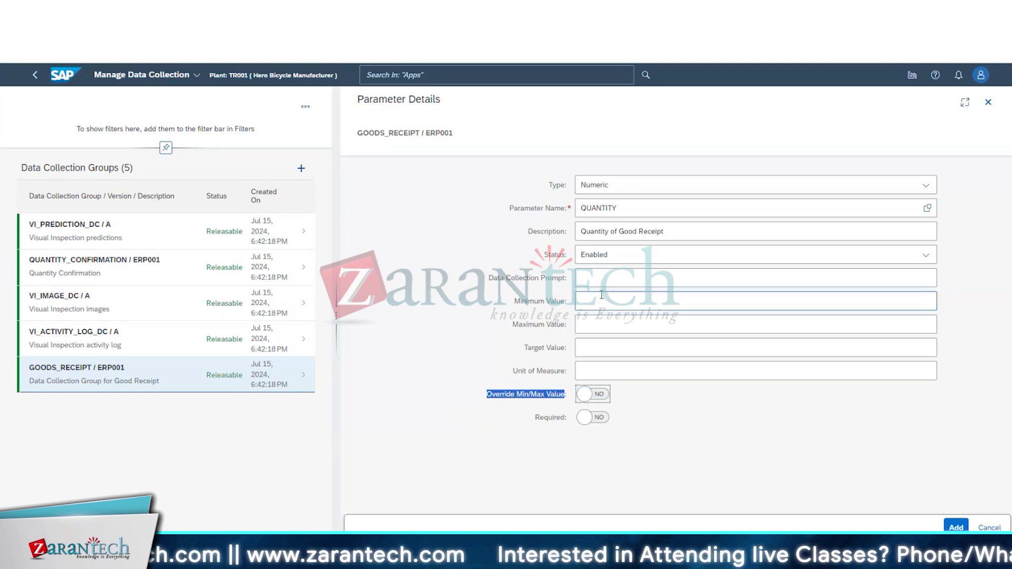
click(583, 395)
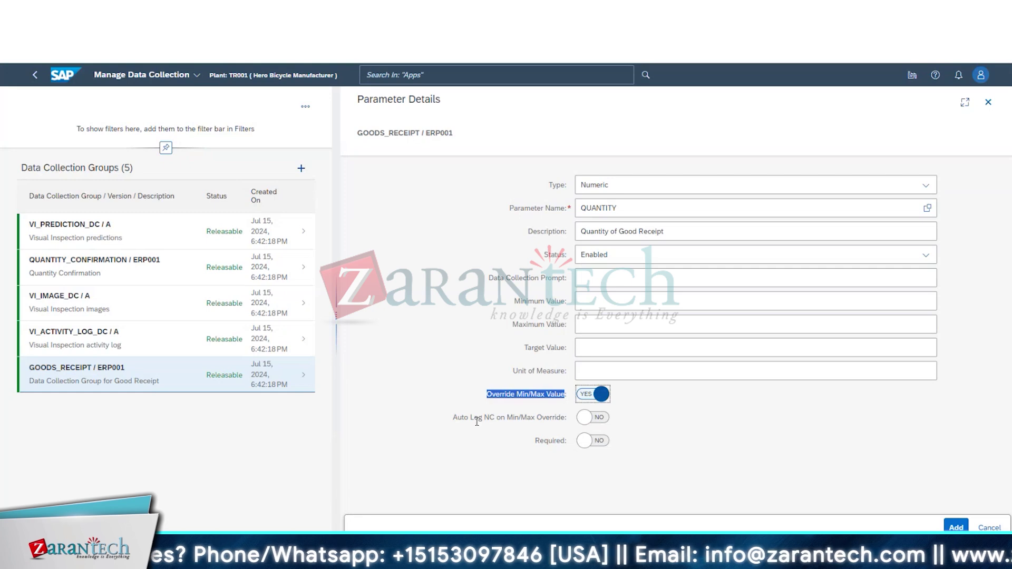
Step: Set Auto Log NC on Min/Max Override to Yes for QUANTITY and check the available nonconformance codes without selecting one
drag(485, 418, 564, 421)
click(590, 418)
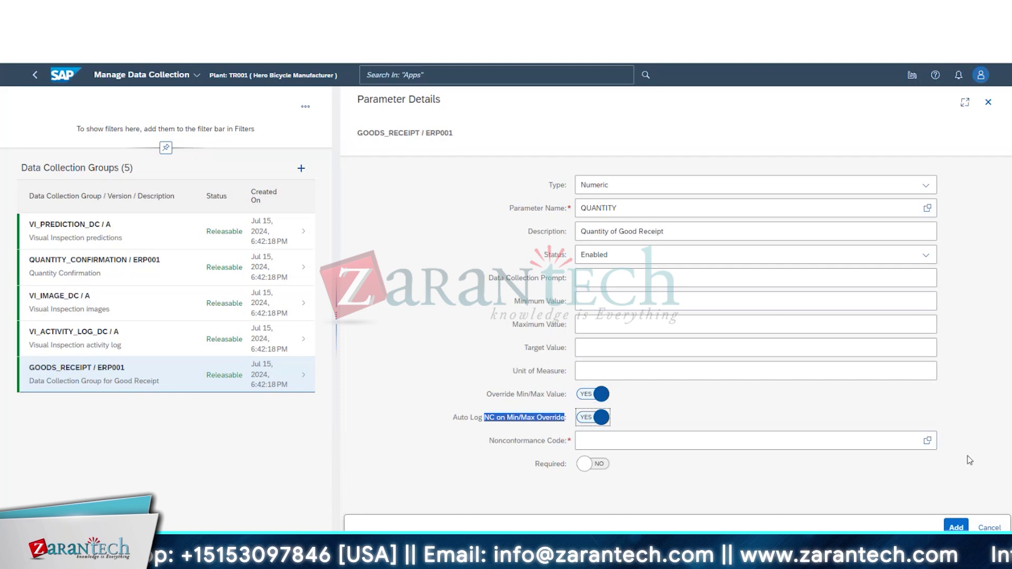
click(927, 442)
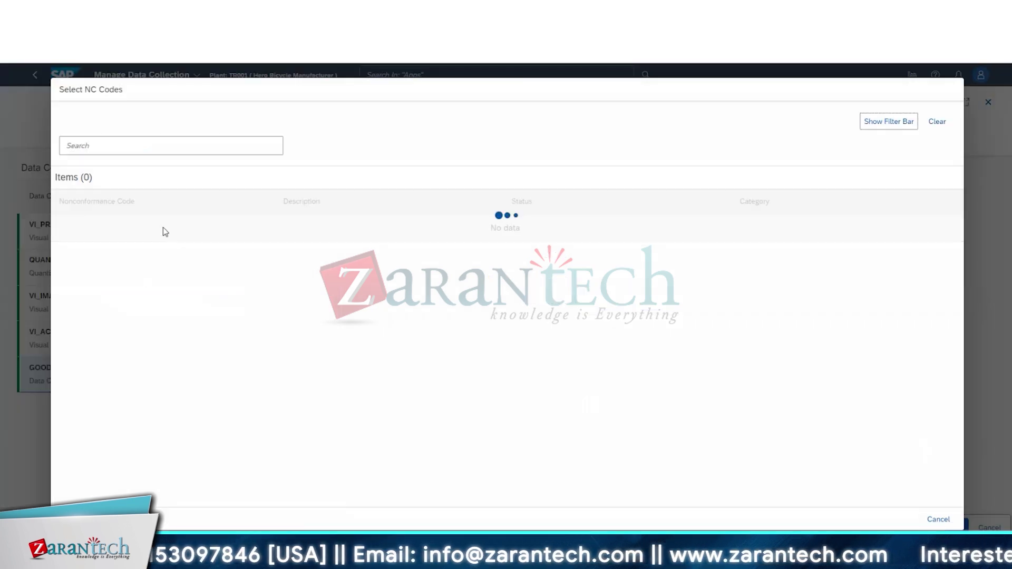
click(208, 237)
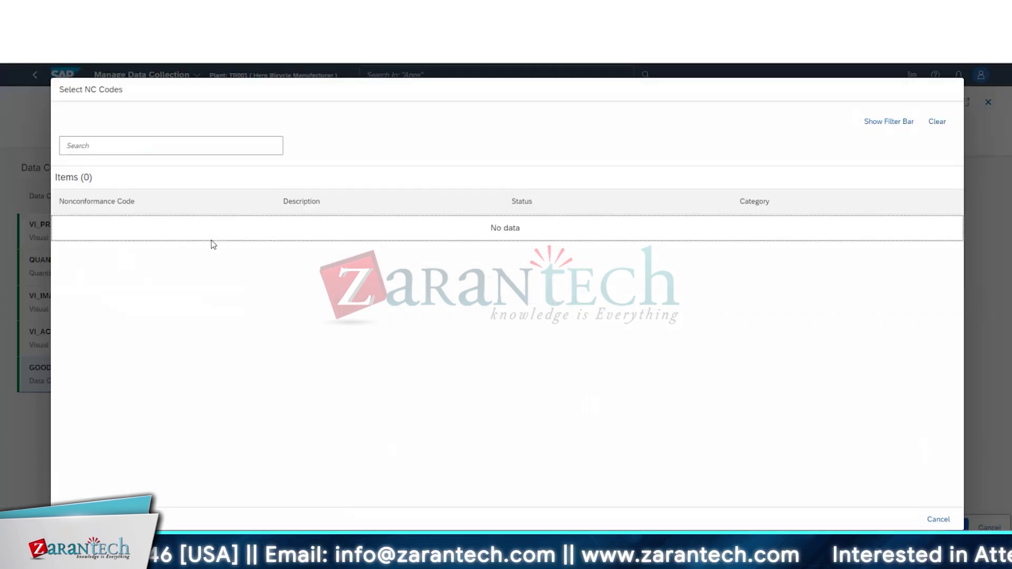
click(934, 522)
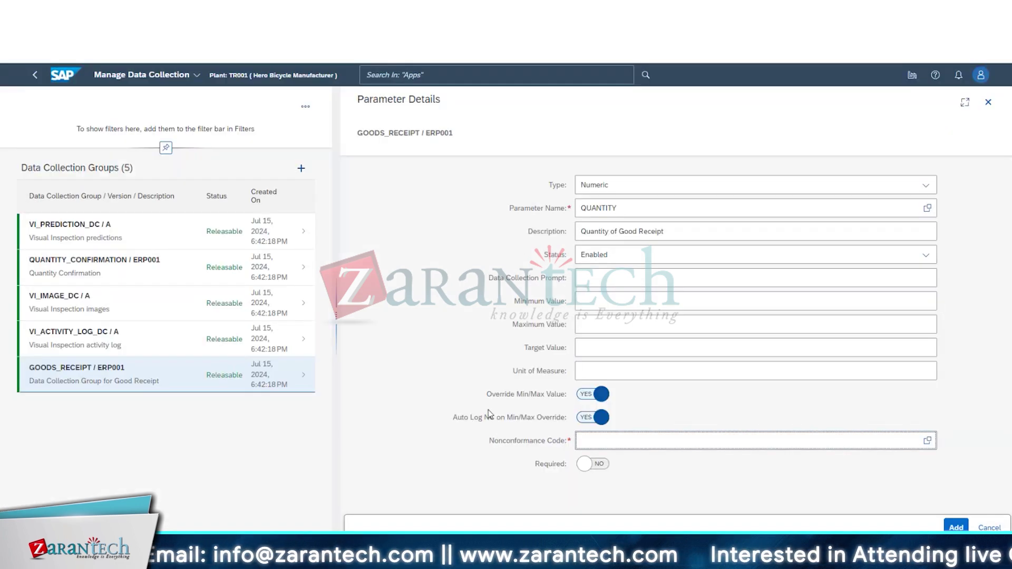
Step: Review the Auto Log NC and Nonconformance Code settings of QUANTITY, and set Required to Yes
drag(454, 417, 561, 414)
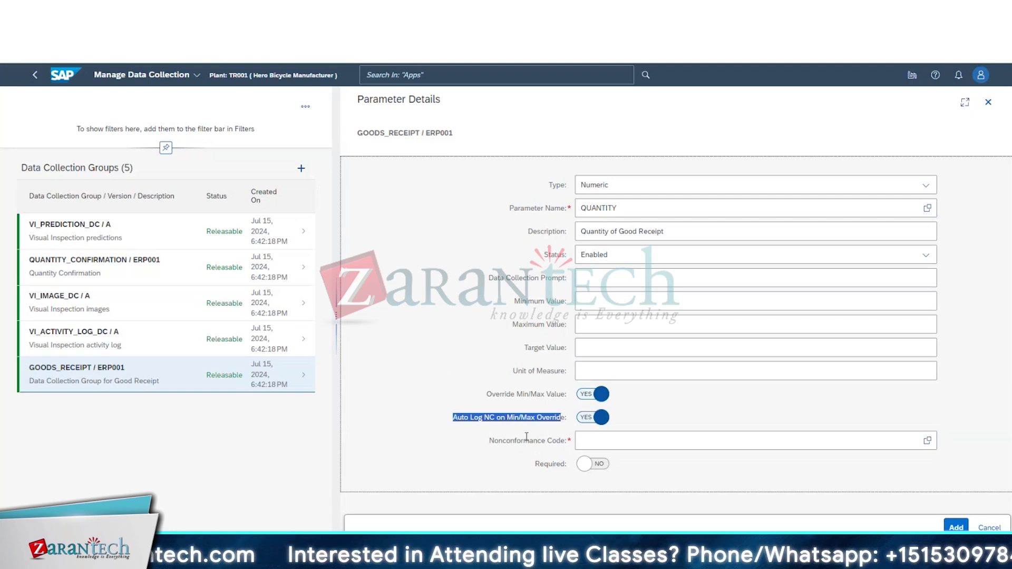
drag(503, 440, 489, 441)
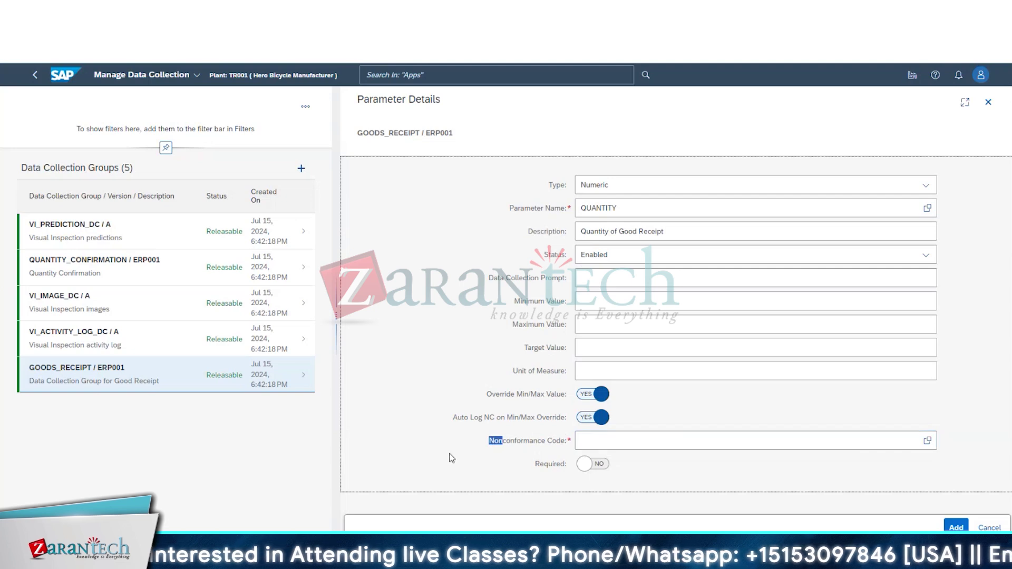
click(585, 465)
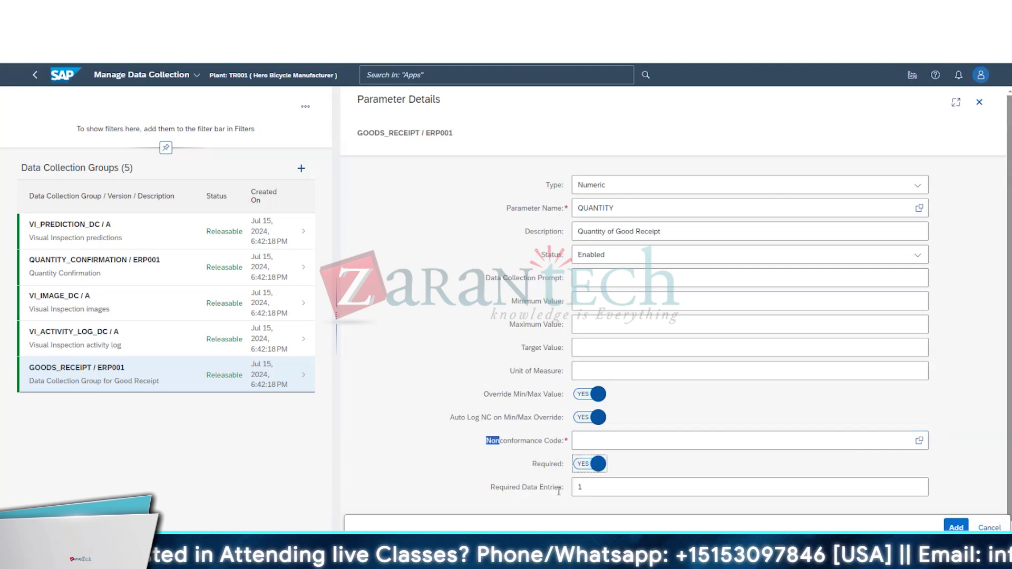
Step: Review the Required Data Entries setting of the QUANTITY parameter, and leave GOODS_RECEIPT without saving the changes
scroll(466, 452, down, 1)
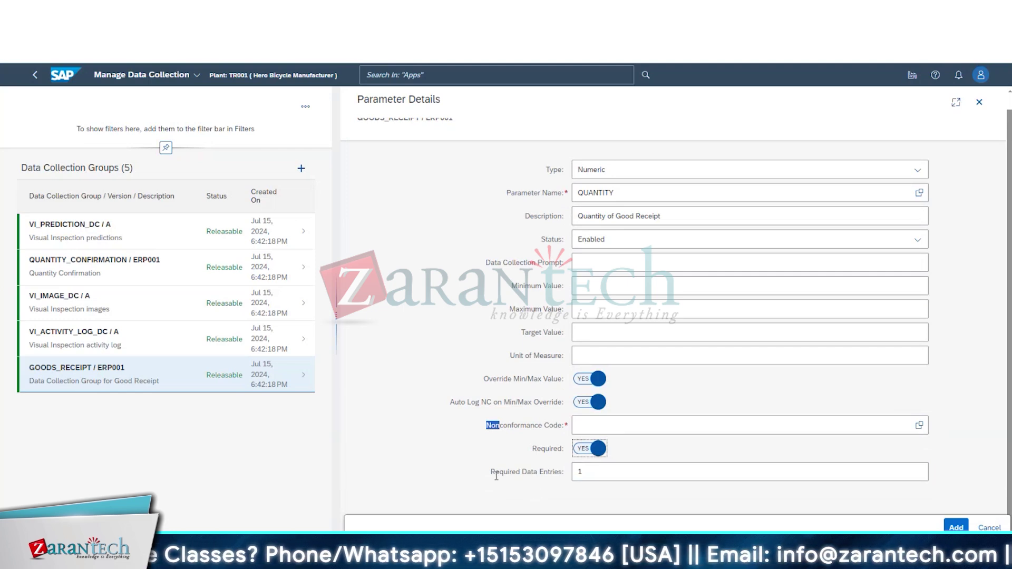
drag(493, 472, 564, 473)
click(590, 474)
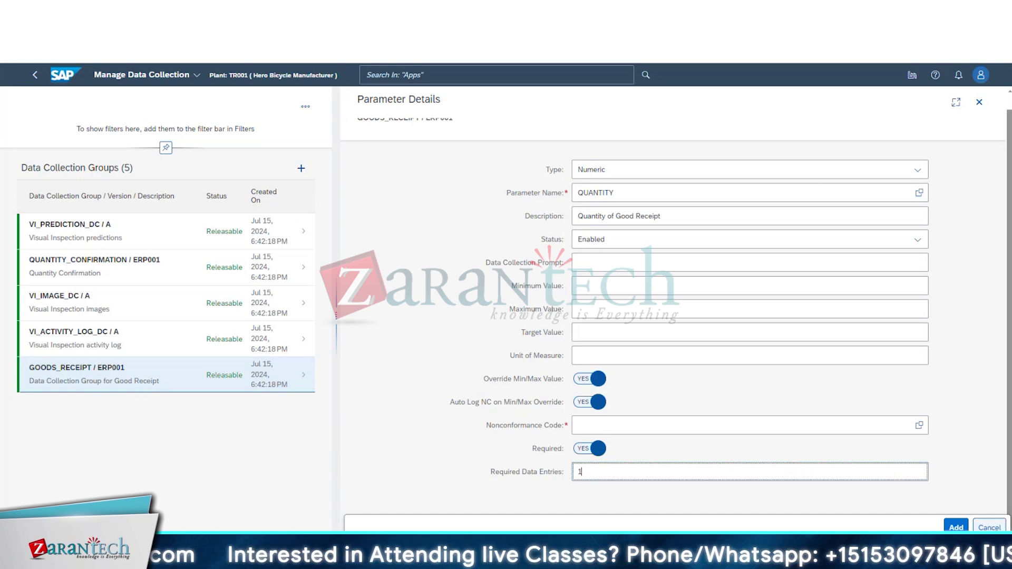
click(990, 527)
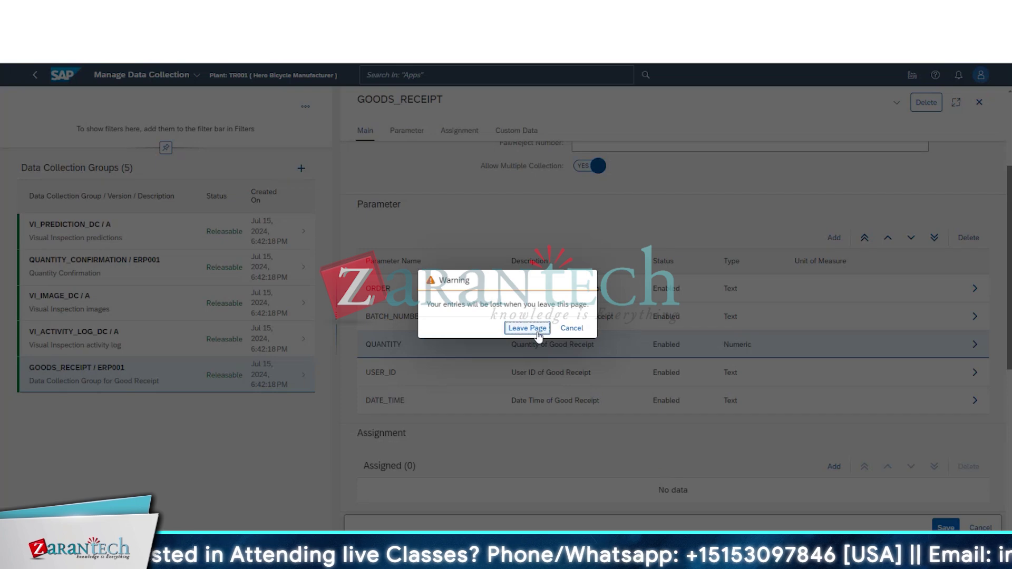
click(524, 328)
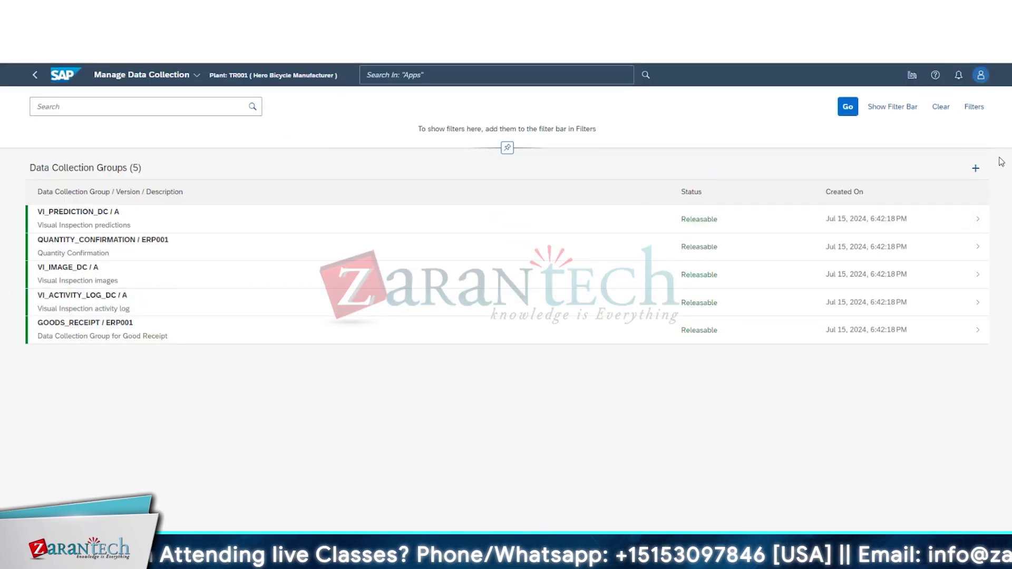
Step: Start a new data collection group named TR001_DATACOLLECTION with version A
click(978, 174)
click(719, 178)
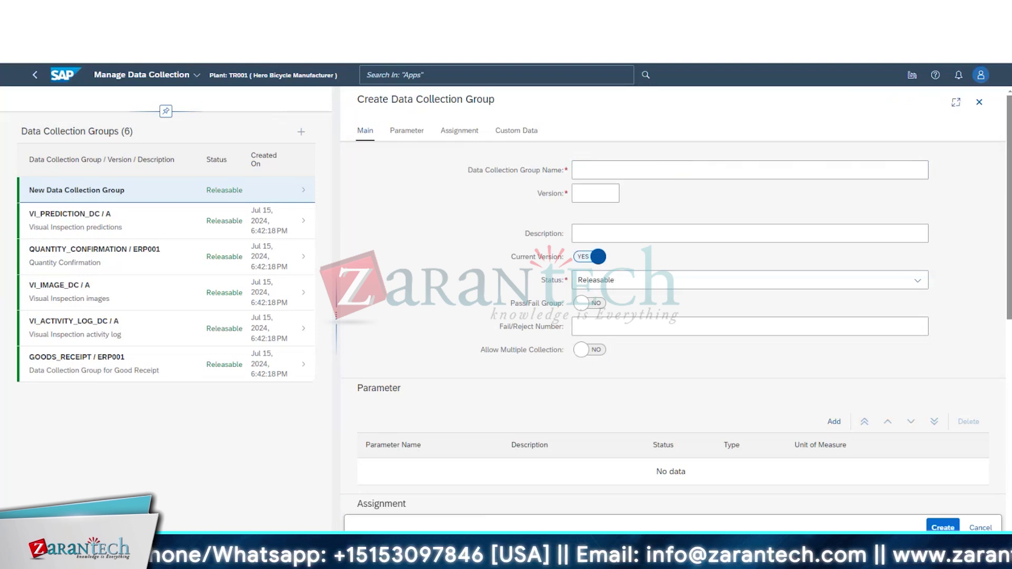
click(612, 172)
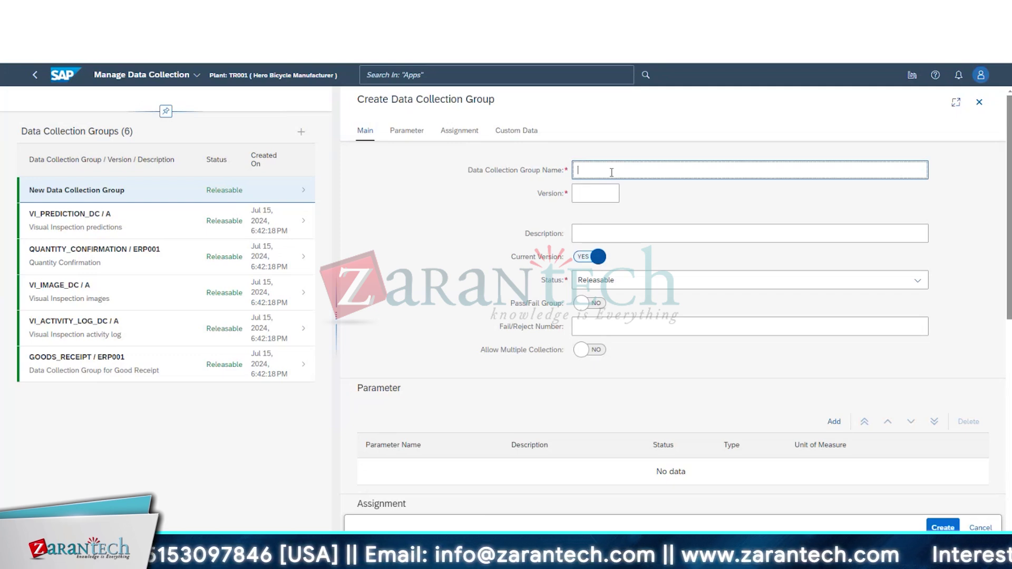
text(TR0)
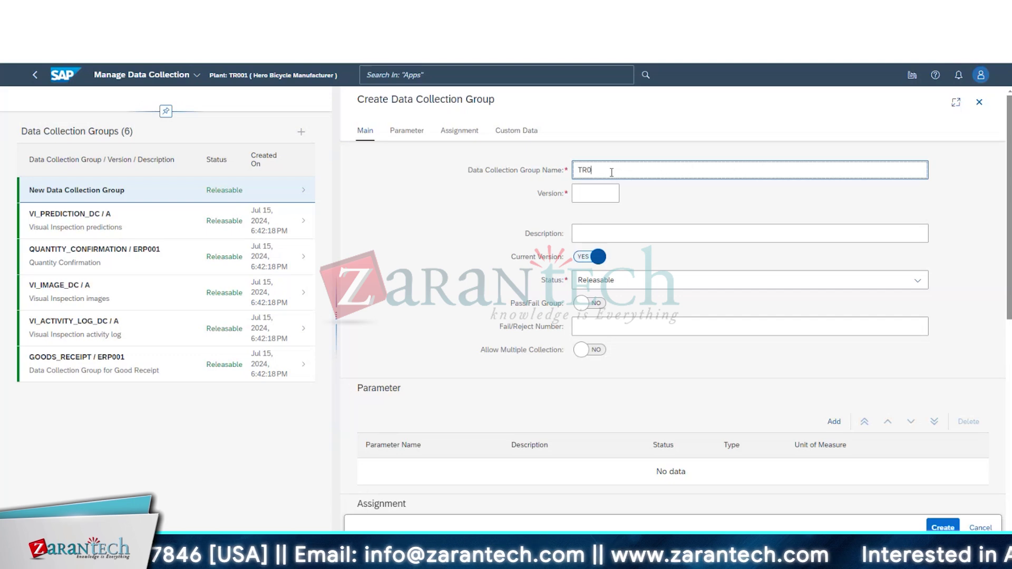
text(01_D)
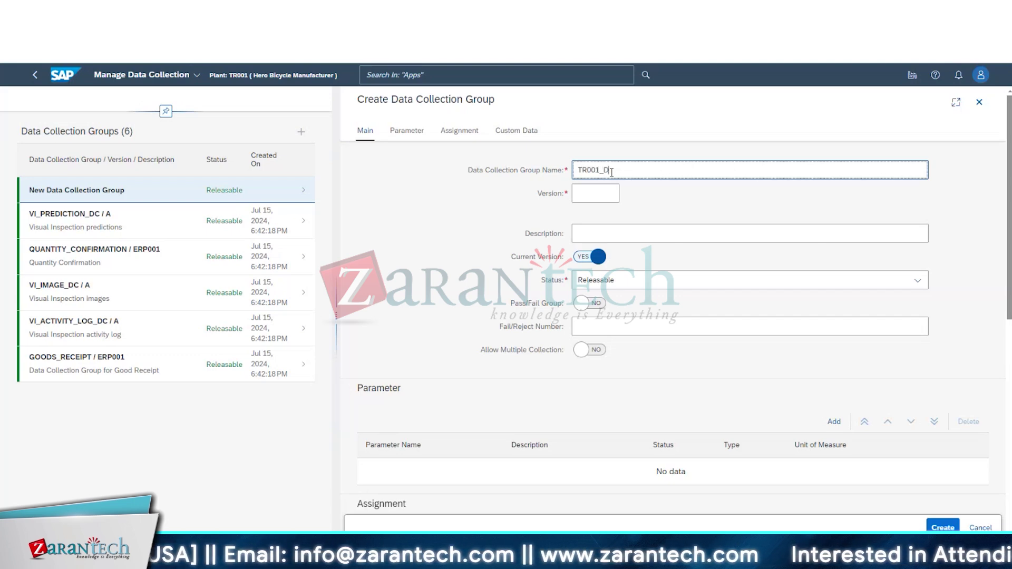
text(ATACOLLECTION)
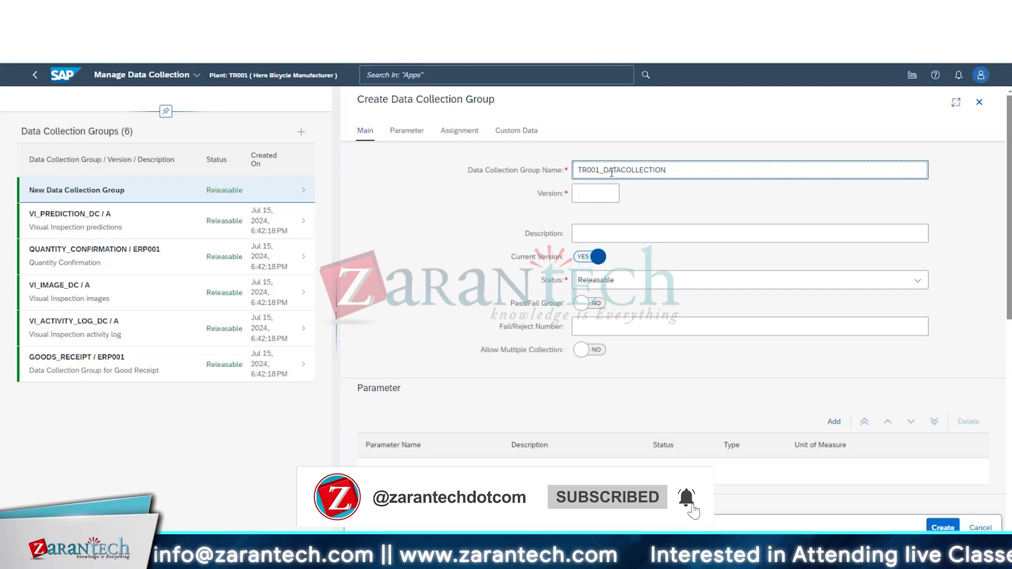
click(602, 194)
text(A)
Step: Describe the new data collection group as "Test group" and set Allow Multiple Collection to Yes
click(595, 236)
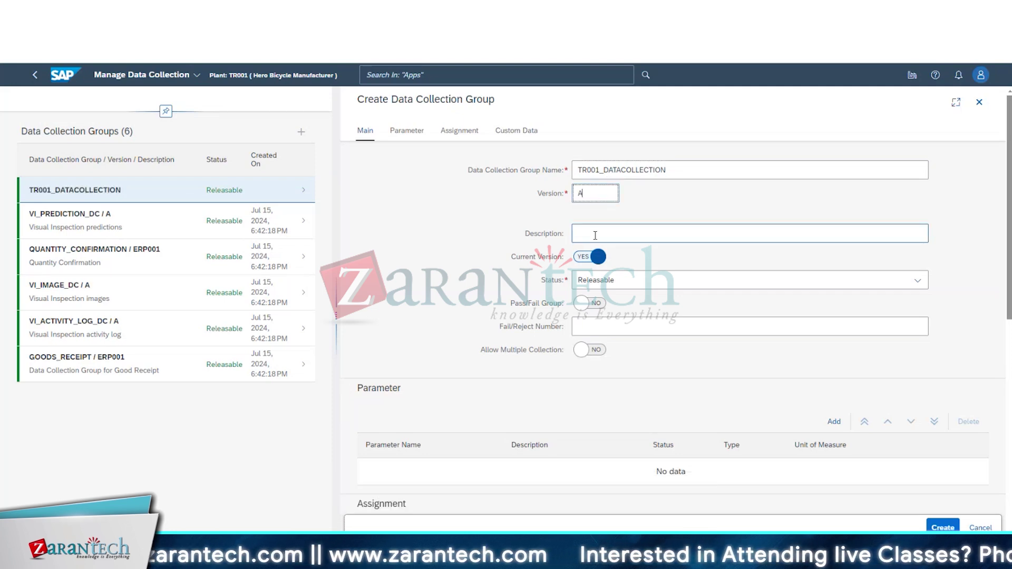
text(Test)
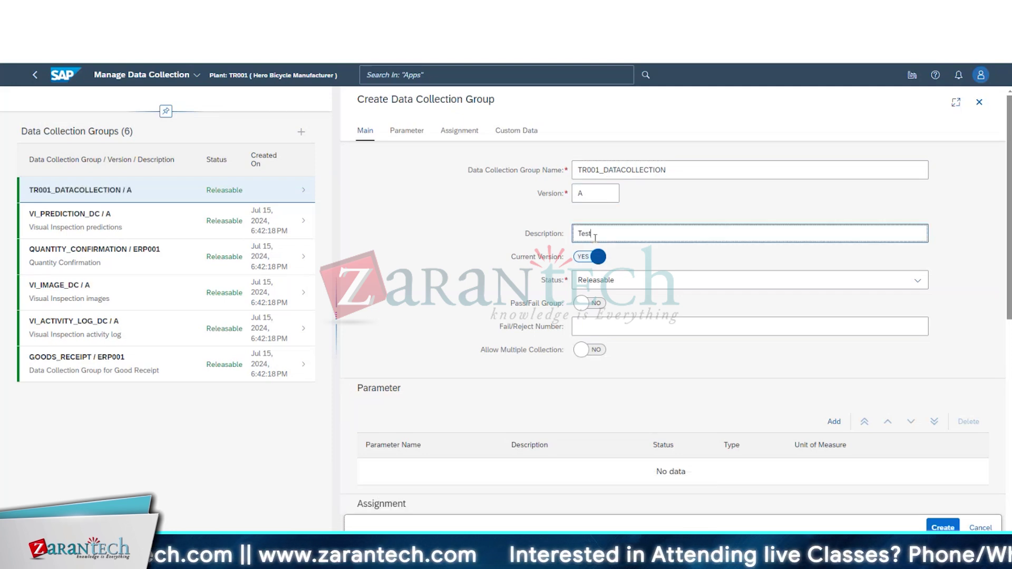
text( group)
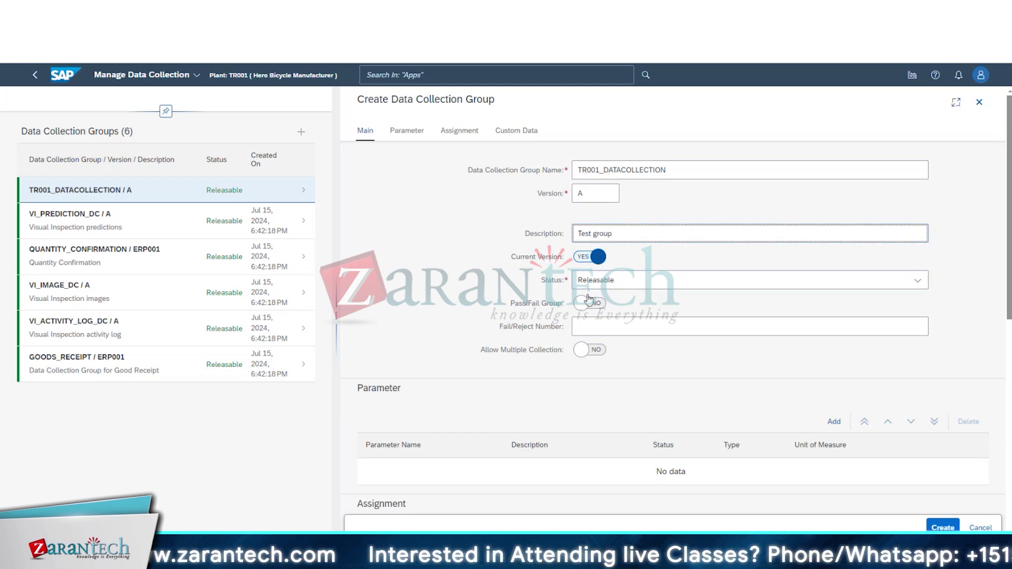
scroll(591, 299, down, 2)
click(595, 244)
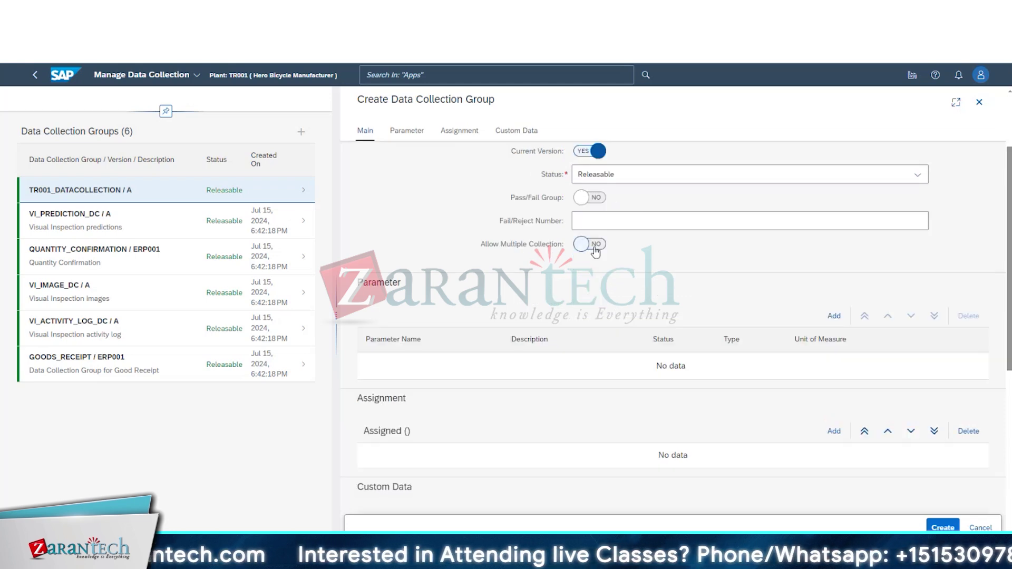
Step: Start a new parameter for TR001_DATACOLLECTION and set its type to Numeric
scroll(597, 269, down, 3)
scroll(495, 246, up, 2)
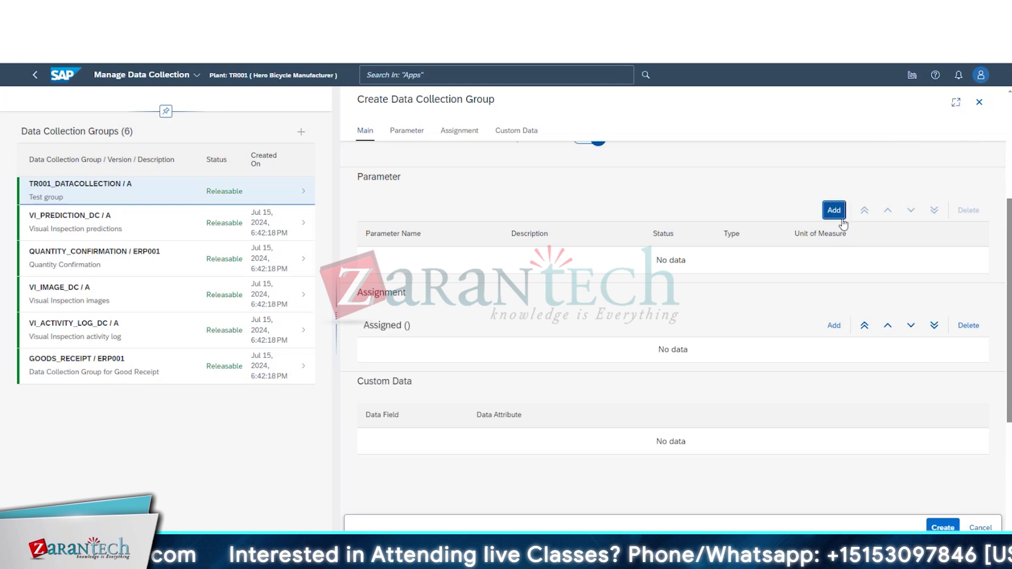
click(833, 209)
click(597, 193)
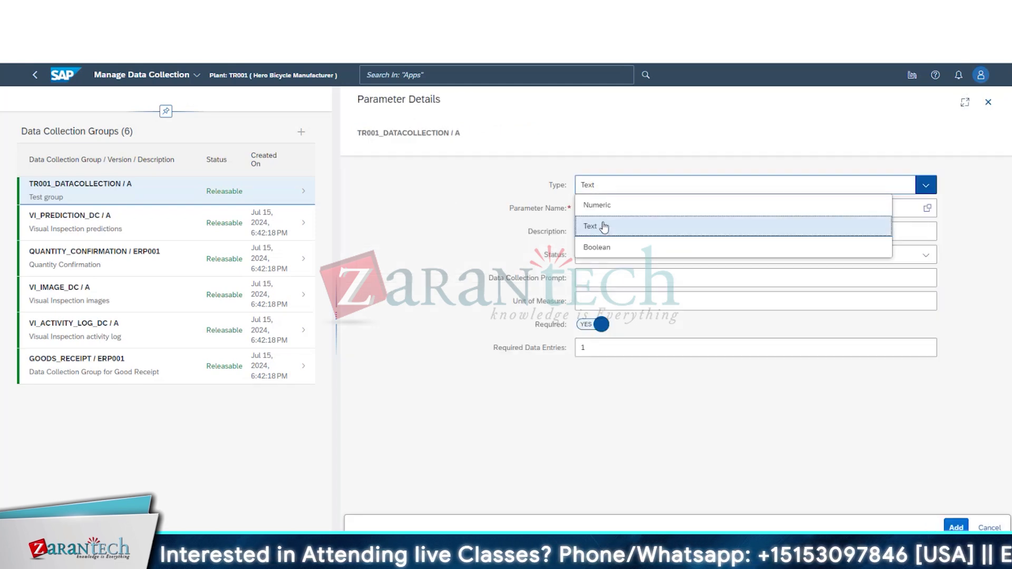
click(602, 225)
click(601, 190)
click(599, 207)
Step: Name the new numeric parameter AIR PRESSURE
click(600, 208)
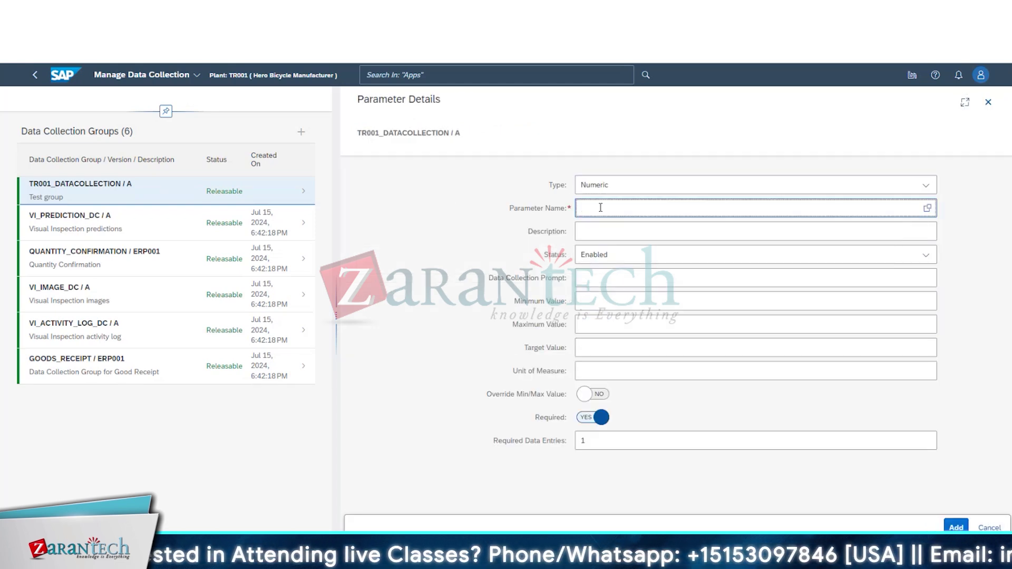
text(AIR PRESU)
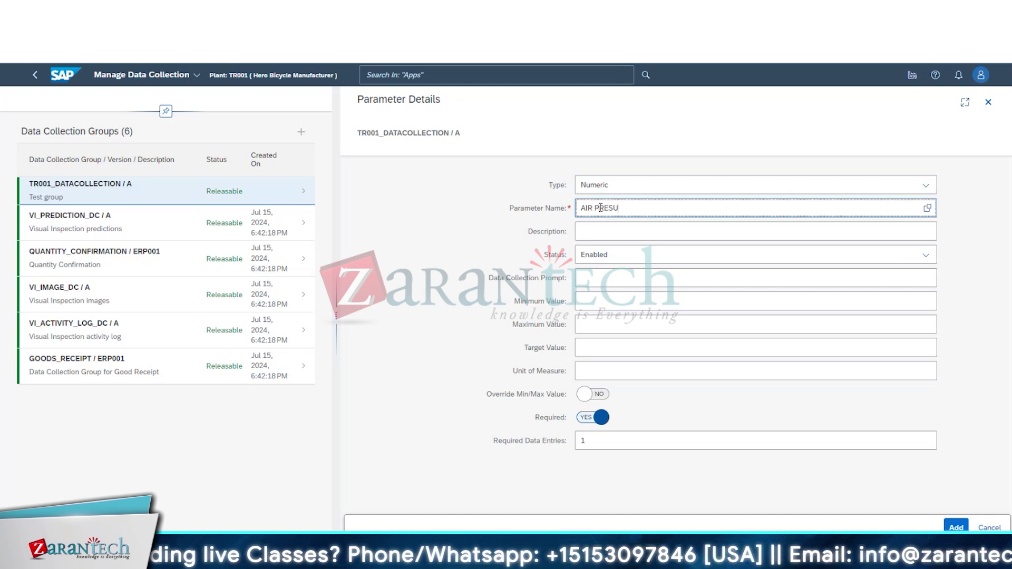
key(BackSpace)
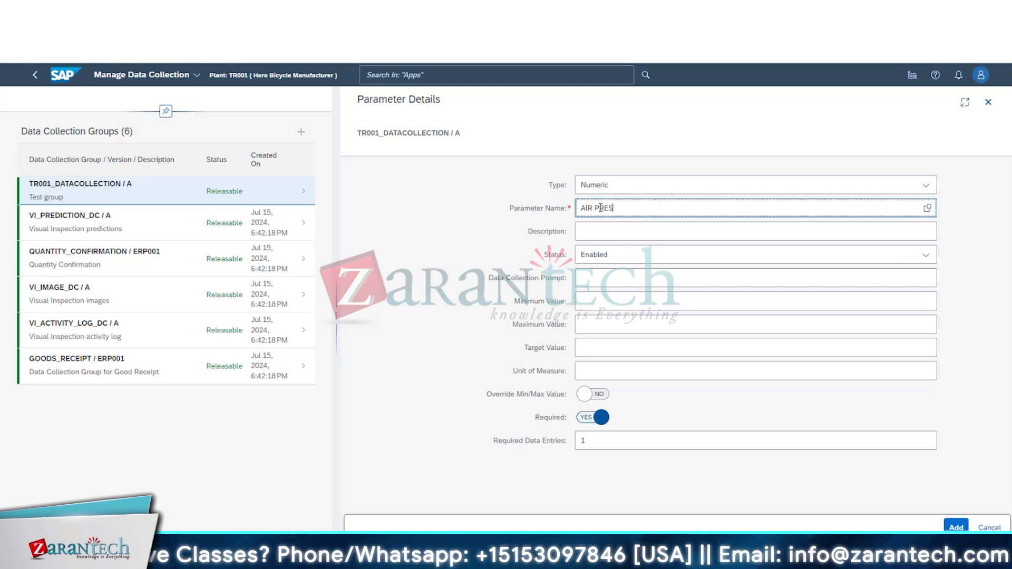
text(SURE)
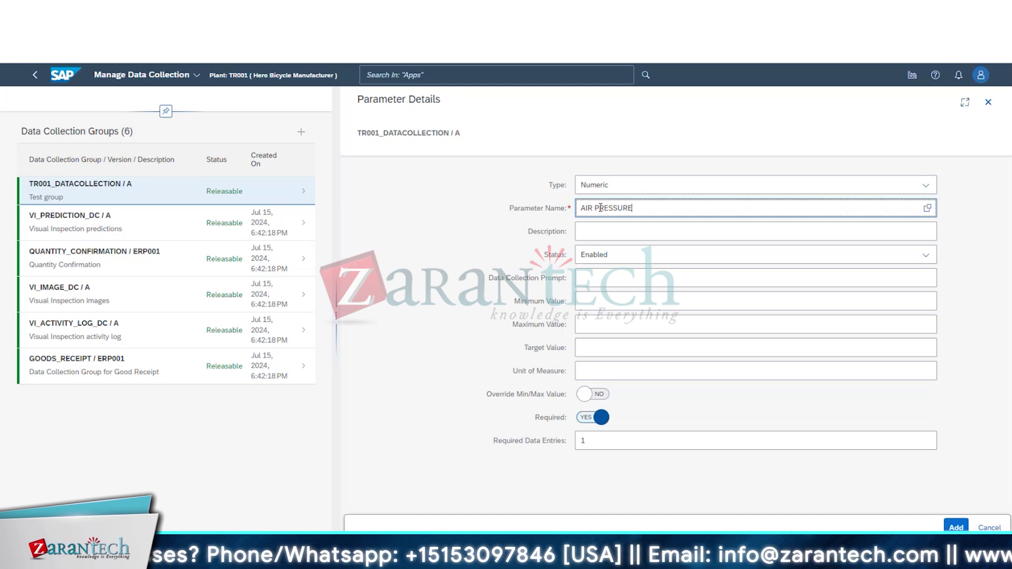
Step: Enter "Air Pressure of tyre" as the description of the AIR PRESSURE parameter
click(635, 237)
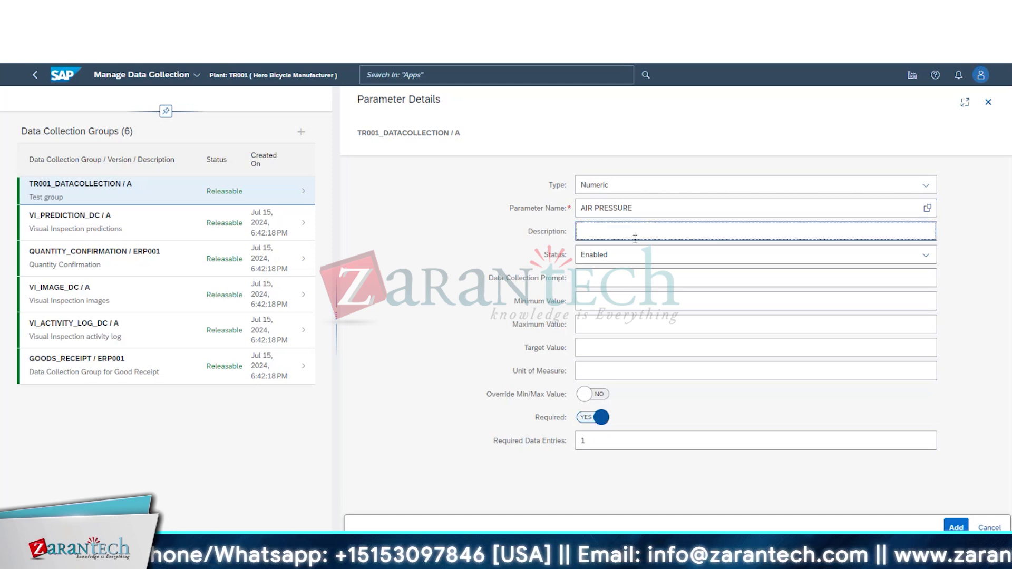
text(Air p)
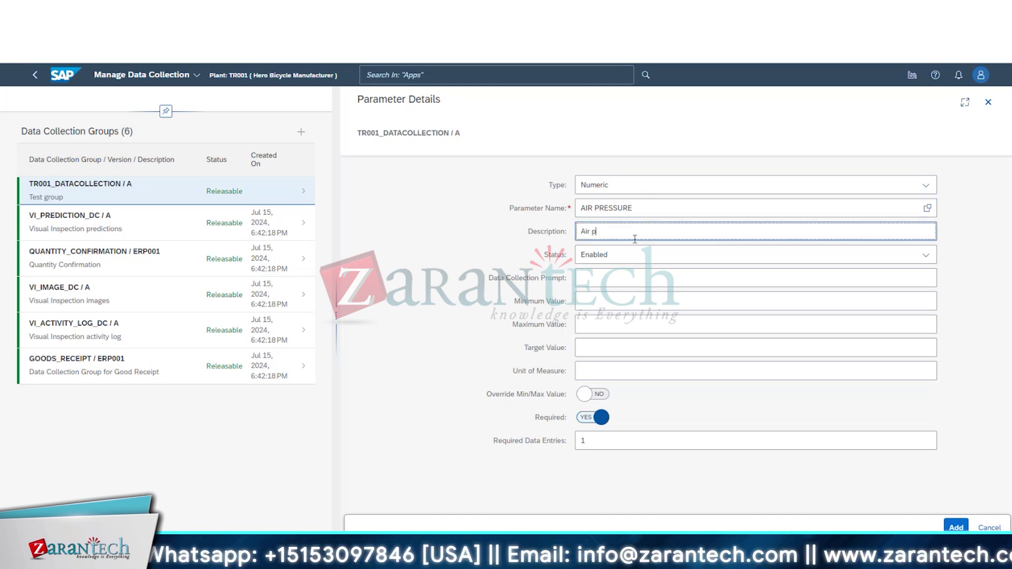
key(BackSpace)
text(Pres)
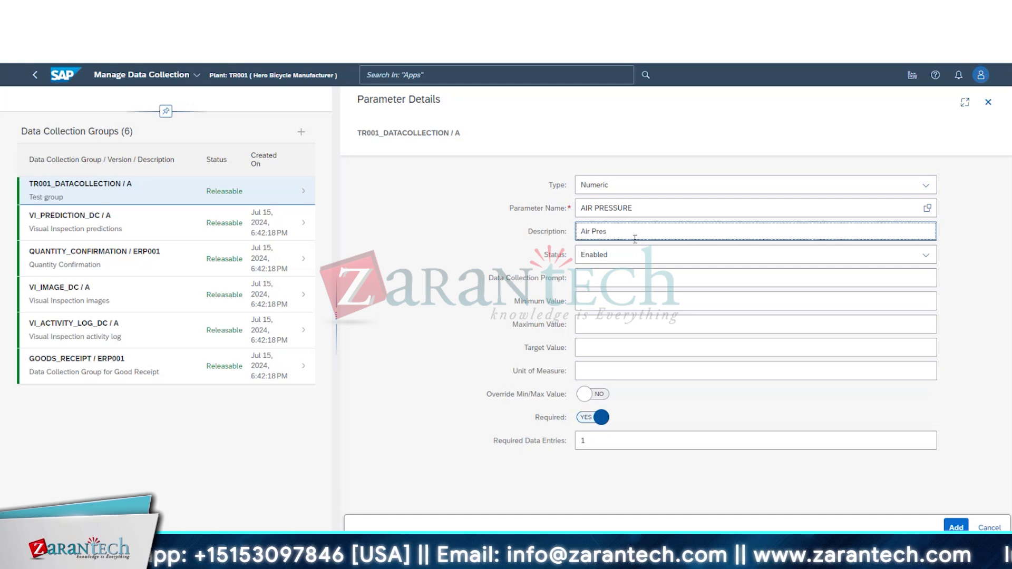
text(sure of )
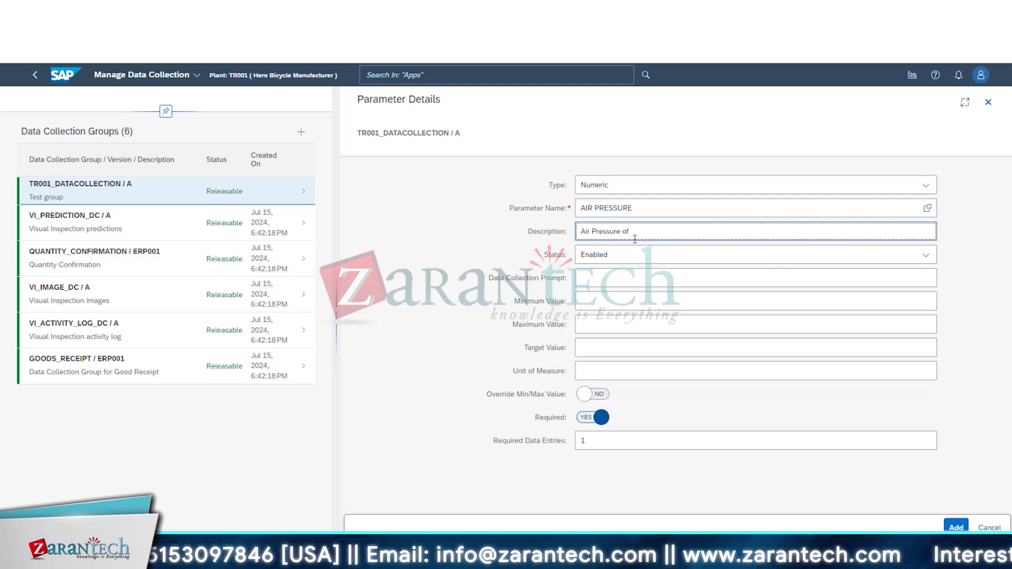
text(tyre)
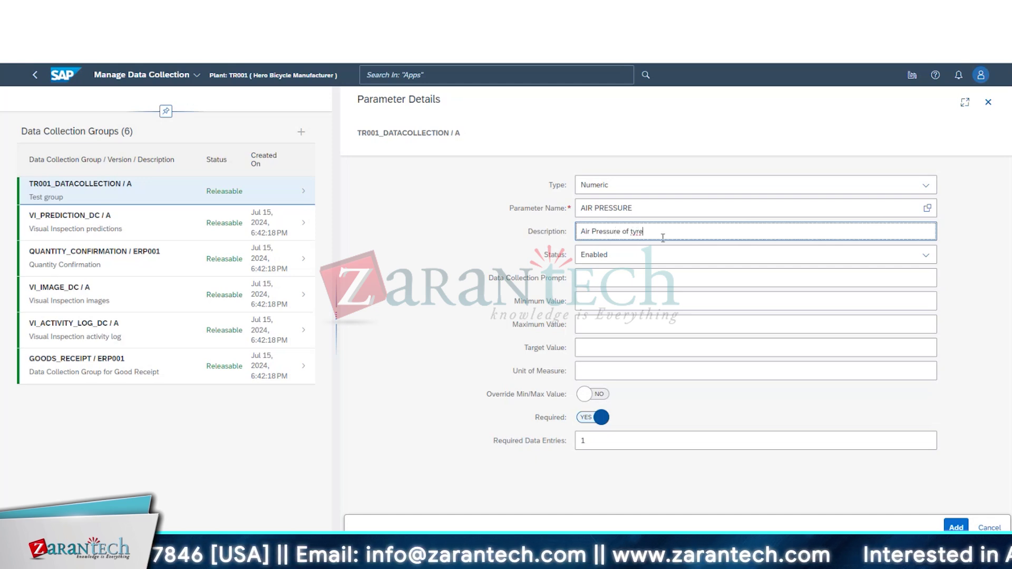
Step: Copy the description into the Data Collection Prompt and make both texts read "Air Pressure of tyres"
drag(644, 233, 508, 213)
key(ctrl+c)
click(603, 278)
key(ctrl+v)
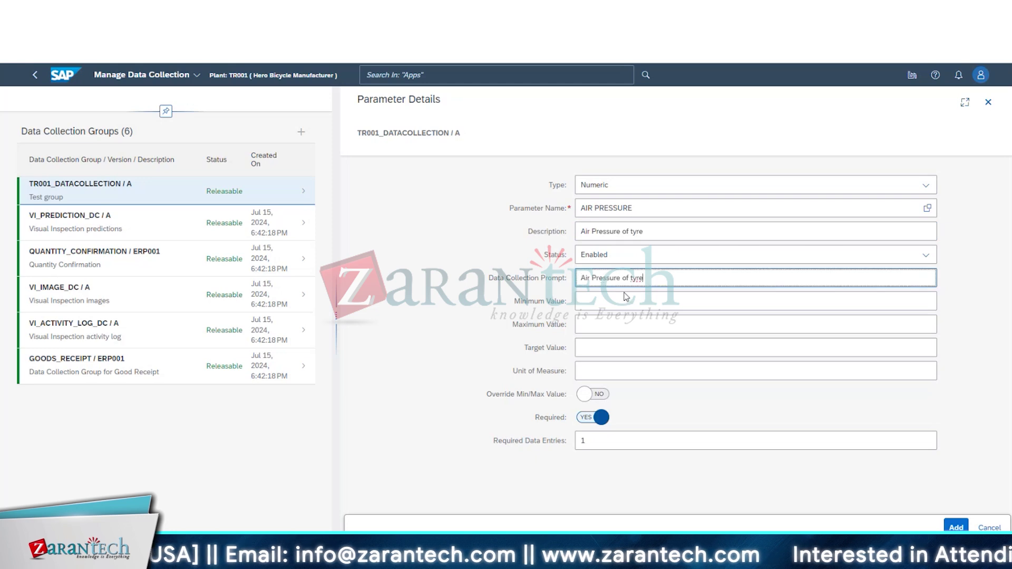
right_click(633, 282)
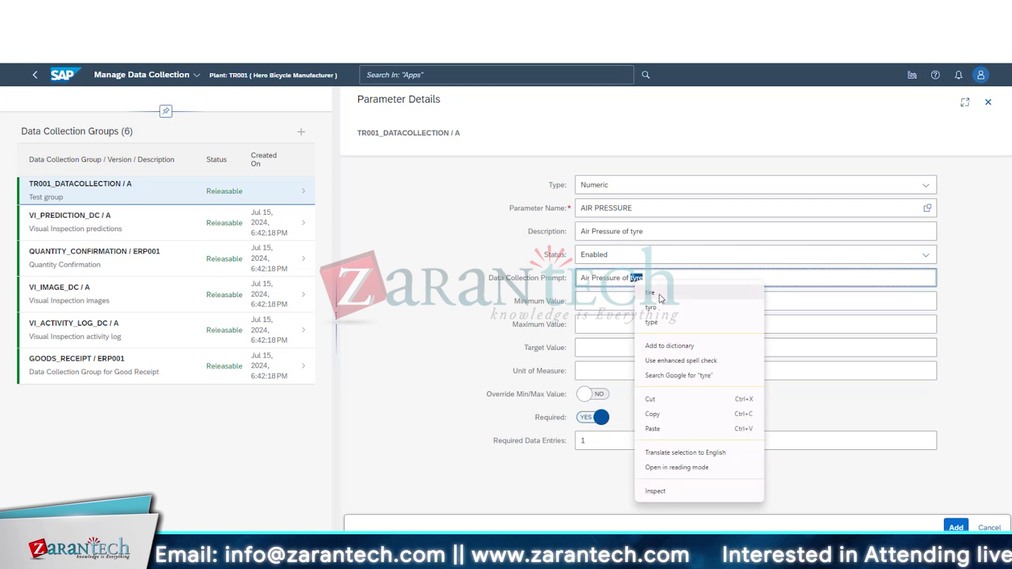
click(645, 278)
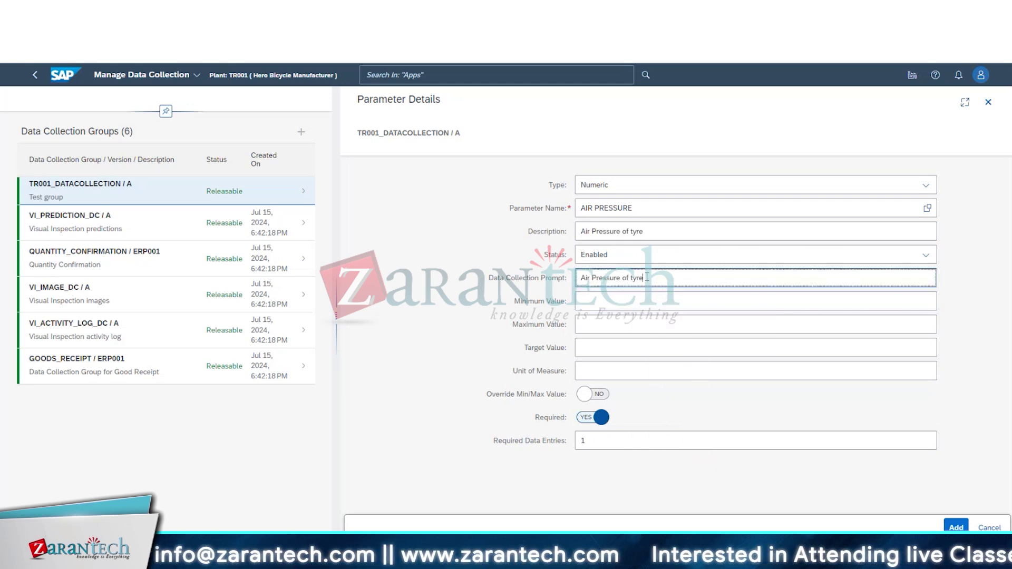
text(s)
click(649, 232)
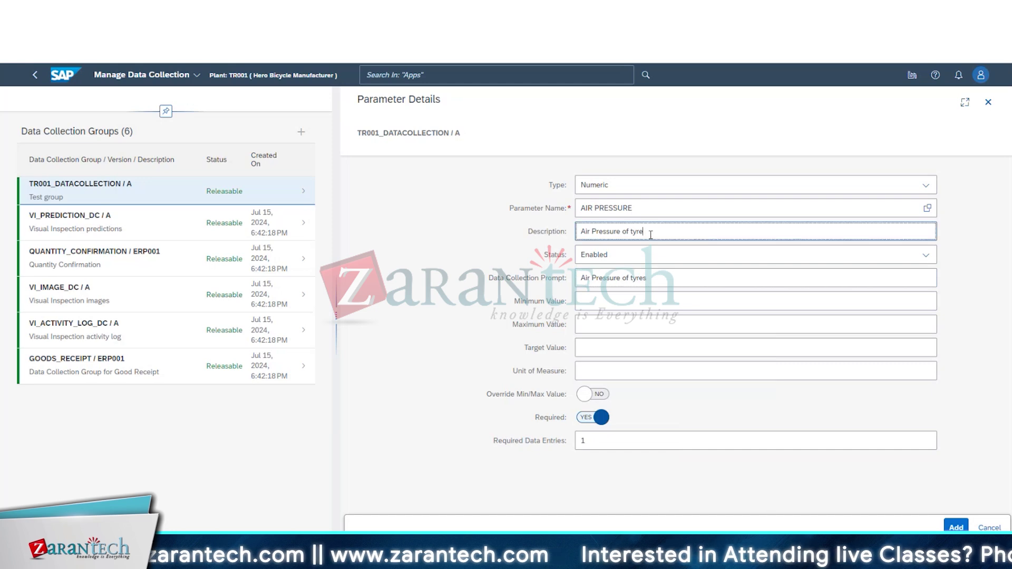
text(s)
Step: Set the maximum value of the AIR PRESSURE parameter to 35
click(598, 302)
click(595, 324)
click(592, 342)
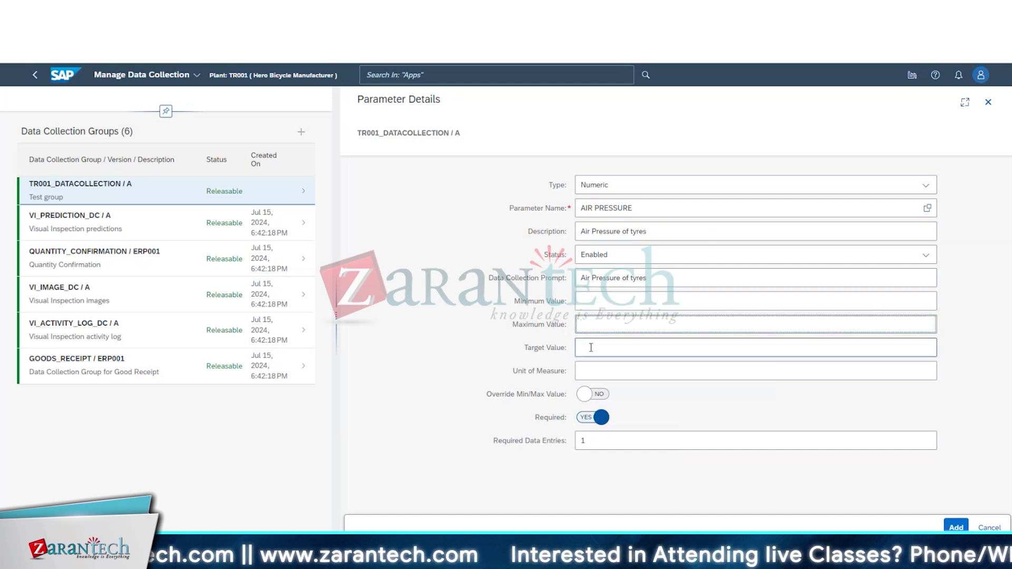
click(593, 302)
click(599, 324)
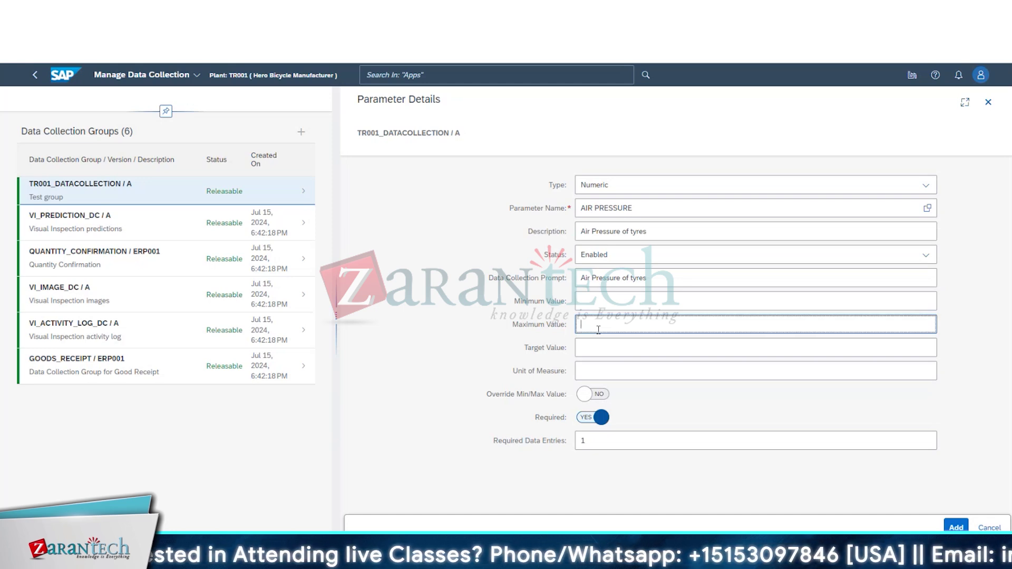
text(35)
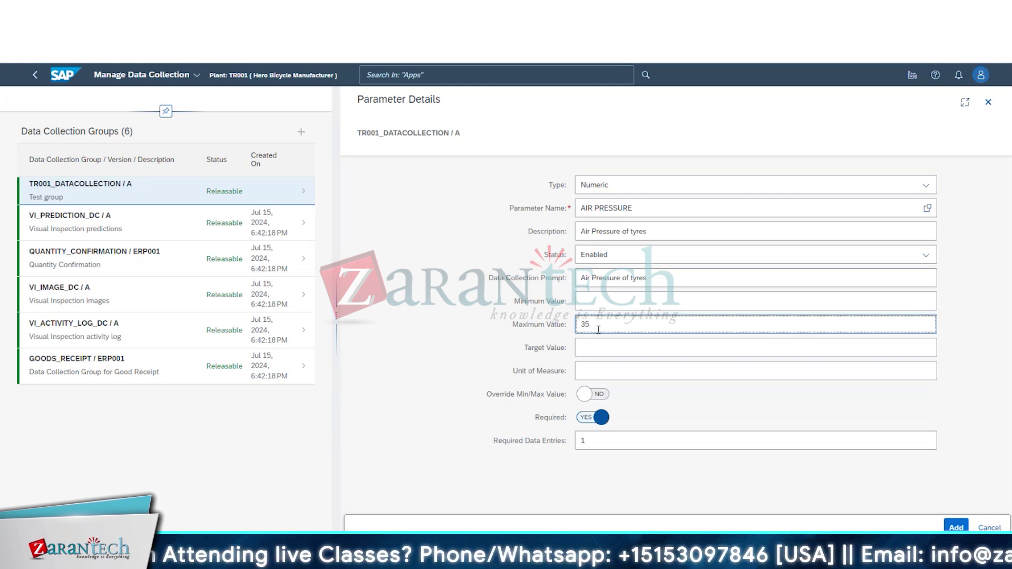
Step: Set the minimum value of AIR PRESSURE to 30 and its target value to 32
click(607, 305)
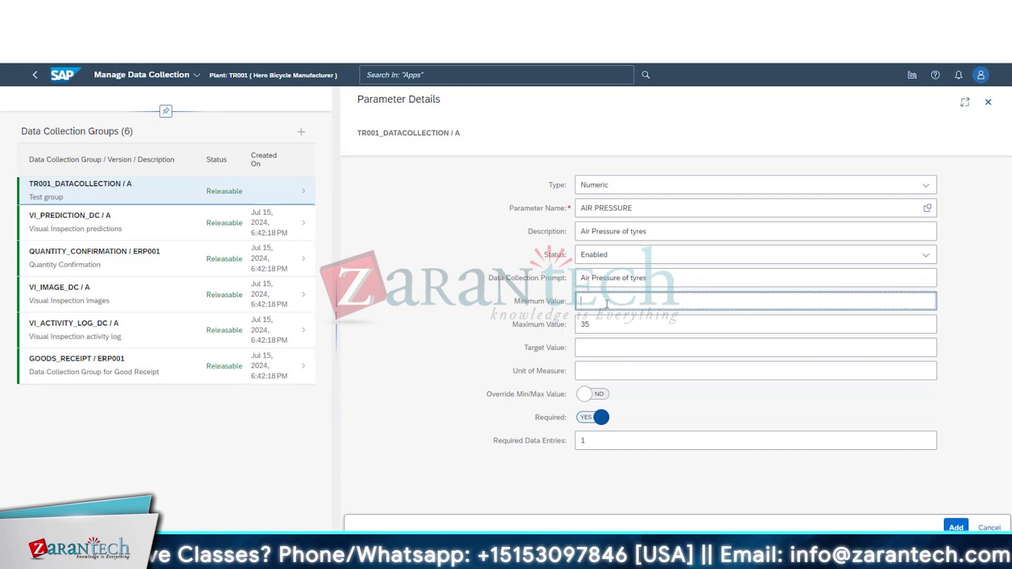
text(20)
key(BackSpace)
key(BackSpace)
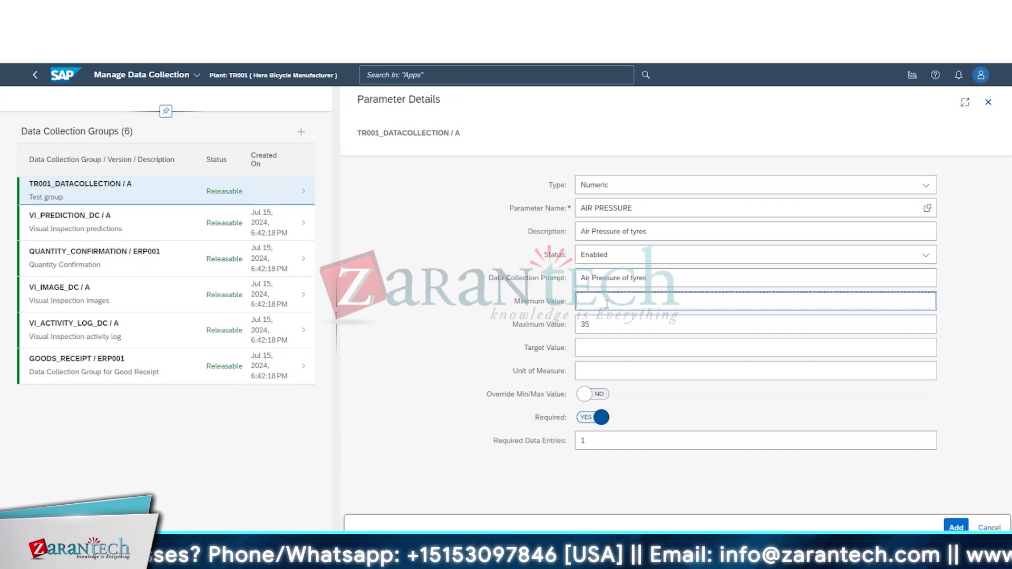
text(30)
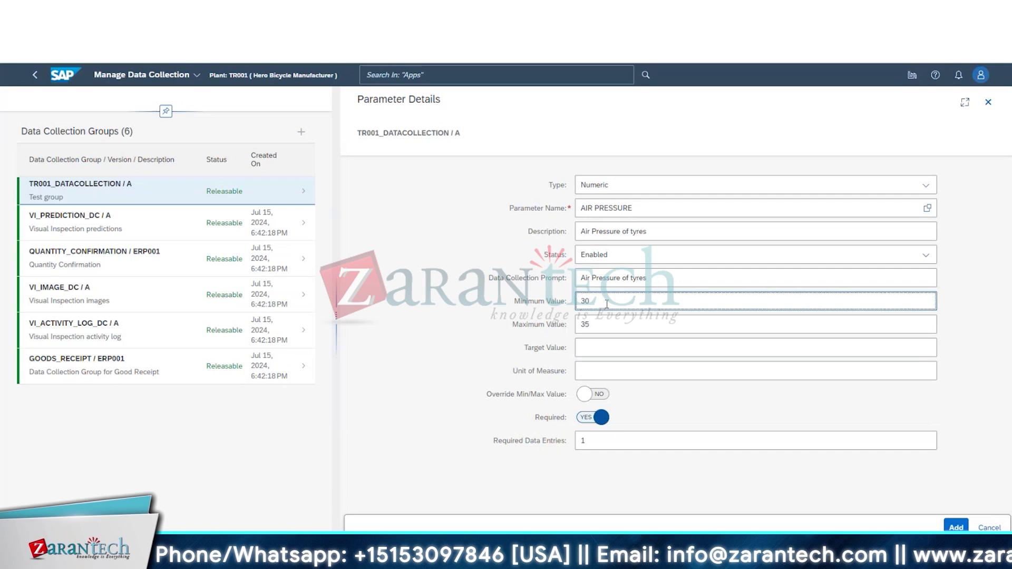
click(606, 351)
text(32)
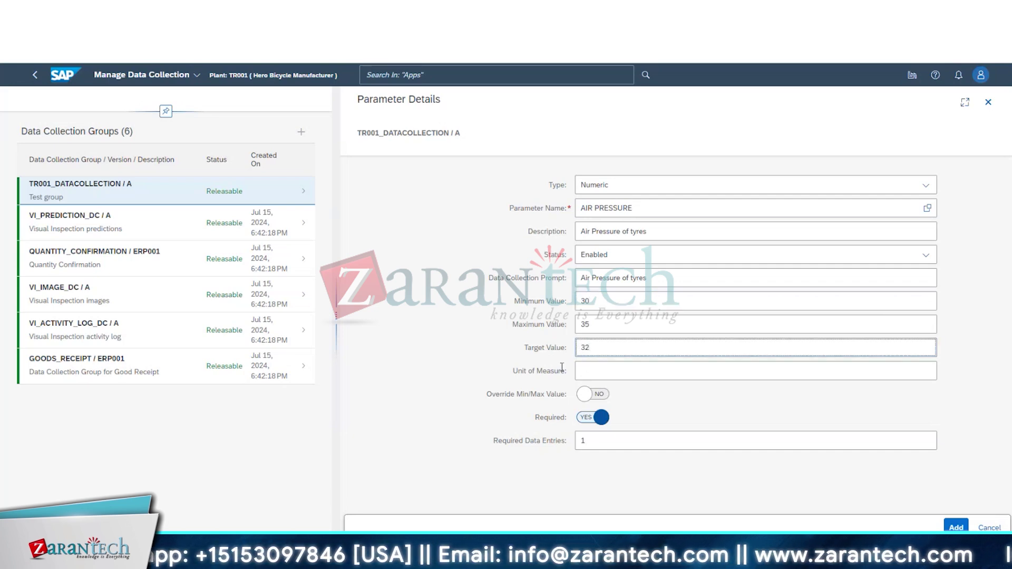
Step: Enter "Bars" as the unit of measure of the AIR PRESSURE parameter
click(599, 370)
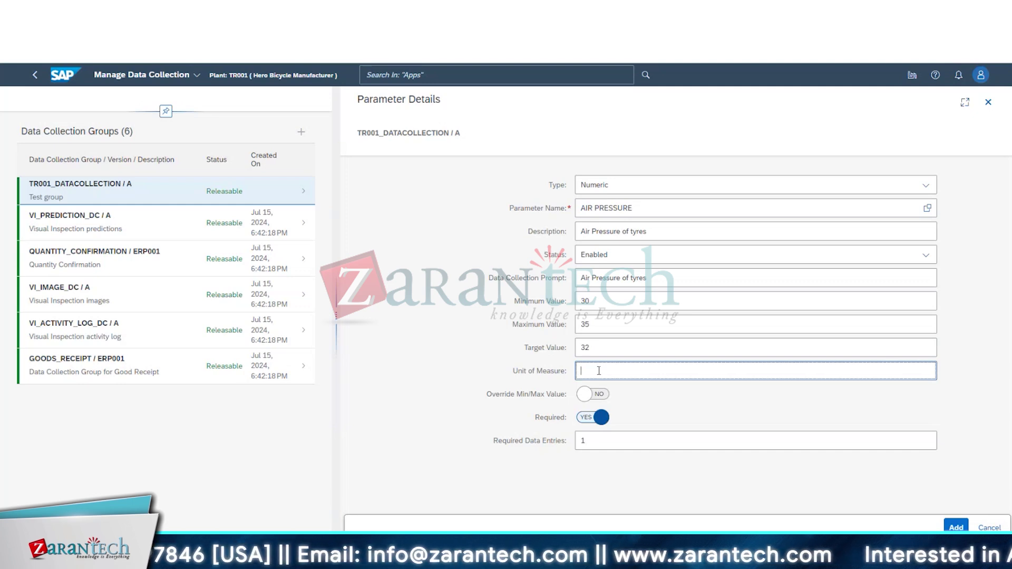
text(Bar)
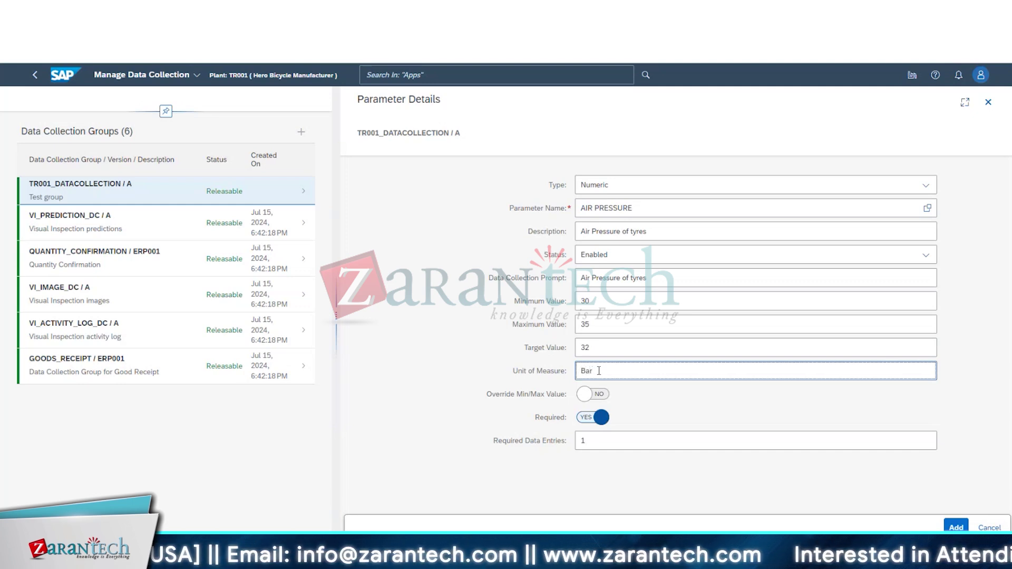
text(s)
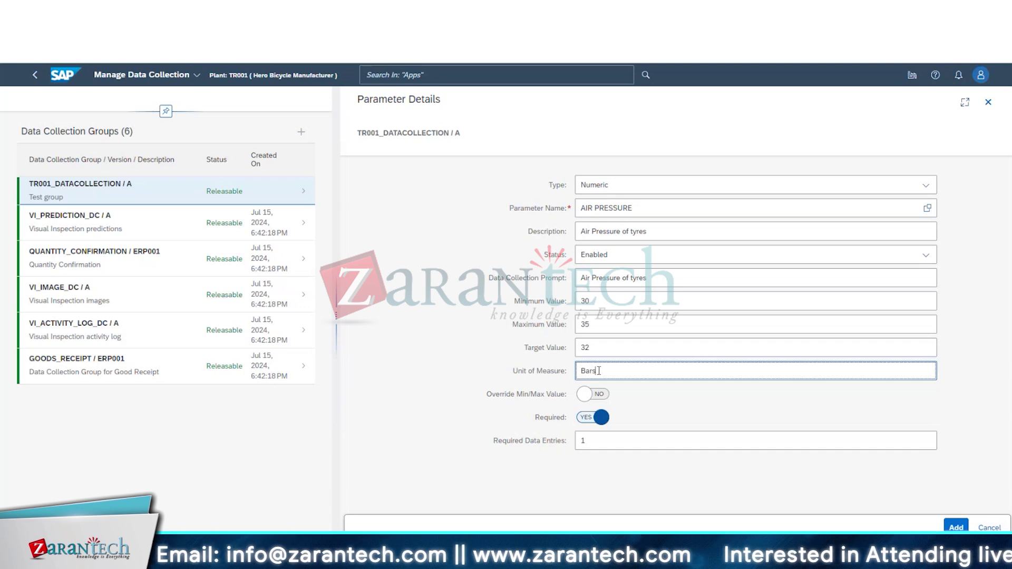
text(()
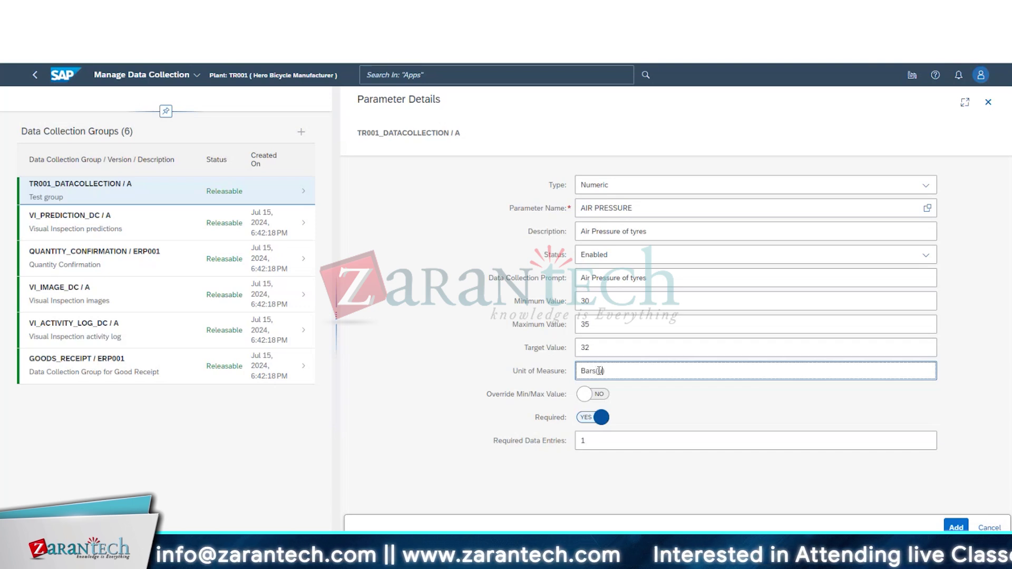
text(Mert))
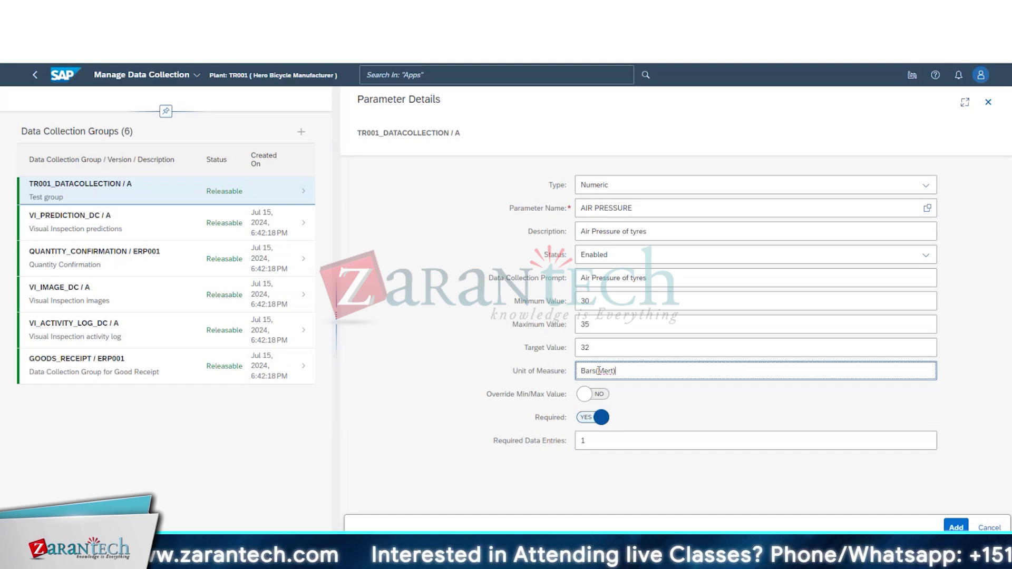
key(BackSpace)
key(BackSpace)
key(BackSpace)
key(BackSpace)
key(BackSpace)
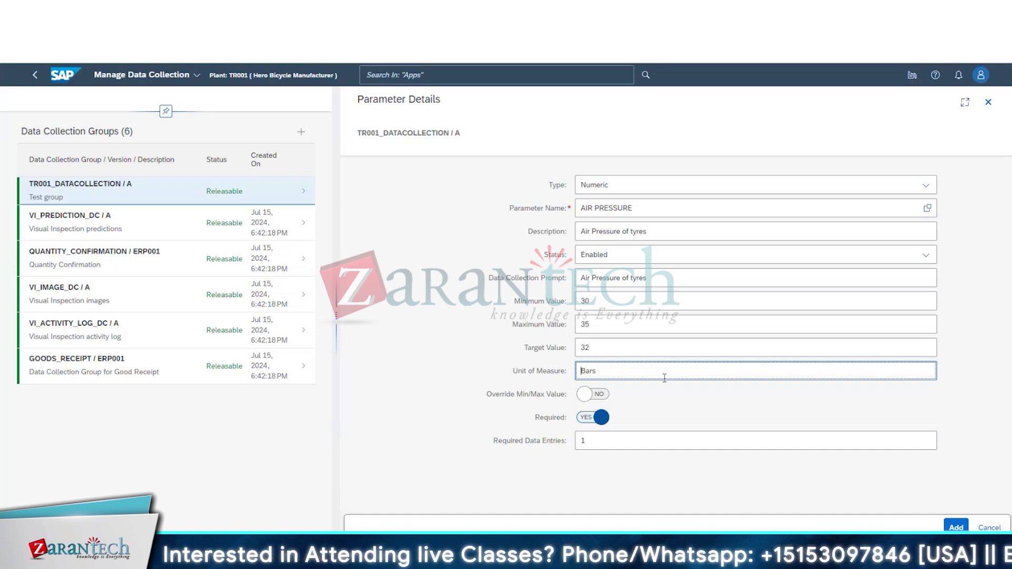
Step: Try the Override Min/Max Value option for the AIR PRESSURE parameter and switch it back to No
drag(485, 394, 562, 396)
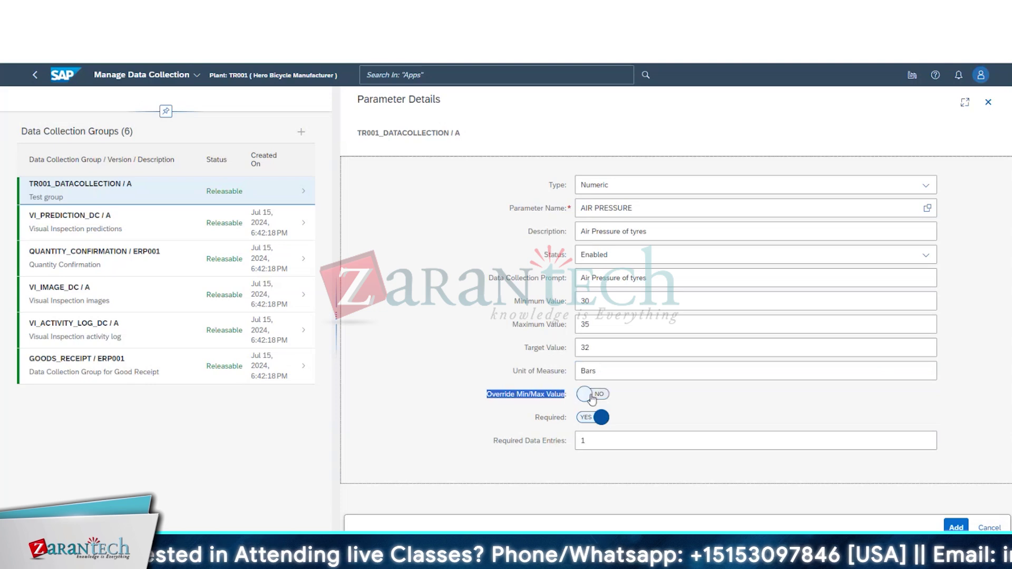
click(563, 335)
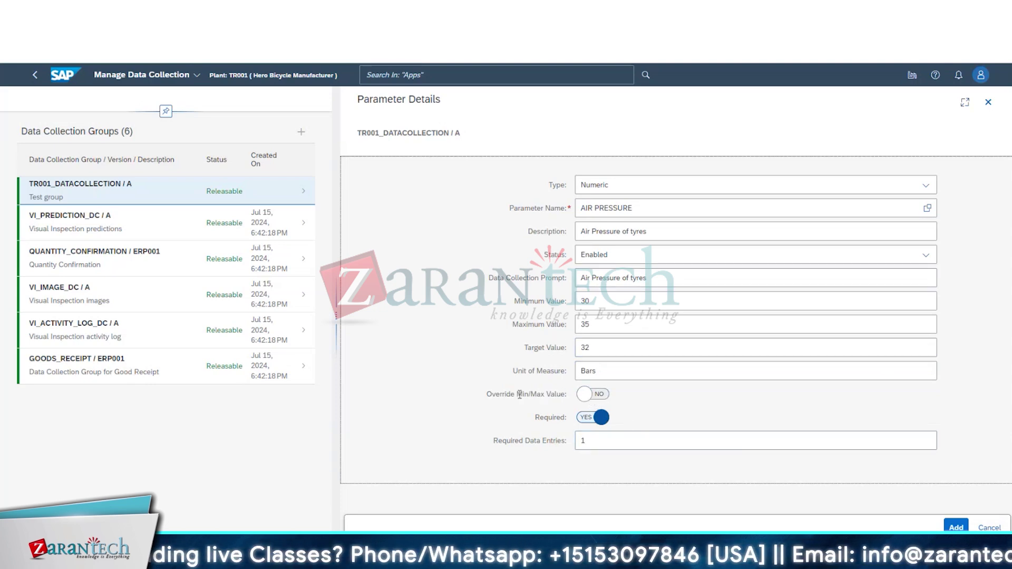
click(593, 394)
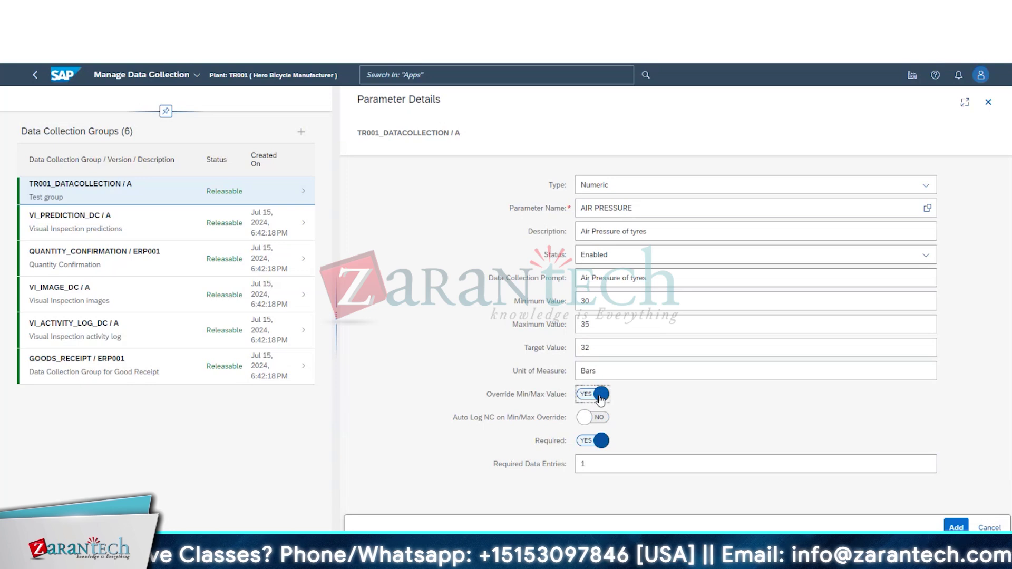
click(601, 399)
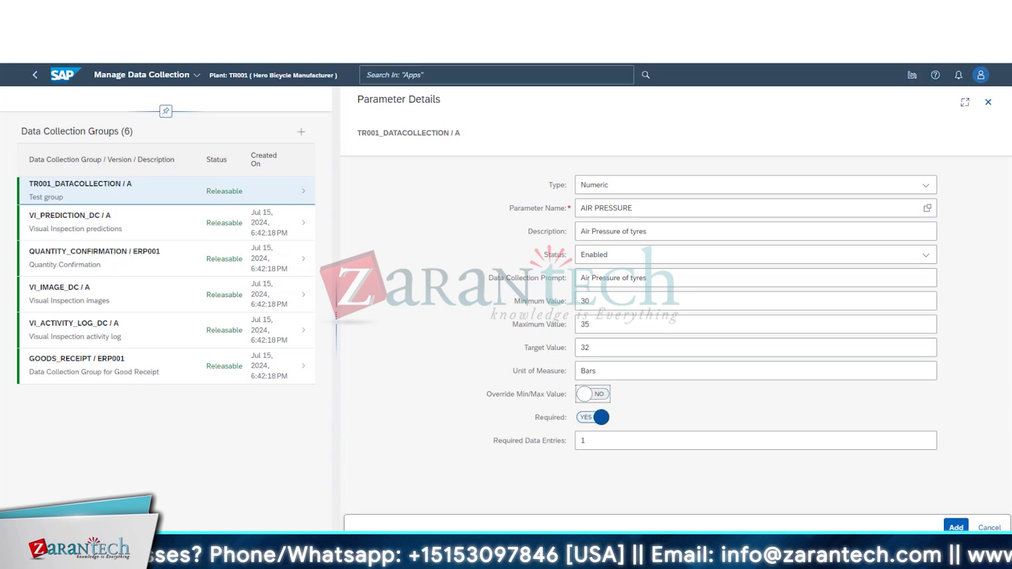
Step: Add the AIR PRESSURE parameter to the group and choose WC-WASSY as the work center of a new assignment
click(956, 527)
scroll(516, 433, down, 3)
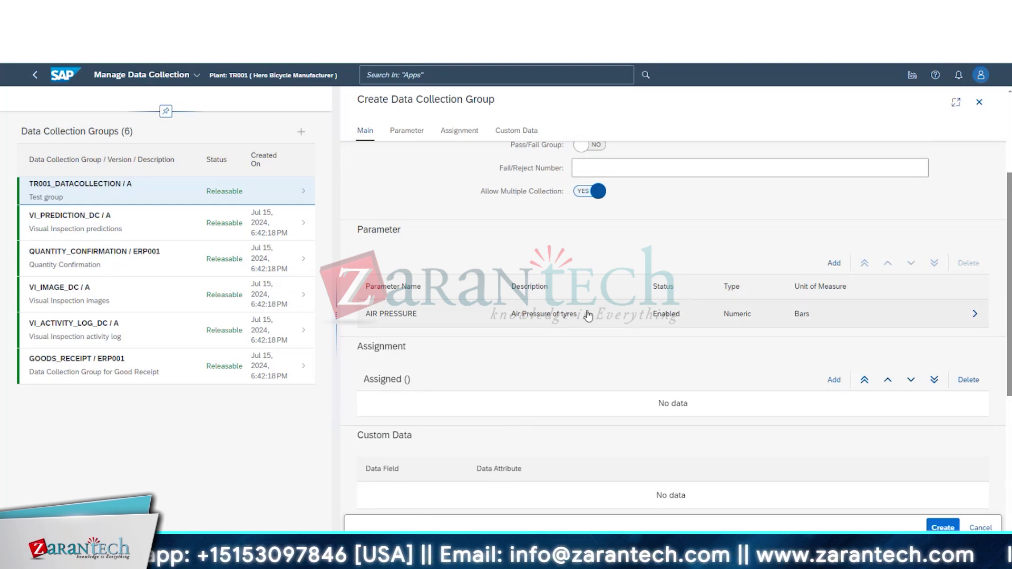
click(835, 380)
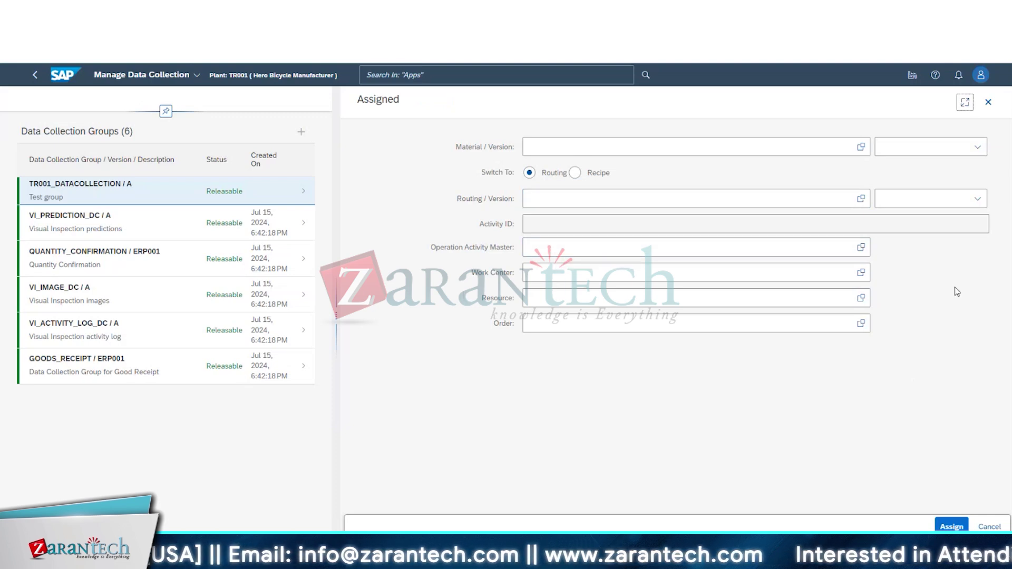
click(860, 272)
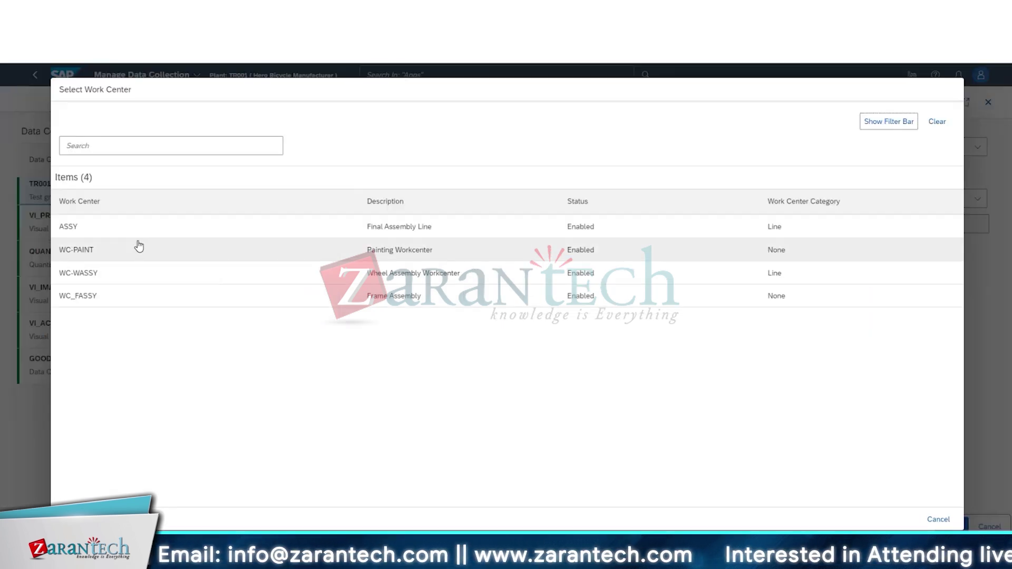
click(91, 275)
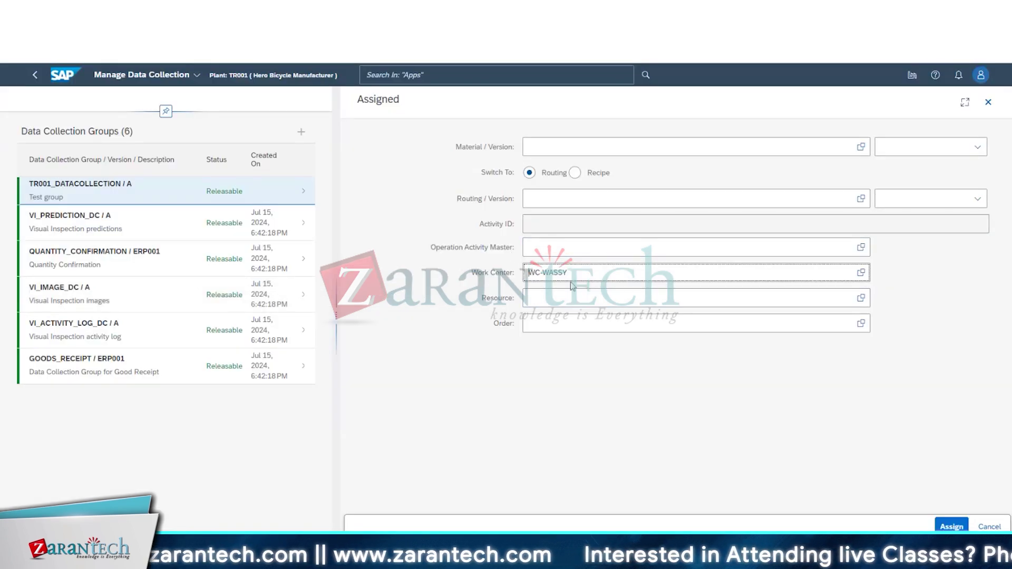
Step: Examine the material and routing fields of the assignment and compare the Recipe option with Routing, leaving Routing selected
click(574, 144)
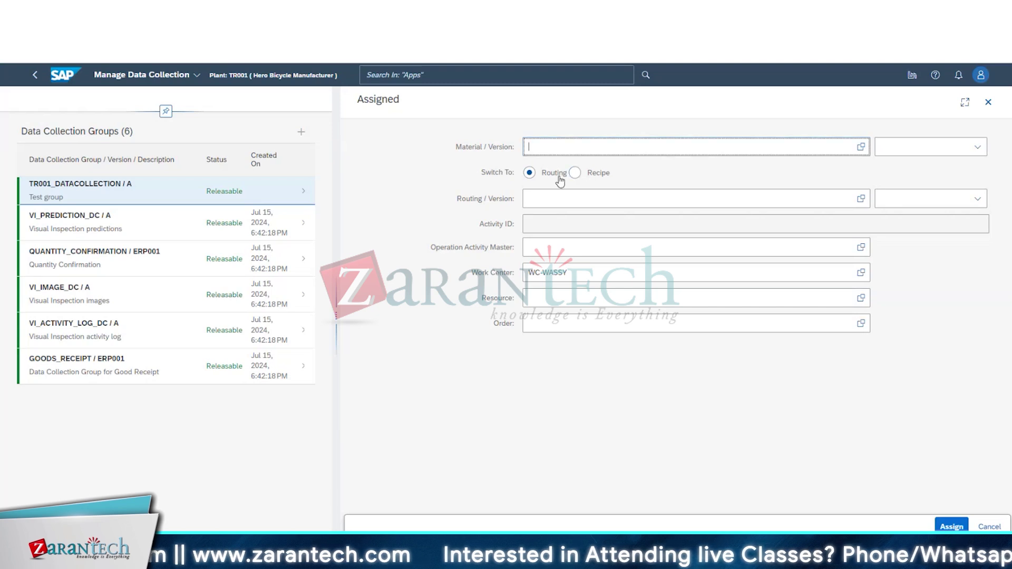
click(547, 195)
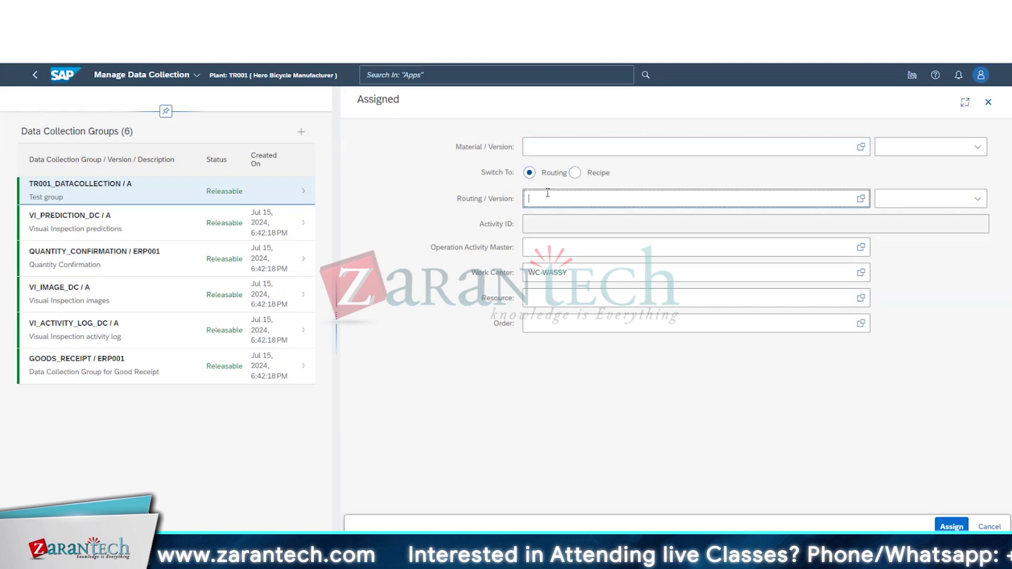
click(575, 173)
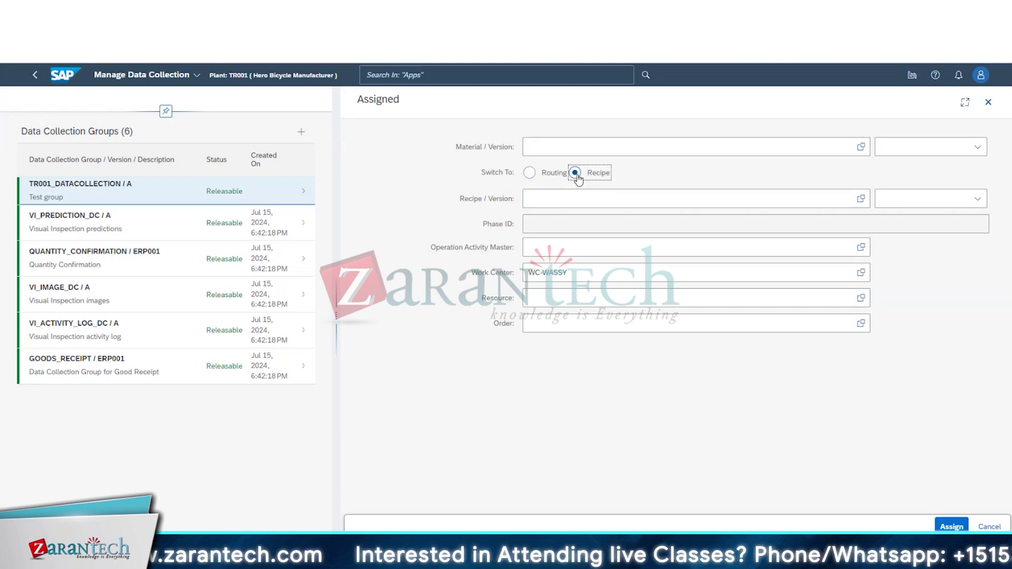
click(529, 178)
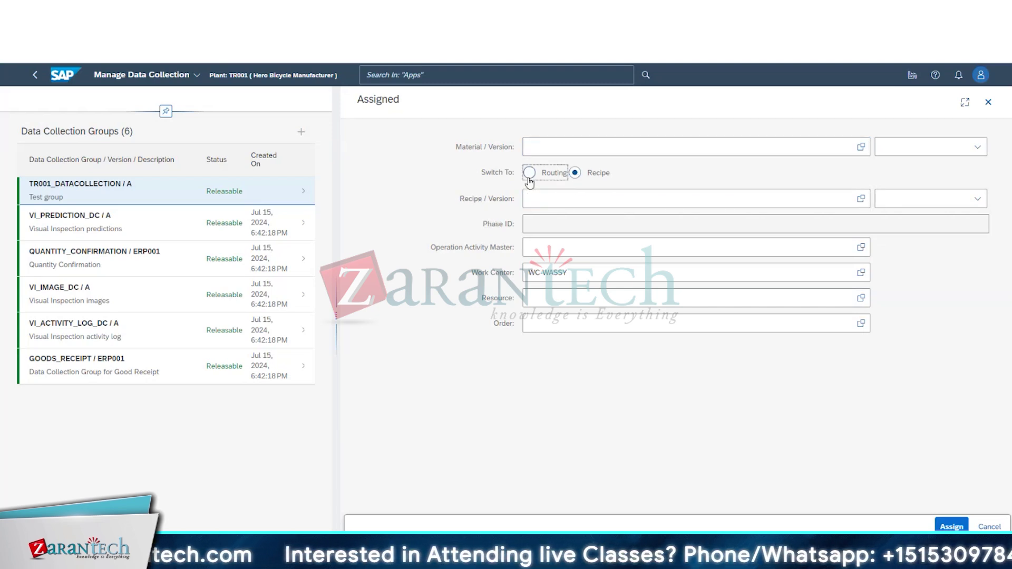
Step: Examine which operation activities, resources and orders can be chosen for the assignment, without selecting any
click(539, 252)
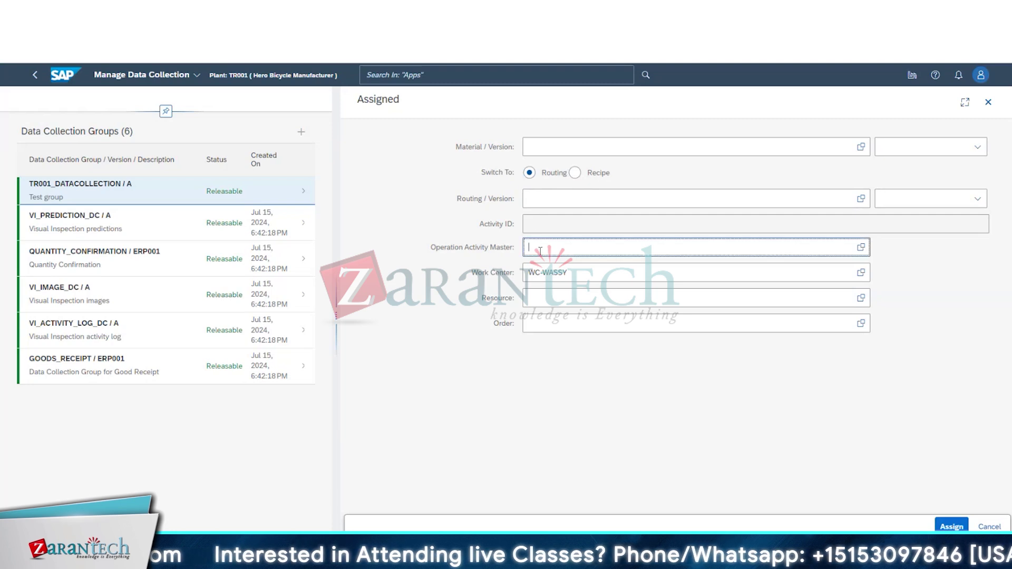
click(861, 248)
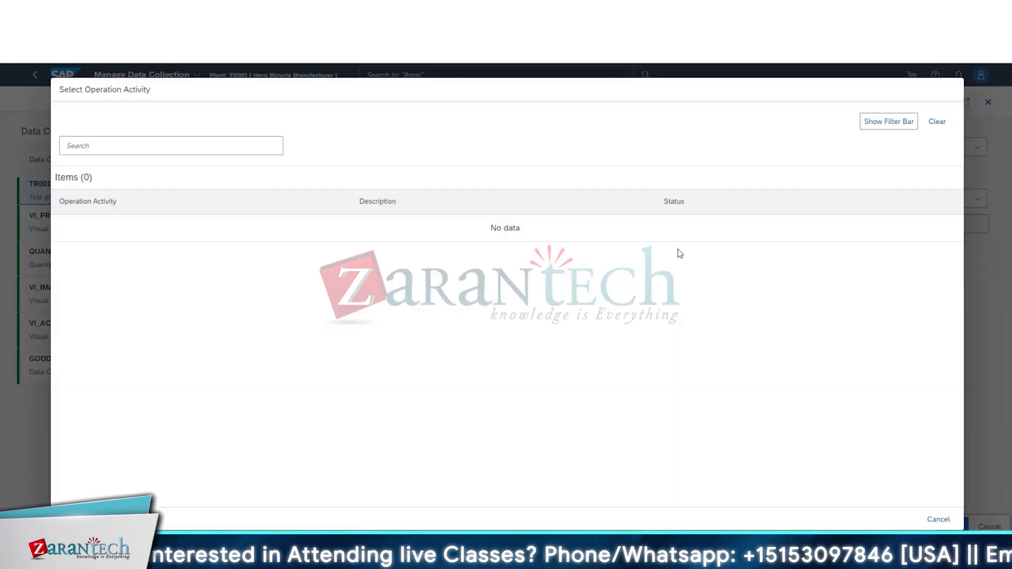
click(956, 523)
click(859, 296)
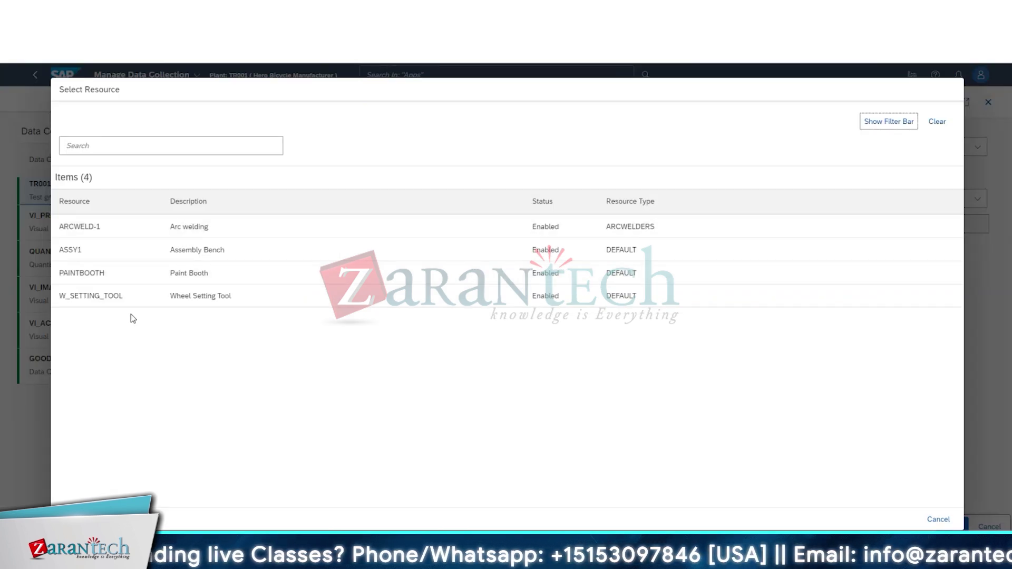
click(935, 521)
click(871, 328)
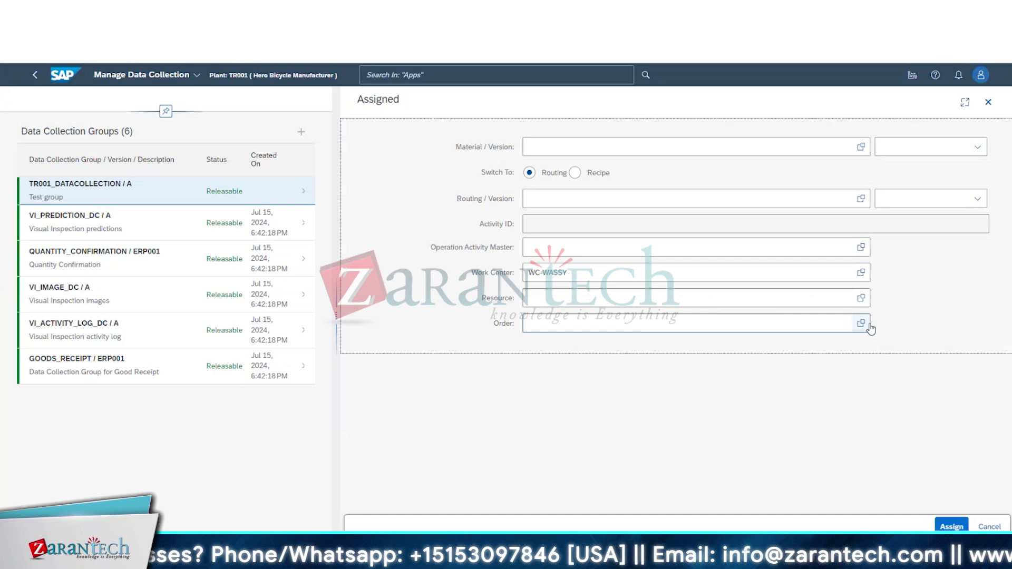
click(870, 328)
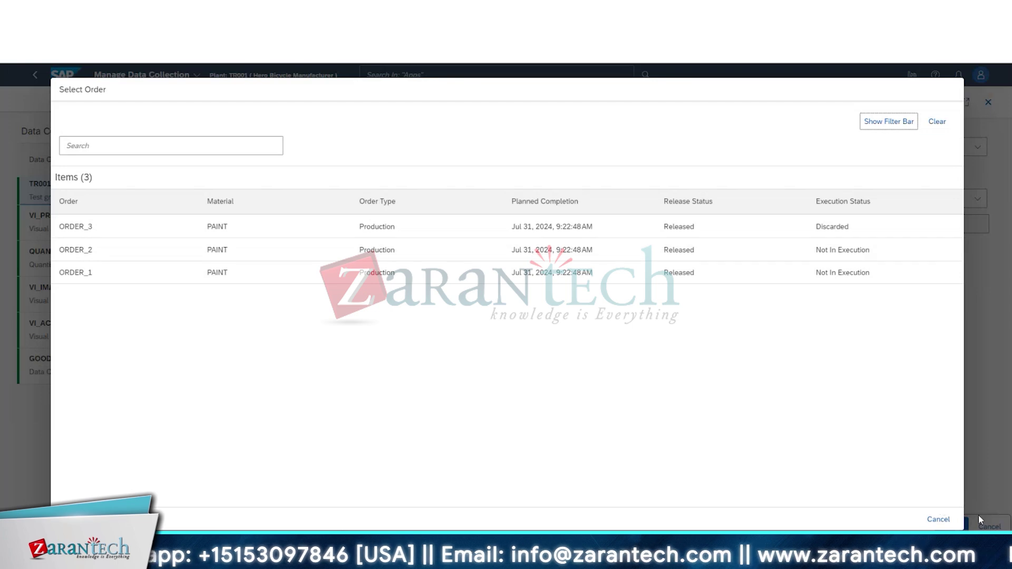
click(939, 520)
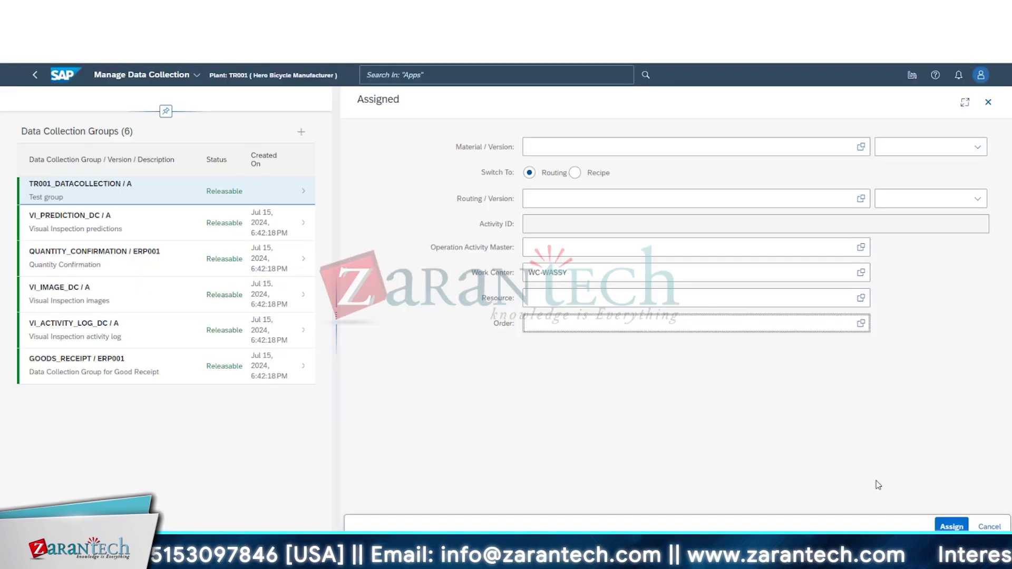
Step: Assign the data collection group to the WC-WASSY work center
double_click(686, 272)
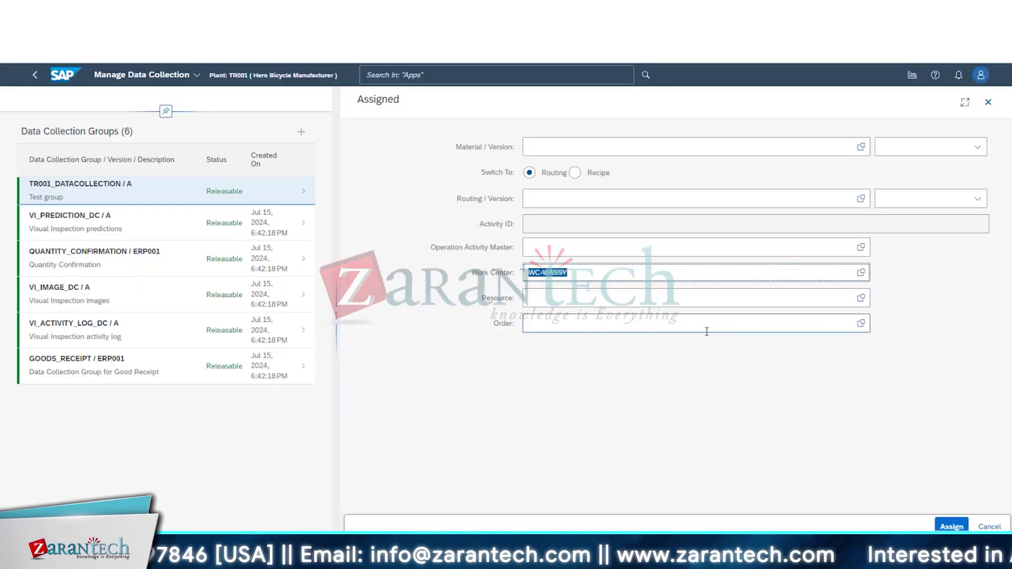
click(616, 426)
click(951, 527)
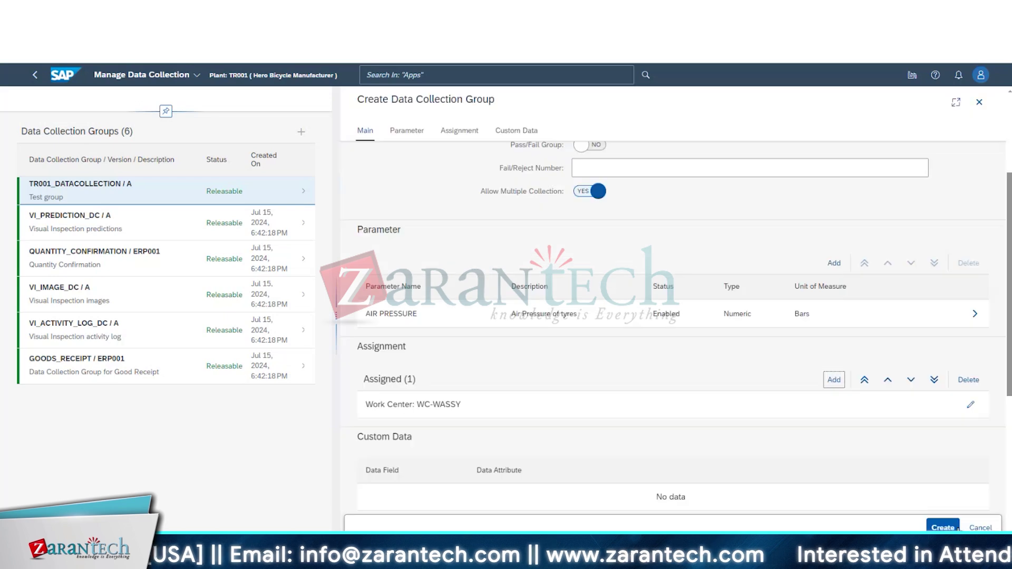
Step: Add a second assignment to the data collection group for the WC-PAINT work center
scroll(430, 443, down, 4)
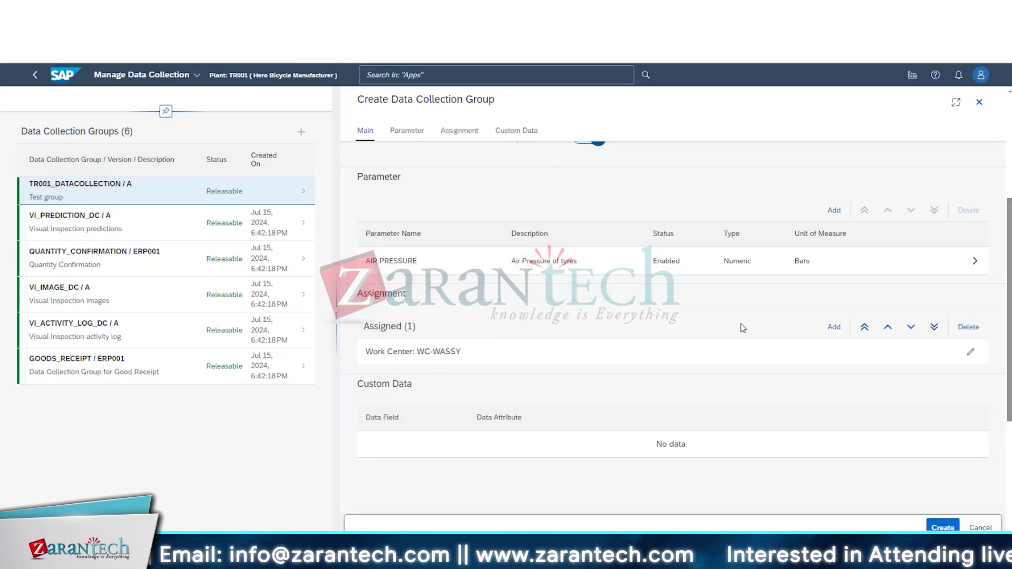
click(832, 328)
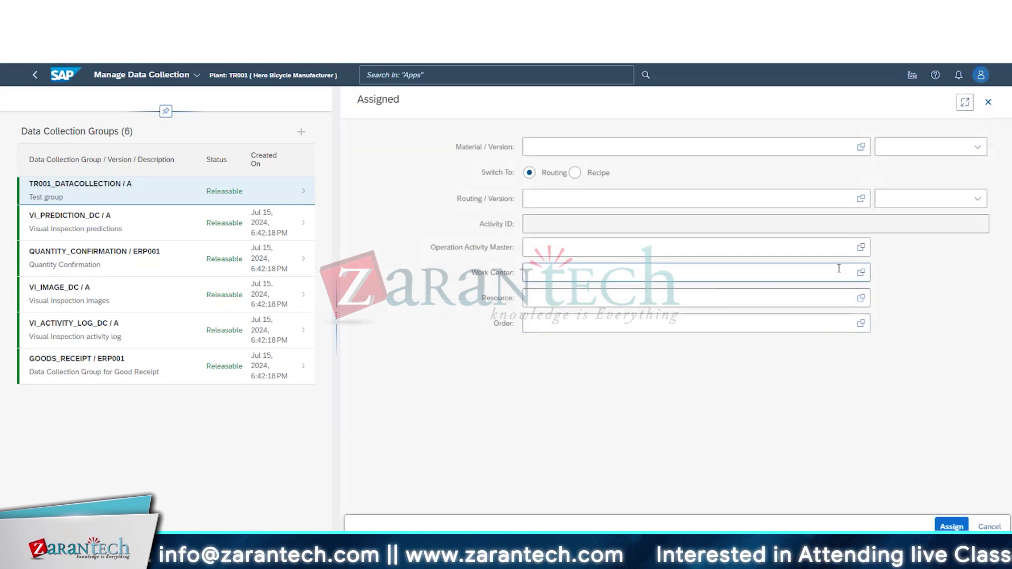
click(861, 273)
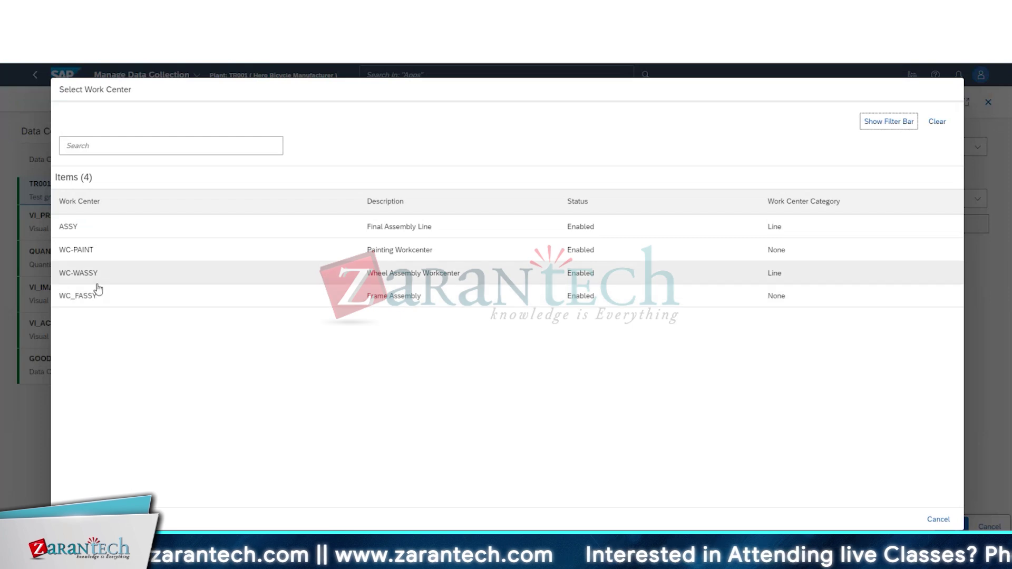
click(98, 287)
click(867, 275)
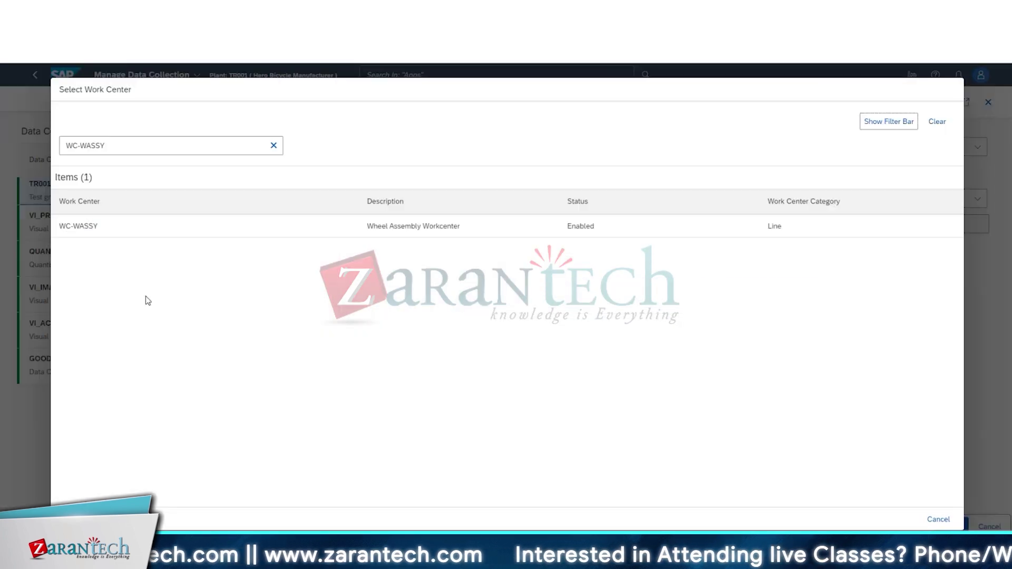
click(274, 145)
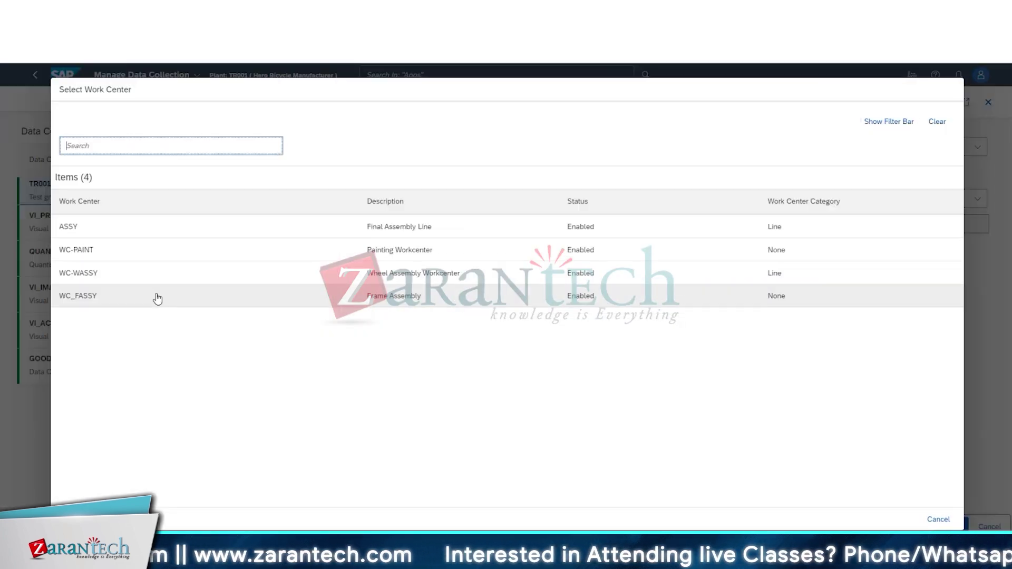
click(146, 255)
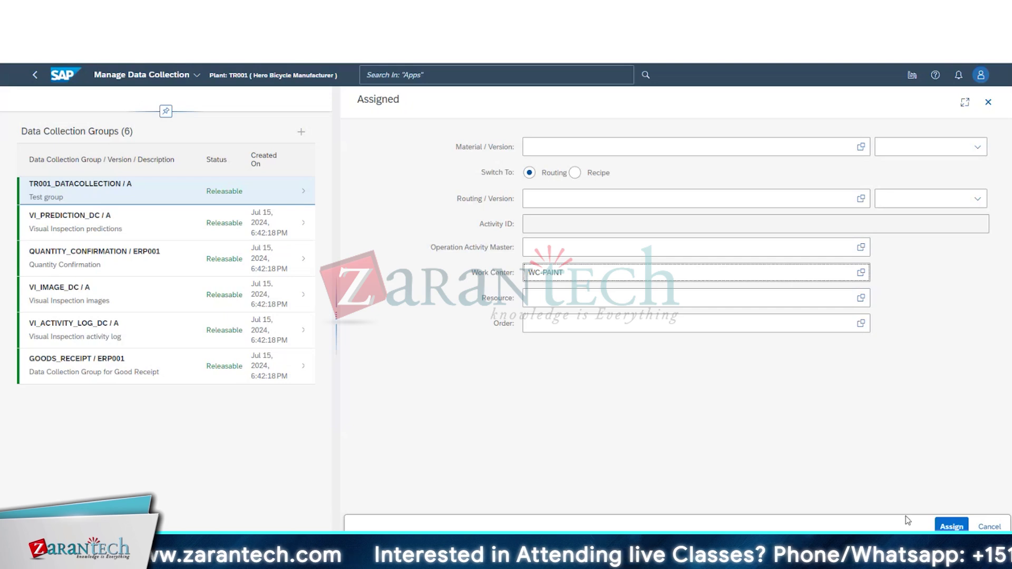
click(947, 527)
scroll(343, 422, down, 3)
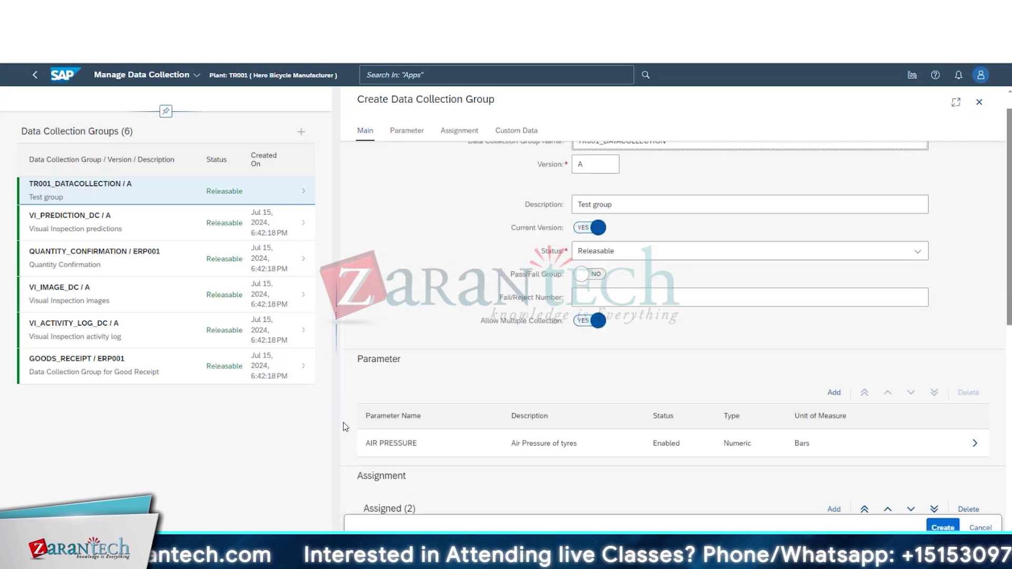
scroll(347, 402, down, 5)
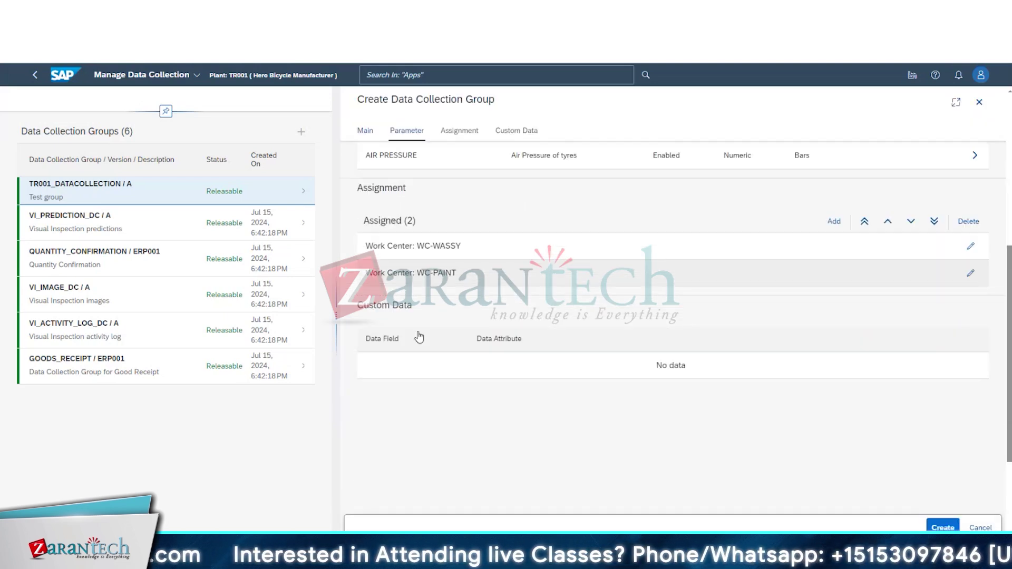
scroll(432, 364, up, 5)
scroll(438, 364, down, 2)
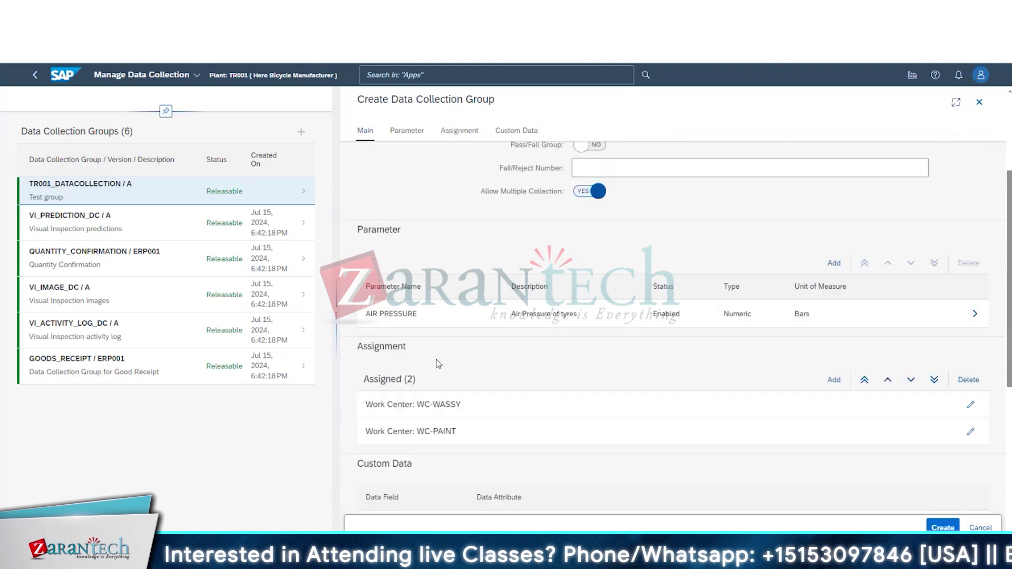
click(832, 267)
click(598, 206)
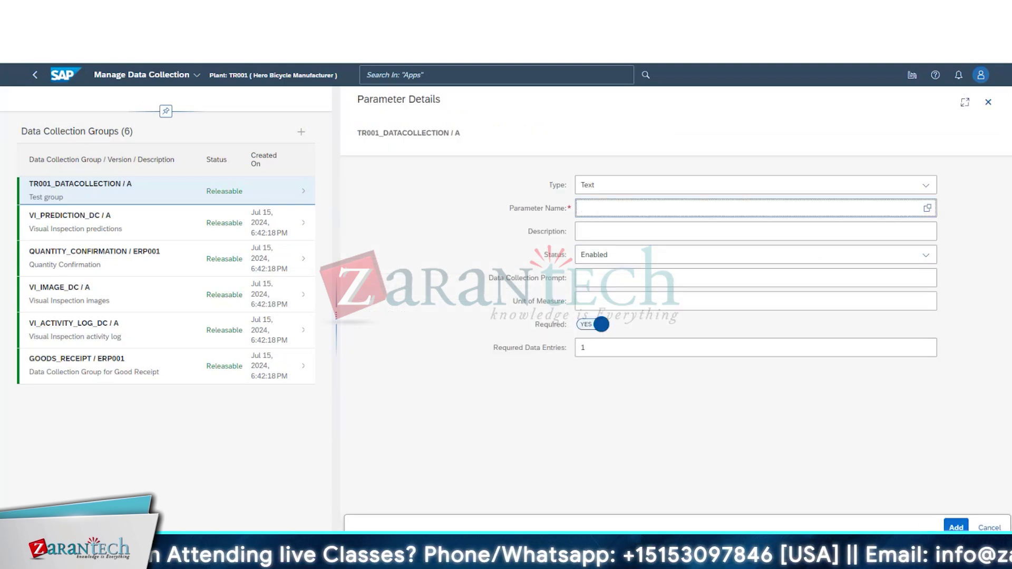
click(990, 528)
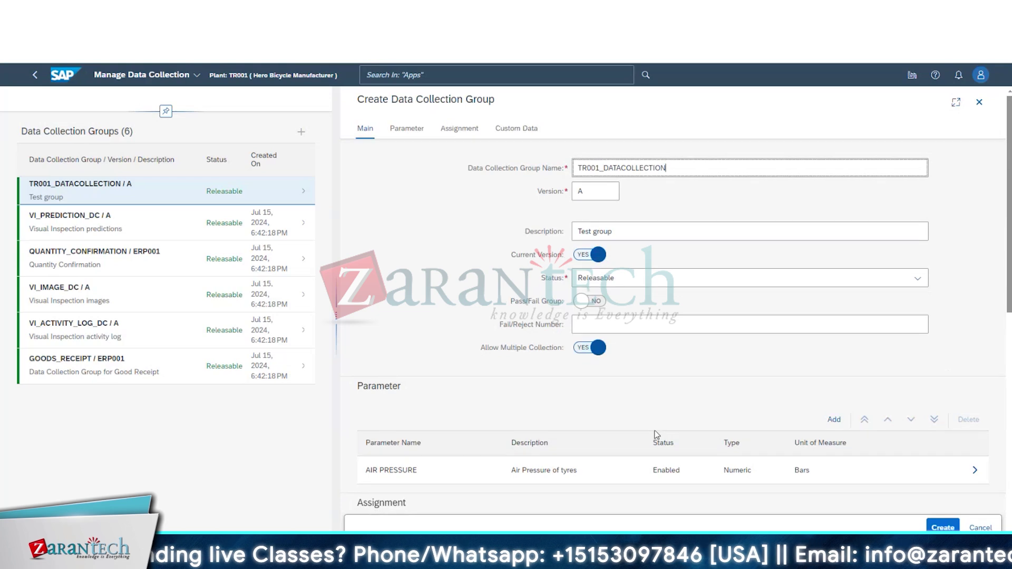
Step: Try a third assignment with work center ASSY, replace it with WC_FASSY, and discard the unsaved assignment
scroll(656, 435, down, 4)
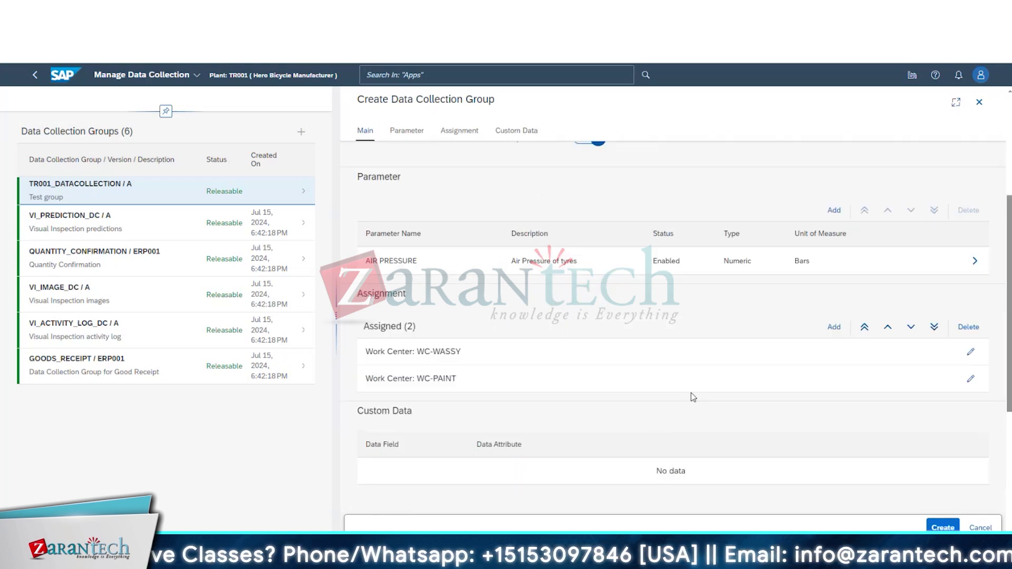
click(834, 326)
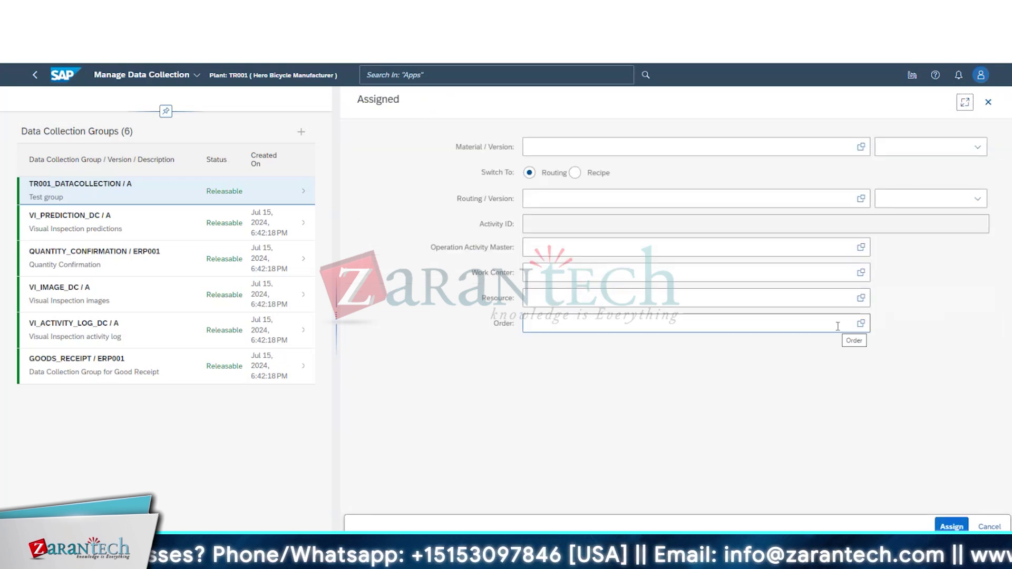
click(807, 255)
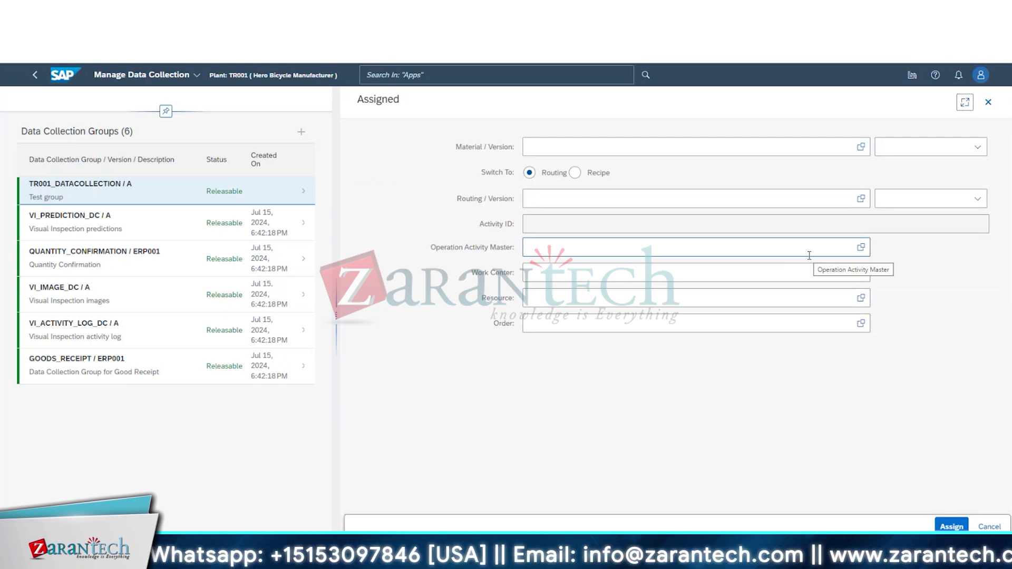
click(861, 273)
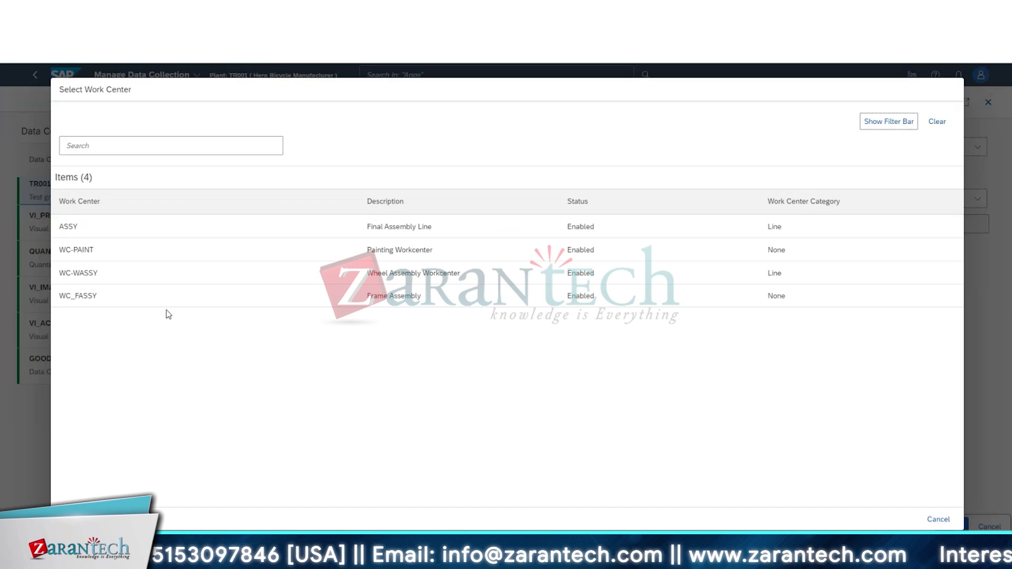
click(191, 233)
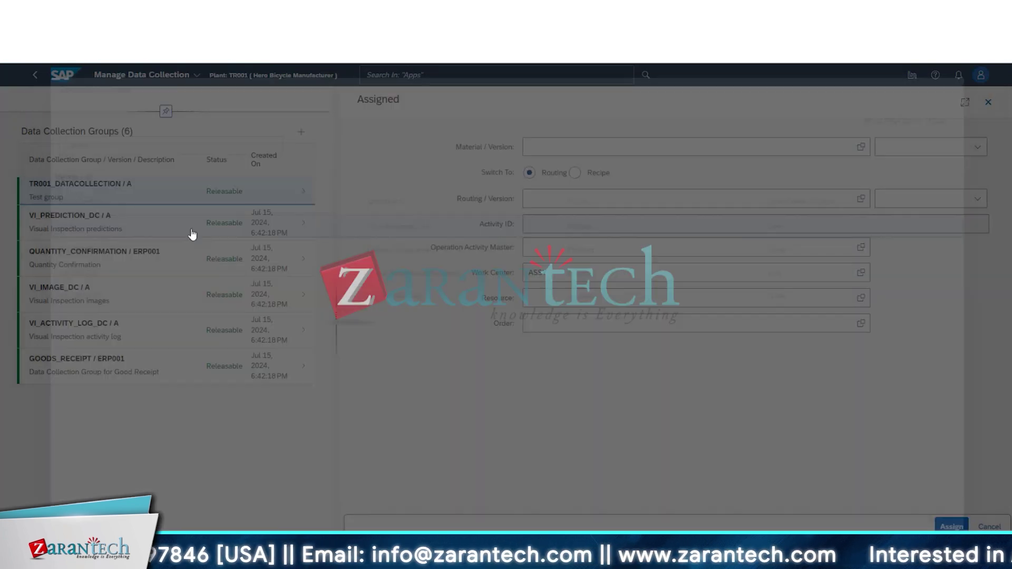
click(861, 272)
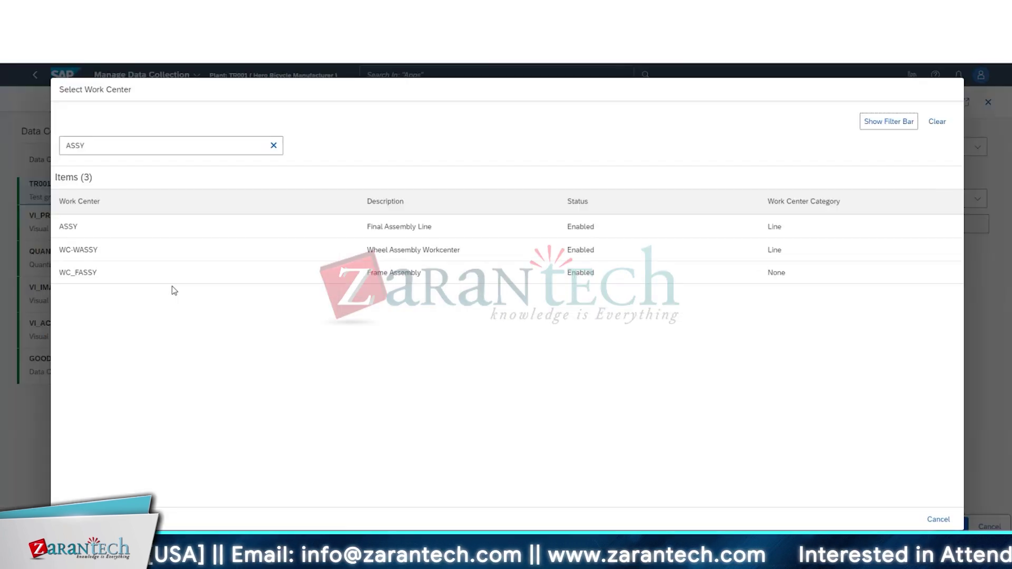
click(140, 279)
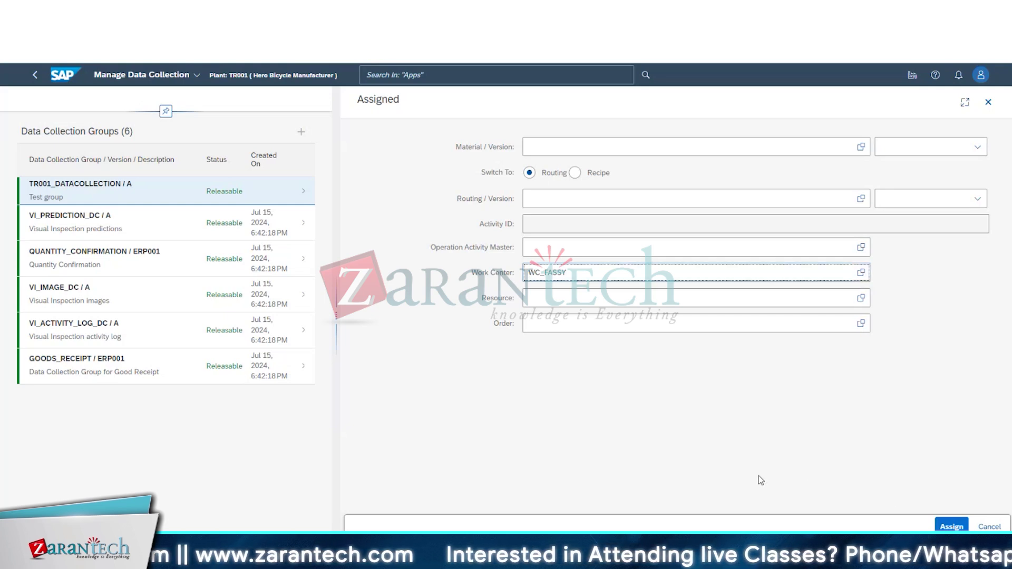
click(865, 271)
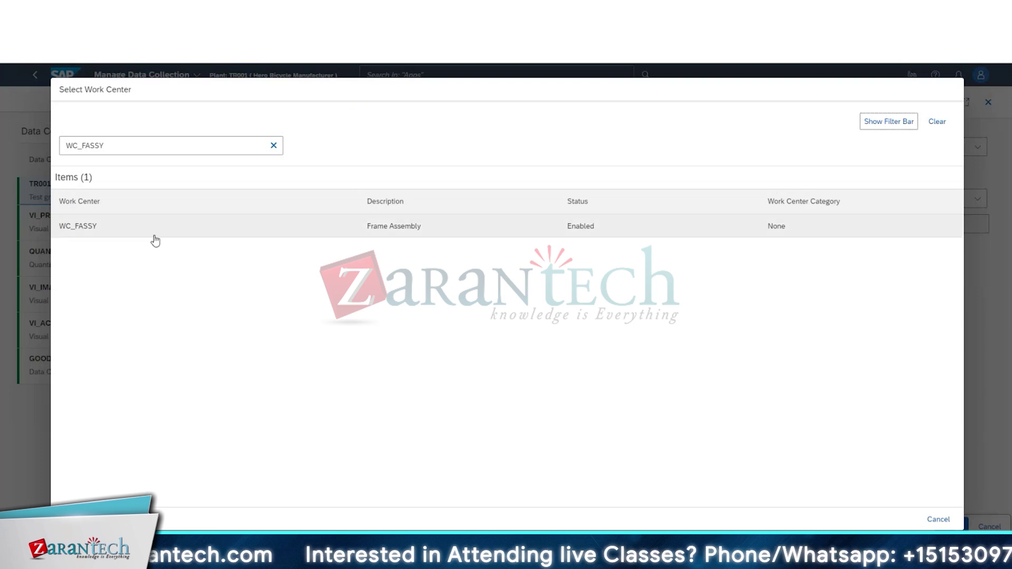
click(157, 241)
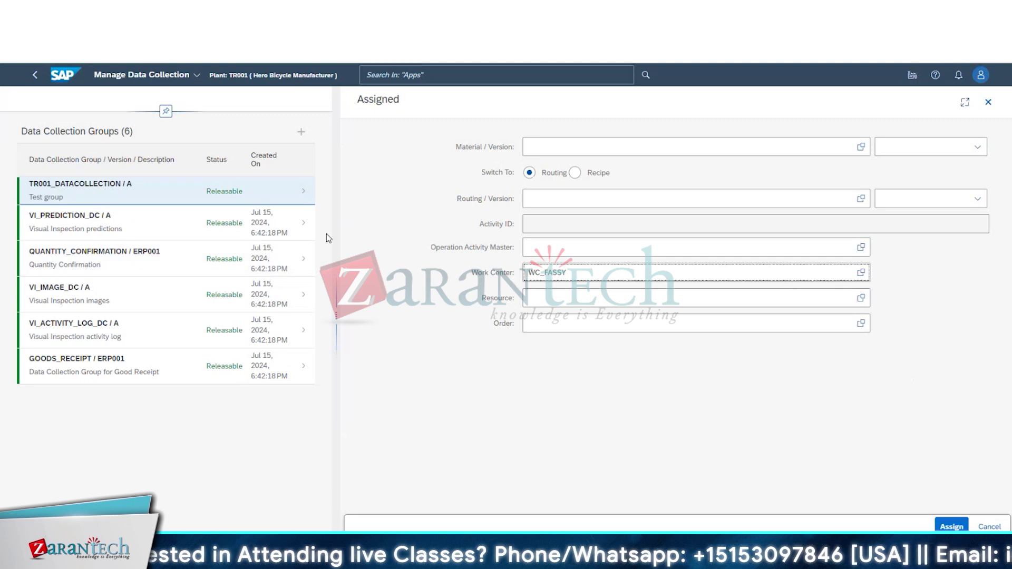
click(158, 295)
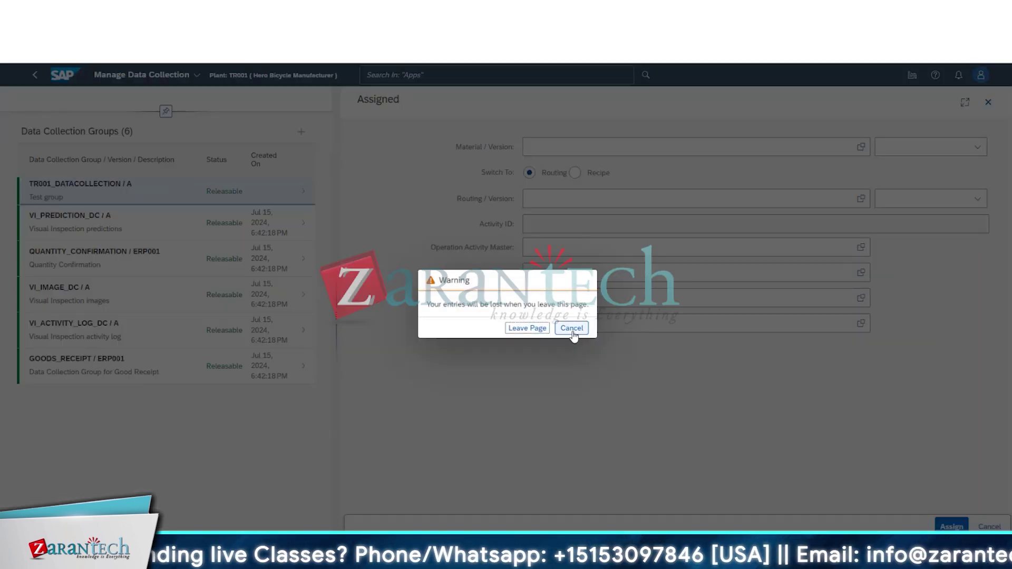
click(574, 329)
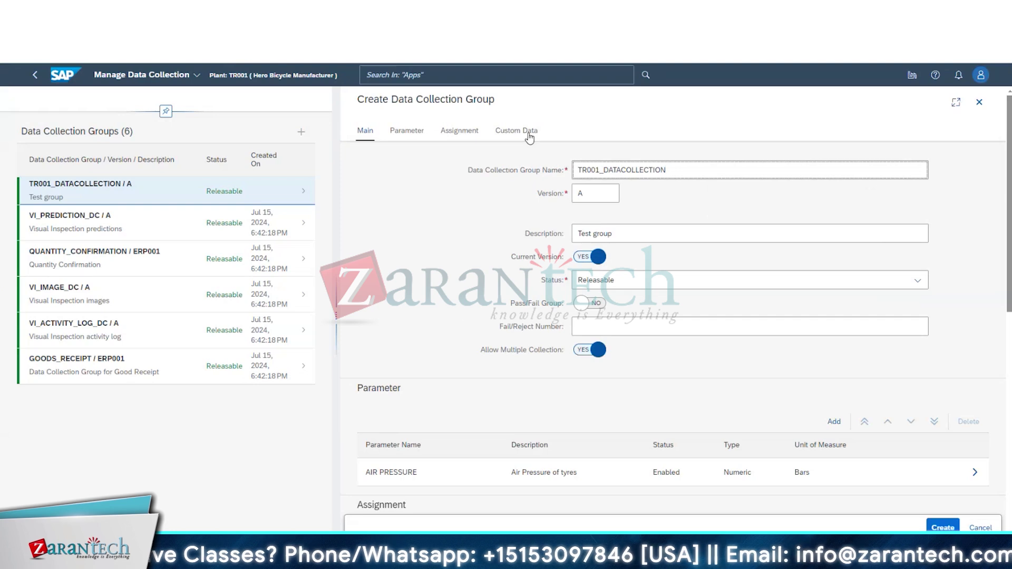
Step: Highlight the Assignment heading and open the SAP Digital Manufacturing REST API list on SAP Business Accelerator Hub in a new tab
scroll(501, 418, down, 3)
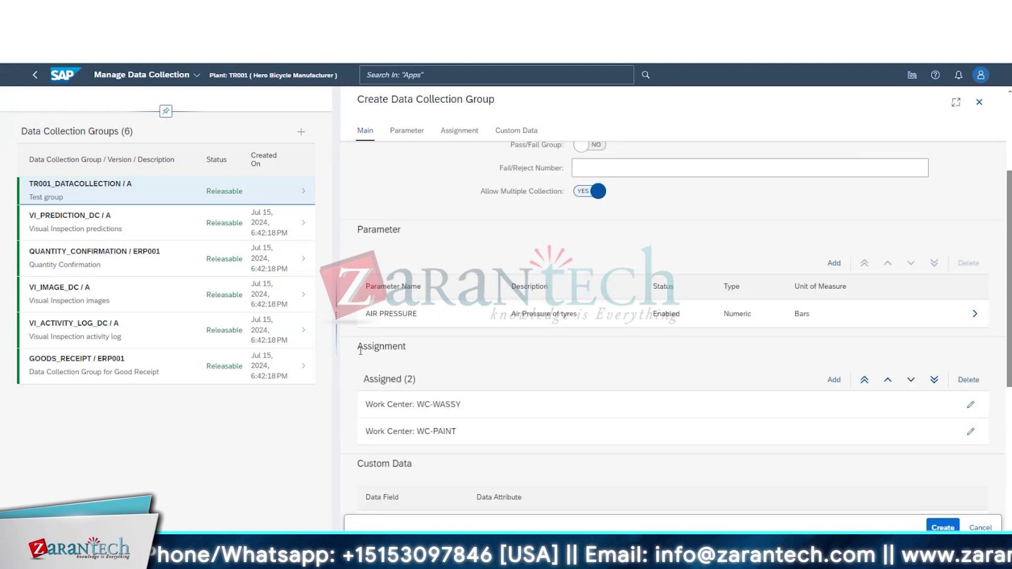
drag(360, 350, 431, 358)
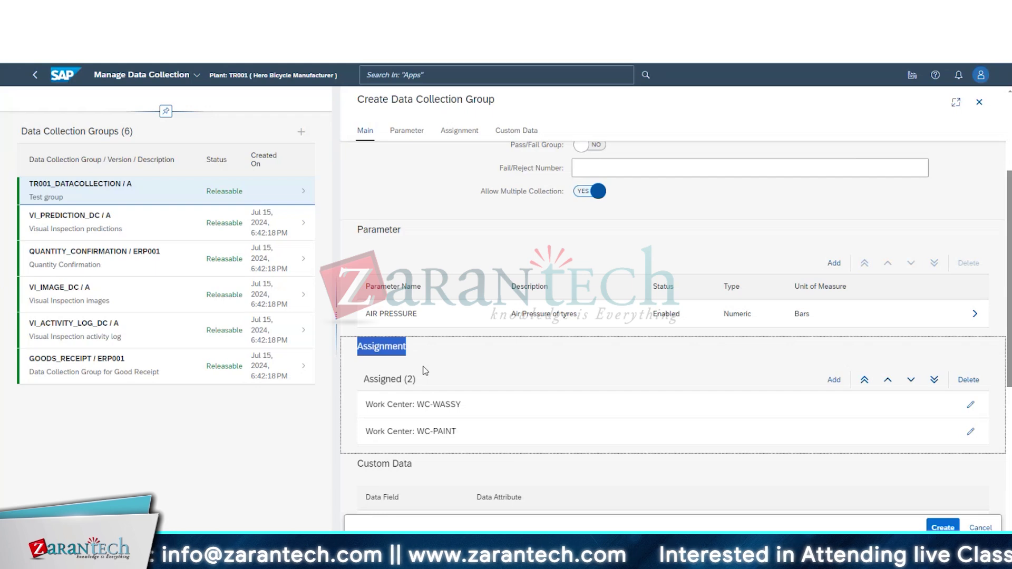
key(ctrl+t)
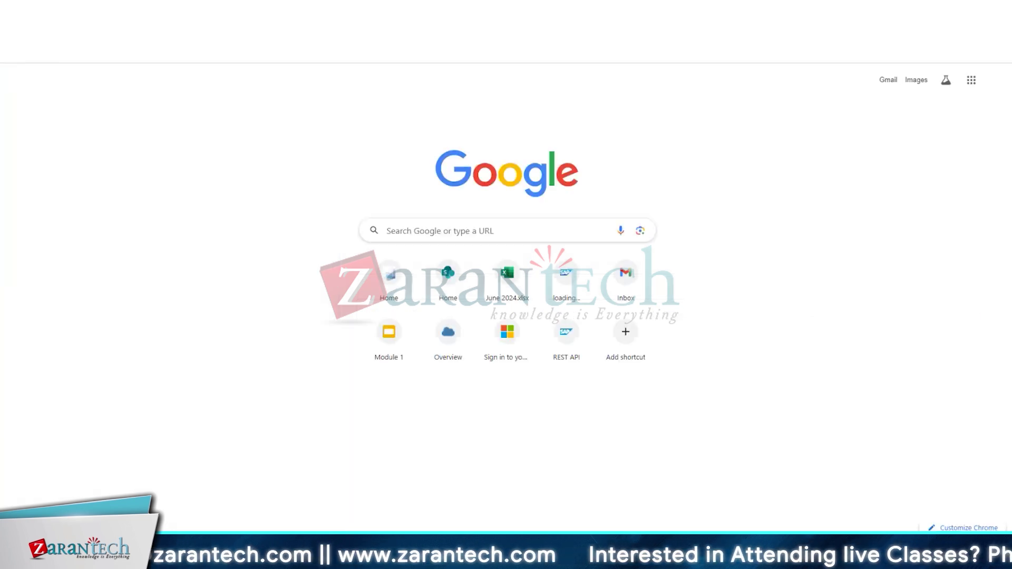
key(Down)
key(Down)
key(Return)
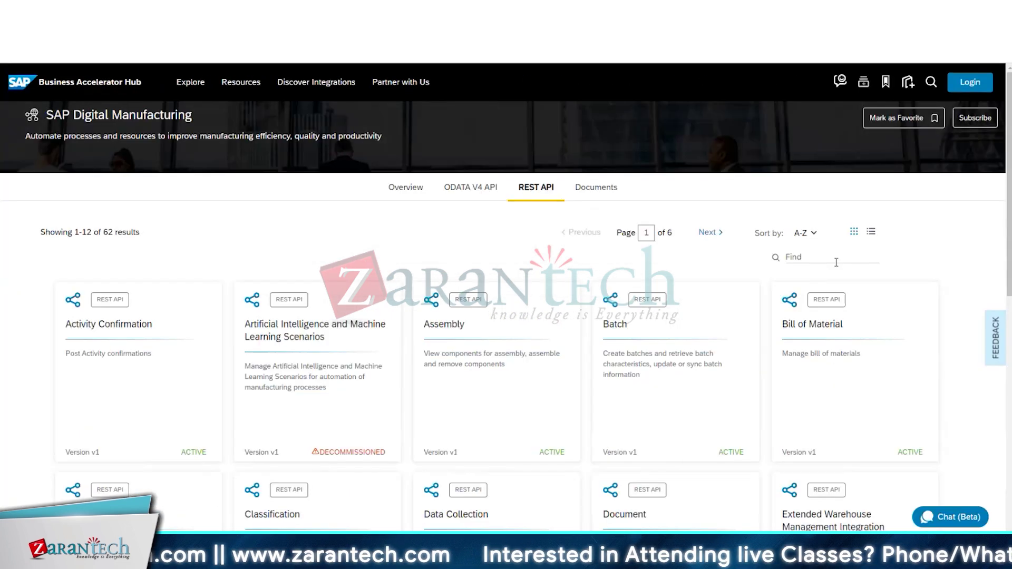
Step: Search the REST APIs for data collection and open the API reference of the Data Collection API
click(836, 262)
text(data collection)
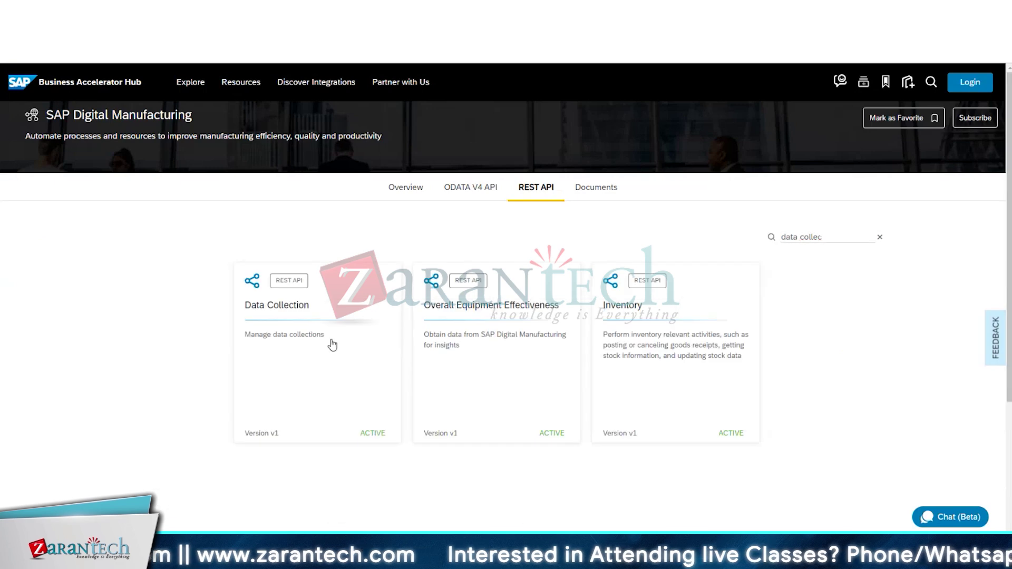
click(332, 343)
click(432, 189)
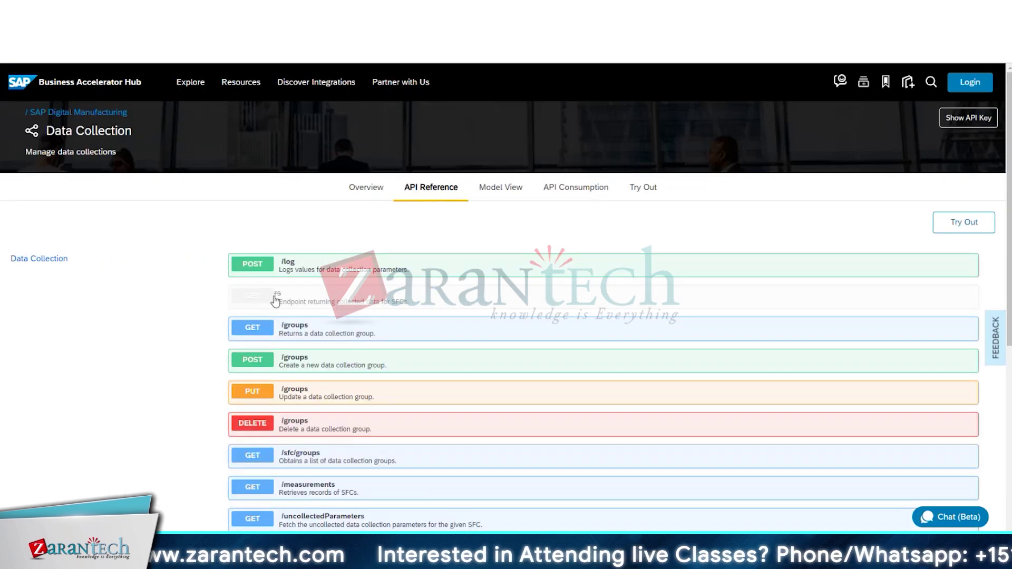
Step: Expand the PUT /groups endpoint and the DataCollectionGroupAttachedPoint model under attachedPoints
click(298, 404)
scroll(360, 404, down, 4)
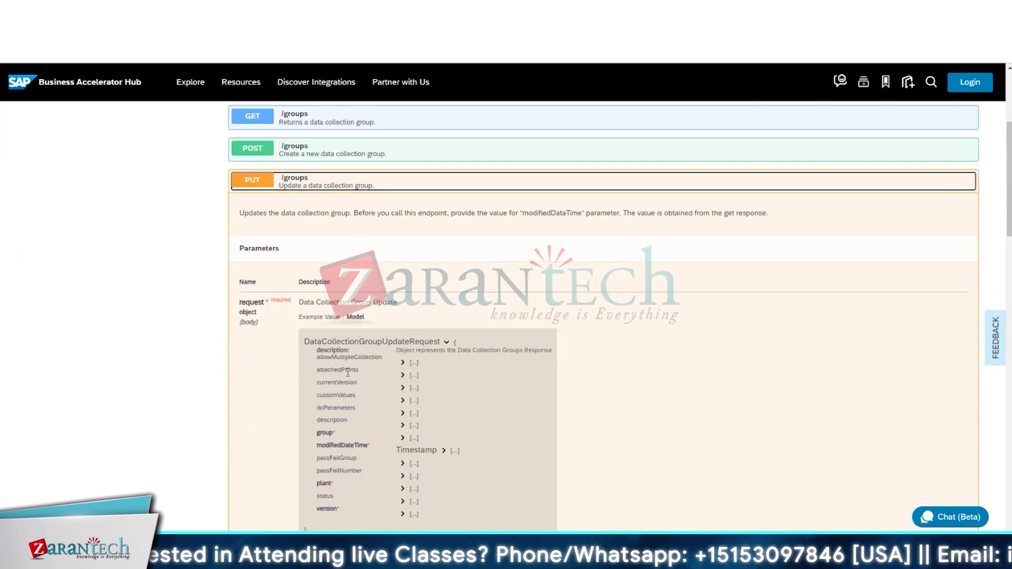
click(404, 376)
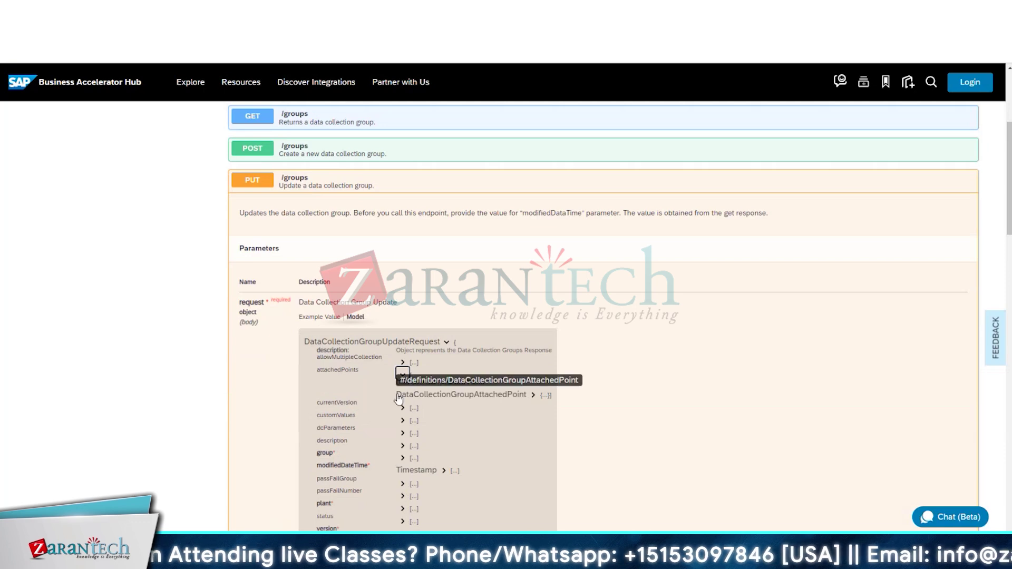
click(532, 396)
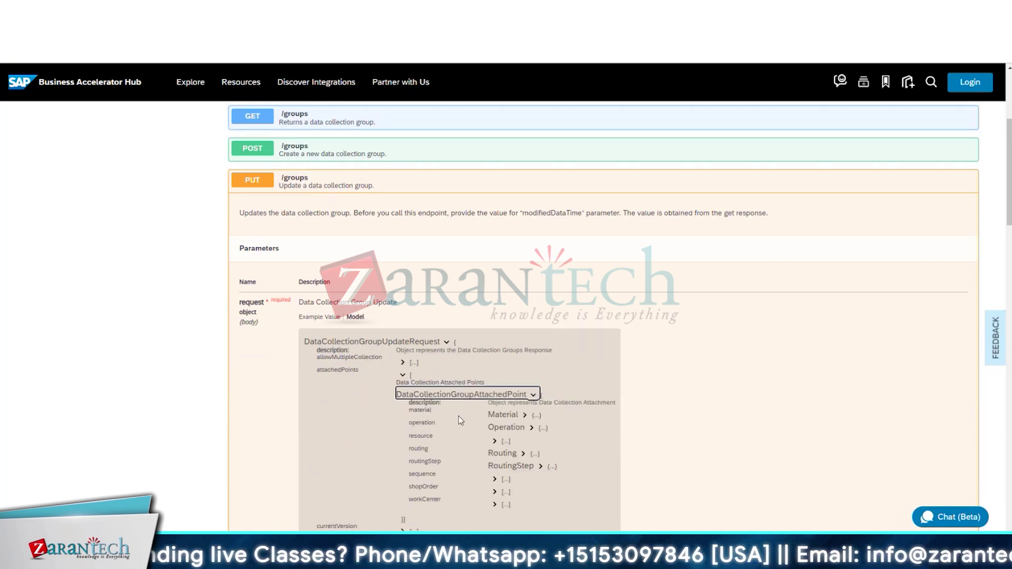
Step: Examine the PUT /groups note on the modifiedDataTime parameter, the fields of its update request model and its responses
scroll(365, 454, down, 1)
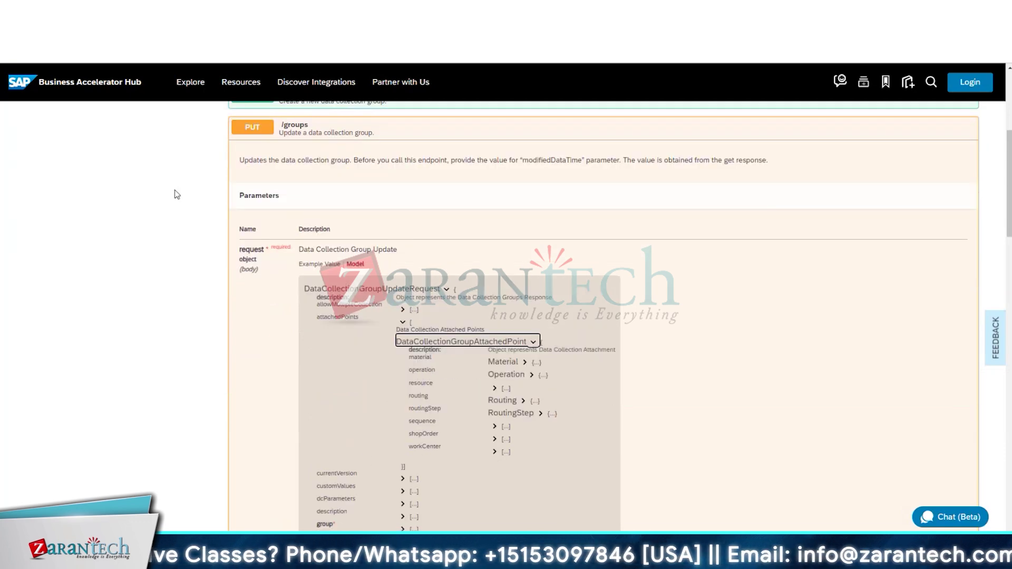
scroll(356, 337, up, 1)
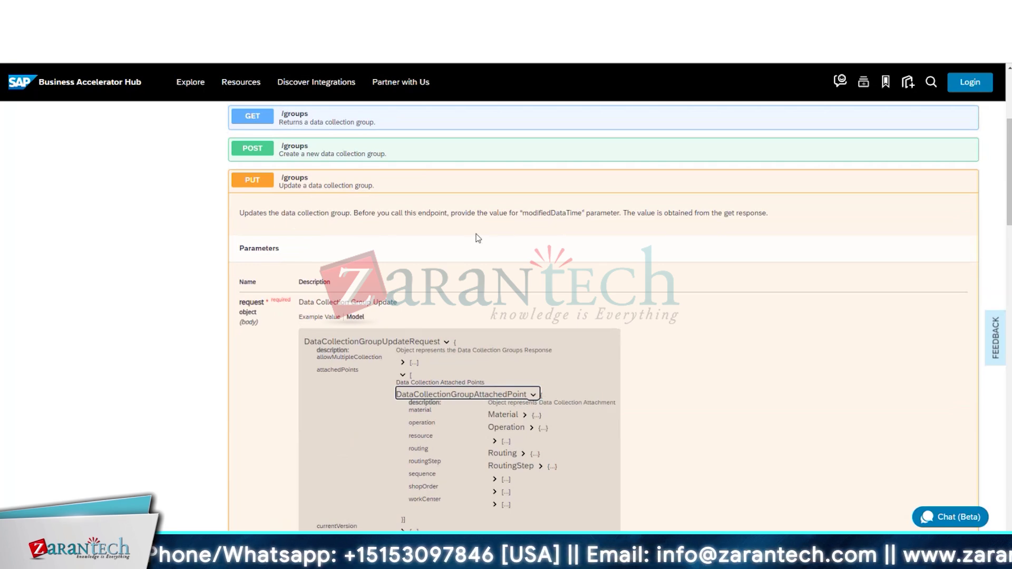
drag(523, 213, 589, 213)
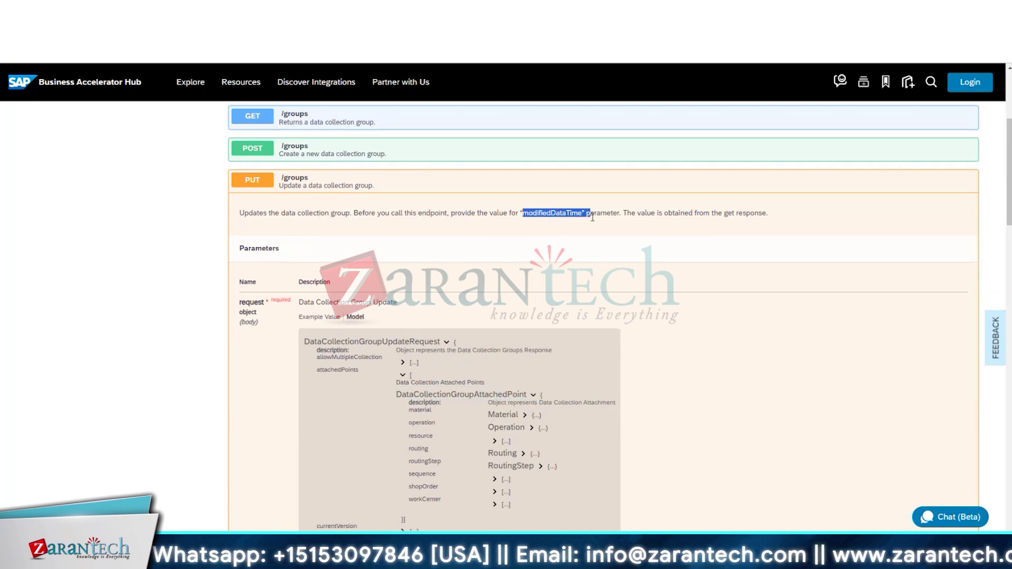
drag(684, 213, 773, 213)
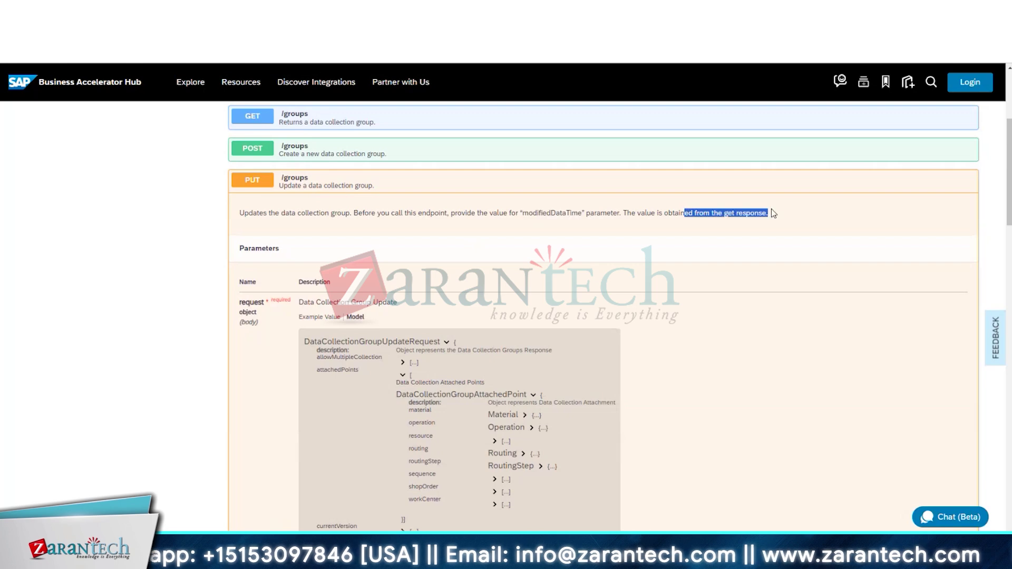
scroll(297, 294, down, 3)
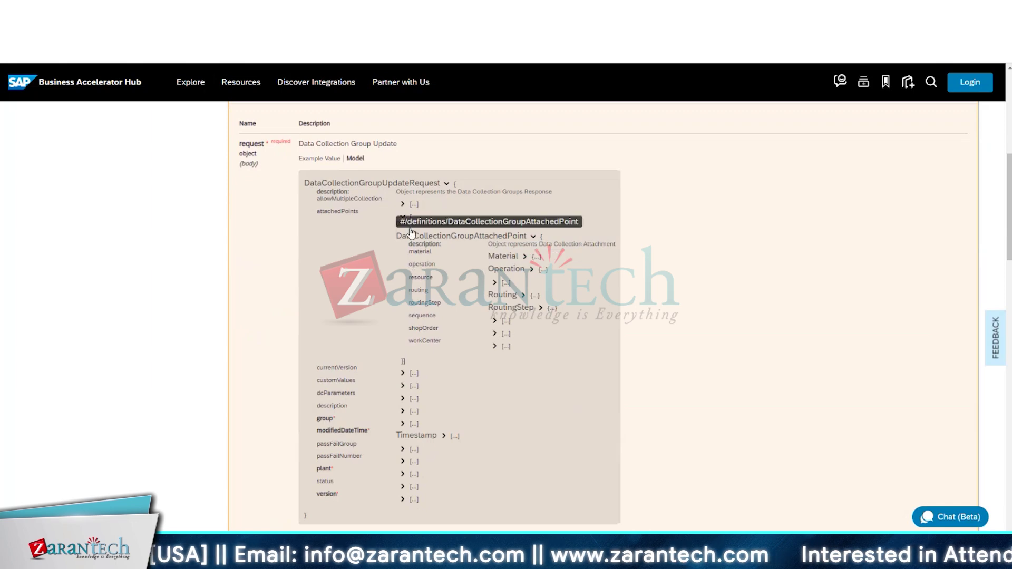
scroll(346, 285, up, 1)
scroll(345, 285, up, 3)
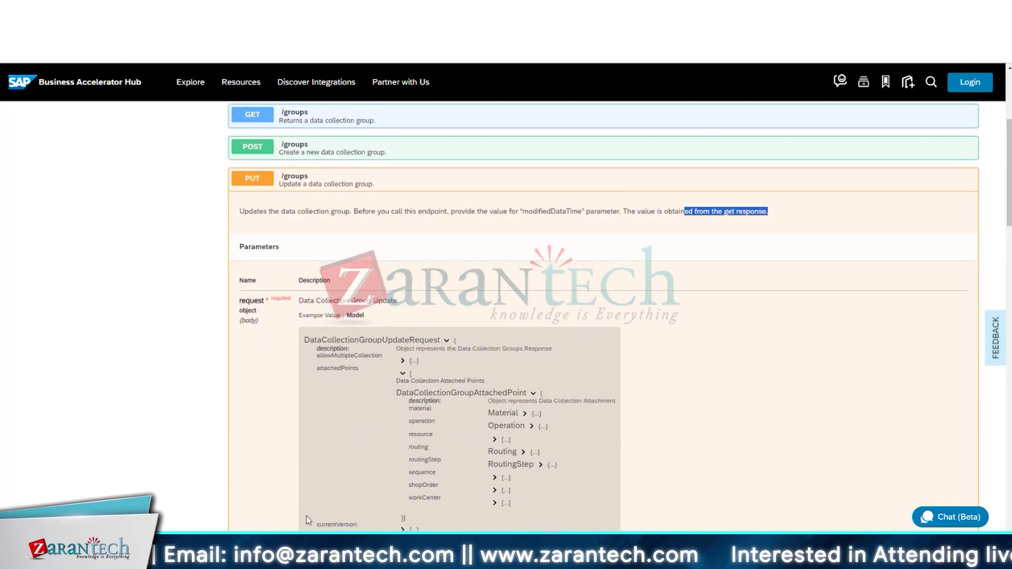
scroll(305, 517, down, 3)
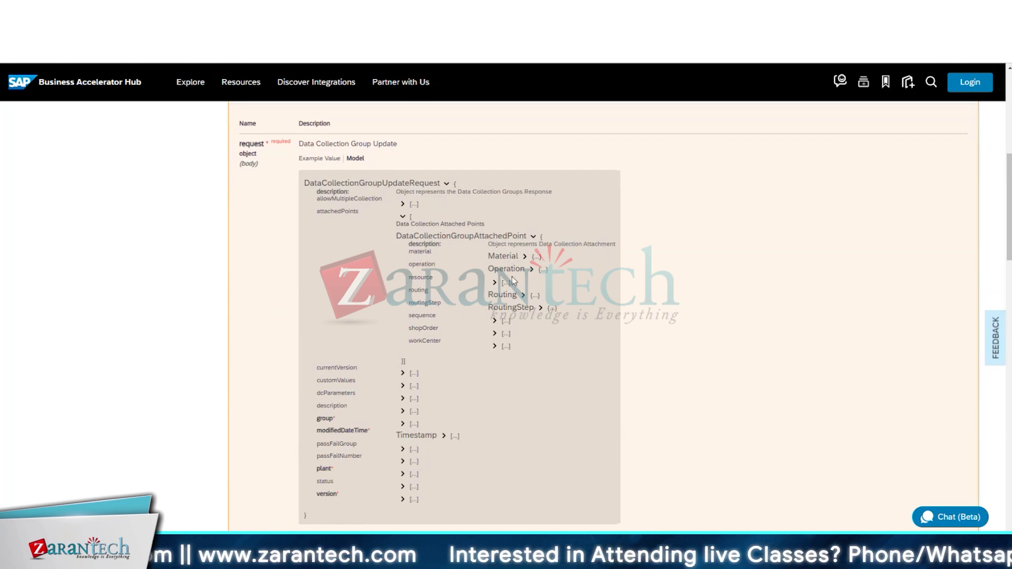
scroll(441, 329, down, 5)
scroll(441, 329, down, 5)
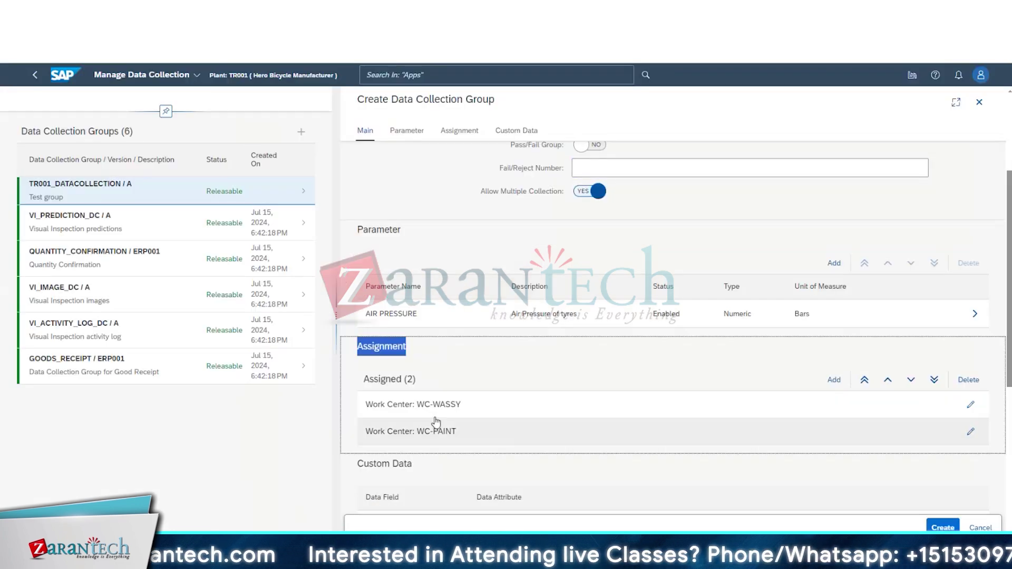
Step: Return to Manage Data Collection and examine the group's Custom Data section alongside the PUT /groups models on SAP Business Accelerator Hub
scroll(517, 421, down, 3)
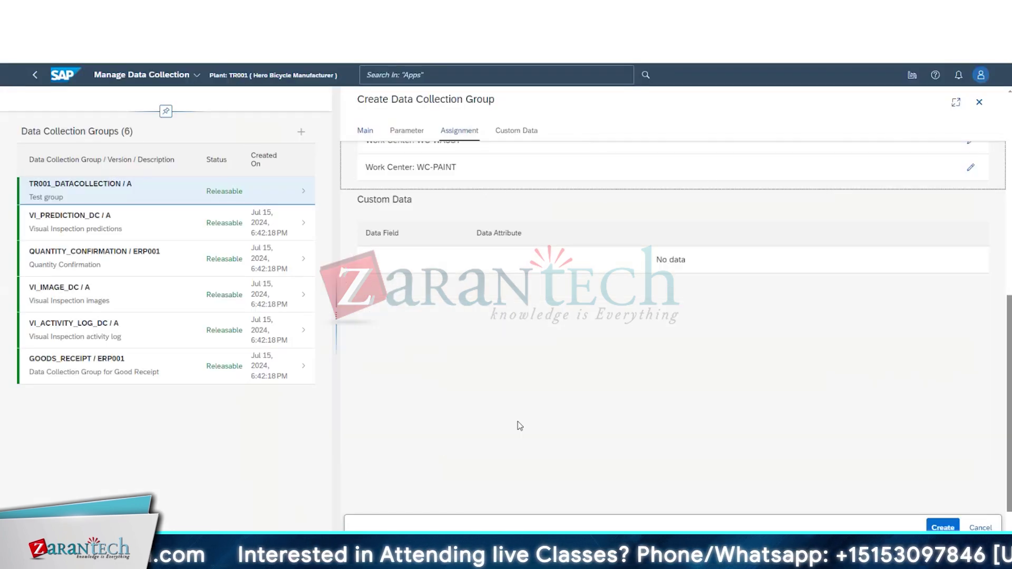
click(549, 328)
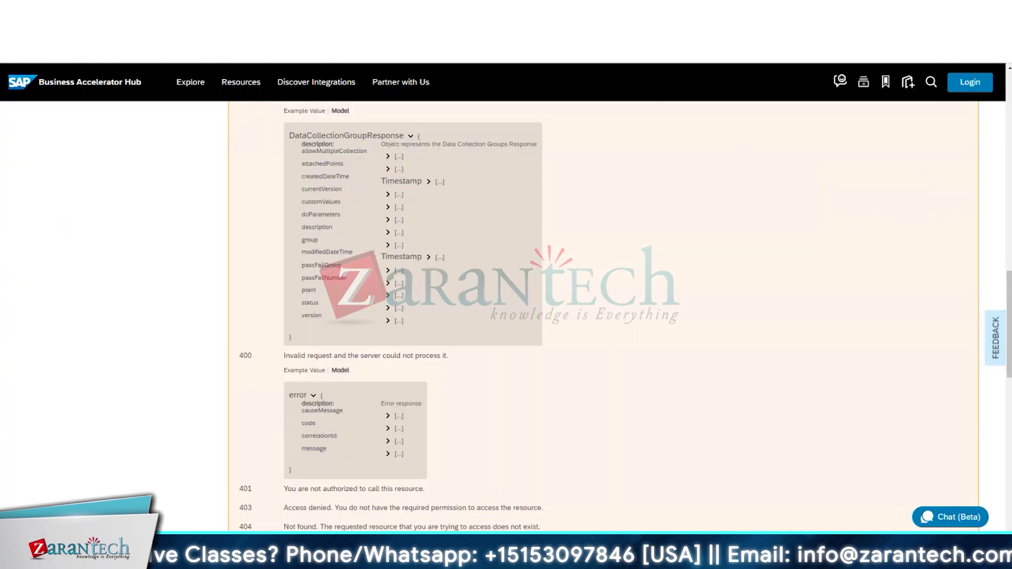
scroll(347, 343, up, 6)
scroll(347, 343, down, 6)
scroll(347, 343, up, 8)
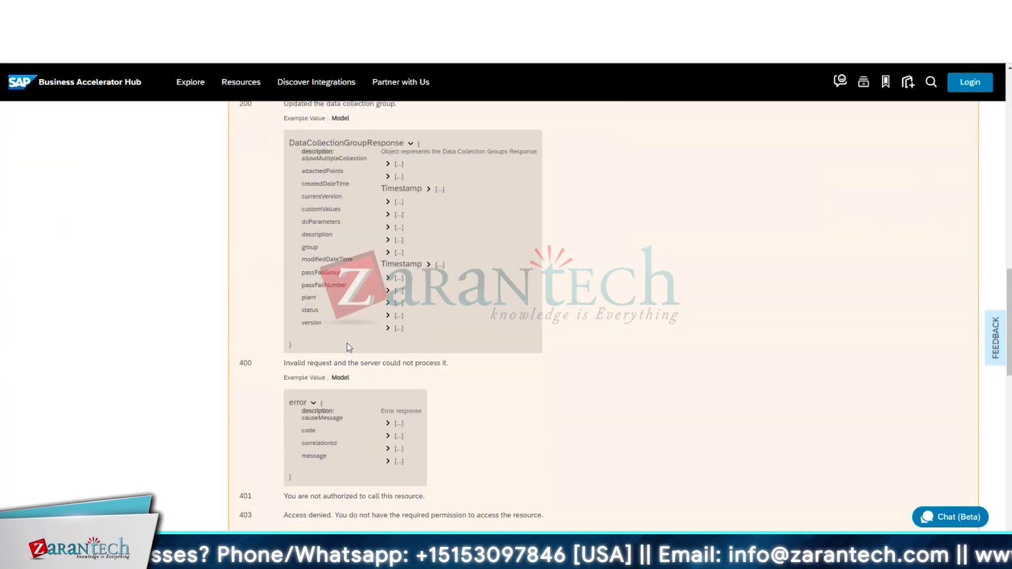
scroll(347, 343, up, 15)
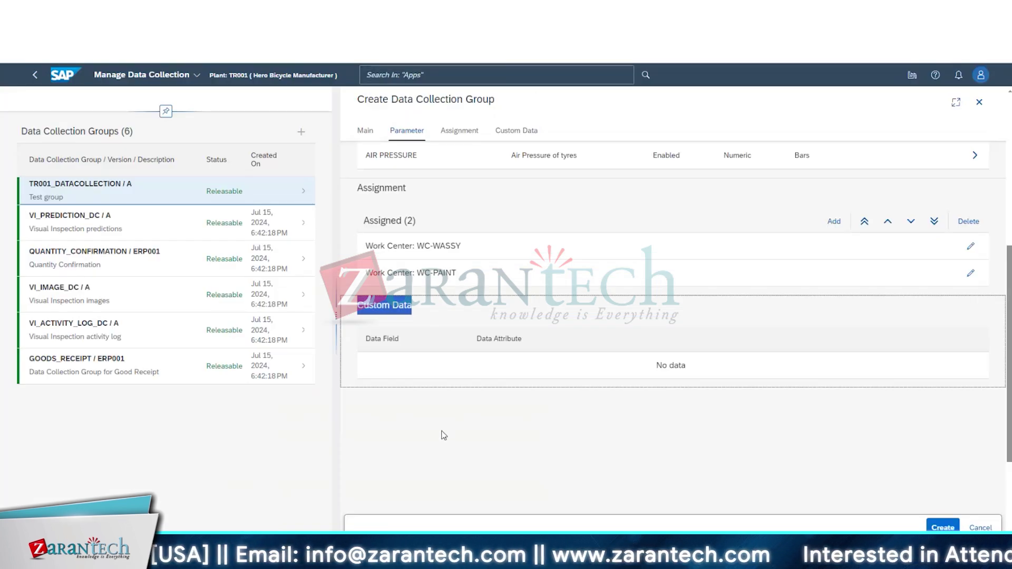
scroll(620, 372, down, 2)
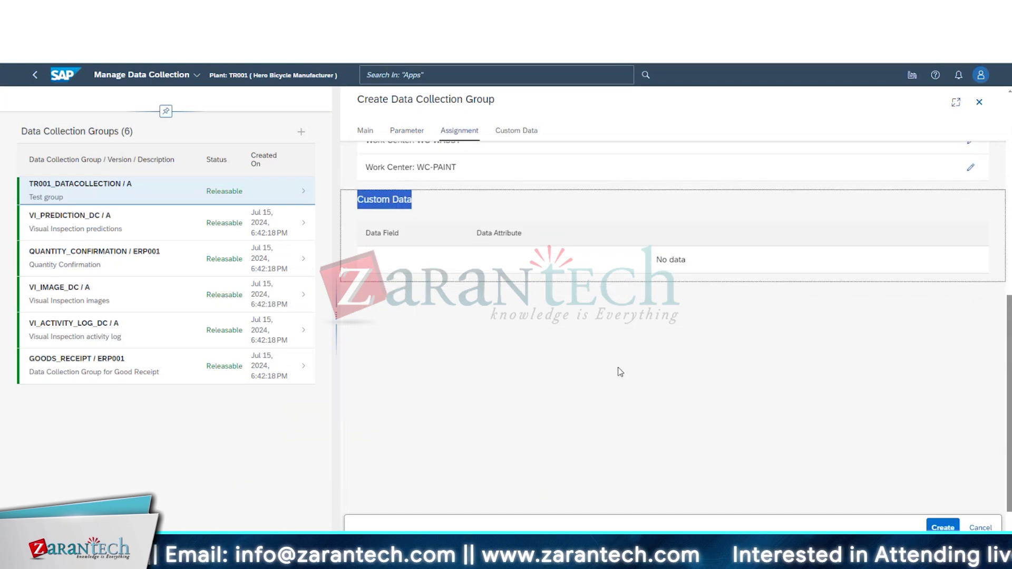
Step: Switch to SAP Business Accelerator Hub and examine the attached points and other fields in the PUT /groups update request model
scroll(620, 372, up, 5)
key(ctrl+Tab)
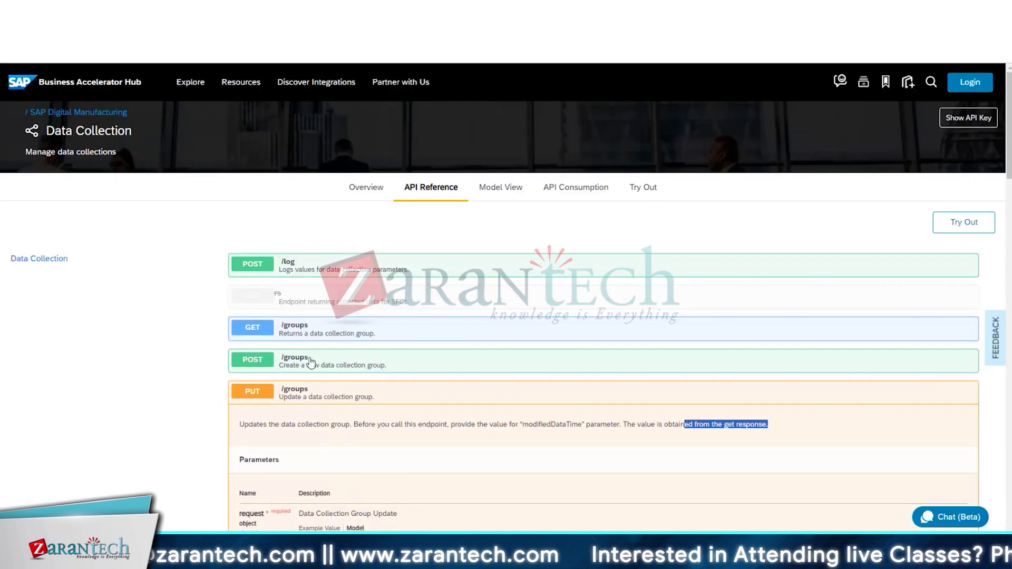
scroll(311, 363, down, 3)
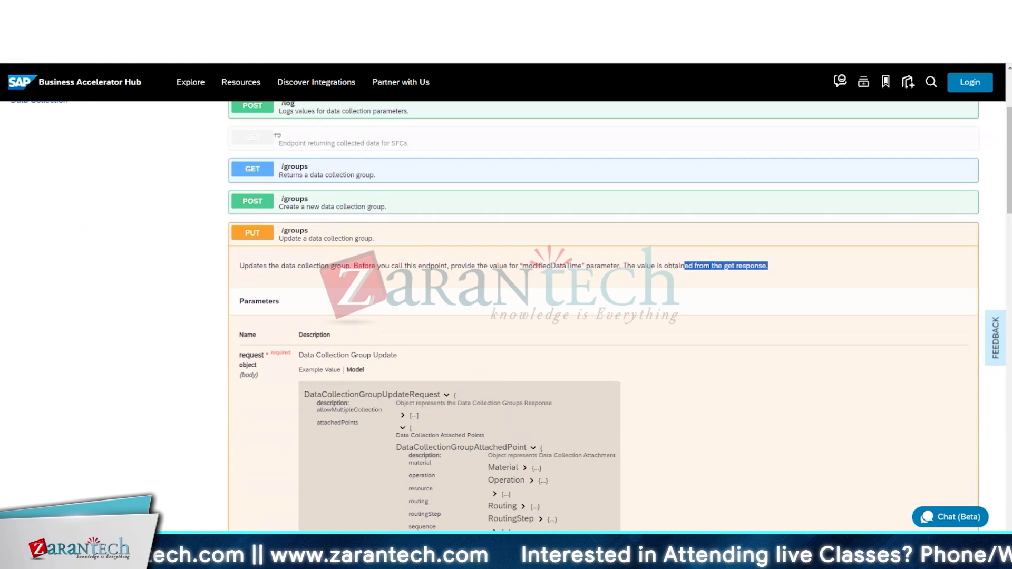
scroll(389, 507, down, 2)
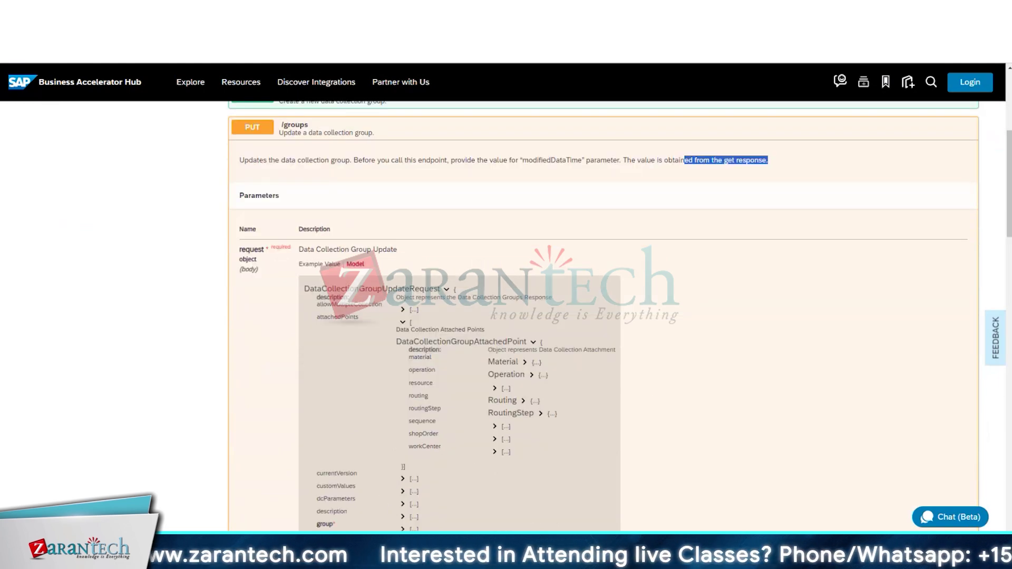
Step: Return to Manage Data Collection and create the TR001_DATACOLLECTION group with its parameter and work center assignments
key(alt+Tab)
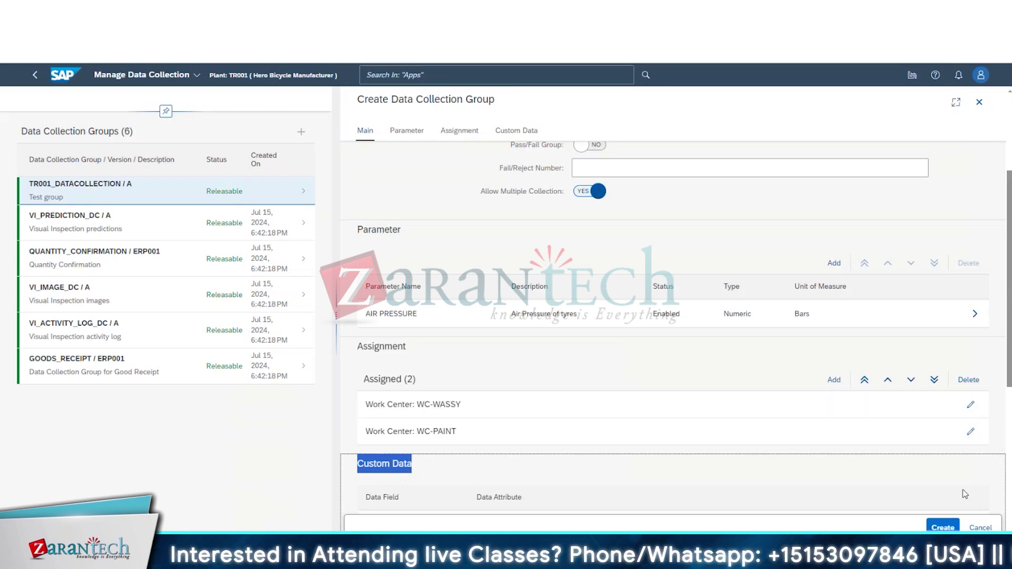
scroll(780, 456, down, 1)
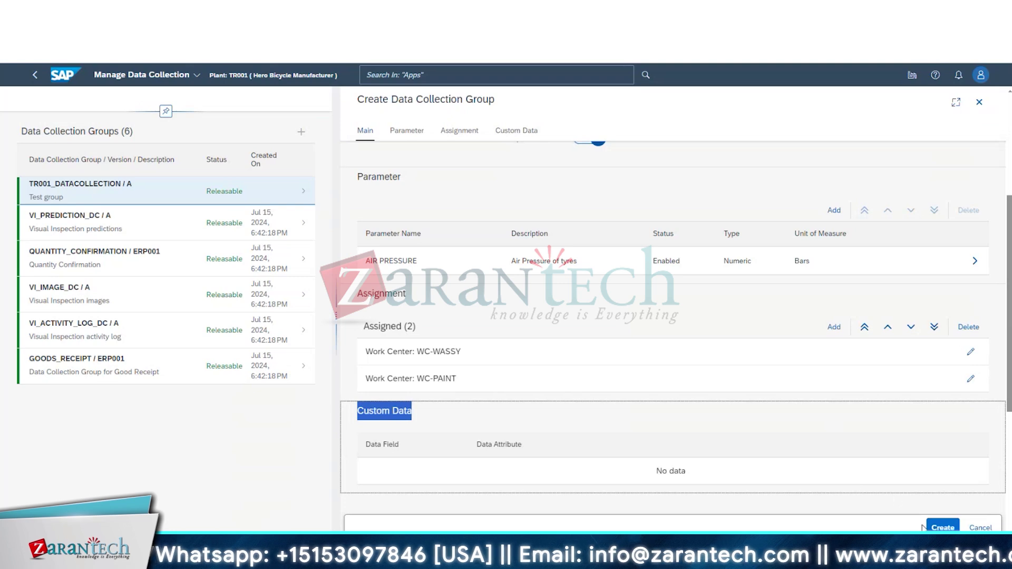
click(942, 528)
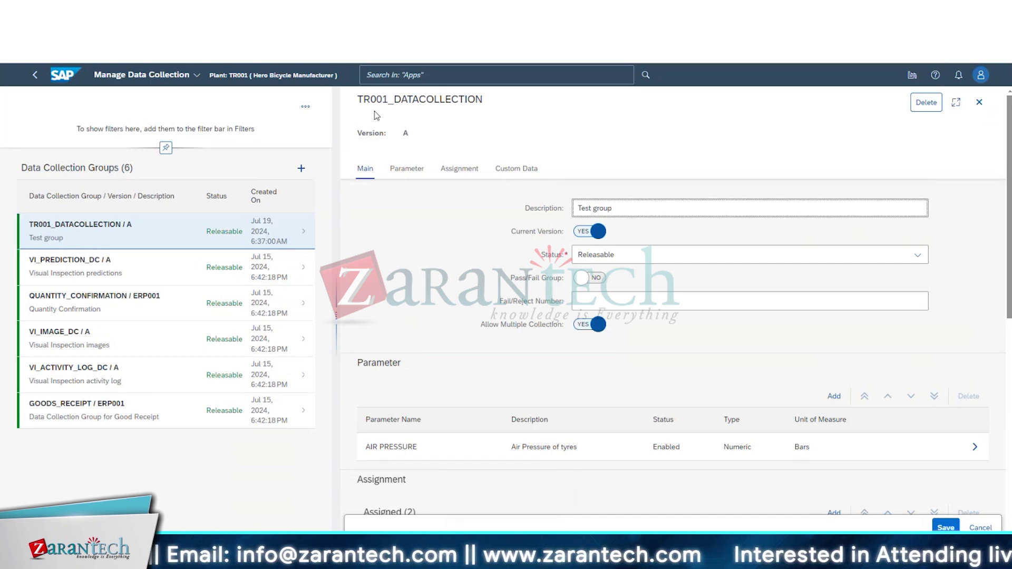
Step: Review the name, AIR PRESSURE parameter and assigned work centers of the TR001_DATACOLLECTION group
drag(368, 98, 490, 103)
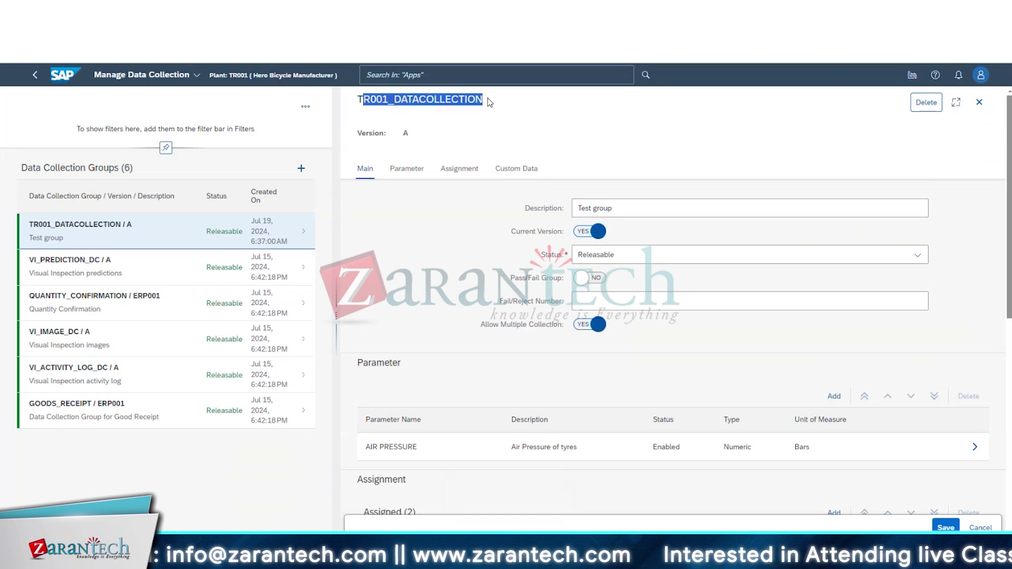
scroll(490, 211, down, 2)
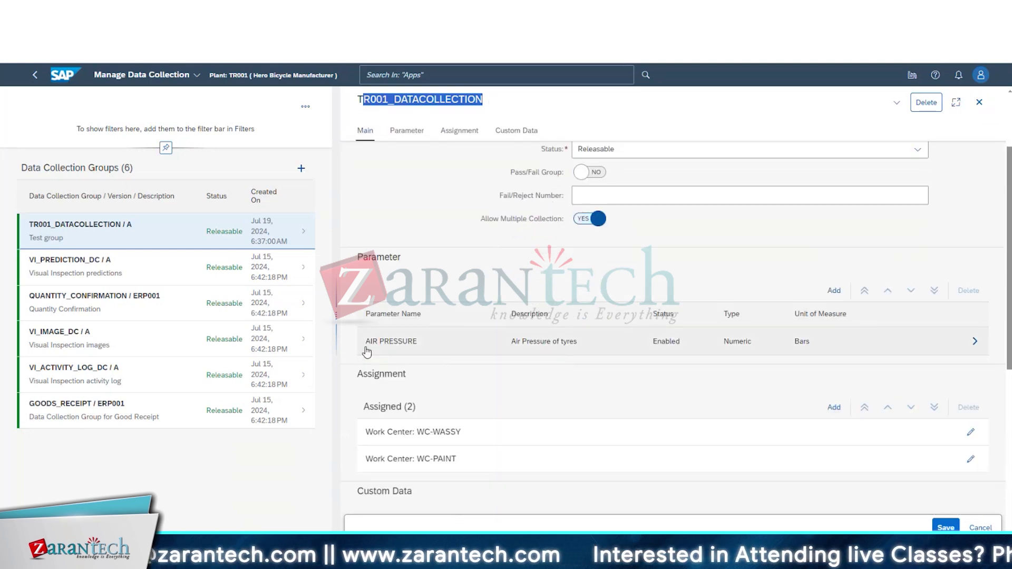
drag(363, 349, 713, 366)
scroll(599, 403, down, 3)
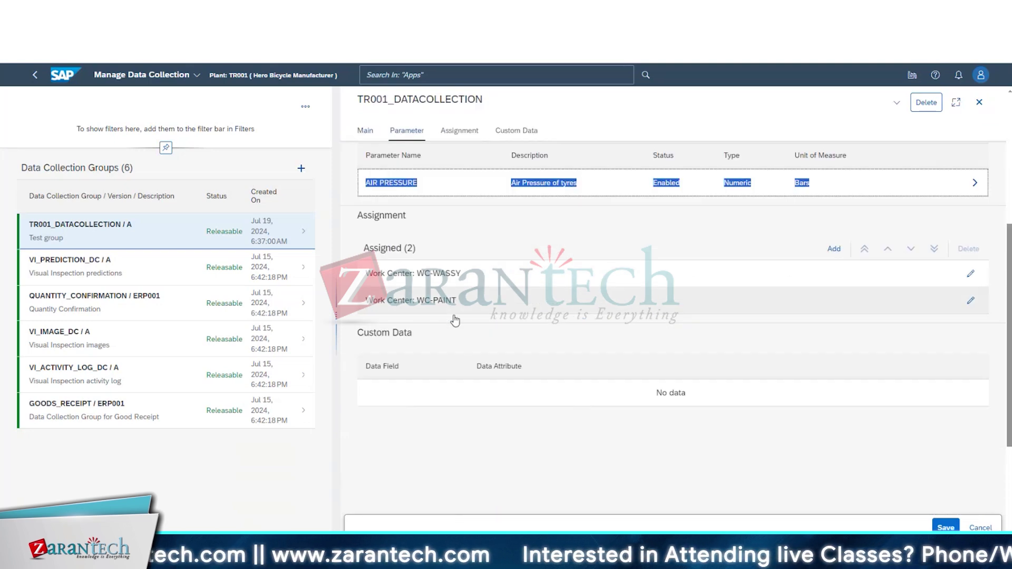
Step: Start a new Text parameter in the group, with WHEEL TRUENESS as both its name and description
scroll(524, 389, up, 4)
click(835, 345)
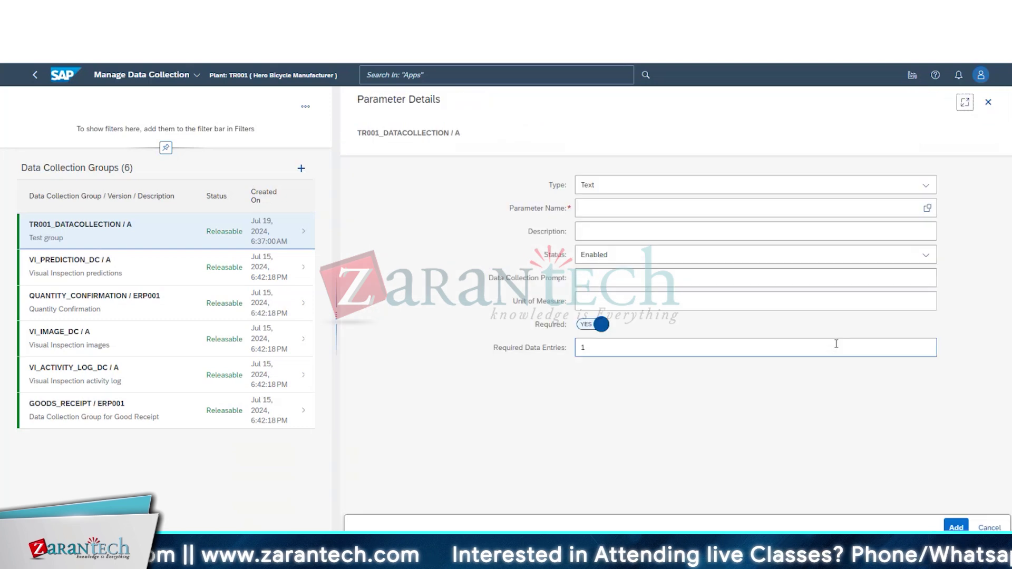
click(606, 187)
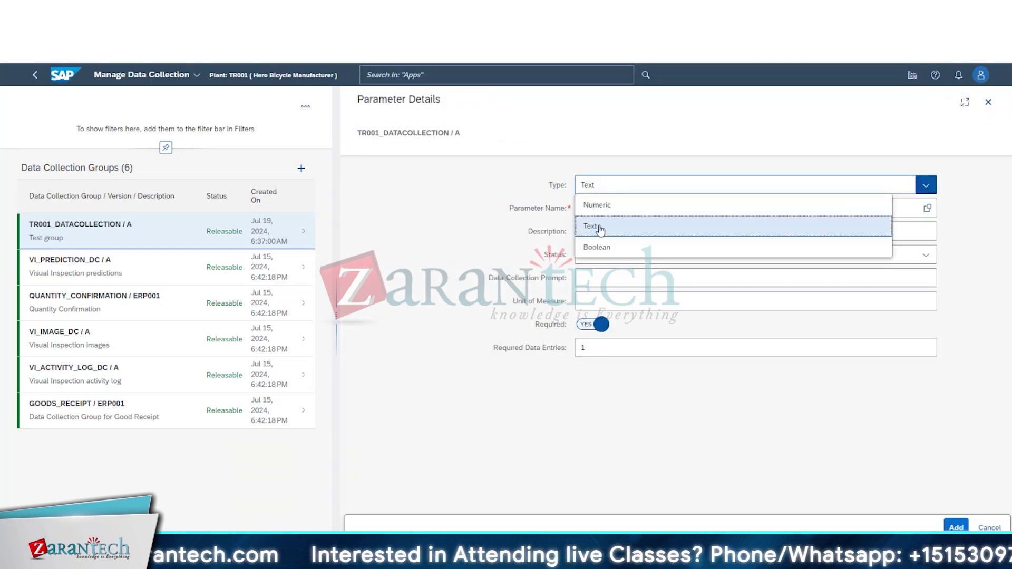
click(601, 227)
click(600, 213)
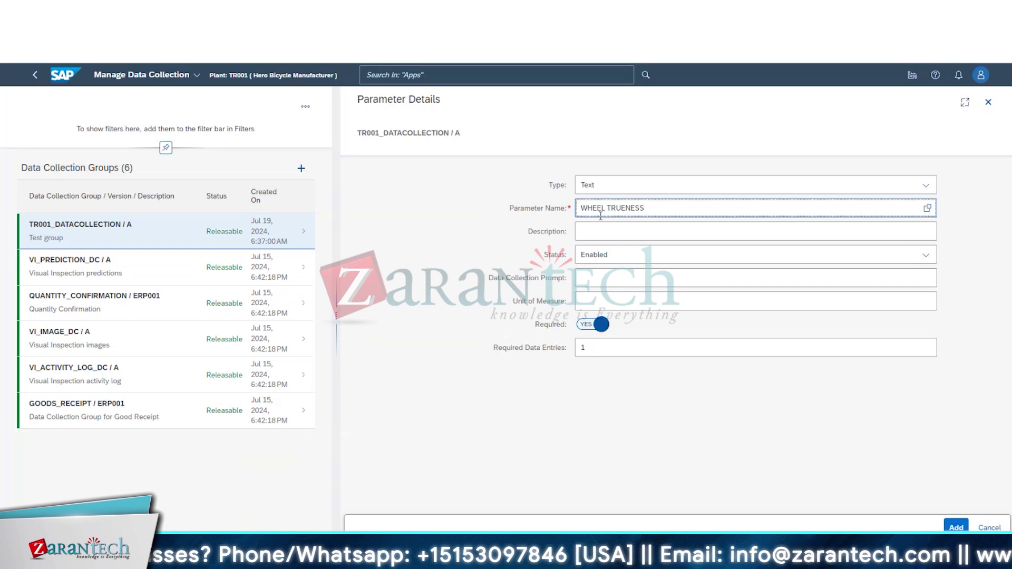
drag(657, 214, 551, 208)
key(ctrl+c)
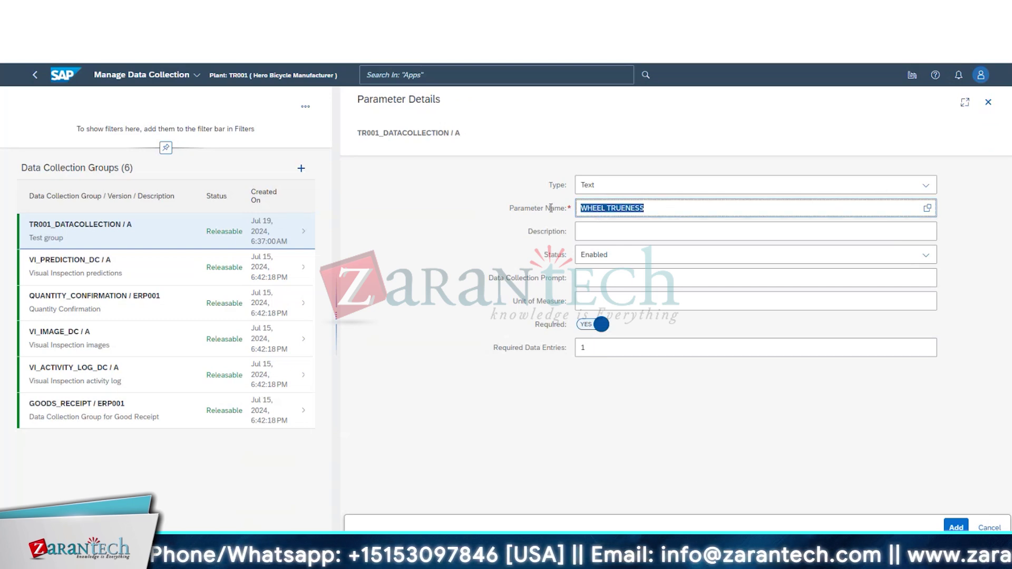
click(600, 228)
key(ctrl+v)
Step: Set the new parameter's data collection prompt to WHEEL TRUENESS(round)
click(597, 280)
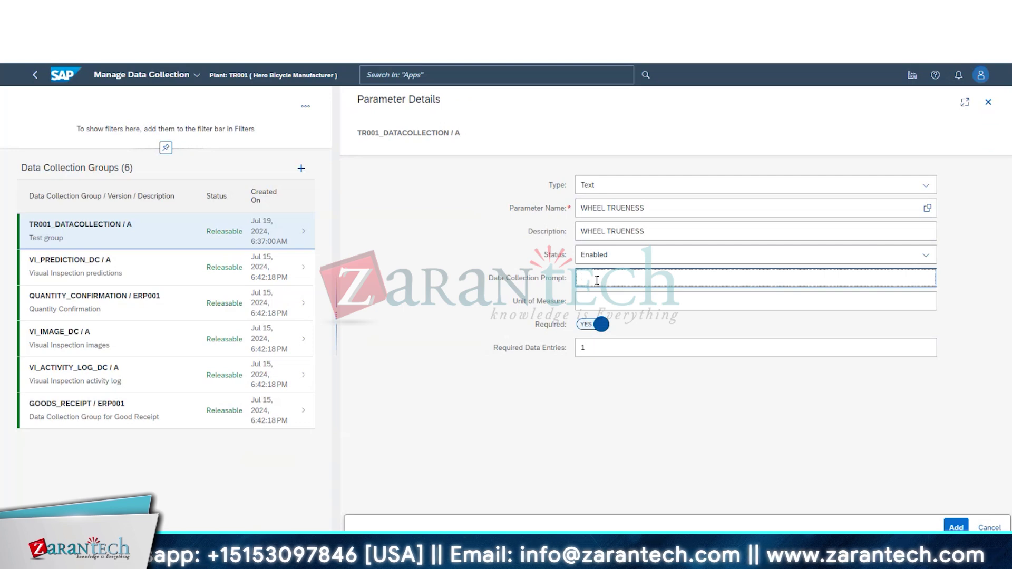
key(ctrl+v)
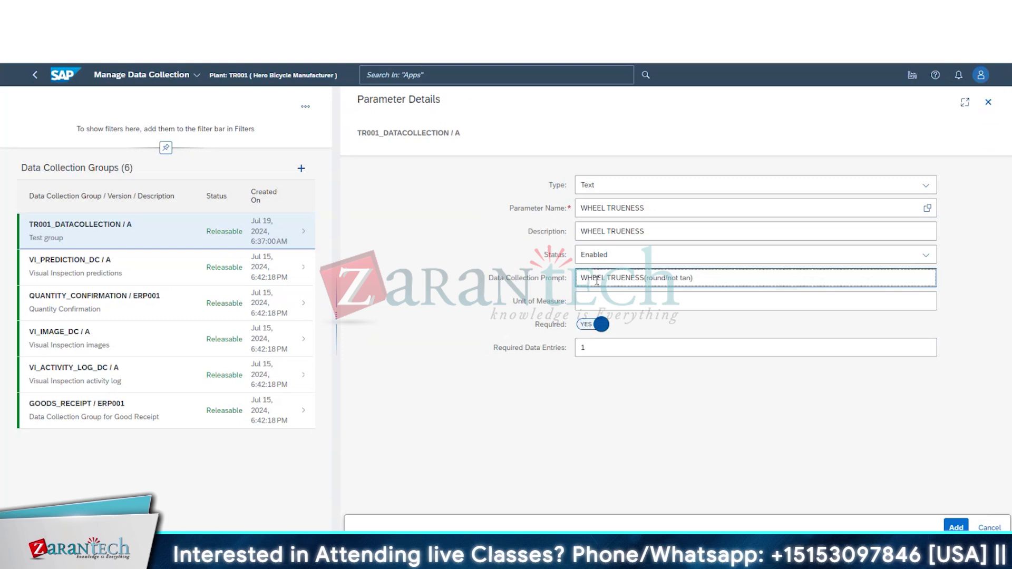
key(BackSpace)
key(BackSpace)
key(BackSpace)
key(BackSpace)
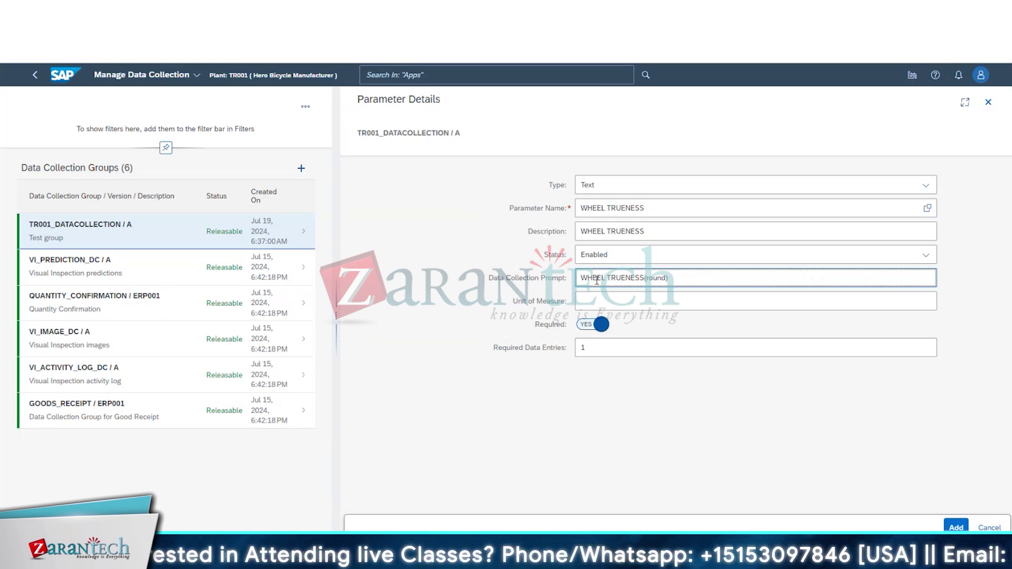
Step: Set the unit of measure to mm, make the parameter not required and add it to the group
click(621, 305)
text(mm)
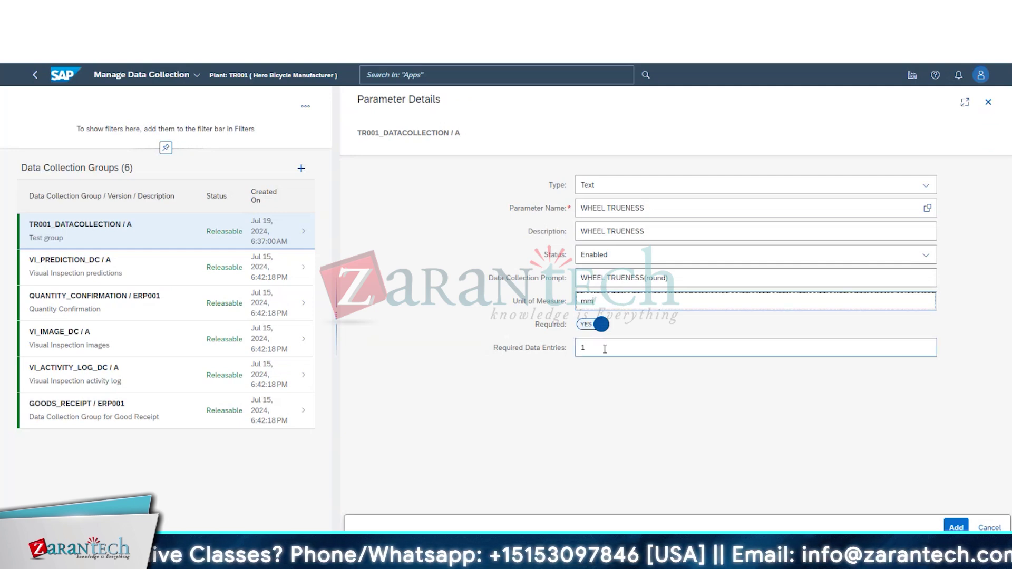
click(594, 324)
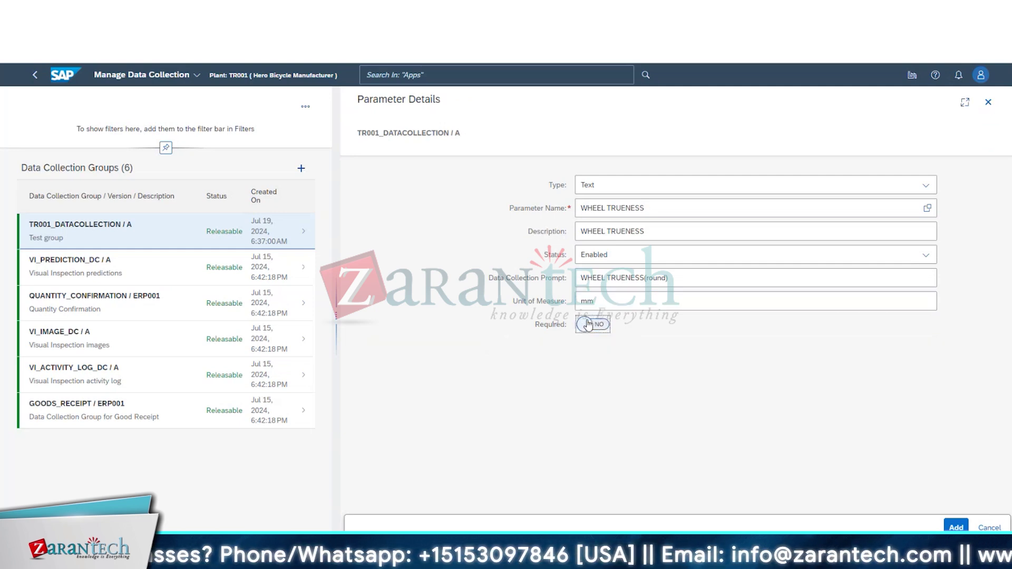
click(956, 527)
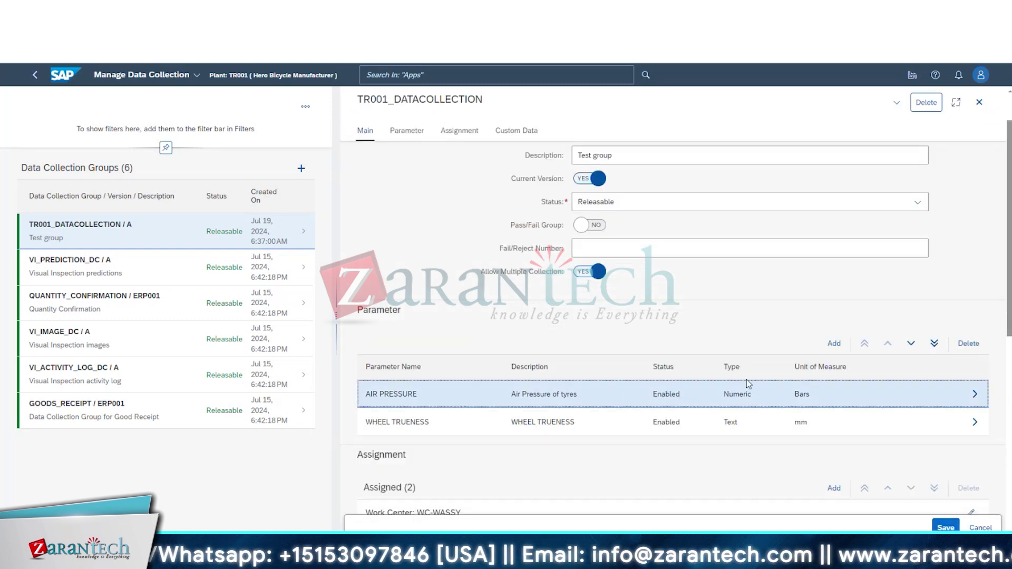
Step: Check the AIR PRESSURE parameter details and the WC-WASSY and WC-PAINT work center assignments
click(975, 394)
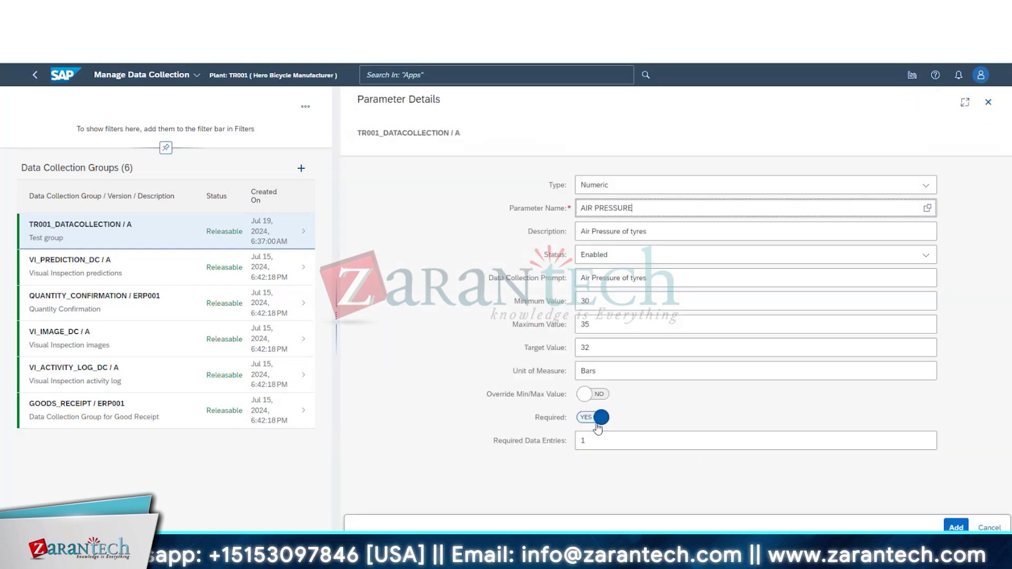
key(Escape)
scroll(527, 396, down, 5)
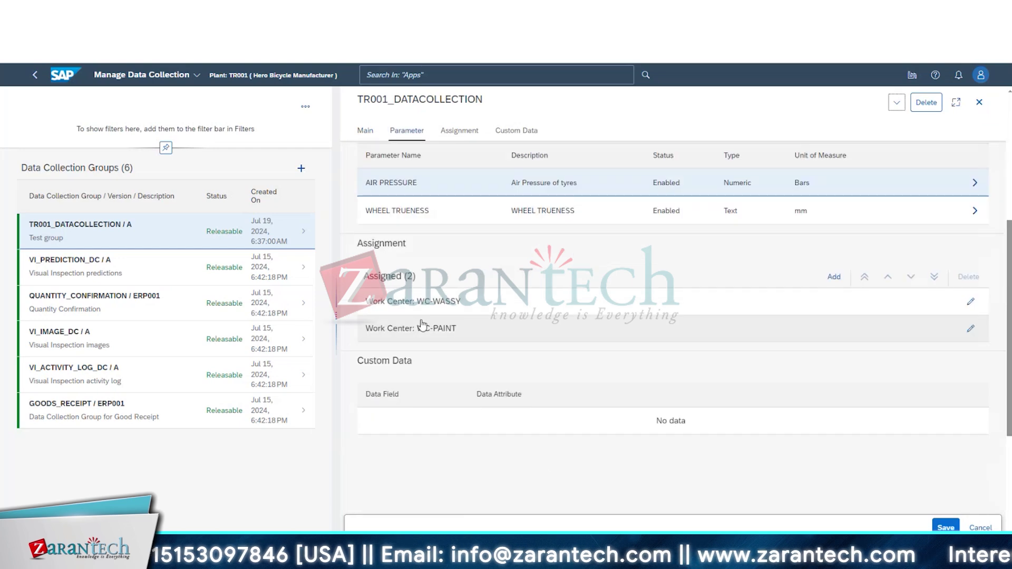
drag(416, 304, 462, 304)
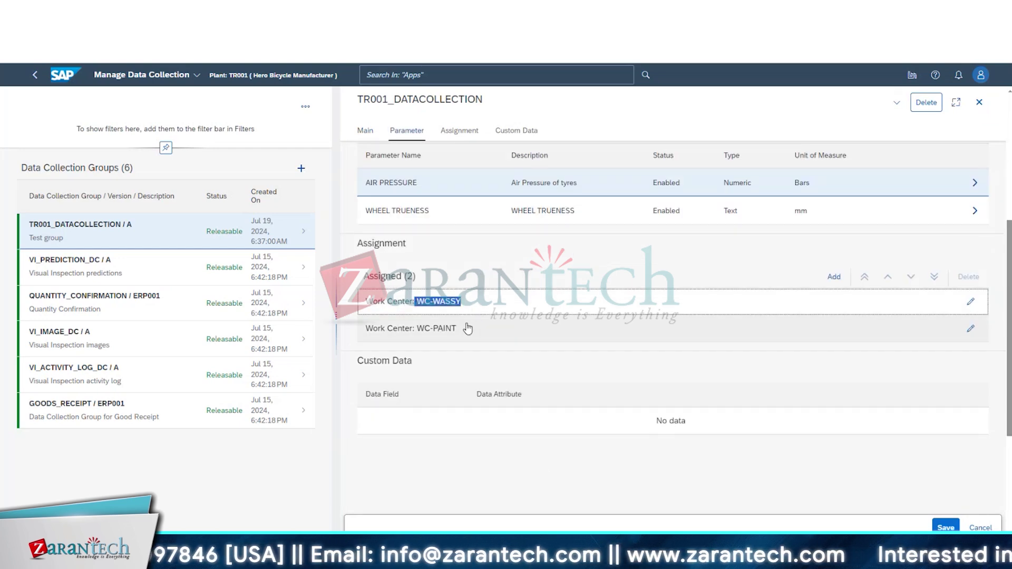
drag(417, 329, 458, 331)
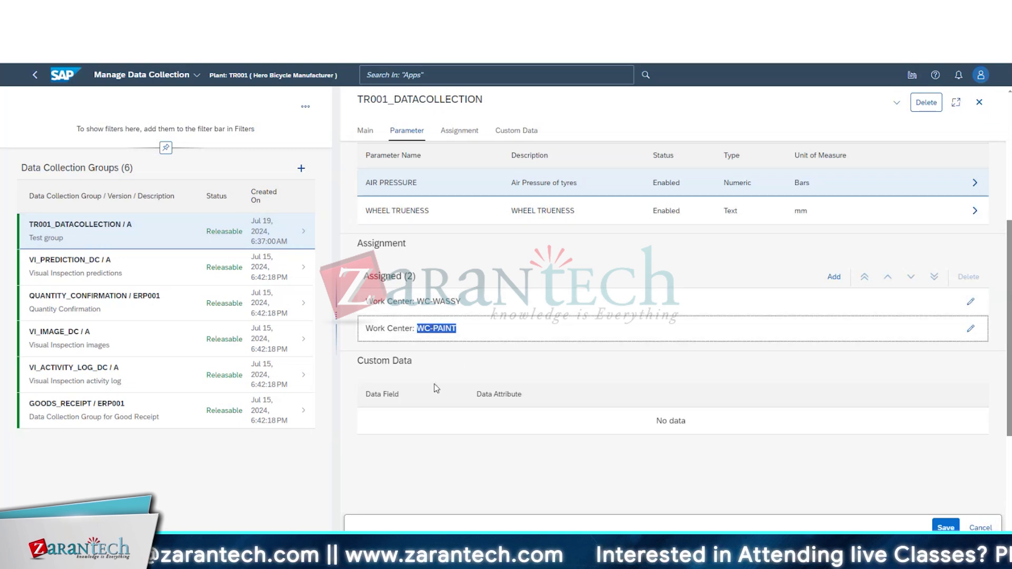
scroll(449, 384, up, 2)
scroll(449, 384, up, 2)
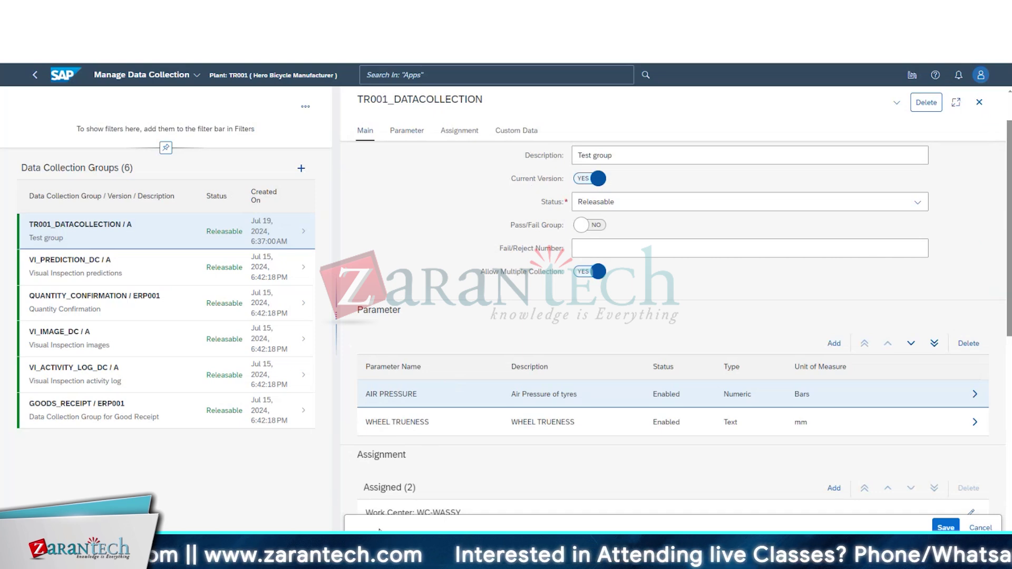
Step: Save the TR001_DATACOLLECTION group with the added WHEEL TRUENESS parameter
scroll(372, 328, down, 2)
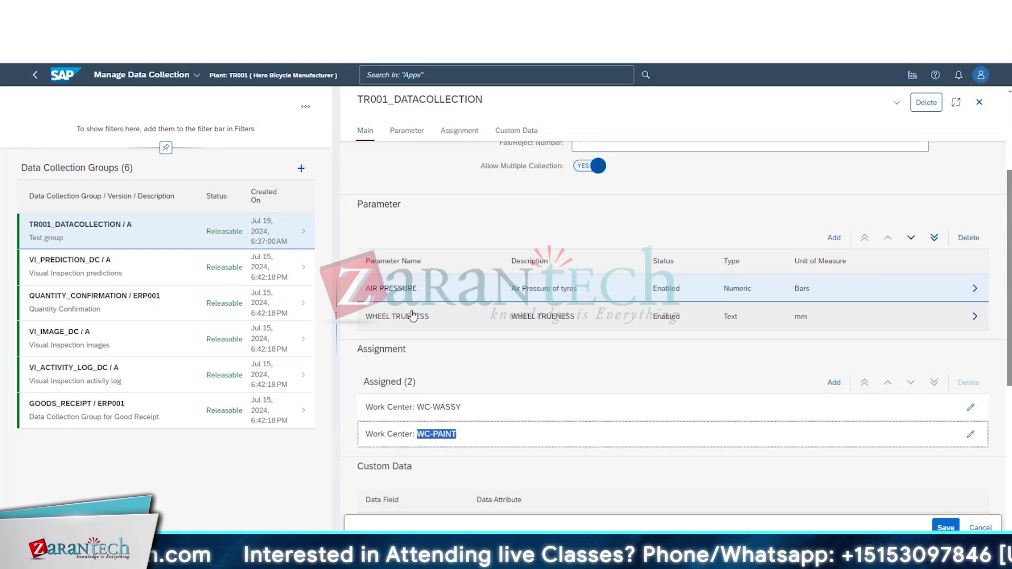
scroll(413, 315, down, 2)
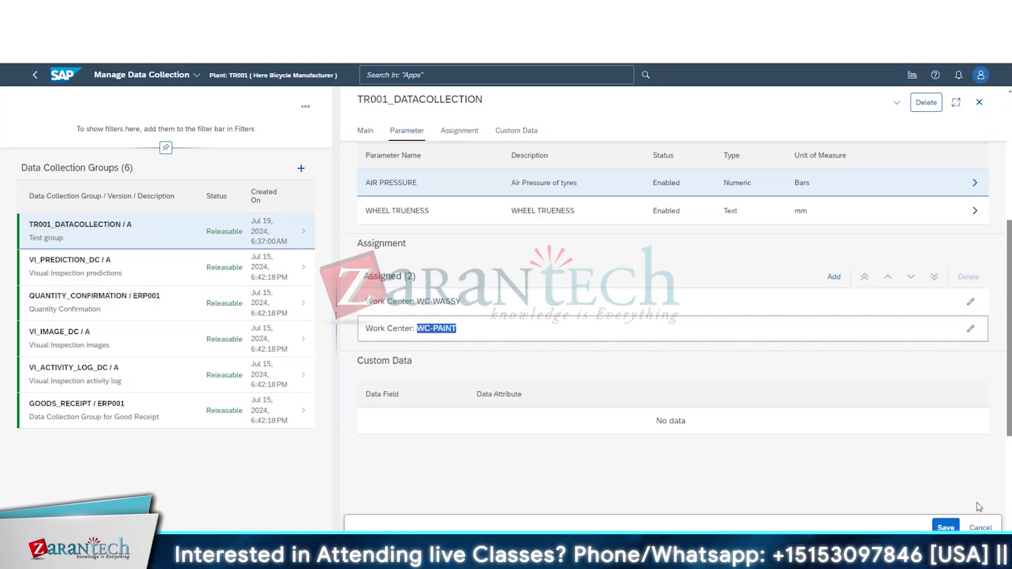
click(946, 528)
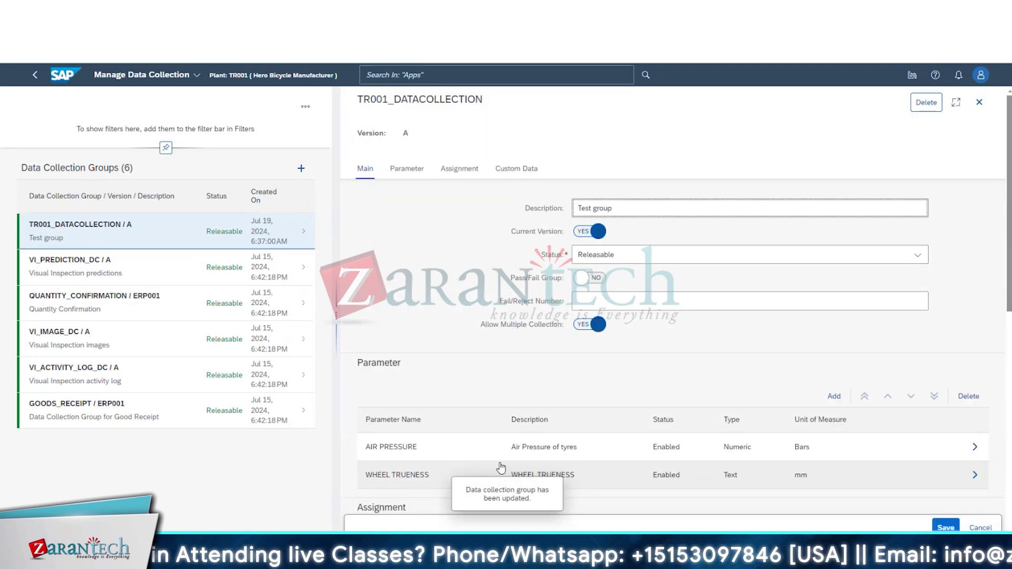
Step: View the GOODS_RECEIPT group, then reopen TR001_DATACOLLECTION and check its saved content
click(116, 410)
click(121, 240)
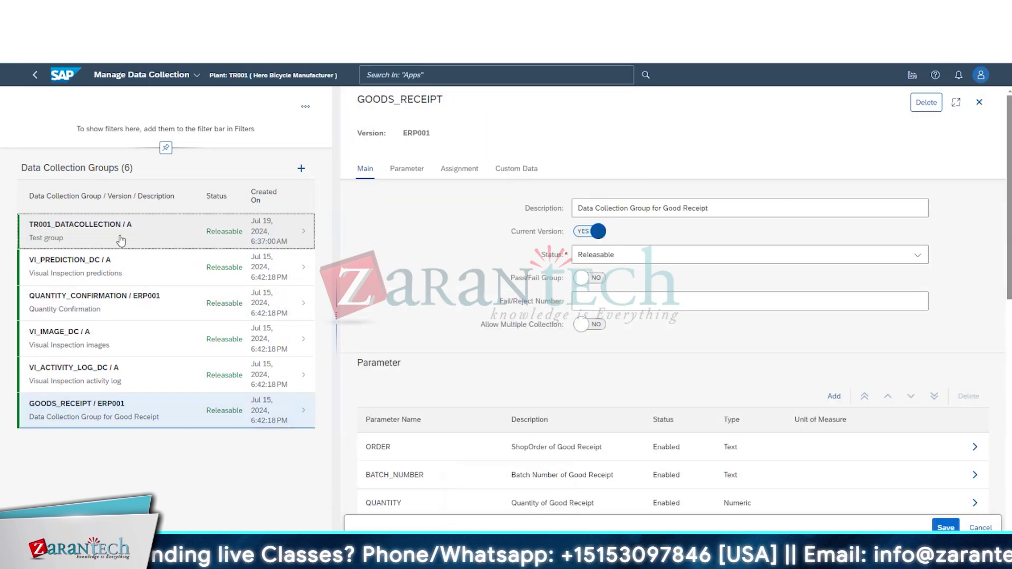
scroll(666, 159, down, 5)
scroll(666, 158, up, 4)
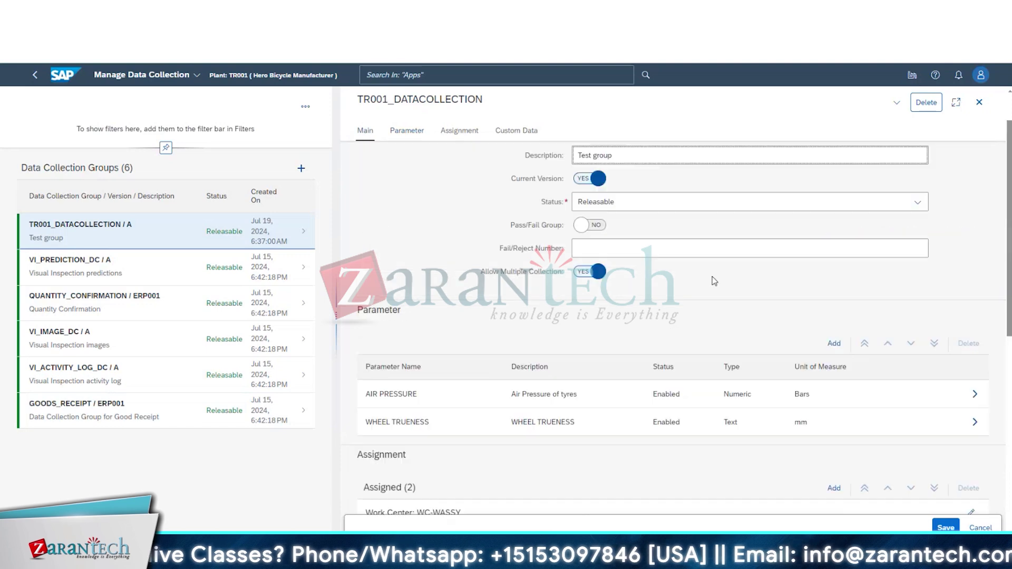
Step: Set the status of the TR001_DATACOLLECTION group to Hold
click(924, 204)
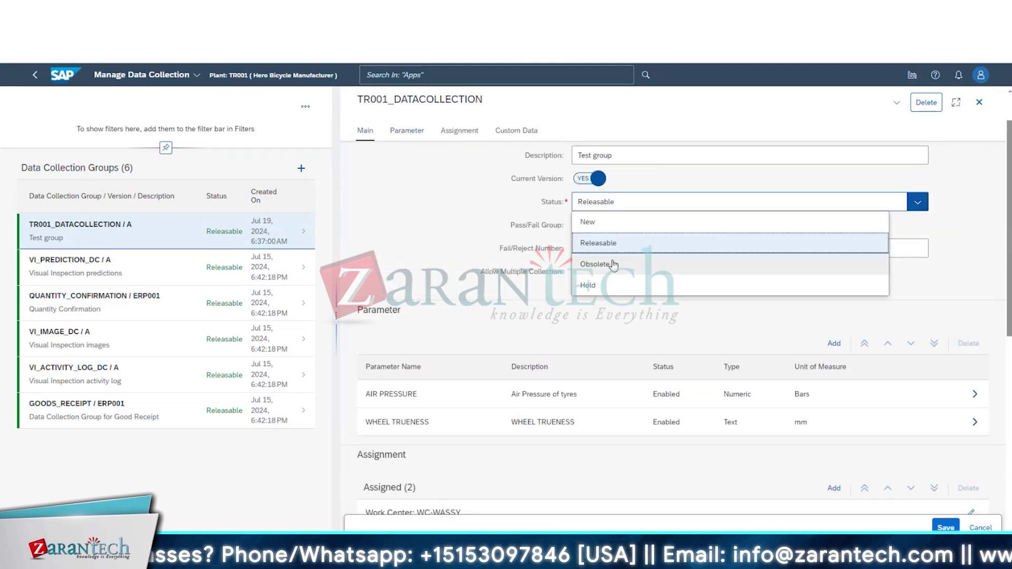
click(593, 283)
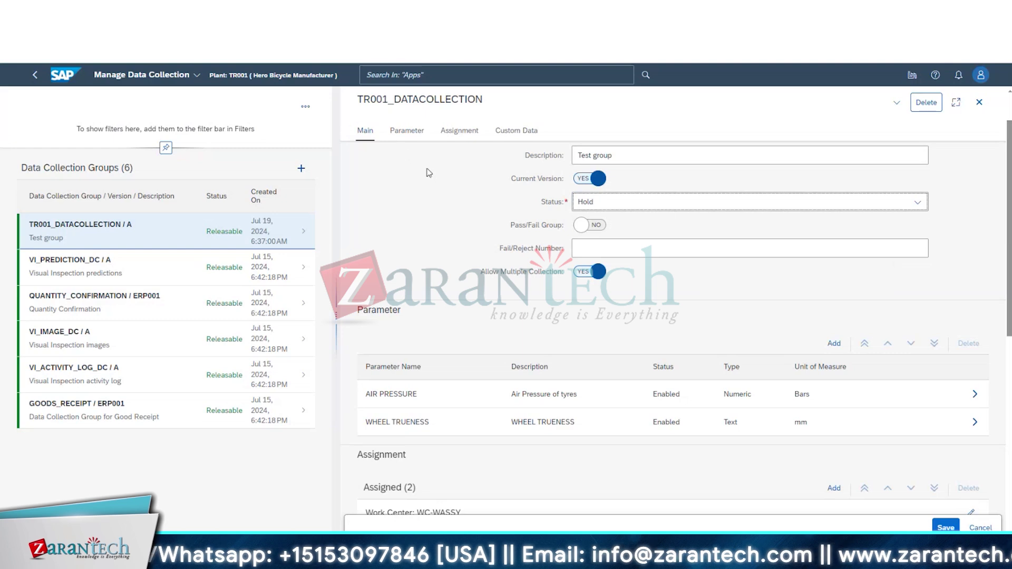
scroll(401, 211, down, 2)
scroll(408, 399, up, 3)
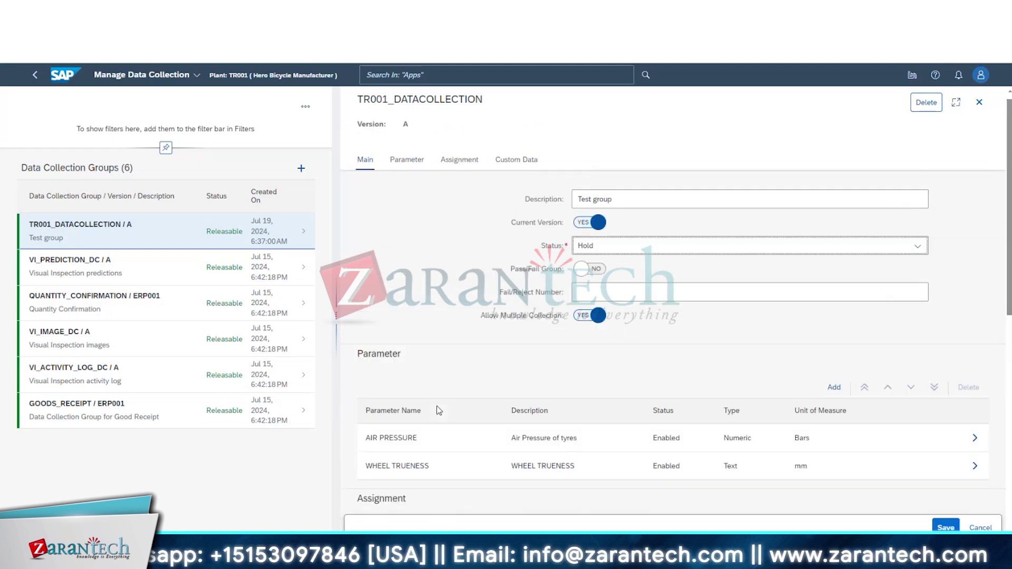
Step: Set the group's status to Releasable and save the group
scroll(438, 411, up, 1)
click(595, 255)
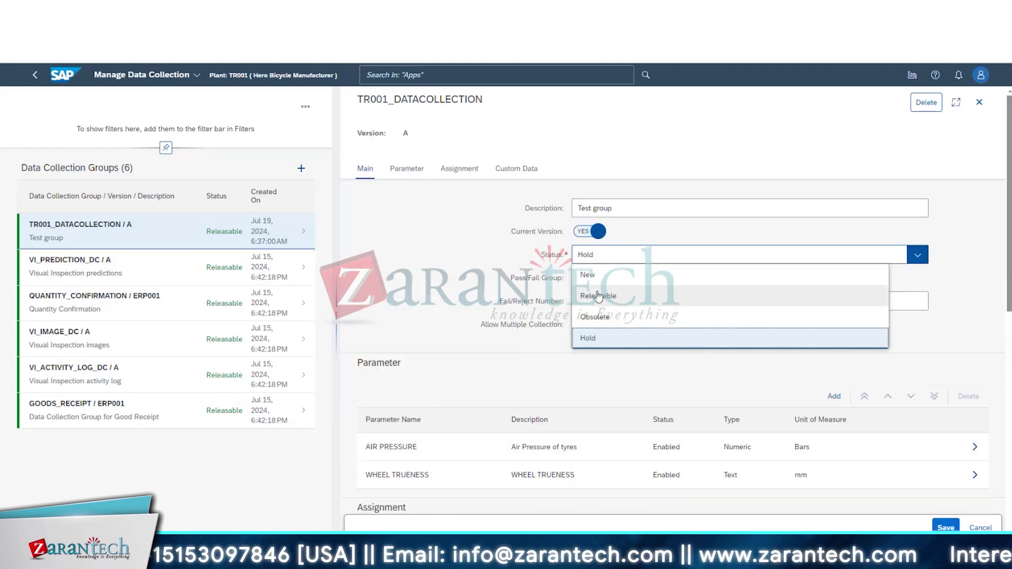
click(598, 296)
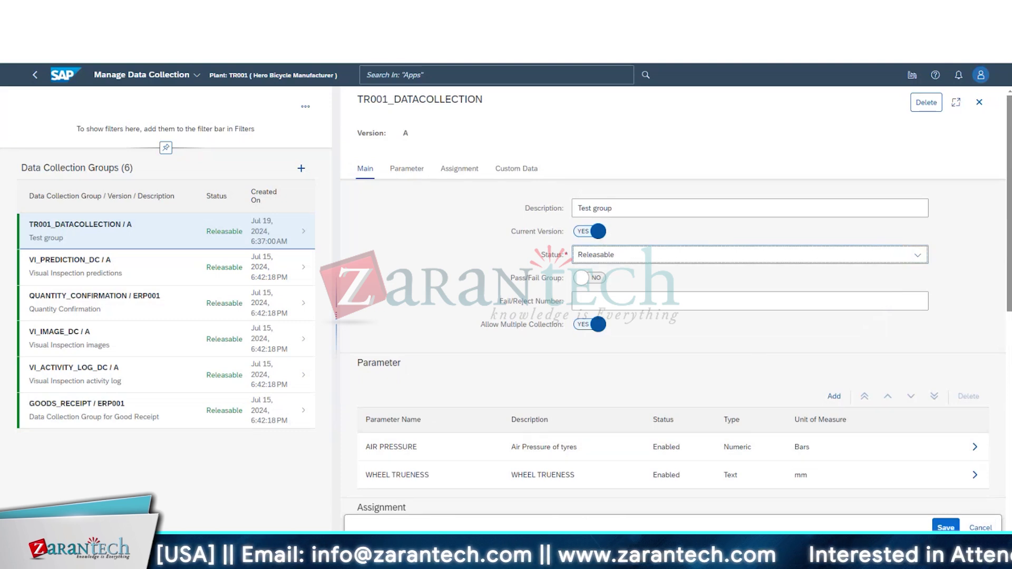
click(946, 527)
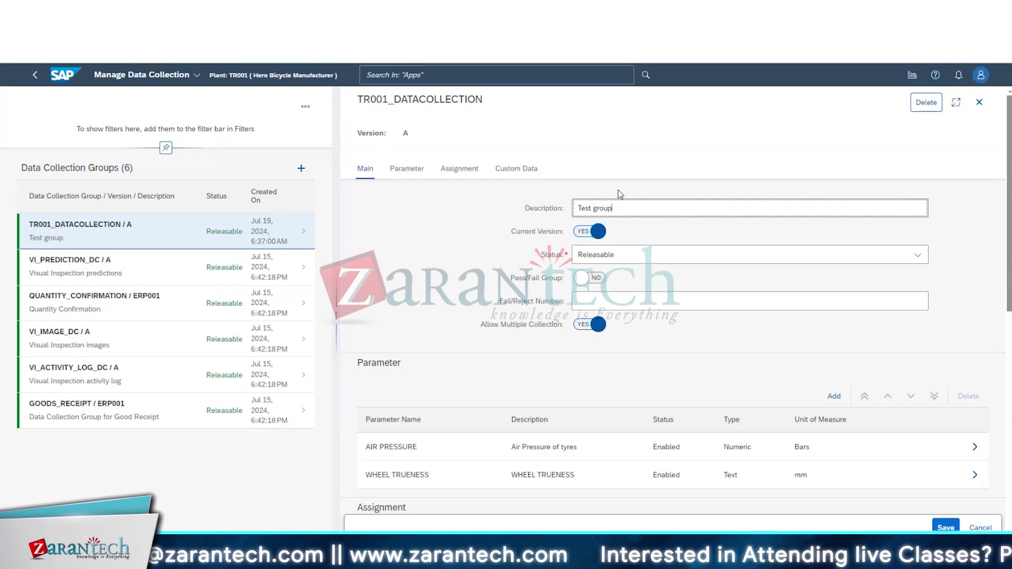
Step: Open the GOODS_RECEIPT group and examine its parameters, assignments and custom data
click(158, 418)
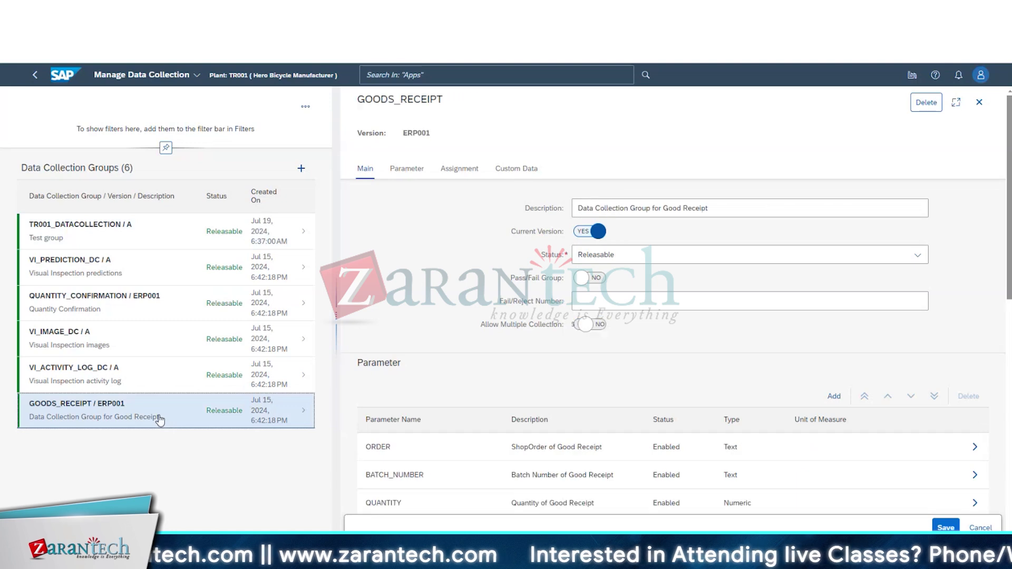
scroll(417, 422, down, 6)
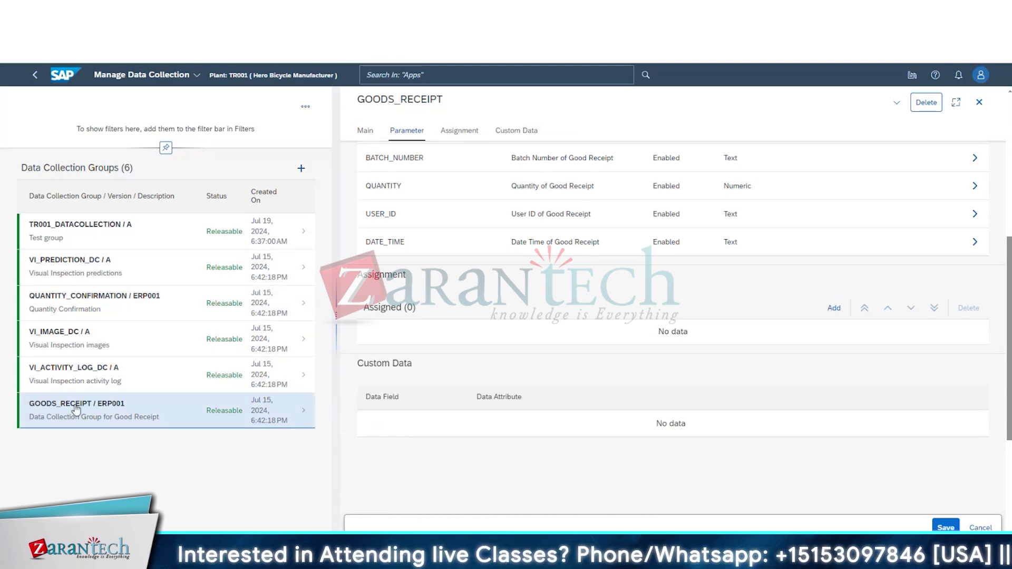
drag(30, 405, 95, 408)
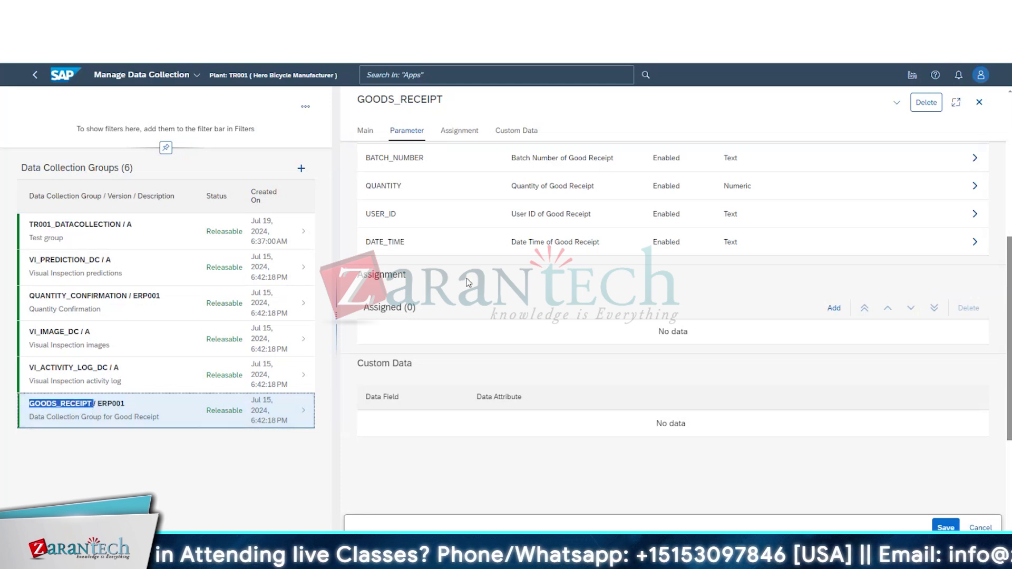
scroll(384, 359, up, 3)
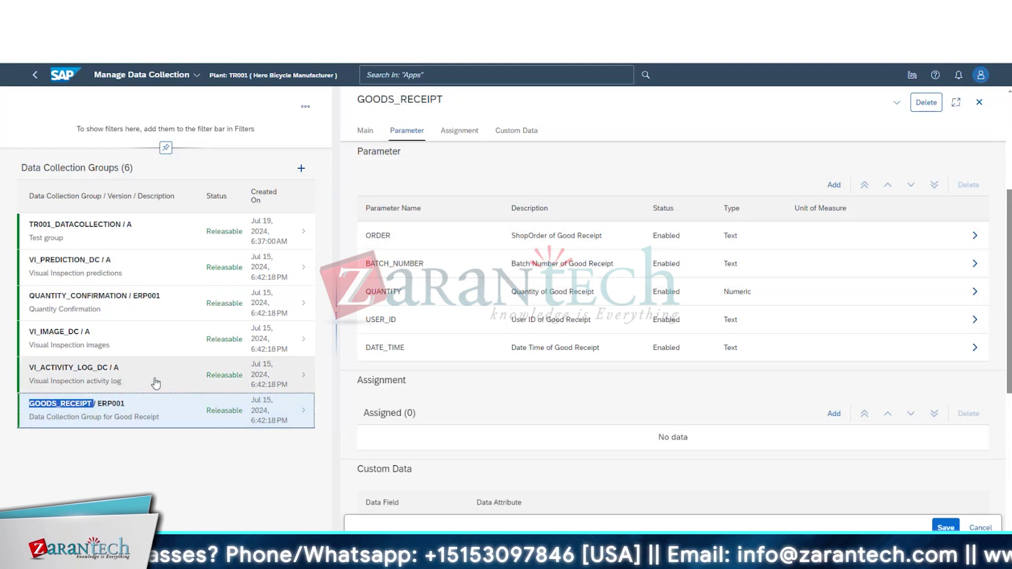
scroll(437, 417, down, 5)
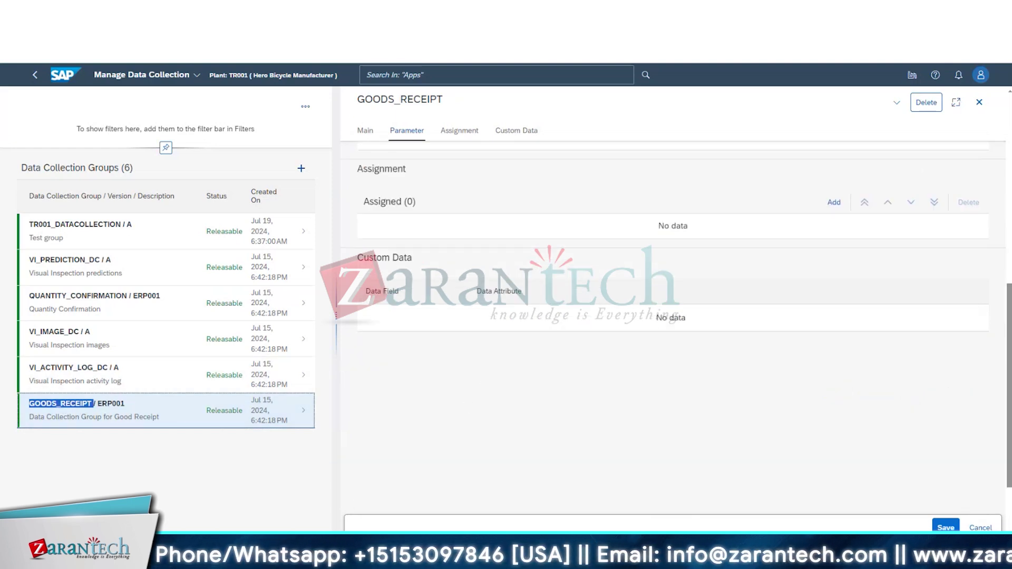
scroll(430, 275, up, 1)
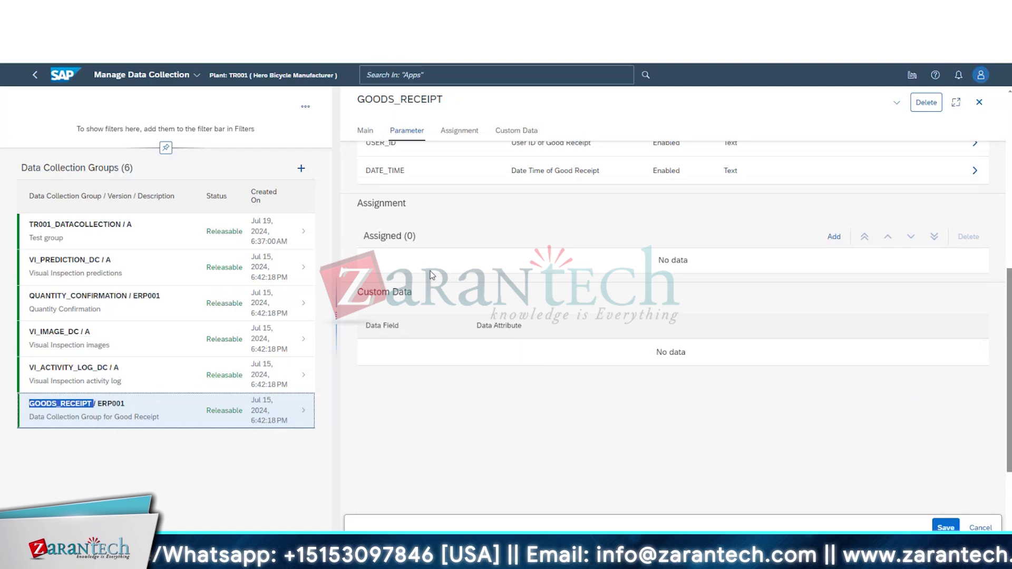
Step: Review the parameters of the GOODS_RECEIPT group and the parameters and assignments of the VI_ACTIVITY_LOG_DC group
scroll(430, 274, up, 1)
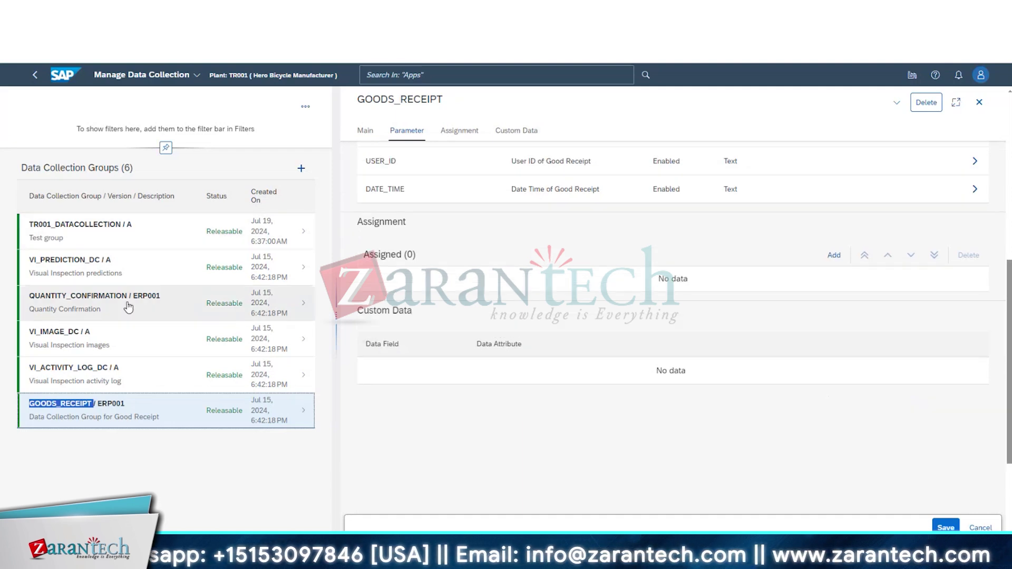
scroll(512, 277, up, 3)
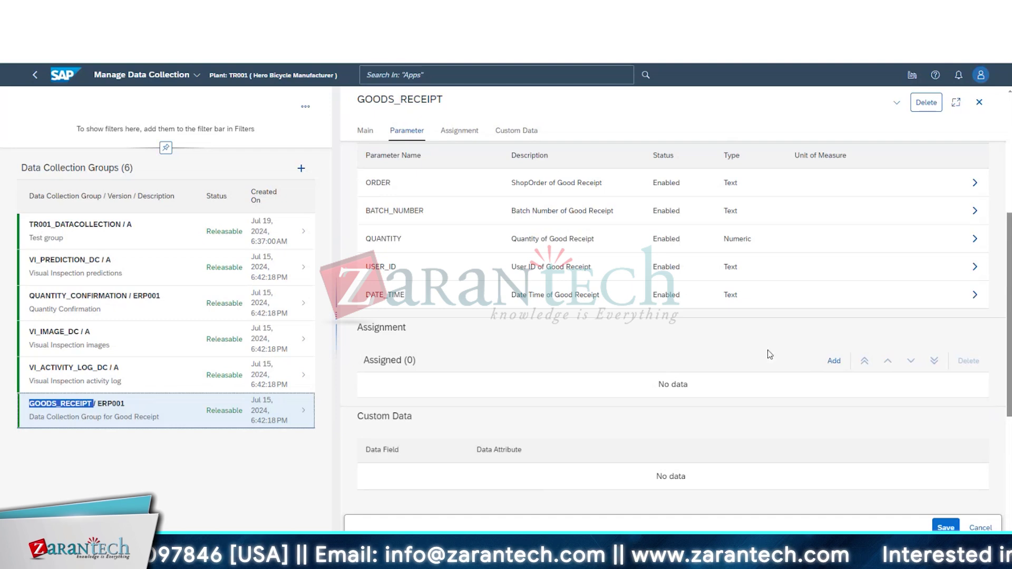
click(146, 377)
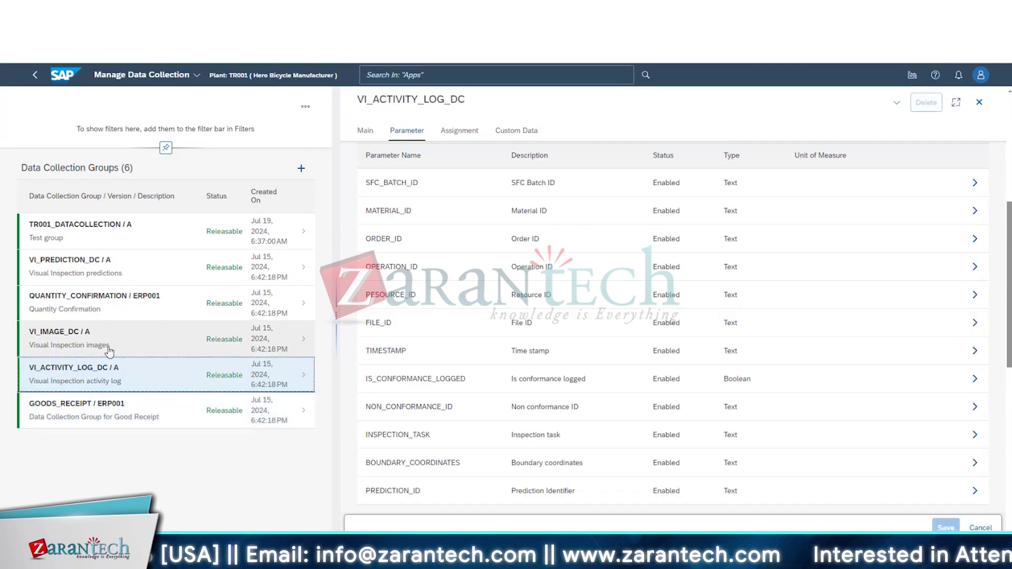
scroll(437, 380, down, 10)
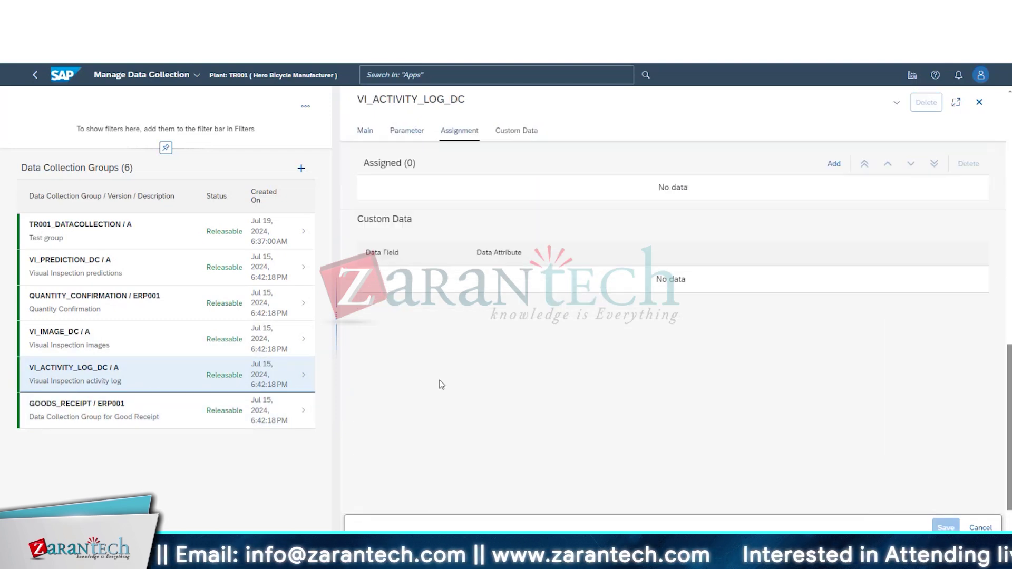
scroll(441, 388, up, 6)
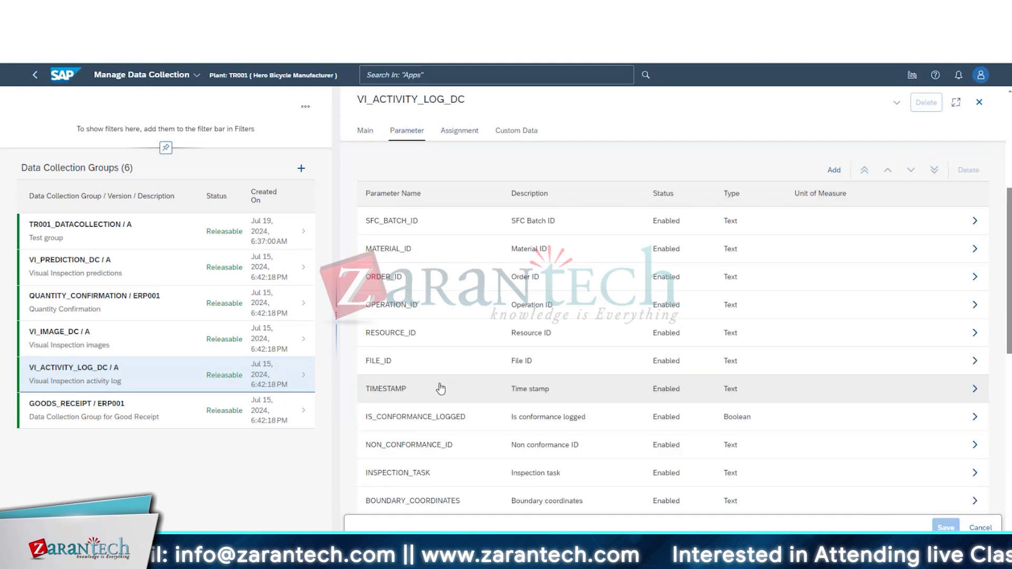
scroll(407, 407, down, 4)
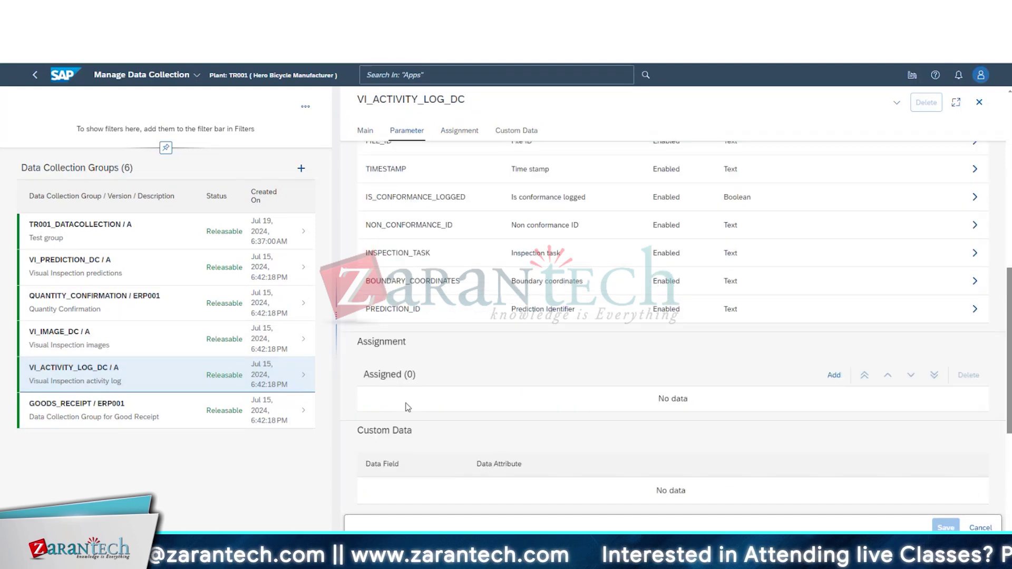
Step: Open the GOODS_RECEIPT data collection group and examine its main settings, parameters and assignment section
click(121, 415)
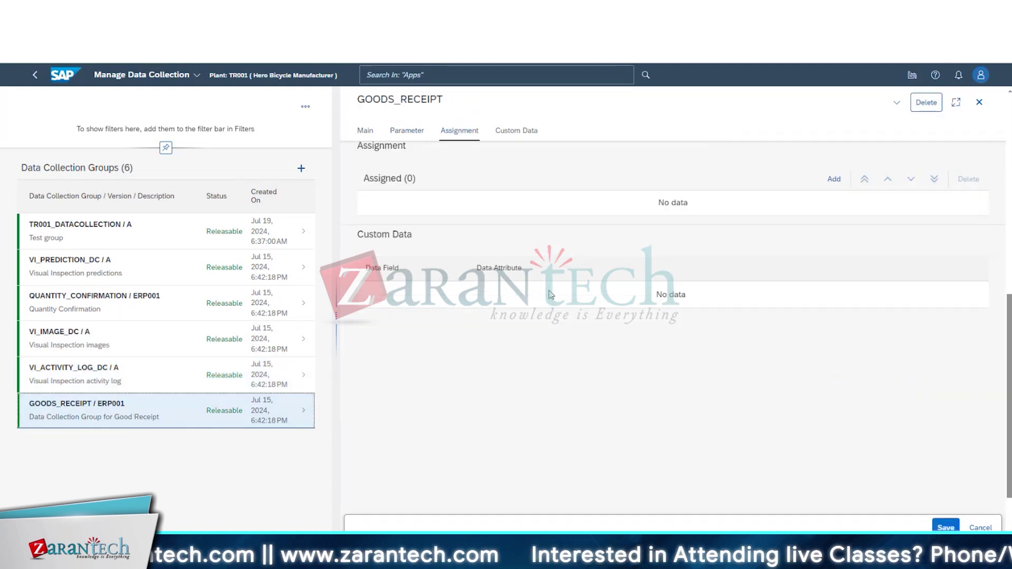
scroll(515, 429, up, 10)
scroll(464, 429, down, 2)
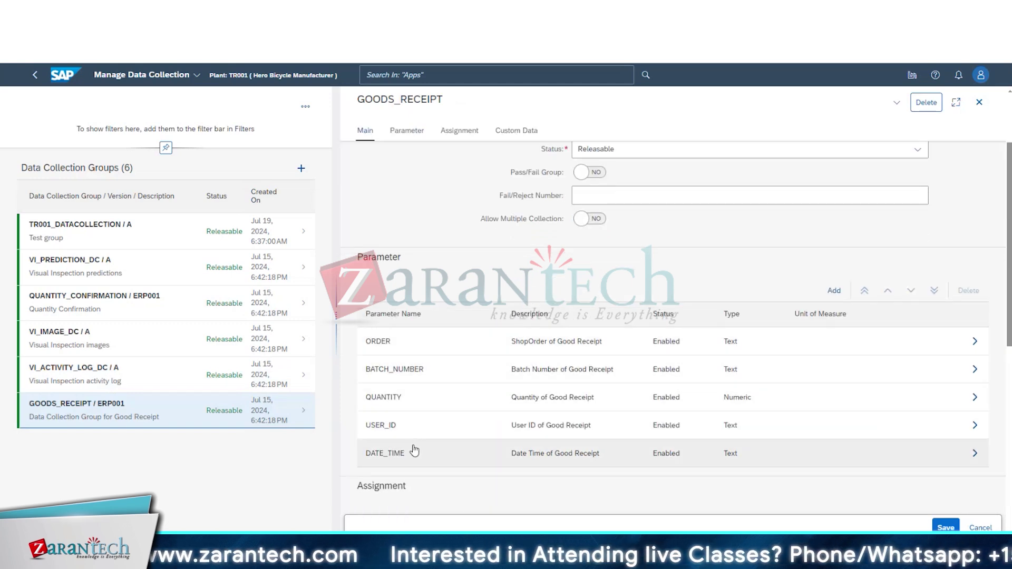
scroll(415, 451, down, 2)
click(848, 417)
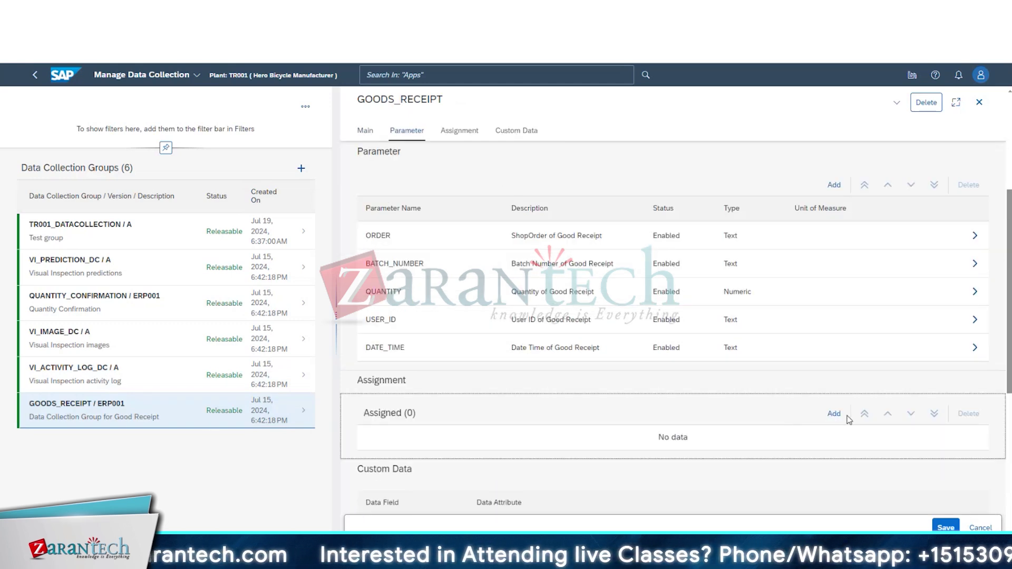
Step: Look through the VI_ACTIVITY_LOG_DC parameters again and open the VI_IMAGE_DC data collection group
click(126, 374)
click(130, 346)
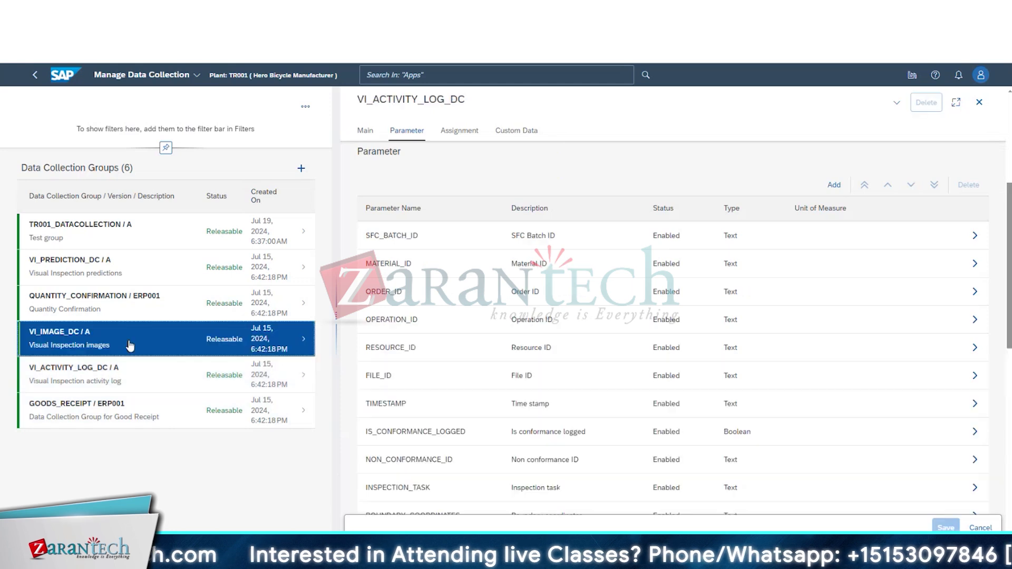
scroll(459, 418, down, 3)
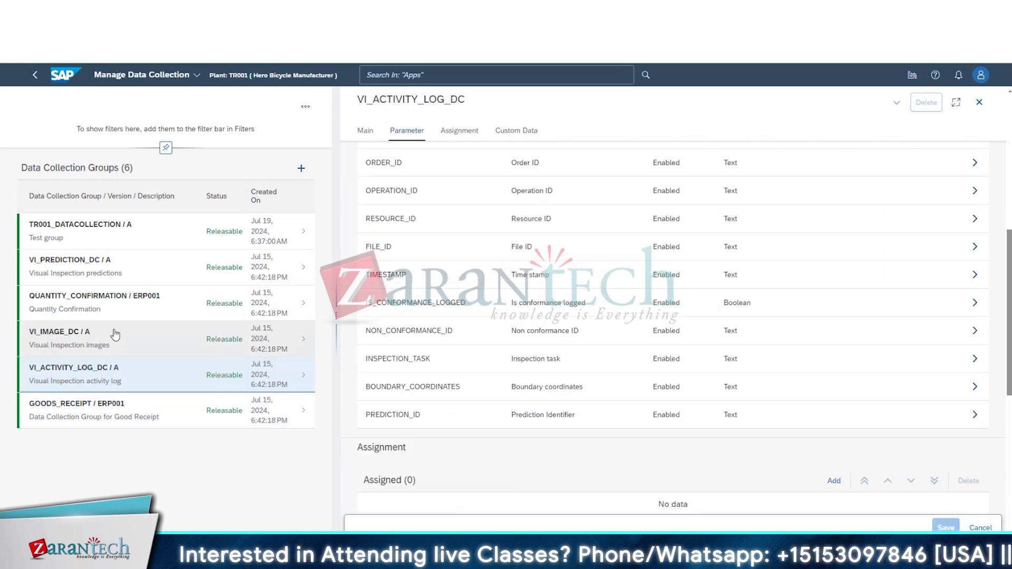
click(115, 334)
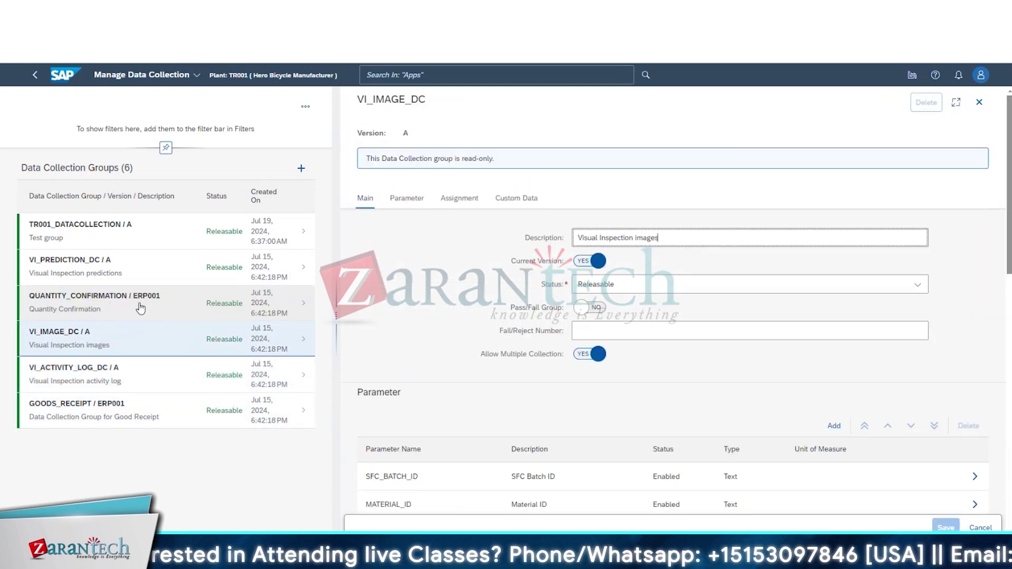
Step: Open the QUANTITY_CONFIRMATION data collection group and review its parameters and assignments
click(140, 308)
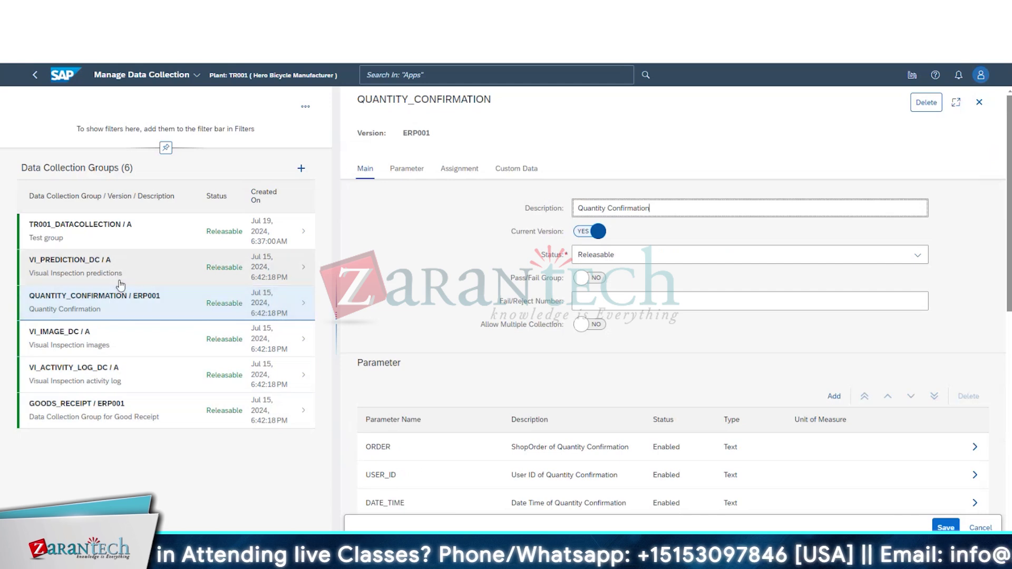
scroll(490, 475, down, 5)
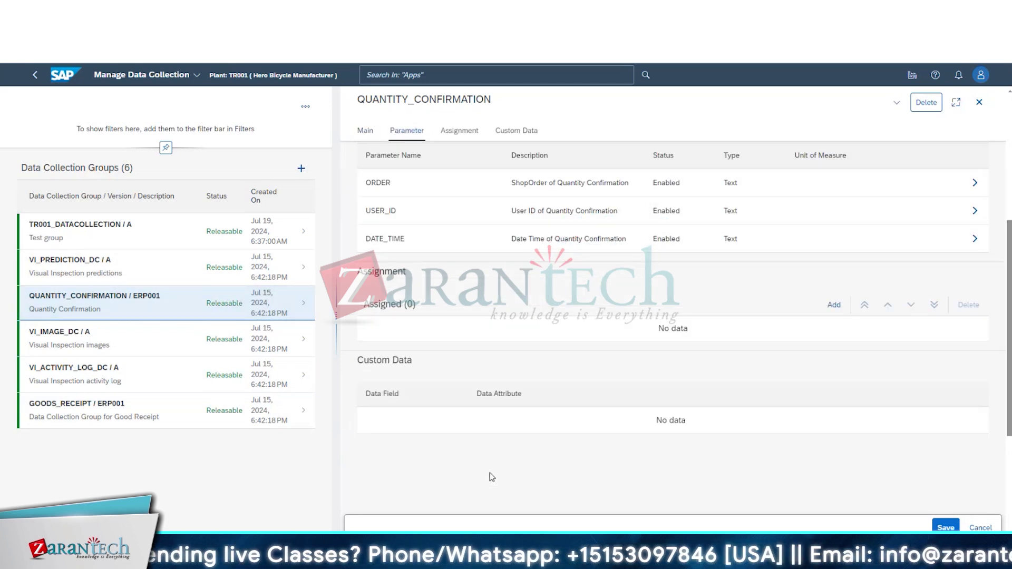
scroll(458, 437, up, 3)
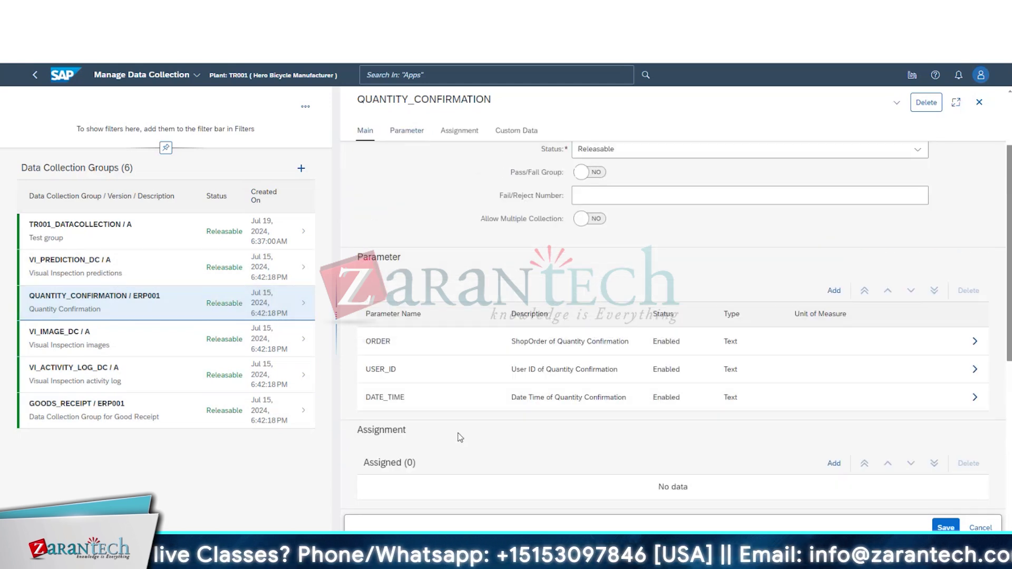
Step: Open the VI_PREDICTION_DC data collection group and review its full parameter list, assignments and custom data
click(86, 278)
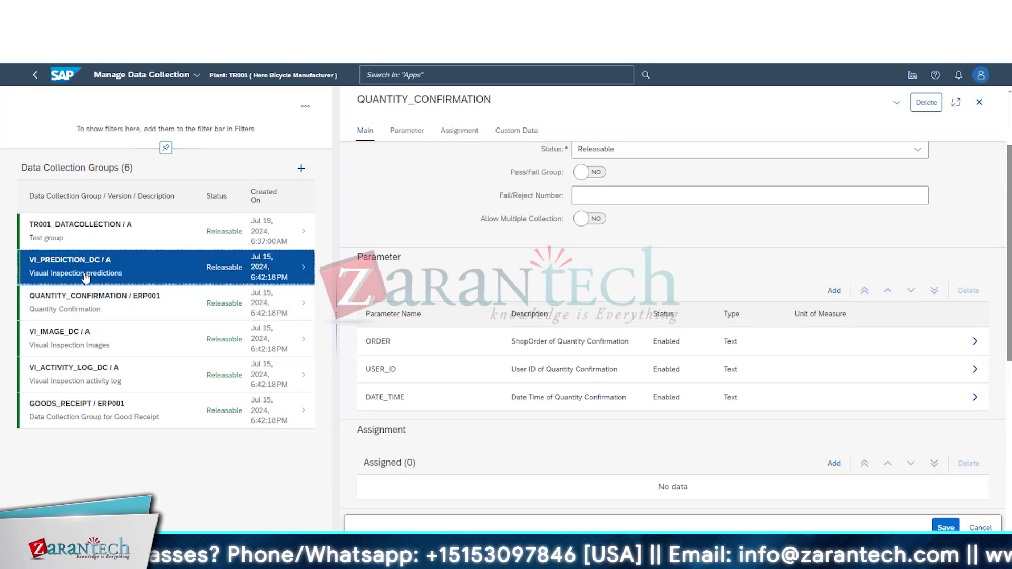
scroll(547, 410, up, 3)
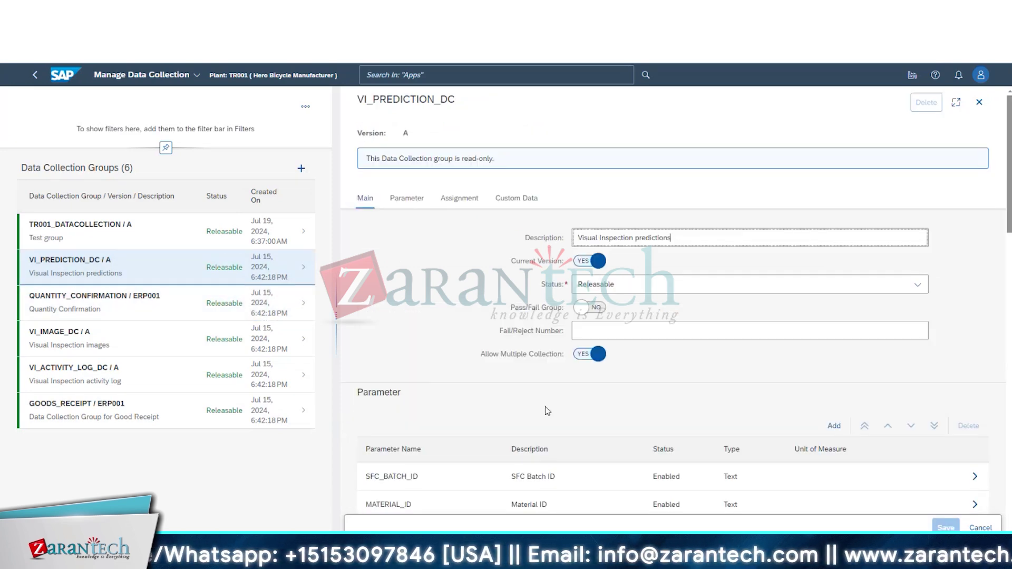
scroll(547, 411, down, 5)
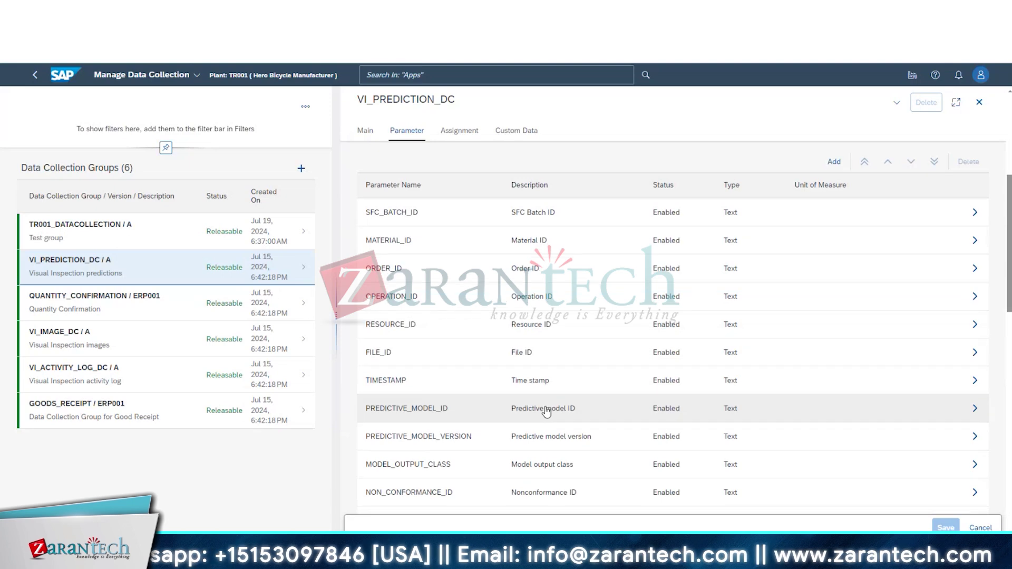
scroll(547, 410, down, 10)
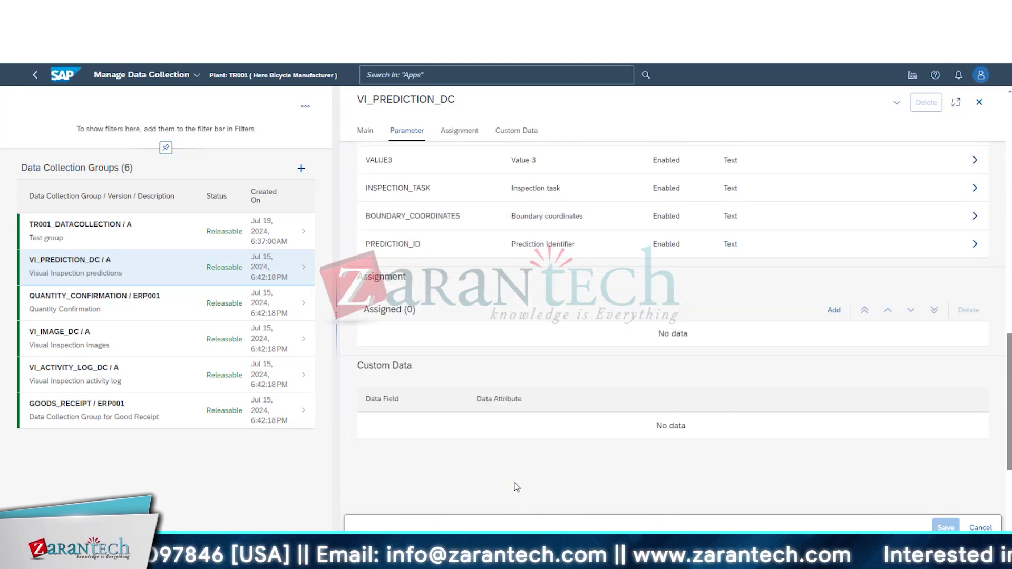
scroll(517, 487, up, 15)
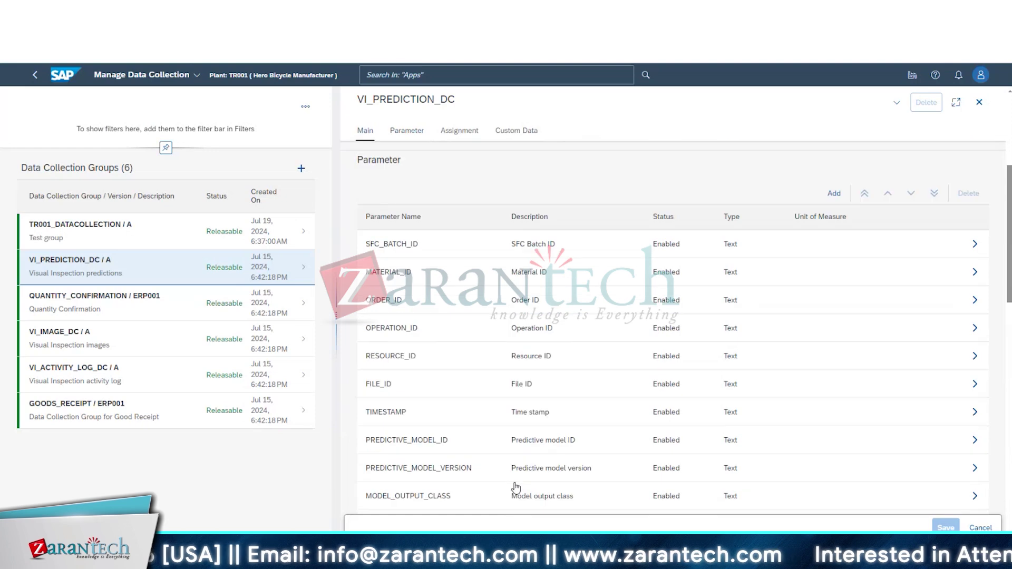
Step: In the TR001_DATACOLLECTION group, browse the existing parameters selectable for a new parameter, and leave without adding one
click(108, 378)
click(109, 337)
click(105, 232)
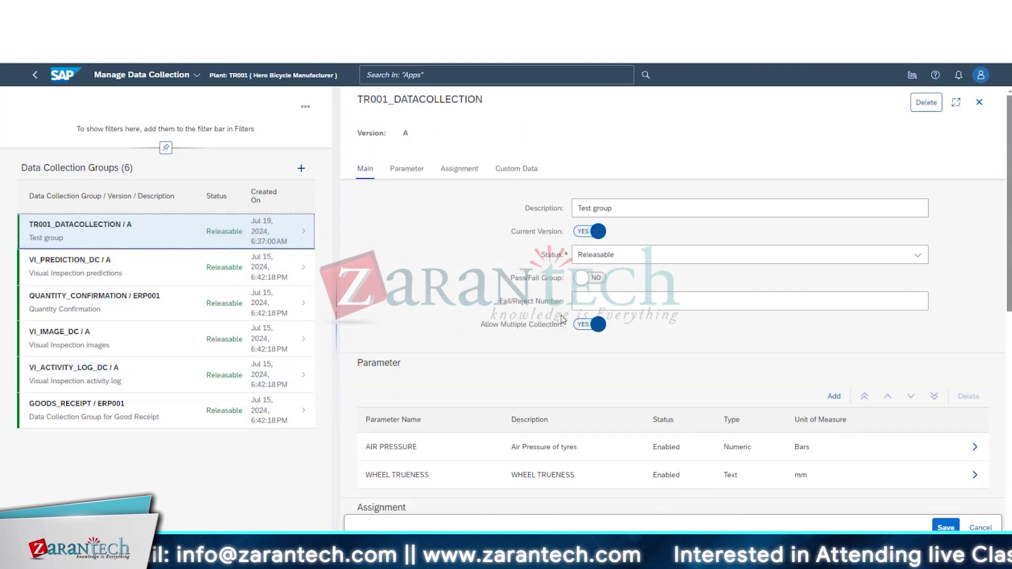
click(834, 396)
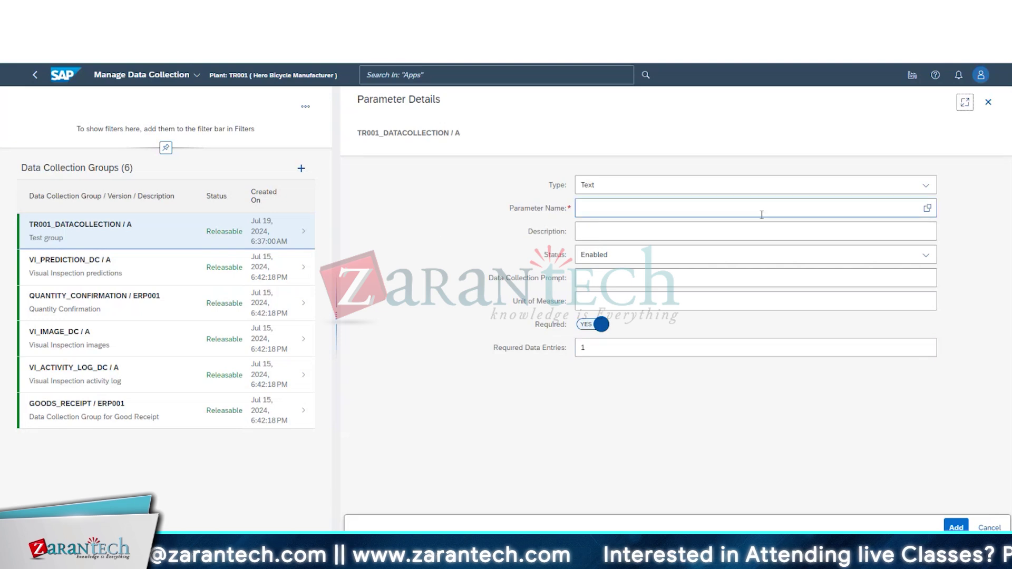
click(924, 206)
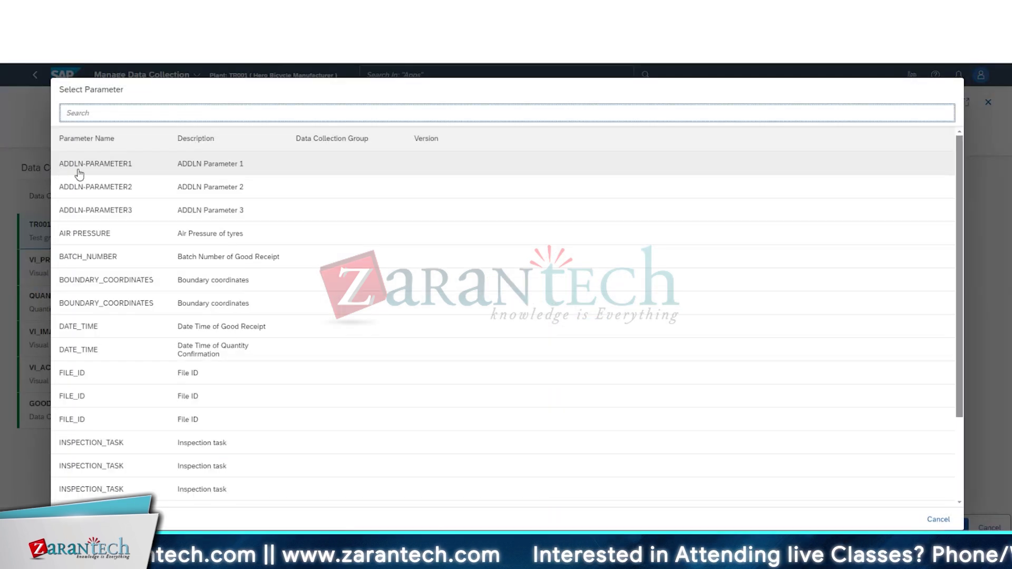
scroll(106, 448, down, 20)
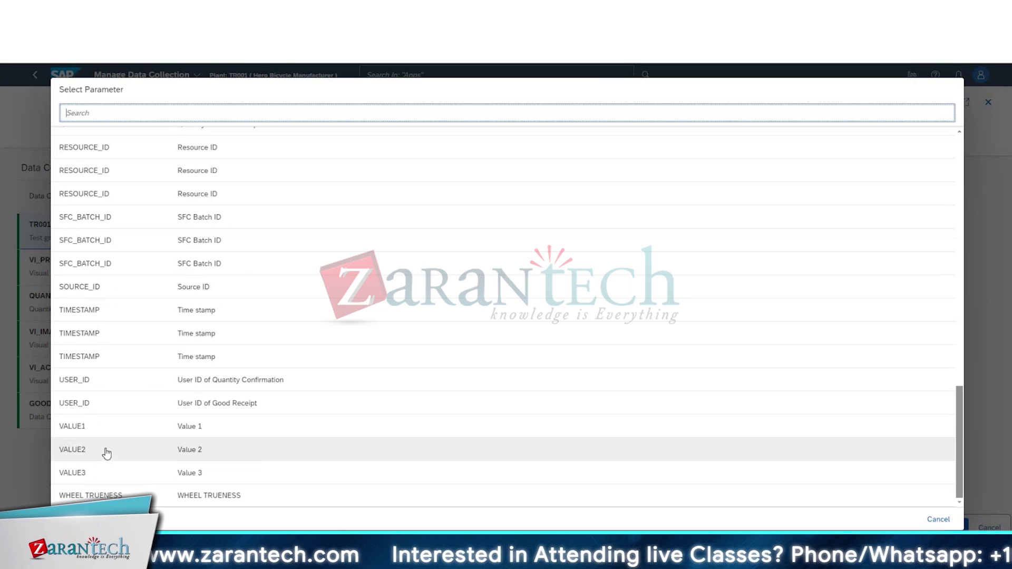
scroll(107, 453, up, 20)
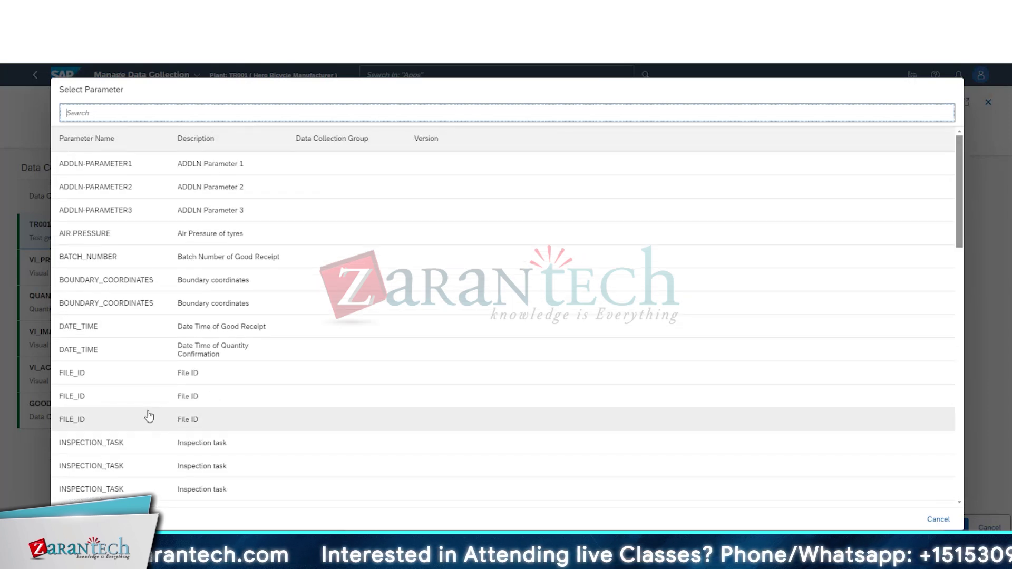
click(939, 519)
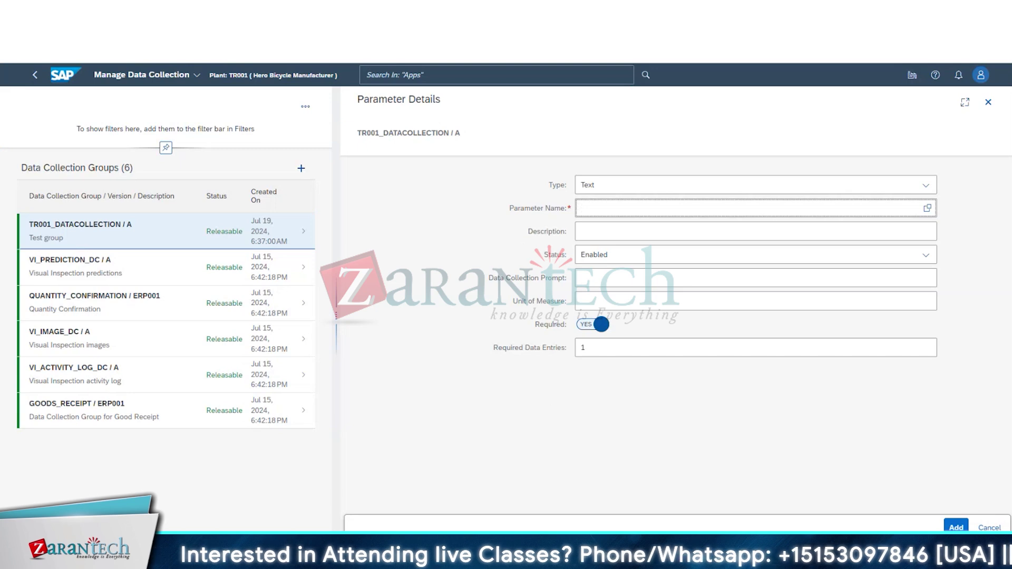
click(988, 102)
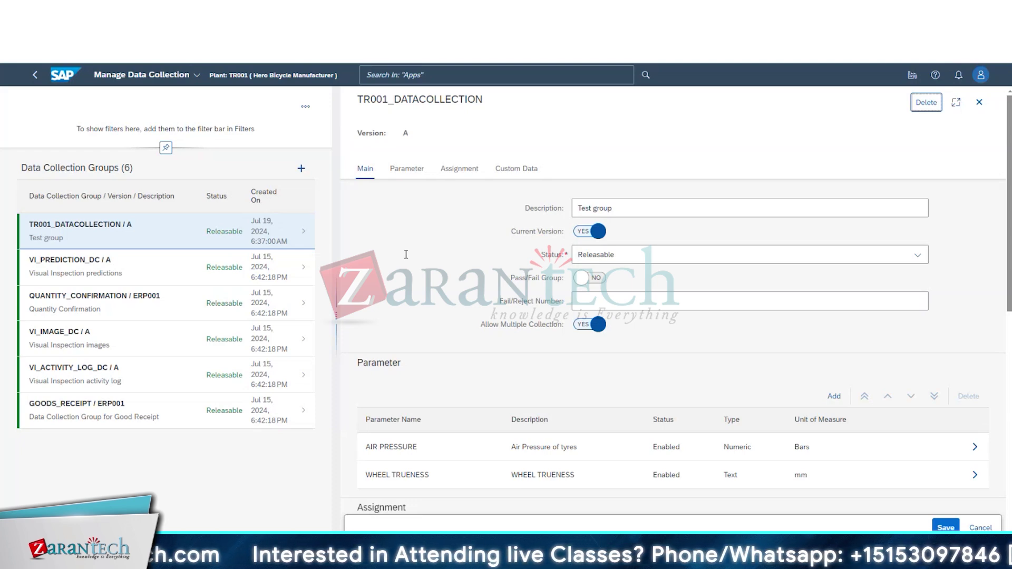
Step: Compare the parameters and assignments of the GOODS_RECEIPT group with those of the TR001_DATACOLLECTION group
click(114, 415)
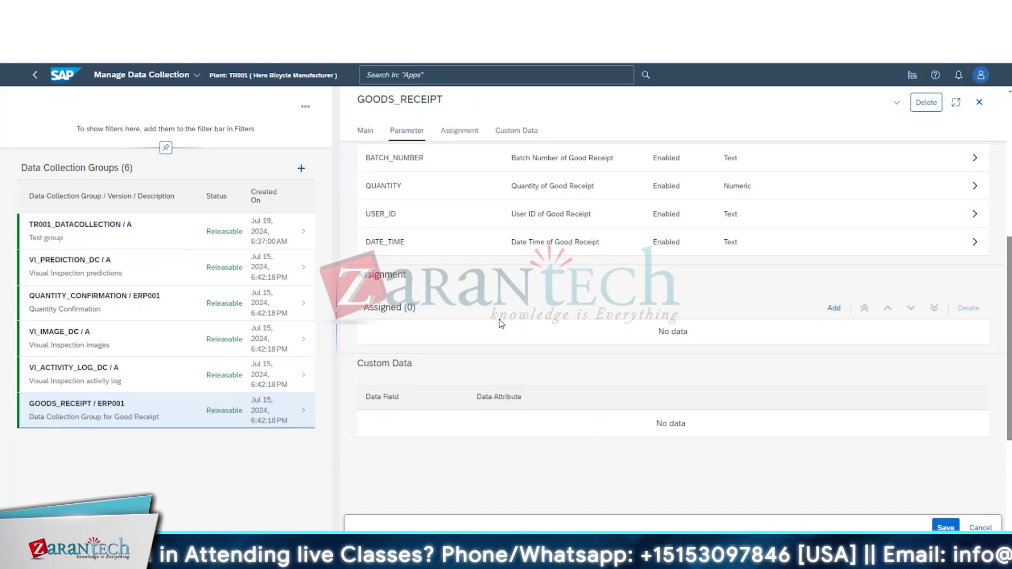
scroll(498, 319, up, 5)
click(115, 242)
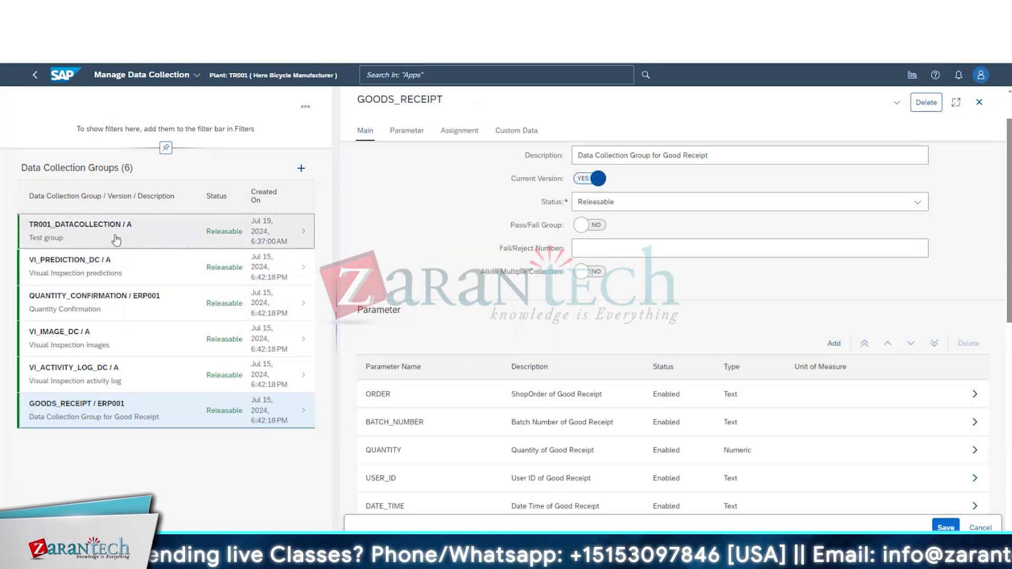
scroll(417, 395, down, 4)
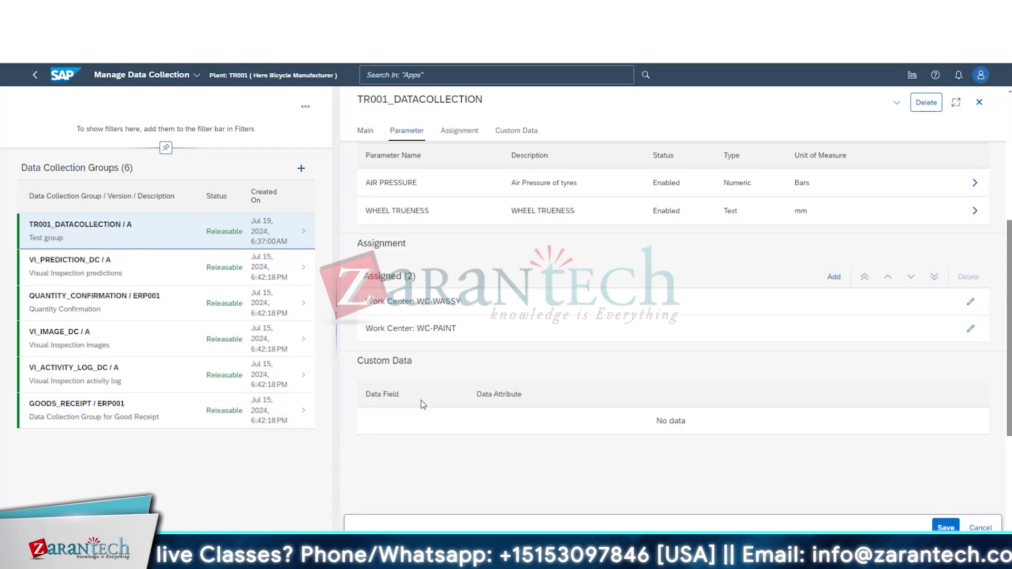
Step: Examine the WC-WASSY and WC-PAINT work center assignments of TR001_DATACOLLECTION together with its parameters
click(421, 303)
double_click(422, 303)
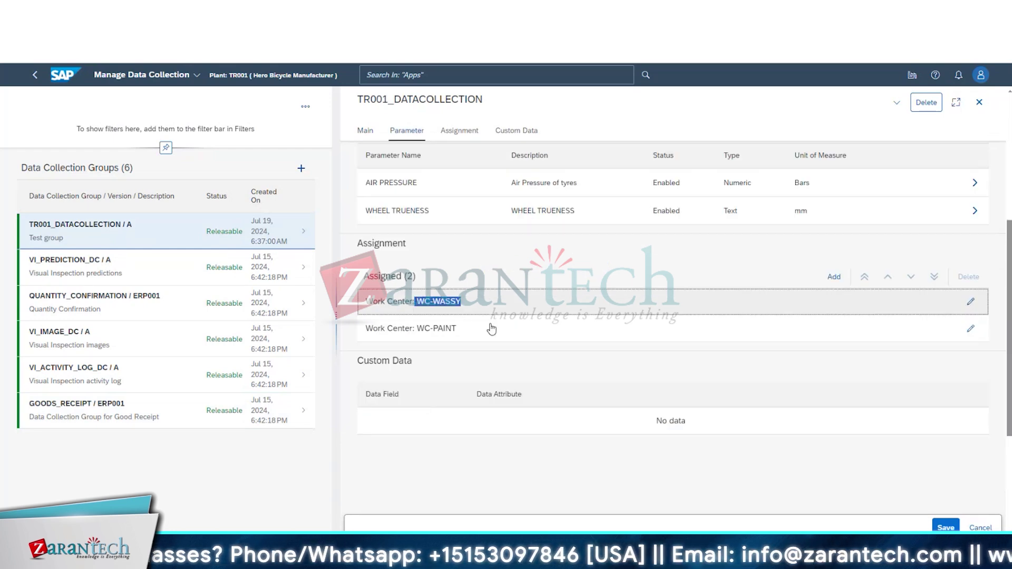
double_click(421, 328)
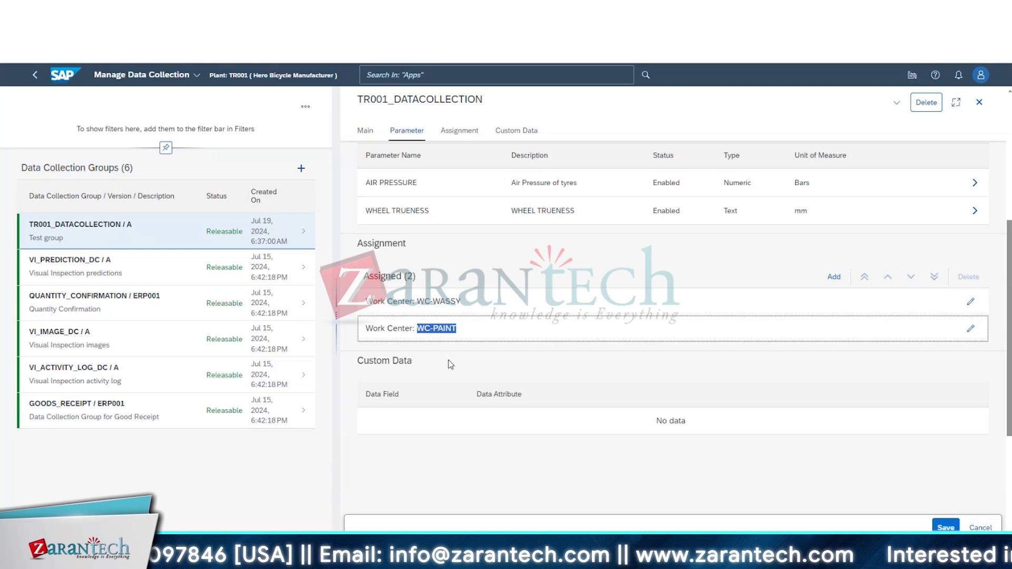
scroll(451, 364, up, 5)
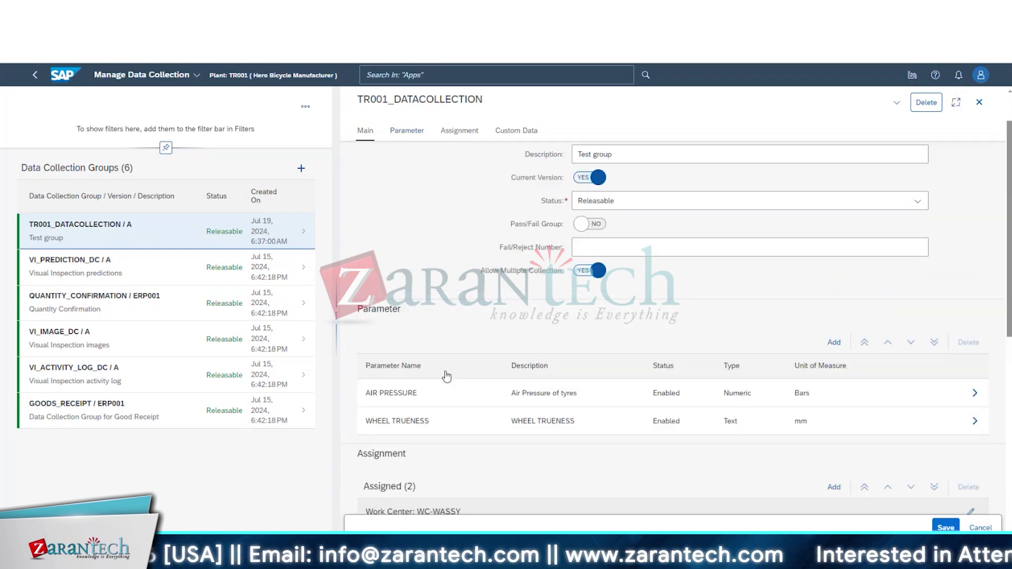
scroll(447, 376, down, 5)
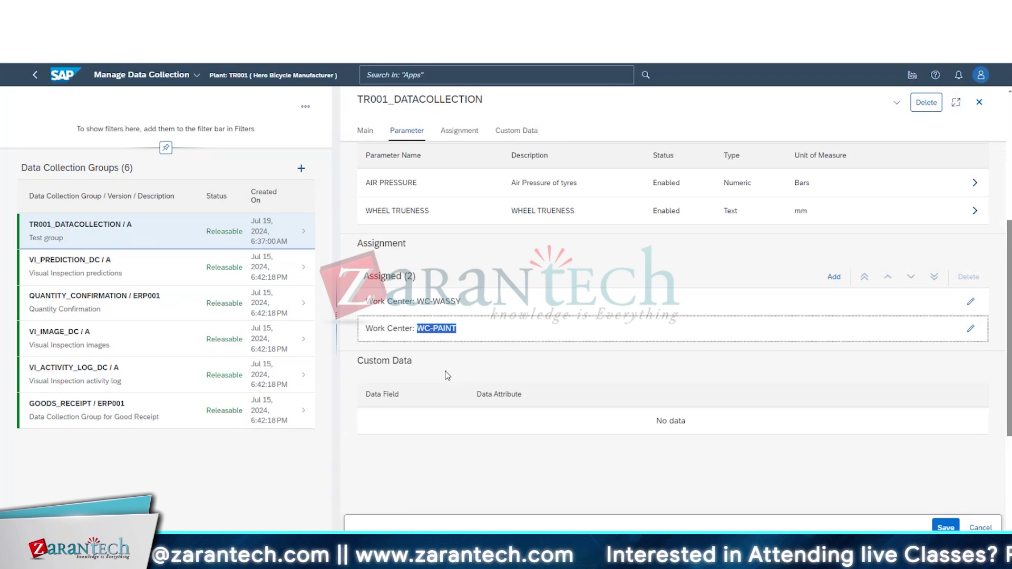
scroll(447, 375, up, 3)
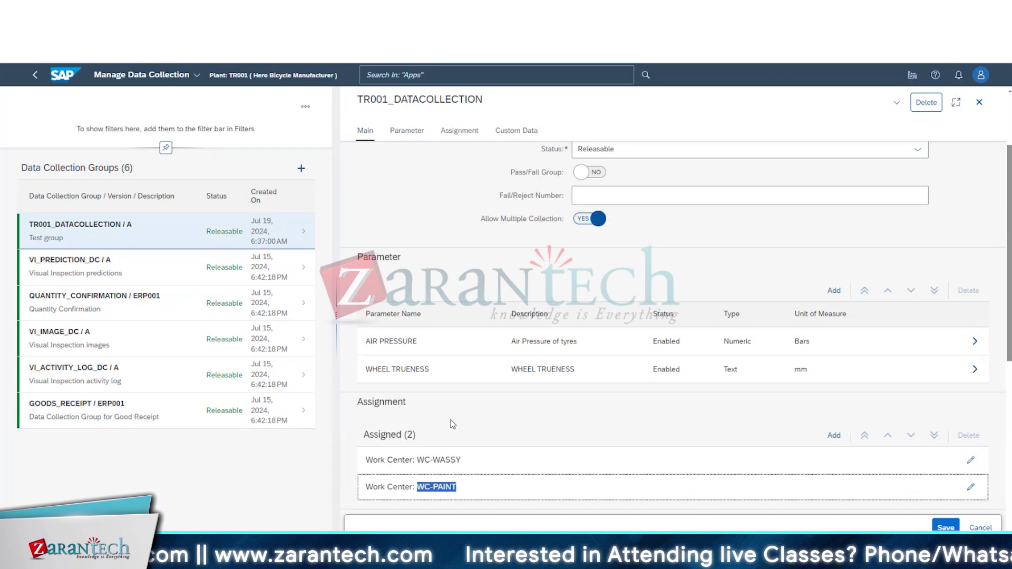
Step: Review the TR001_DATACOLLECTION group's main settings, parameters, work center assignments and custom data section once more
drag(364, 101, 501, 102)
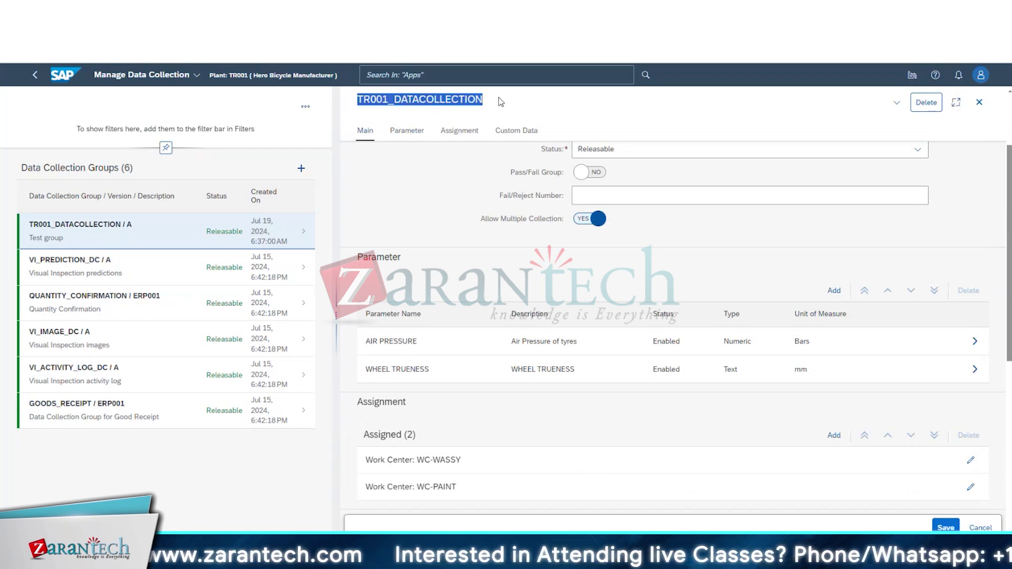
click(415, 267)
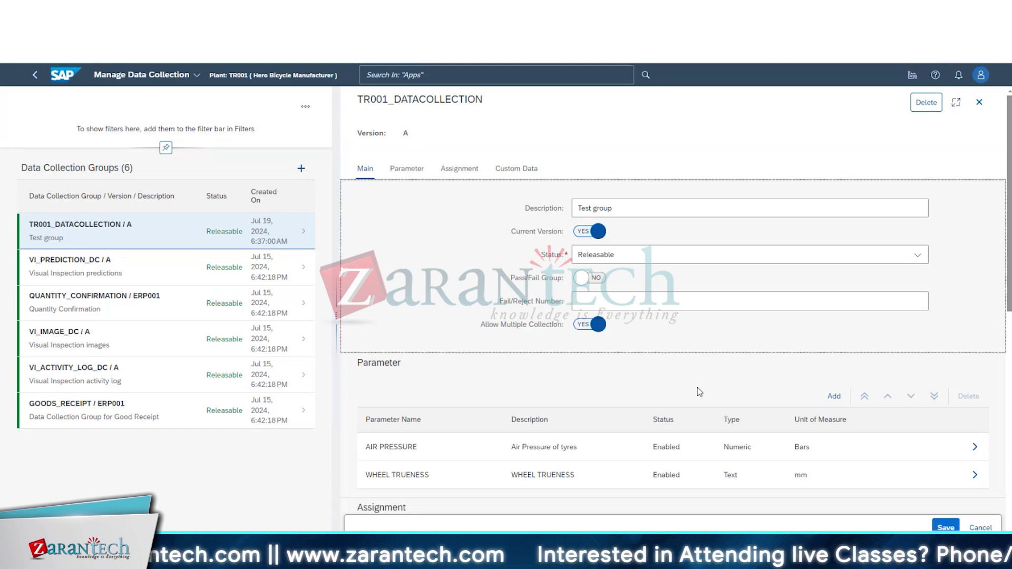
scroll(501, 404, down, 3)
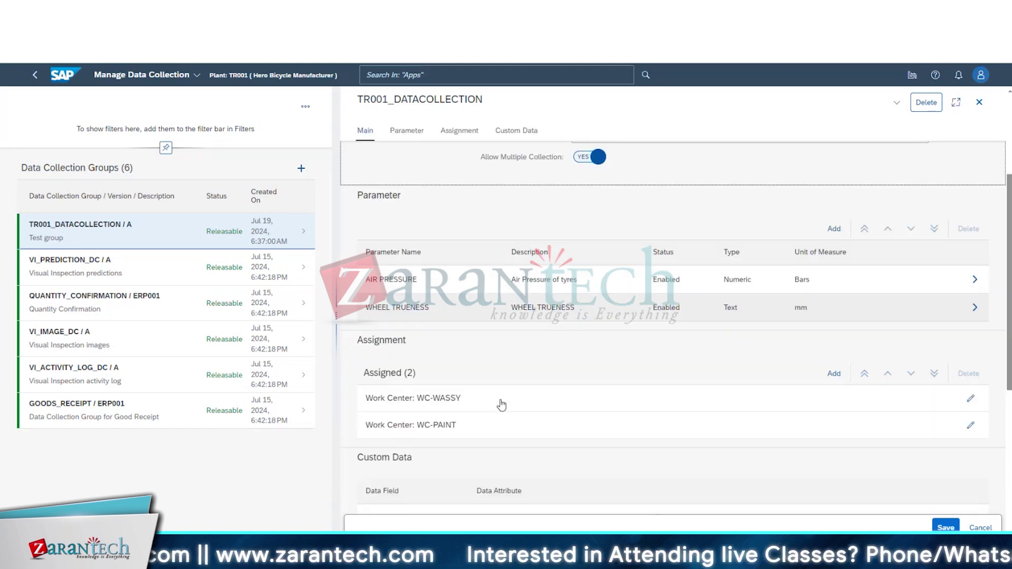
scroll(501, 405, down, 3)
scroll(501, 400, up, 10)
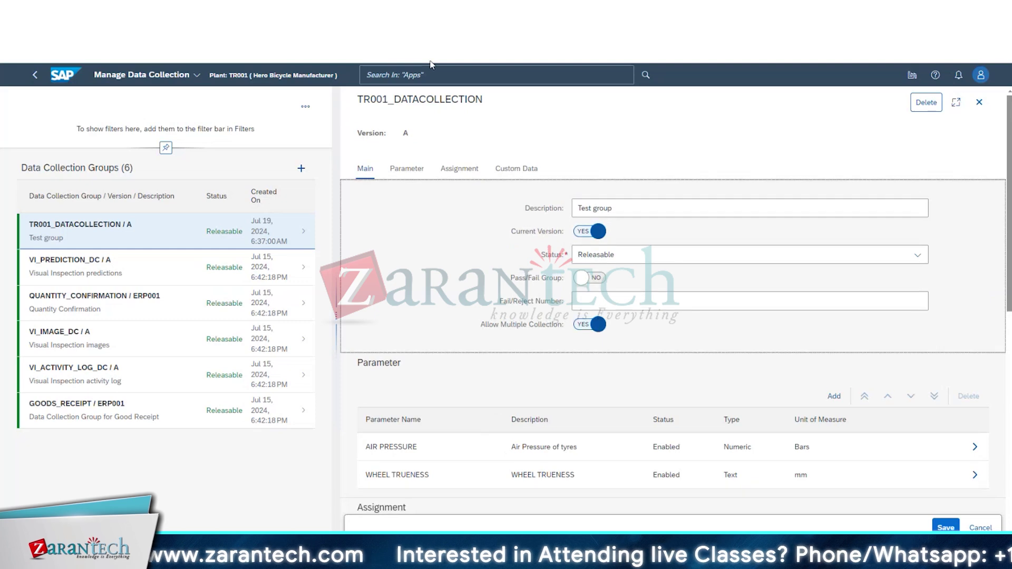
Step: Switch to the Google Slides course deck and read slides 104 and 105 on the Manage Work Instructions app and work instructions overview
click(430, 64)
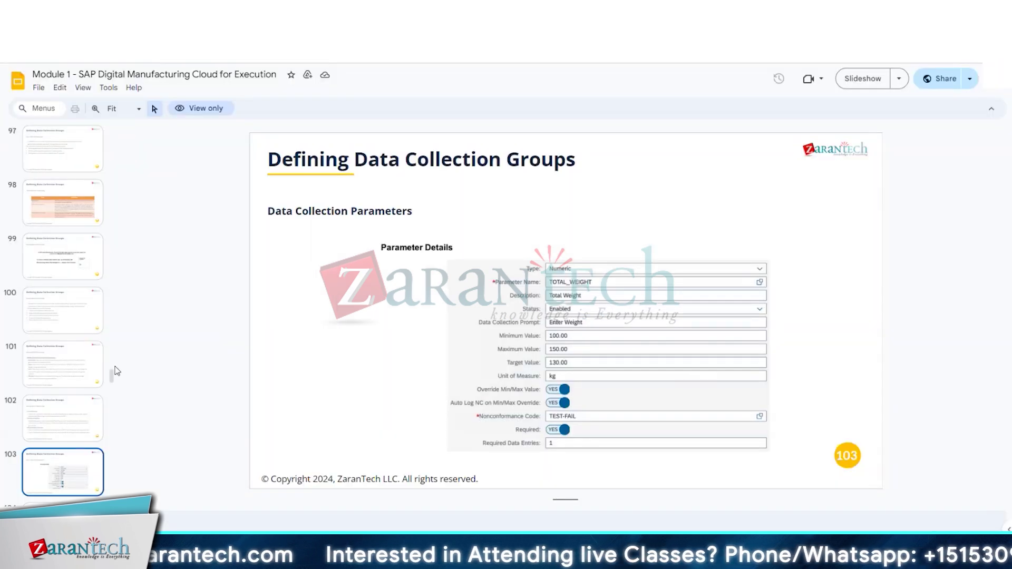
scroll(99, 378, down, 1)
scroll(79, 369, down, 3)
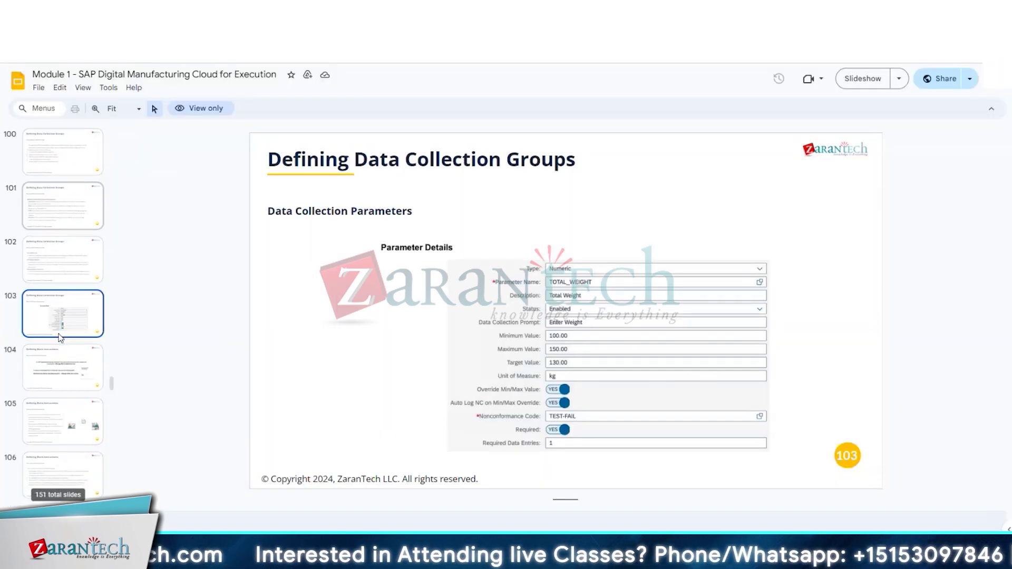
click(68, 362)
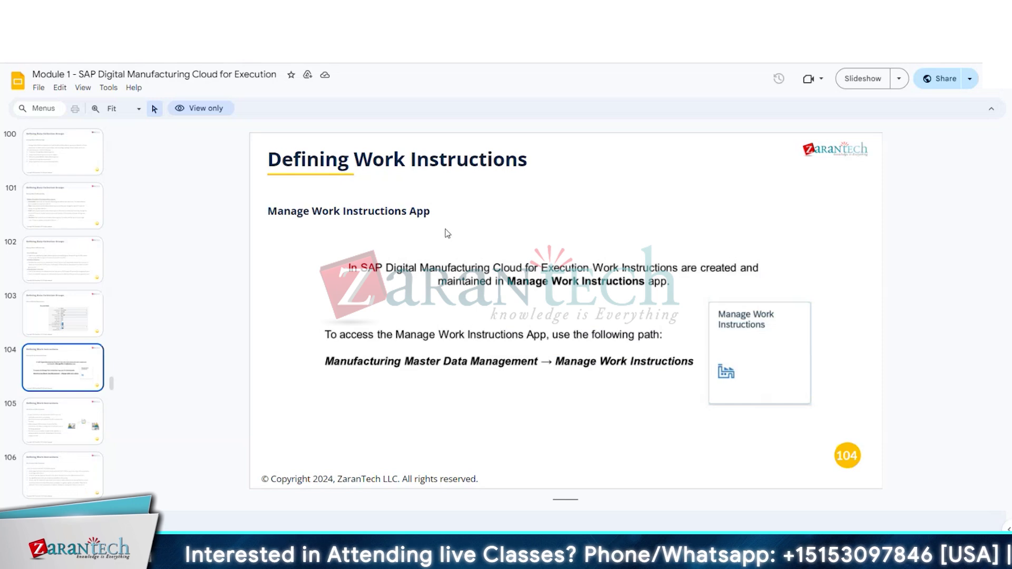
scroll(449, 237, down, 1)
click(80, 356)
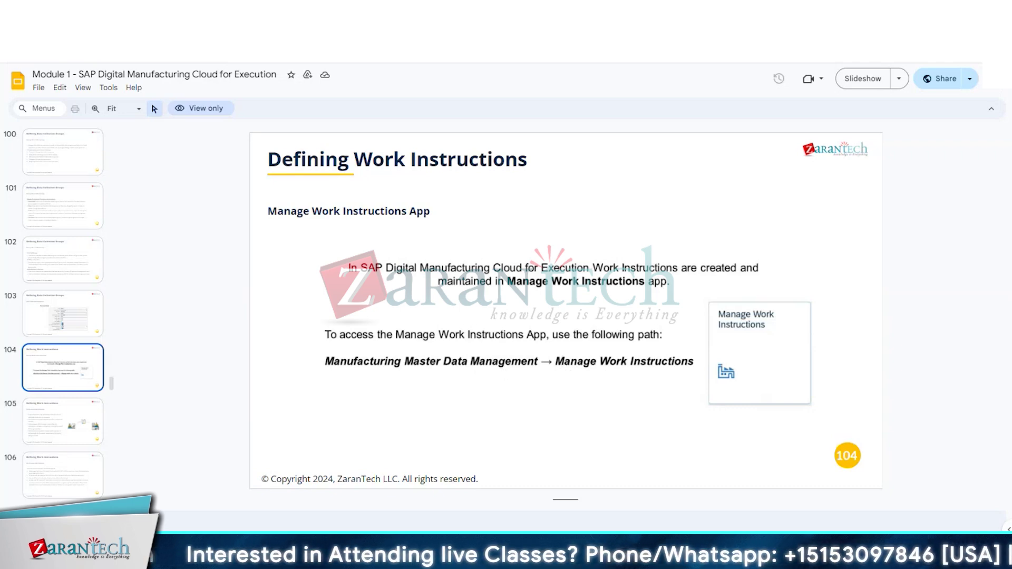
click(72, 430)
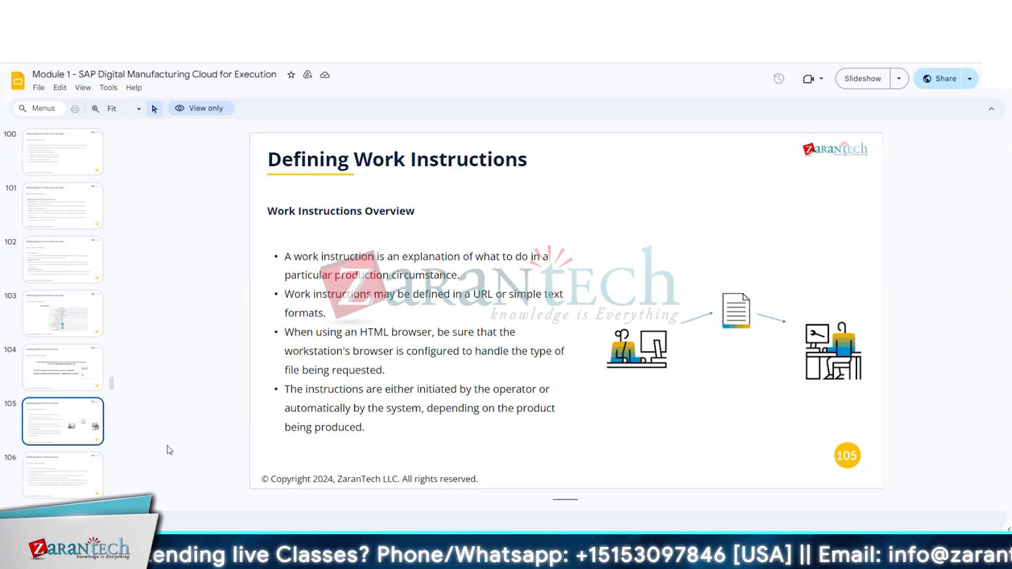
Step: Study slide 106 on work instruction types, highlighting the Microsoft document, http link, free-format text, Internet location and 3D model passages
click(83, 496)
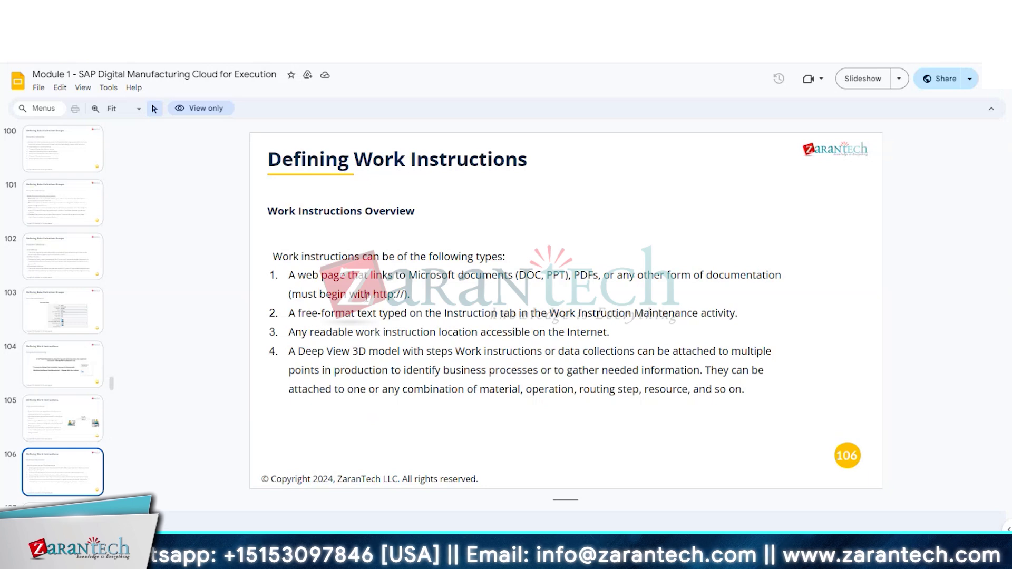
drag(379, 296, 403, 289)
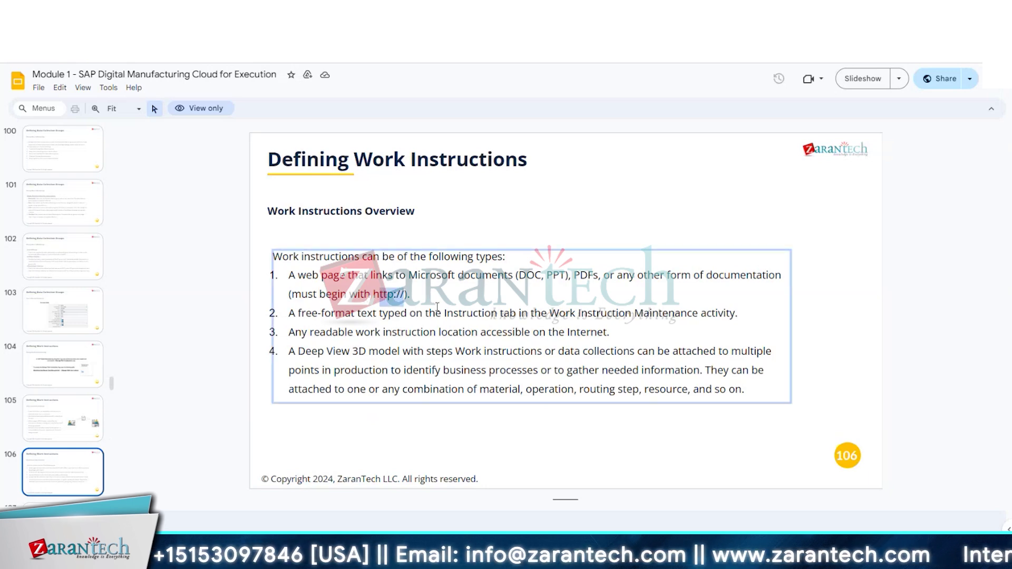
scroll(403, 289, down, 1)
click(53, 441)
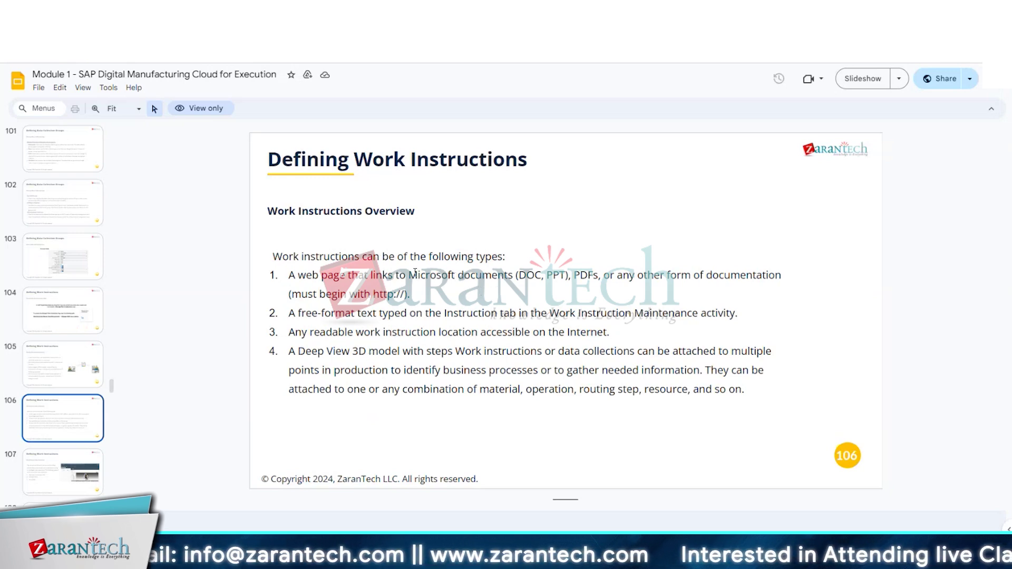
drag(409, 275, 510, 276)
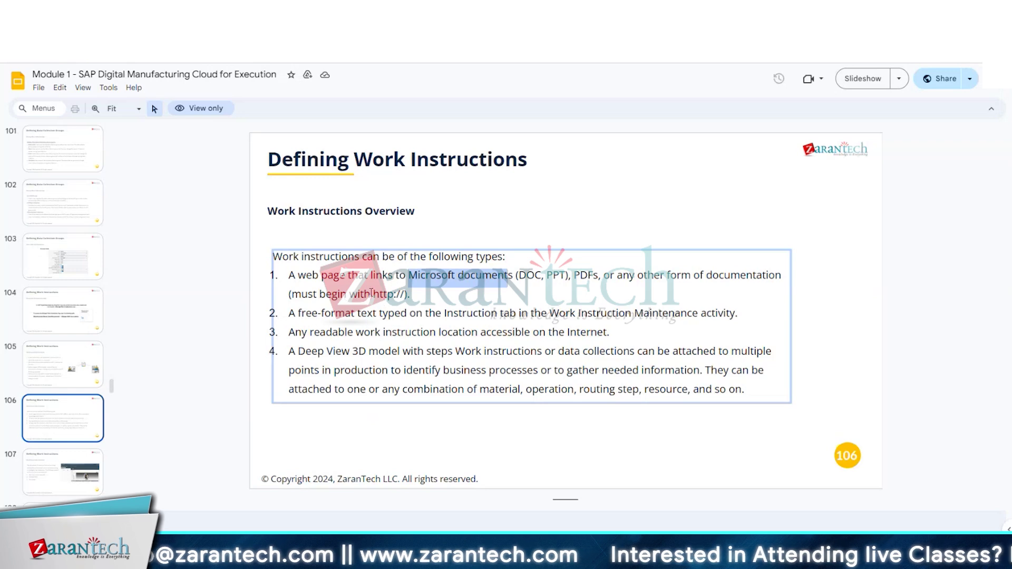
drag(372, 293, 405, 295)
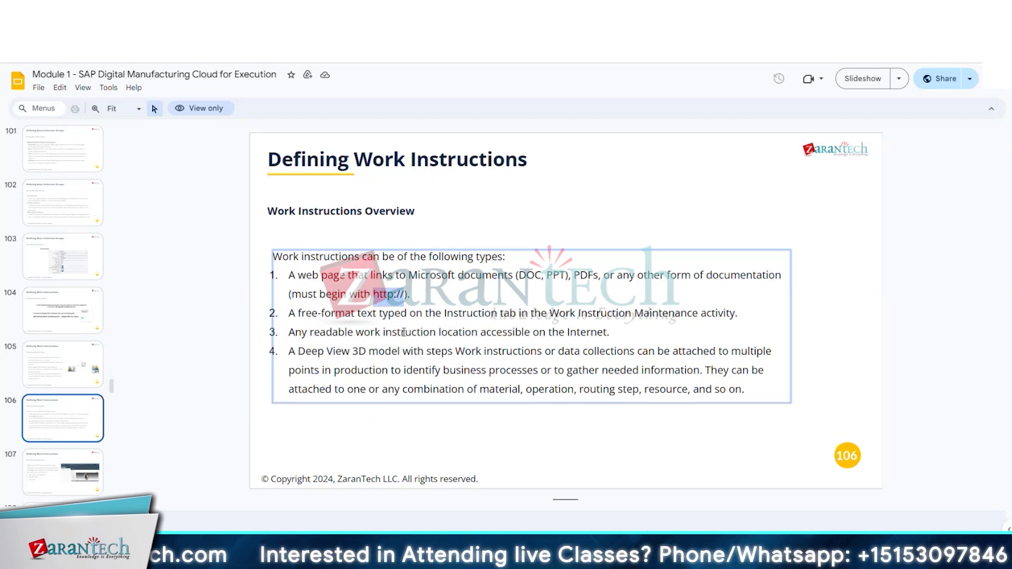
drag(448, 332, 601, 333)
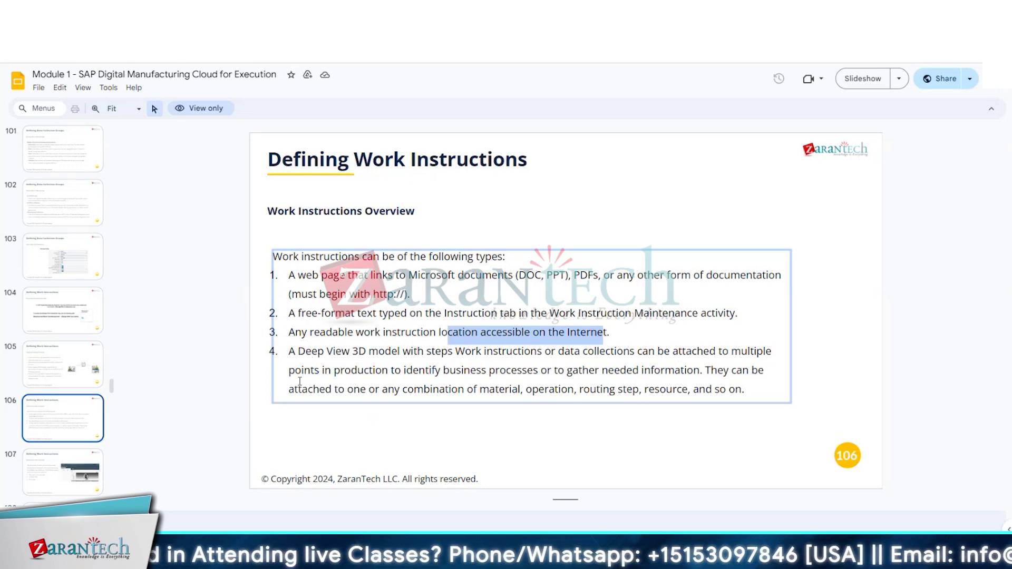
drag(352, 351, 399, 352)
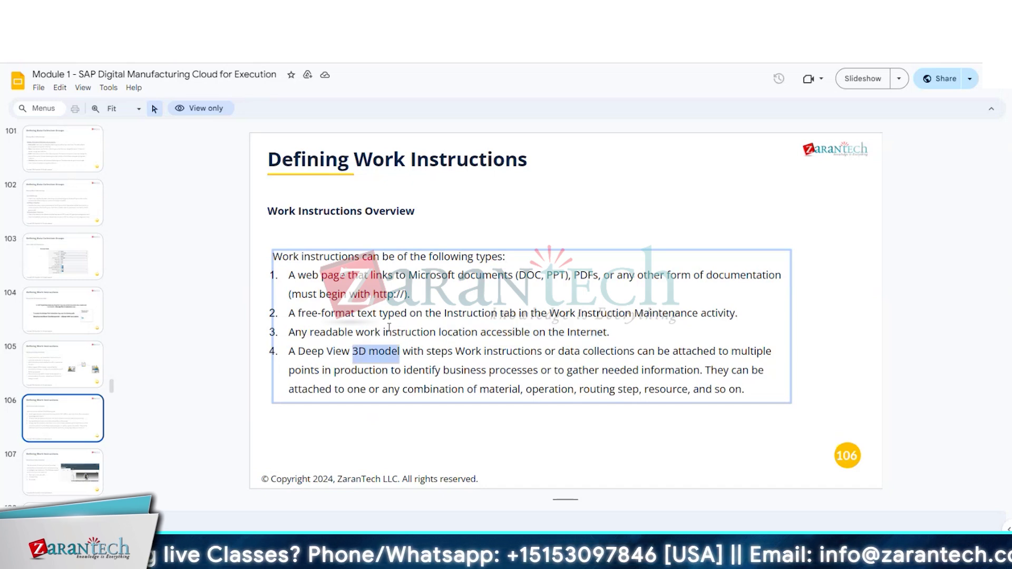
drag(364, 333, 488, 324)
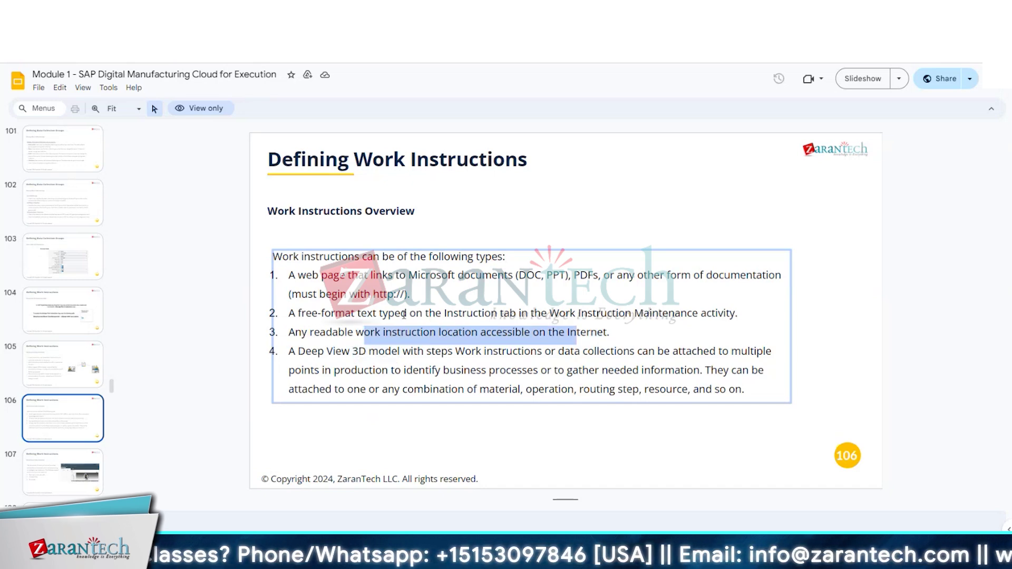
drag(318, 313, 374, 315)
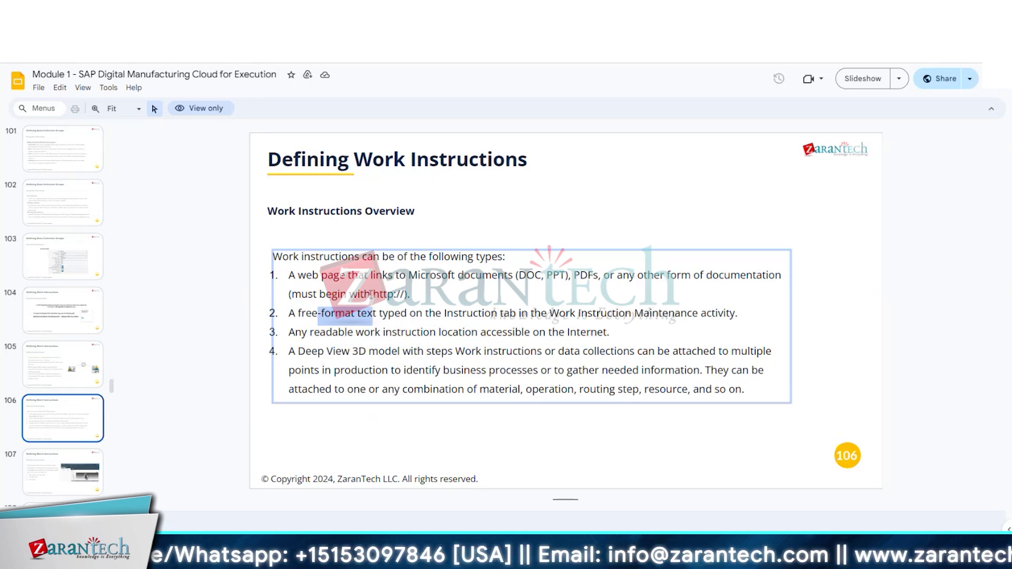
drag(374, 293, 402, 294)
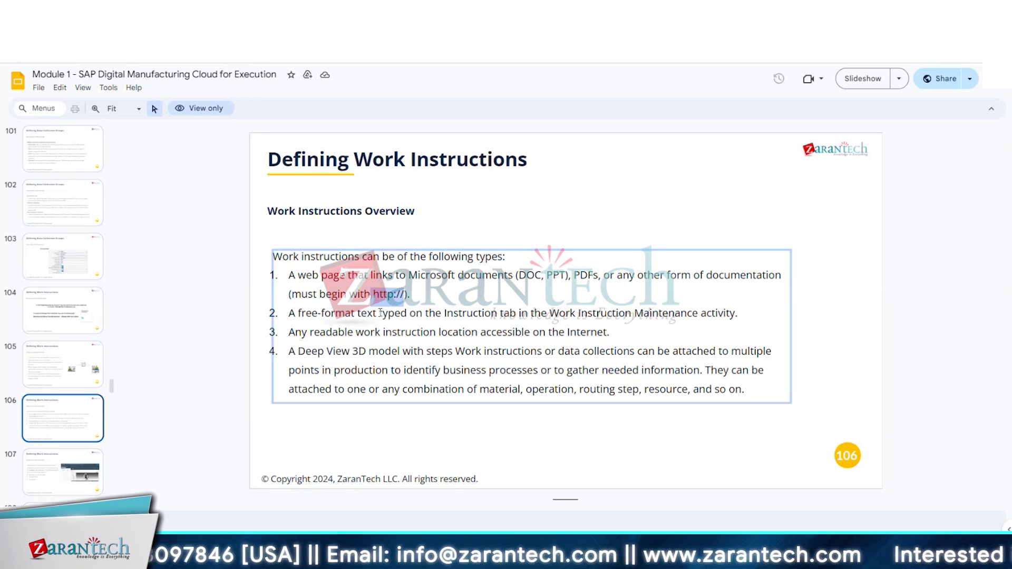
drag(373, 294, 404, 293)
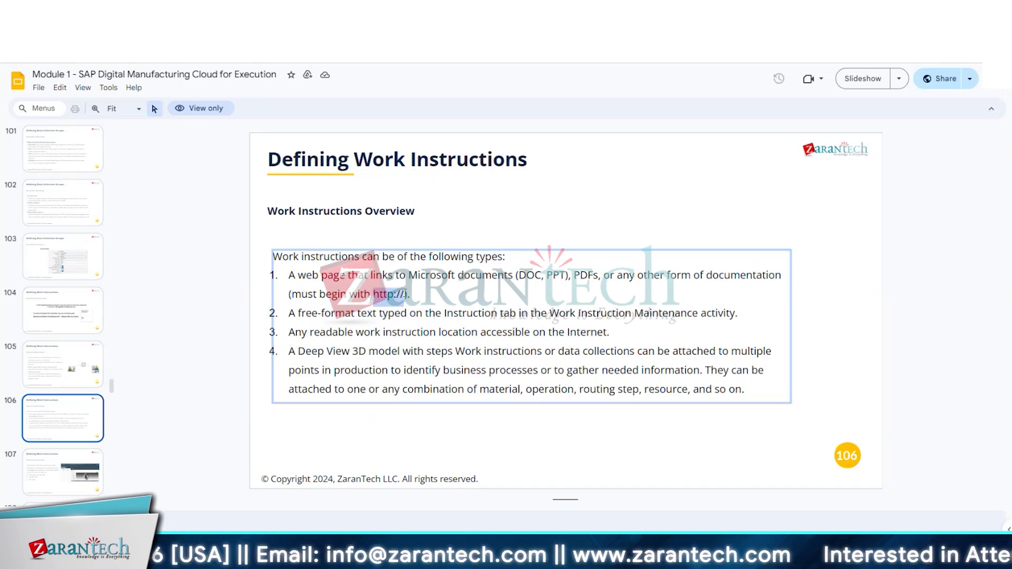
Step: Read slides 107 to 109 on supported work instruction types, SAP S/4HANA and ERP integration, and the app's functions
click(85, 466)
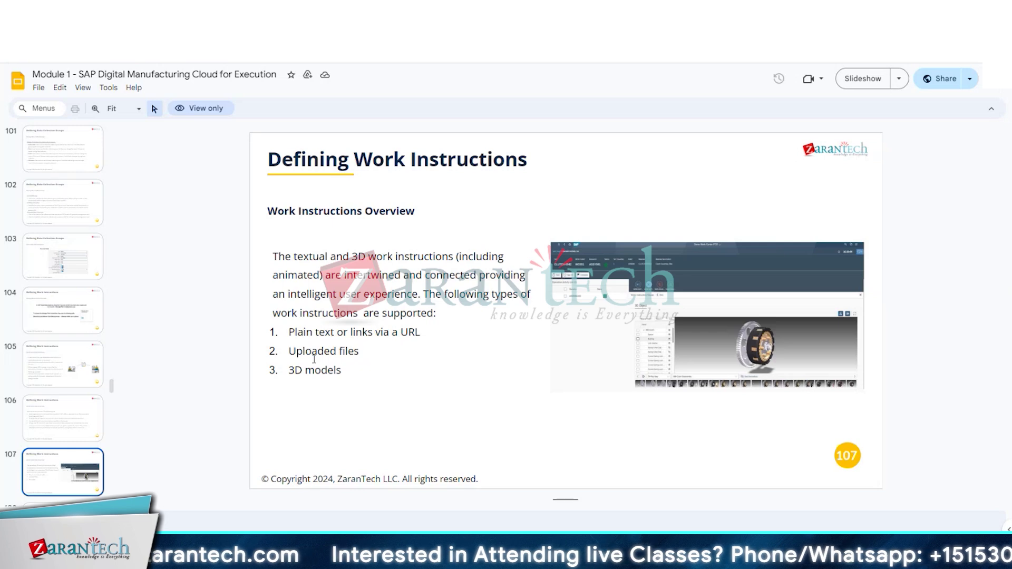
scroll(120, 369, down, 2)
click(66, 421)
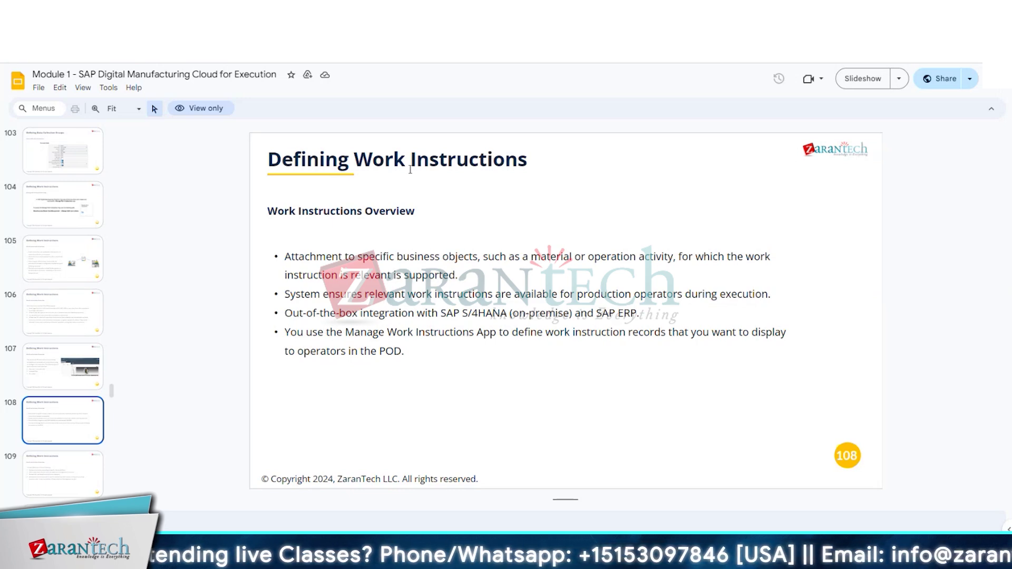
drag(318, 312, 635, 310)
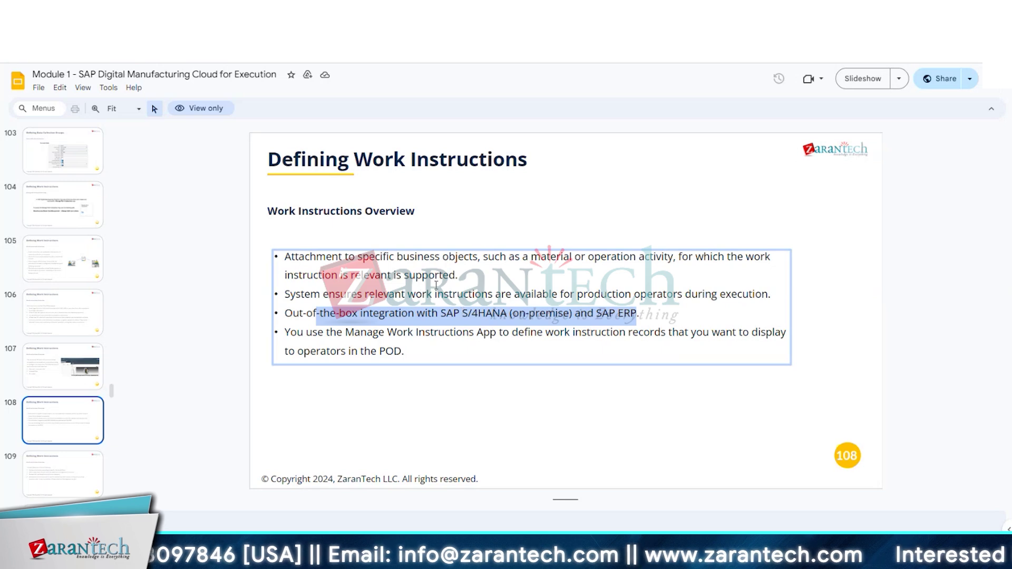
click(44, 464)
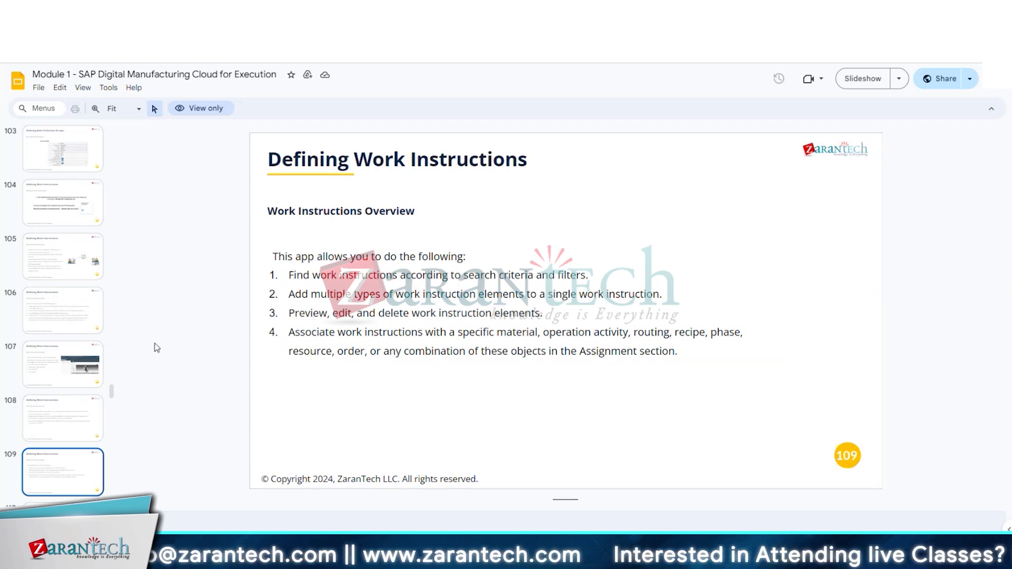
scroll(69, 425, down, 1)
click(49, 463)
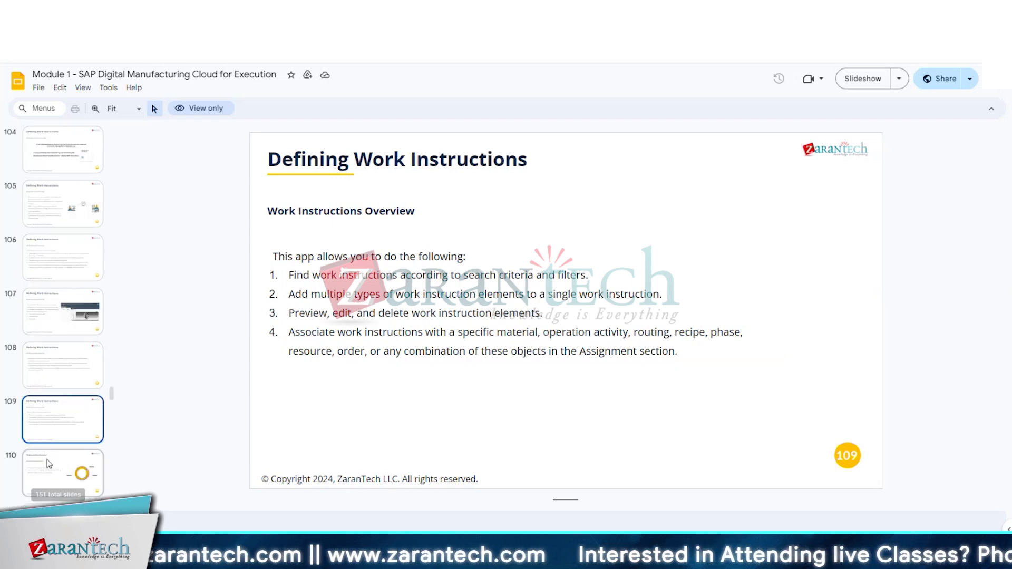
click(67, 421)
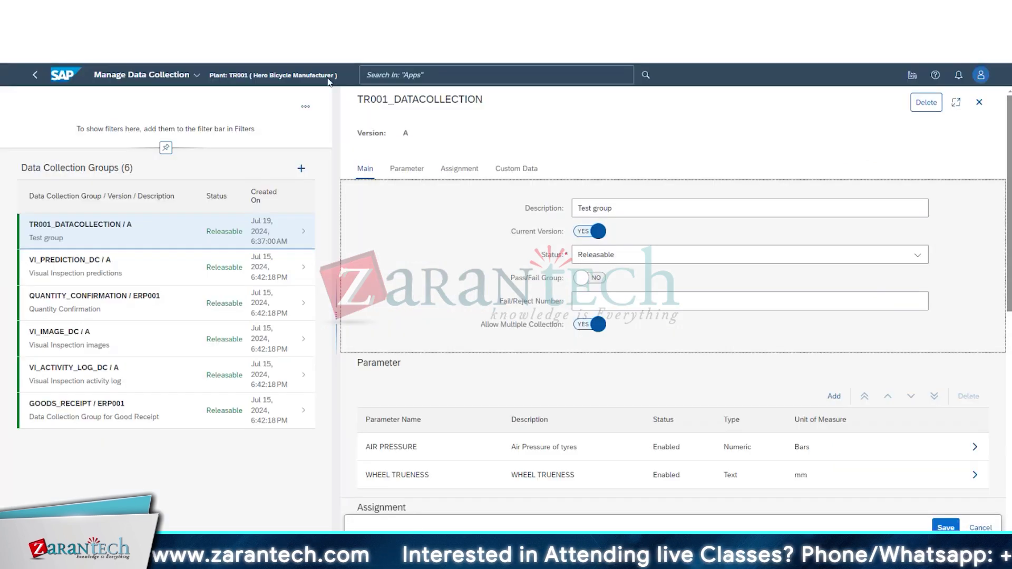
Step: Leave Manage Data Collection for the SAP home page, and open the SAP Digital Manufacturing documentation on SAP Help Portal in a new browser tab
click(67, 79)
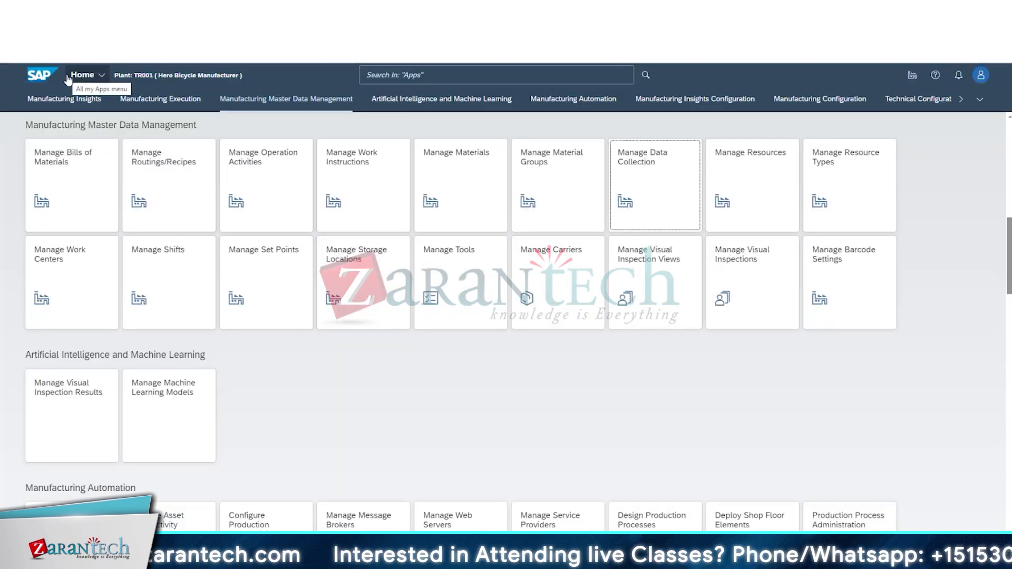
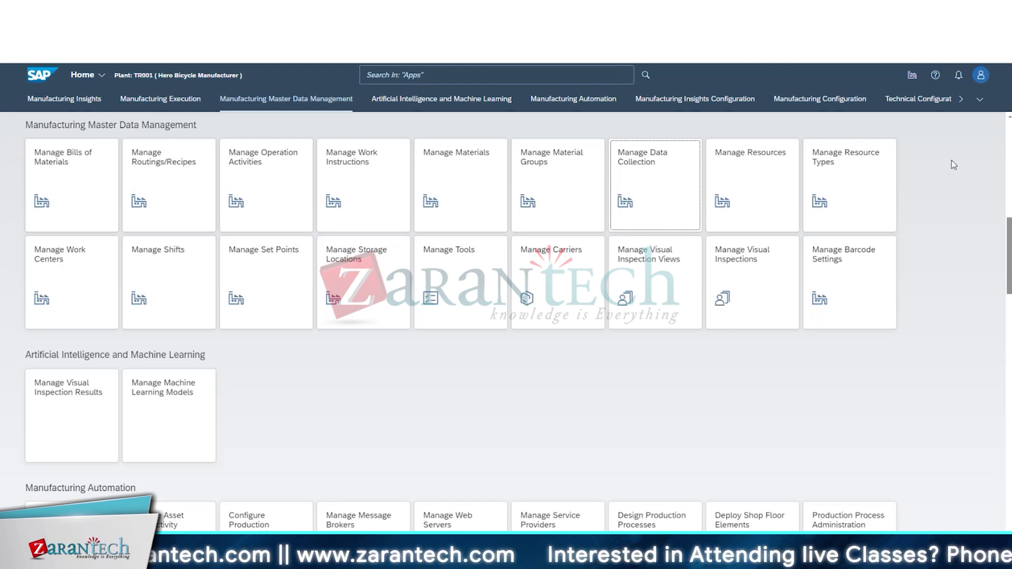
key(ctrl+t)
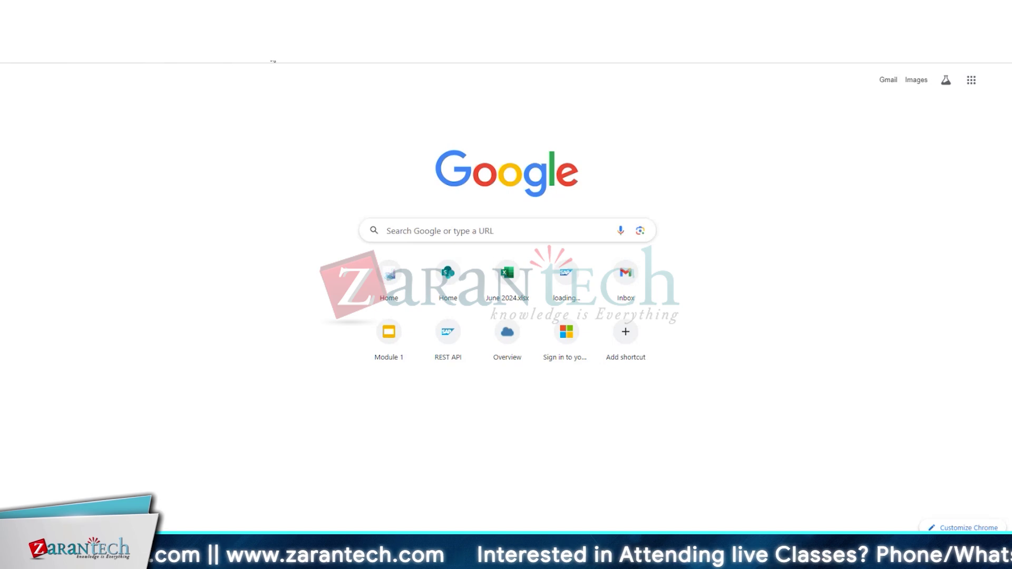
click(273, 60)
click(290, 105)
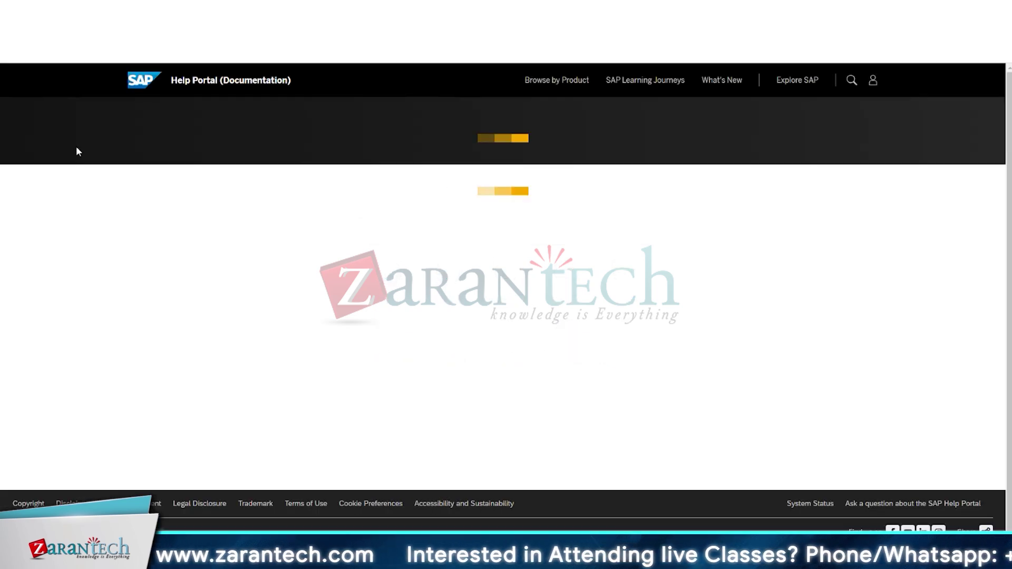
Step: Search the product documentation for "field mapping" and open the result "Field Mapping for the Integration to SAP S/4HANA Cloud" in a new tab
click(216, 193)
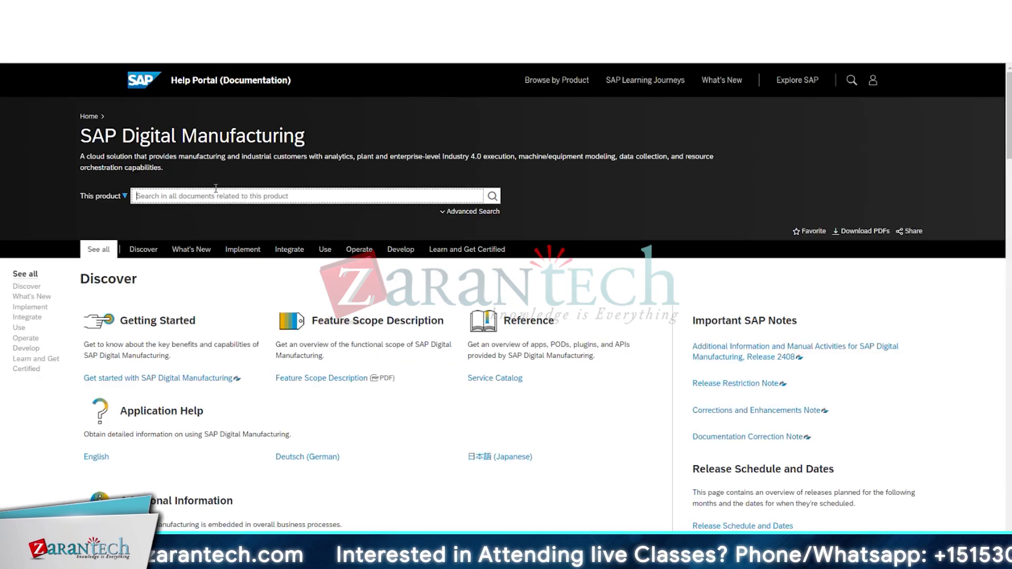
text(field )
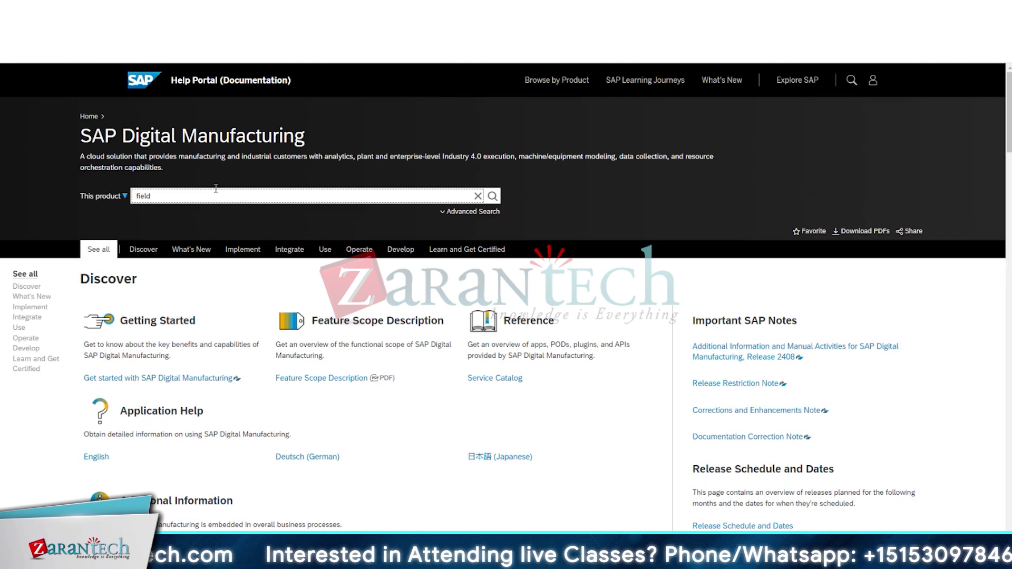
text(mapping)
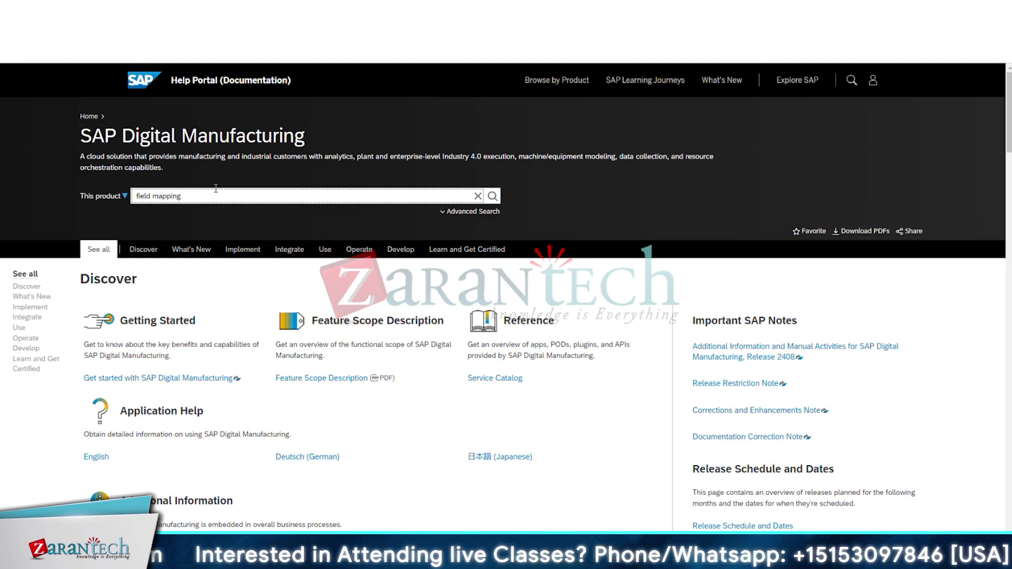
key(Return)
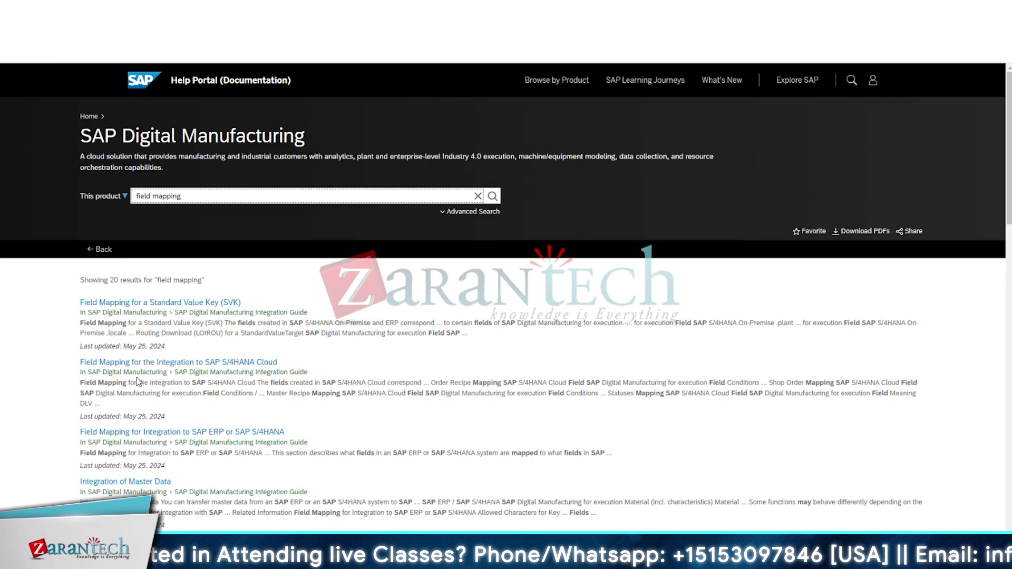
right_click(163, 362)
click(235, 369)
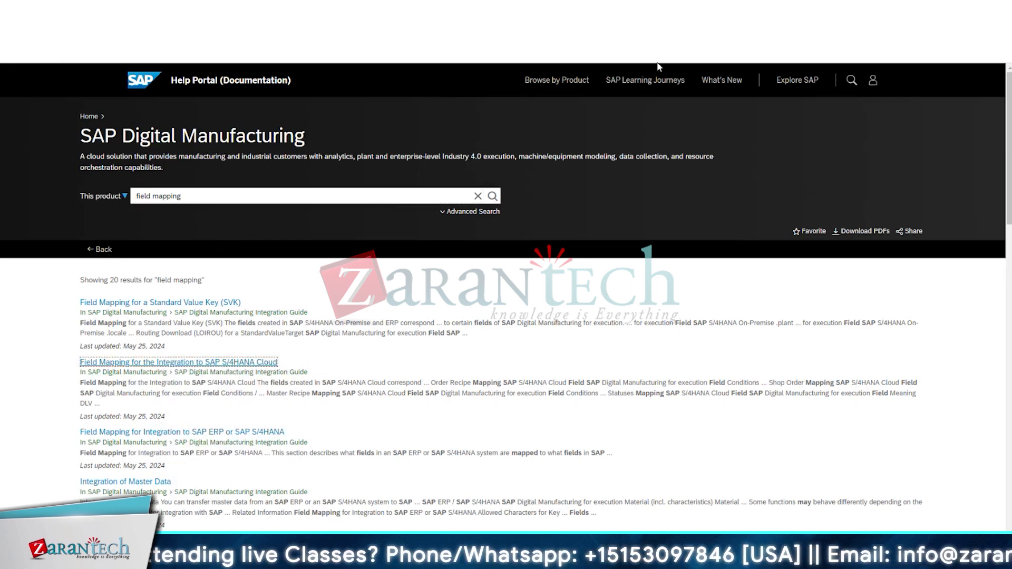
Step: Glance at the SAP S/4HANA Cloud mapping page, and open the result "Field Mapping for Integration to SAP ERP or SAP S/4HANA" in a new tab
key(ctrl+Tab)
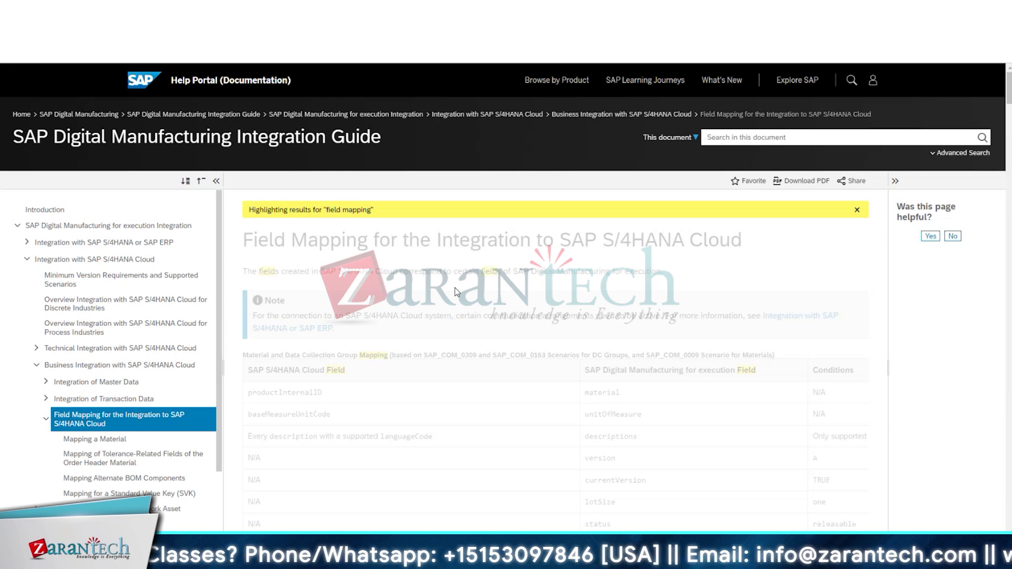
scroll(456, 291, down, 5)
key(ctrl+shift+Tab)
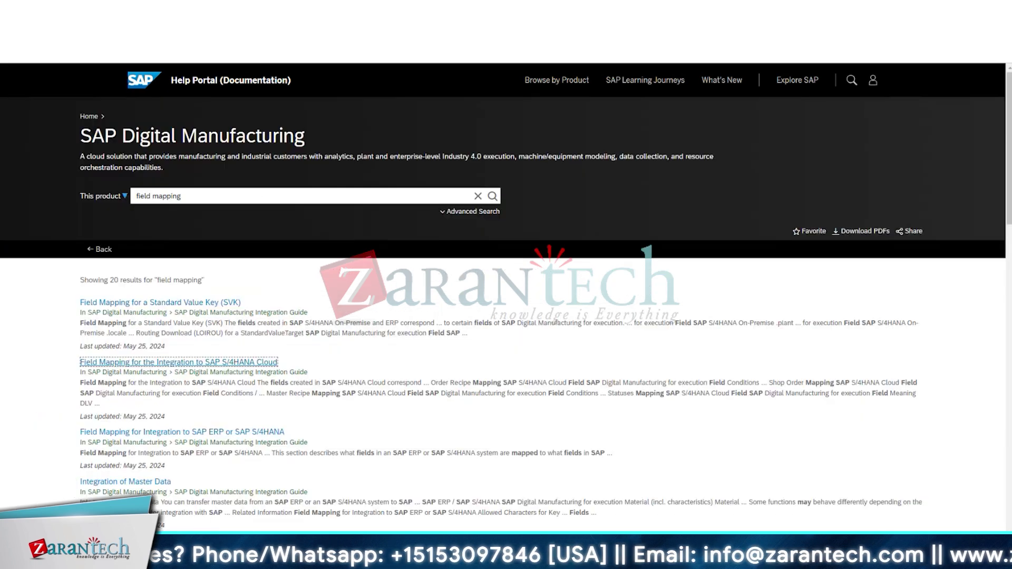
right_click(223, 433)
click(261, 316)
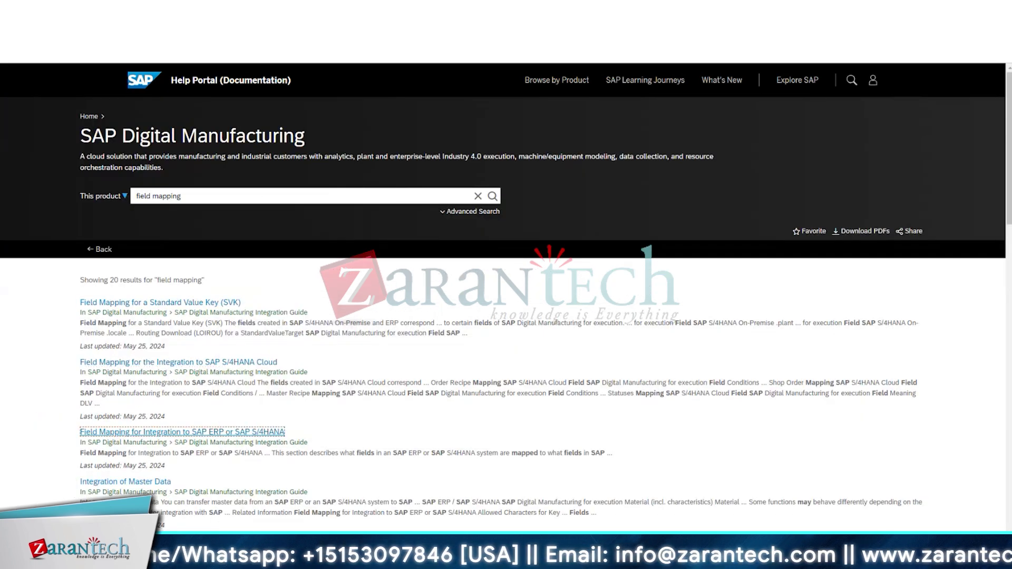
key(ctrl+Tab)
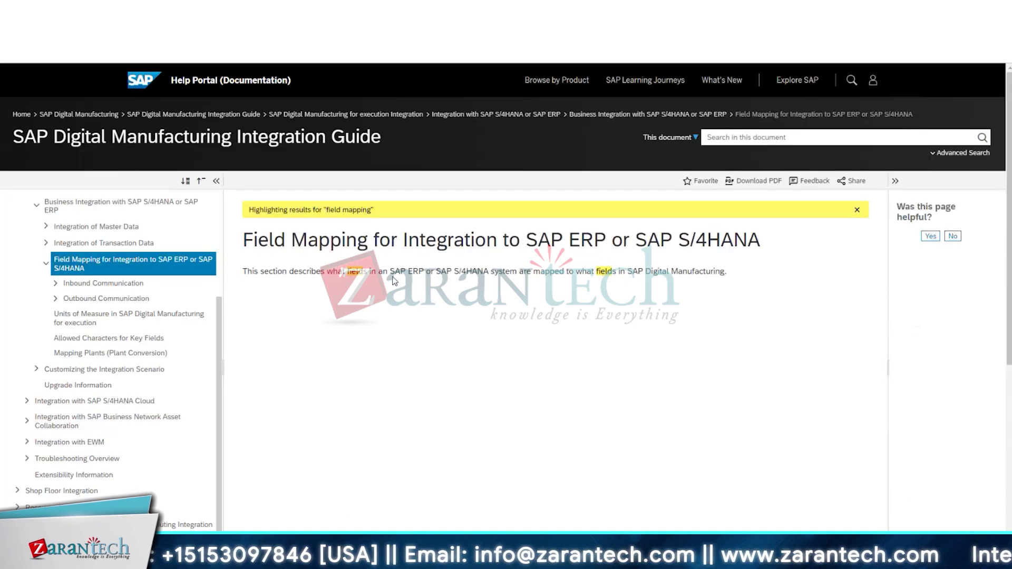
Step: Expand the Inbound Communication topics and read through the field tables in "Mapping a Production Order"
click(68, 287)
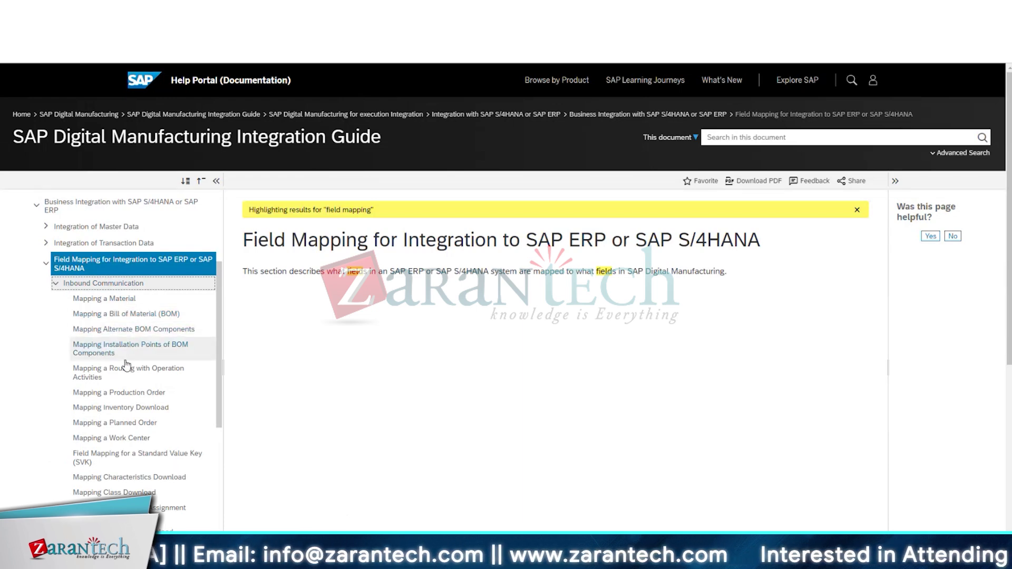
click(123, 393)
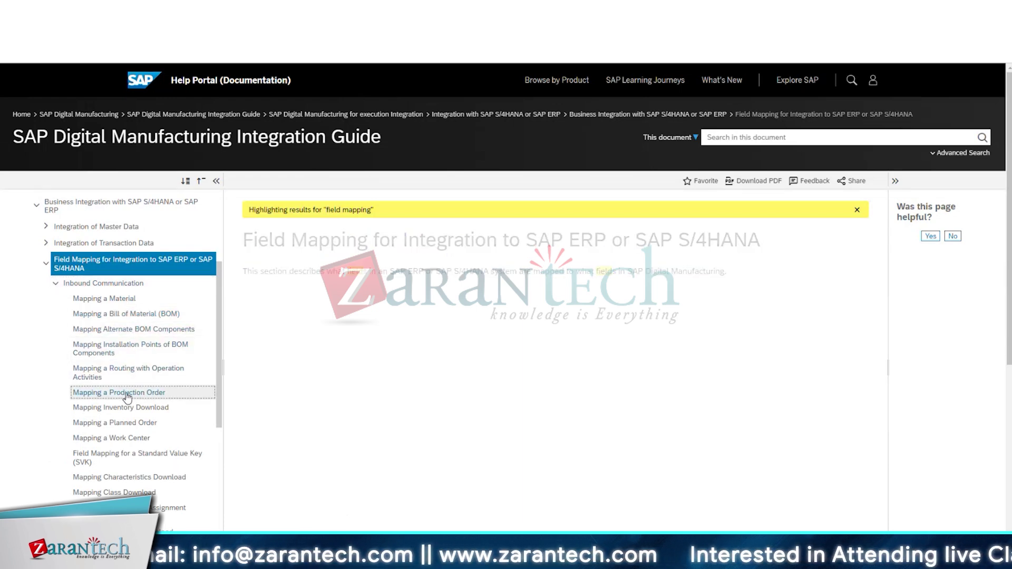
scroll(404, 367, down, 10)
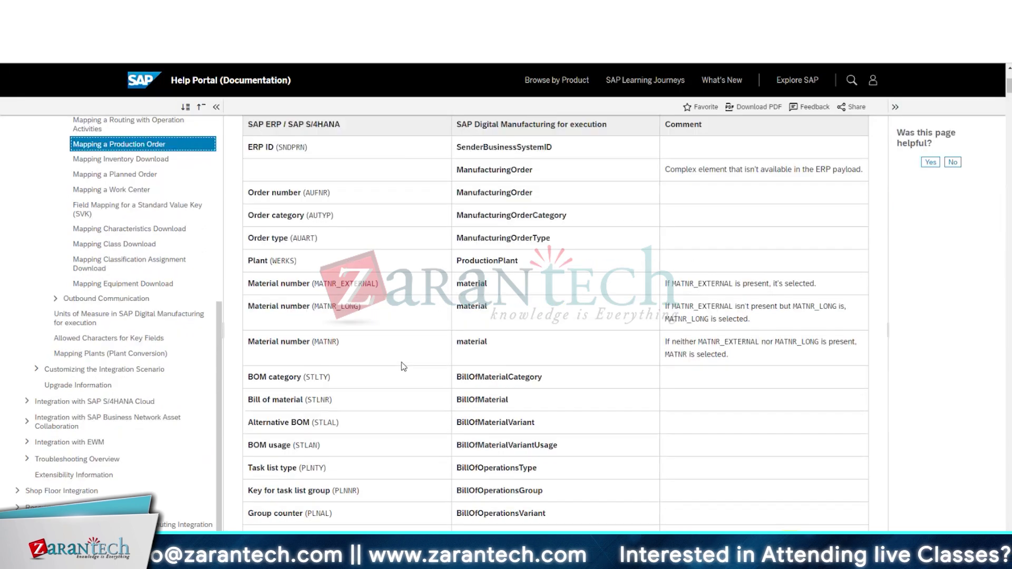
scroll(404, 366, down, 15)
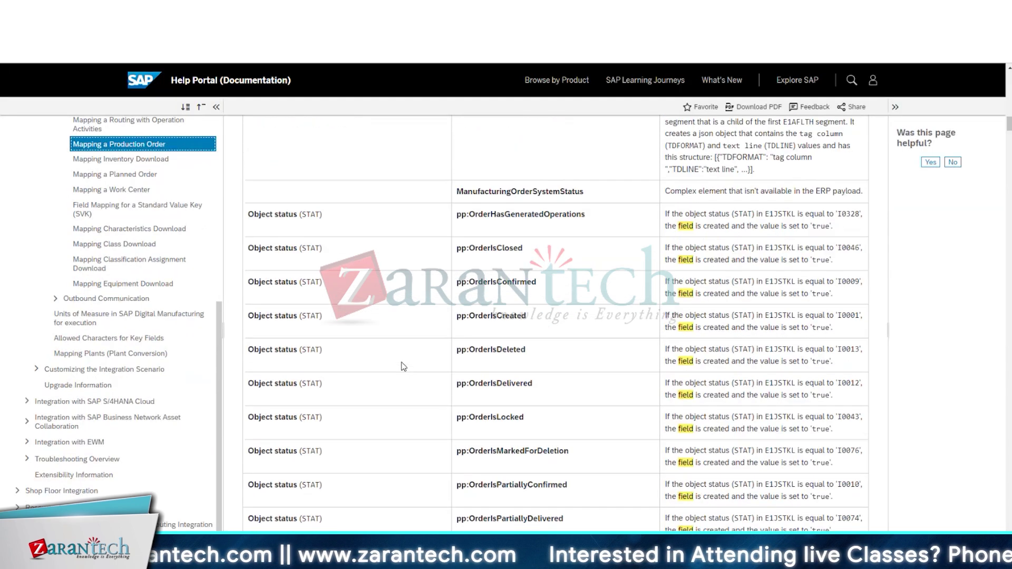
scroll(404, 367, down, 4)
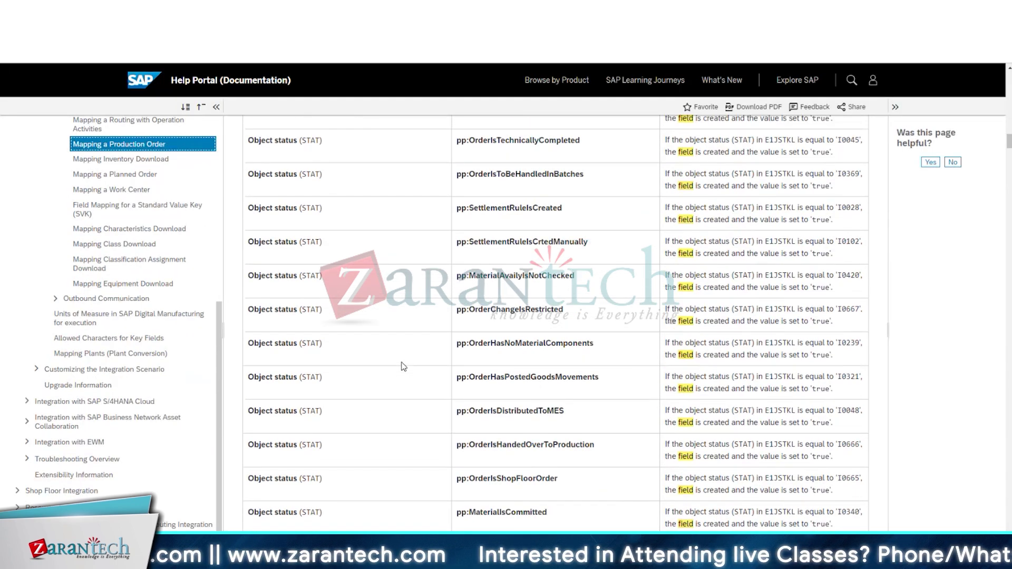
Step: Search the production order mapping page for "work in" to look for work instruction fields
key(ctrl+f)
text(work)
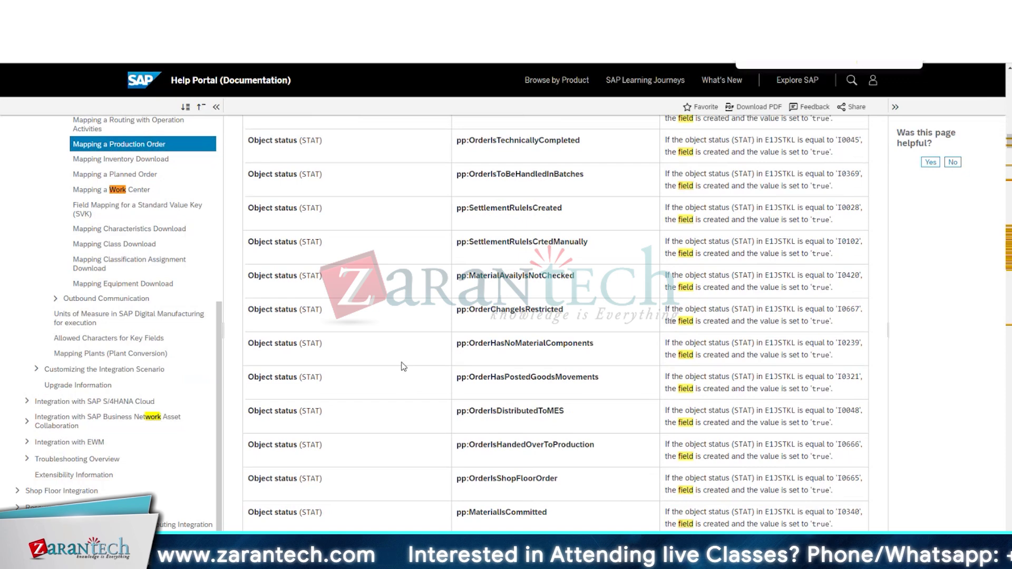
text( in)
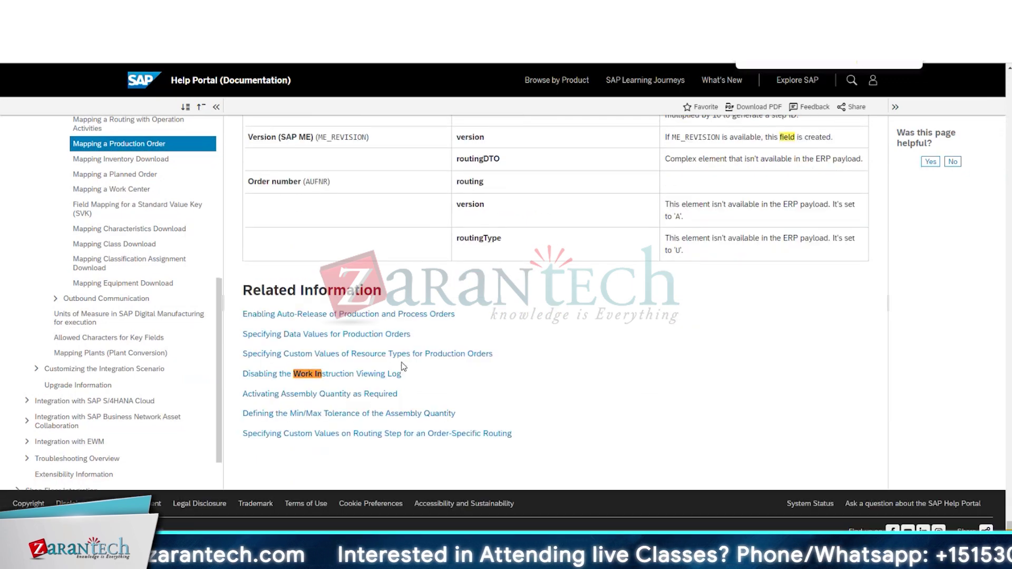
key(Escape)
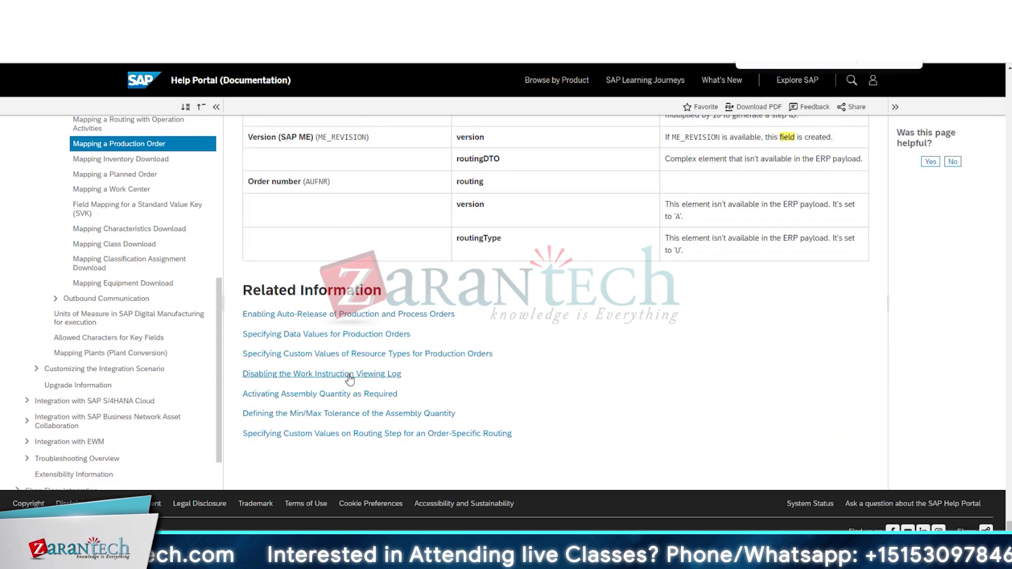
Step: Open "Mapping a Bill of Material (BOM)" and read its field mapping table through to the related information
scroll(153, 263, up, 3)
click(151, 226)
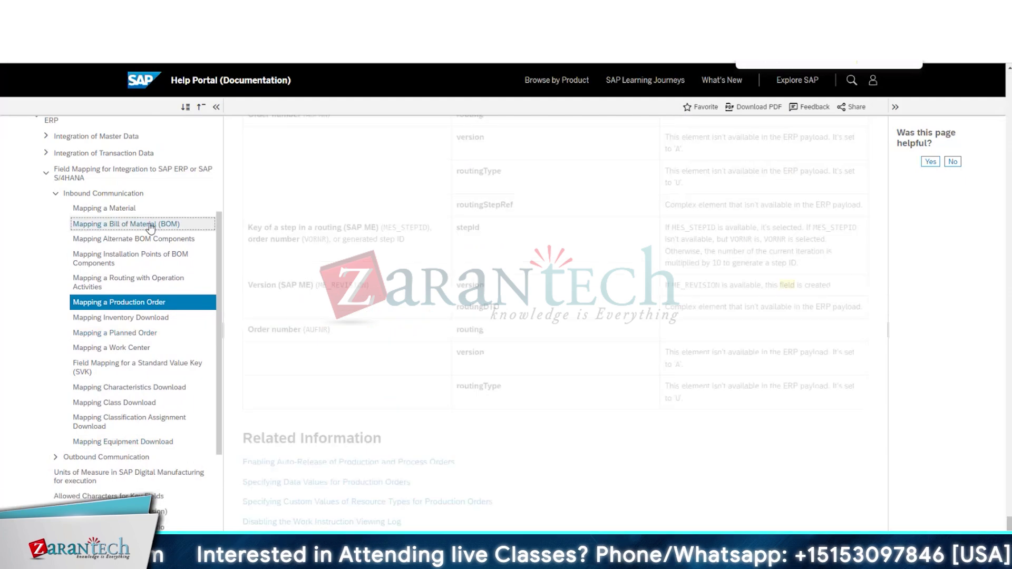
scroll(425, 286, down, 10)
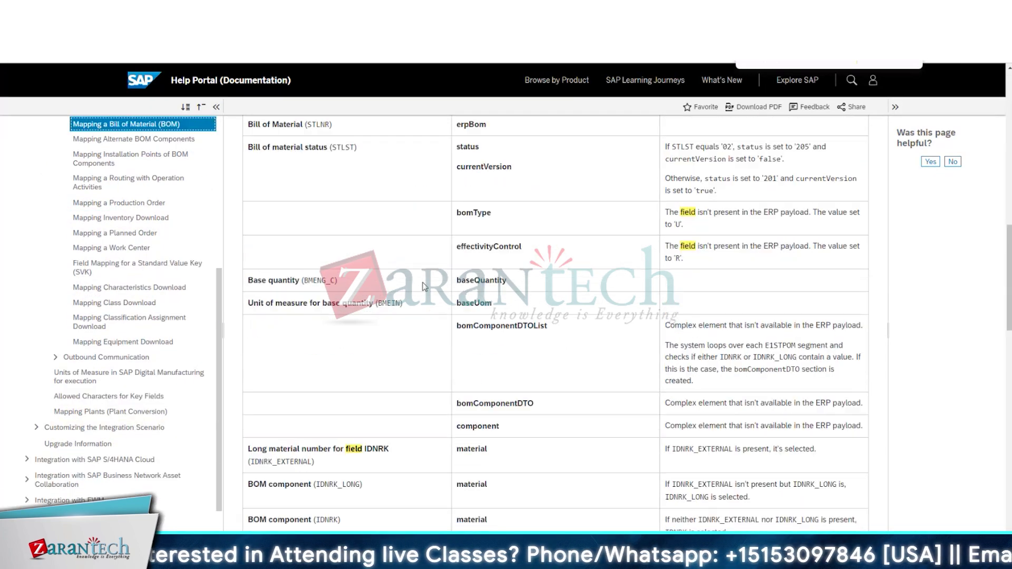
scroll(424, 286, down, 15)
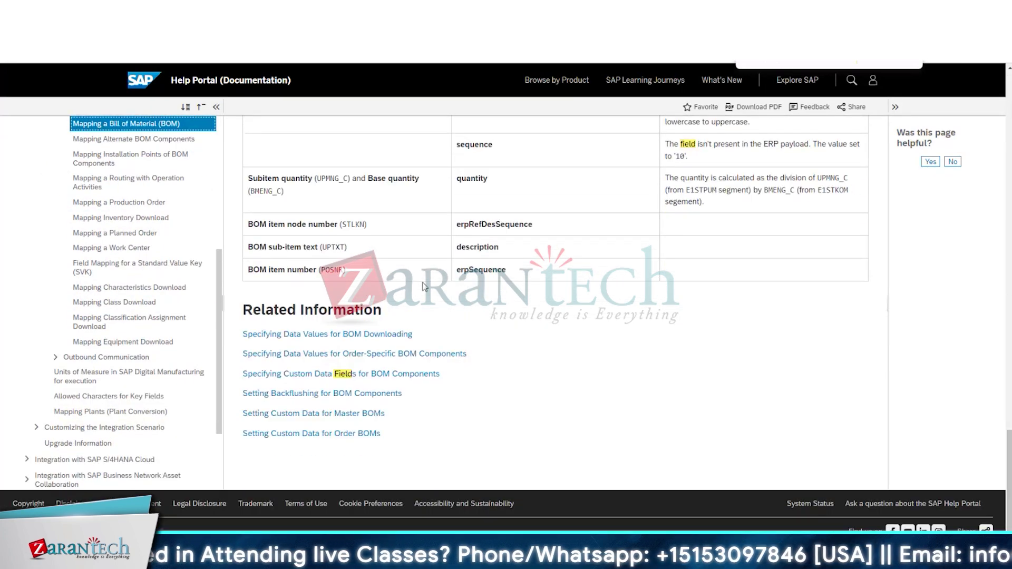
Step: Go through the alternate BOM, installation point and routing topics to "Mapping a Production Order", and examine its order and object status fields
click(132, 139)
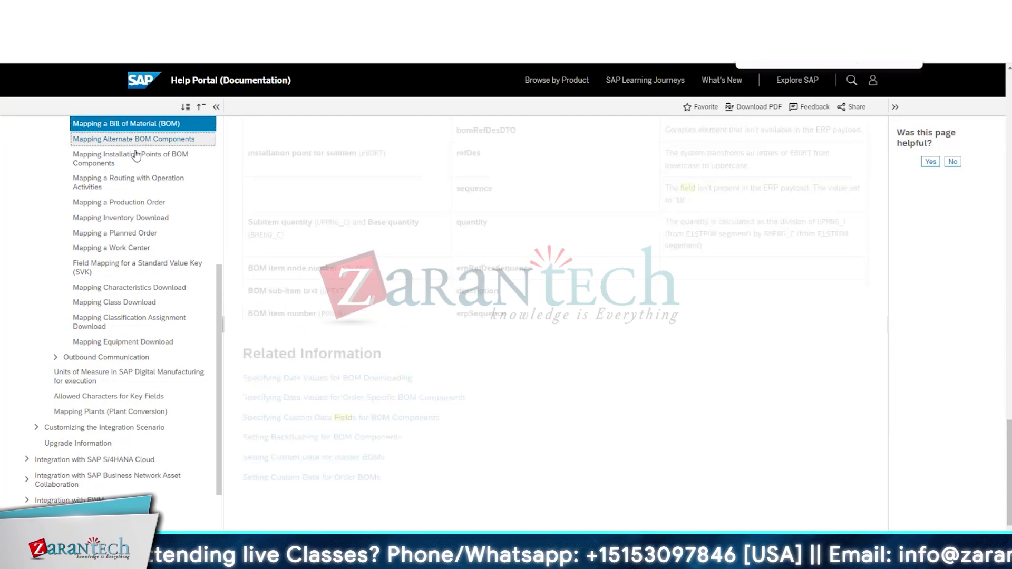
click(137, 156)
click(132, 180)
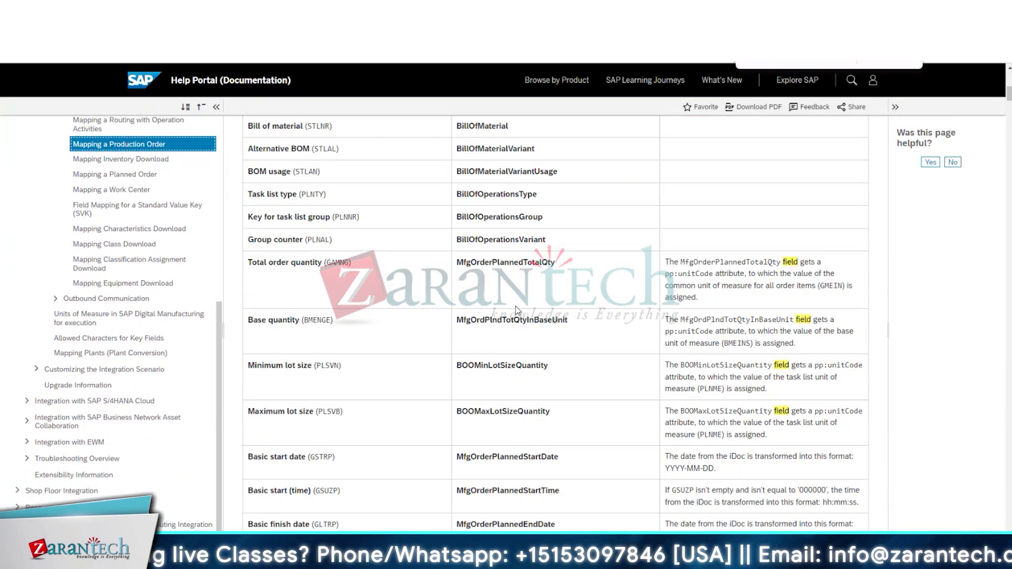
scroll(516, 310, down, 20)
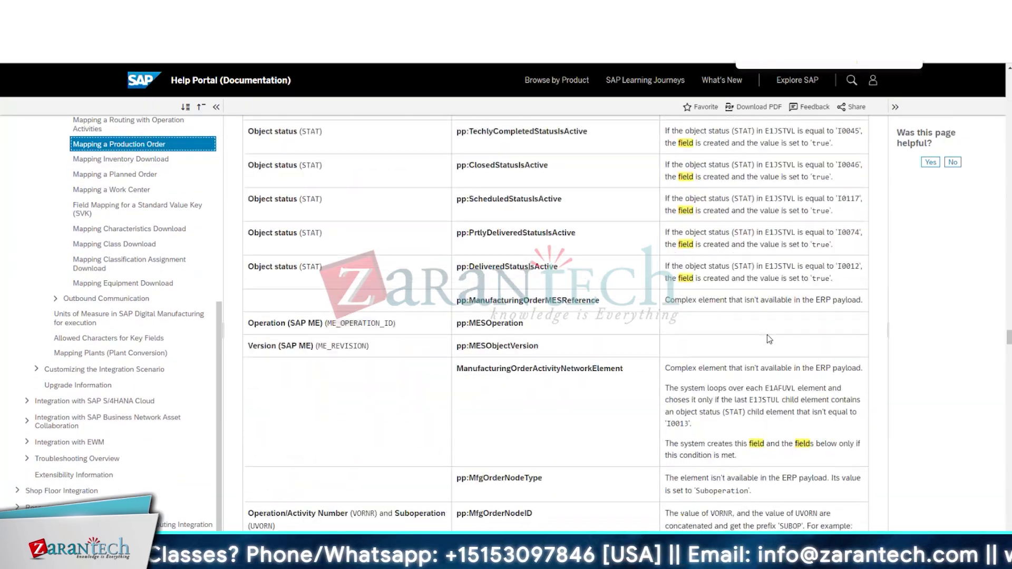
scroll(769, 339, down, 15)
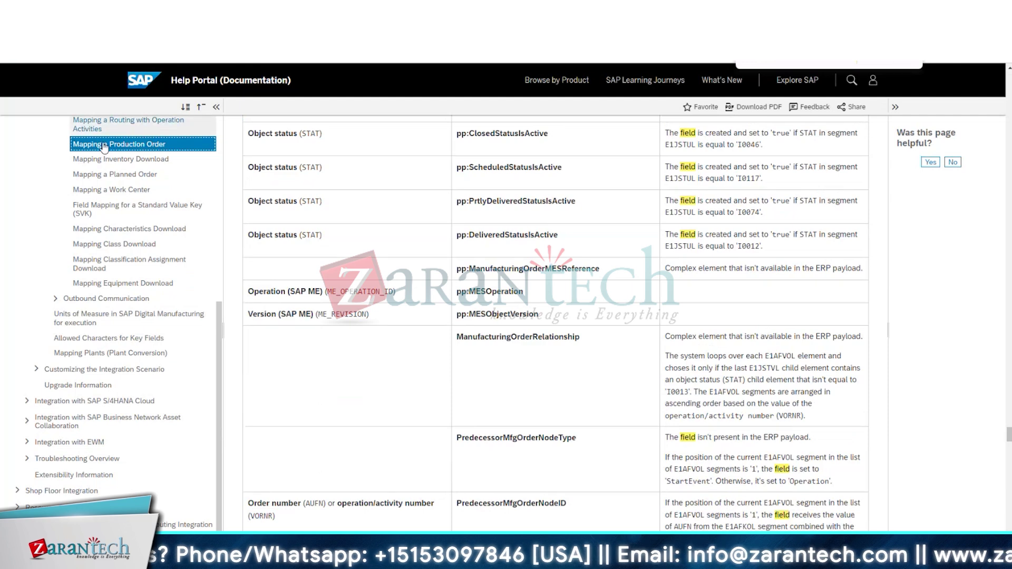
Step: Open "Mapping a Work Center" and read its capacity, shift and standard value field mappings
click(112, 190)
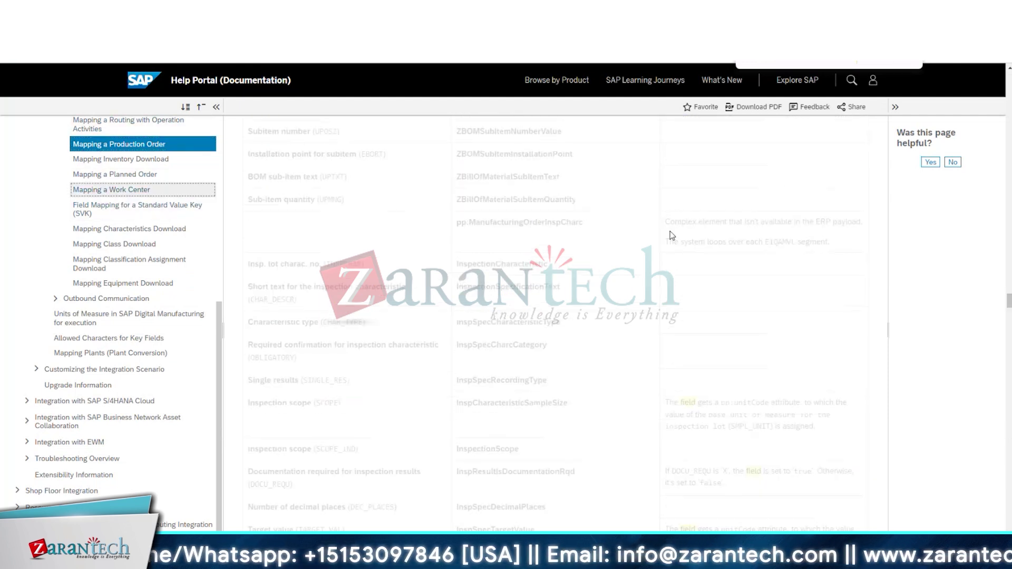
scroll(671, 234, down, 5)
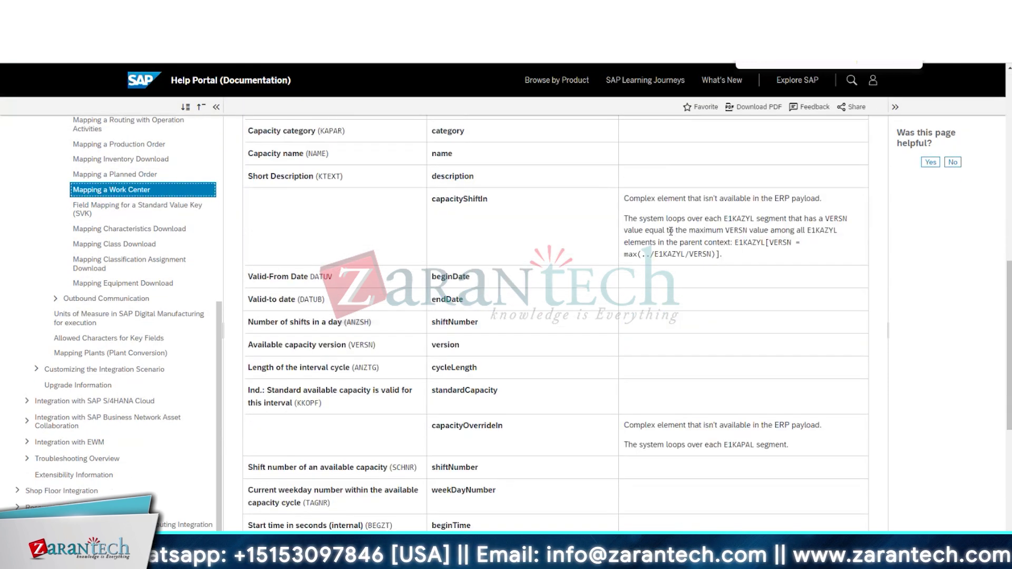
scroll(671, 232, down, 5)
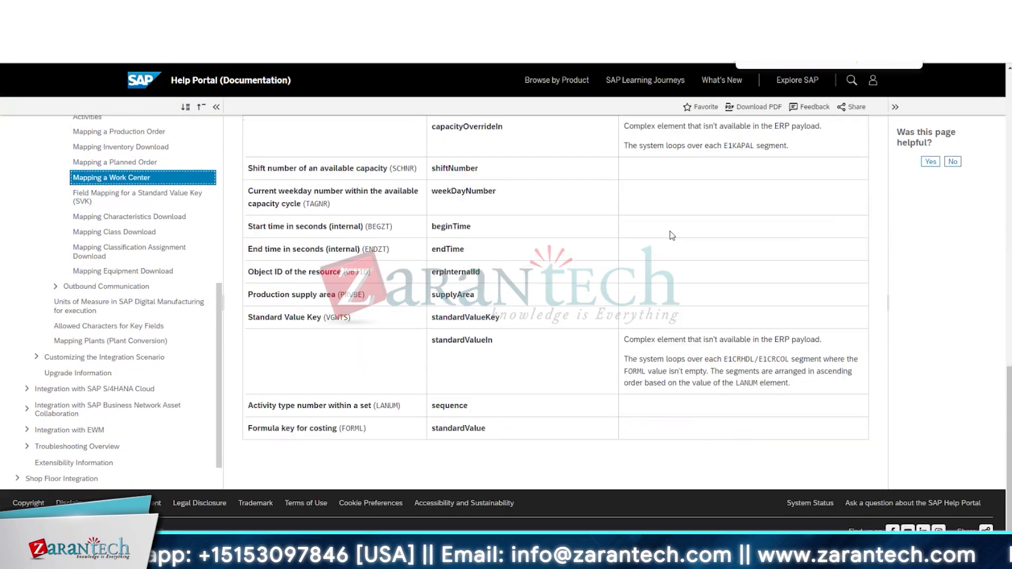
Step: View "Field Mapping for a Standard Value Key (SVK)" and read through "Mapping Characteristics Download"
click(110, 198)
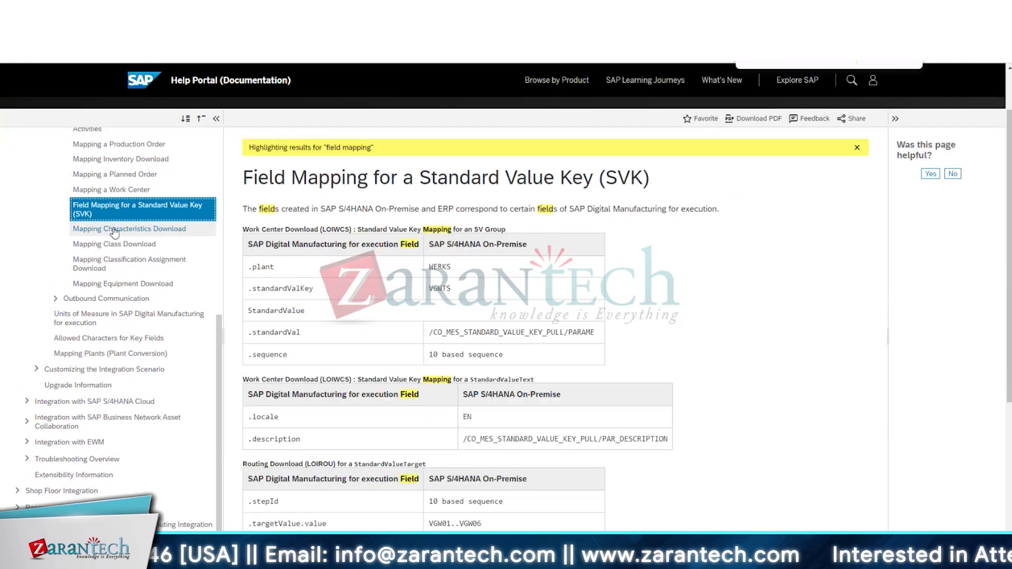
click(114, 230)
scroll(739, 303, down, 10)
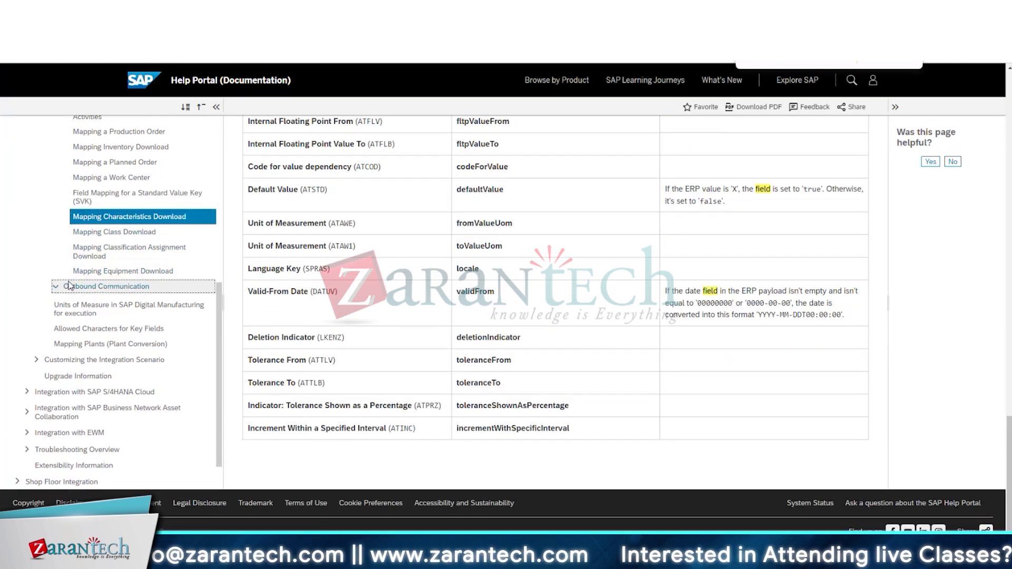
Step: Expand the Outbound Communication topics to look them over, and return to the inbound topic "Mapping a Routing with Operation Activities"
click(85, 286)
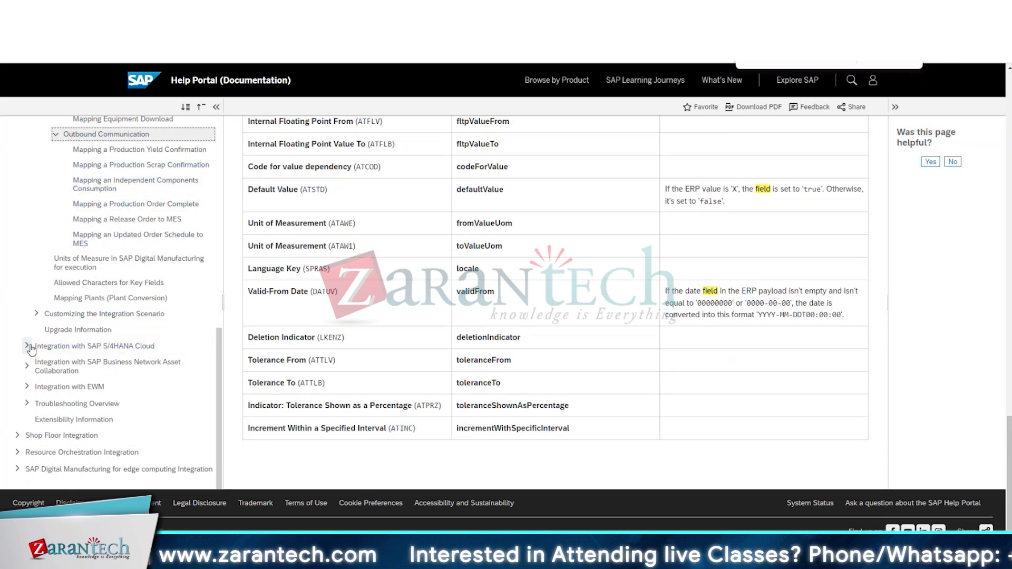
scroll(96, 258, up, 5)
click(111, 225)
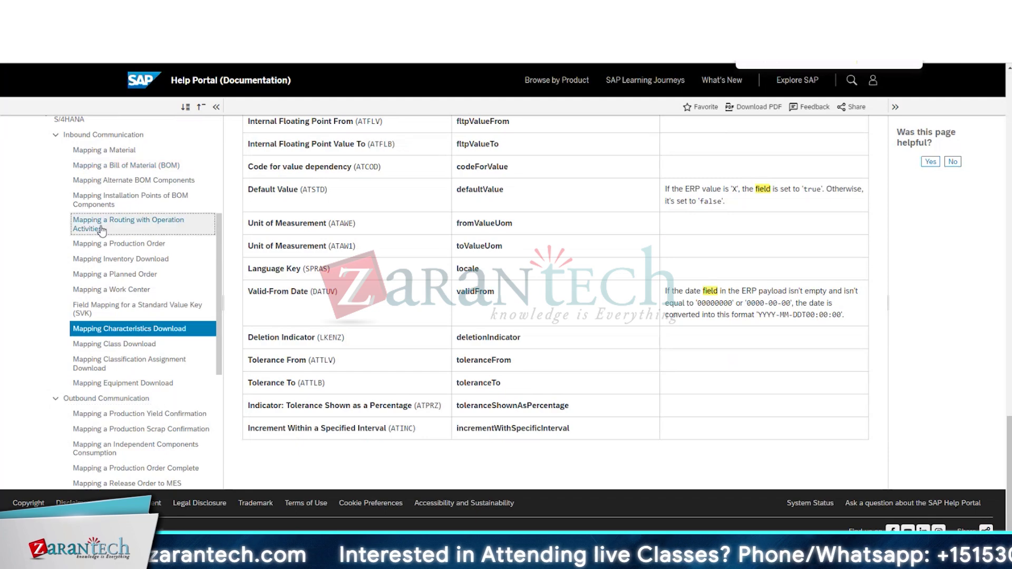
Step: Reopen "Mapping a Production Order" and examine its scheduling, inspection lot, long text and operation activity fields
click(114, 158)
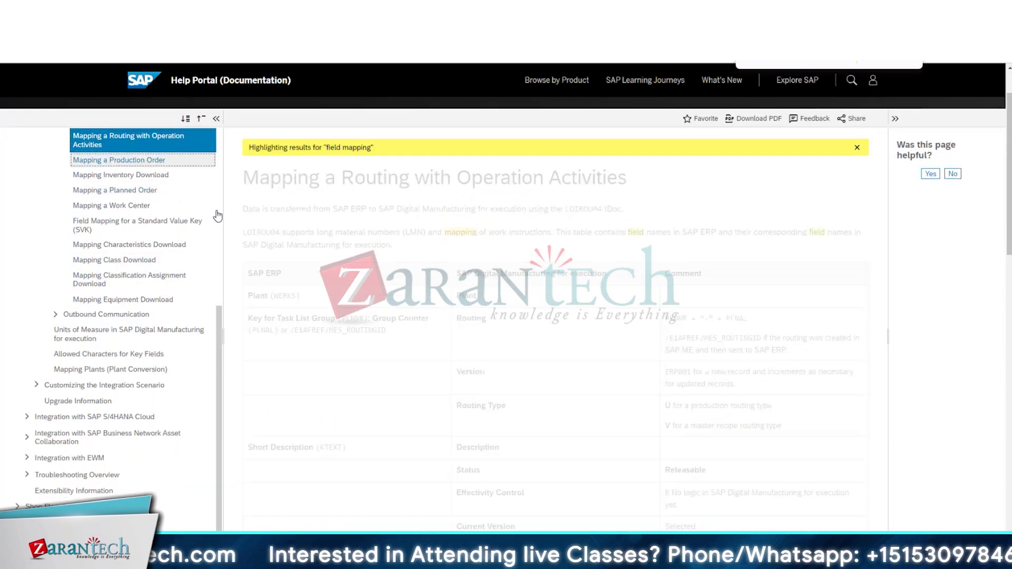
scroll(657, 351, down, 6)
scroll(652, 354, down, 20)
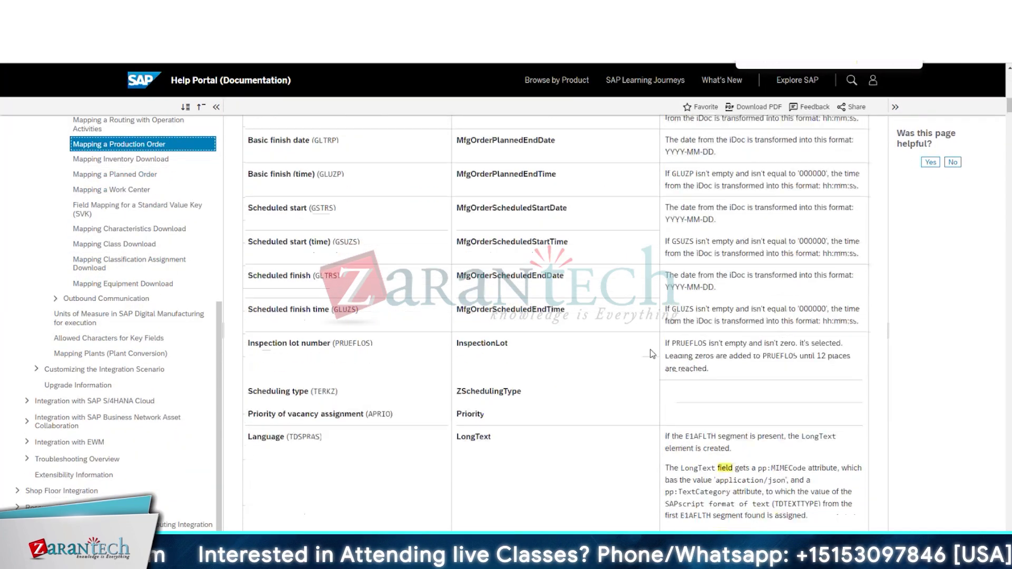
scroll(653, 354, down, 8)
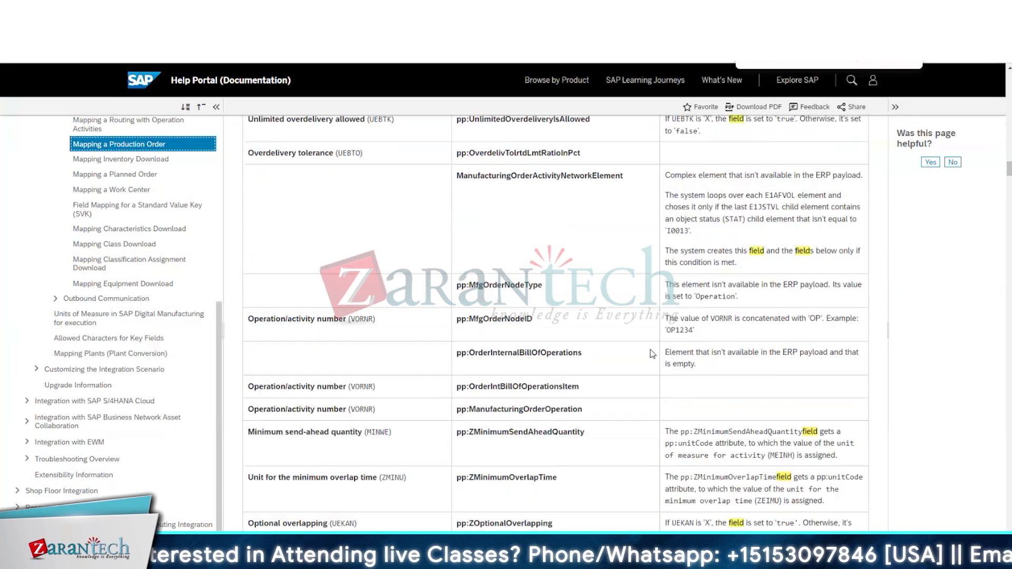
scroll(653, 354, down, 6)
scroll(652, 354, down, 12)
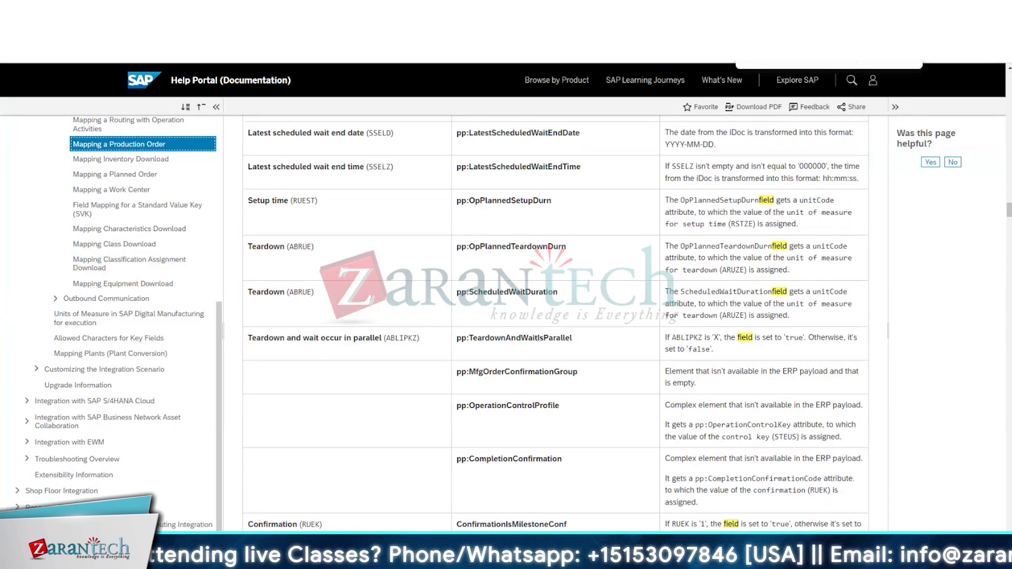
Step: Return to the SAP Digital Manufacturing home page, search the apps for "work" and open Manage Work Instructions
key(alt+Left)
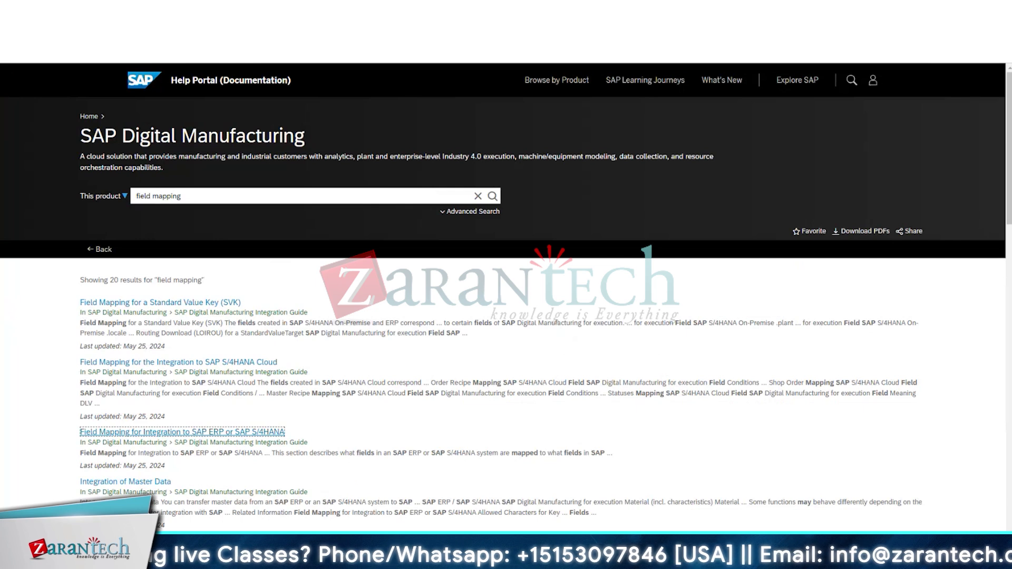
key(ctrl+Tab)
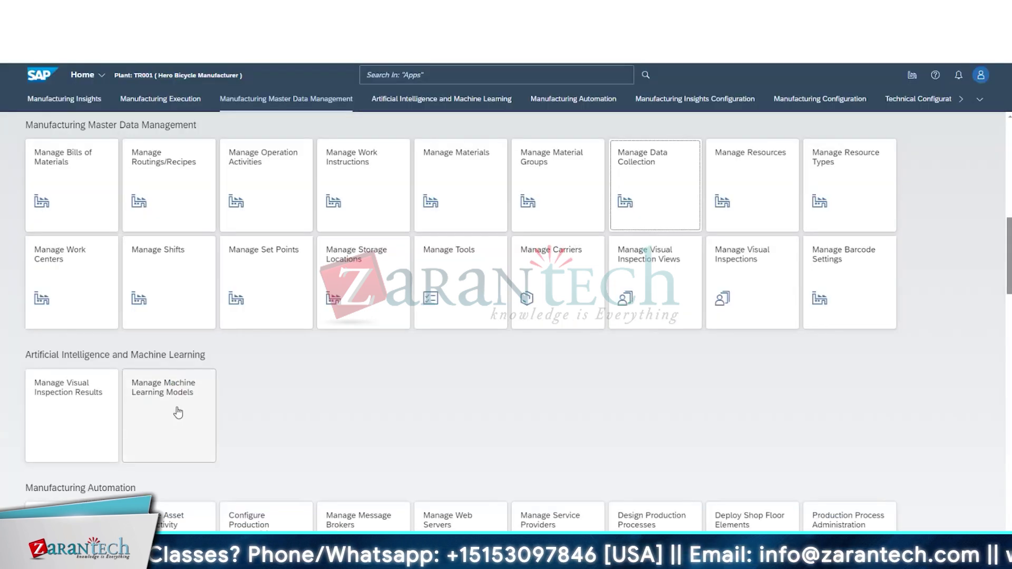
click(389, 74)
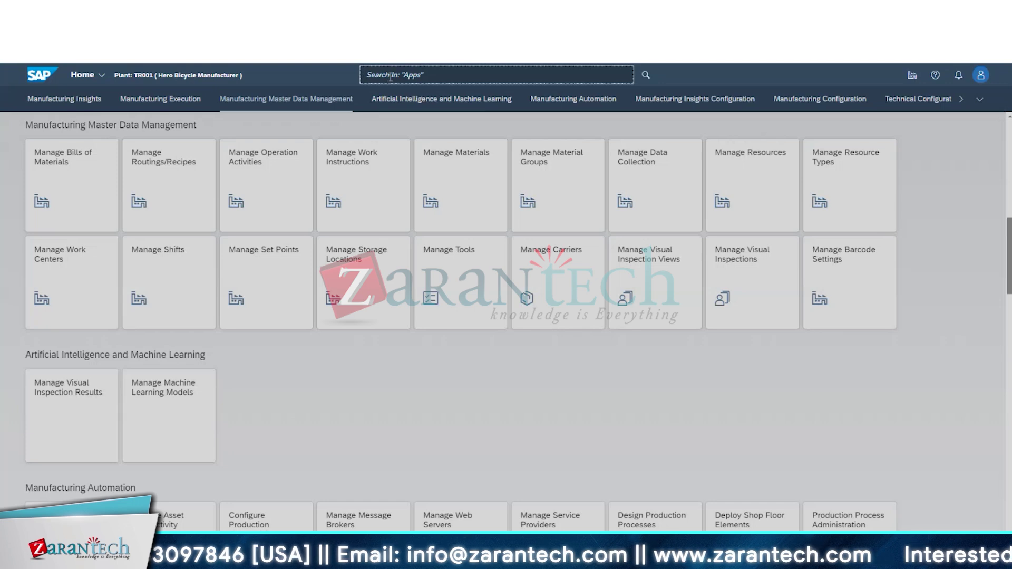
text(work)
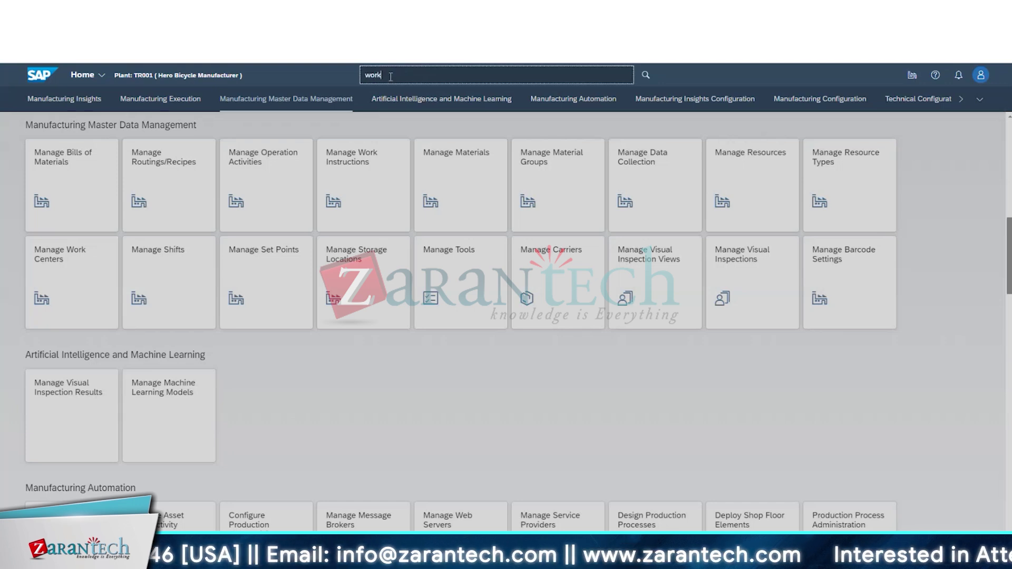
click(425, 132)
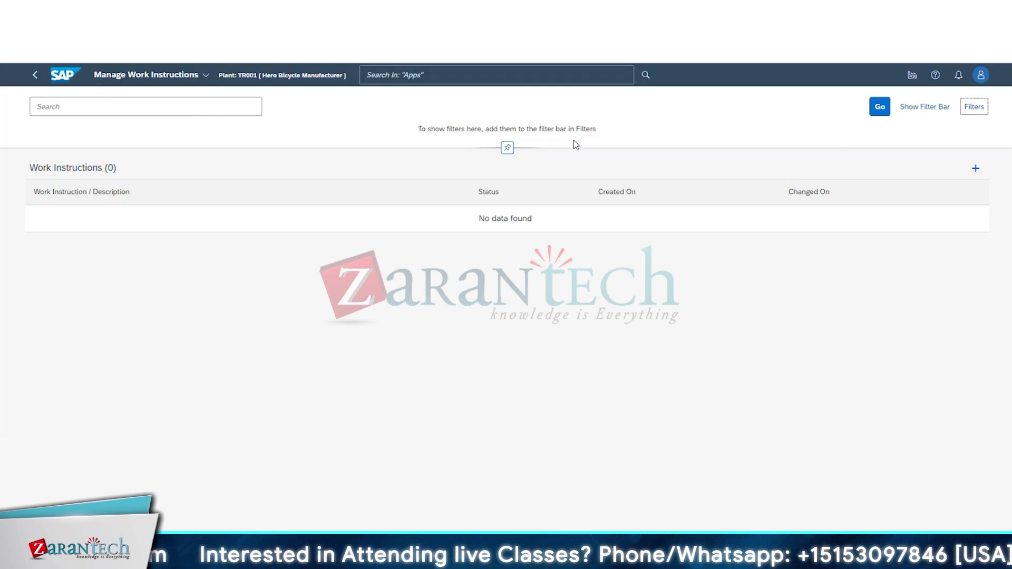
Step: Start a new work instruction, check the available status options and switch on Log Viewing
click(976, 169)
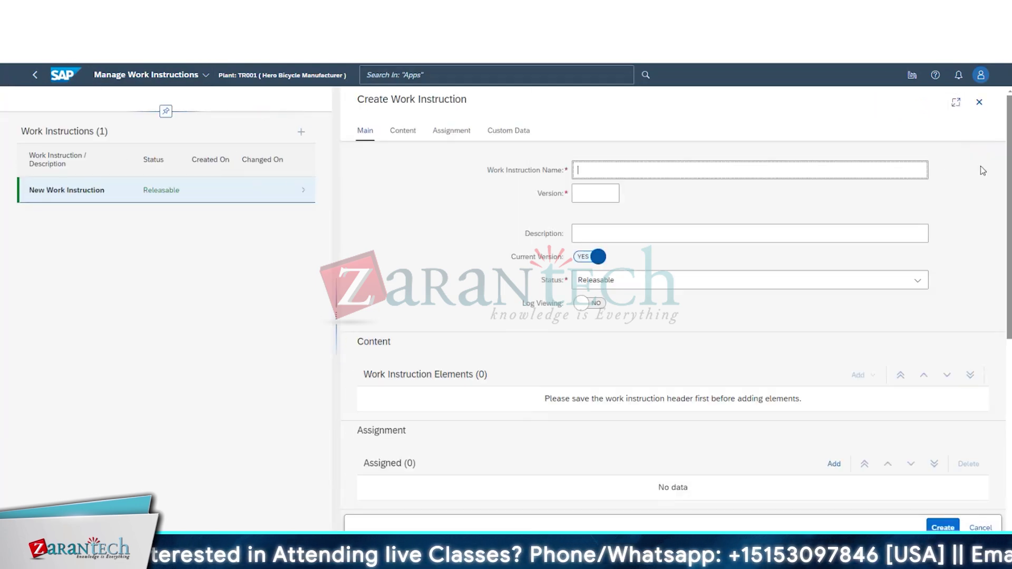
scroll(464, 380, down, 5)
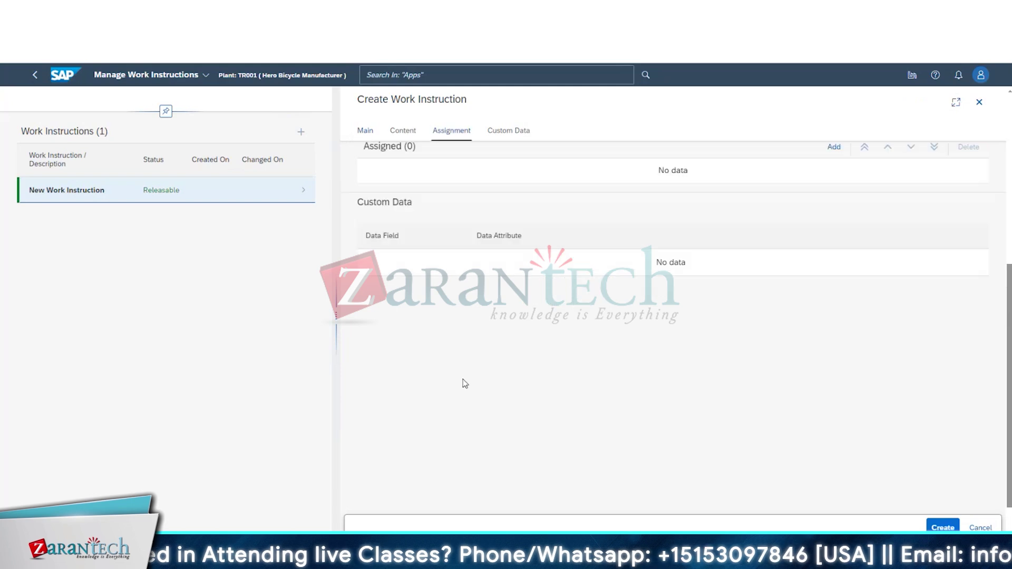
scroll(464, 384, up, 5)
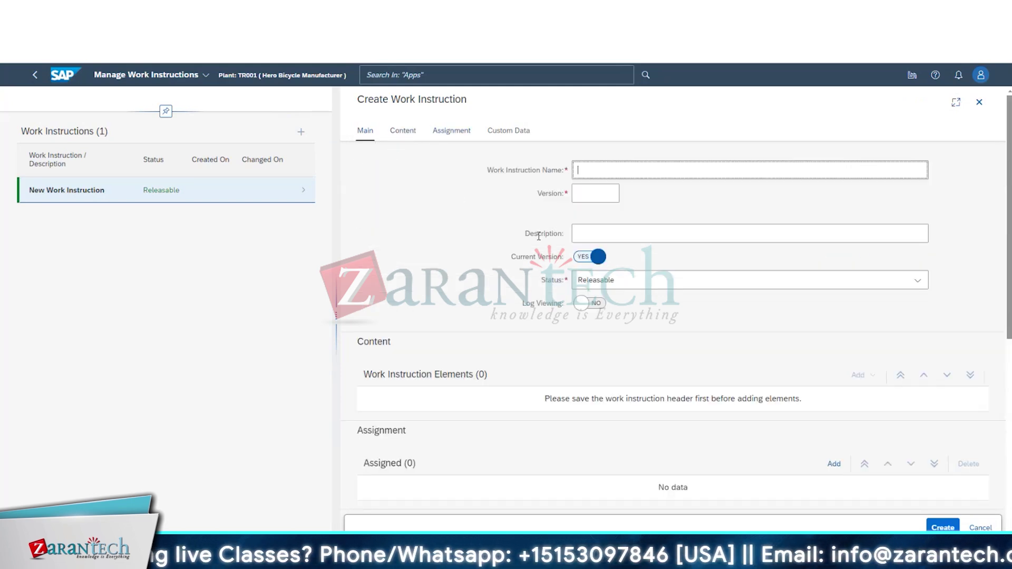
click(675, 285)
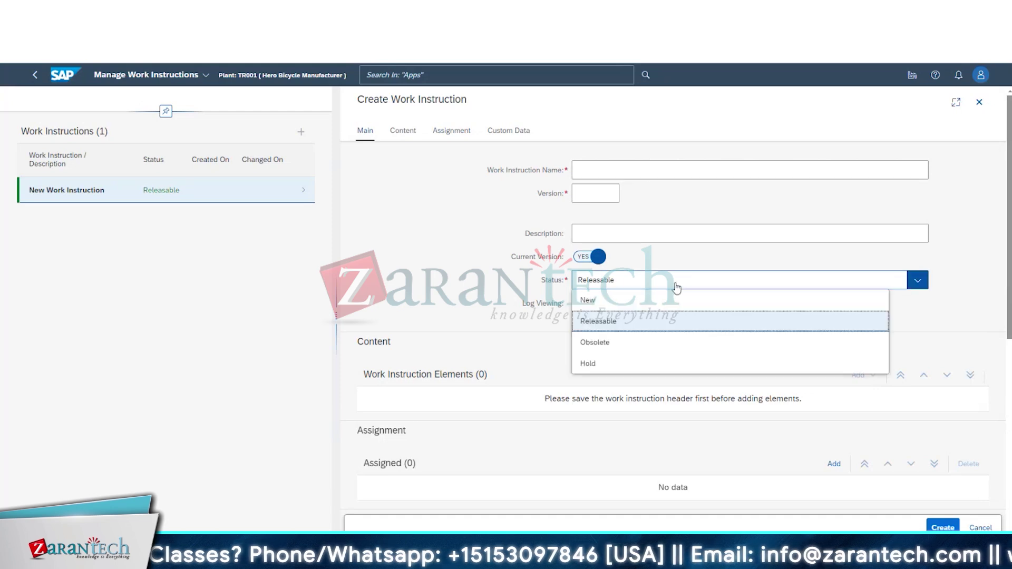
click(676, 287)
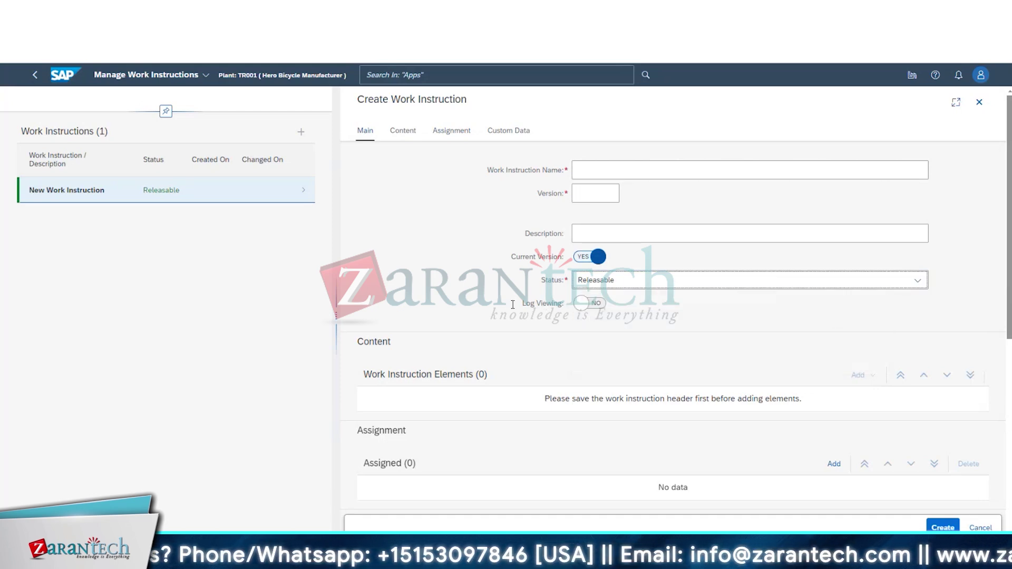
click(599, 306)
click(600, 308)
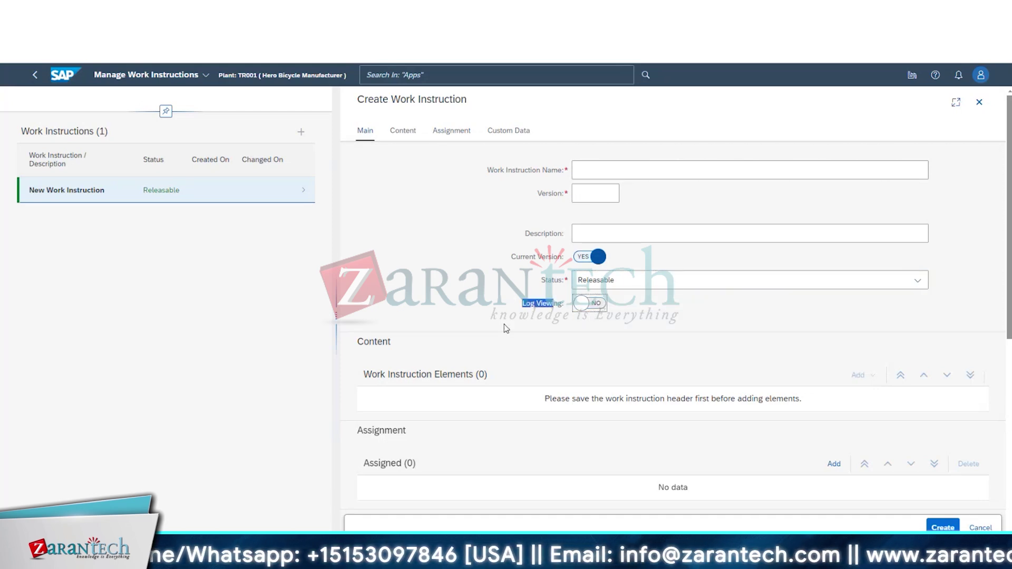
click(588, 306)
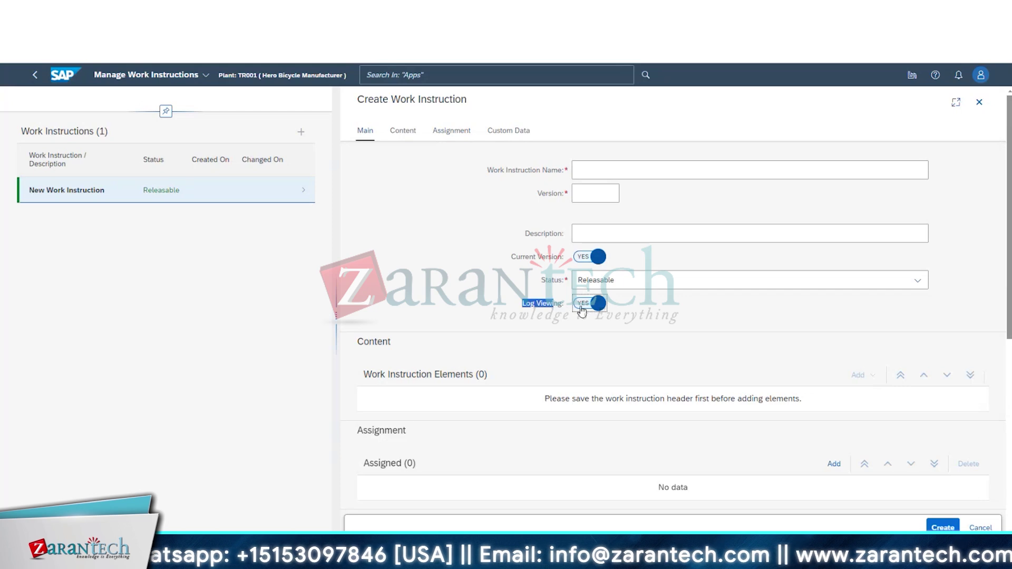
Step: Name the new work instruction TR001_WORKINSTRUCTION
scroll(575, 314, down, 3)
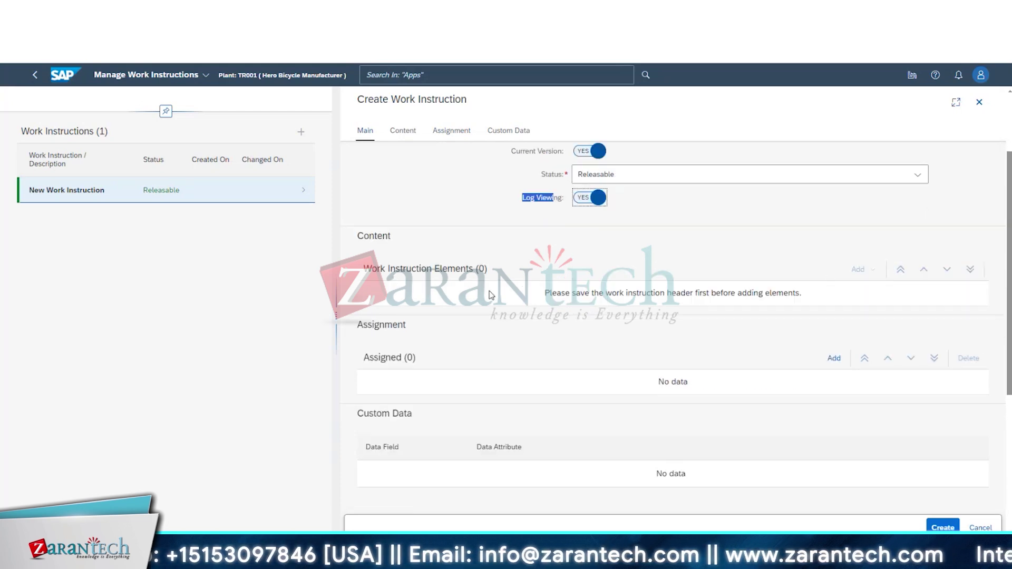
scroll(659, 257, up, 3)
click(643, 174)
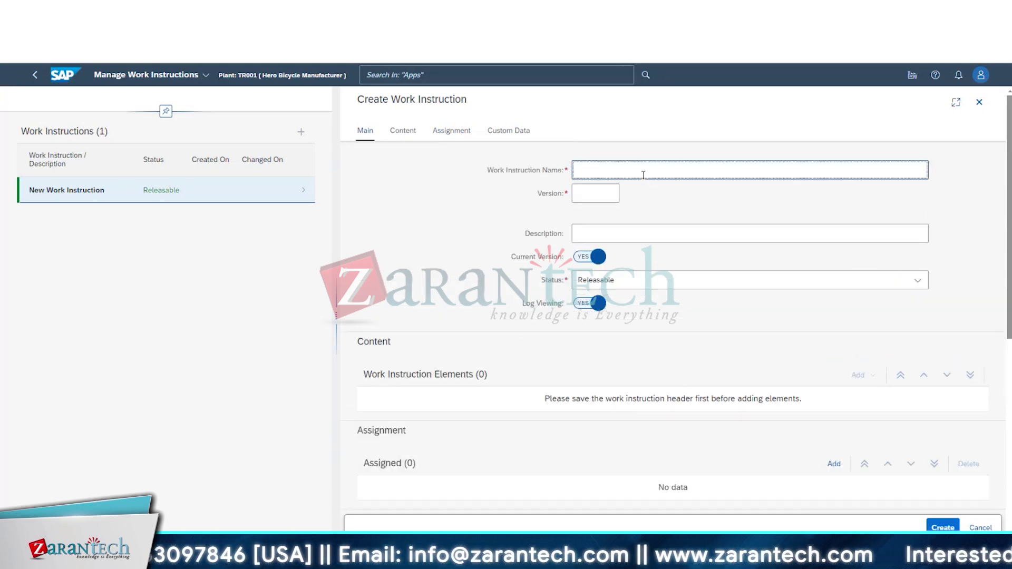
text(TE)
key(BackSpace)
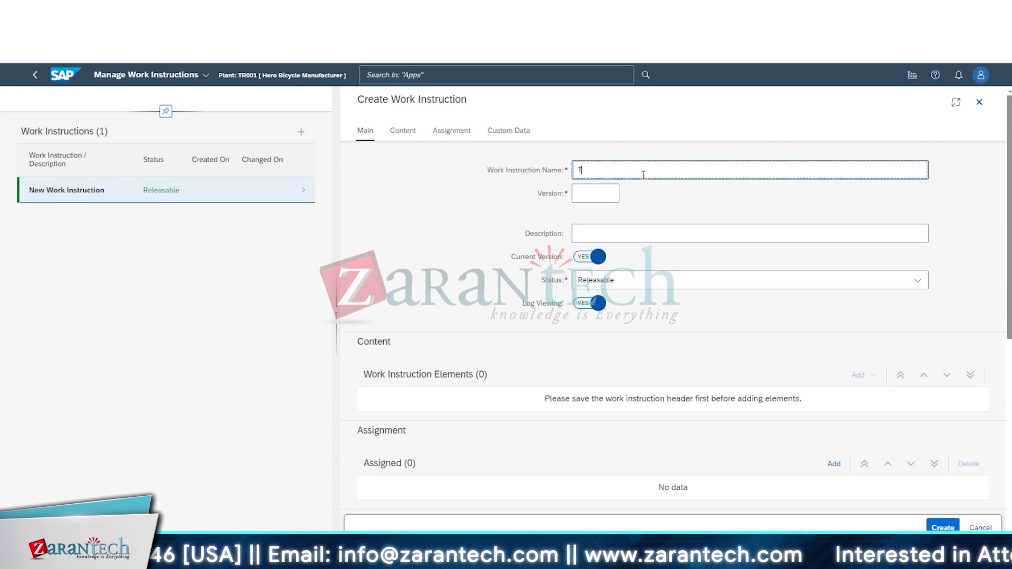
text(R001)
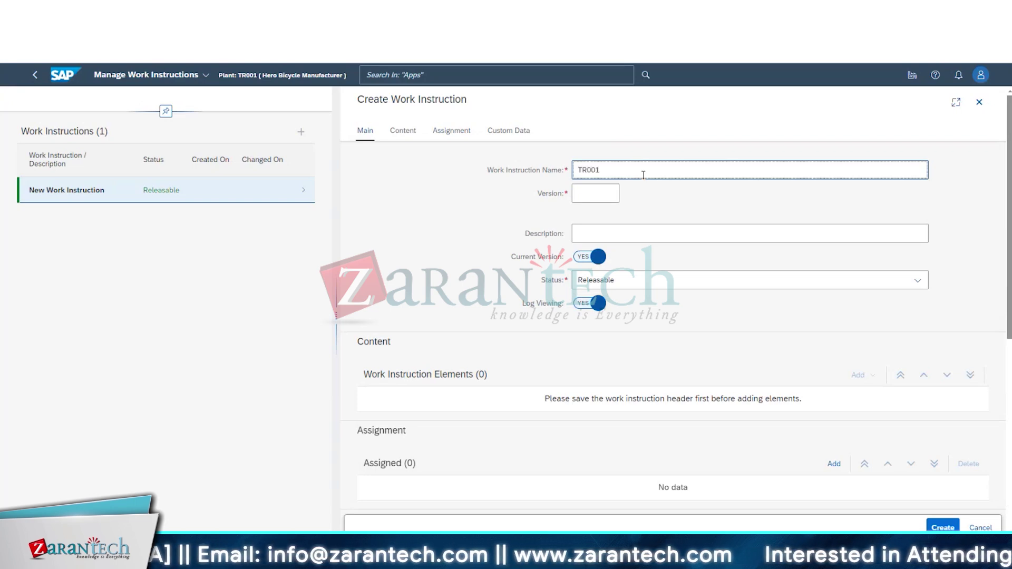
text(_WORK)
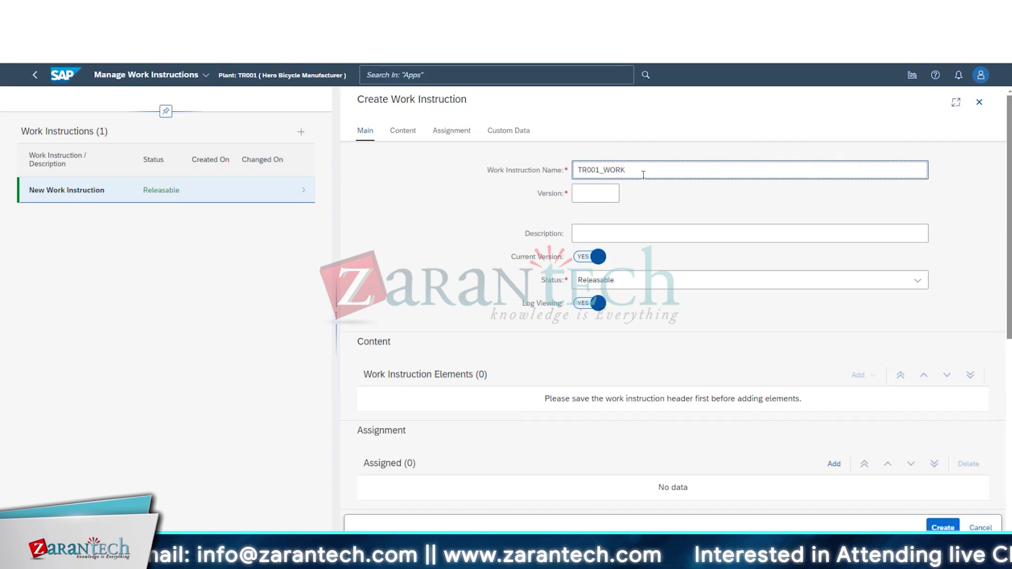
text(INSTRUCT)
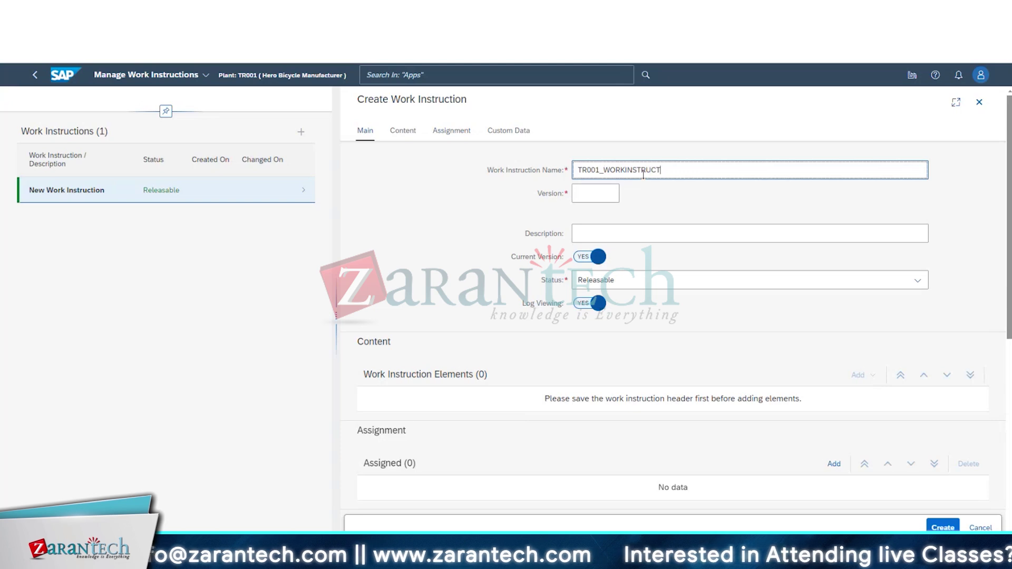
text(ION)
Step: Set the work instruction's version to A and its description to "Test work instruction"
click(591, 191)
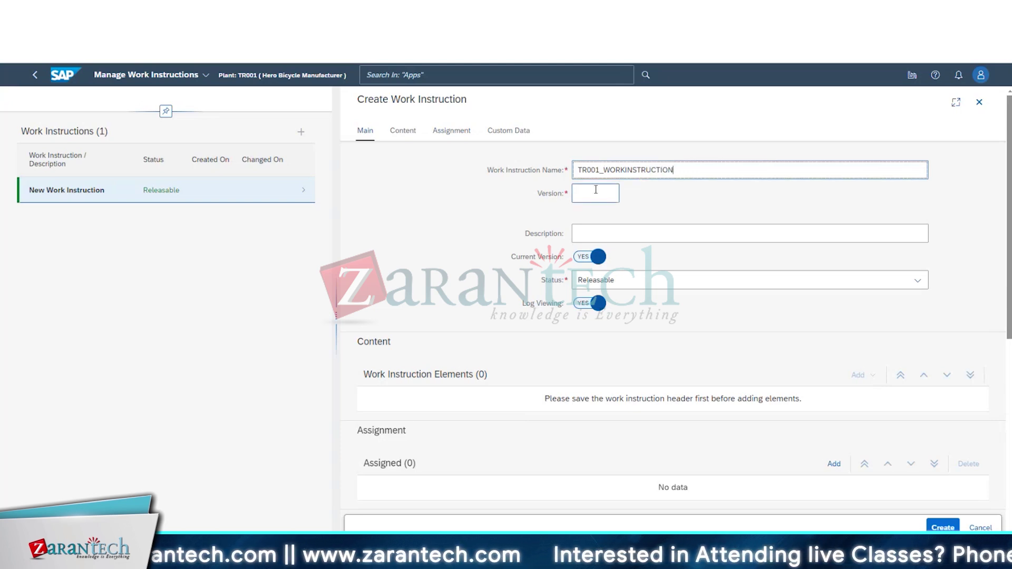
text(A)
click(591, 235)
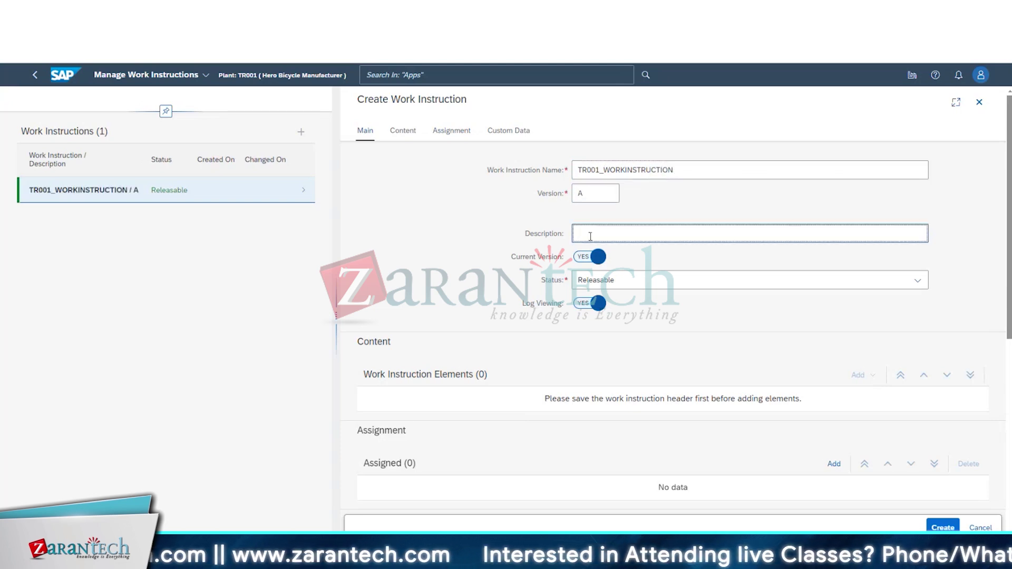
key(BackSpace)
text(Test)
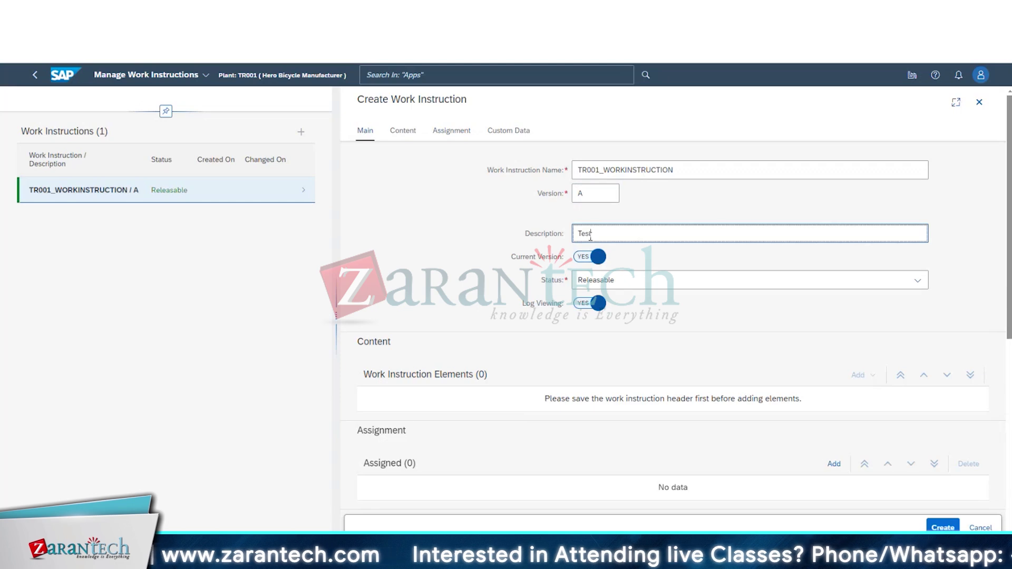
text( work inst)
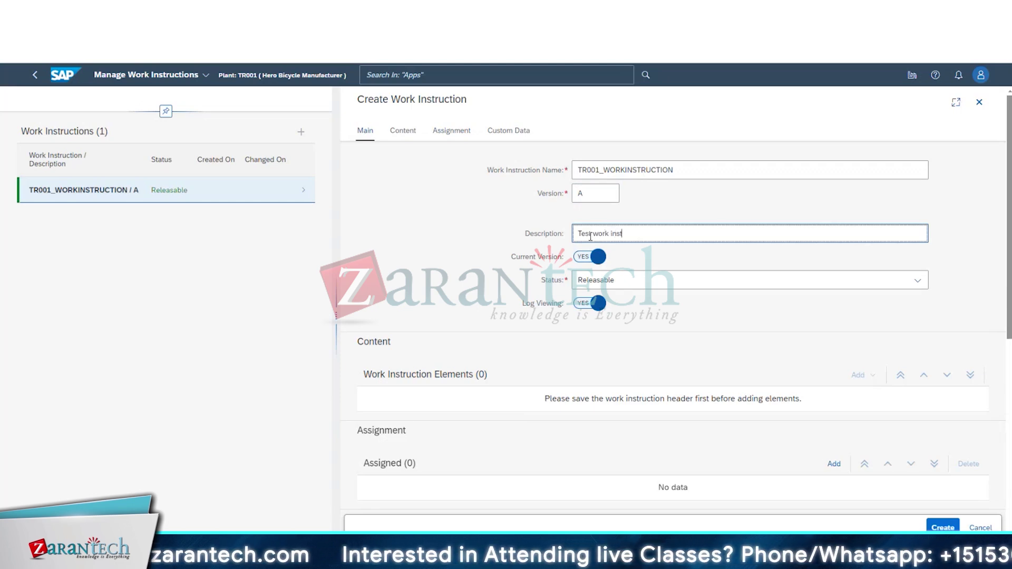
text(ruction)
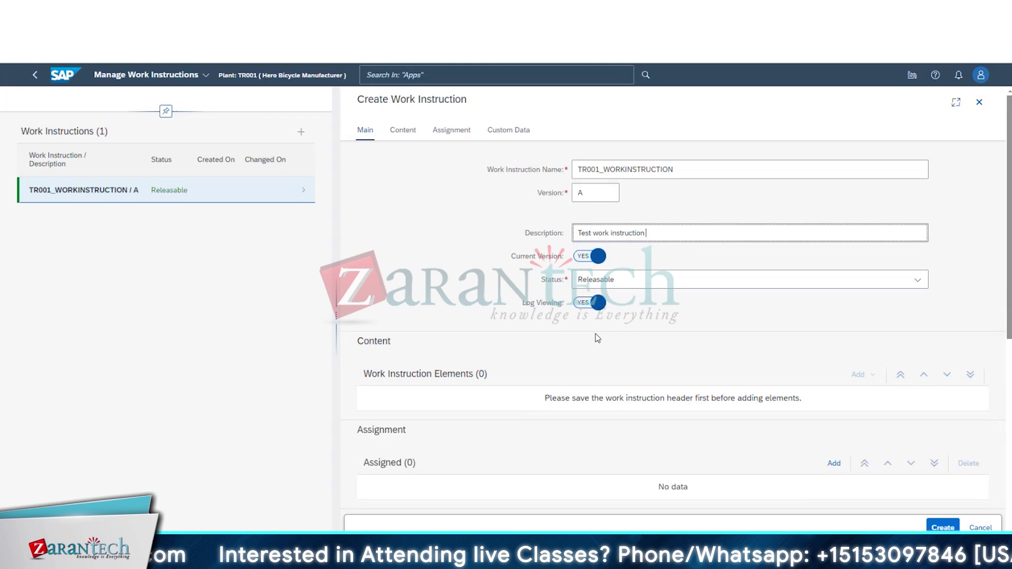
Step: Look over the Content, Assignment and Custom Data sections, and create the work instruction
scroll(594, 334, down, 2)
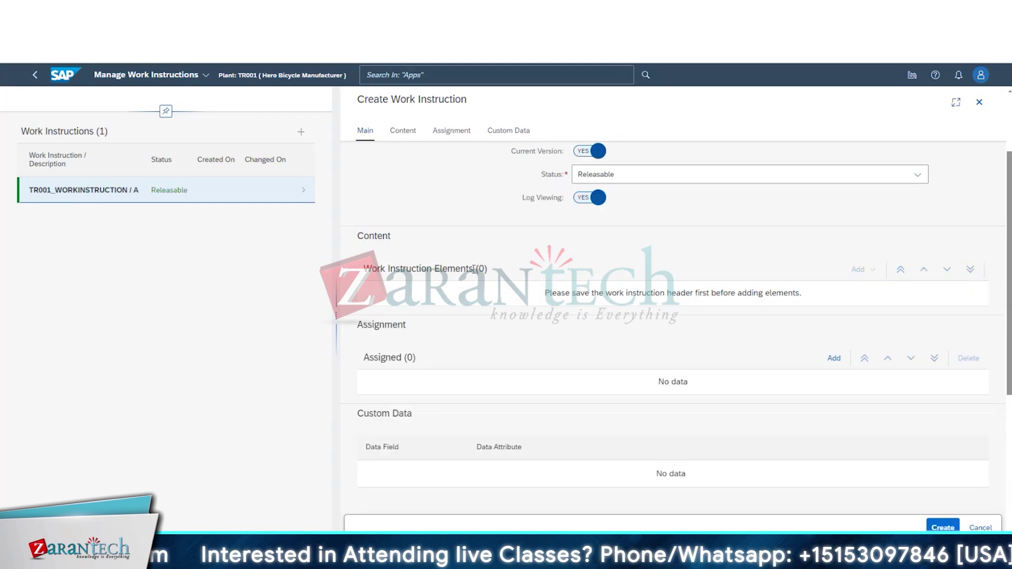
scroll(479, 357, down, 2)
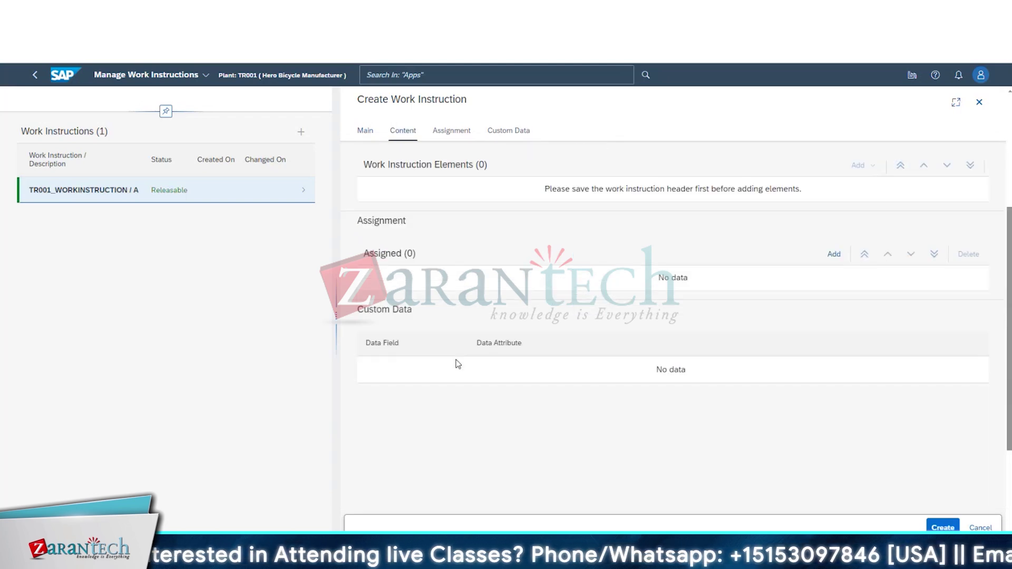
scroll(739, 271, down, 1)
scroll(720, 299, up, 3)
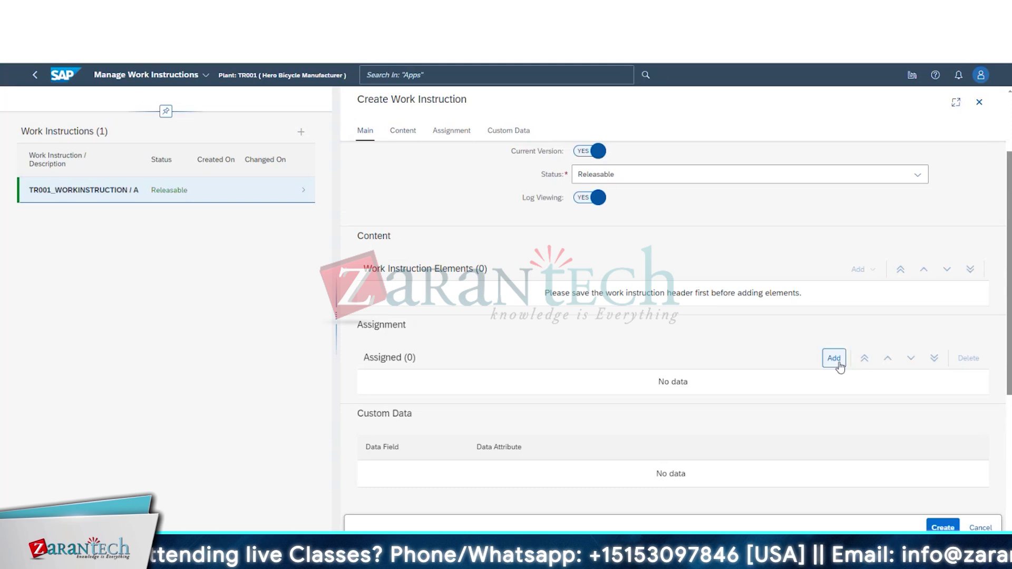
scroll(549, 466, down, 4)
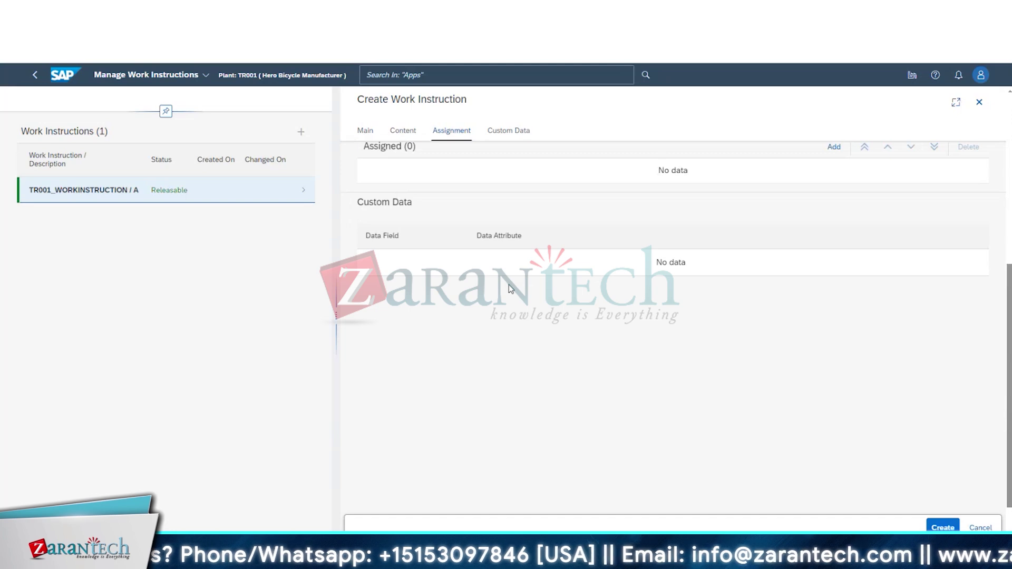
scroll(508, 283, up, 6)
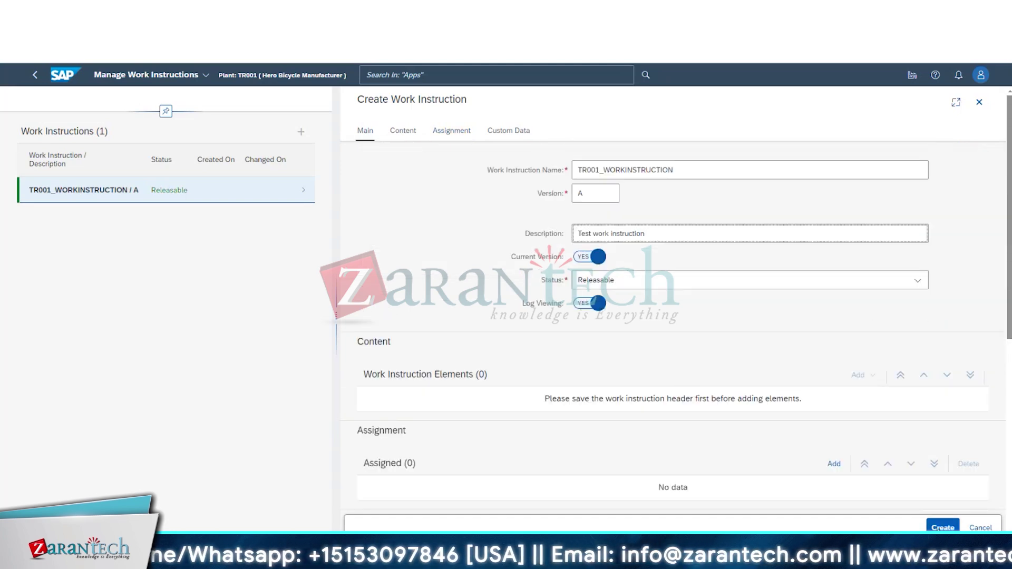
key(ctrl+s)
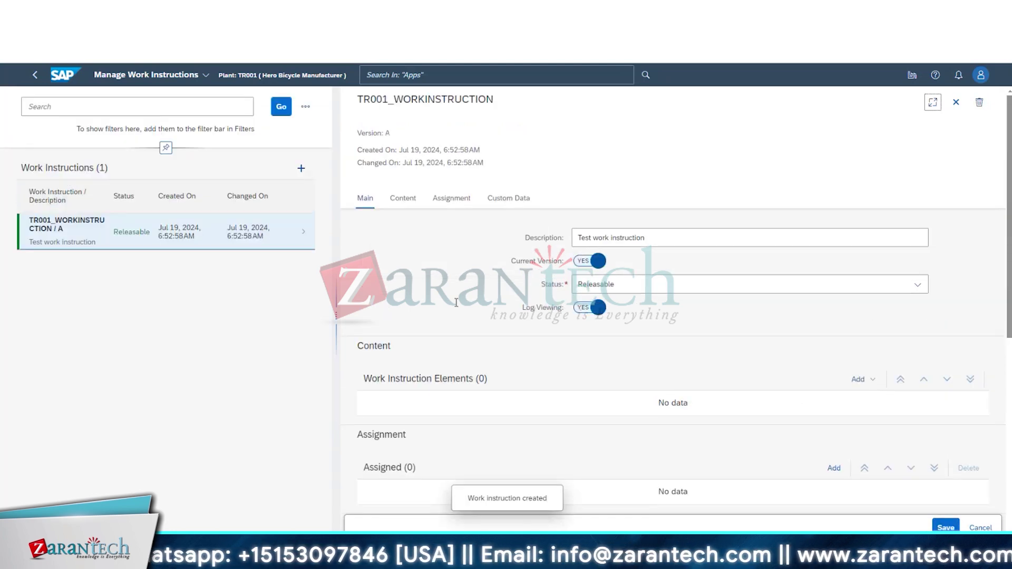
Step: Open the choice of element types for adding content to the created work instruction
scroll(456, 303, down, 3)
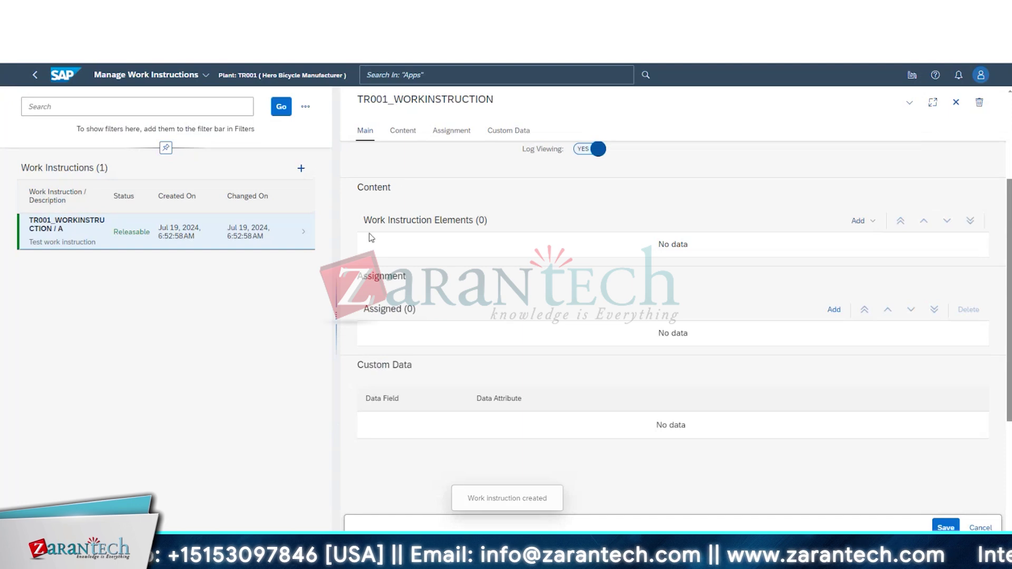
drag(371, 237, 519, 205)
click(520, 206)
scroll(520, 206, up, 3)
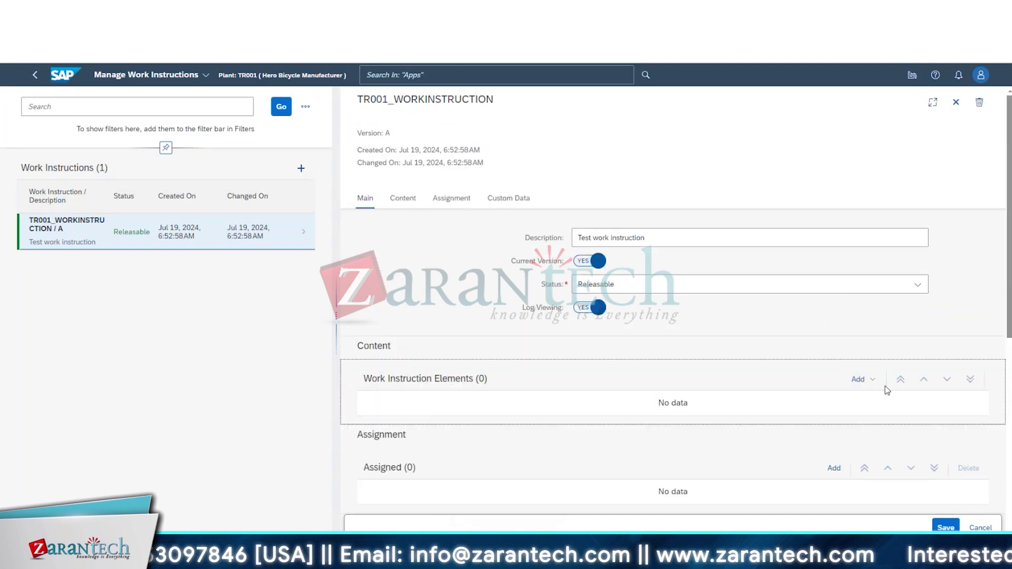
click(859, 380)
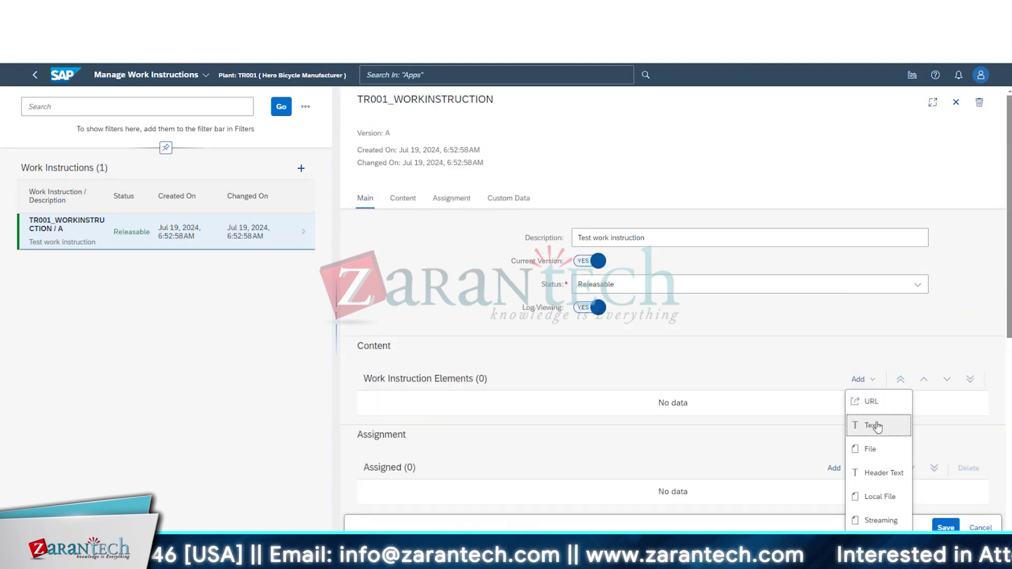
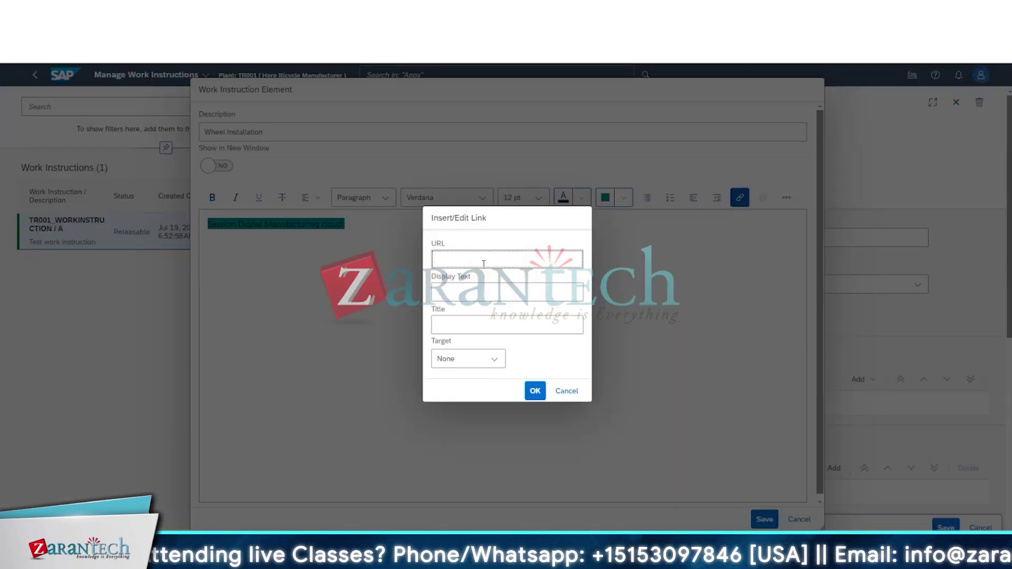
Step: Insert a link to the copied api.sap.com URL after the element's text, with display text "API Link" and target New Window
click(475, 293)
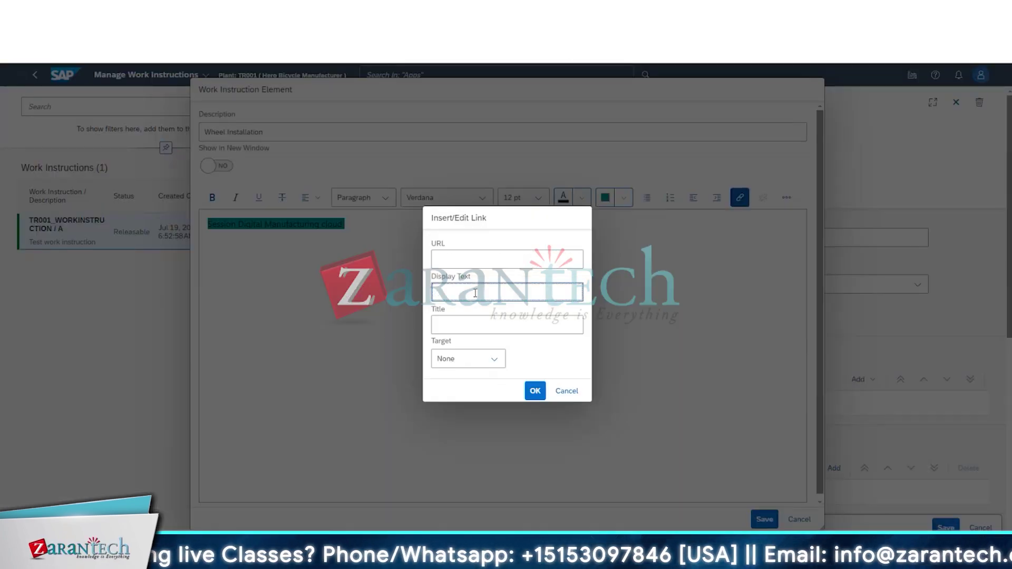
text(API)
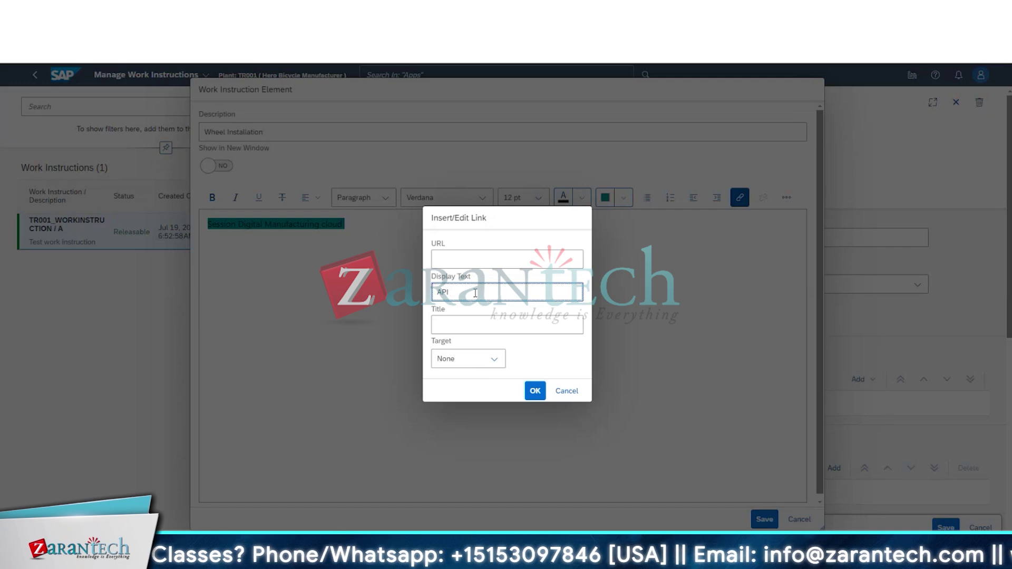
text( Lin)
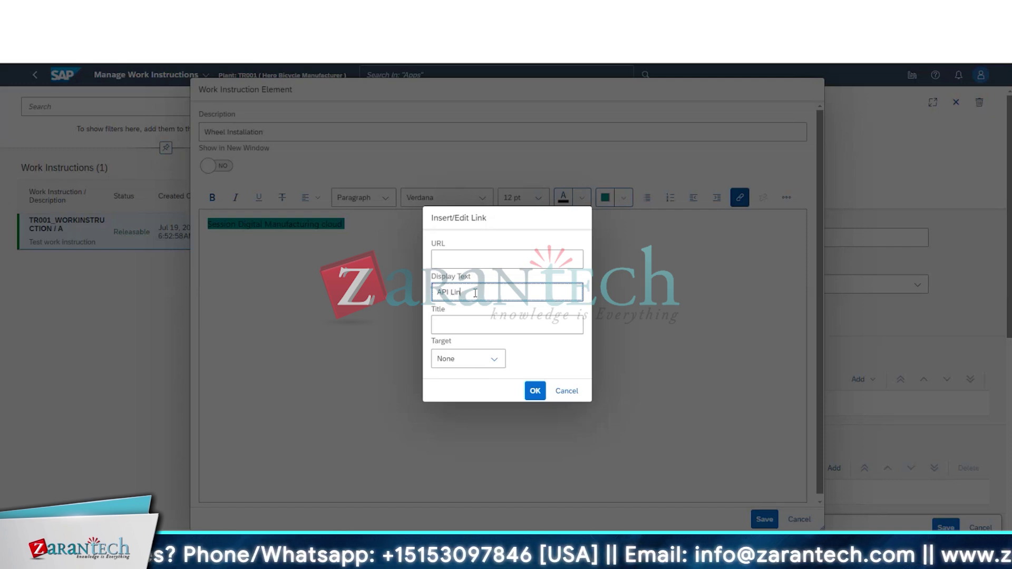
text(k)
click(487, 255)
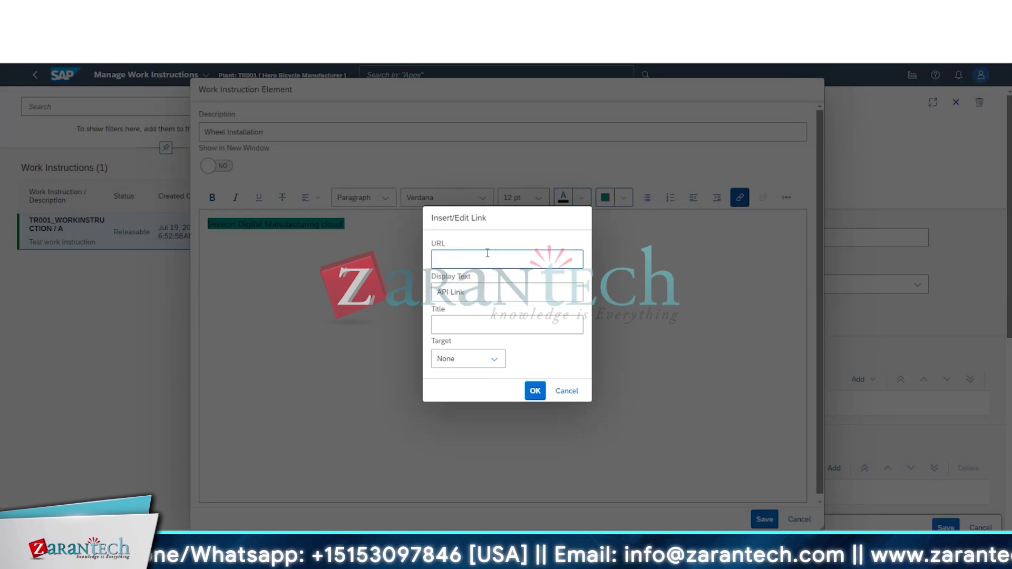
key(ctrl+v)
click(496, 359)
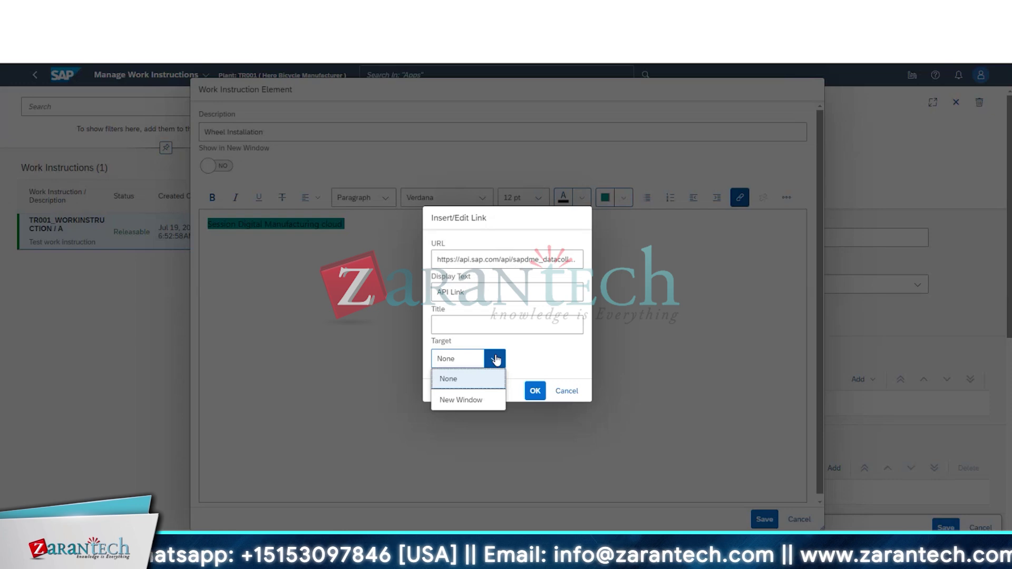
click(464, 400)
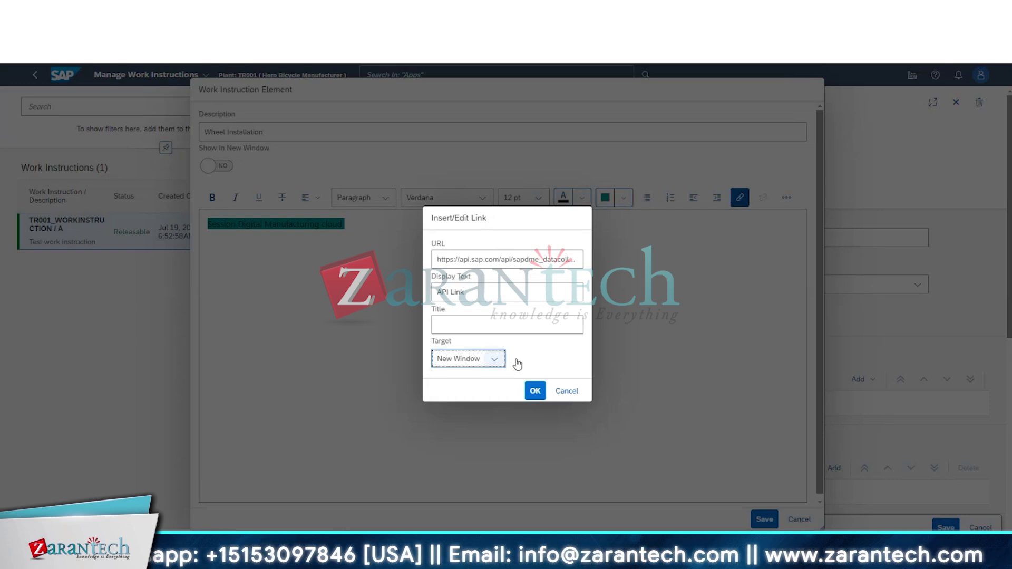
click(536, 391)
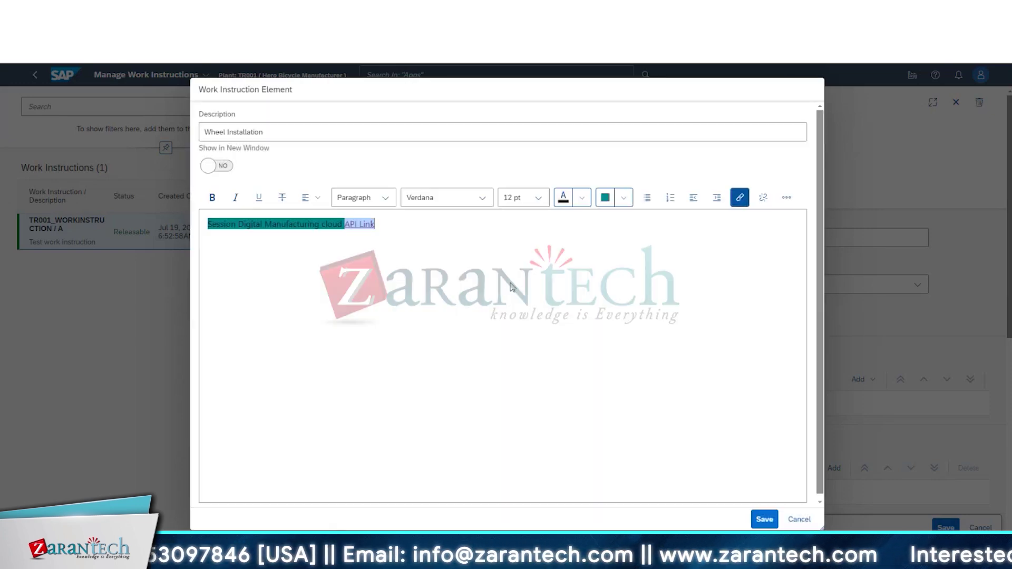
Step: Save the Wheel Installation text element with its link and preview how it is displayed
click(765, 521)
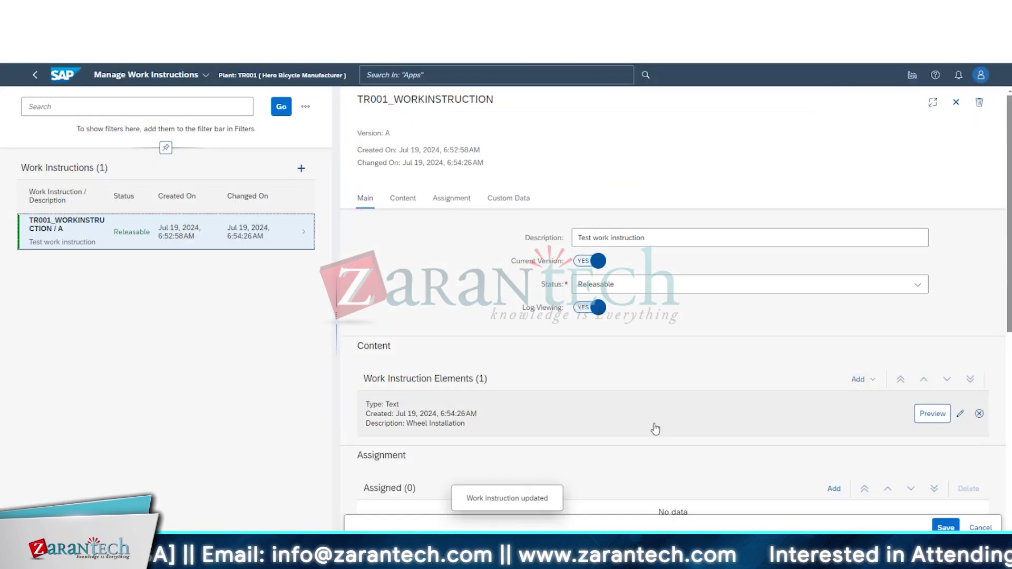
scroll(809, 400, down, 2)
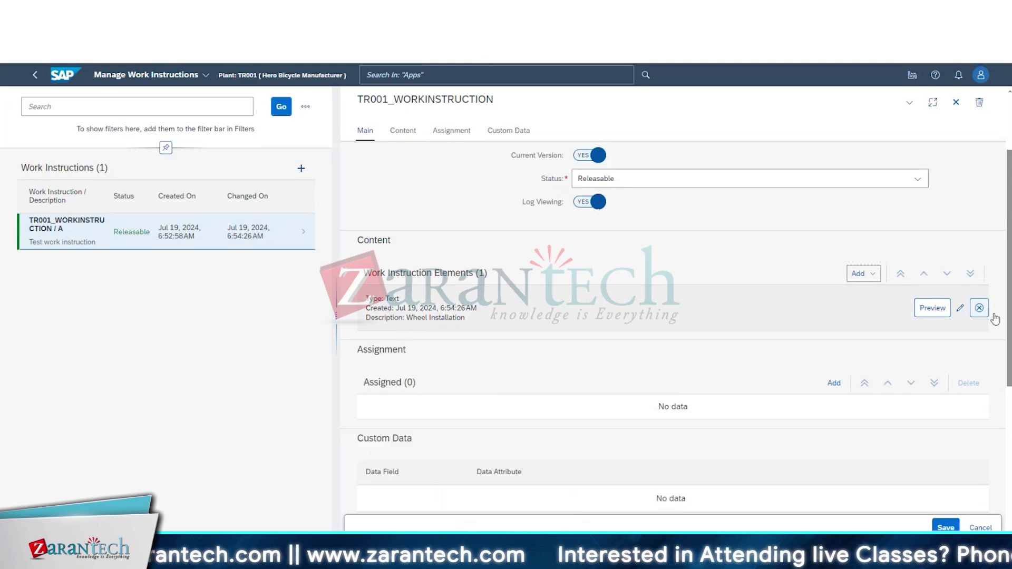
click(932, 309)
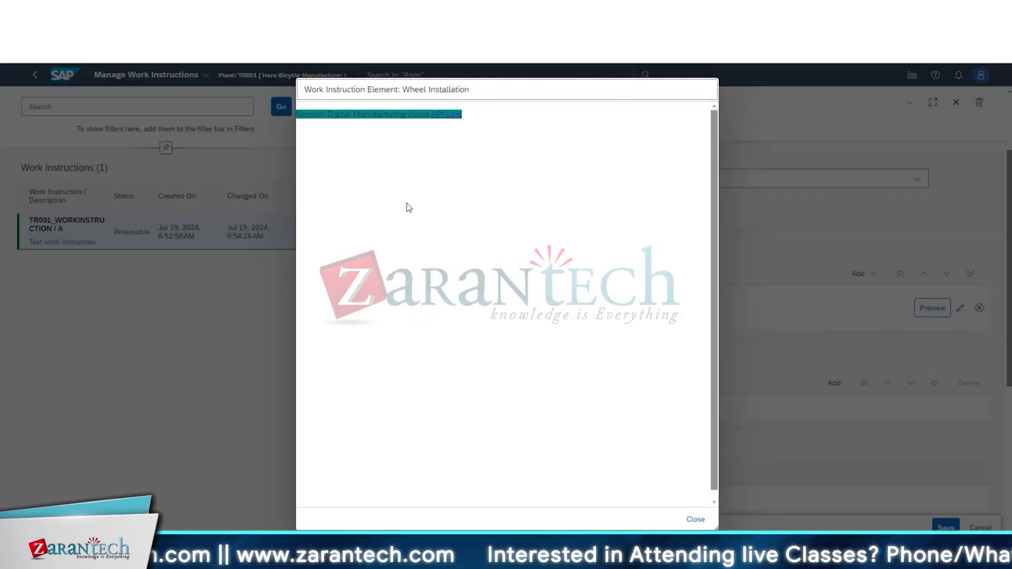
click(695, 520)
Step: Remove the background highlight from the Wheel Installation element's text, add a period after "cloud", and save the element
click(960, 307)
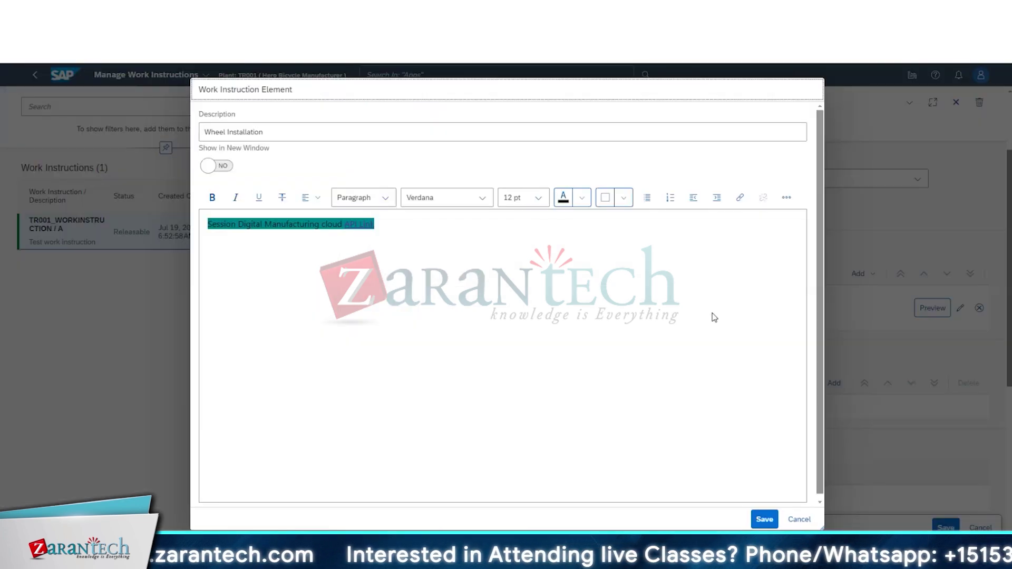
click(364, 240)
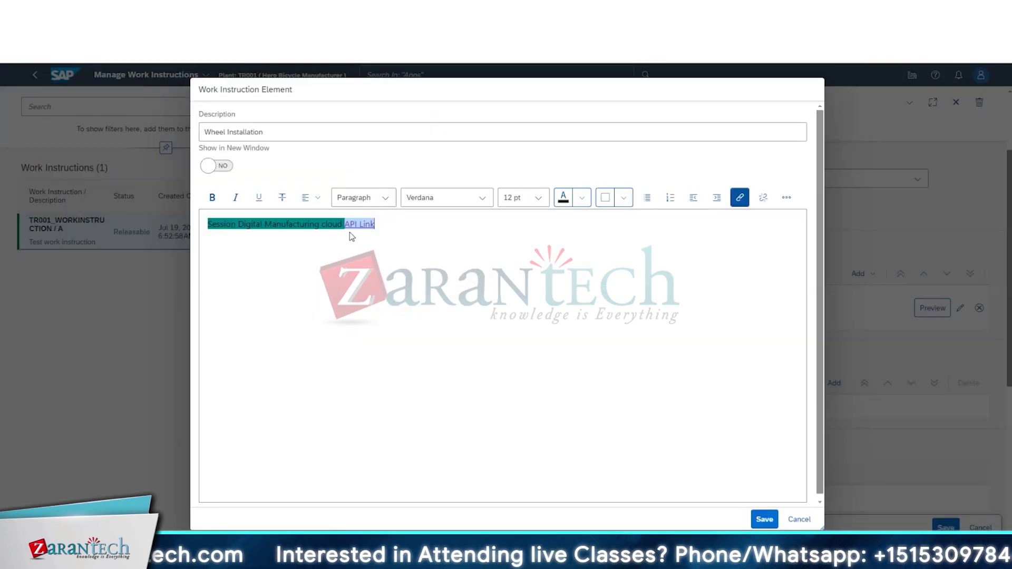
click(605, 200)
click(335, 243)
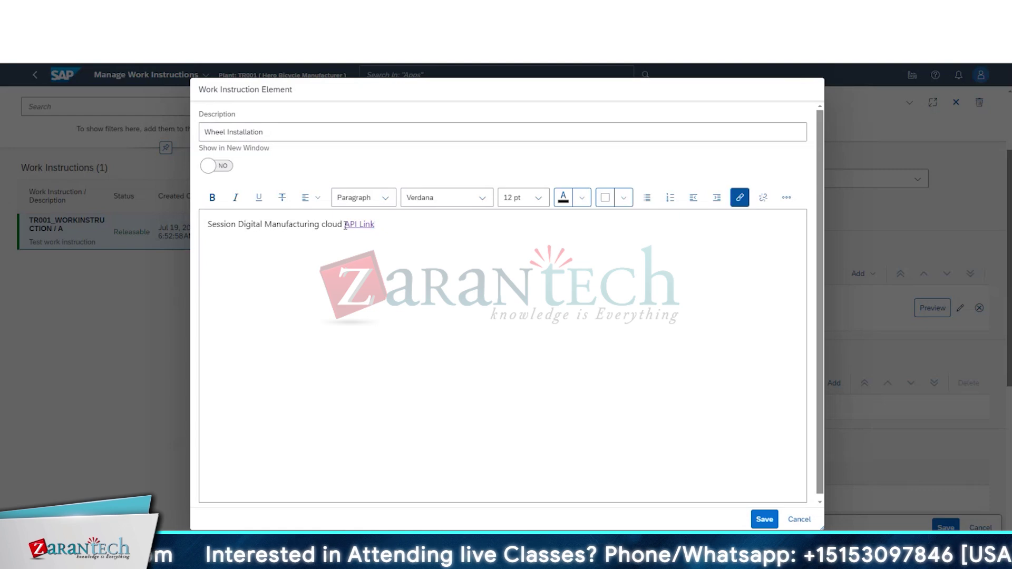
click(344, 226)
text(:)
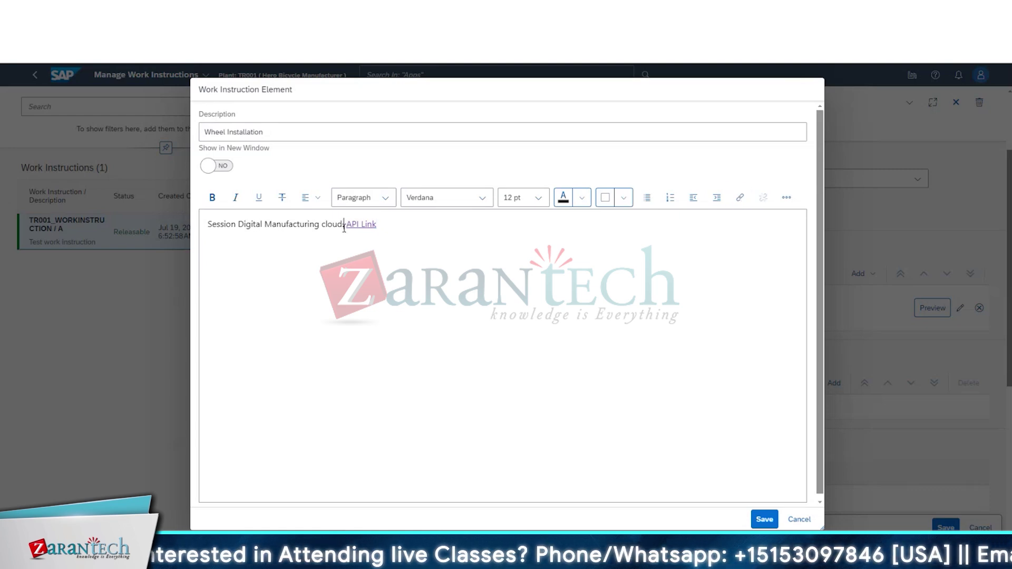
key(End)
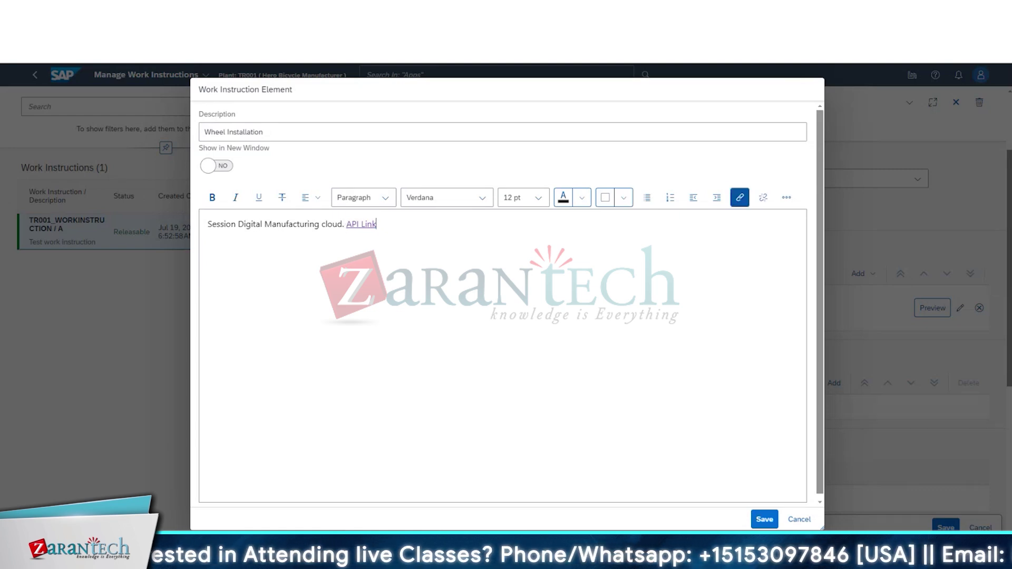
click(765, 519)
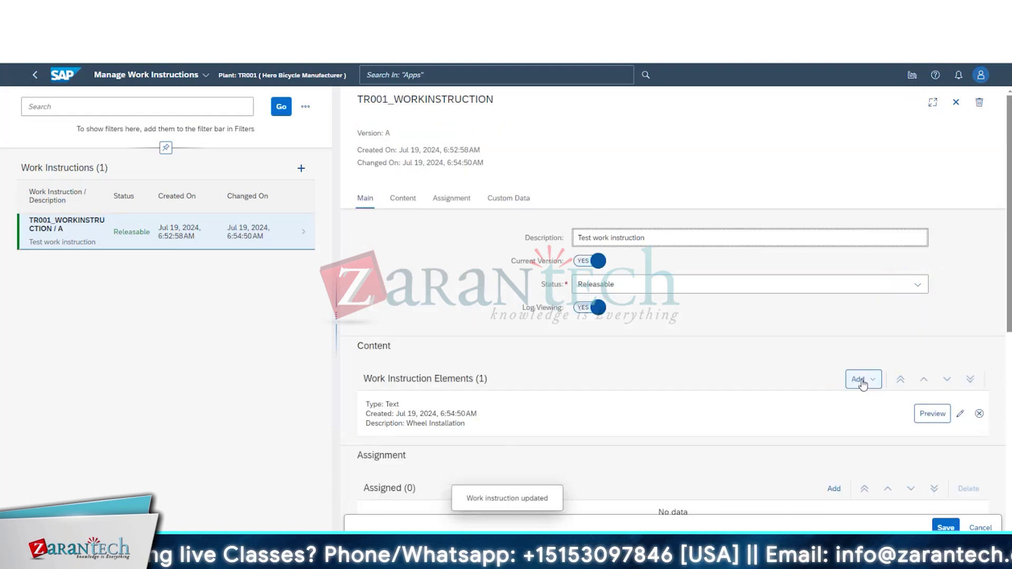
Step: Add a Header Text element with description "Header_text test" and header text "Bicycle" to the work instruction
click(863, 385)
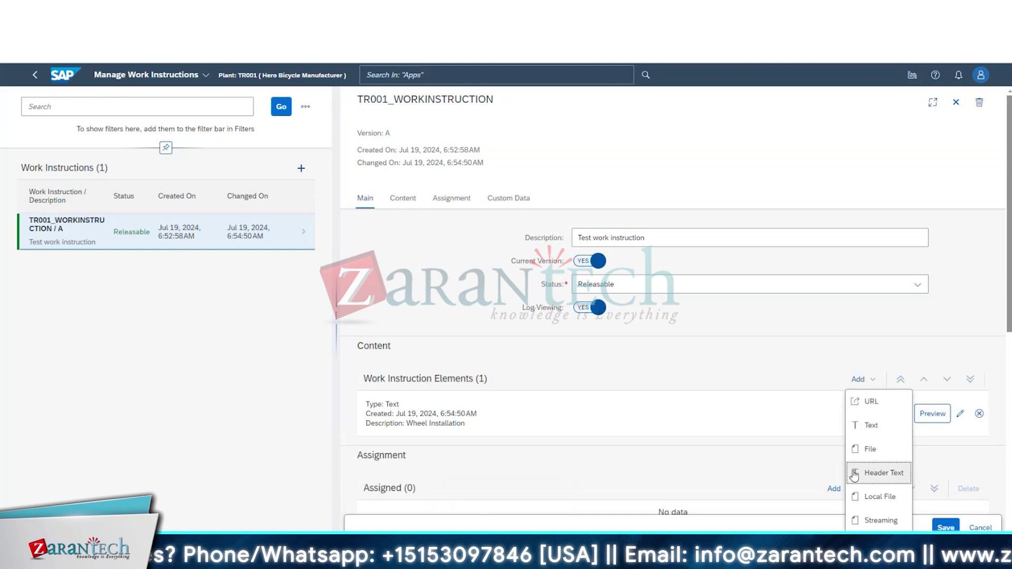
click(884, 474)
text(Header_text test)
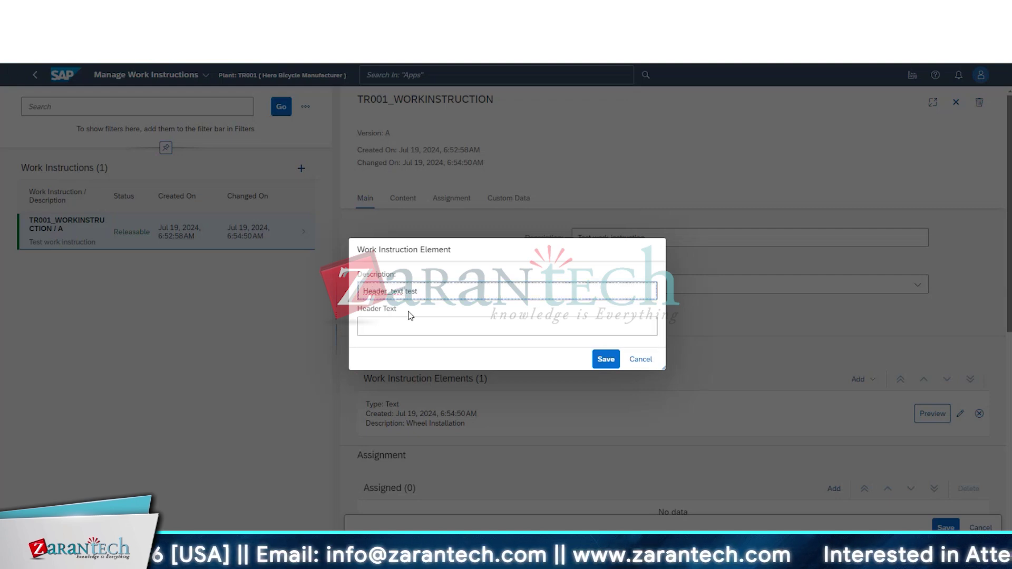
click(398, 329)
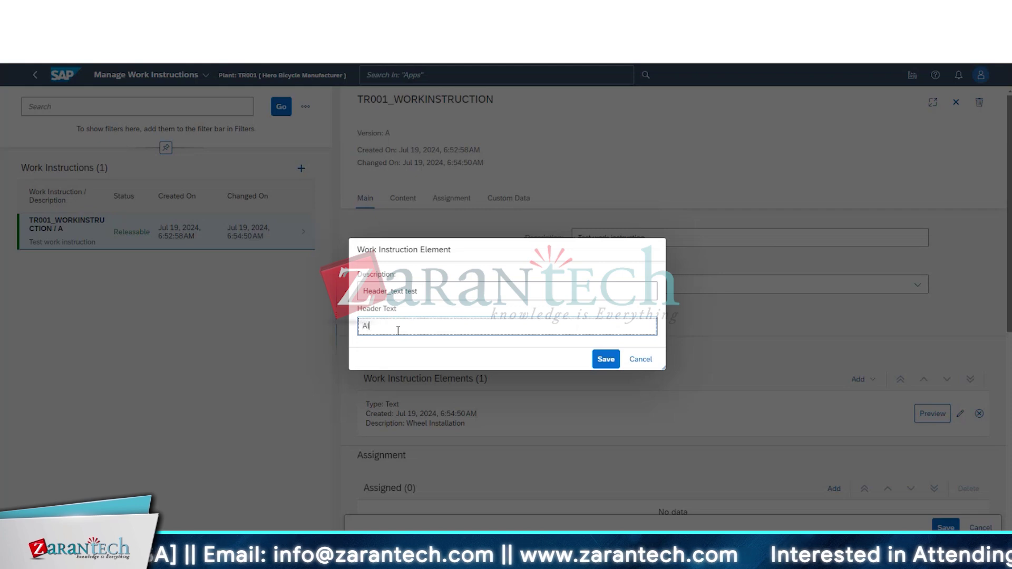
text(Bicy)
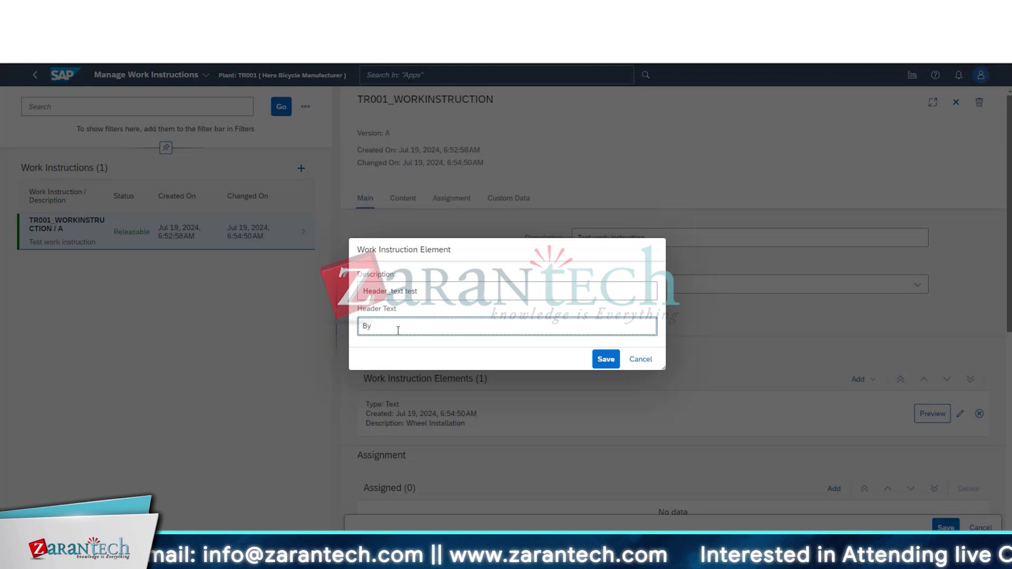
key(BackSpace)
text(icycle)
click(604, 360)
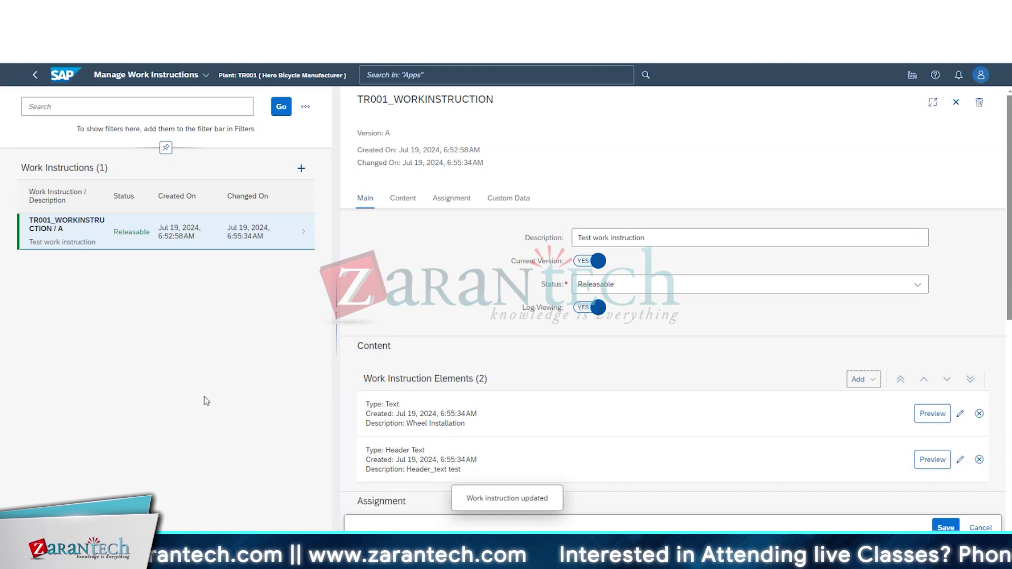
Step: Examine the fields required for the Local File and Streaming element types, leaving each form without saving
click(873, 380)
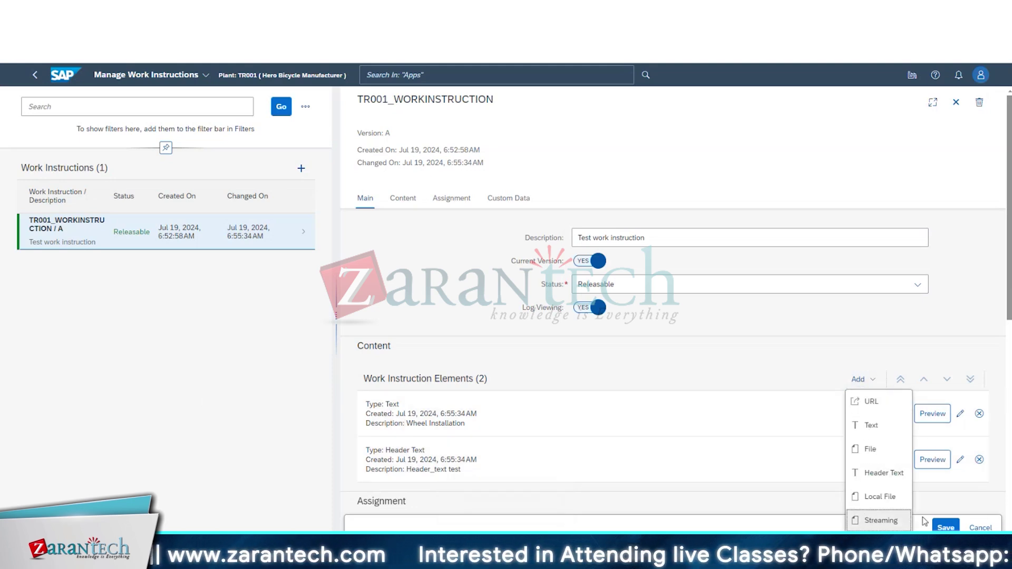
click(900, 505)
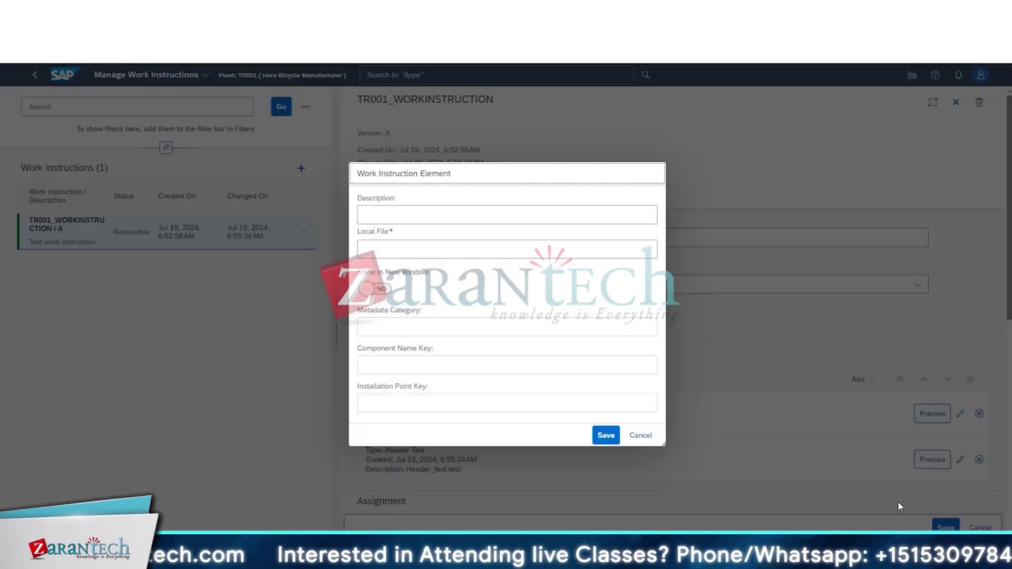
click(443, 250)
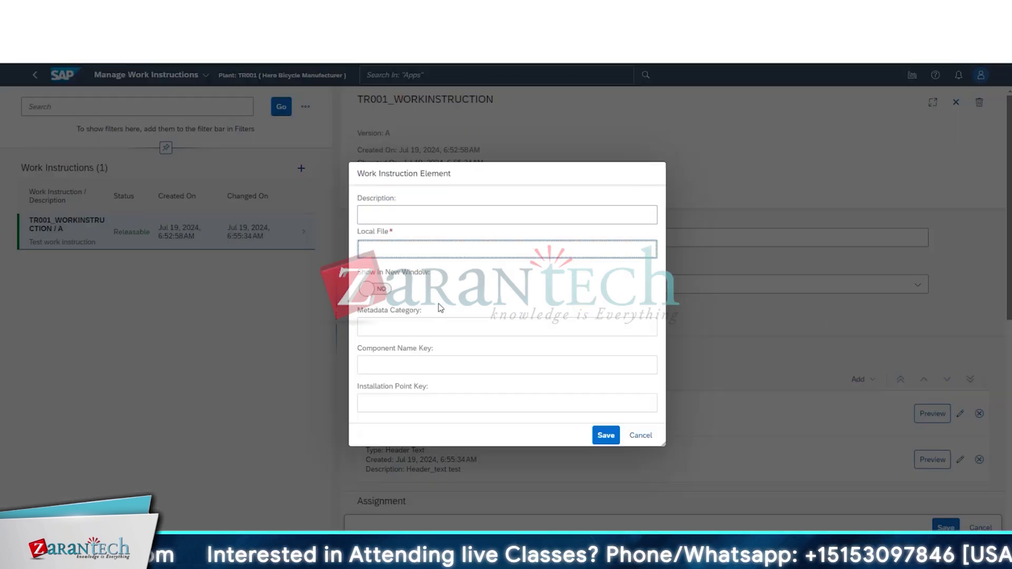
click(388, 213)
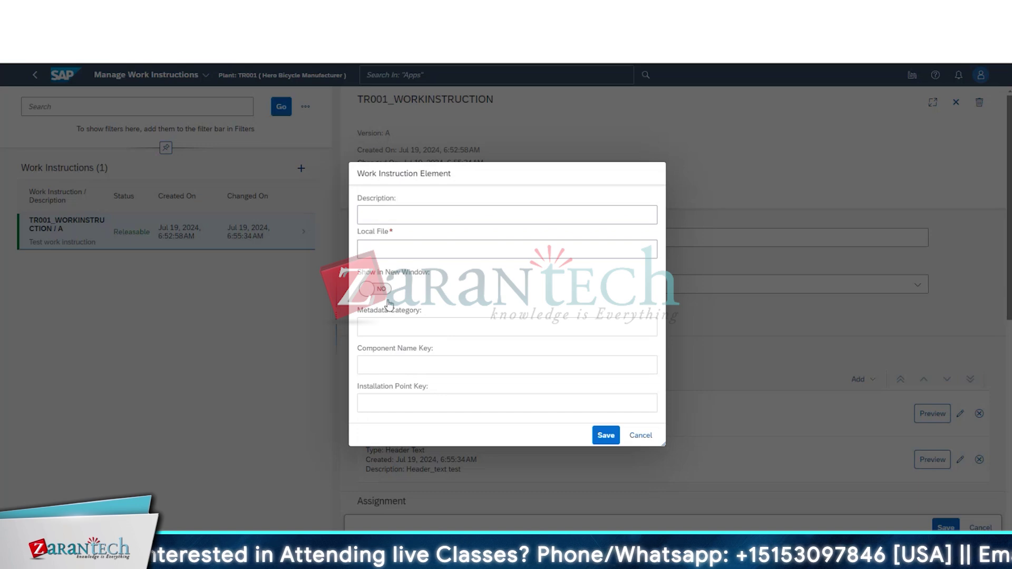
click(375, 290)
click(375, 289)
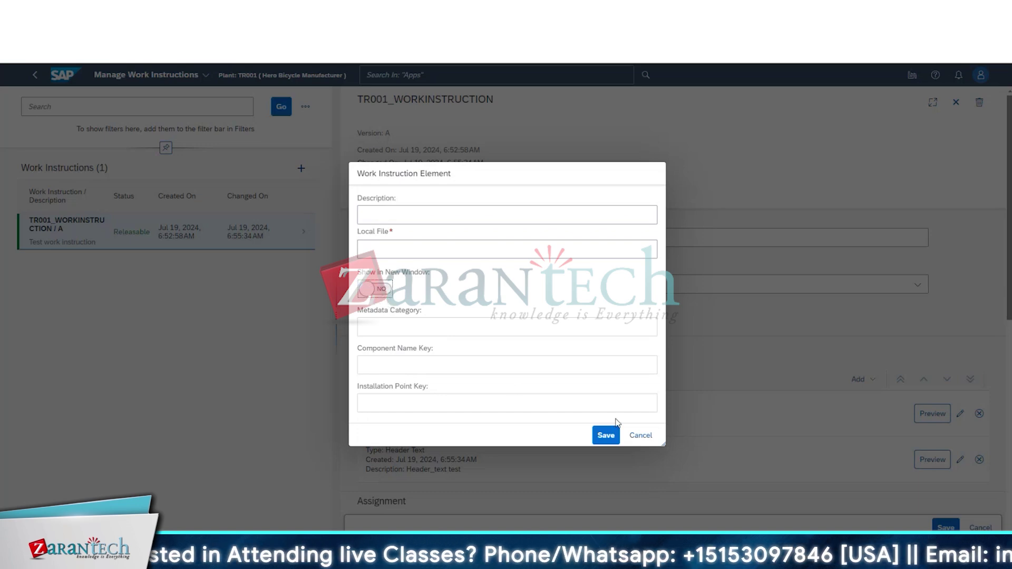
click(652, 438)
click(871, 382)
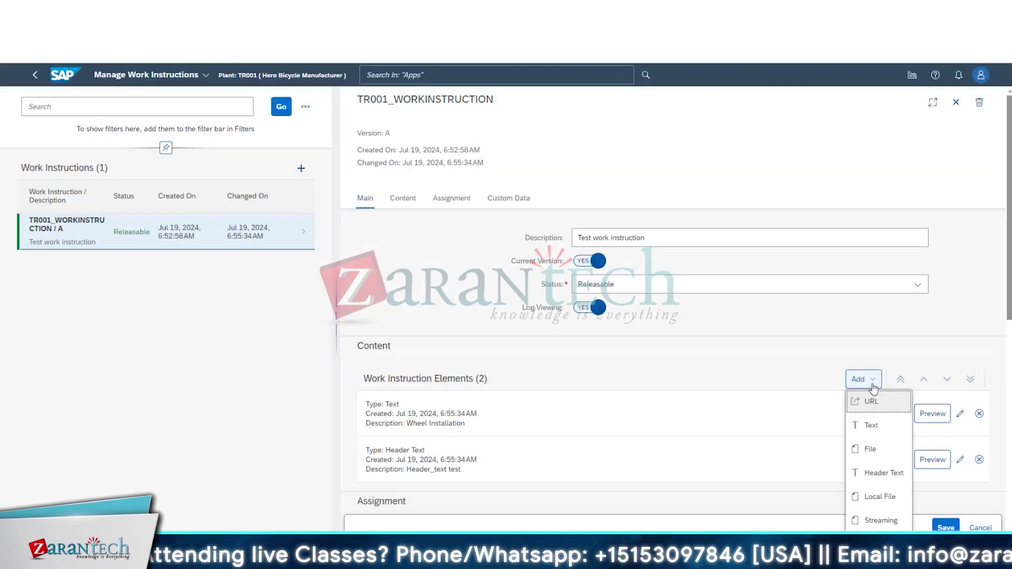
click(873, 525)
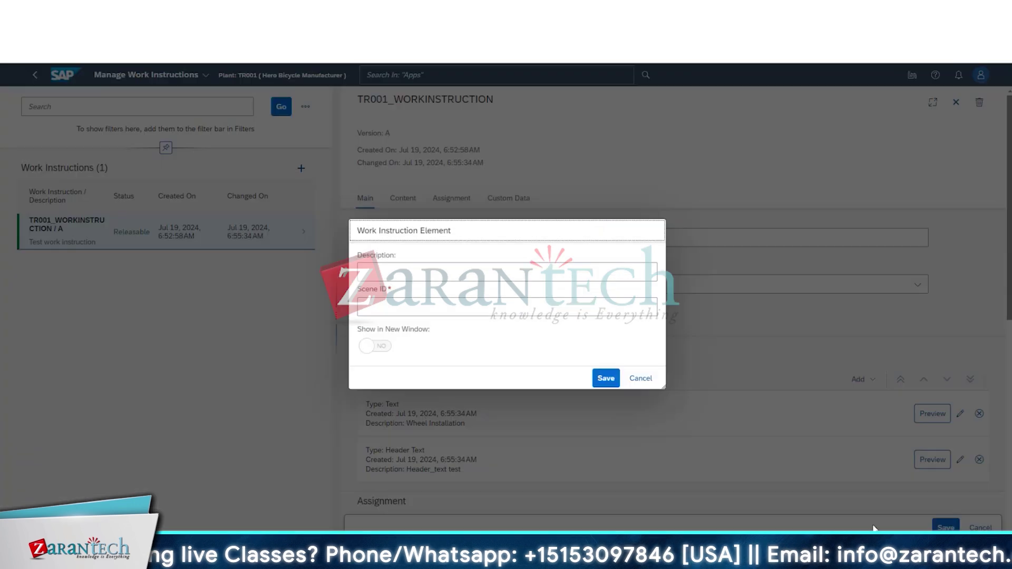
click(382, 307)
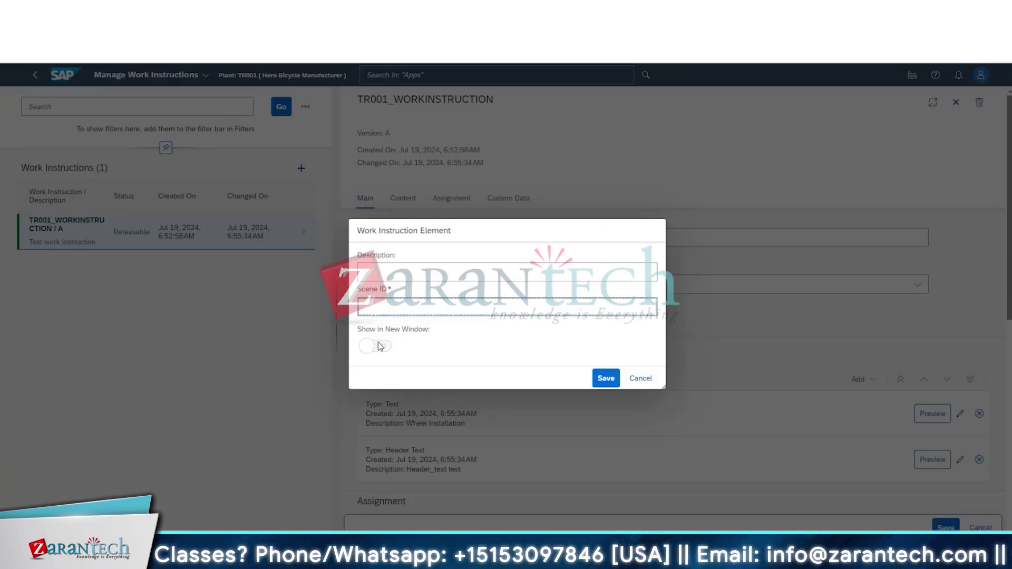
click(641, 378)
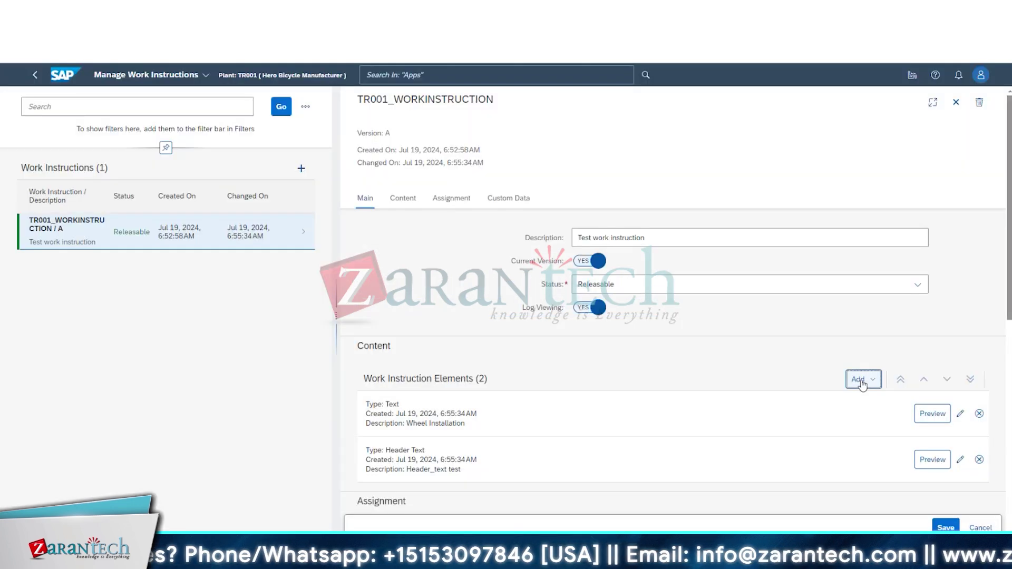
click(862, 384)
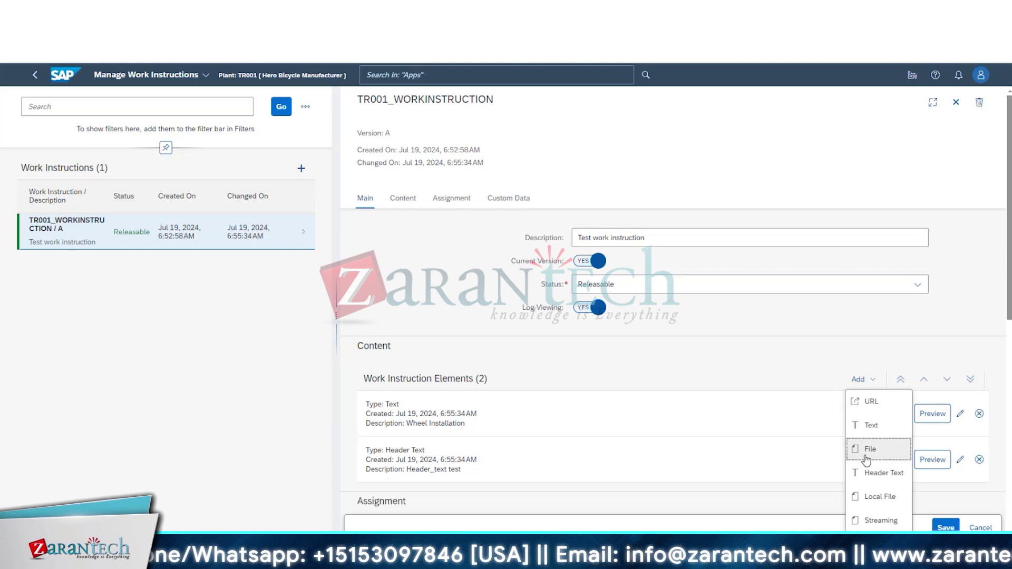
click(870, 402)
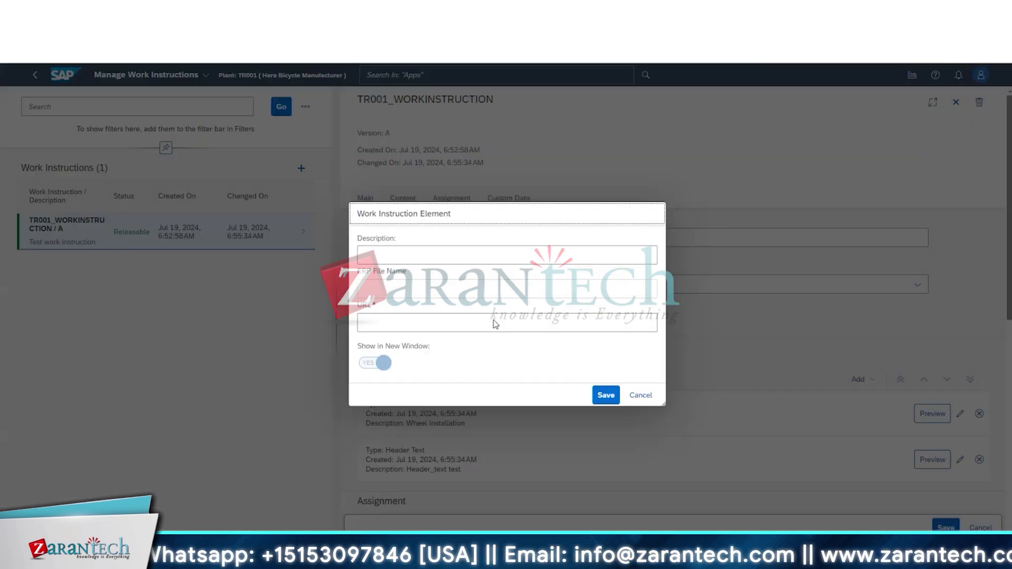
click(403, 255)
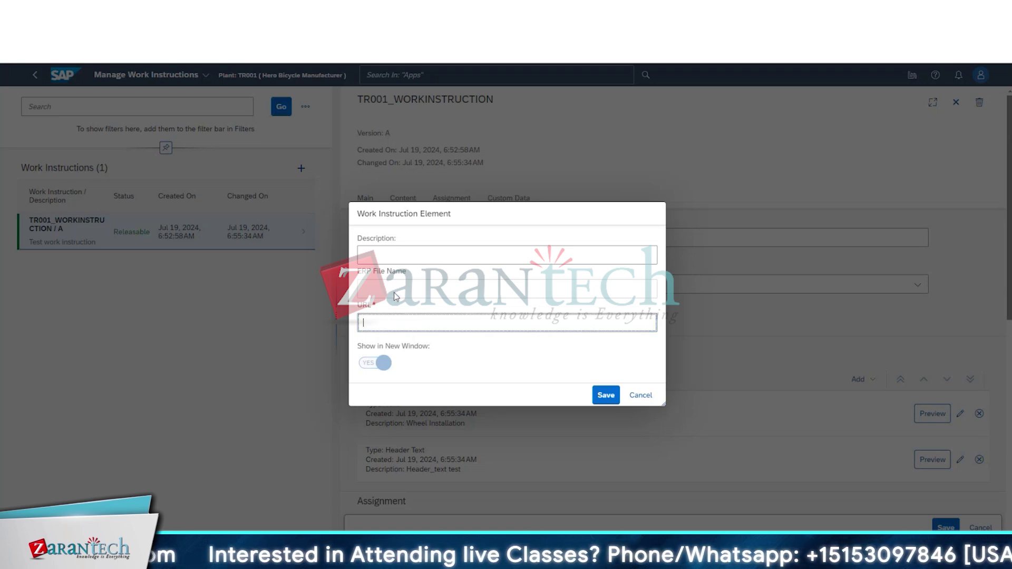
key(shift+Tab)
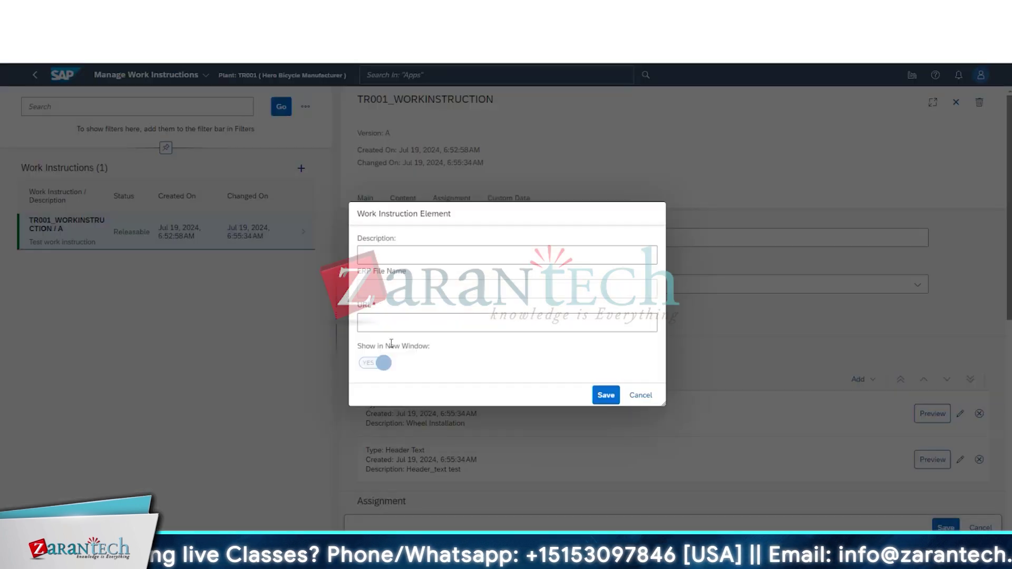
click(385, 326)
text(https://help.sap.com/docs/sap-digital-manufacturing?locale=en-US&q=field%20mapping)
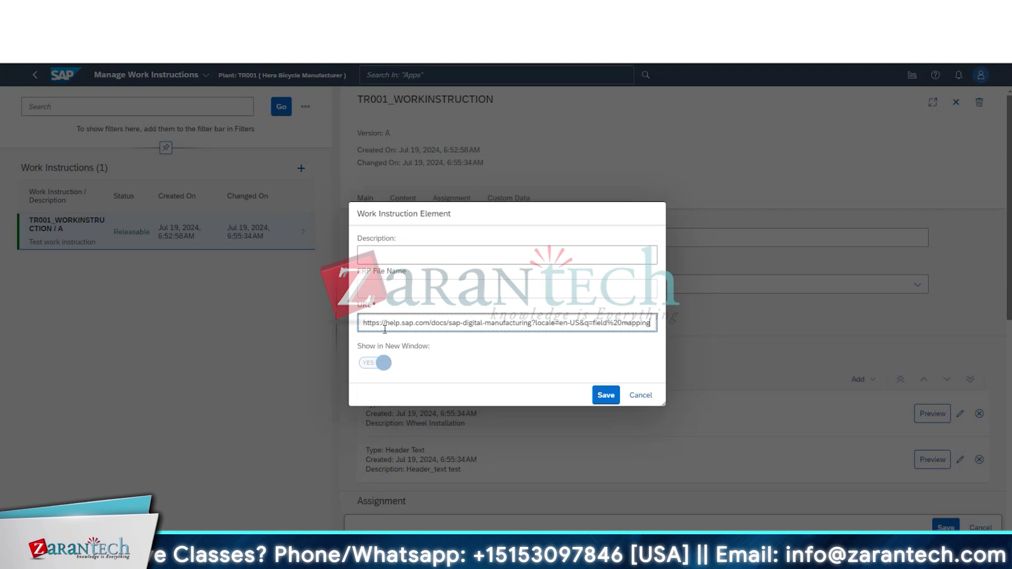
click(408, 262)
text(URL)
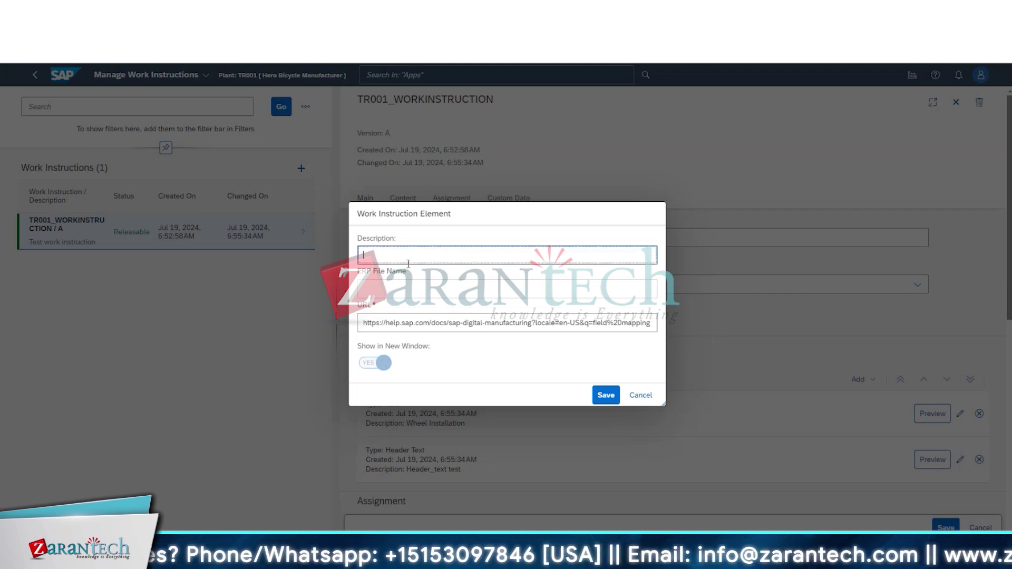
text( te)
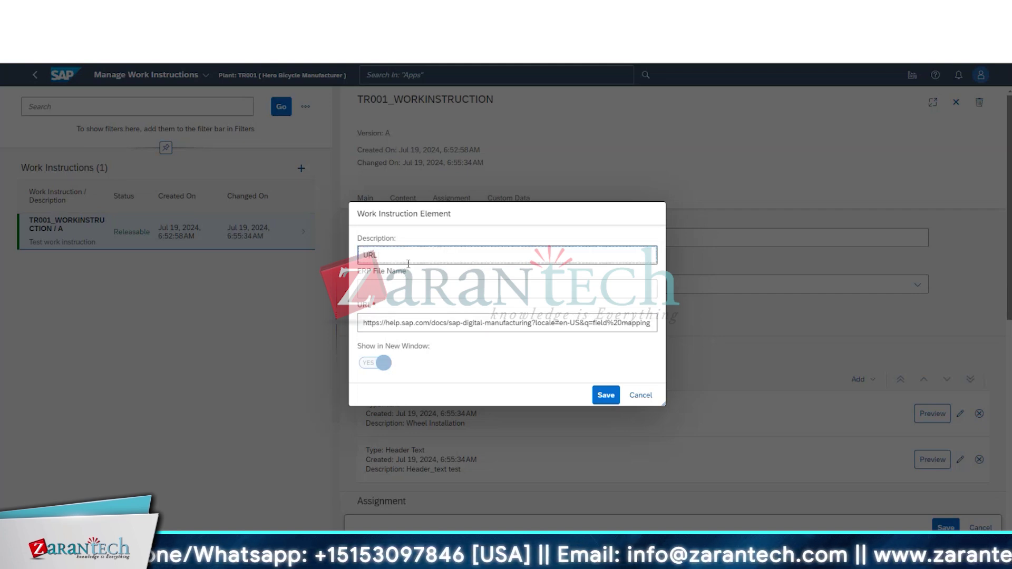
text(sting)
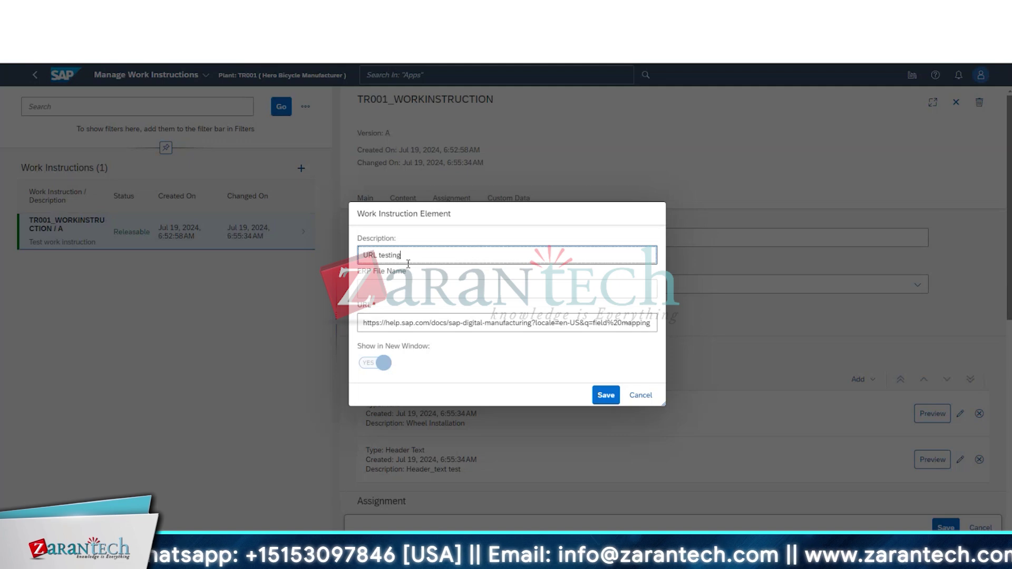
click(607, 401)
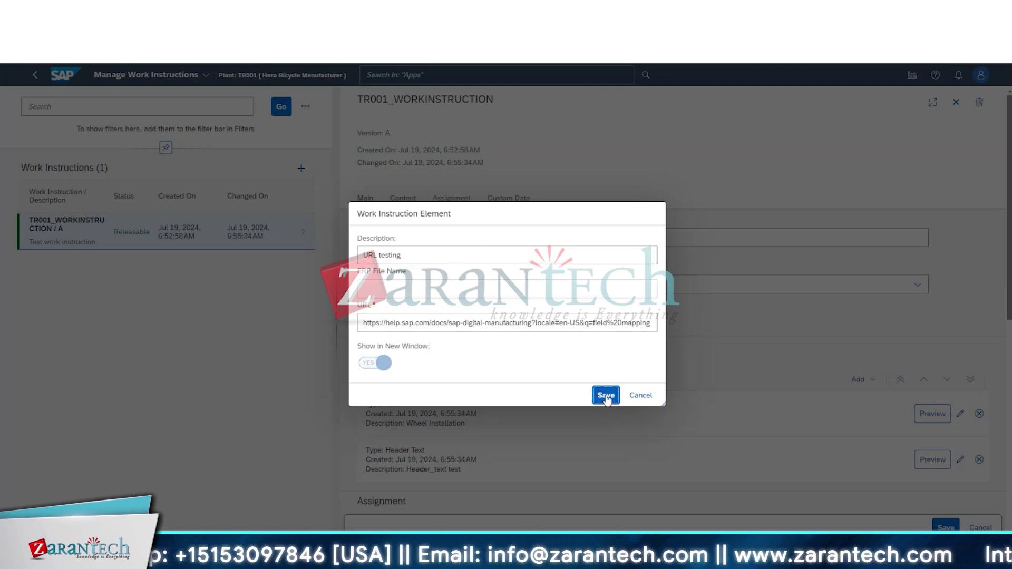
Step: Examine the fields of the File element type without saving, and review the other element types available for the work instruction
scroll(644, 357, down, 3)
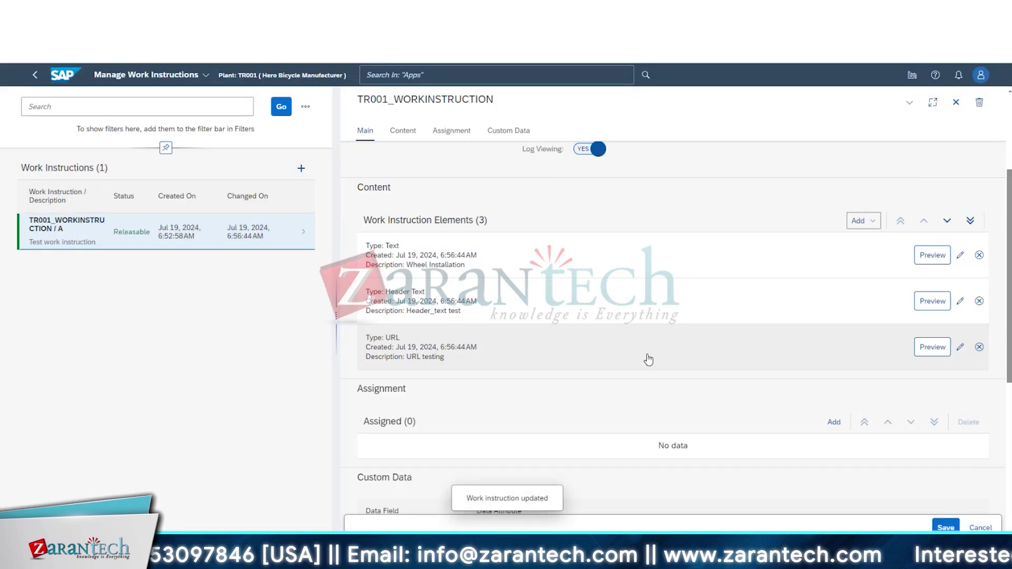
click(875, 222)
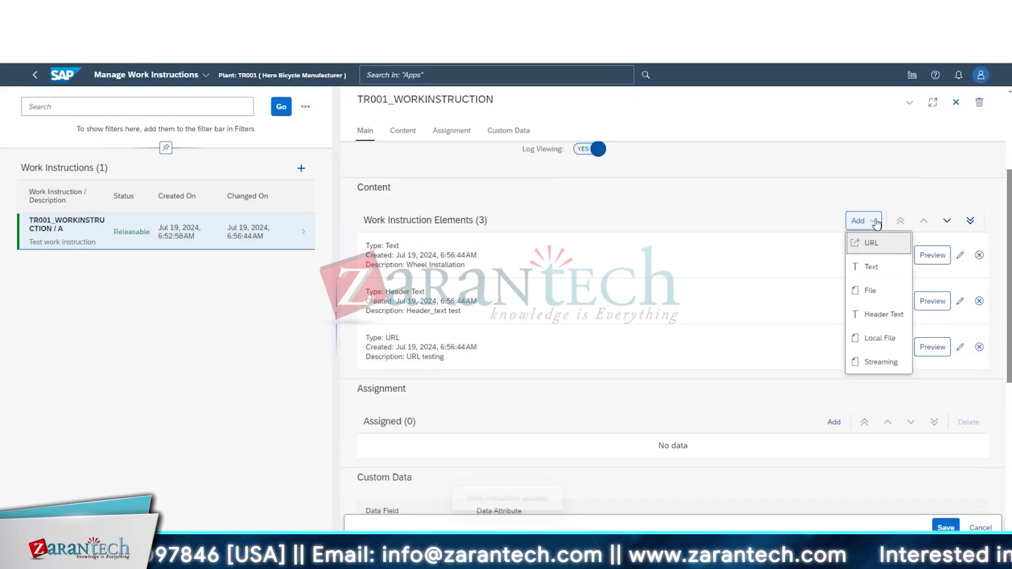
click(870, 291)
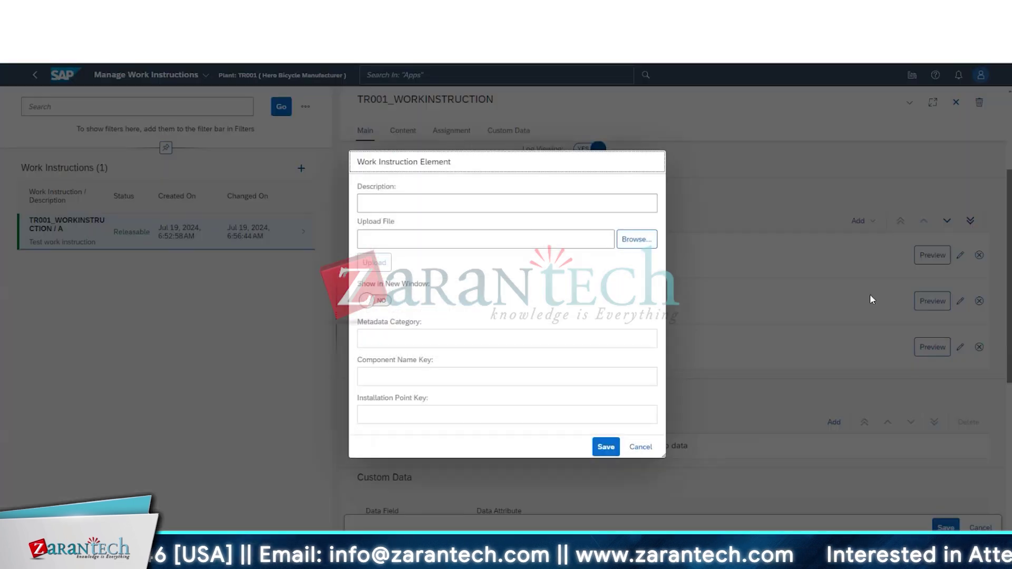
click(640, 447)
click(859, 221)
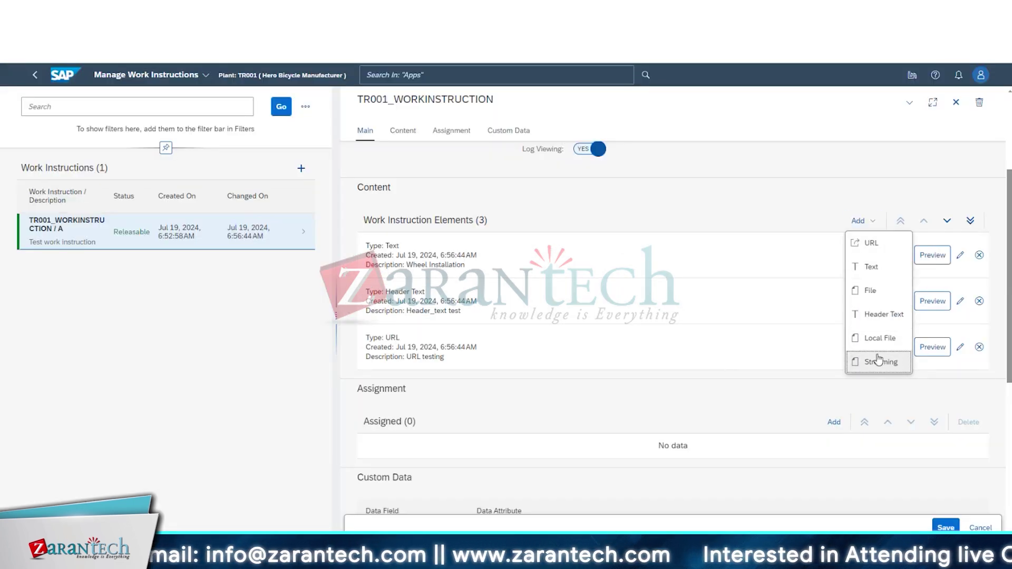
click(831, 211)
click(859, 221)
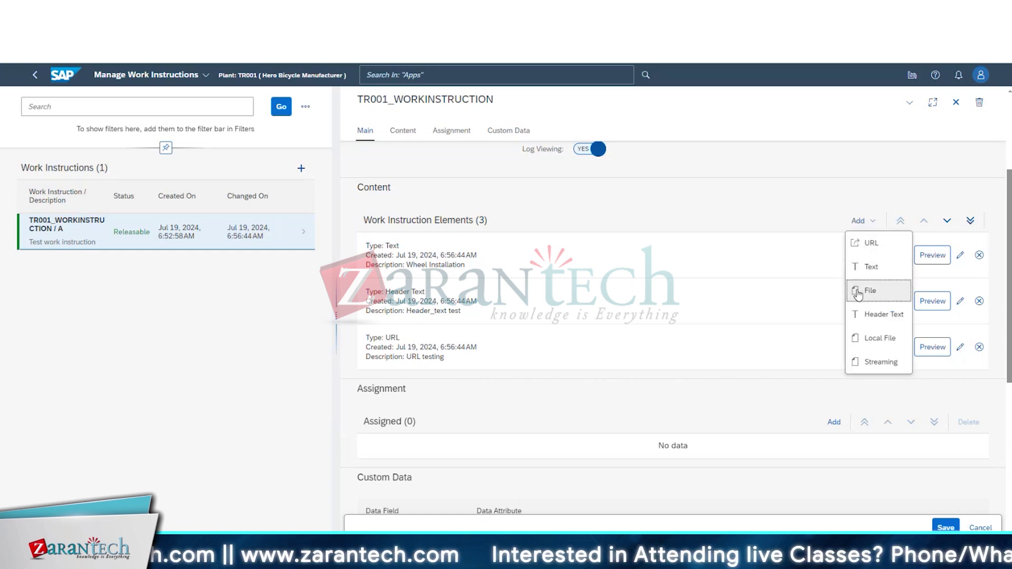
click(755, 412)
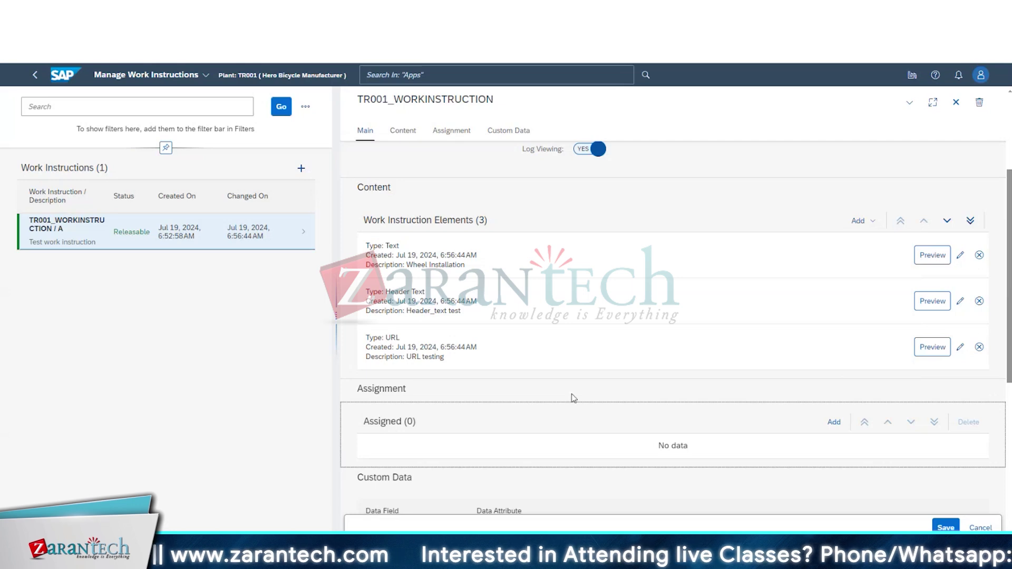
Step: View the criteria offered for assigning the work instruction, leaving the form without assigning anything
scroll(578, 355, down, 3)
click(831, 266)
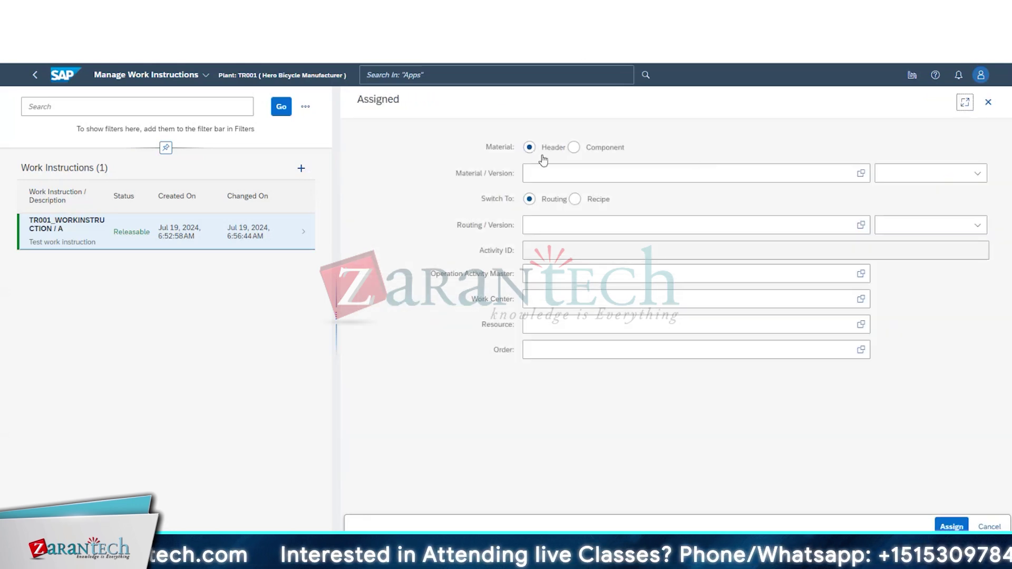
click(989, 102)
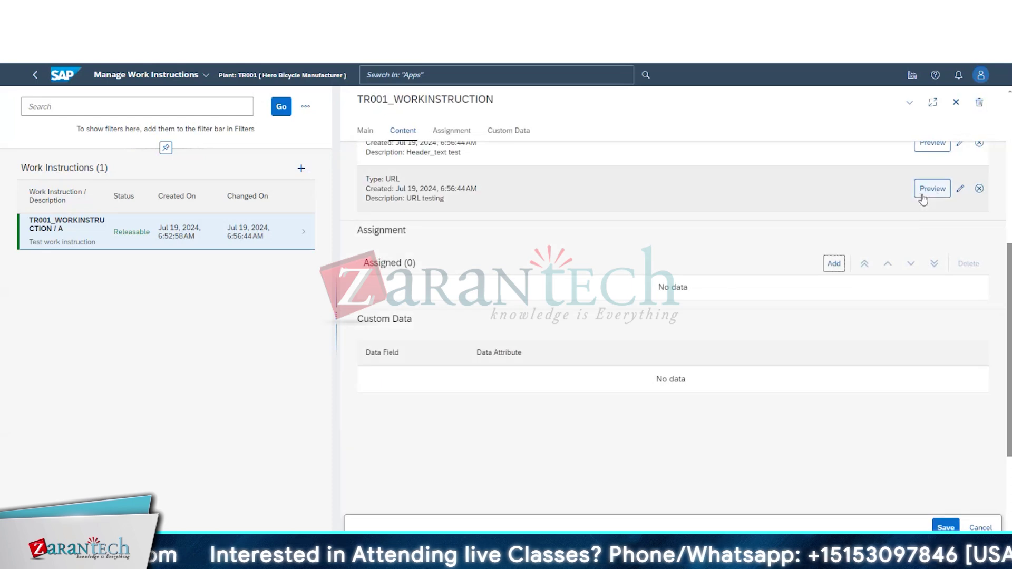
scroll(920, 260, up, 4)
click(858, 275)
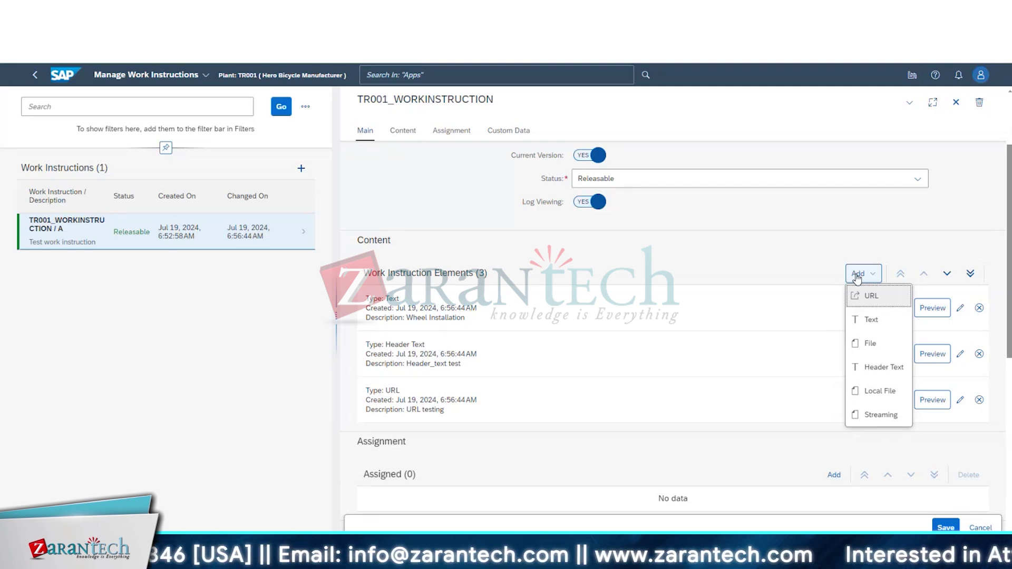
click(747, 256)
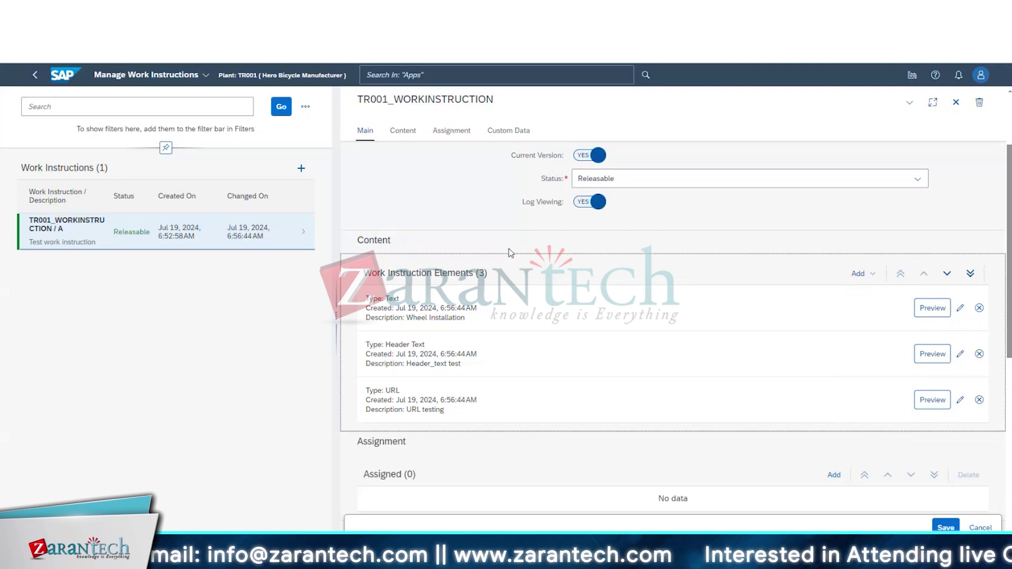
click(525, 264)
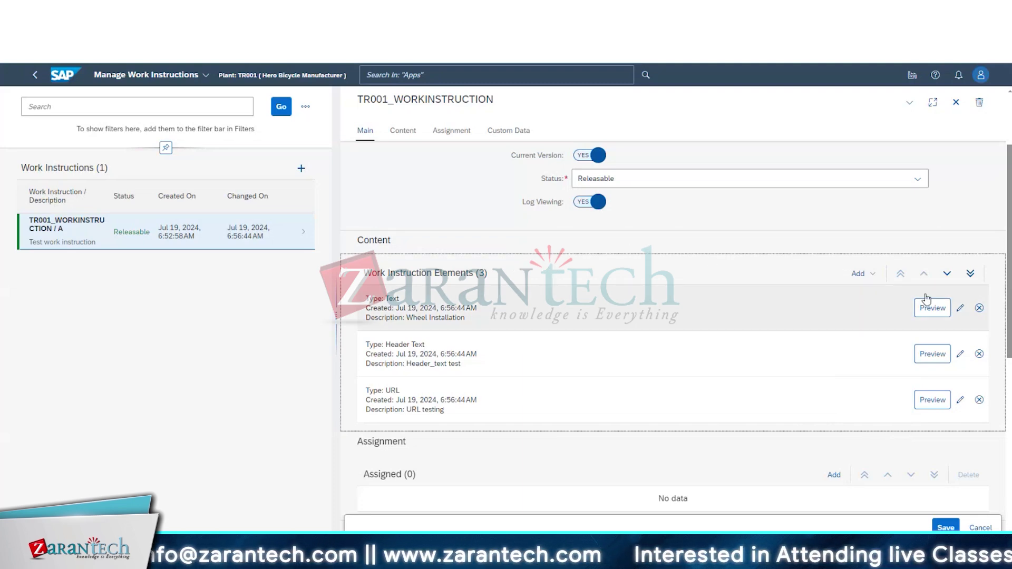
click(447, 462)
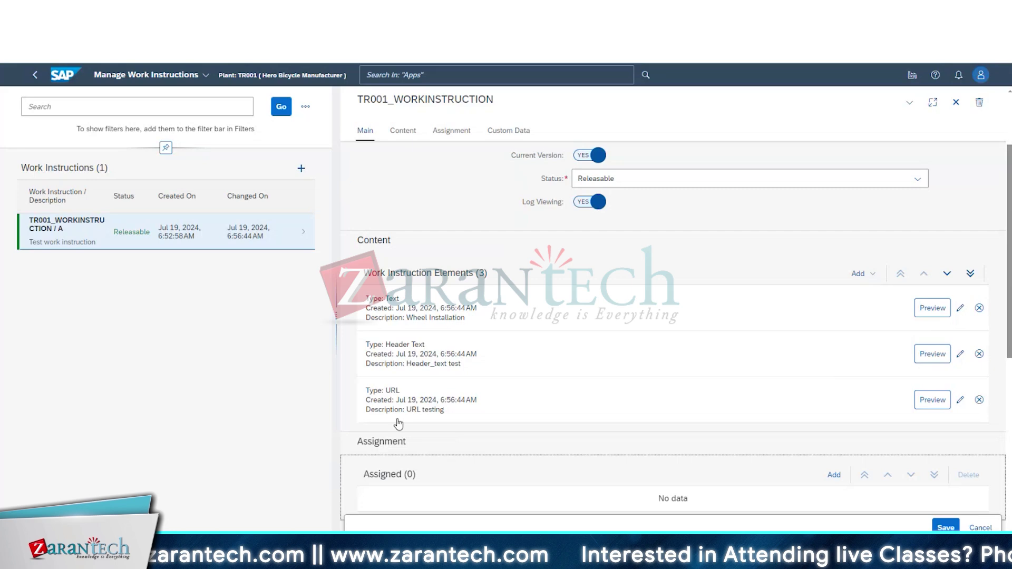
click(410, 258)
click(509, 265)
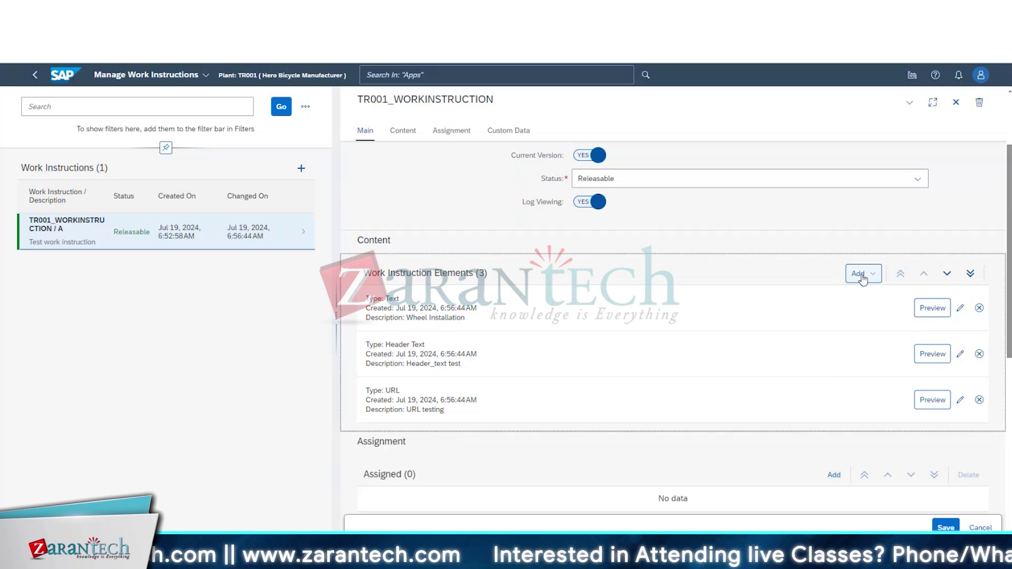
click(862, 275)
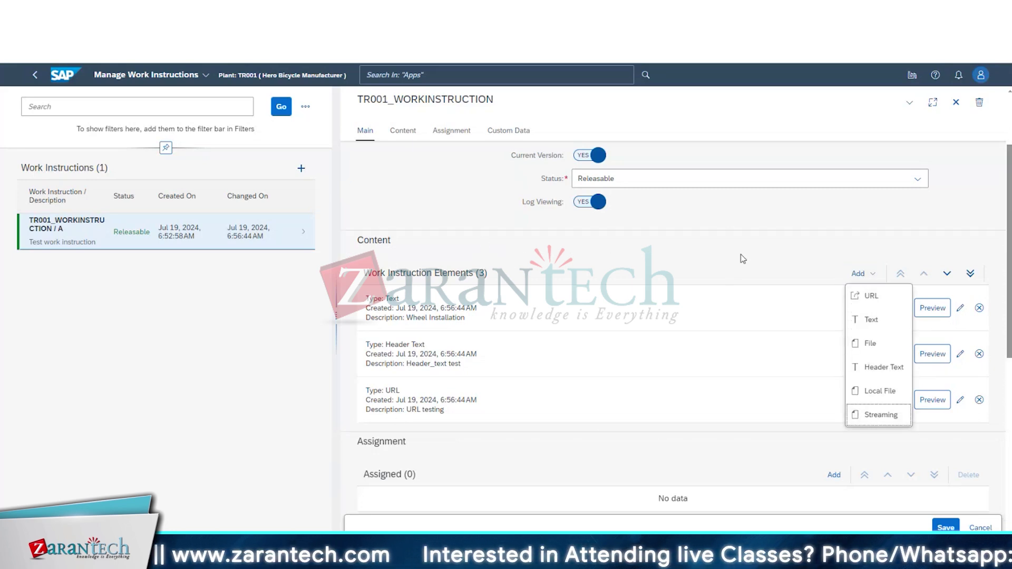
Step: Open a new assignment for the work instruction and review its material, operation activity and resource criteria, cancelling the resource selection
scroll(743, 258, down, 2)
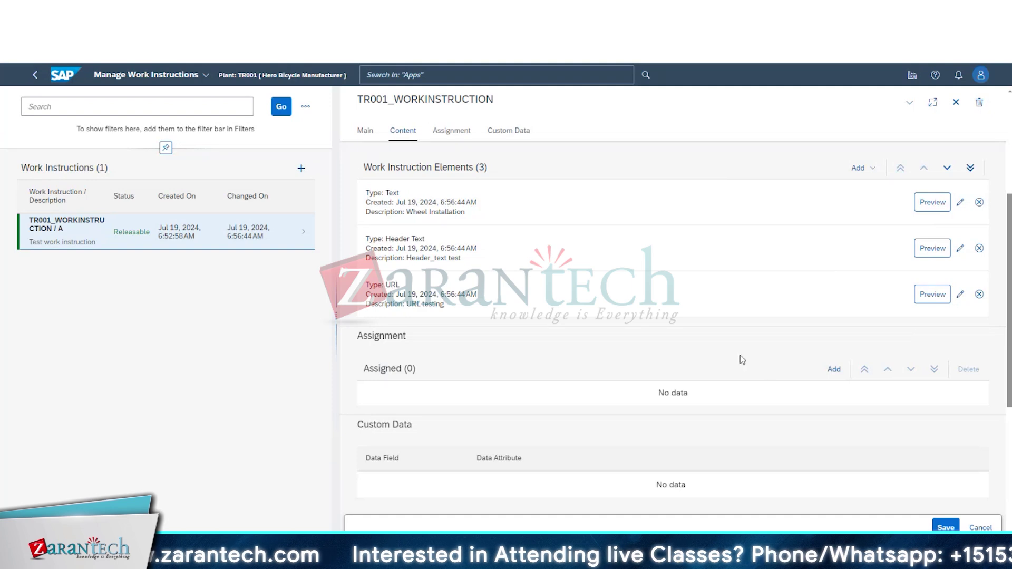
click(832, 371)
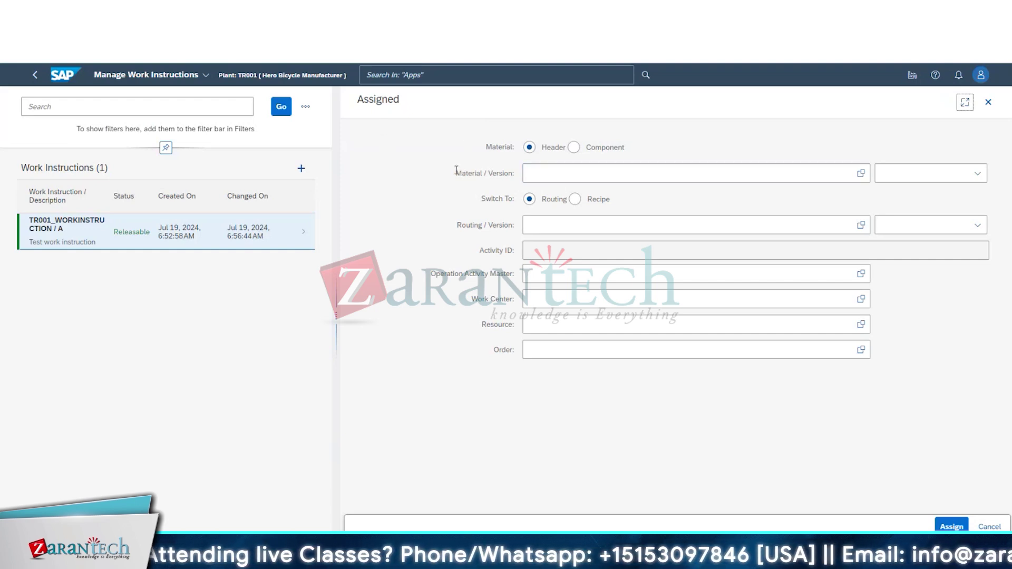
drag(455, 173, 501, 171)
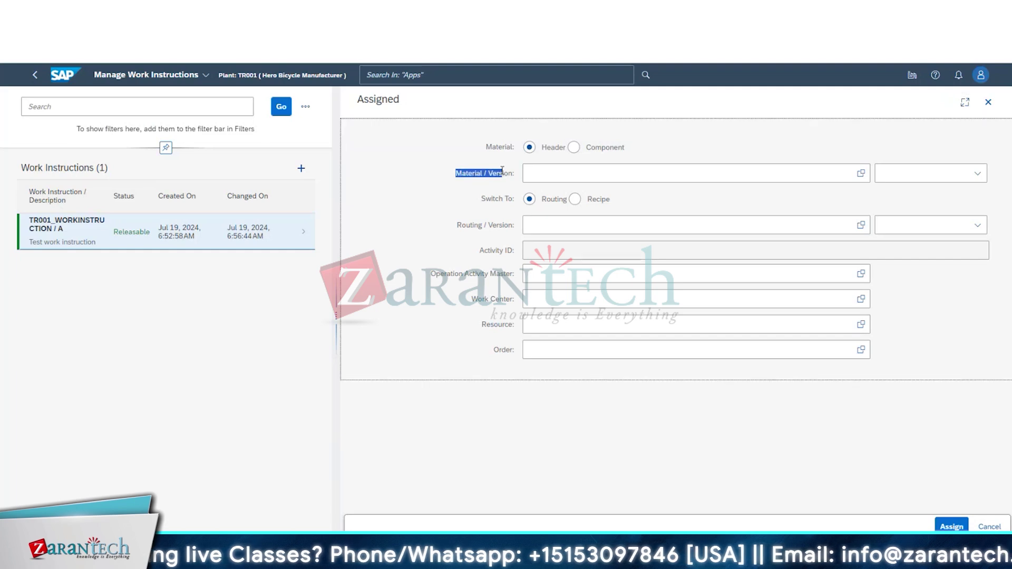
click(446, 244)
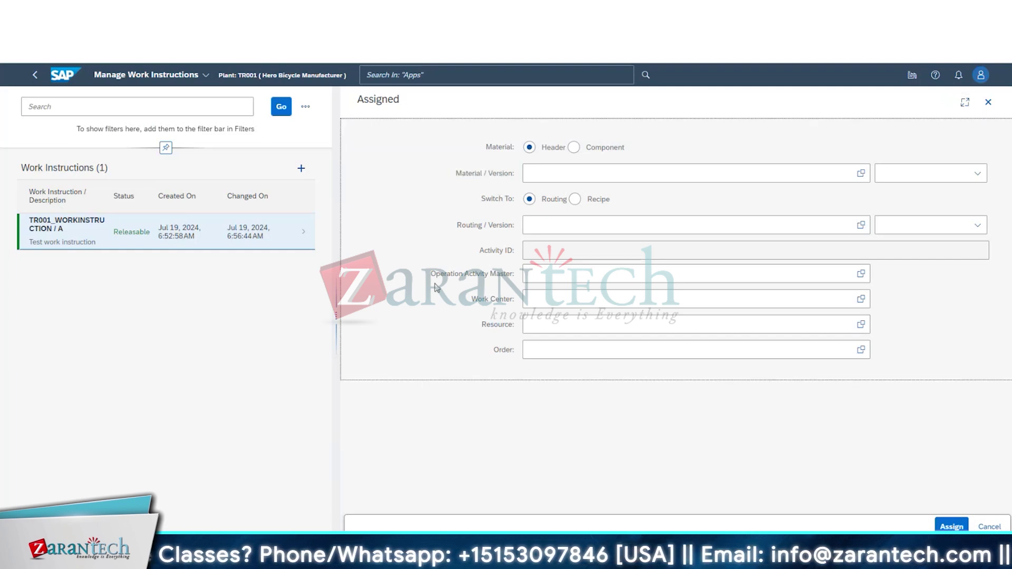
drag(513, 275, 485, 275)
click(468, 335)
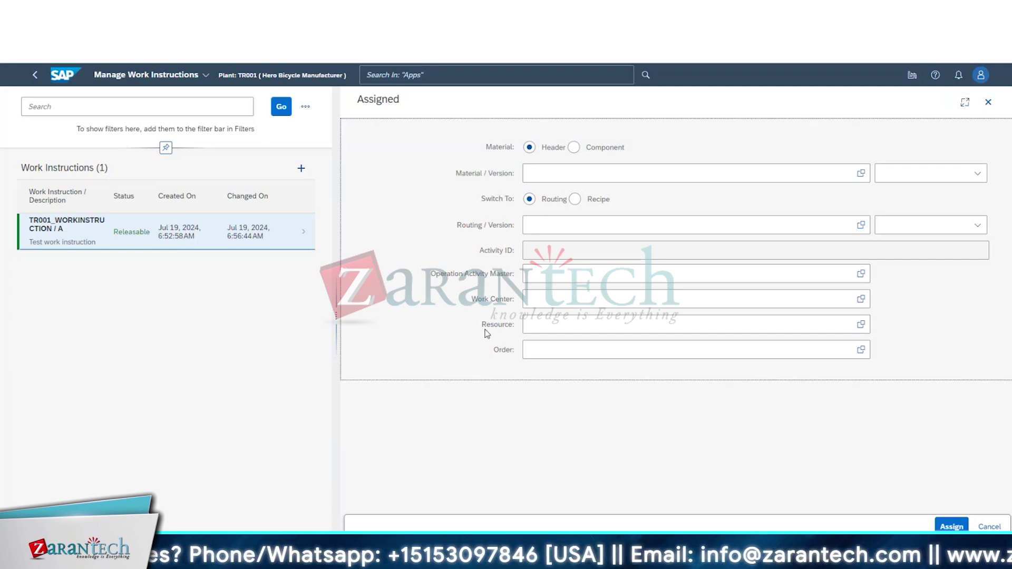
click(861, 325)
click(938, 520)
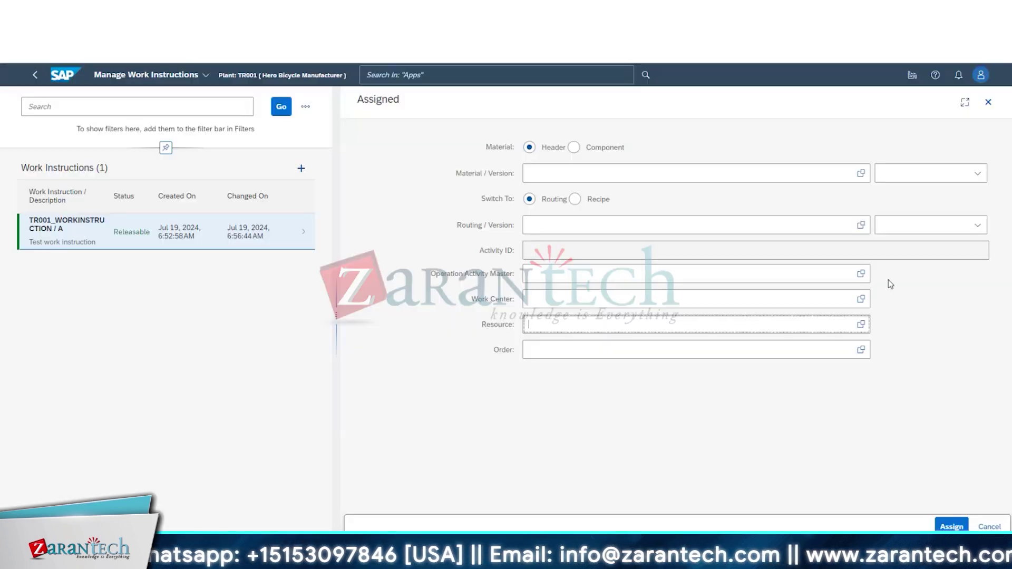
Step: Assign the work instruction to work center WC-WASSY and save the work instruction
click(865, 300)
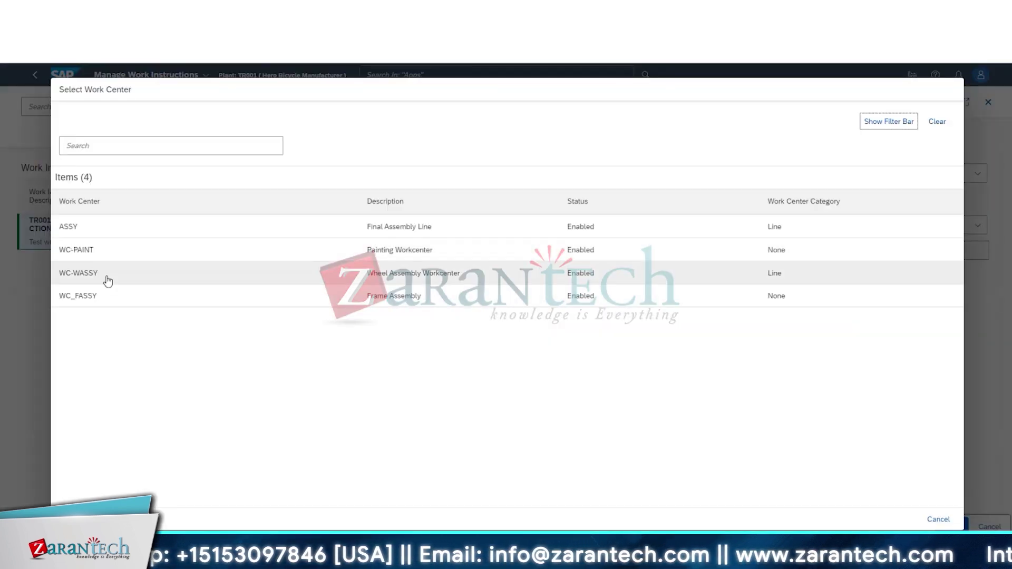
click(108, 281)
click(952, 525)
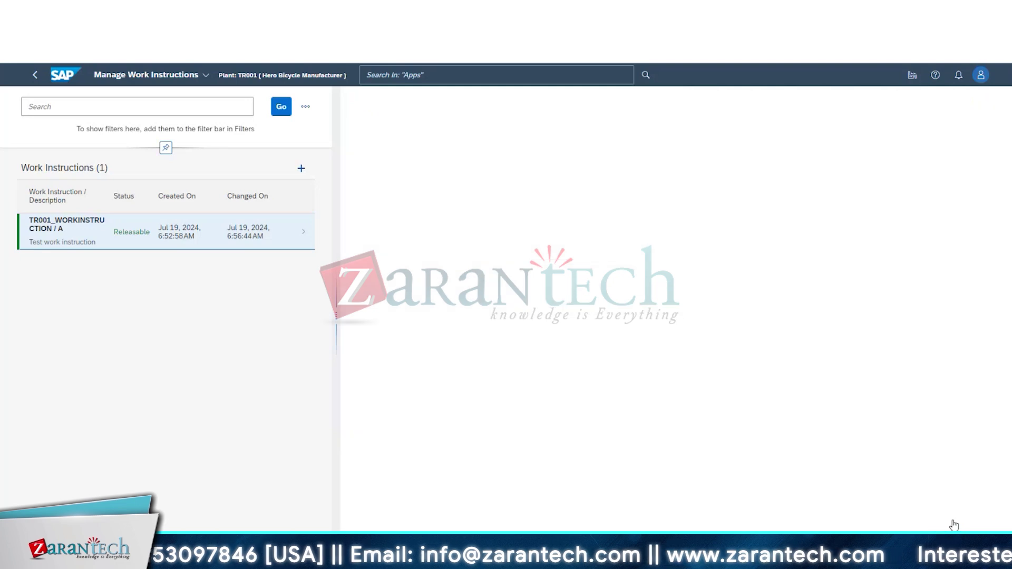
click(946, 527)
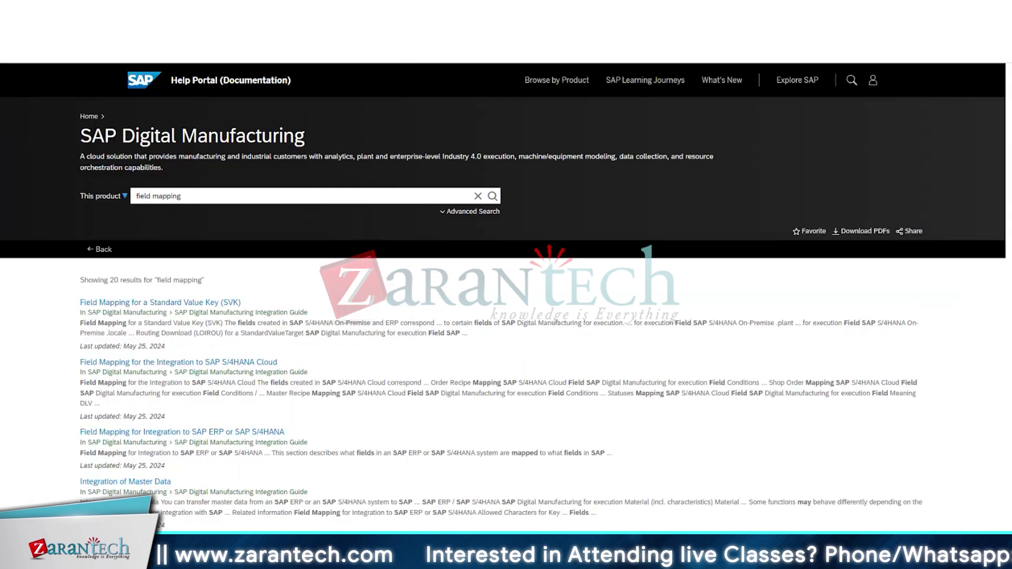
Step: Go to the SAP Digital Manufacturing page of the SAP Help Portal in a new browser tab and search for "field mapping"
click(211, 363)
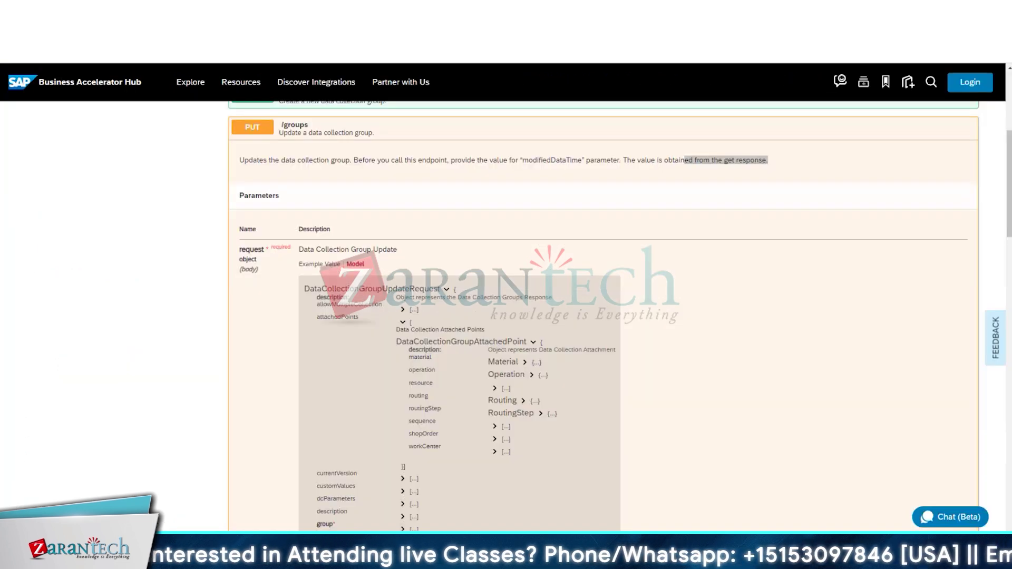
key(ctrl+t)
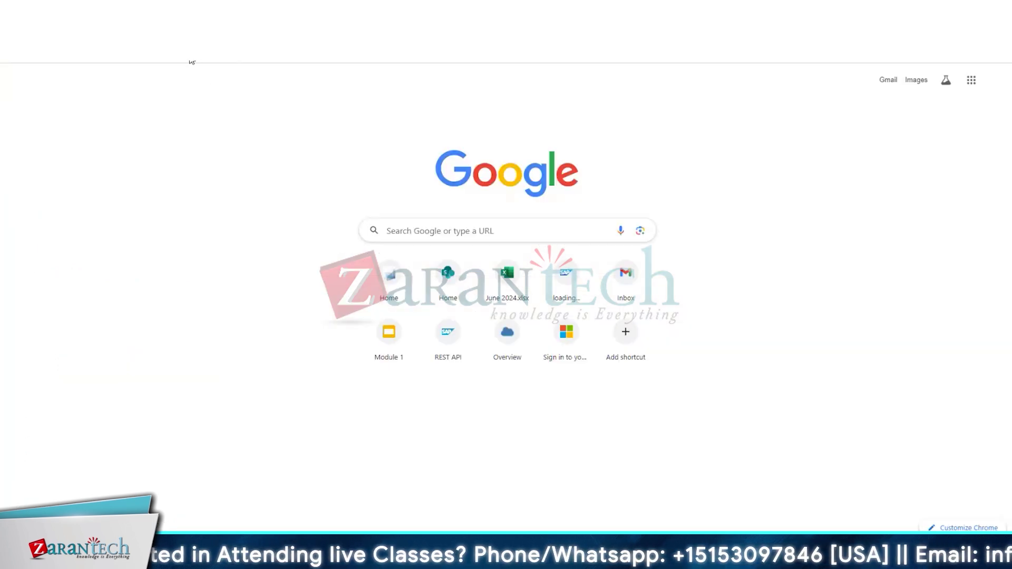
click(266, 62)
click(278, 117)
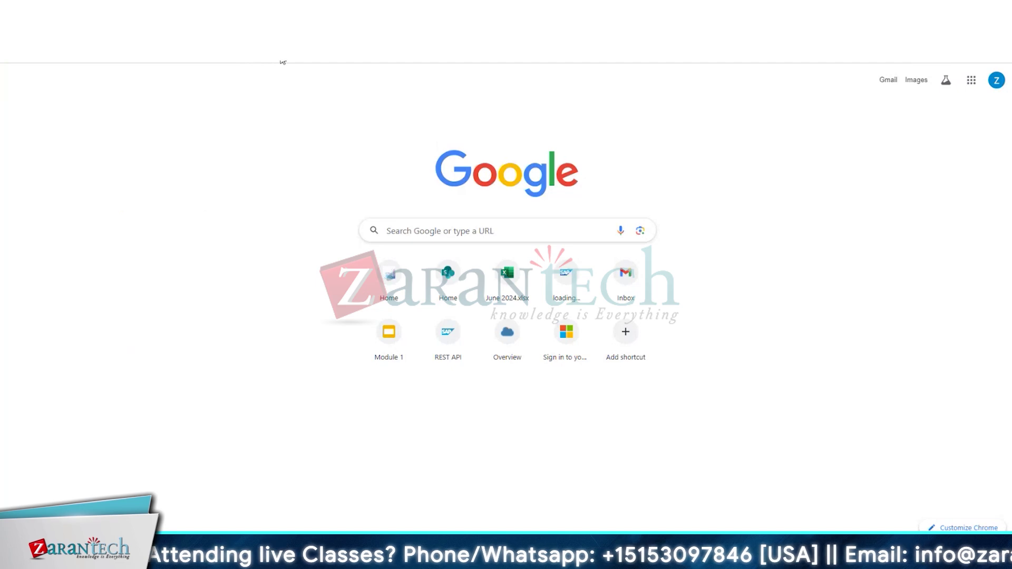
click(296, 198)
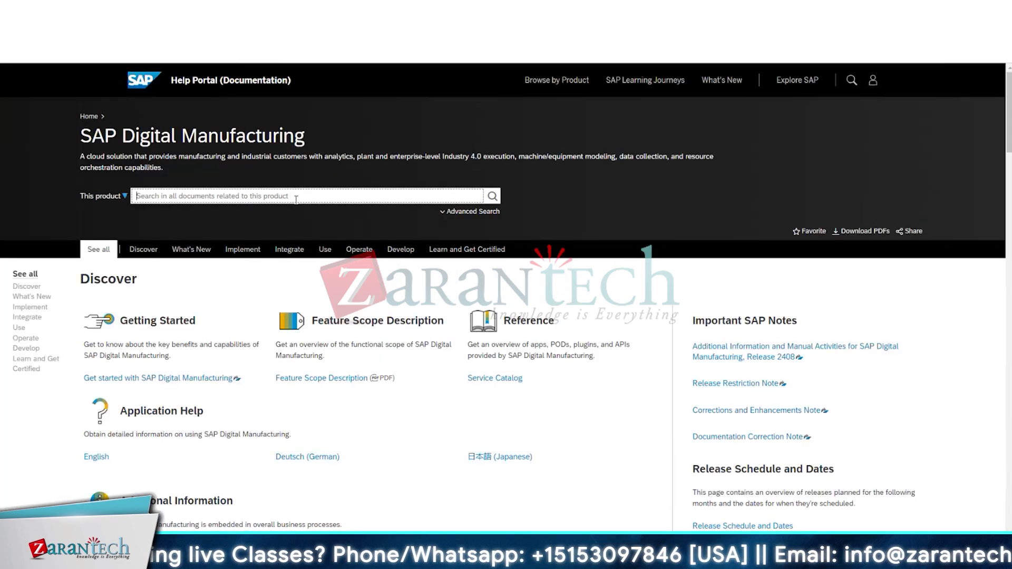
text(fiel)
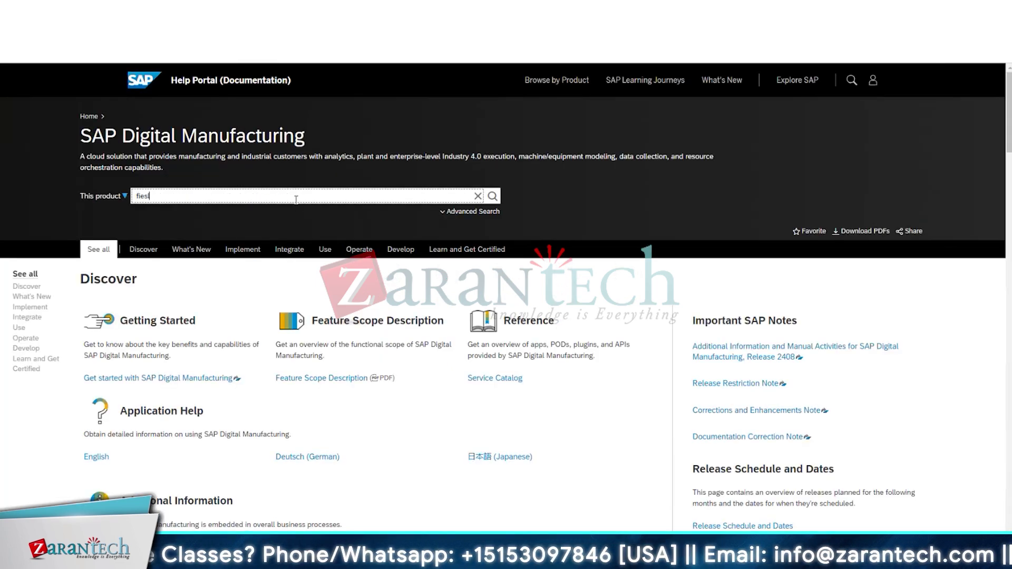
text(d m)
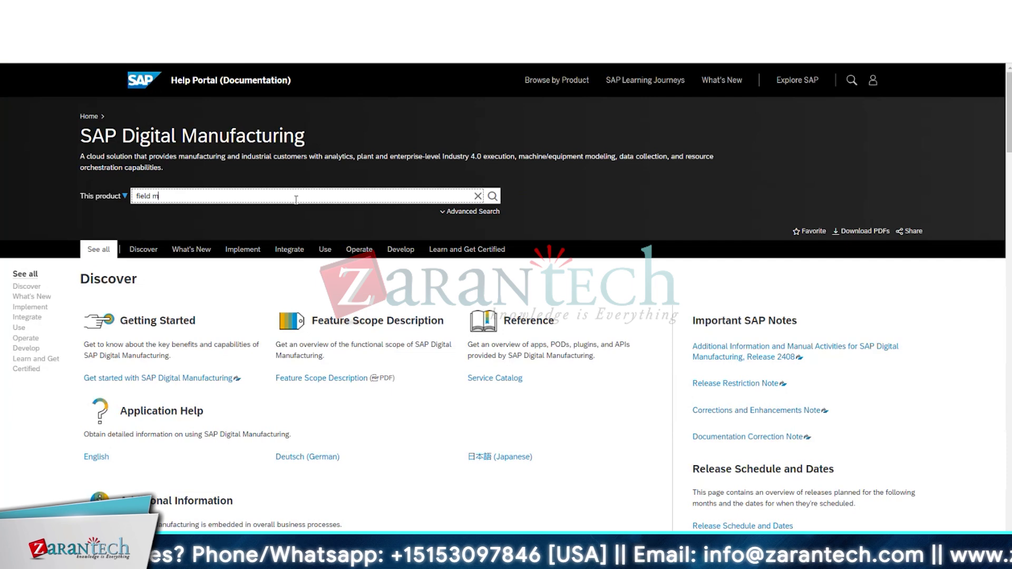
text(apping)
key(Return)
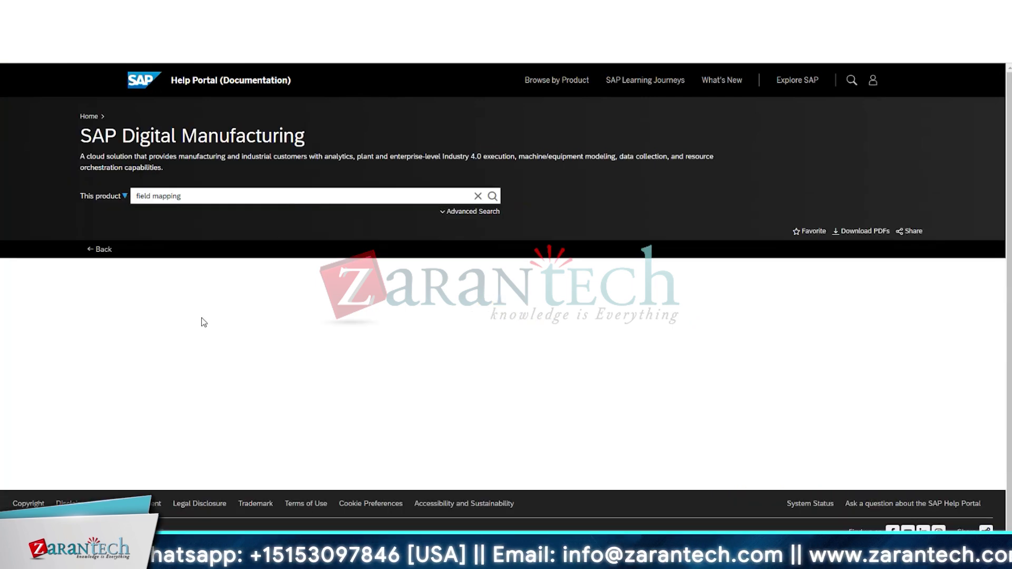
Step: Open the help topic "Field Mapping for Integration to SAP ERP or SAP S/4HANA" and view its subtopics
scroll(169, 367, down, 1)
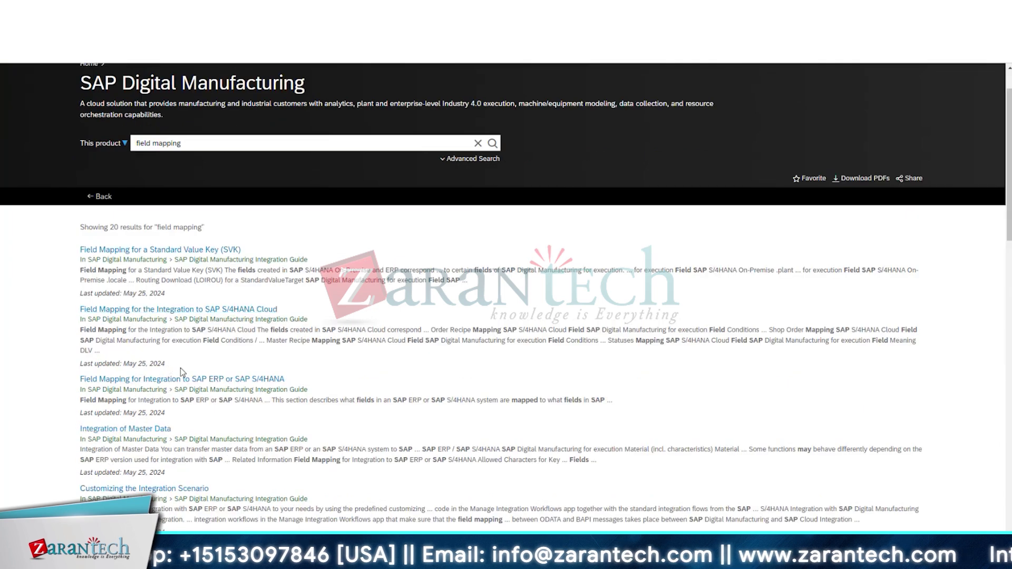
click(186, 380)
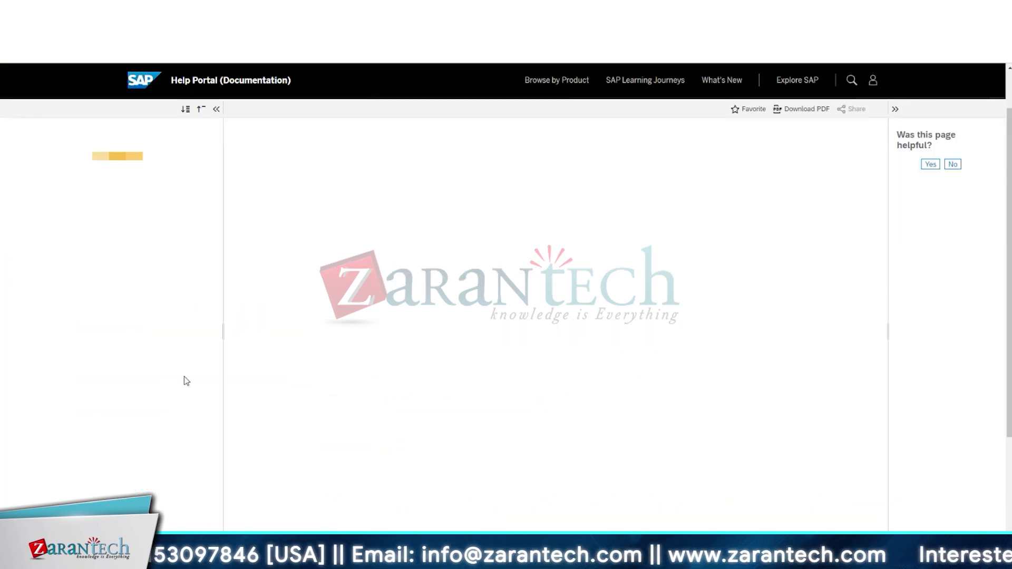
scroll(185, 380, down, 1)
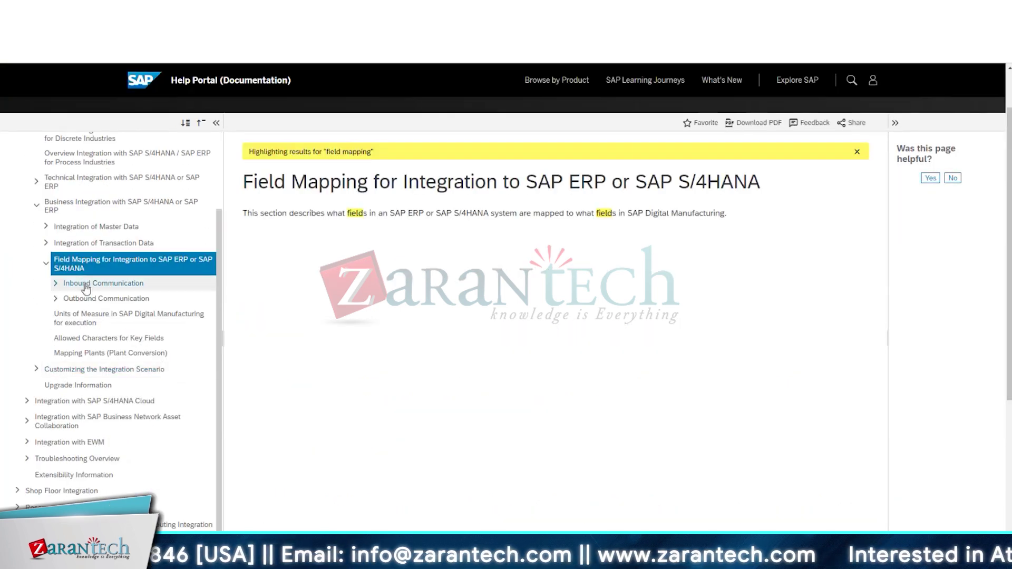
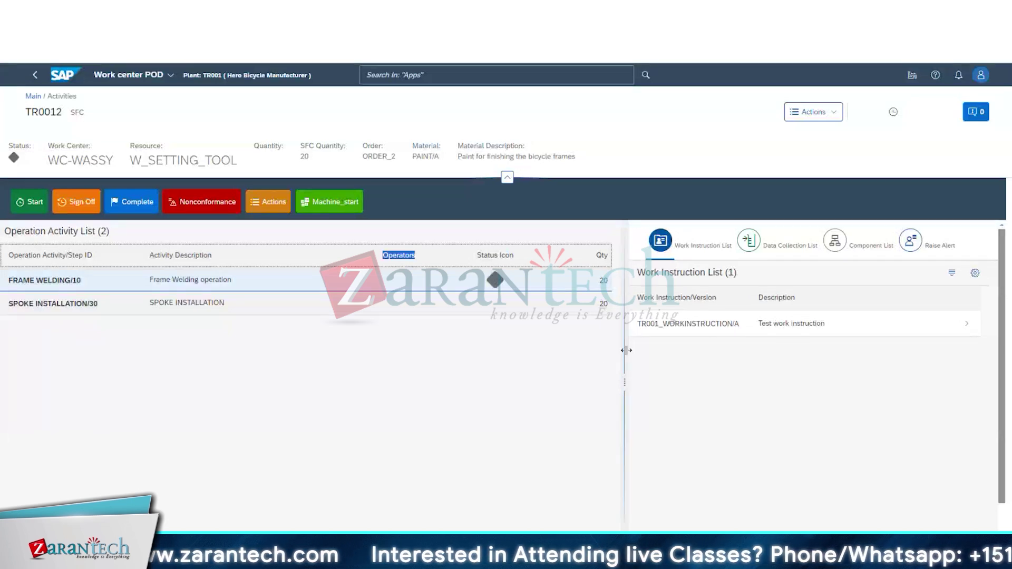
Step: Widen the Work Instruction List area beside the Operation Activity List in the Work center POD for SFC TR0012
drag(626, 348, 405, 382)
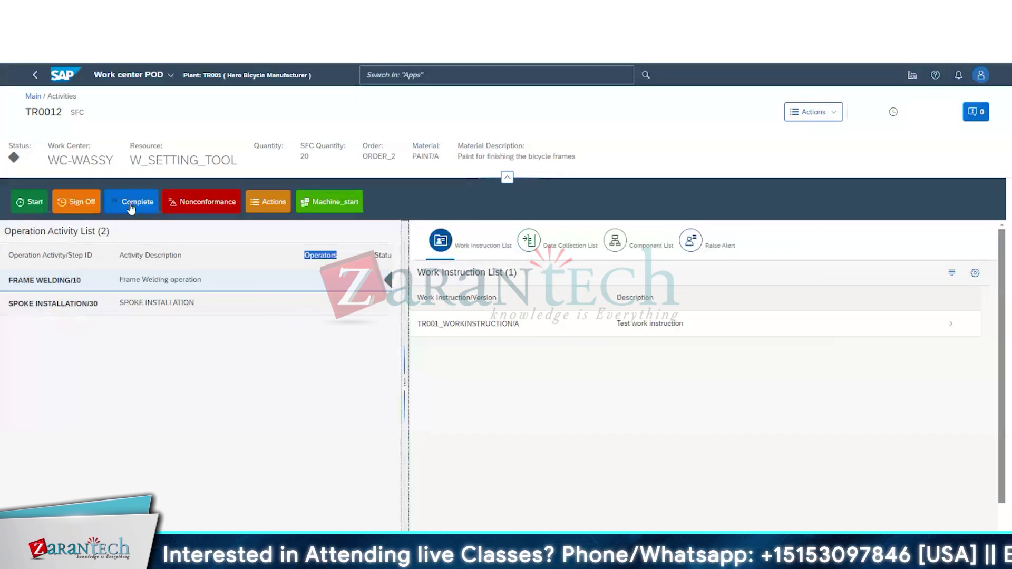
Step: View the status options for resource W_SETTING_TOOL in Resource Status with Reason Code and close the dialog without changes
click(262, 207)
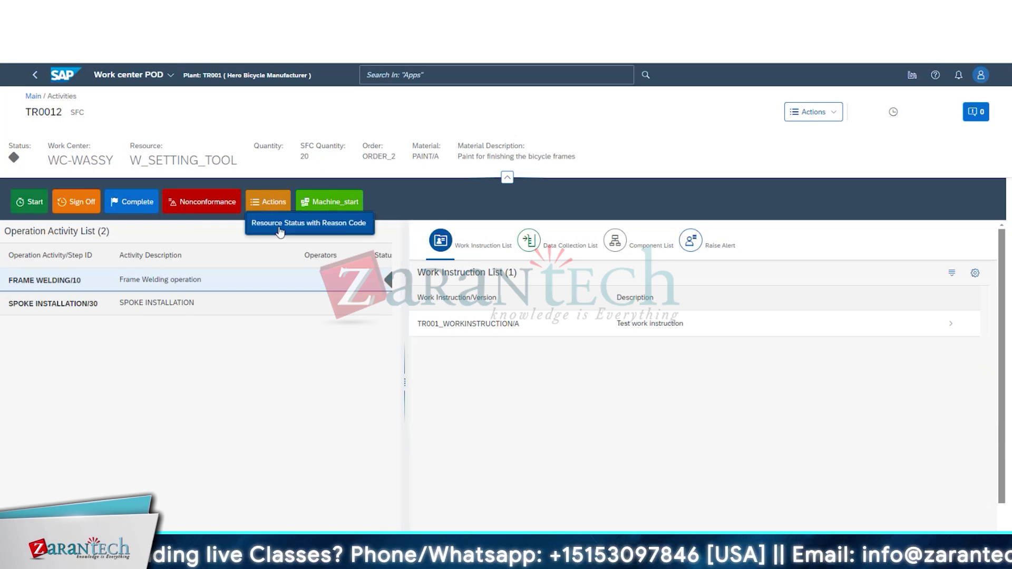
click(279, 226)
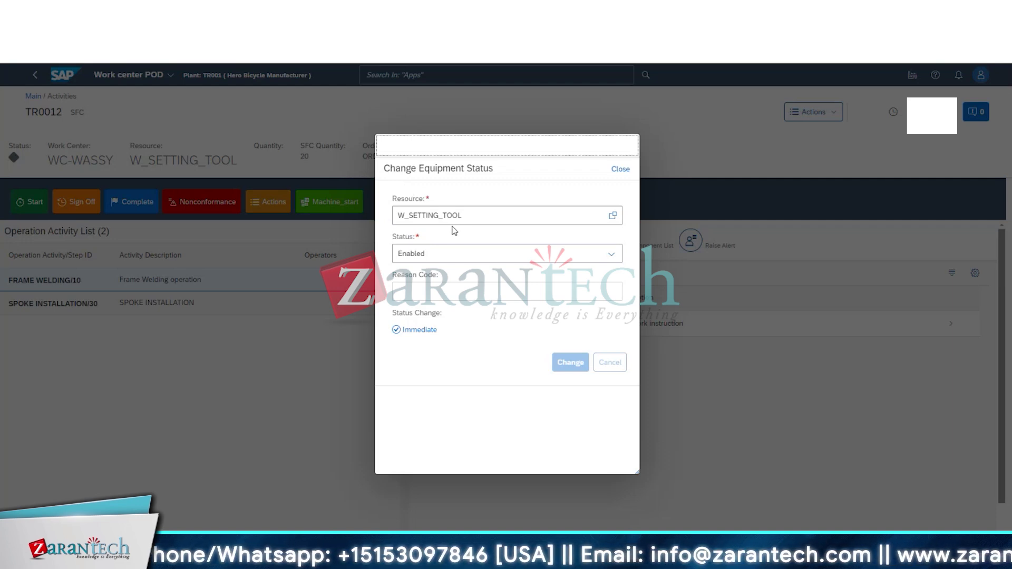
click(611, 253)
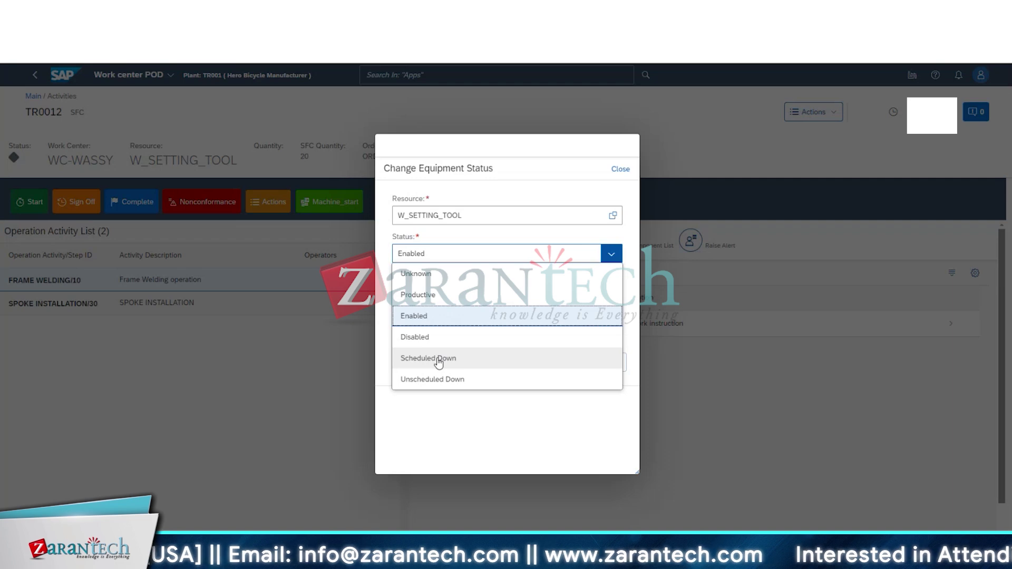
click(422, 409)
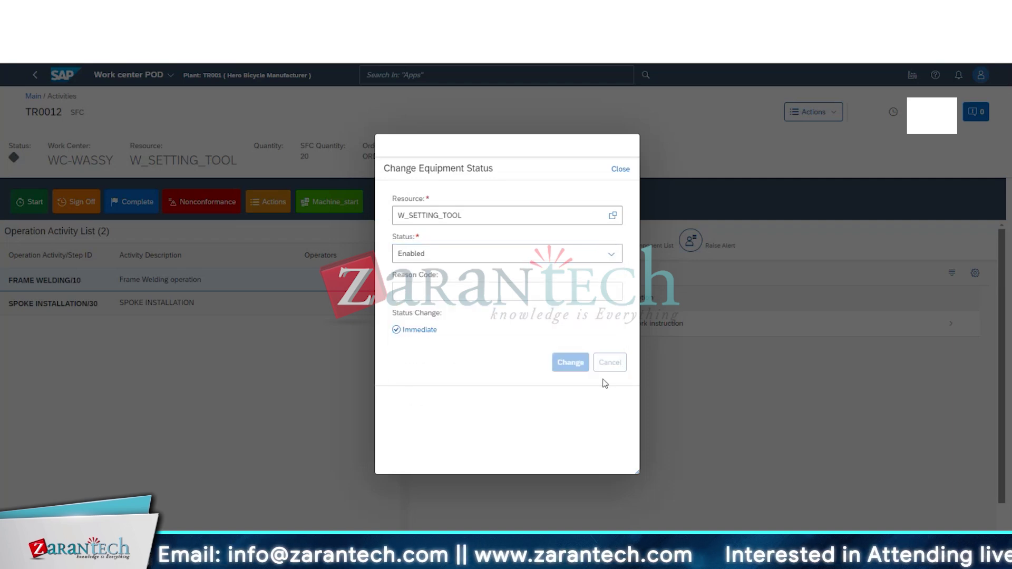
click(621, 169)
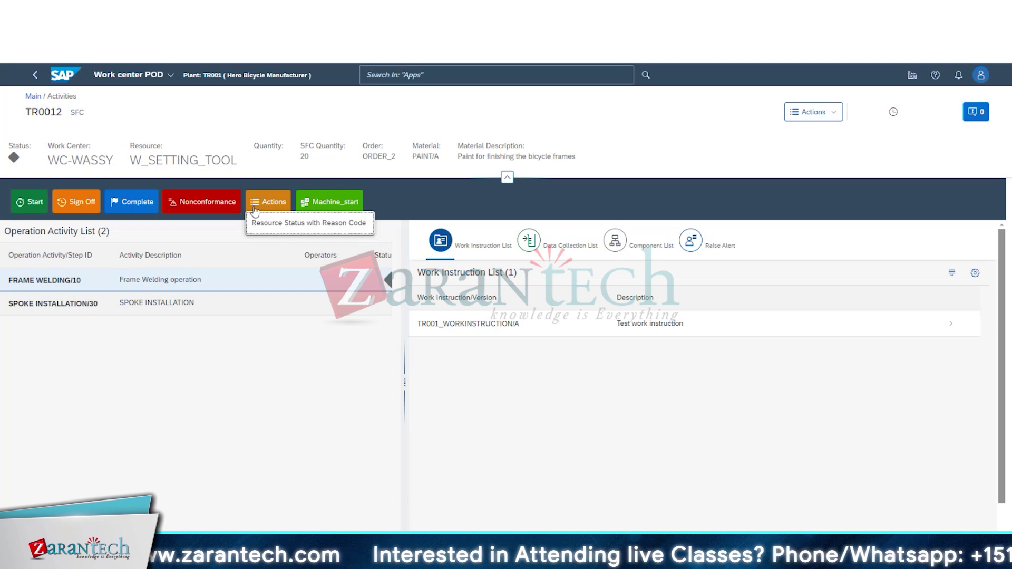
click(441, 373)
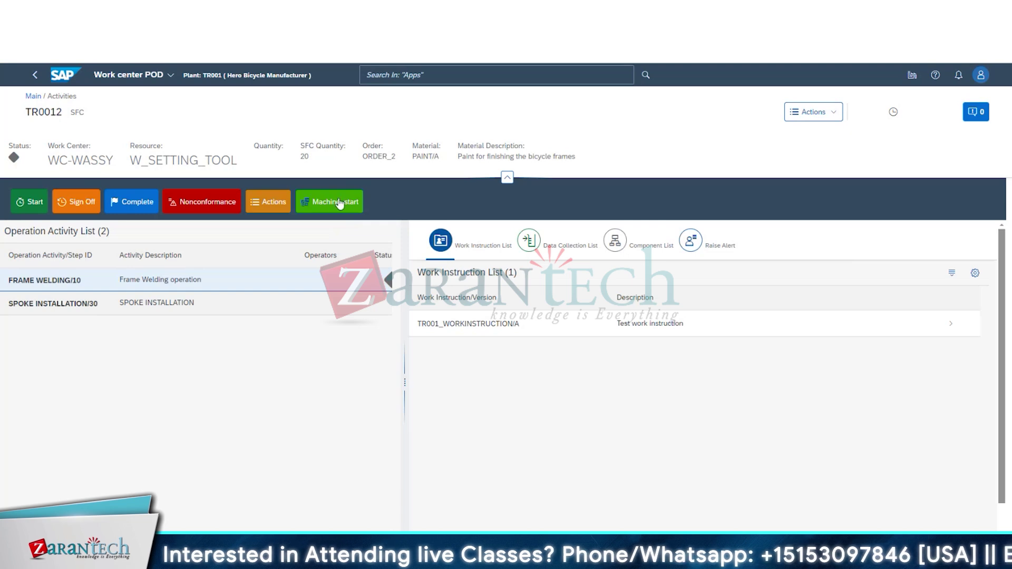
Step: Start an SFC Split for TR0012, generate a new SFC number and set the quantity to split to 10
click(816, 112)
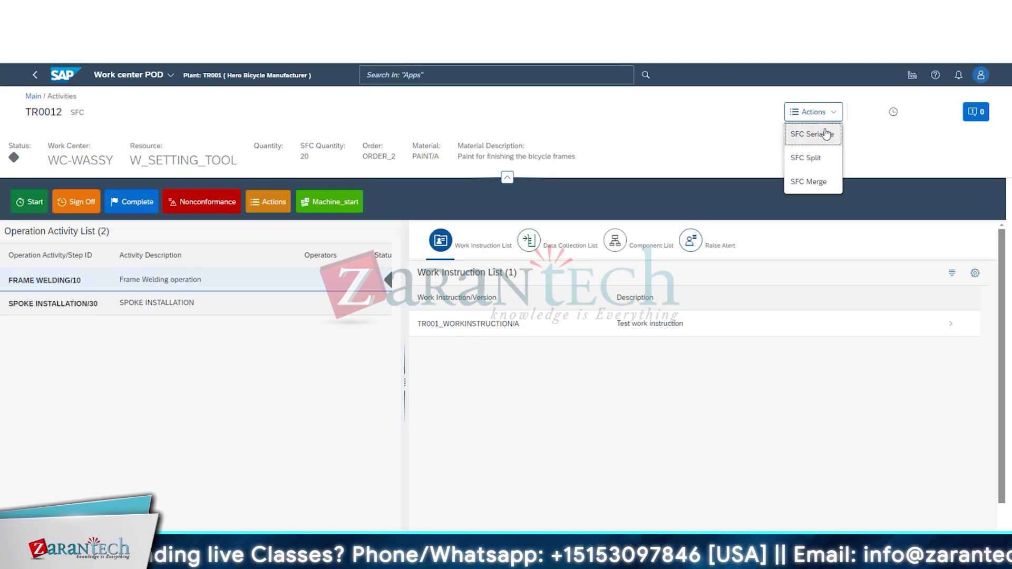
click(816, 165)
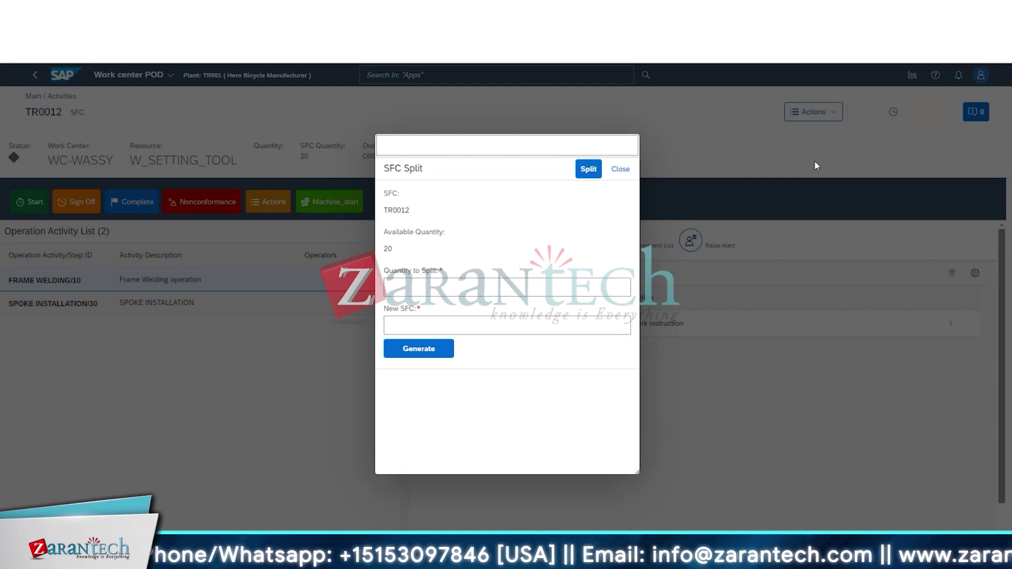
click(414, 288)
click(417, 349)
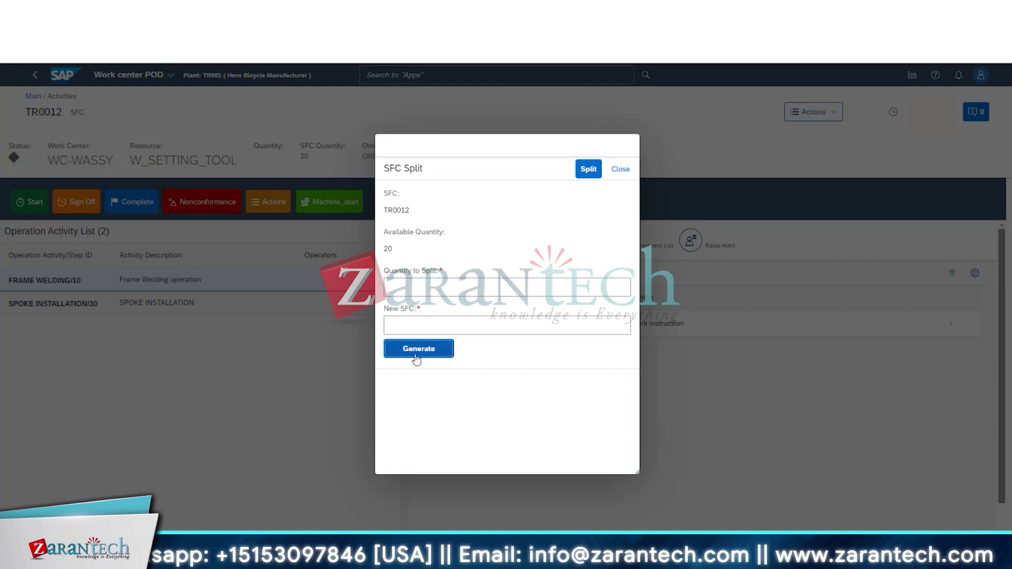
click(448, 286)
text(2)
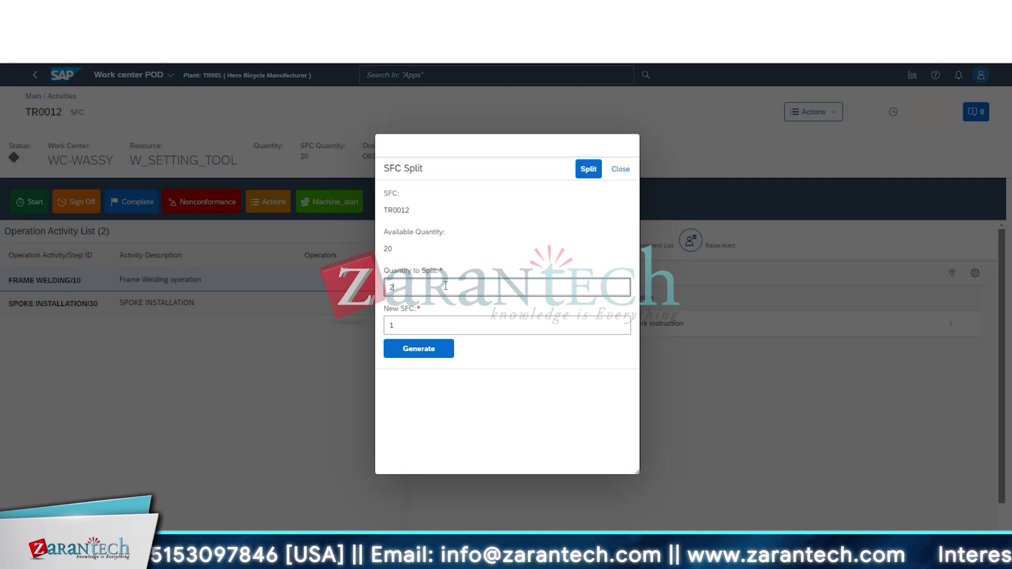
key(BackSpace)
text(10)
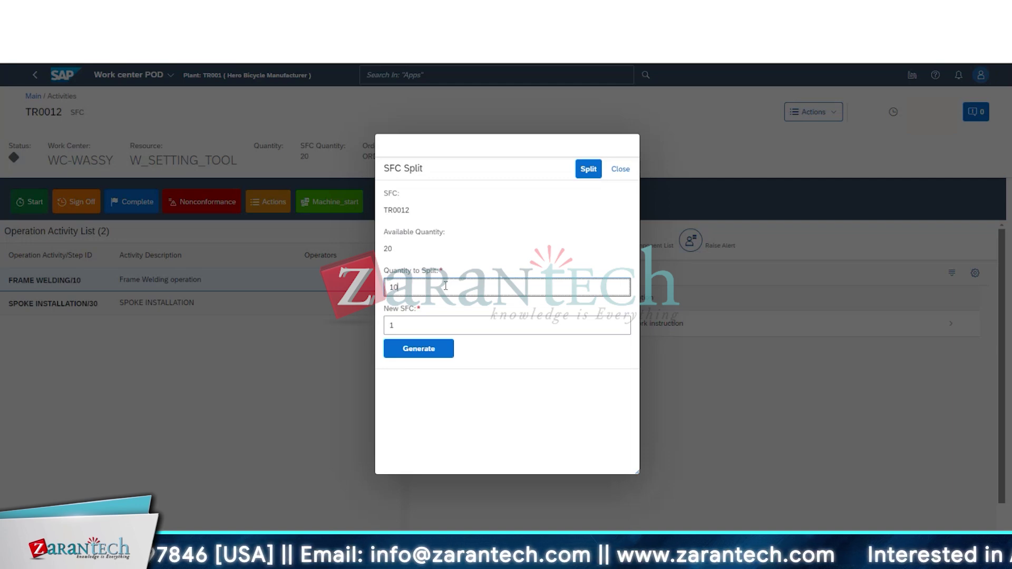
Step: Replace the generated new SFC number with SPLIT_TR0012 and close the SFC Split dialog without splitting
double_click(414, 324)
click(411, 328)
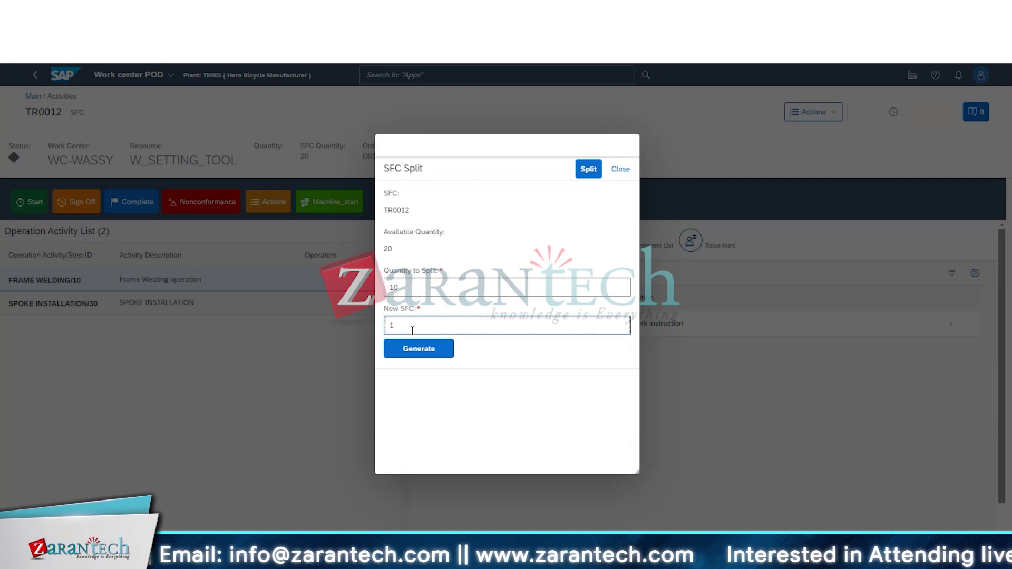
key(BackSpace)
click(411, 353)
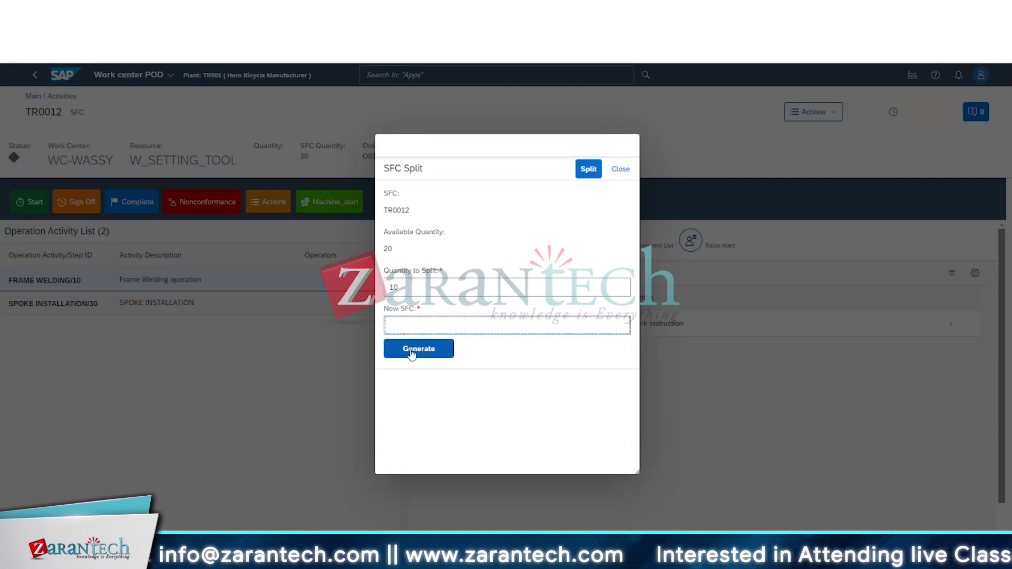
click(437, 330)
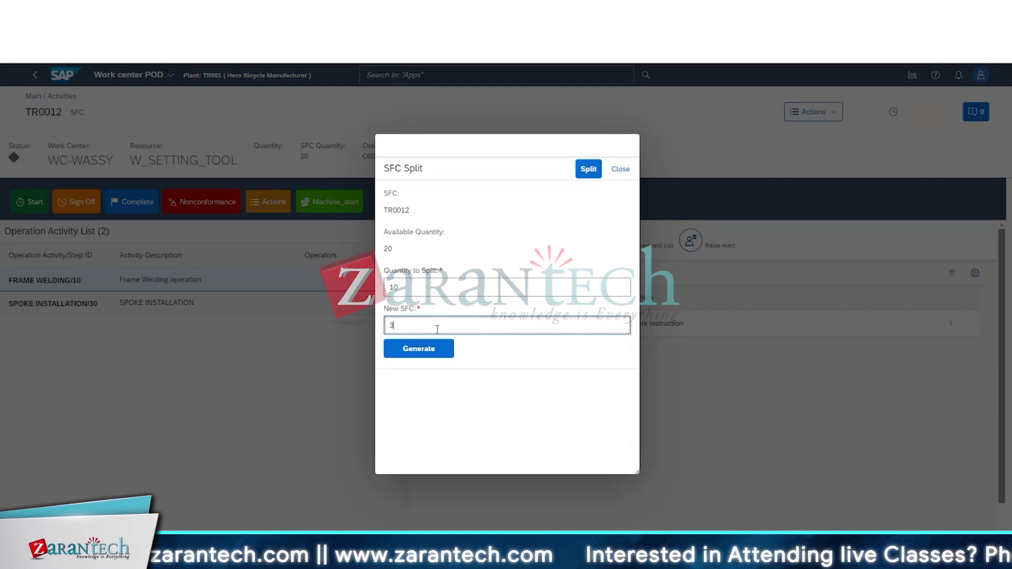
key(BackSpace)
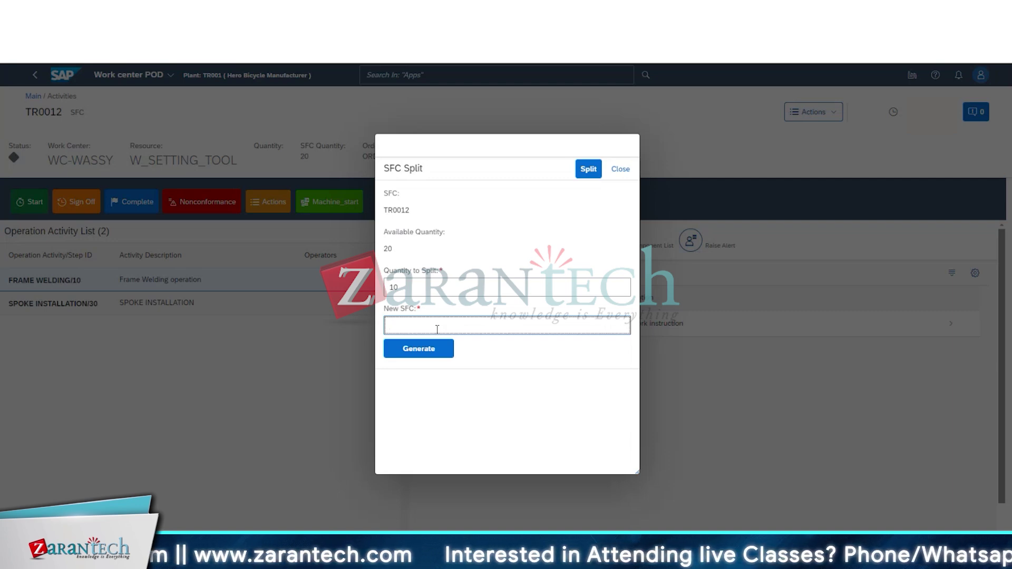
text(APLIT)
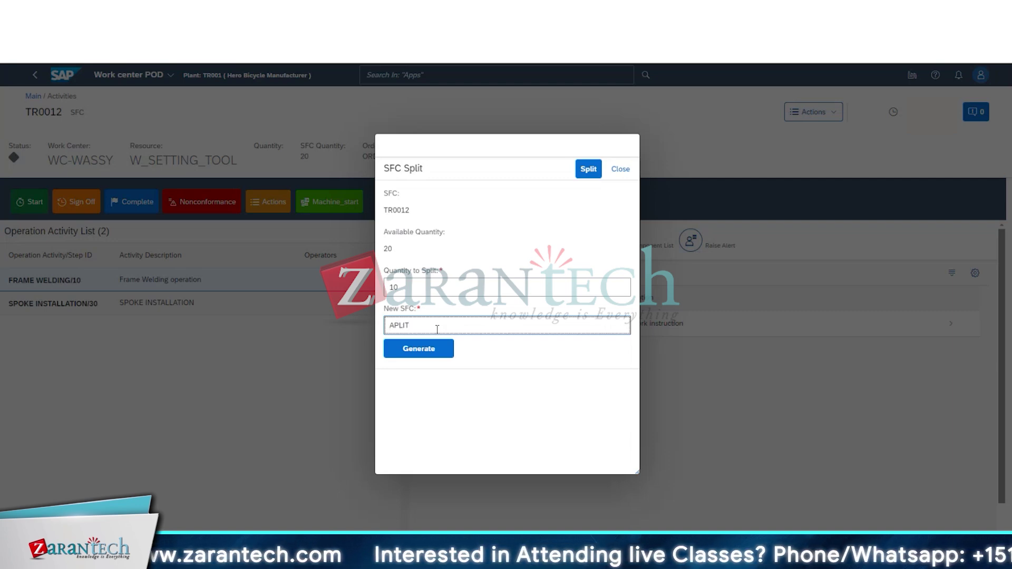
key(BackSpace)
key(BackSpace)
key(BackSpace)
key(BackSpace)
key(BackSpace)
text(S)
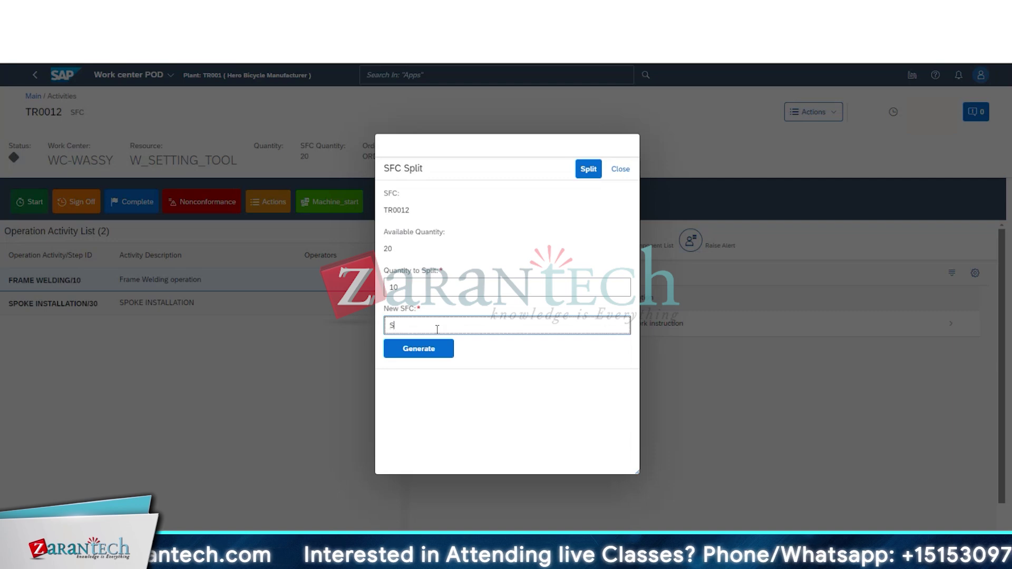
text(PLIT_)
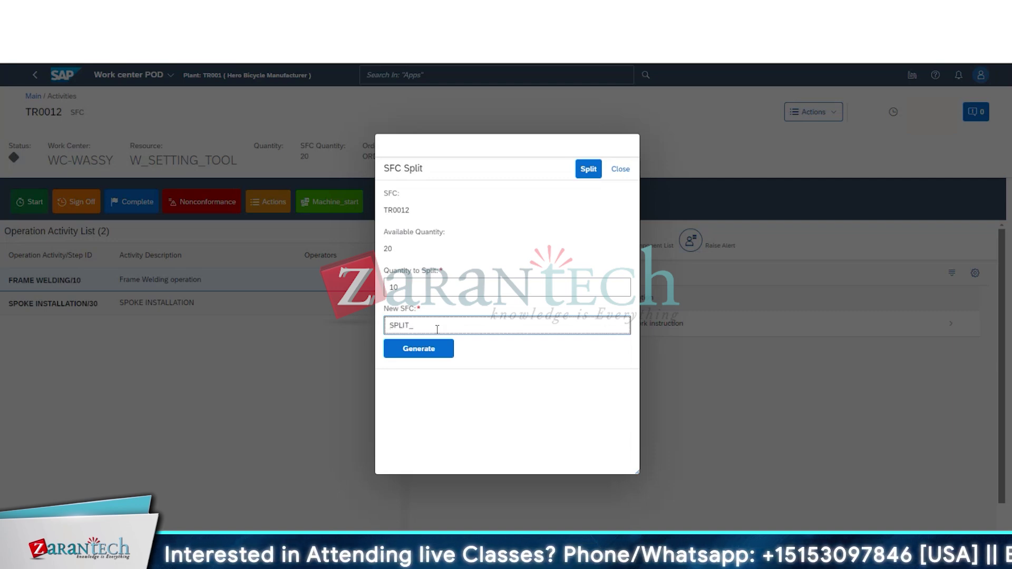
text(TR000)
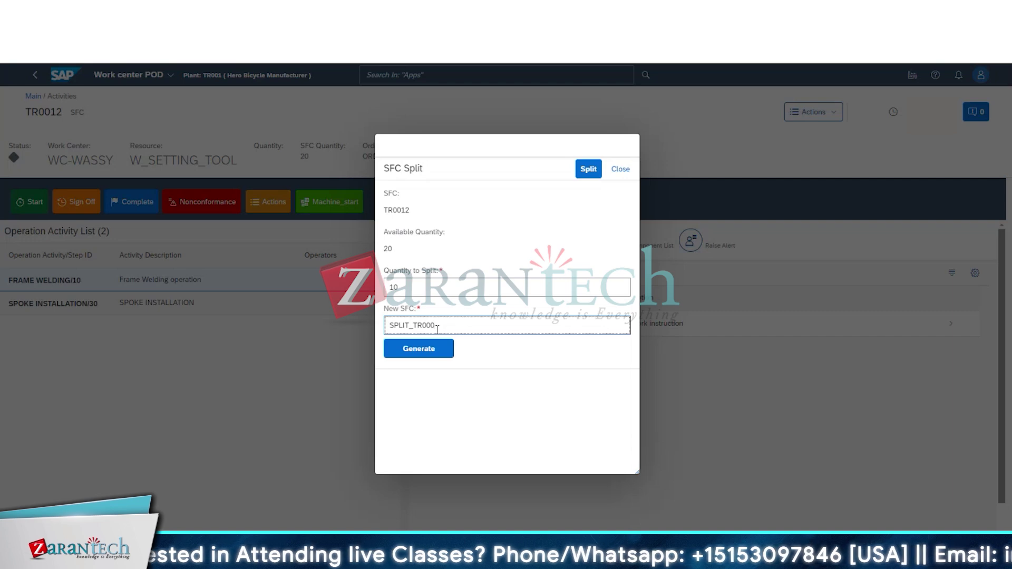
key(BackSpace)
text(12)
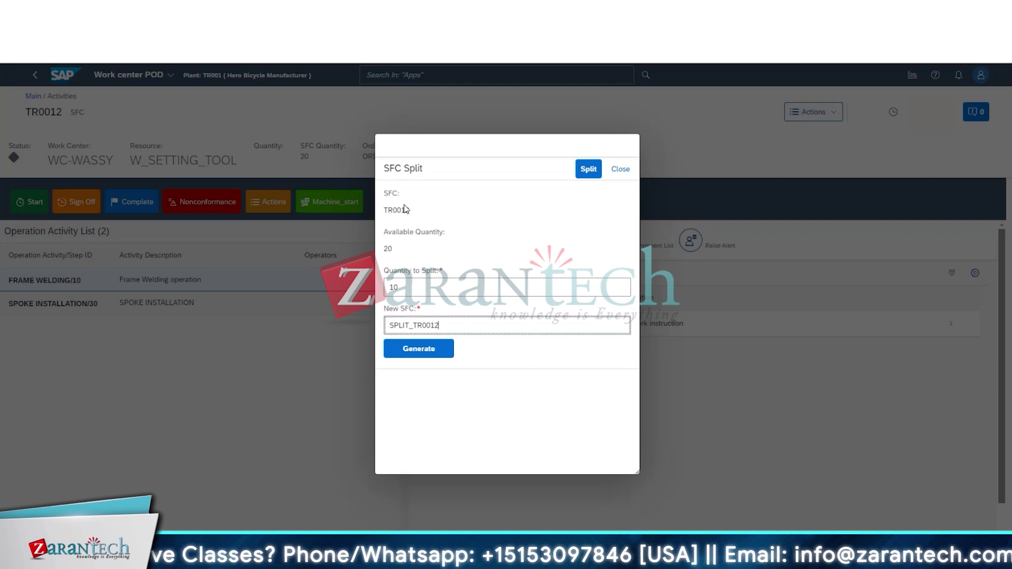
click(626, 172)
Step: Open SFC Merge for TR0012, read the message in the SFCs to Merge list and close it
click(814, 111)
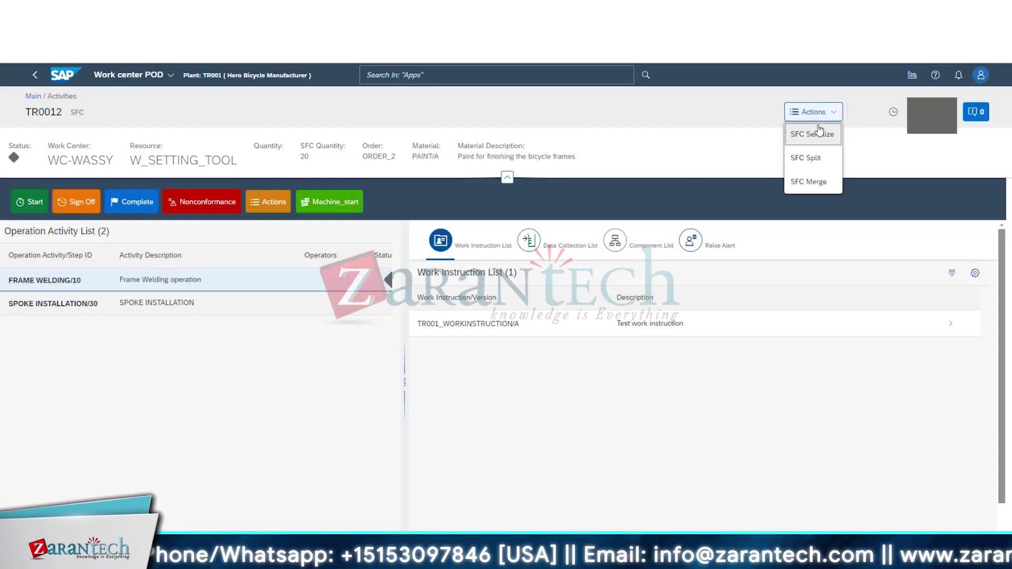
click(808, 181)
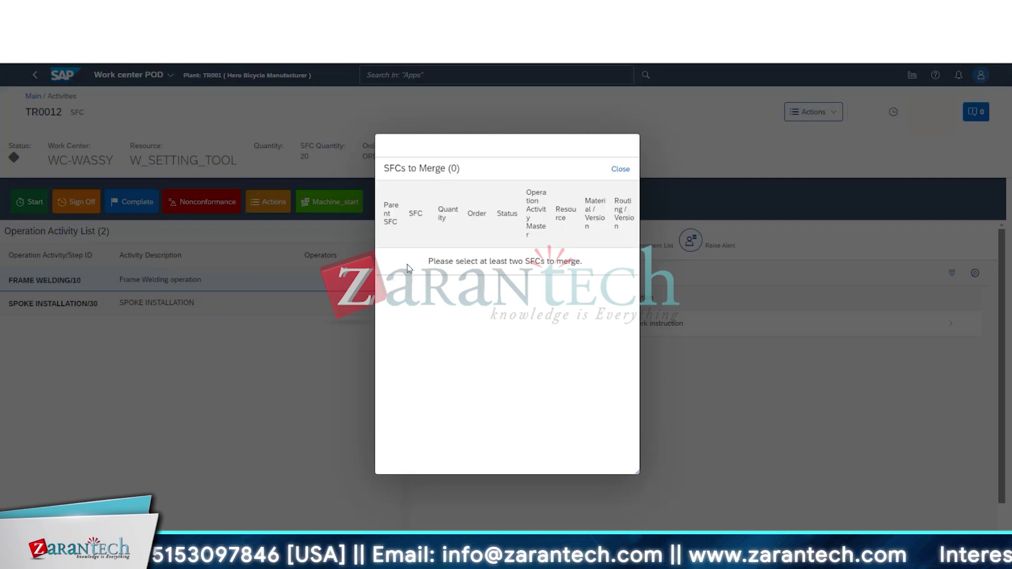
drag(409, 266, 602, 268)
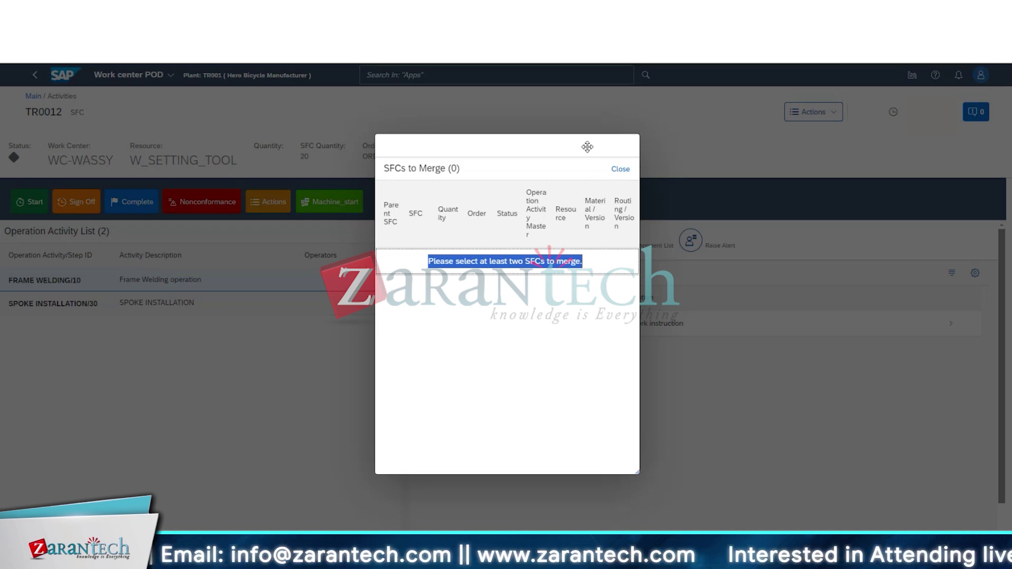
click(624, 171)
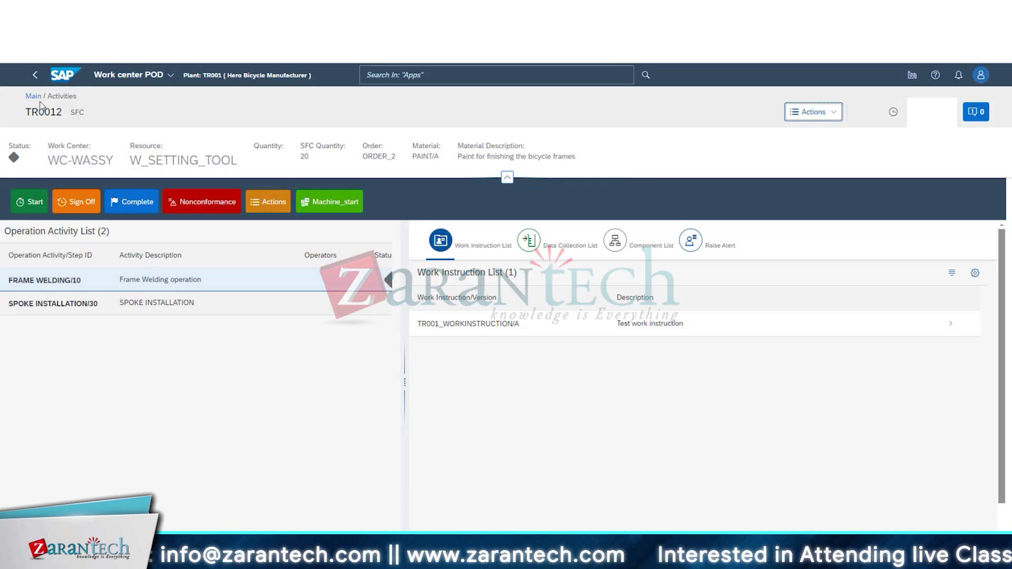
Step: Return to the main work list, reopen SFC TR0012, and view its SFCs to Merge dialog again before closing it
click(42, 99)
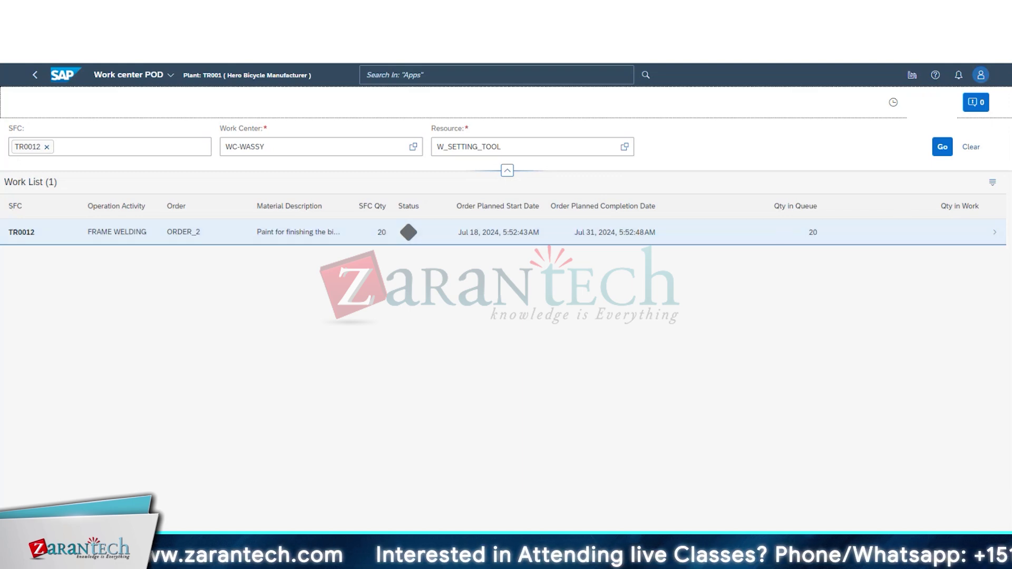
click(942, 231)
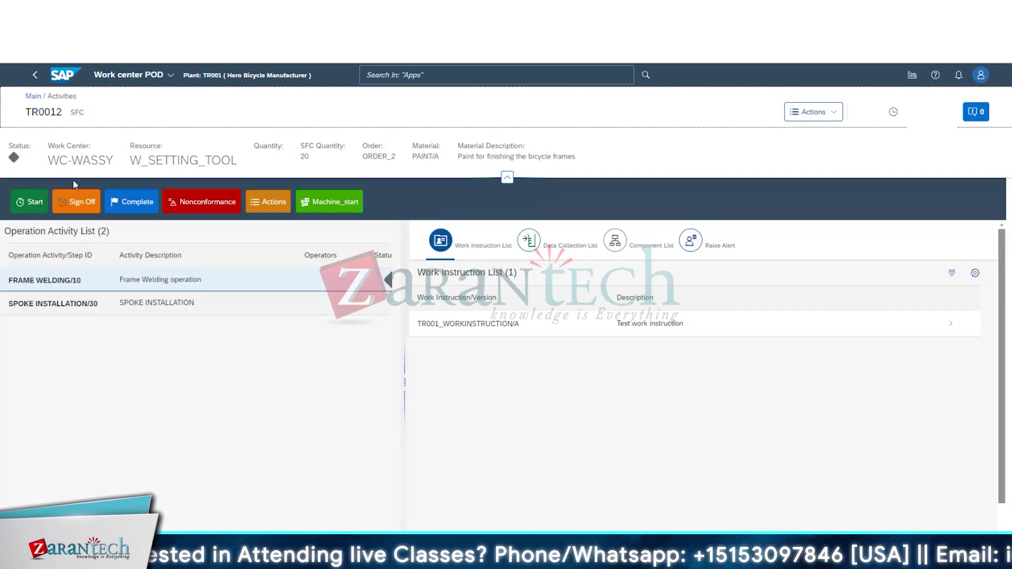
click(814, 112)
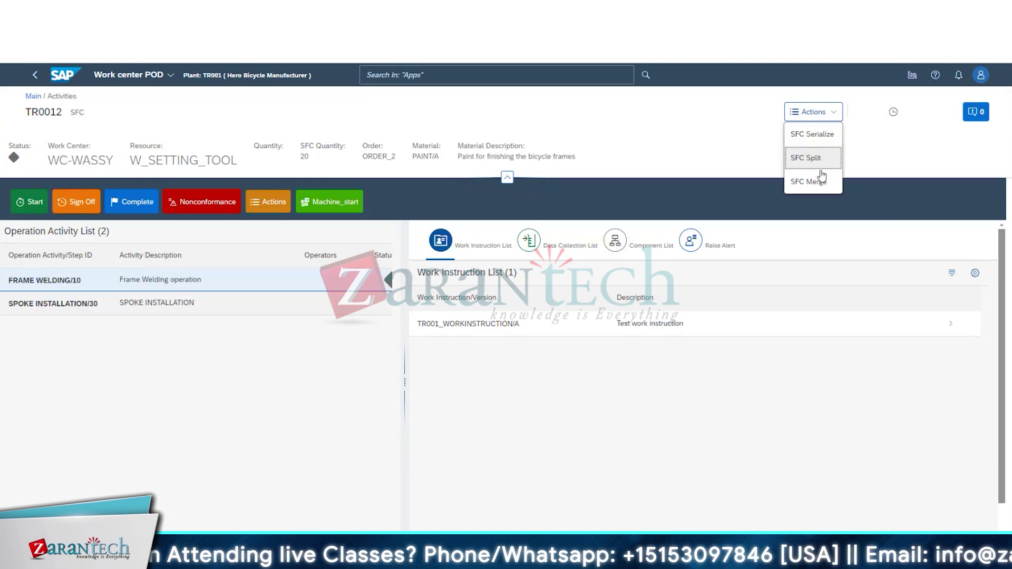
click(818, 182)
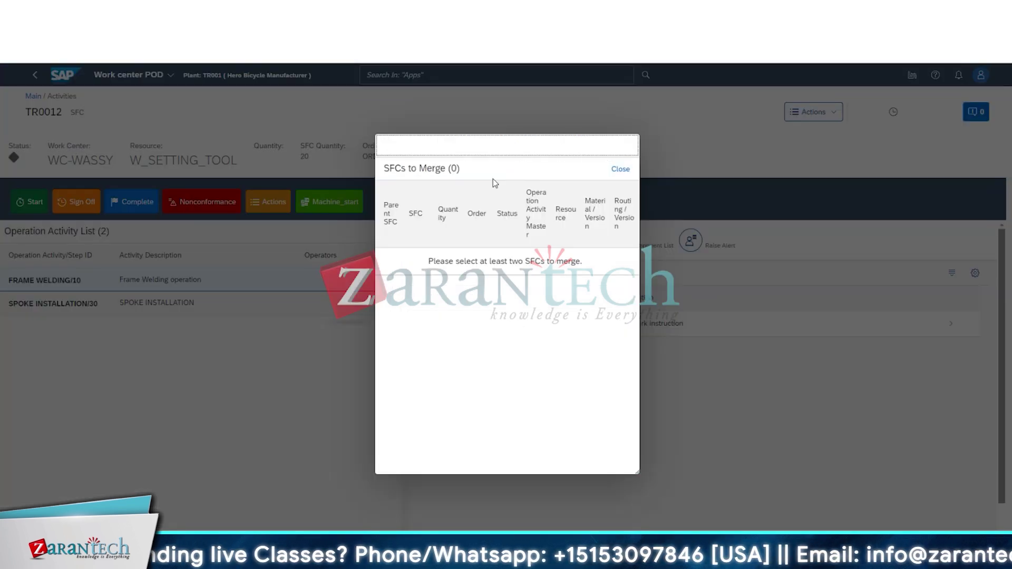
drag(450, 262, 612, 293)
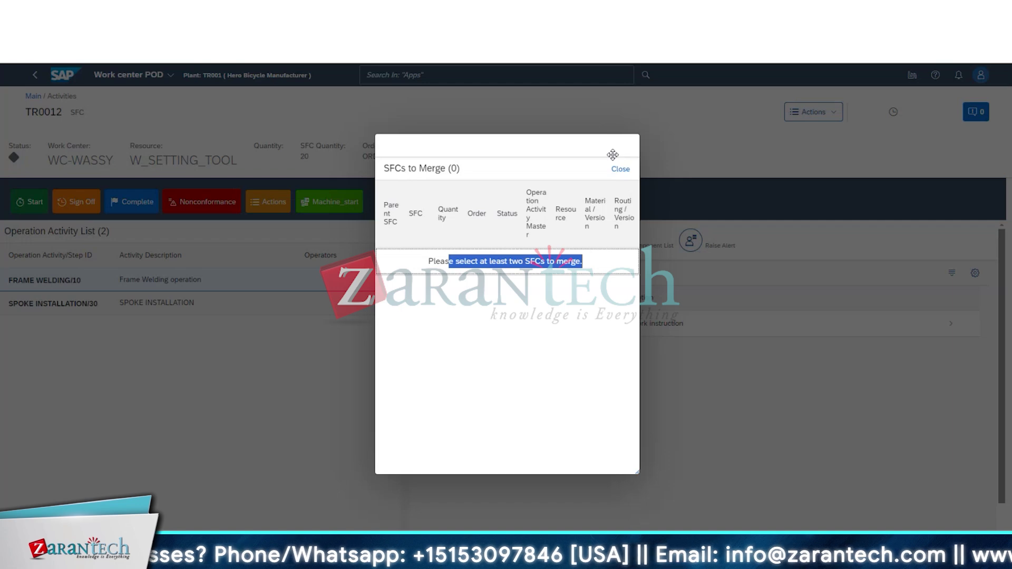
click(621, 169)
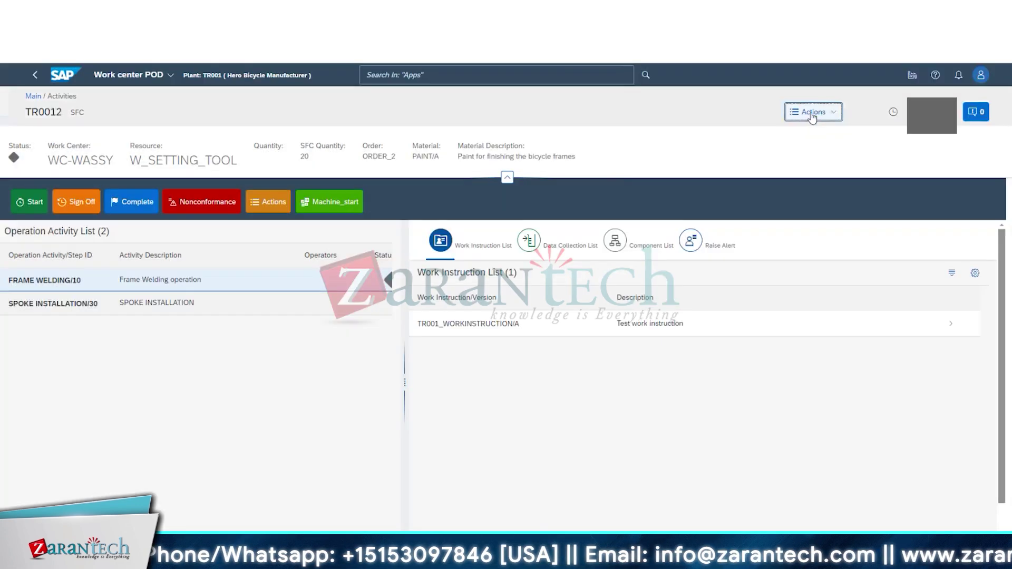
Step: Open SFC Serialize for TR0012, generate new SFC numbers for all its entries and review the generated list
click(814, 112)
click(818, 136)
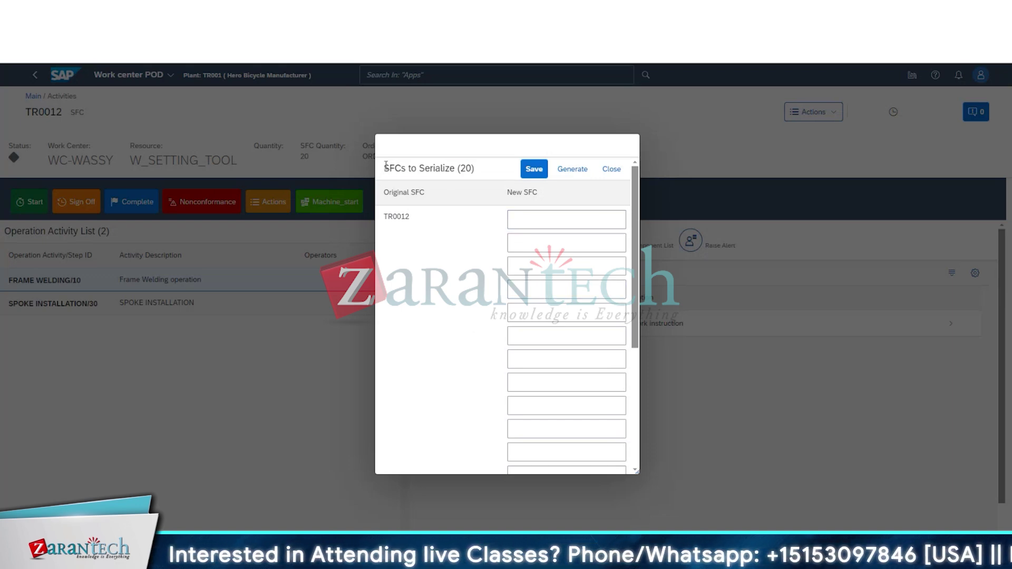
drag(384, 168, 472, 168)
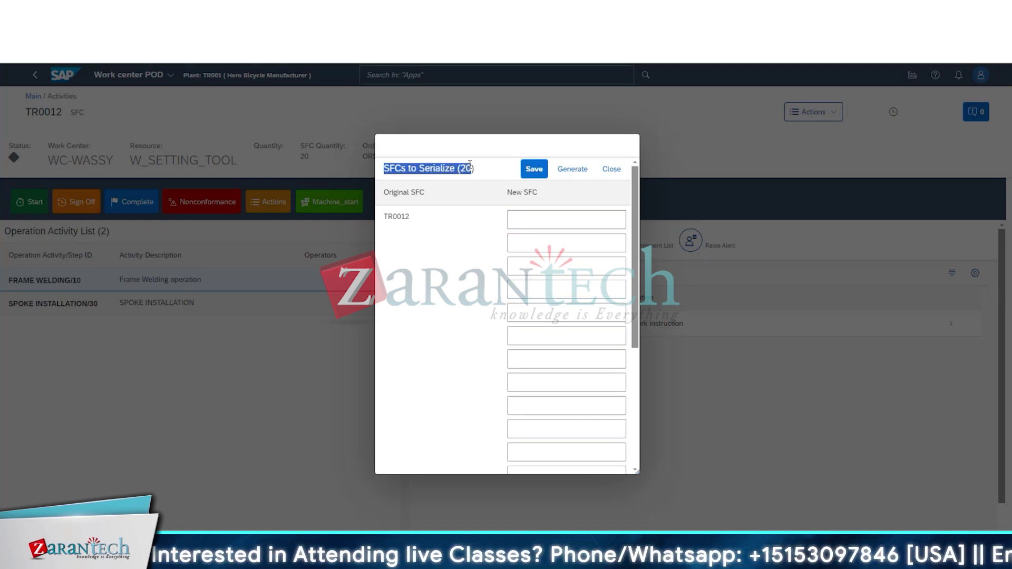
click(580, 169)
scroll(559, 369, down, 1)
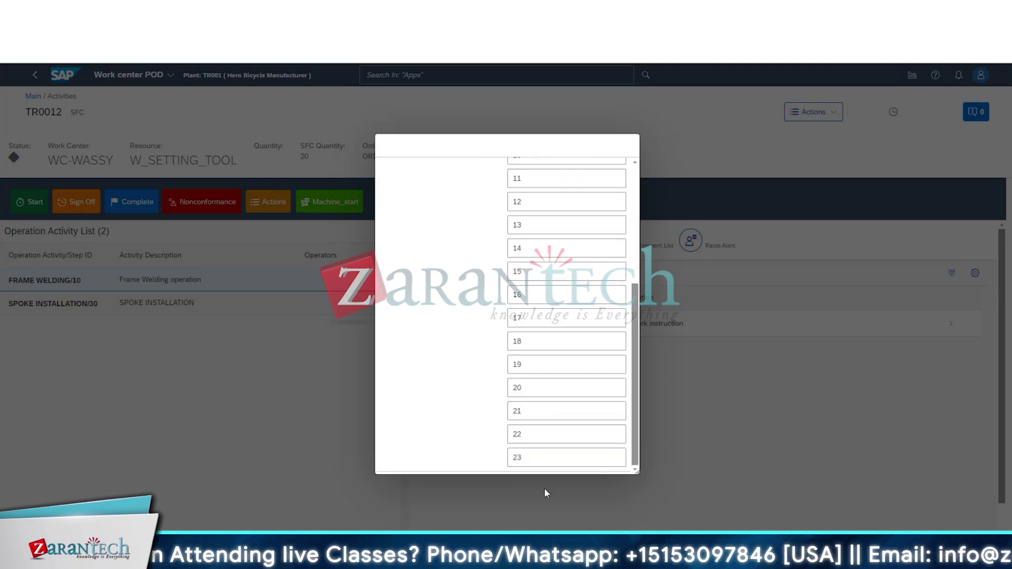
scroll(586, 285, up, 1)
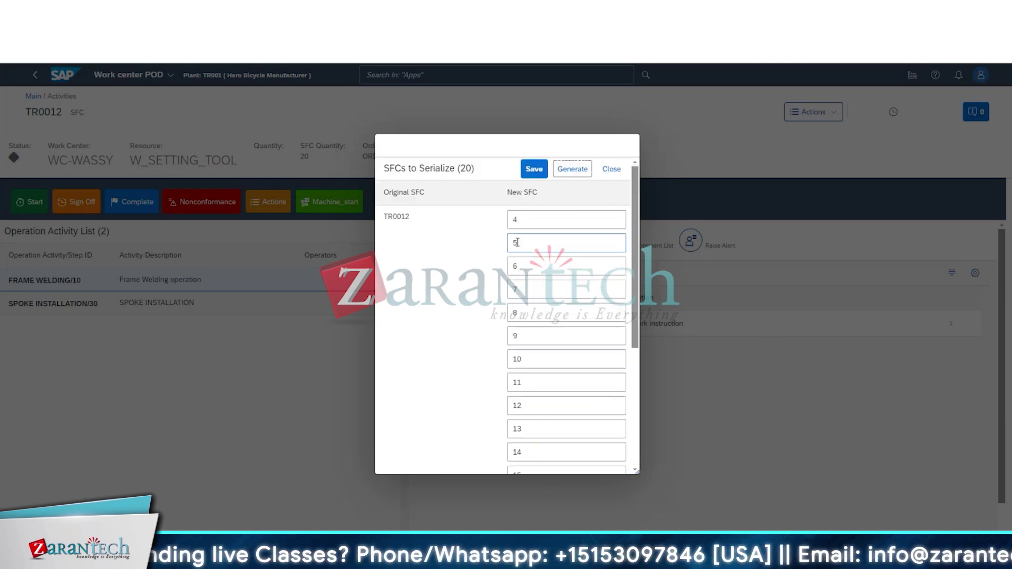
drag(411, 168, 438, 169)
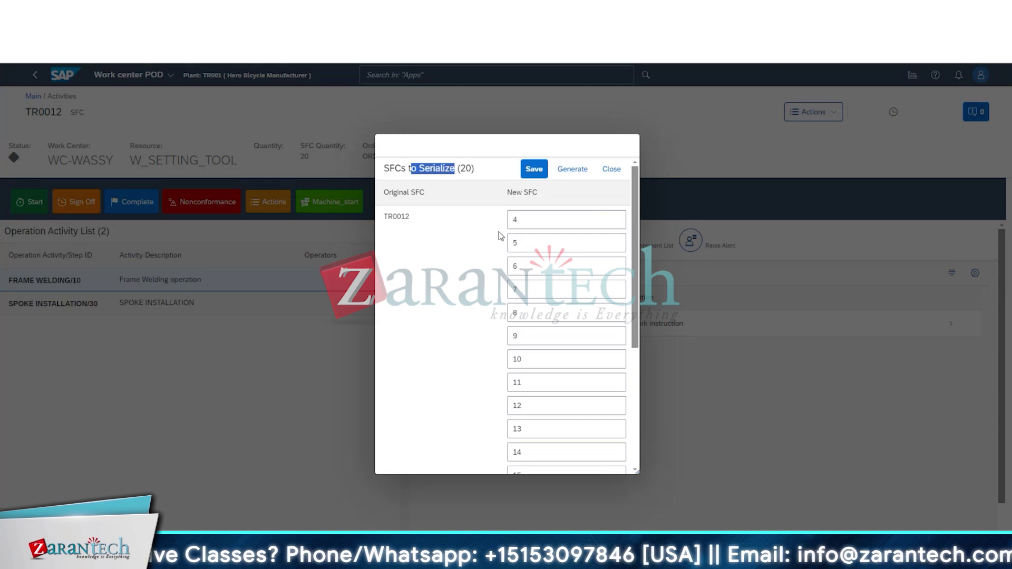
Step: Review the generated new SFC numbers for TR0012 from start to end, then close the SFCs to Serialize dialog without saving
click(528, 406)
scroll(531, 398, down, 5)
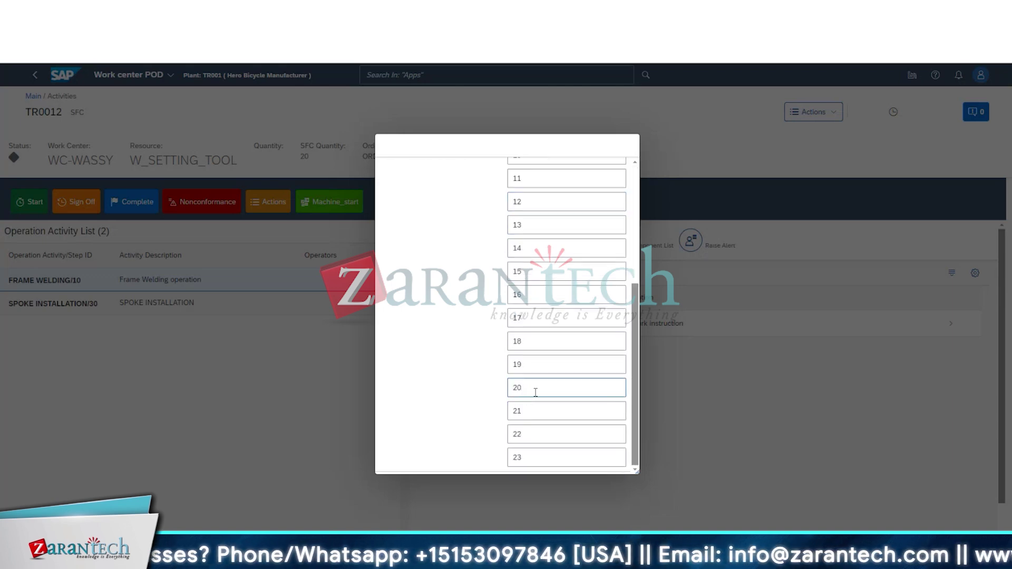
scroll(532, 396, up, 5)
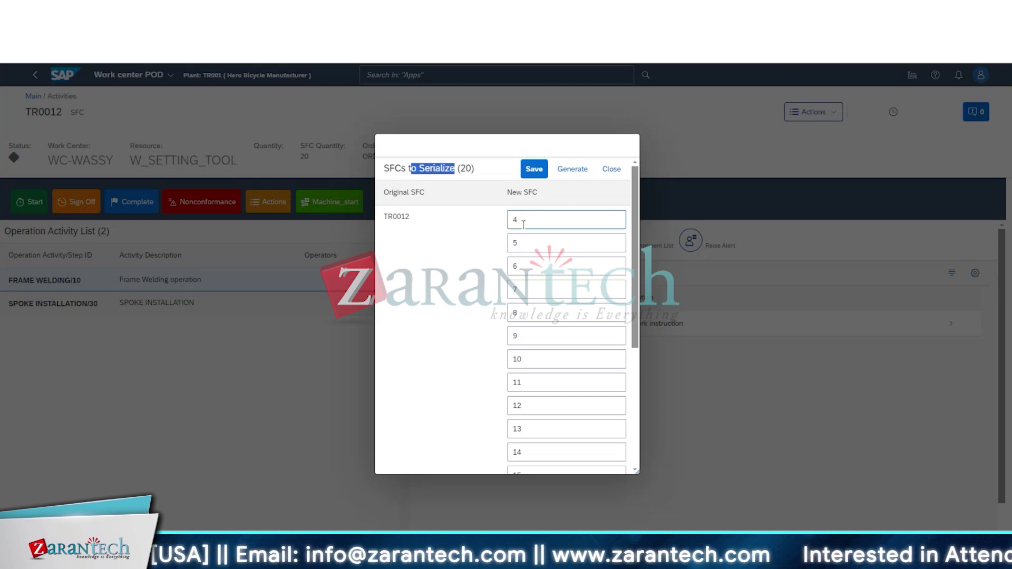
scroll(523, 224, down, 5)
scroll(517, 437, up, 5)
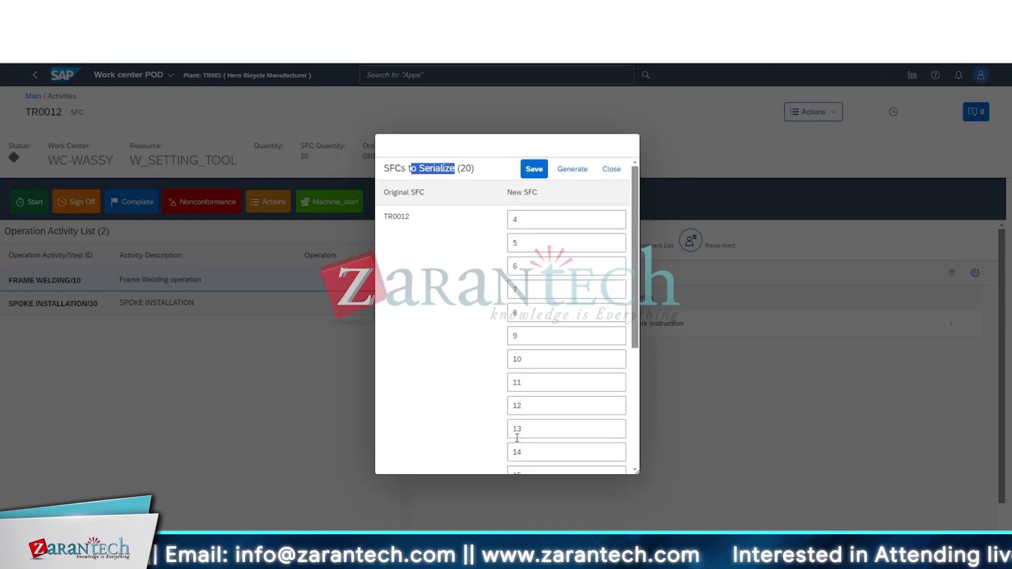
scroll(479, 414, down, 5)
scroll(481, 413, up, 5)
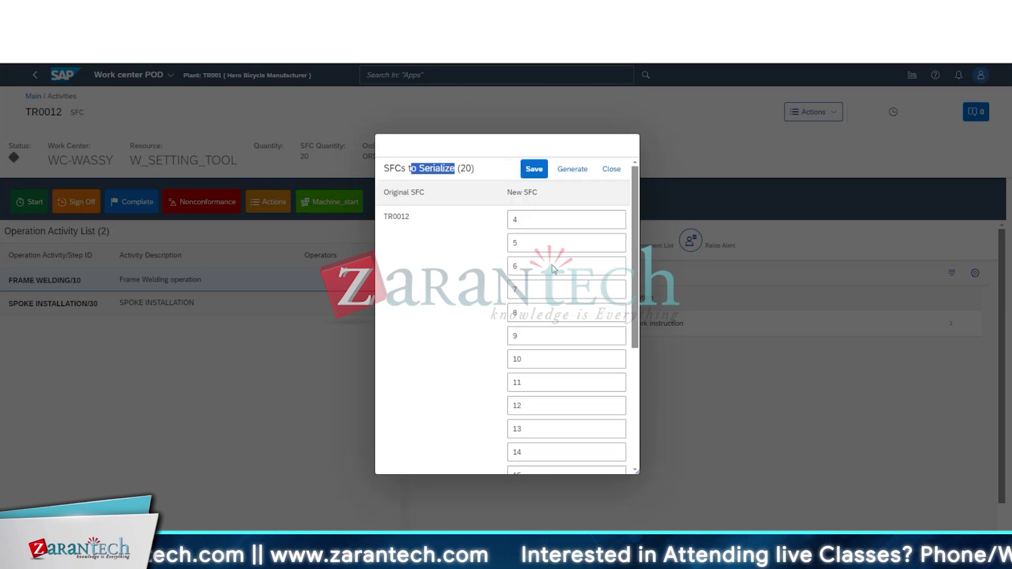
click(612, 169)
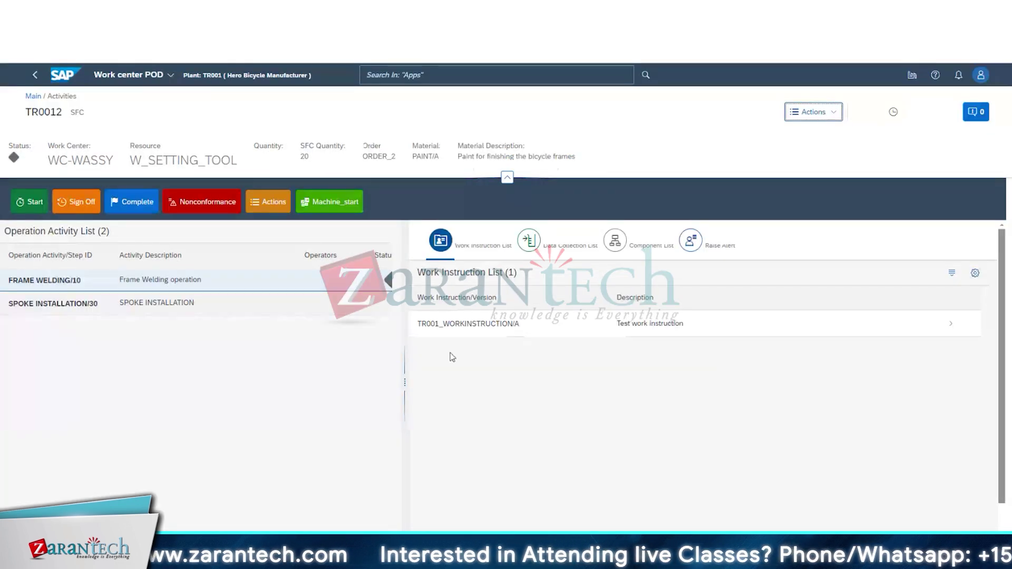
click(825, 112)
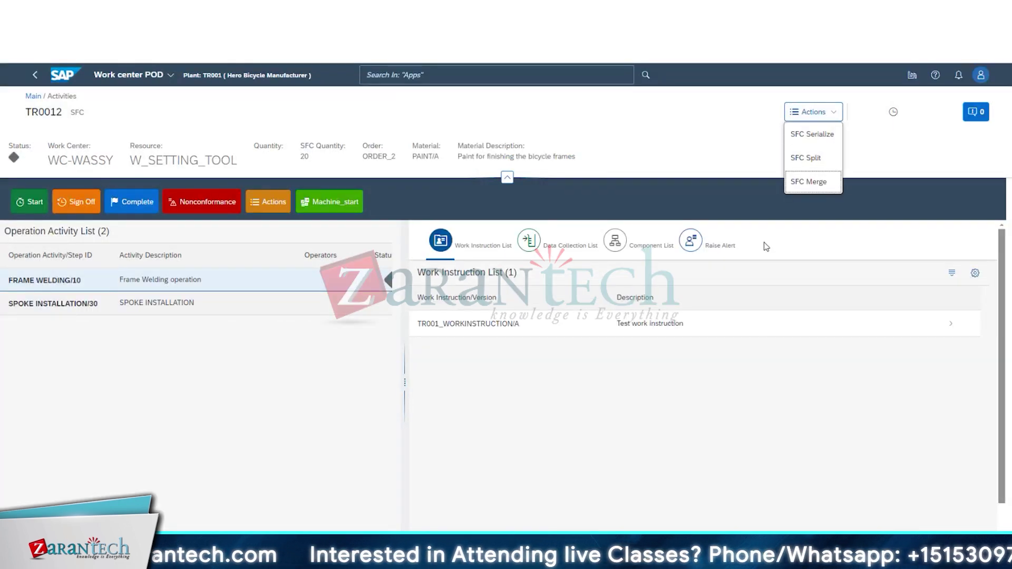
click(757, 372)
click(833, 111)
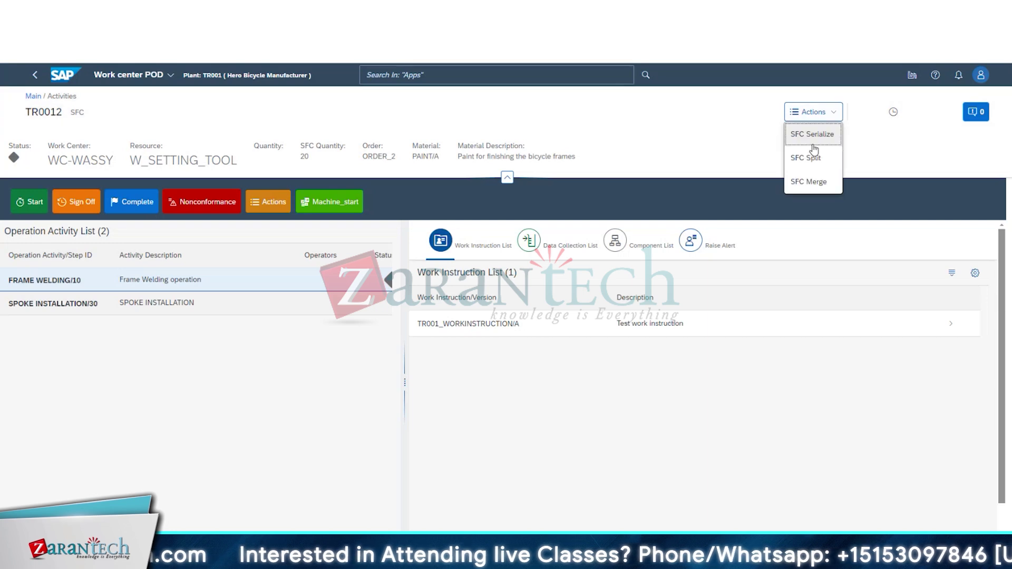
click(620, 457)
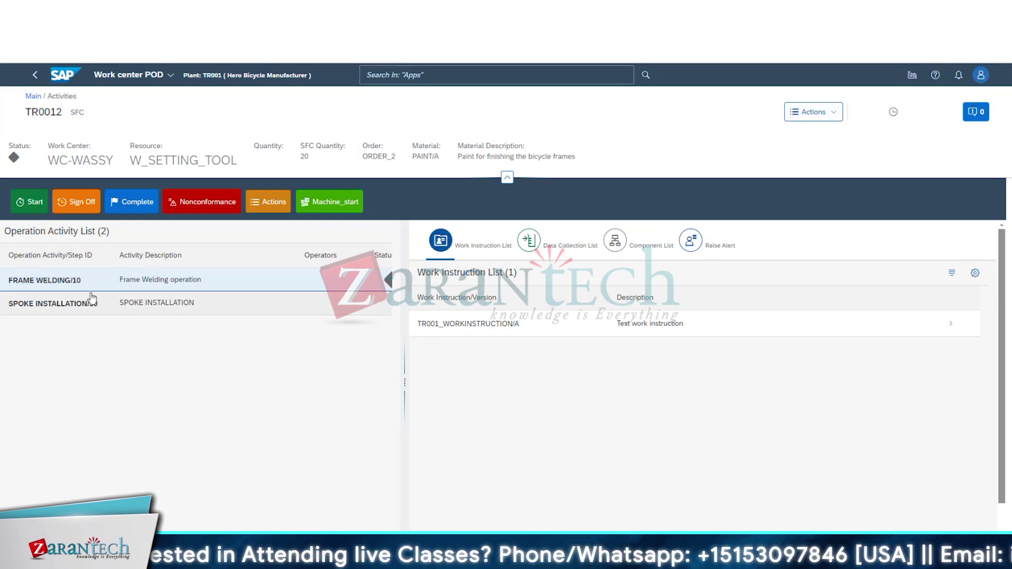
Step: Start SFC TR0012 at operation activity FRAME WELDING/10 and read the resulting message
click(108, 285)
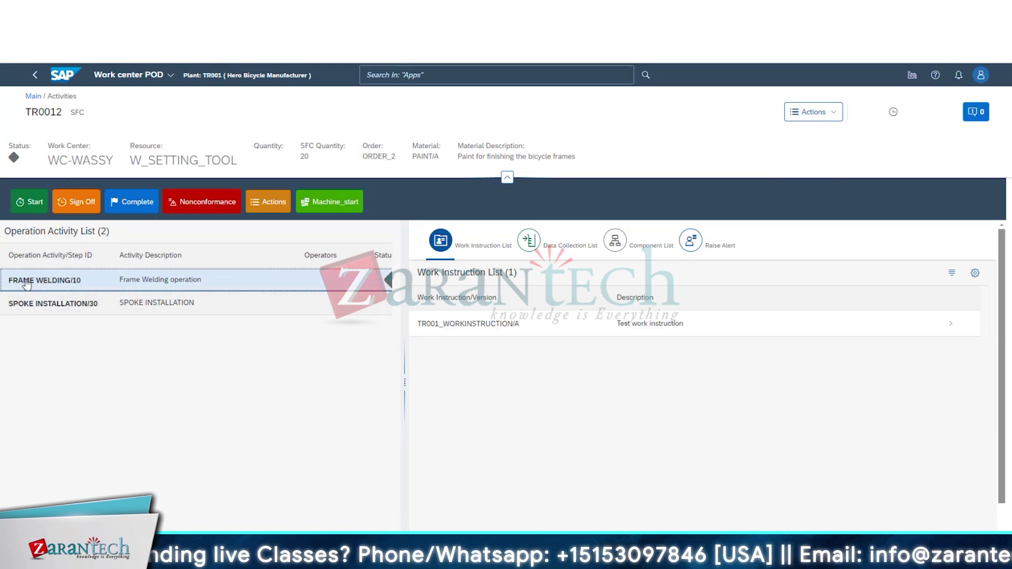
click(30, 210)
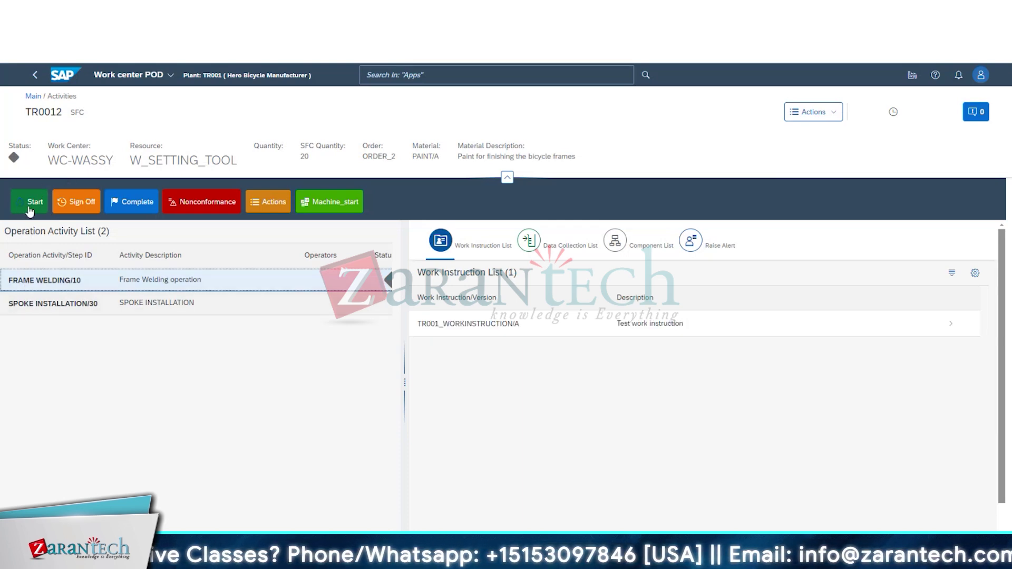
click(30, 206)
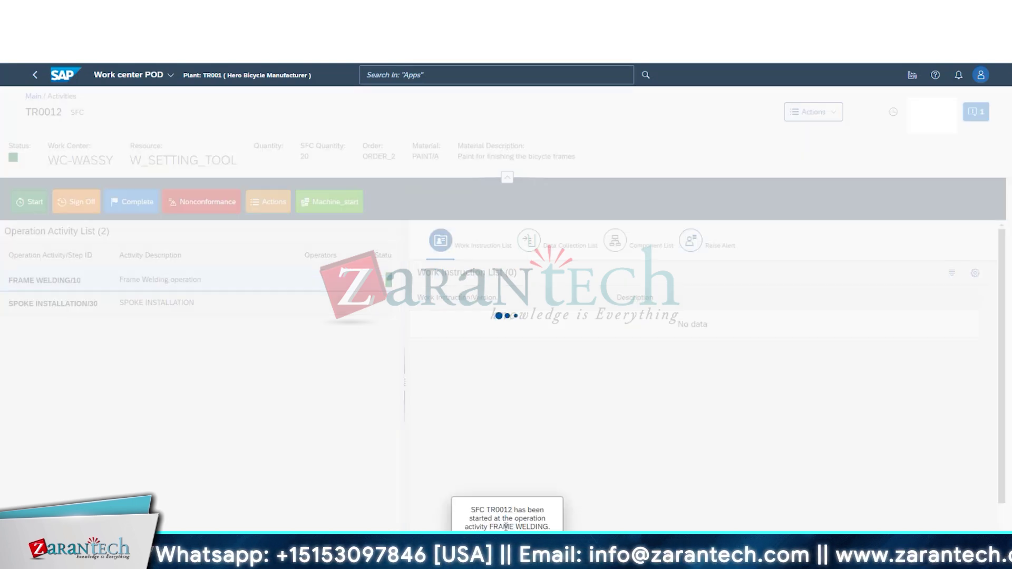
drag(483, 512, 549, 527)
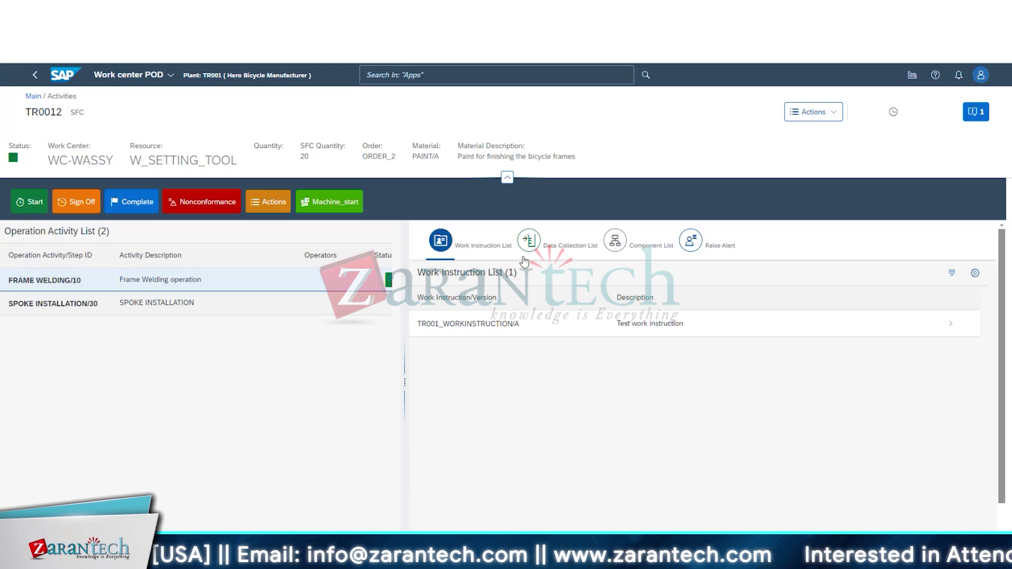
Step: Widen the work instruction area and open TR001_WORKINSTRUCTION/A from the Work Instruction List
drag(404, 396, 358, 395)
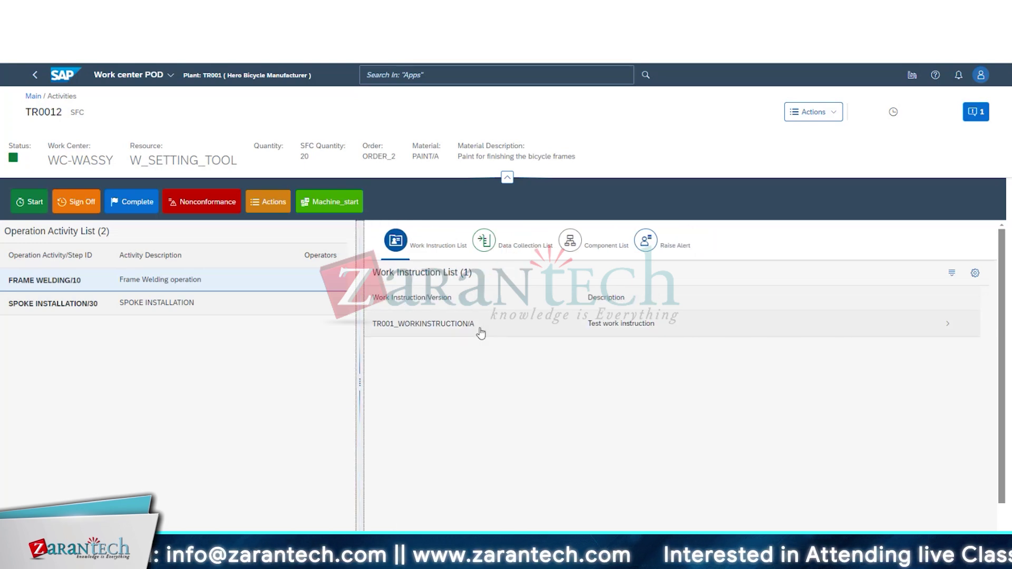
click(446, 336)
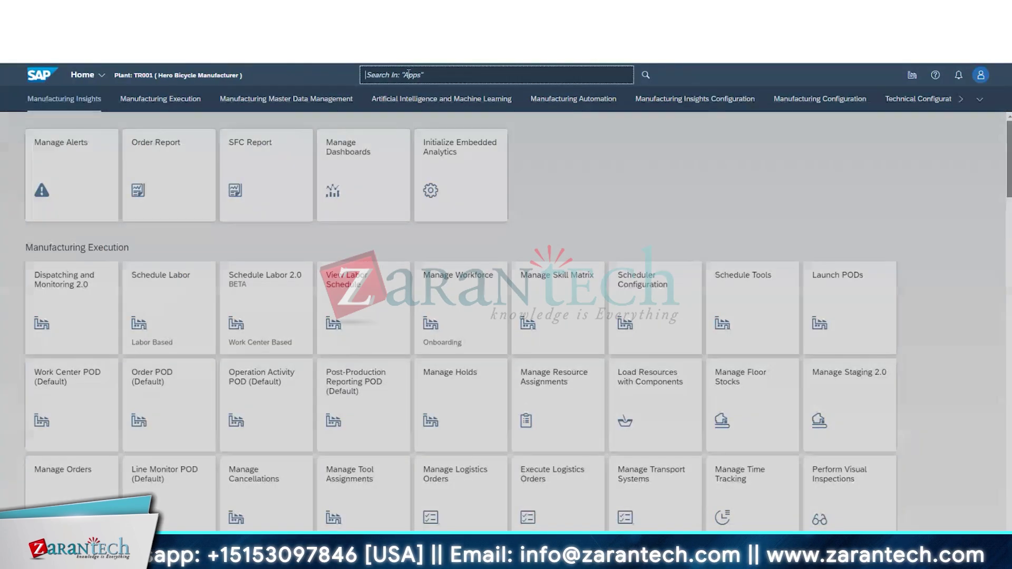
Step: Search the apps for "work", open Manage Work Instructions, and examine the content elements of TR001_WORKINSTRUCTION
click(408, 74)
text(work)
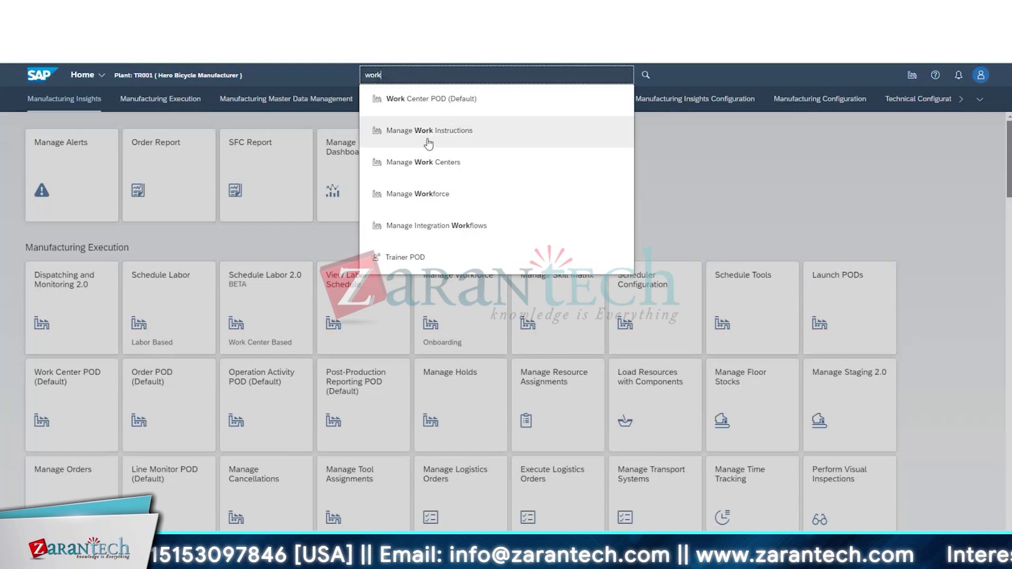
click(462, 138)
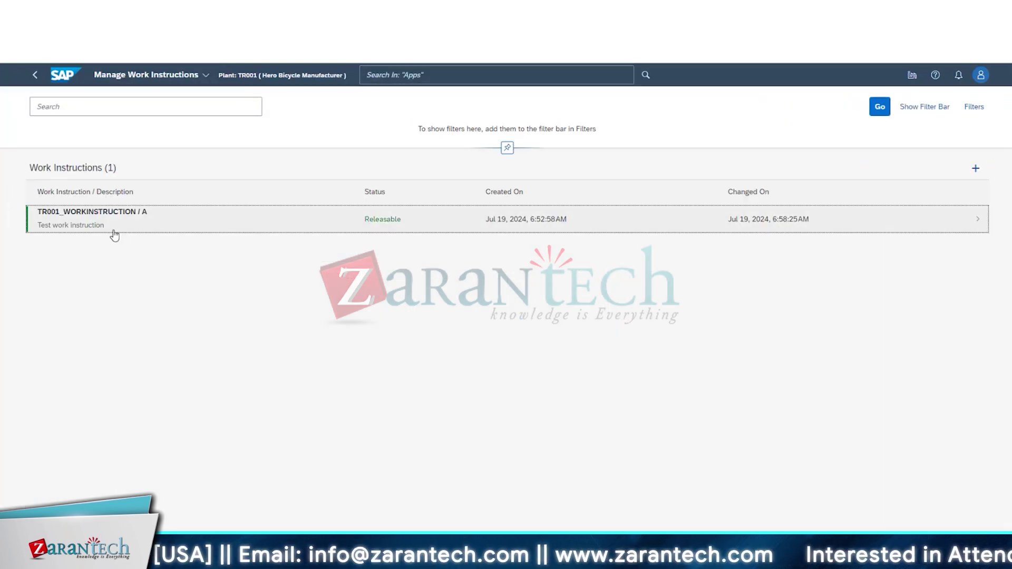
click(114, 231)
scroll(451, 398, down, 2)
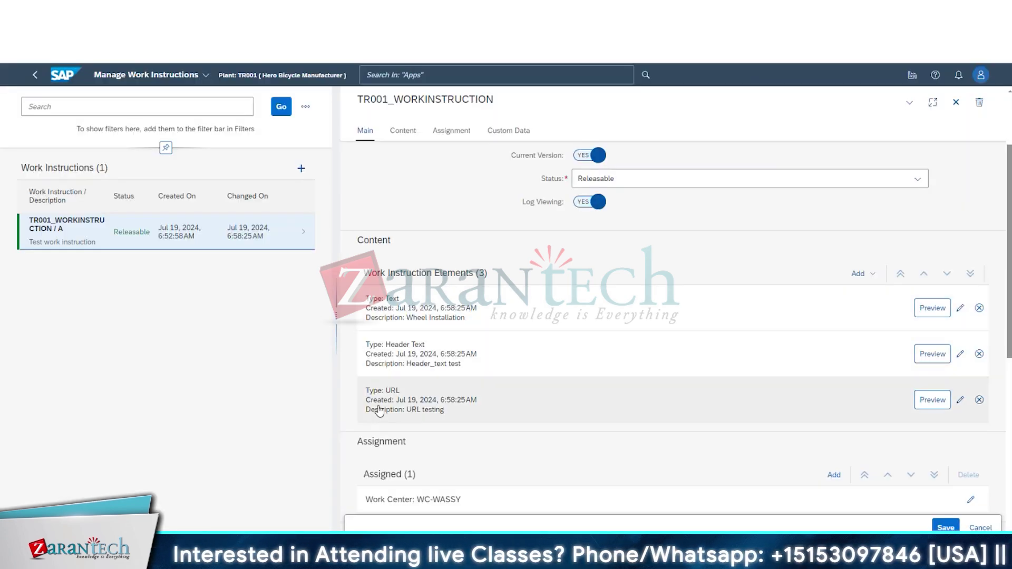
text(google.com)
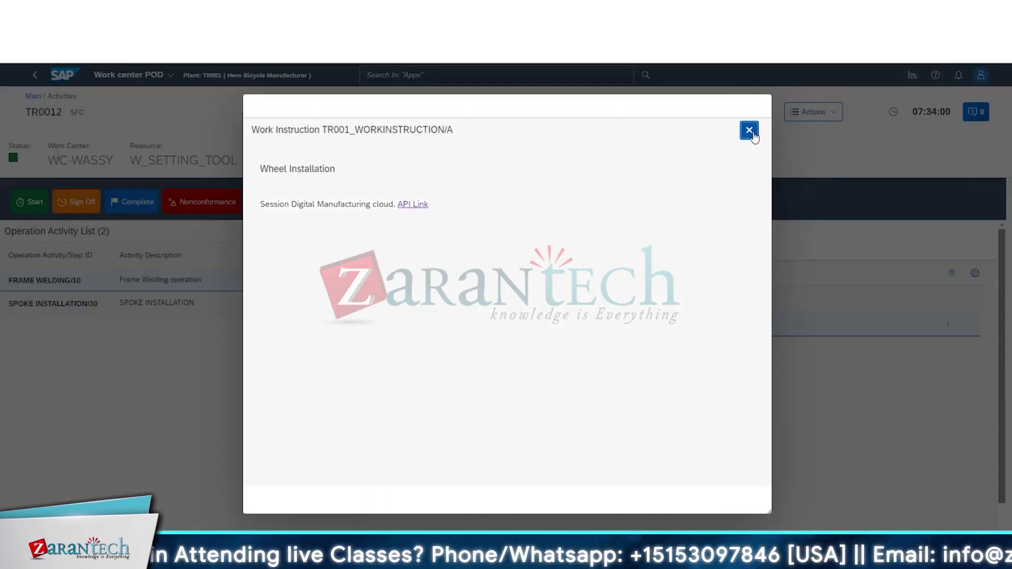
Step: Reopen TR001_WORKINSTRUCTION/A in the Work center POD, leave the Help Portal page, and highlight the Wheel Installation heading
click(751, 133)
click(701, 325)
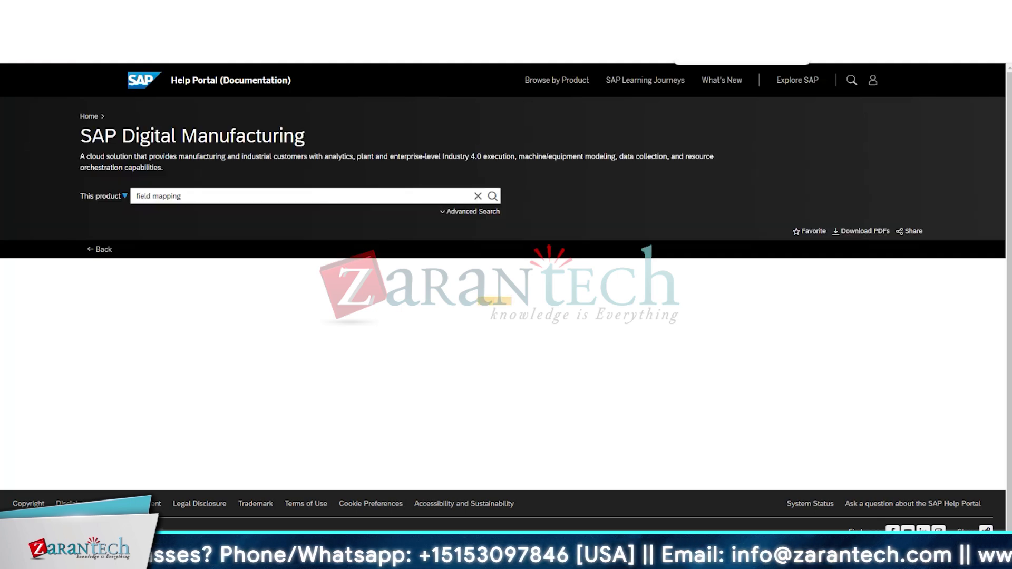
click(606, 52)
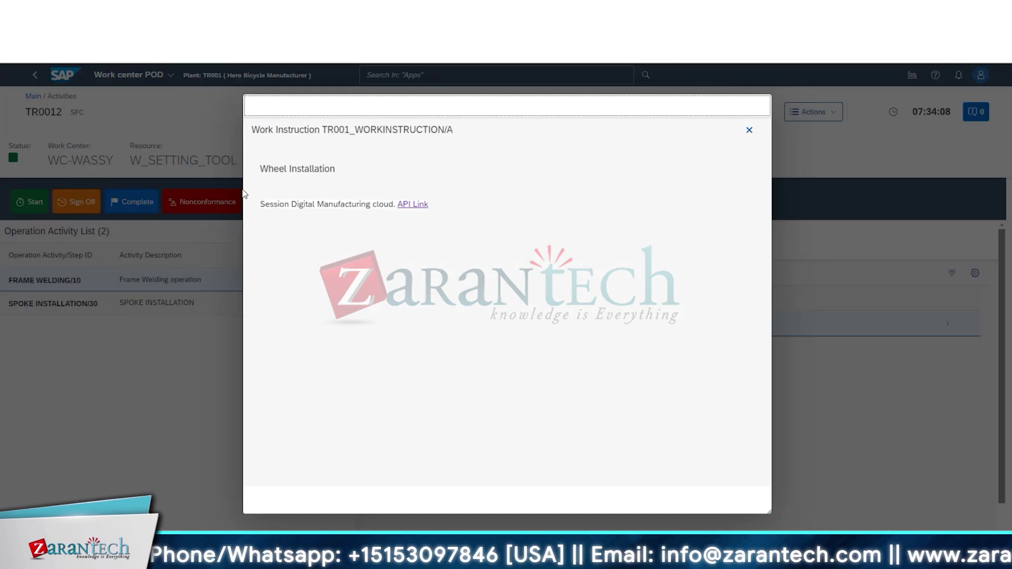
drag(261, 167, 337, 189)
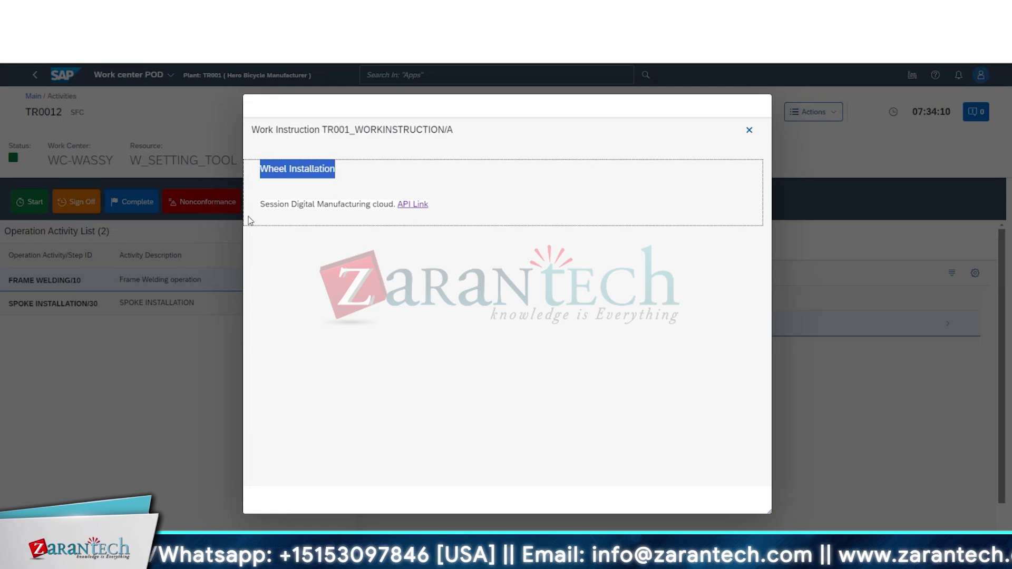
Step: Preview the Wheel Installation text element in Manage Work Instructions, then follow the API Link from the work instruction in the Work center POD
key(ctrl+Tab)
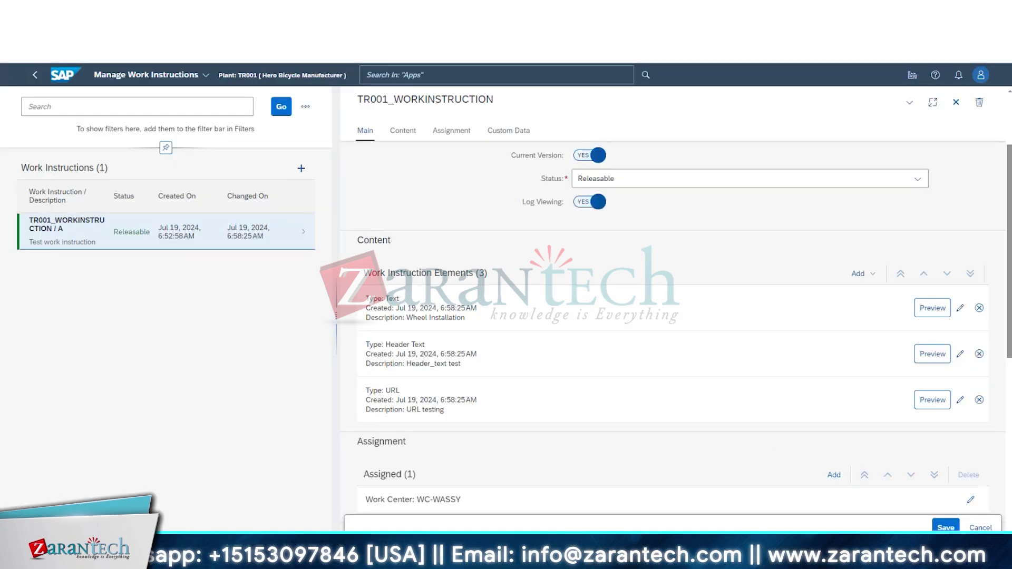
click(932, 307)
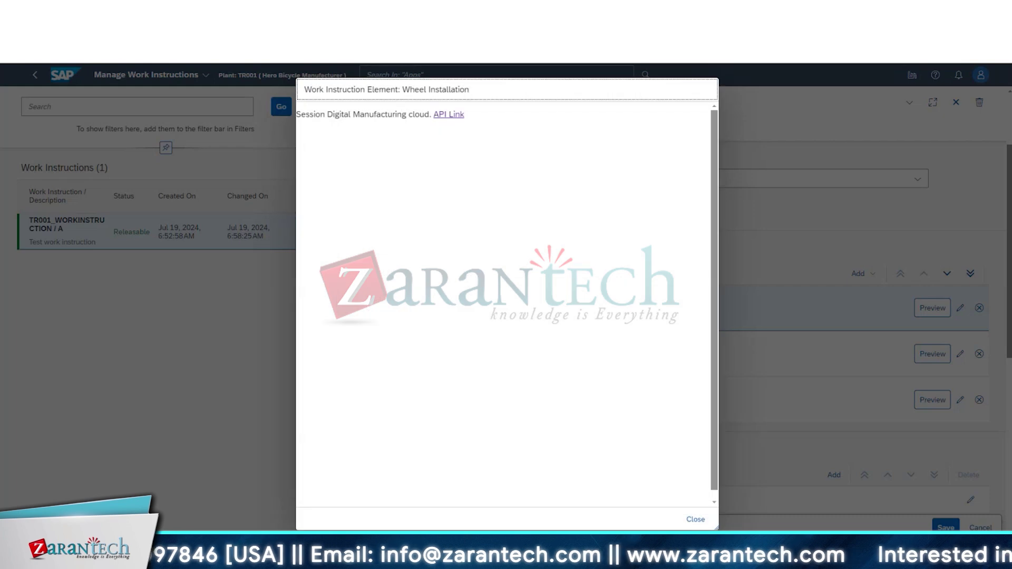
key(Escape)
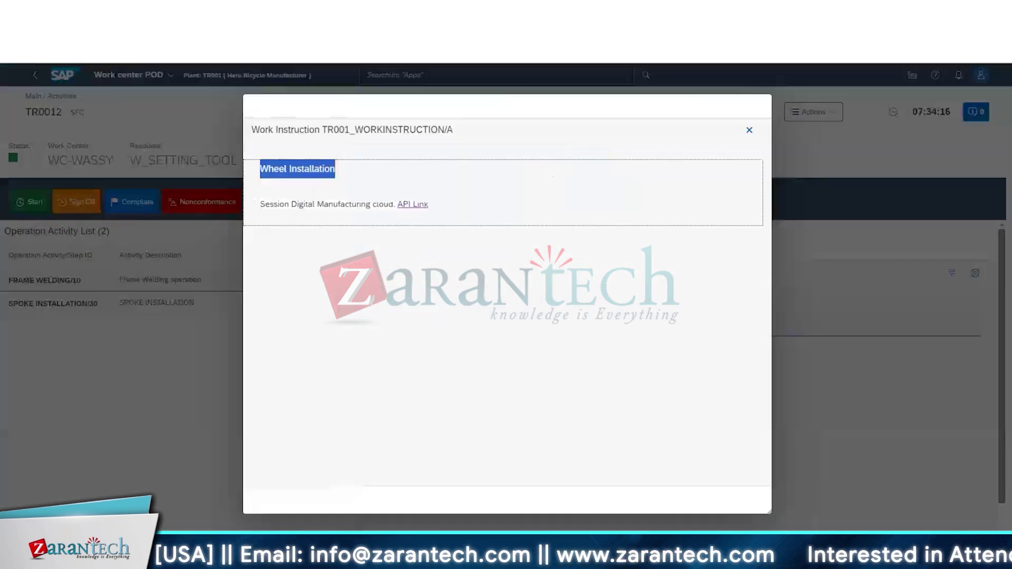
click(422, 206)
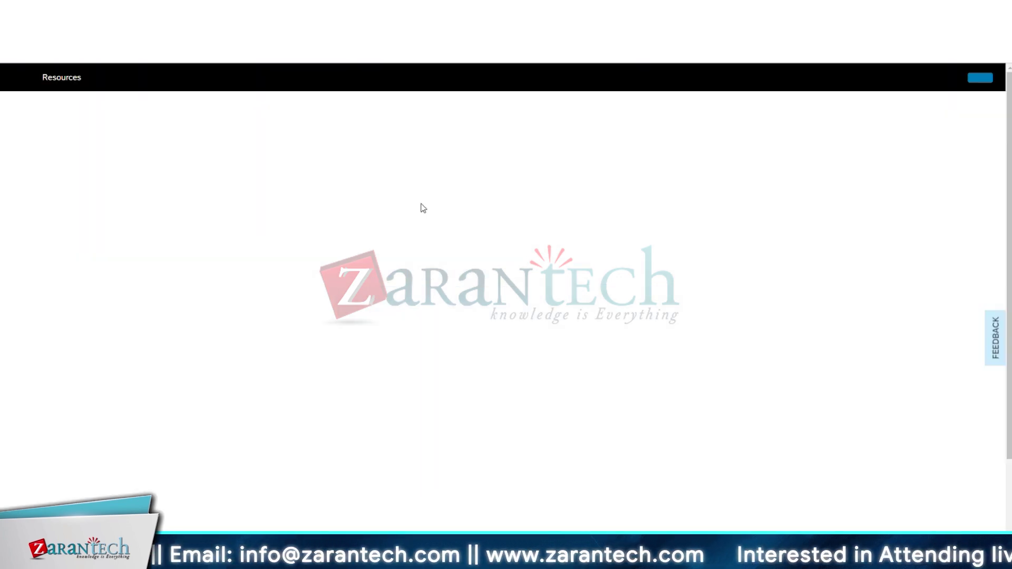
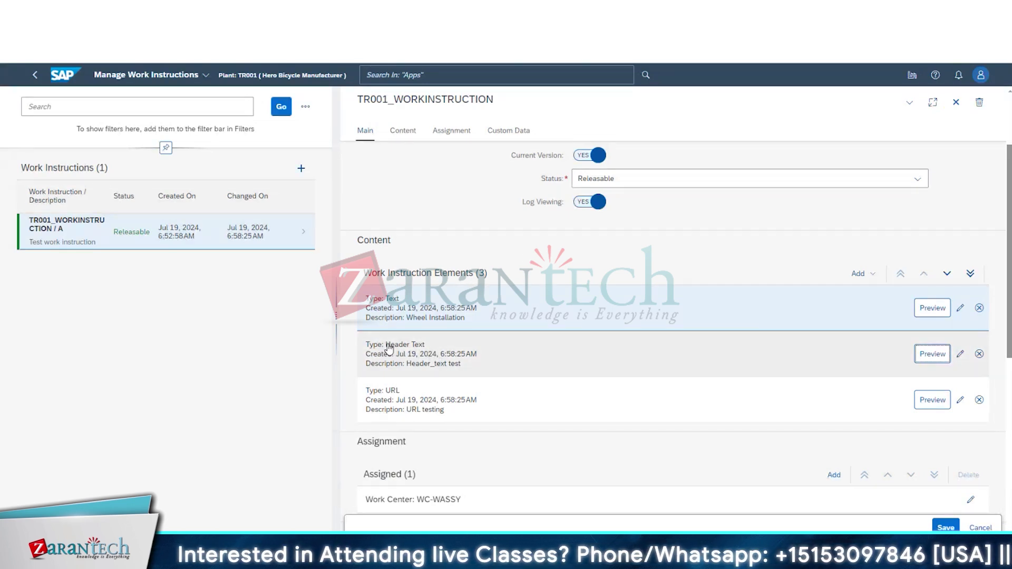
Step: Check the Header Text element's type, then reopen TR001_WORKINSTRUCTION/A in the Work center POD and close its Help Portal page and dialog
drag(386, 346, 442, 352)
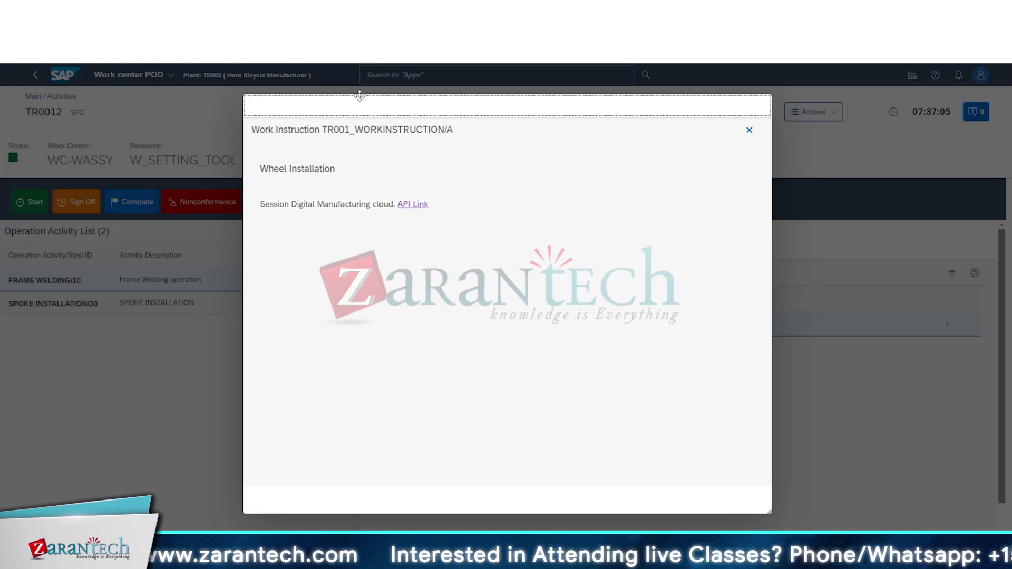
click(749, 131)
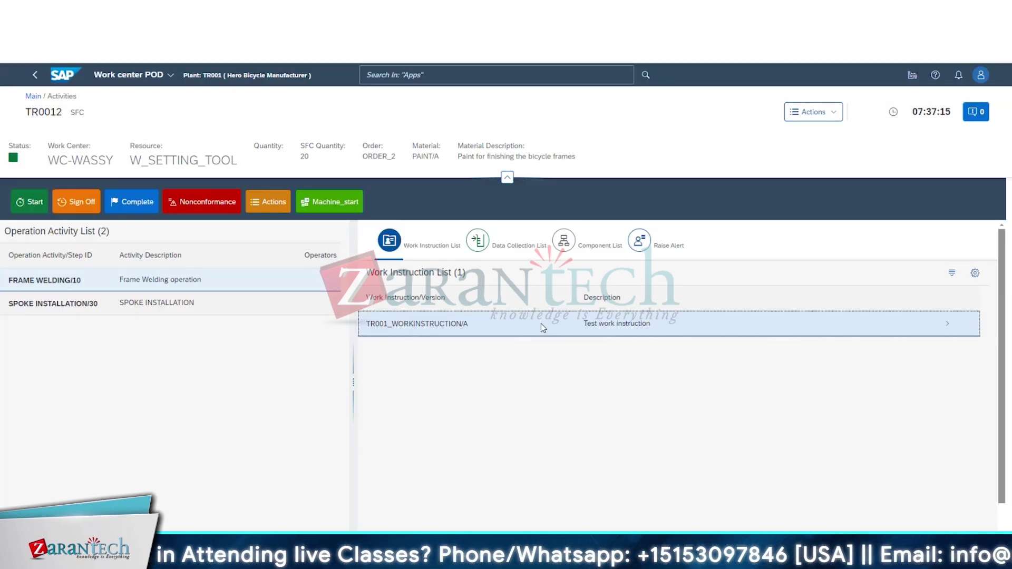
click(541, 324)
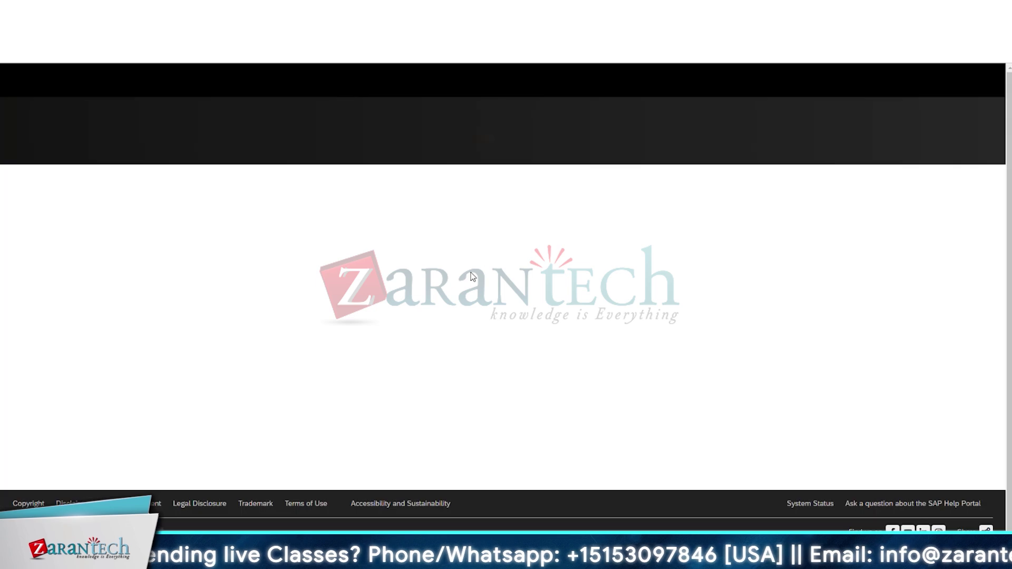
key(ctrl+w)
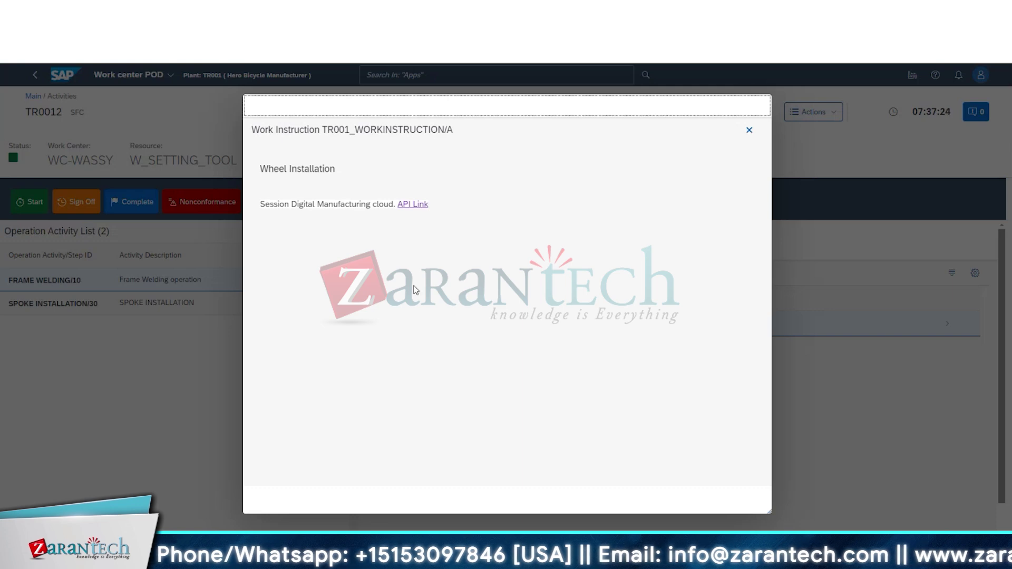
click(749, 131)
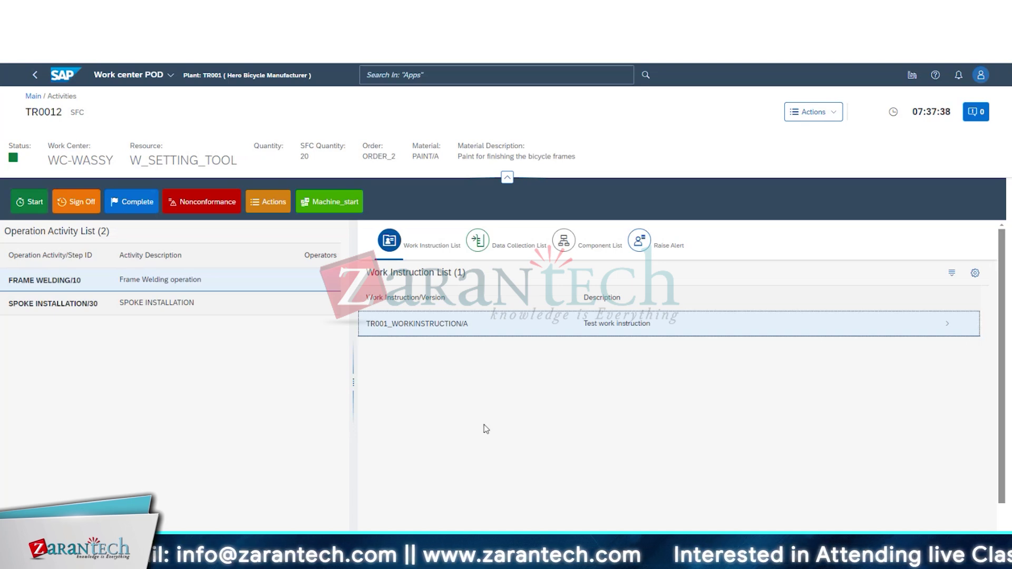
Step: View the Data Collection List for FRAME WELDING/10 and return to the Work Instruction List
click(521, 247)
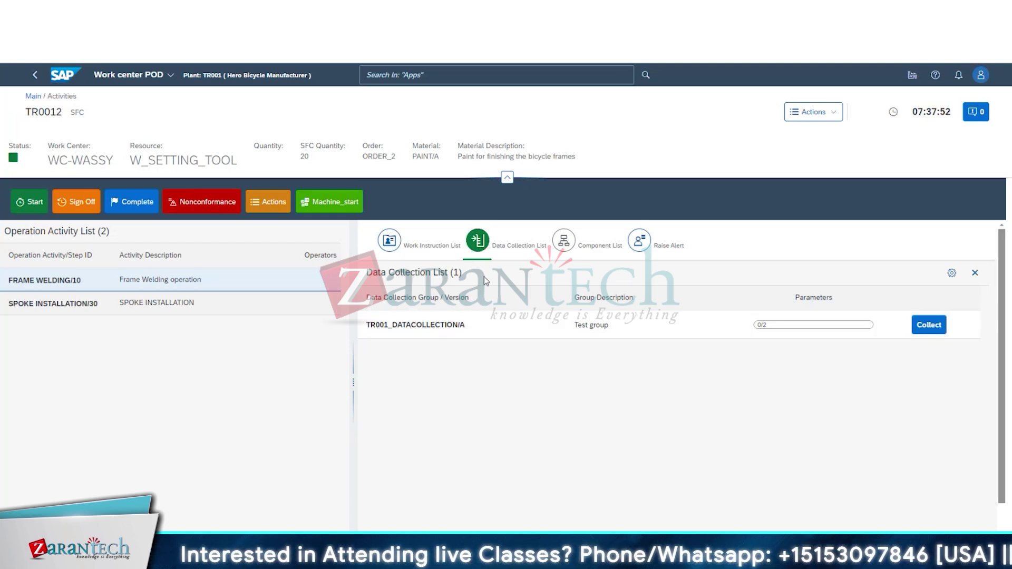
click(451, 249)
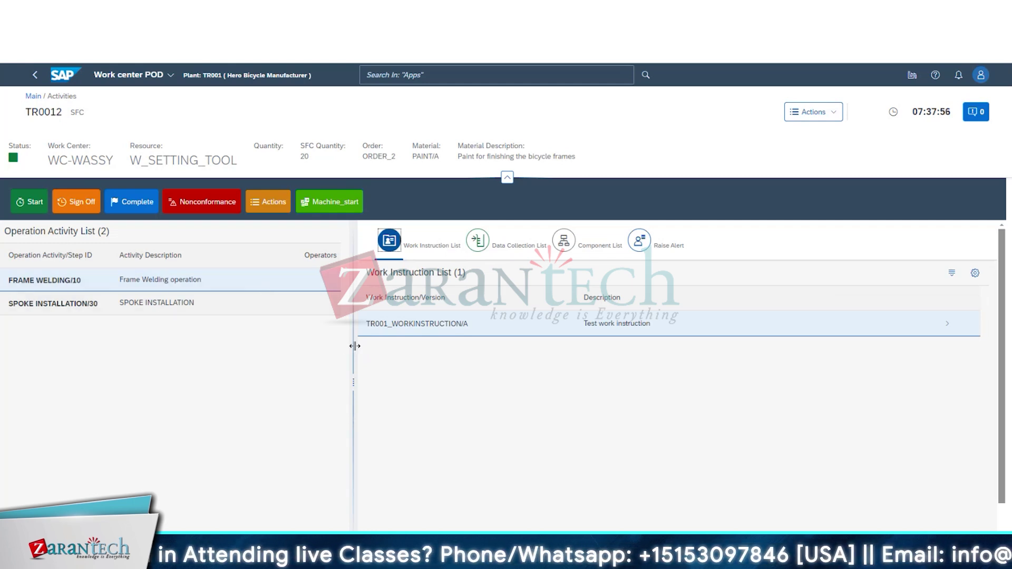
Step: Widen the Operation Activity List to show the Status Icon column and sign off SFC TR0012 from FRAME WELDING/10
drag(354, 346, 430, 346)
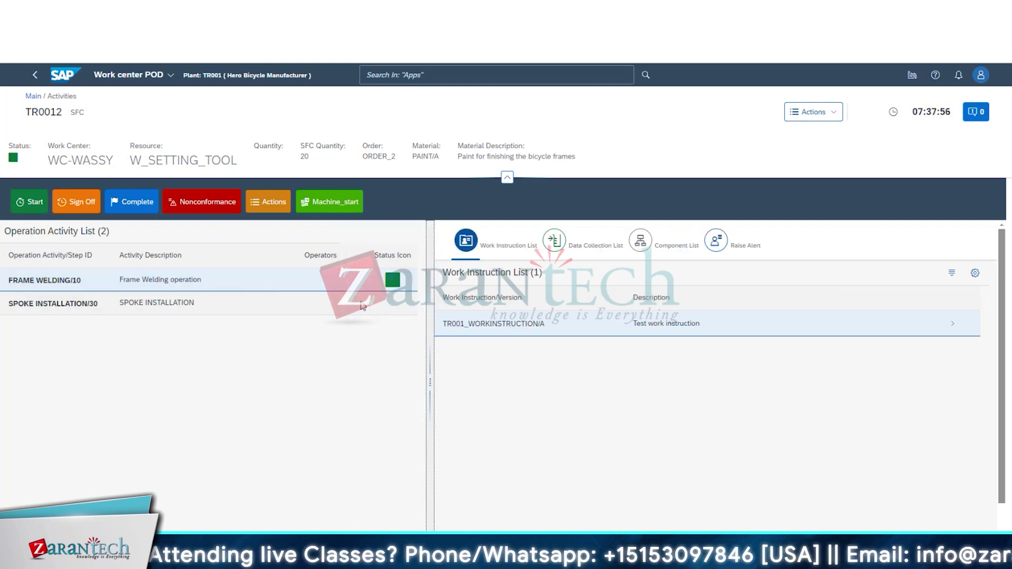
click(82, 208)
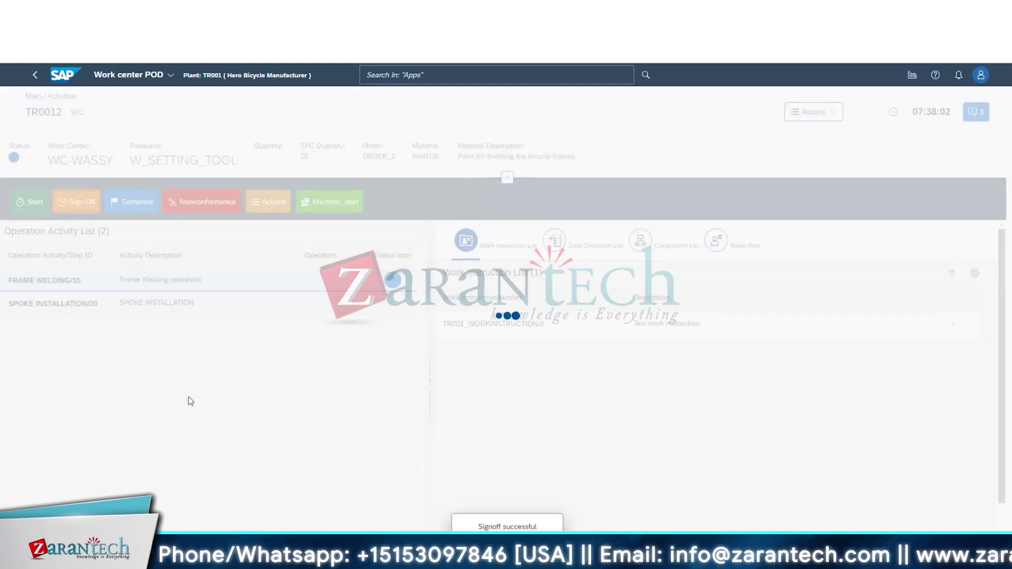
Step: Reopen SFC TR0012 from the work list and compare the work instructions listed for FRAME WELDING/10 and SPOKE INSTALLATION/30
click(33, 97)
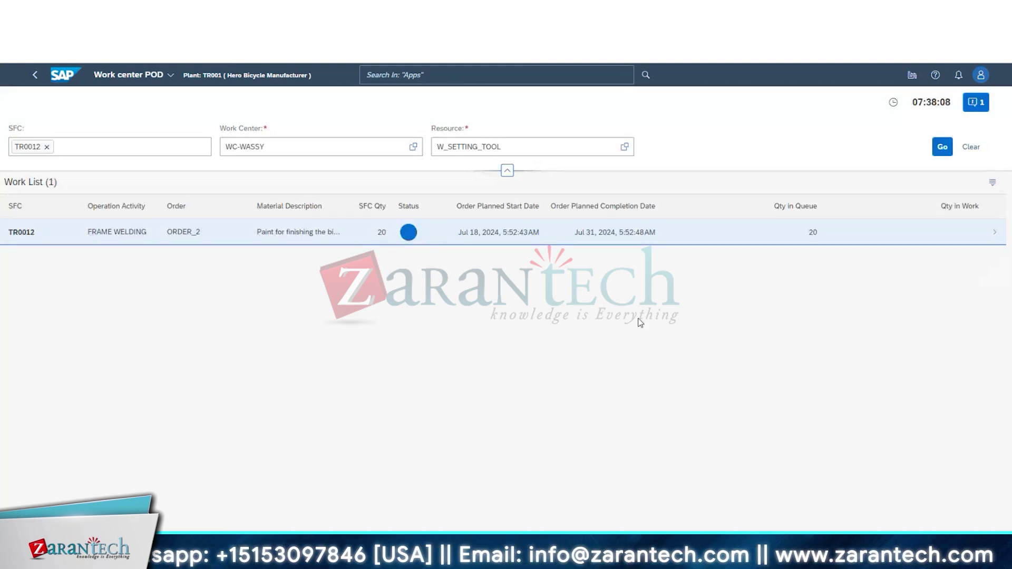
click(945, 235)
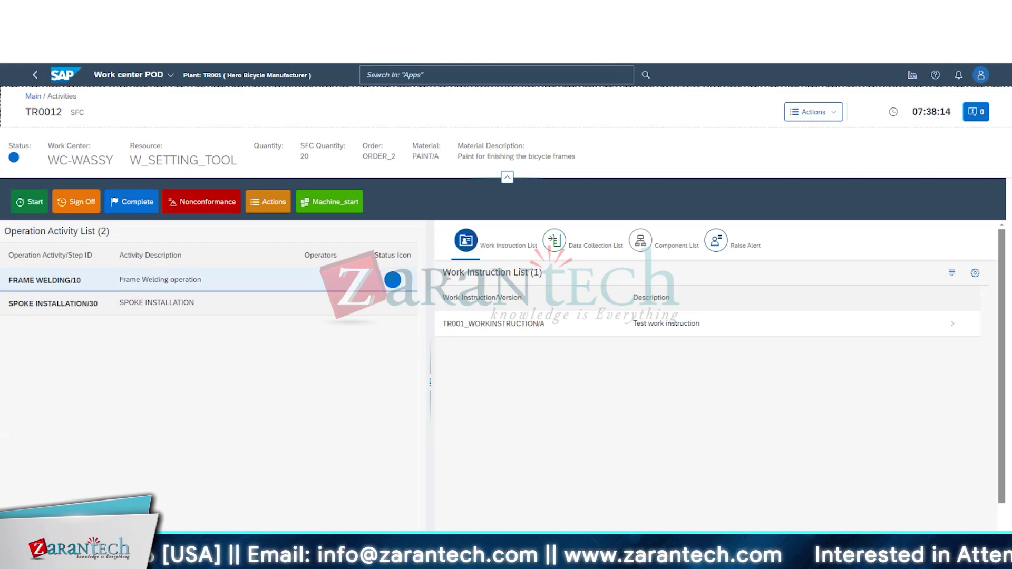
drag(450, 272, 551, 278)
click(100, 370)
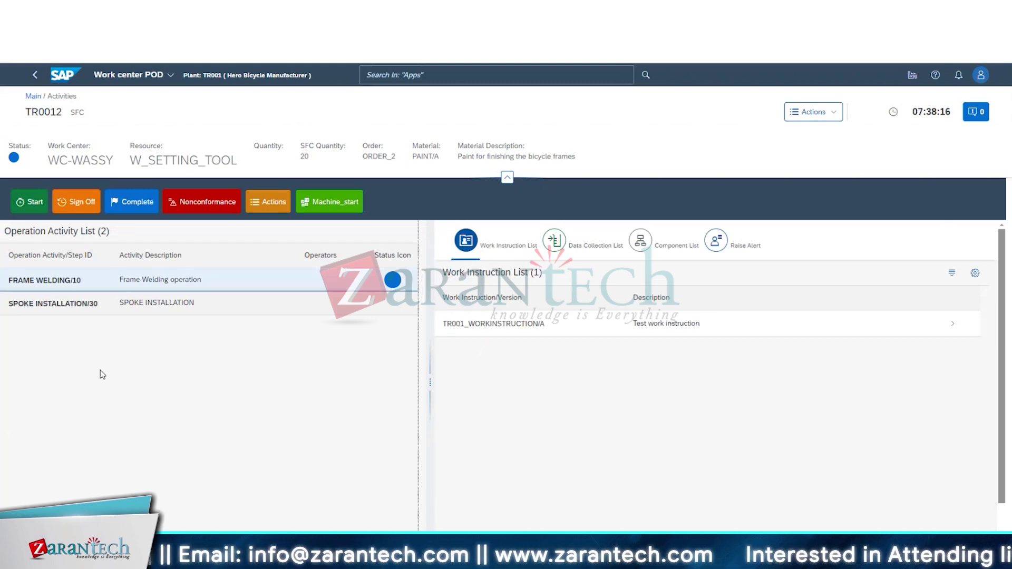
click(97, 309)
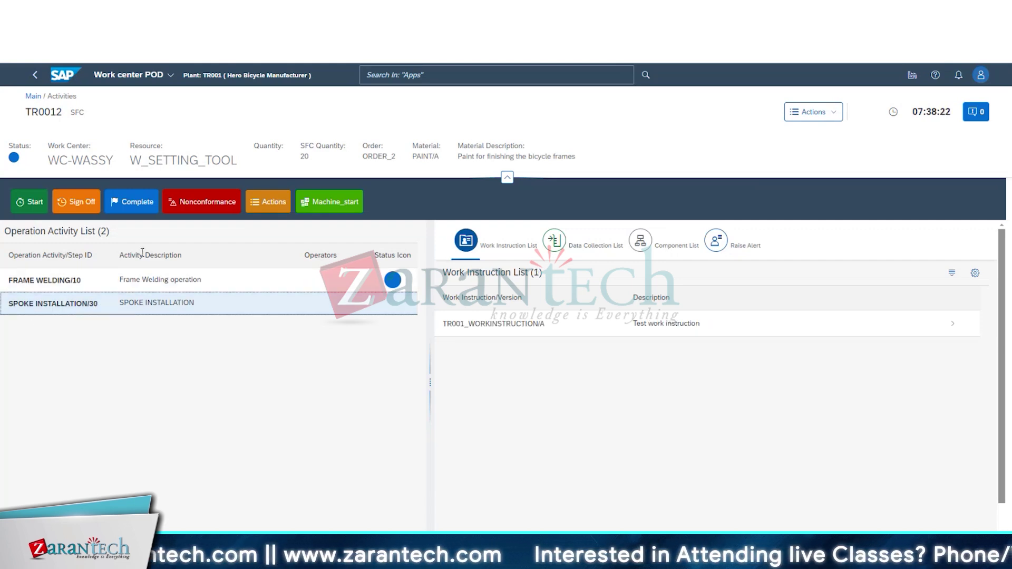
click(103, 281)
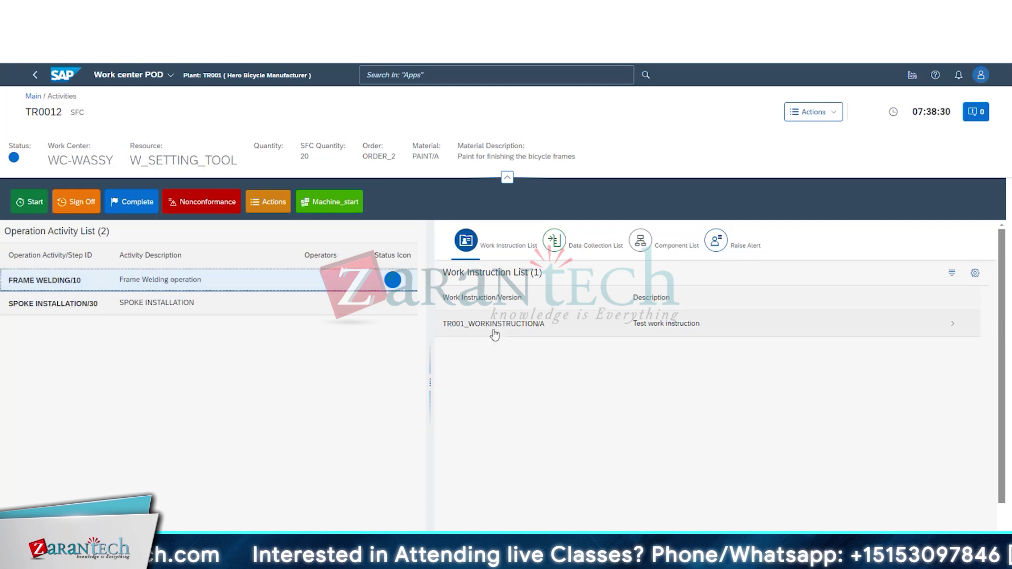
click(203, 309)
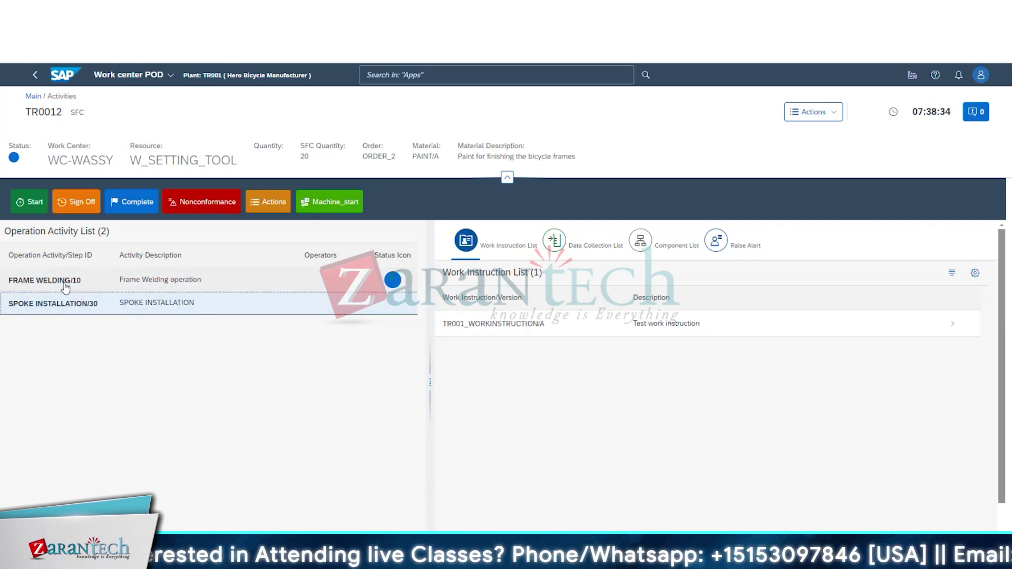
Step: Copy the FRAME WELDING operation name and, in Manage Work Instructions, assign TR001_WORKINSTRUCTION to that operation activity
drag(71, 286, 5, 285)
key(ctrl+c)
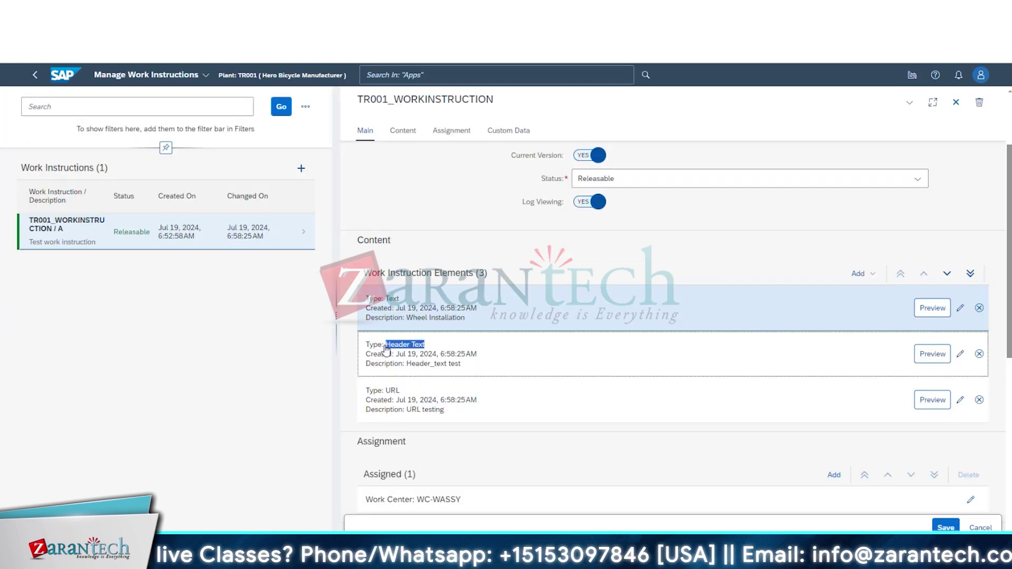
scroll(387, 349, down, 5)
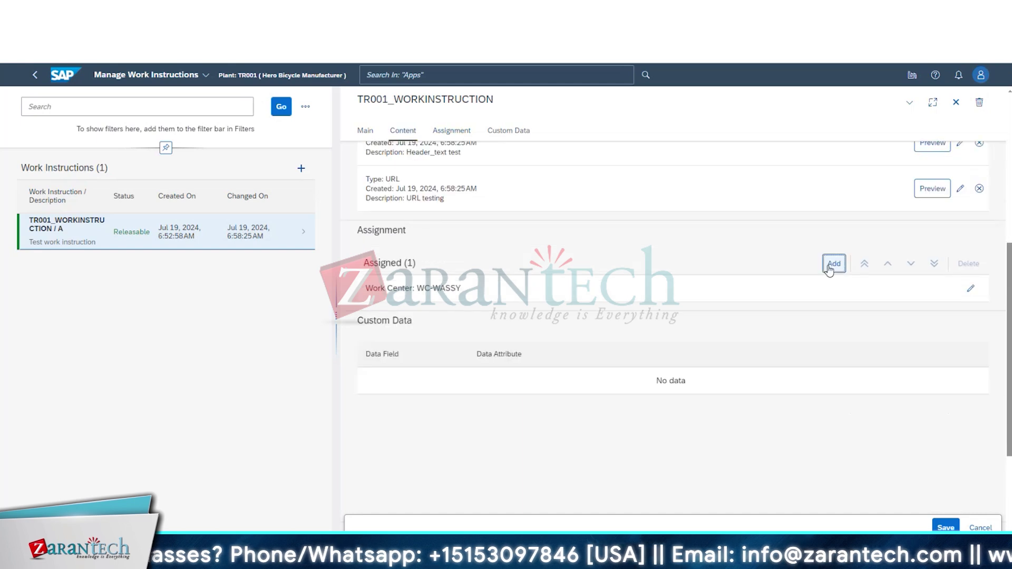
click(835, 264)
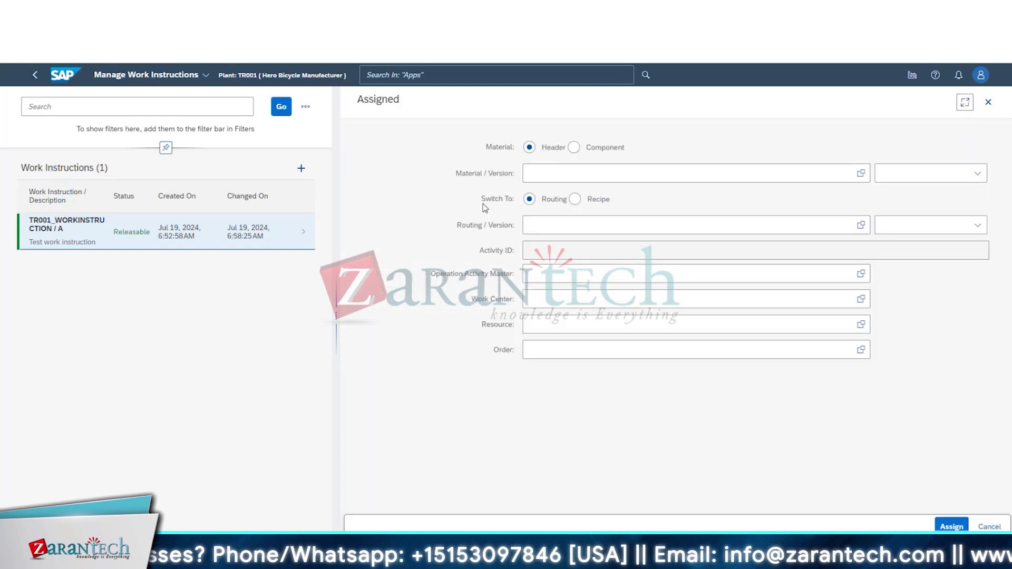
click(861, 273)
click(161, 152)
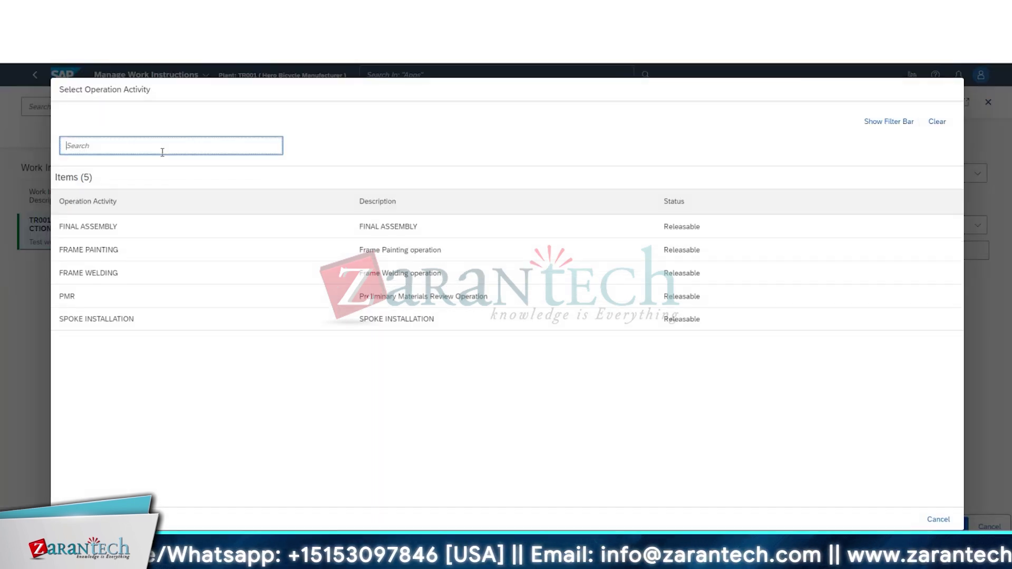
key(ctrl+v)
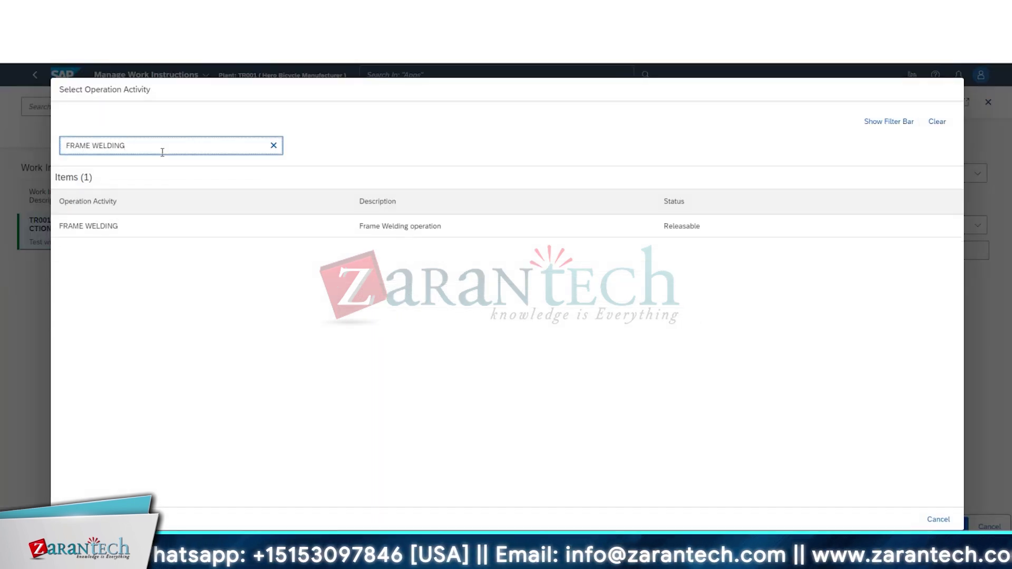
click(143, 226)
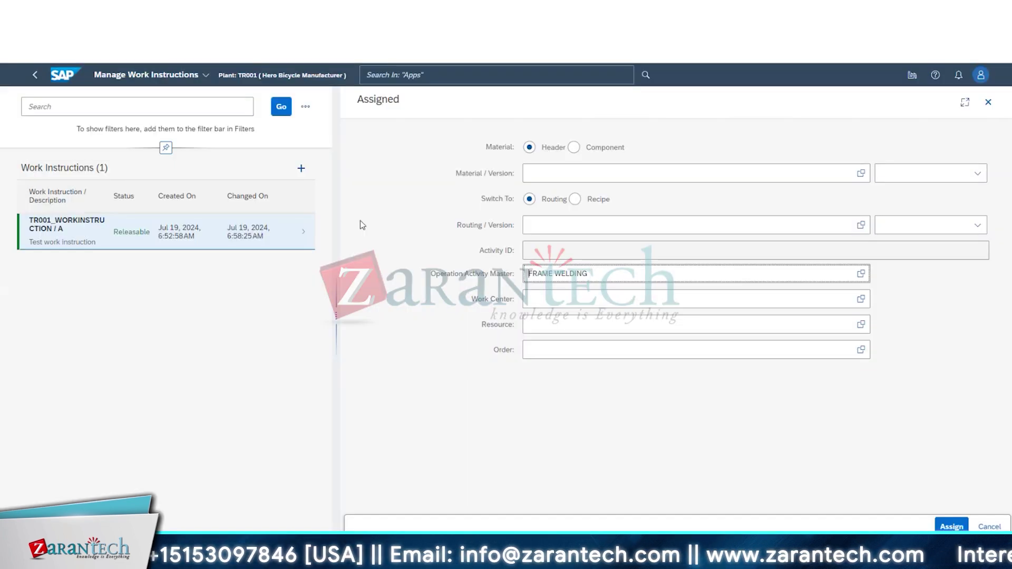
click(952, 526)
Step: Delete the work center WC-WASSY assignment from TR001_WORKINSTRUCTION and save the work instruction
click(928, 289)
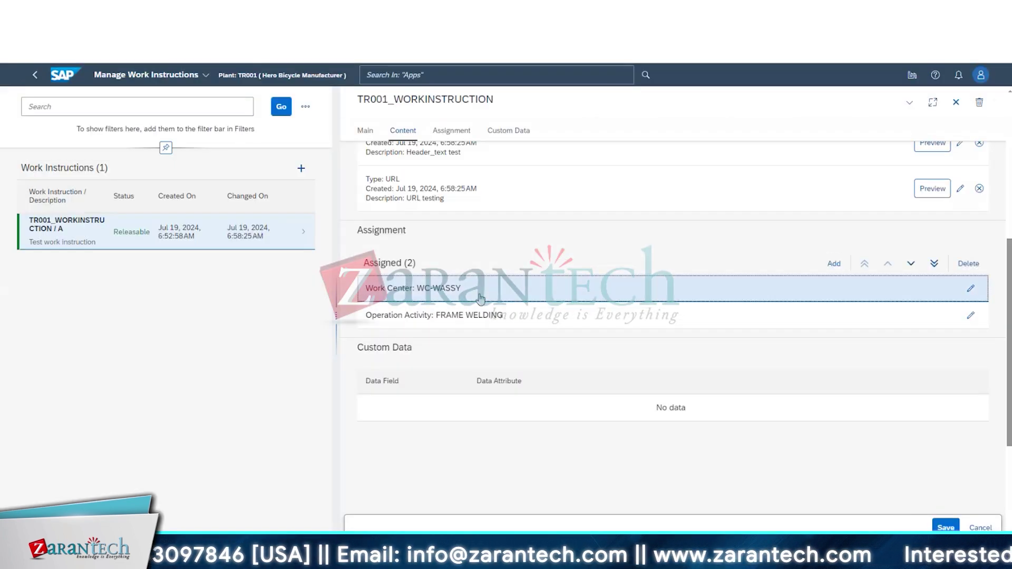
click(969, 264)
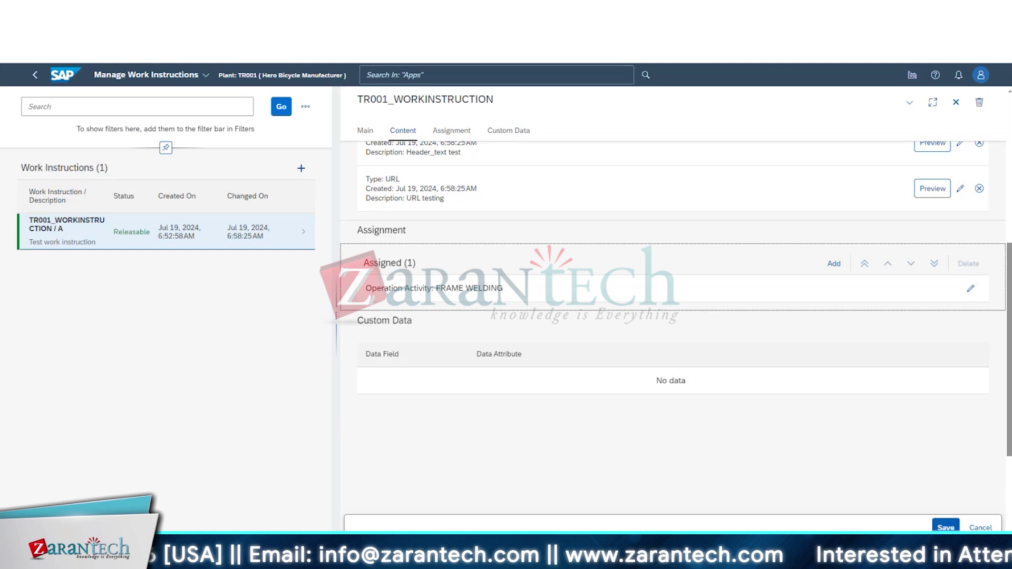
click(933, 524)
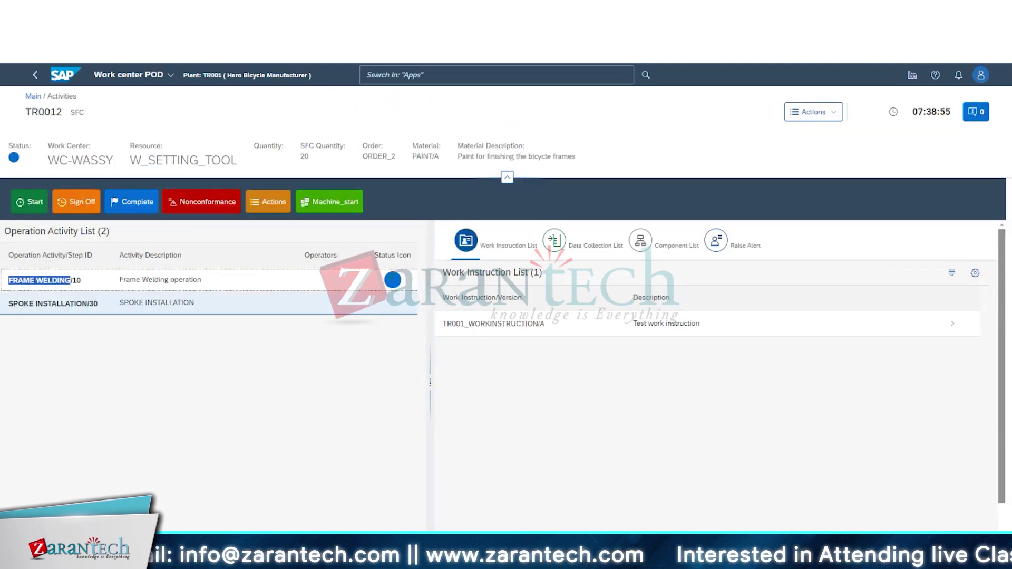
Step: Reopen the Work center POD, list the work for work center WC-WASSY and resource W_SETTING_TOOL, and open SFC TR0012
click(36, 75)
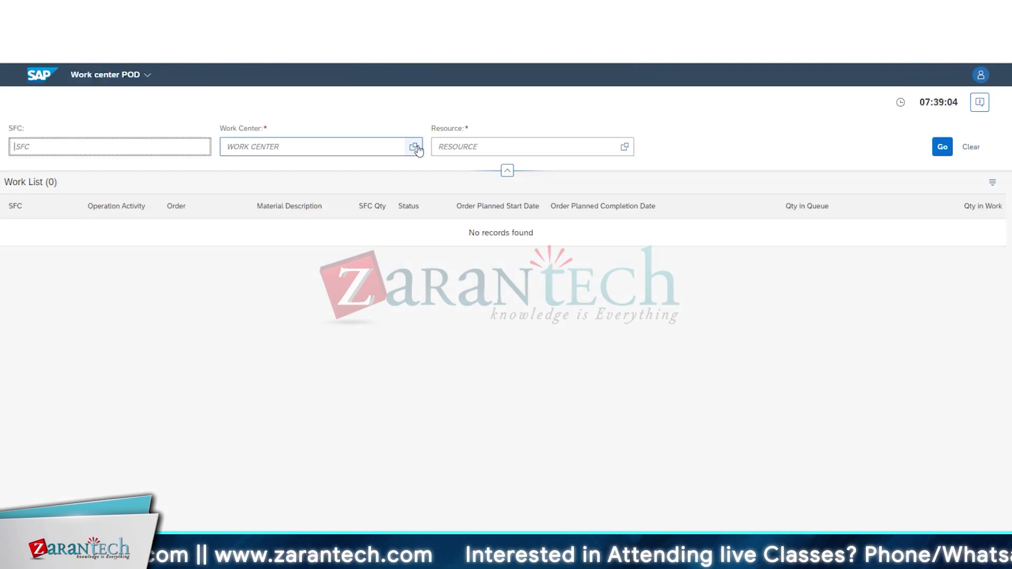
click(415, 147)
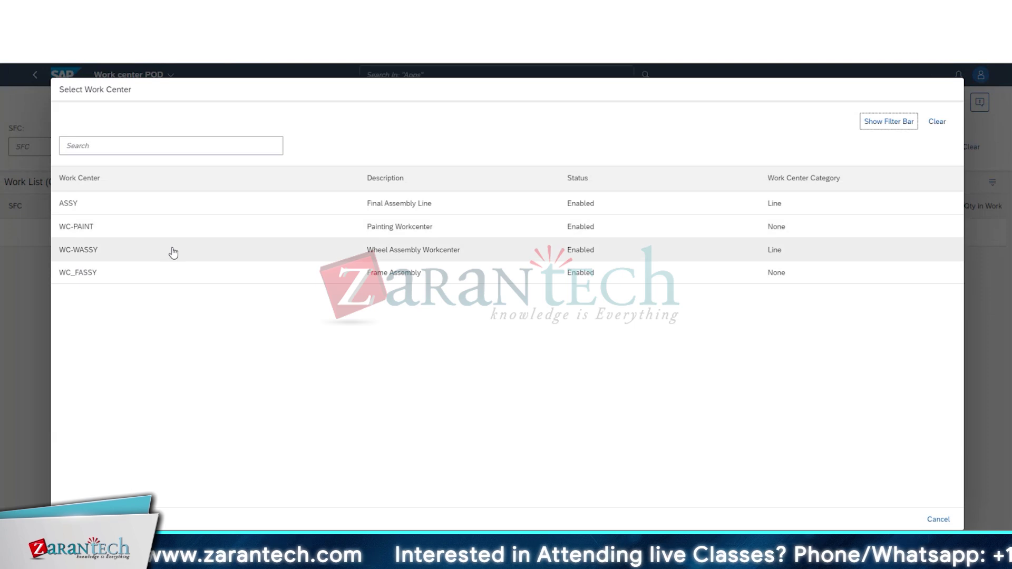
click(173, 253)
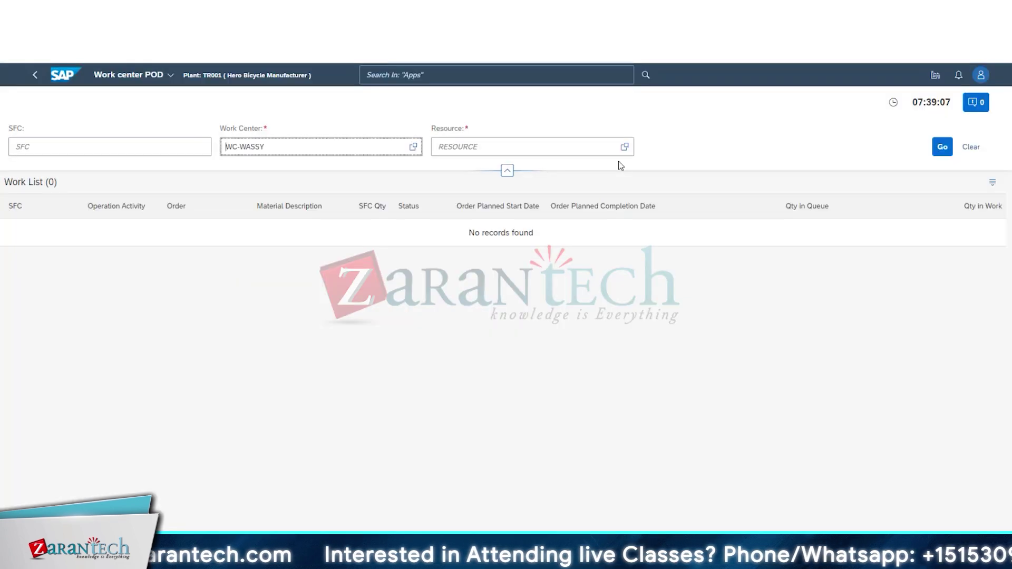
click(624, 147)
click(178, 205)
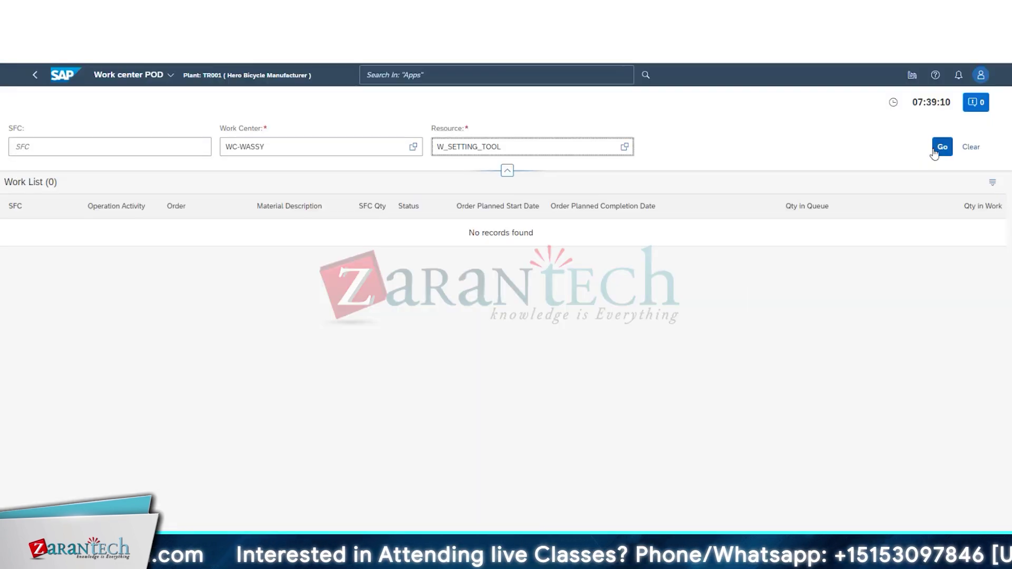
click(942, 147)
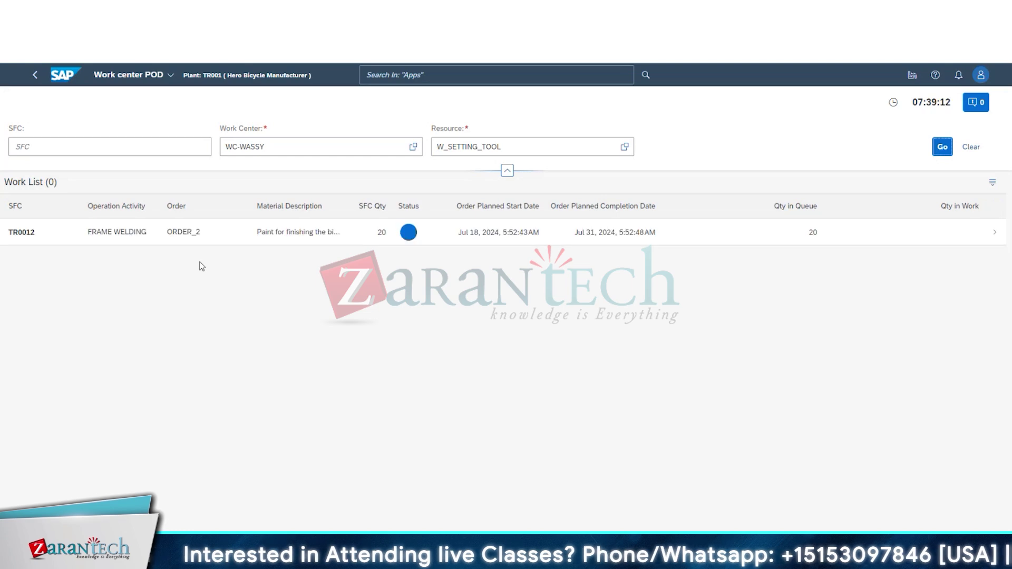
click(134, 243)
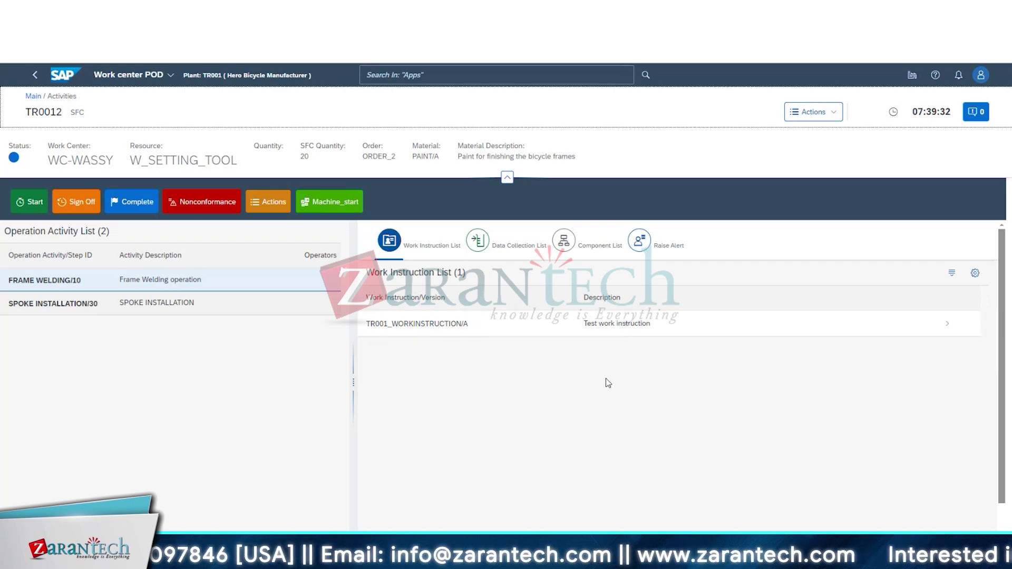
Step: Check the Work Instruction List for SPOKE INSTALLATION/30 against the one for FRAME WELDING/10
click(63, 312)
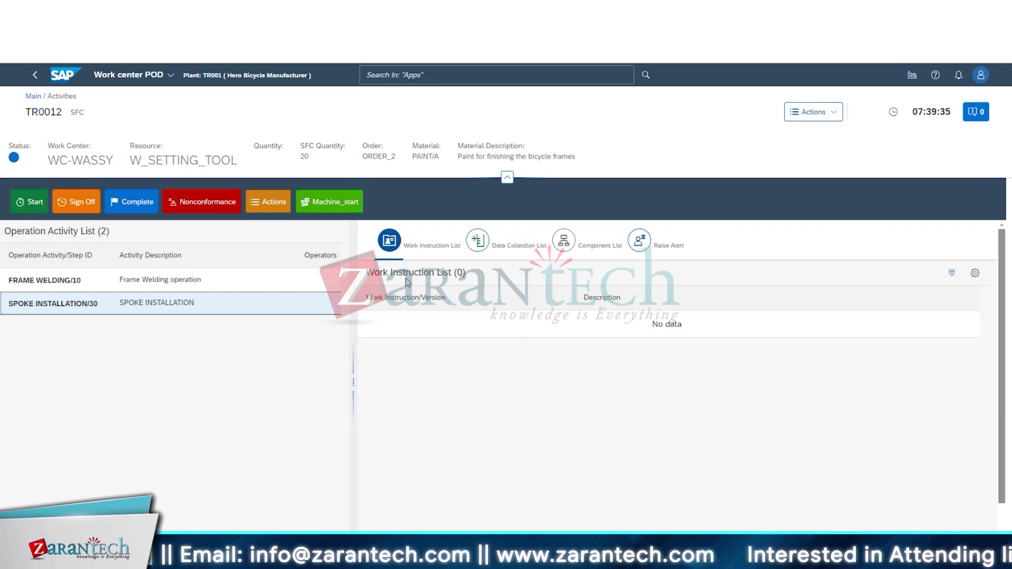
drag(409, 273, 487, 280)
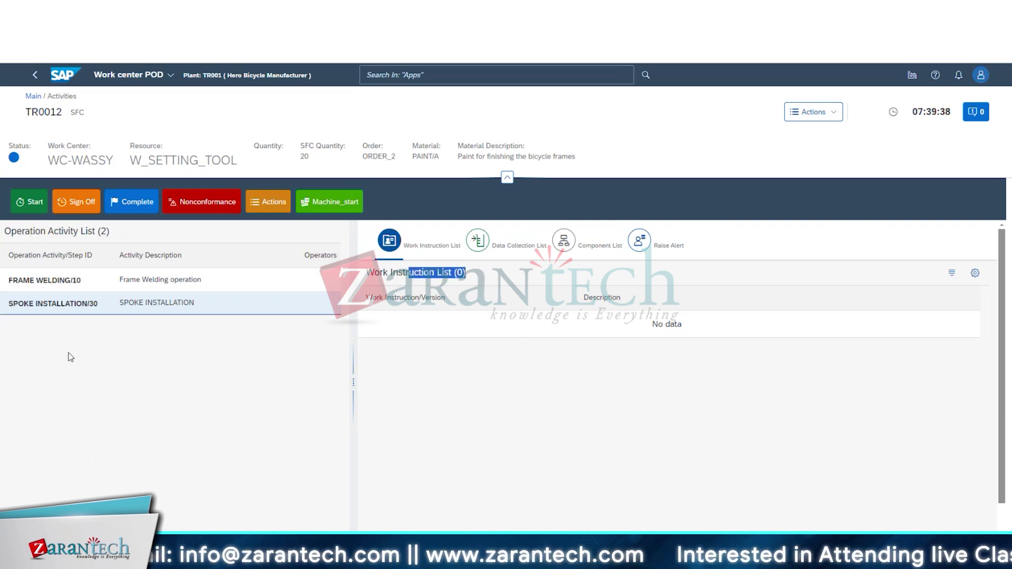
click(103, 285)
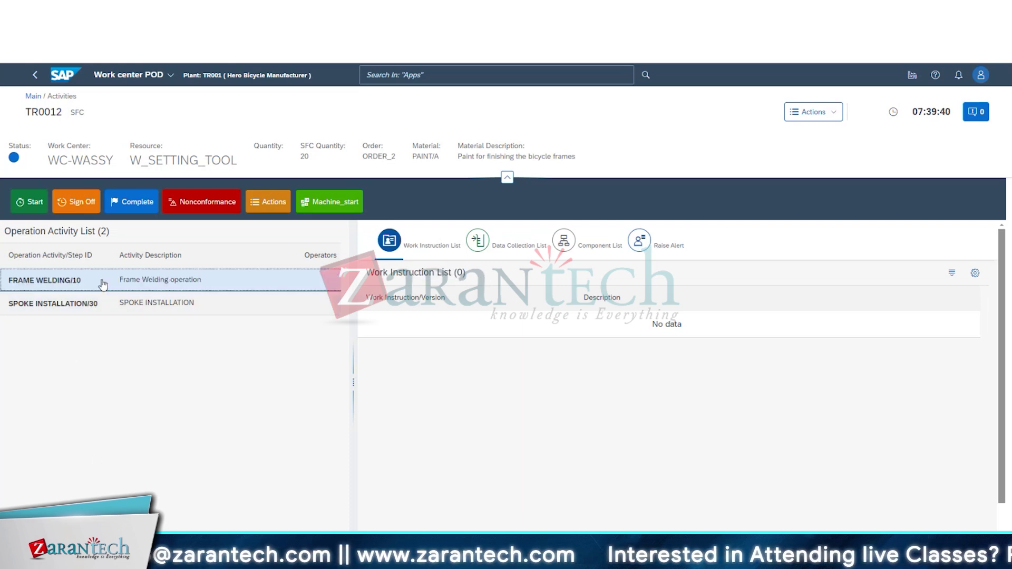
click(103, 285)
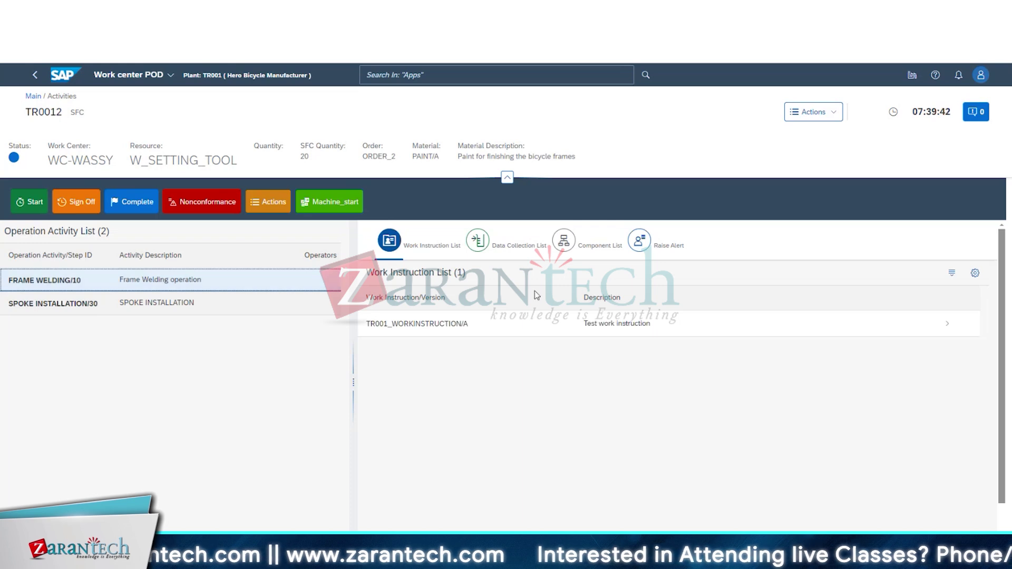
drag(443, 273, 474, 270)
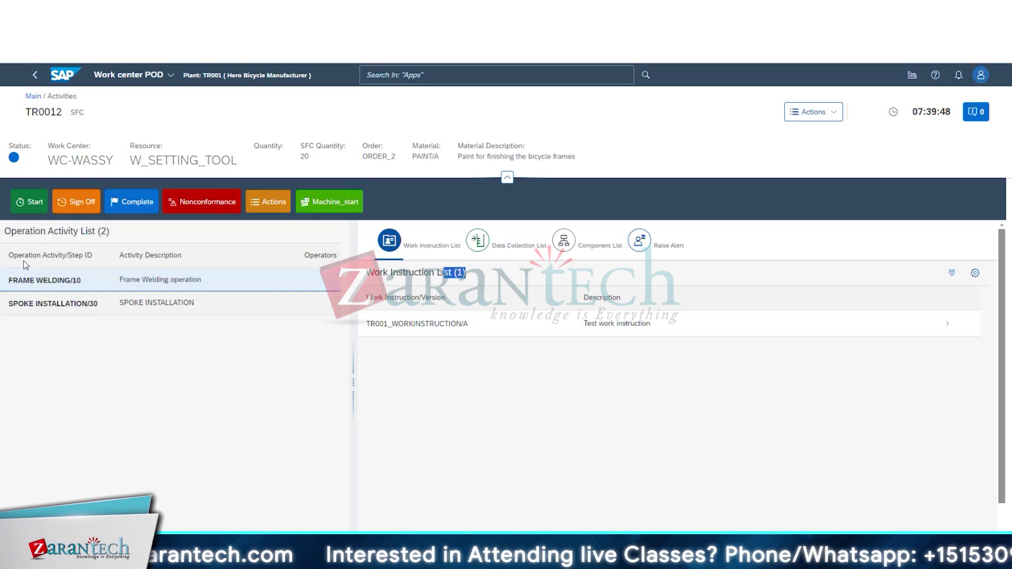
click(108, 312)
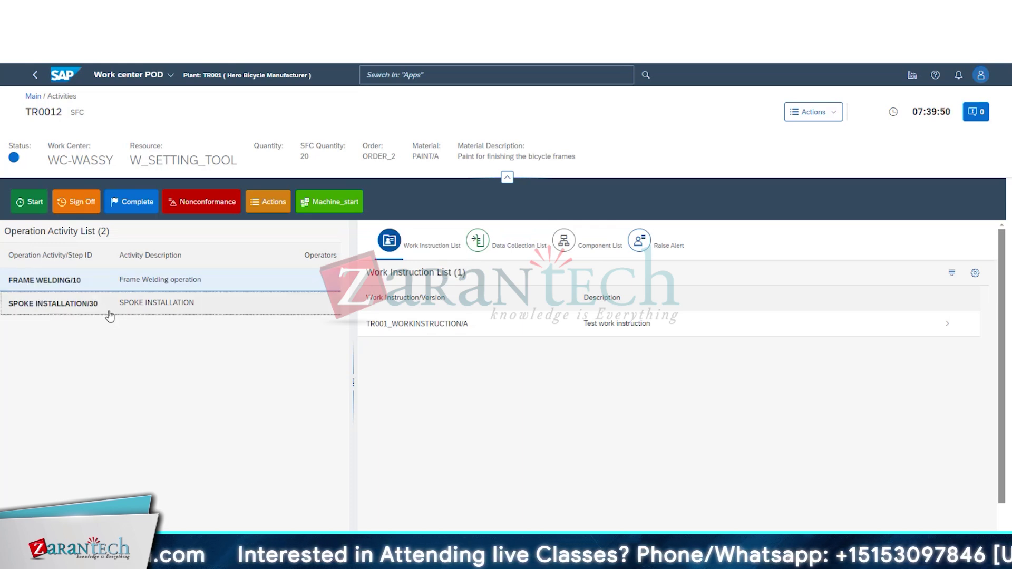
click(145, 290)
Step: Examine the Data Collection List for both operation activities and the SFC's work center, returning to FRAME WELDING/10
click(519, 254)
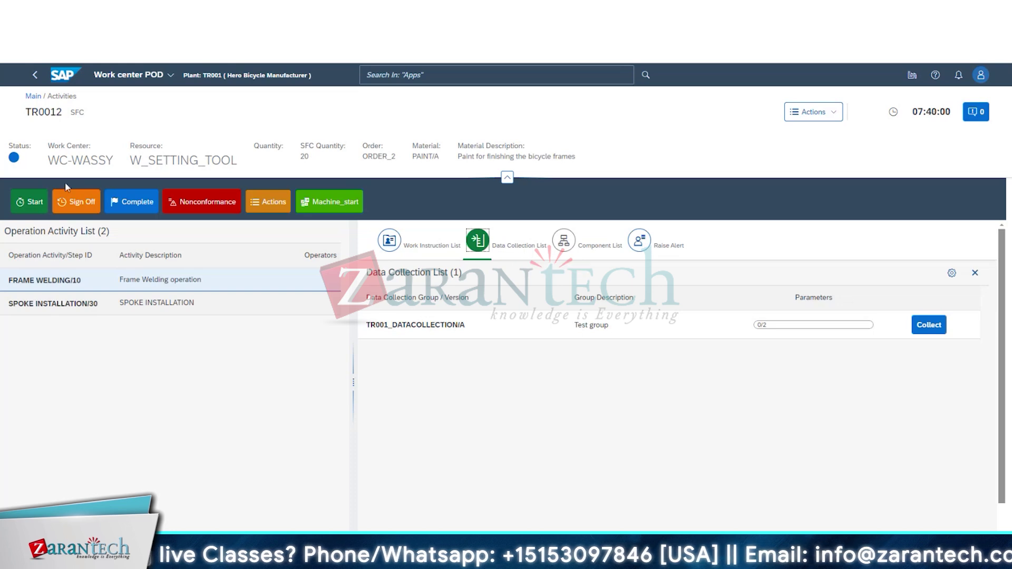
drag(48, 160, 116, 157)
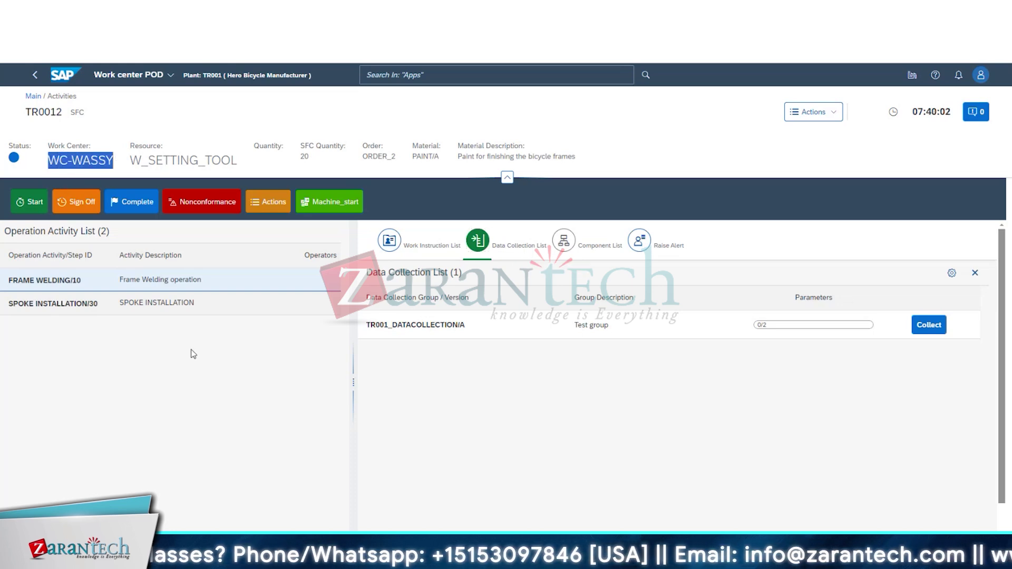
click(61, 307)
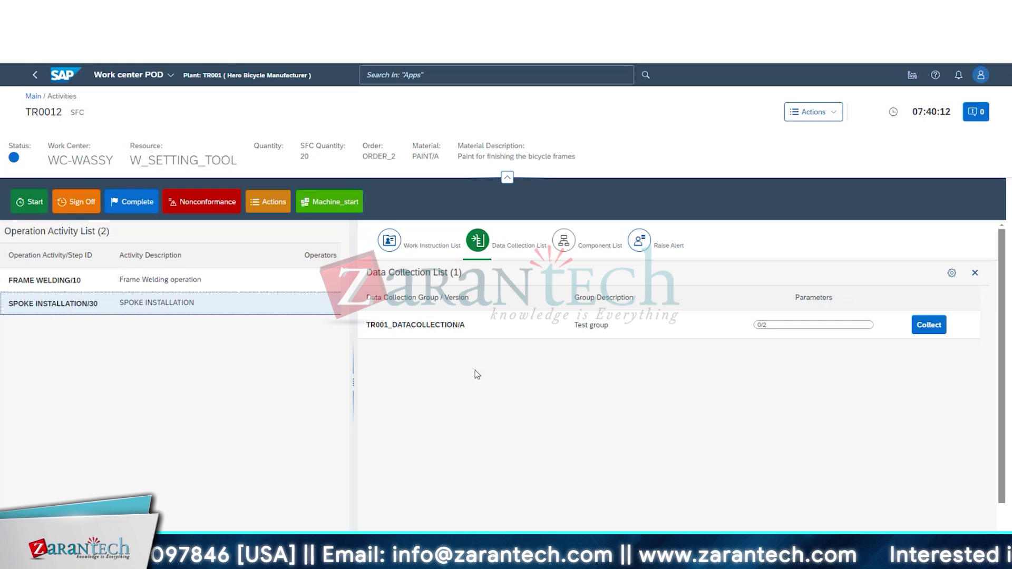
click(212, 281)
Step: Start collecting data for TR001_DATACOLLECTION/A on FRAME WELDING/10, widen the data collection area and enter 60 for Air Pressure of tyres
drag(353, 364, 501, 370)
click(940, 328)
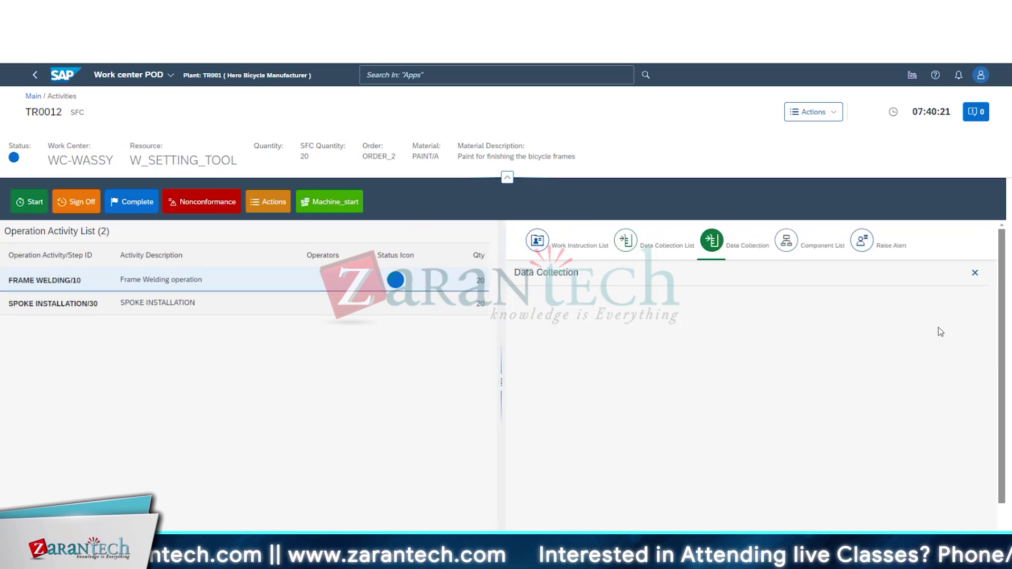
drag(500, 368, 337, 357)
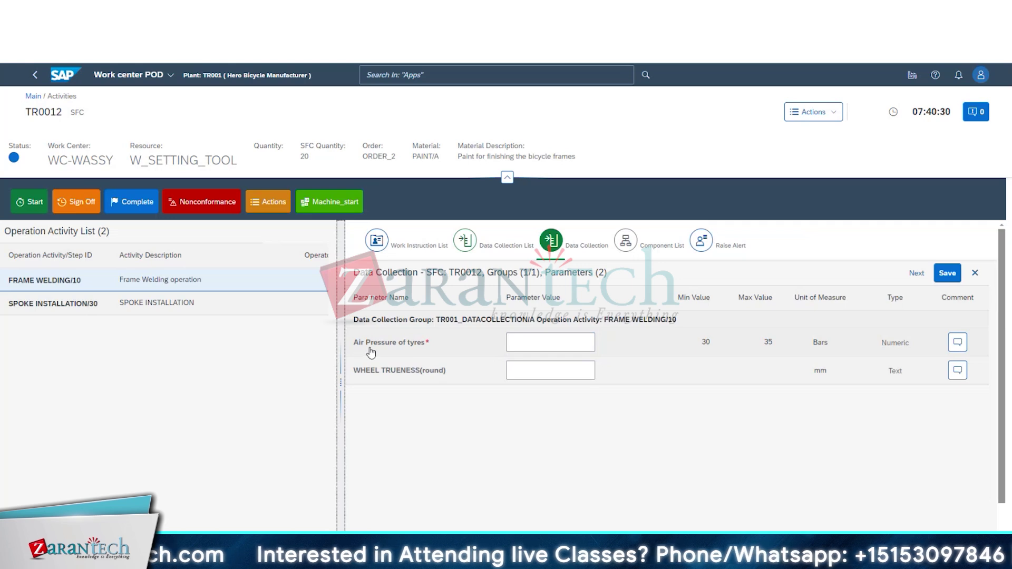
click(551, 342)
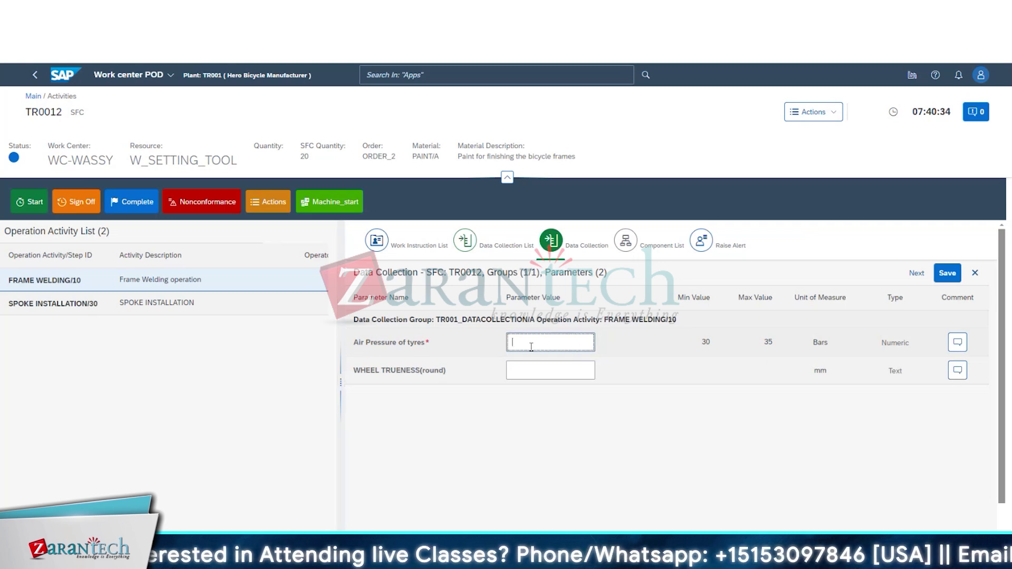
text(60)
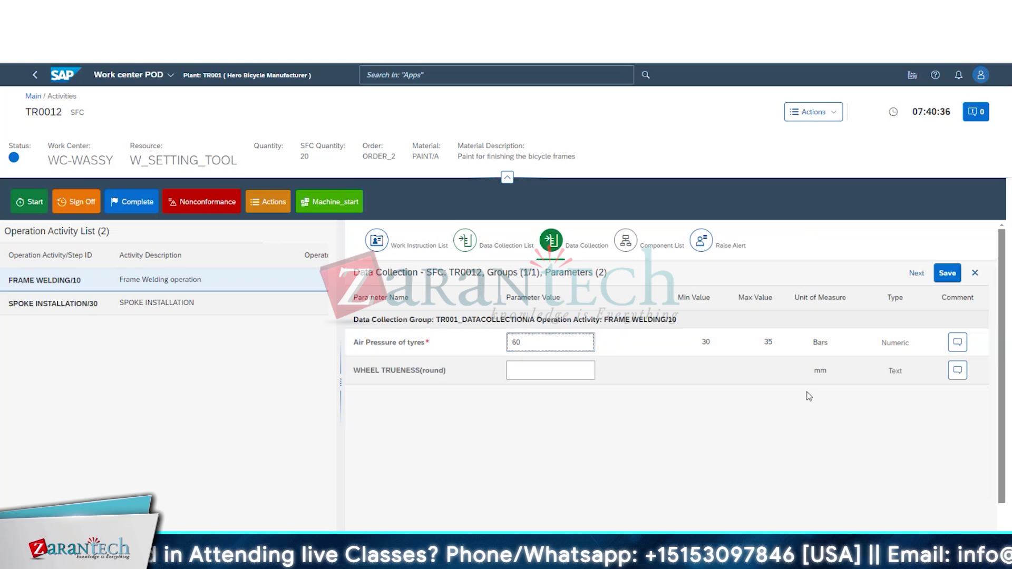
click(673, 352)
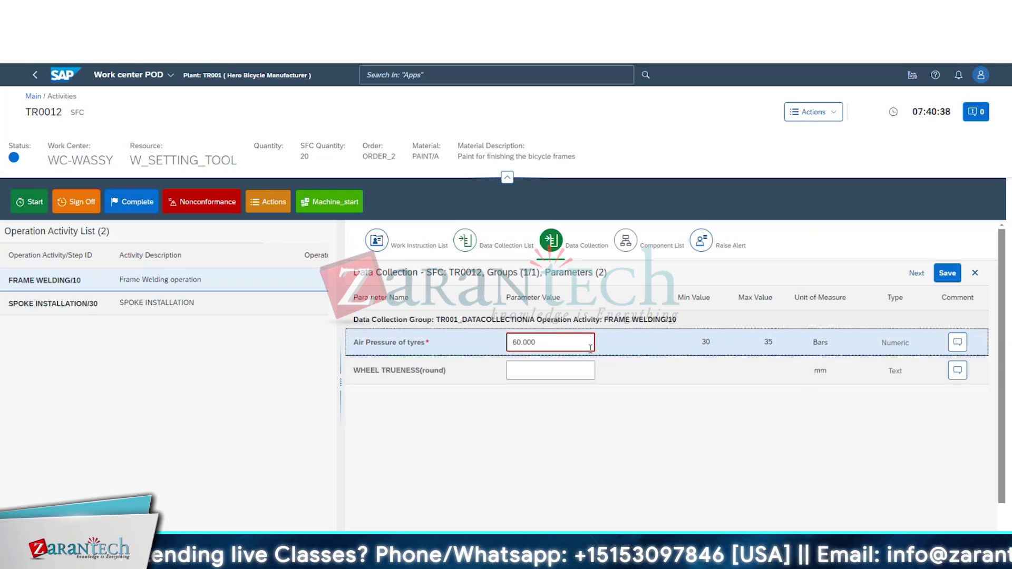
Step: Set Air Pressure of tyres to 32 and WHEEL TRUENESS(round) to yes
click(543, 345)
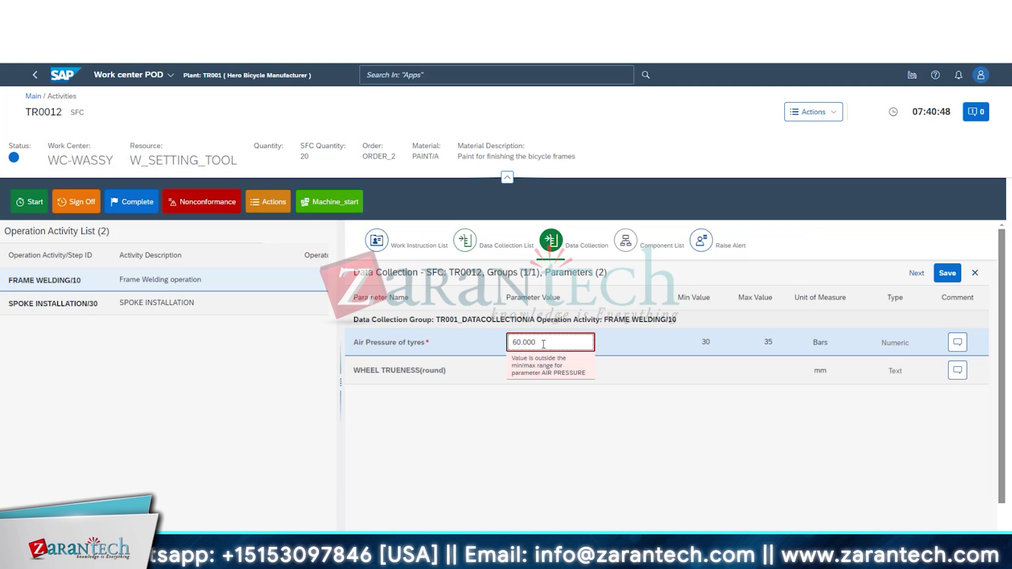
key(BackSpace)
key(BackSpace)
key(BackSpace)
key(BackSpace)
key(BackSpace)
key(BackSpace)
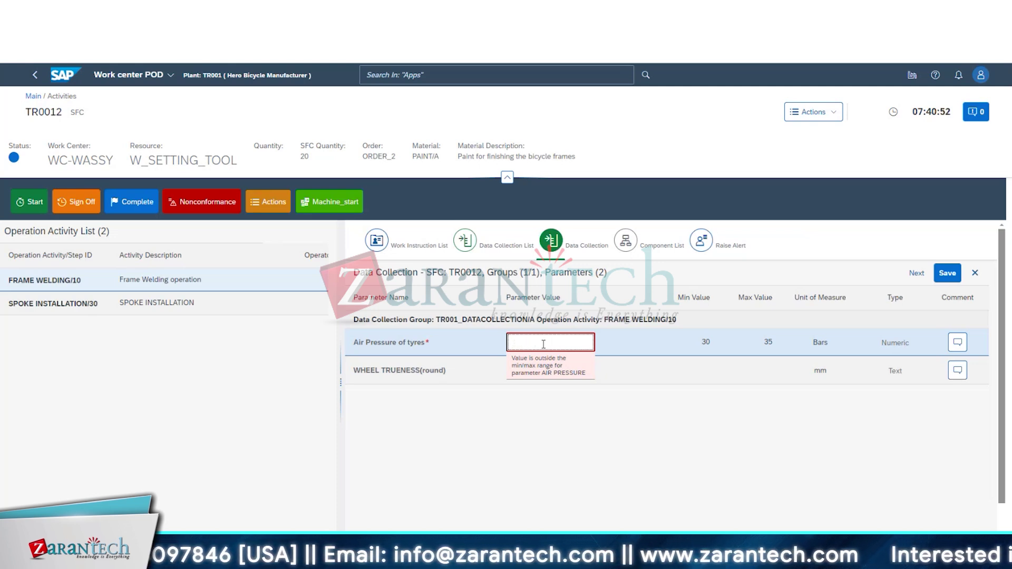
text(32)
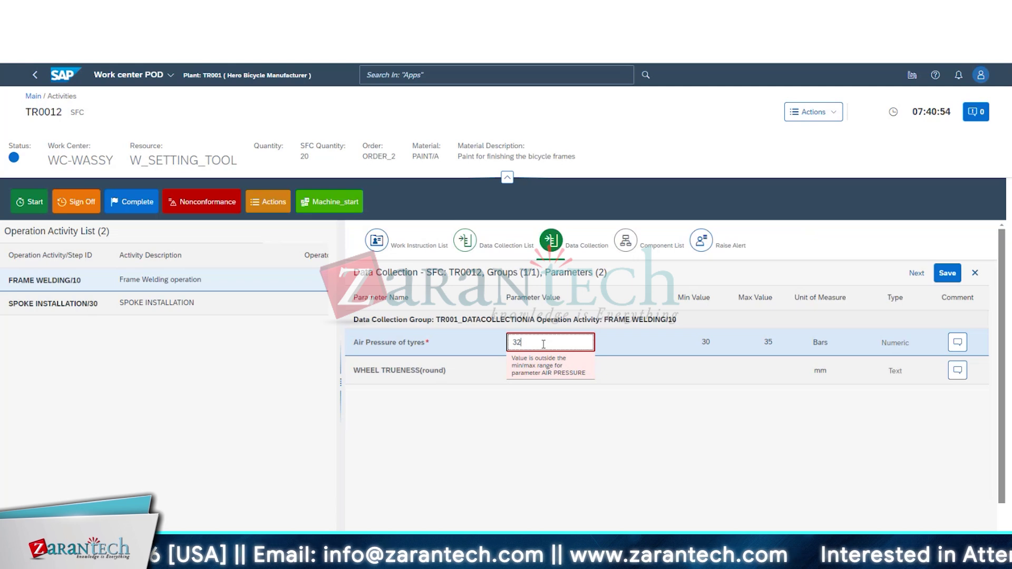
click(578, 388)
click(556, 341)
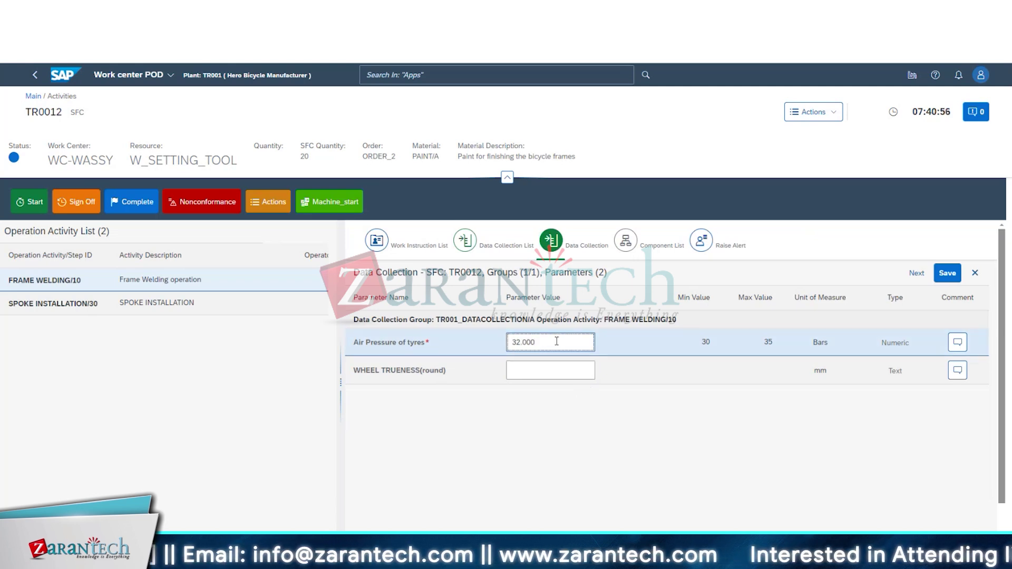
click(552, 372)
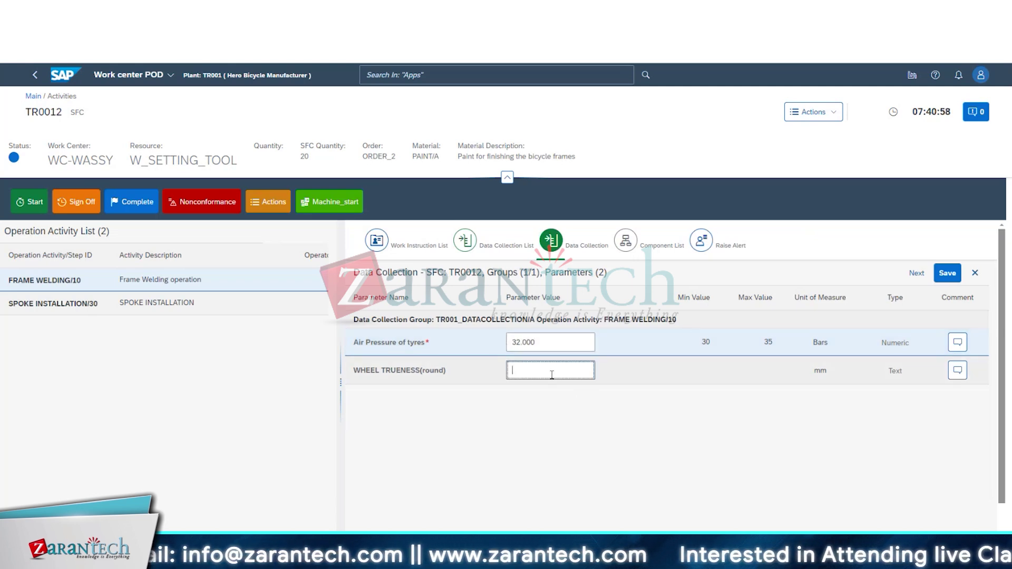
text(yes)
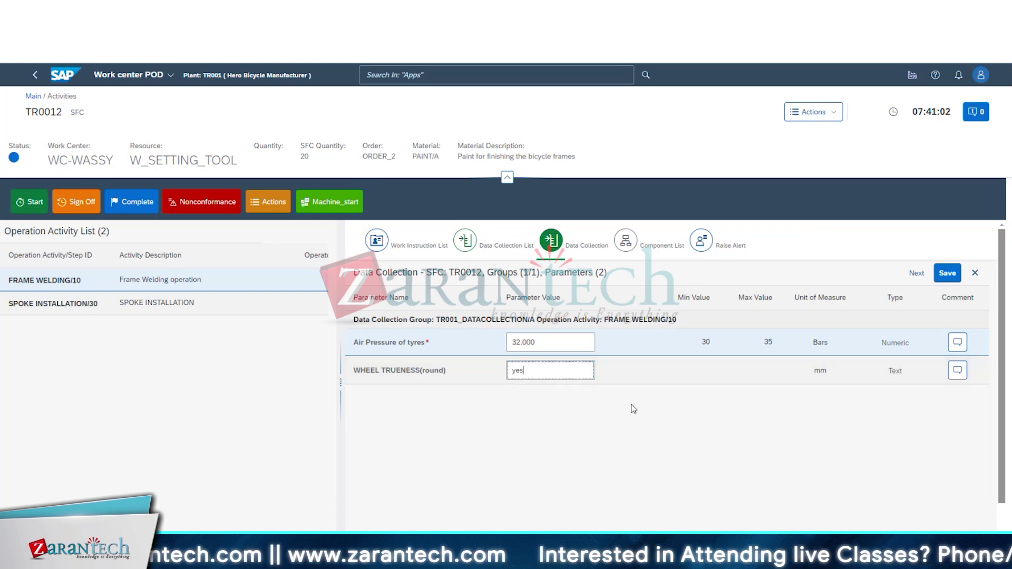
Step: Add the comment "it is perfect." to Air Pressure of tyres and save the collected data
click(957, 343)
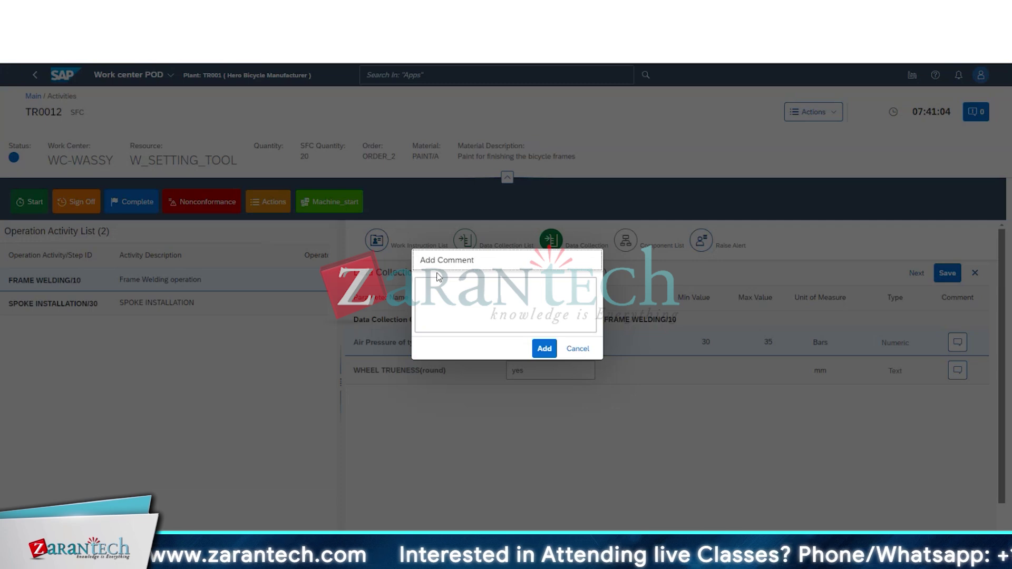
click(437, 290)
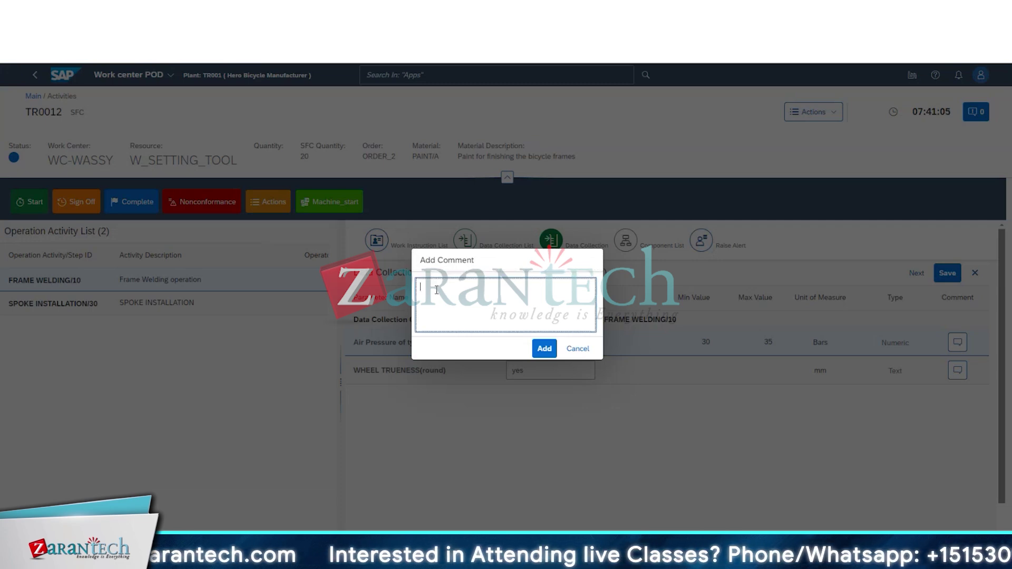
text(Is it g)
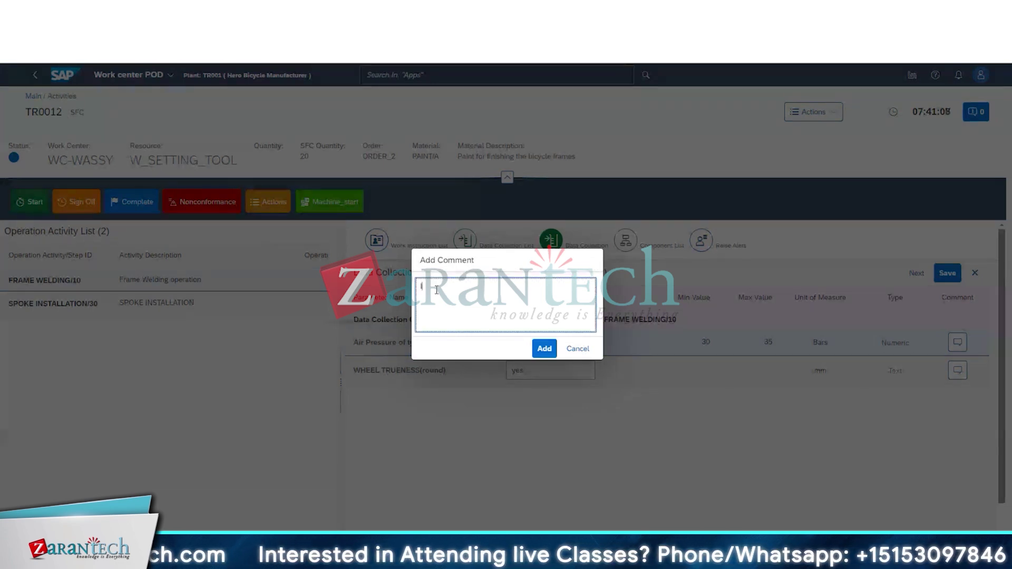
key(BackSpace)
key(BackSpace)
key(BackSpace)
key(BackSpace)
key(BackSpace)
key(BackSpace)
key(BackSpace)
text(it)
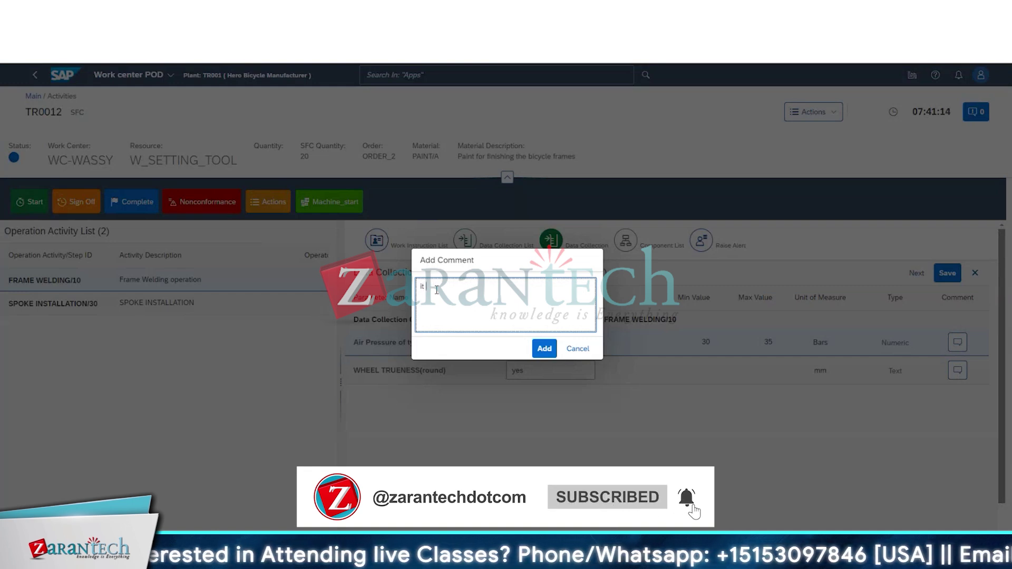
text( is pre)
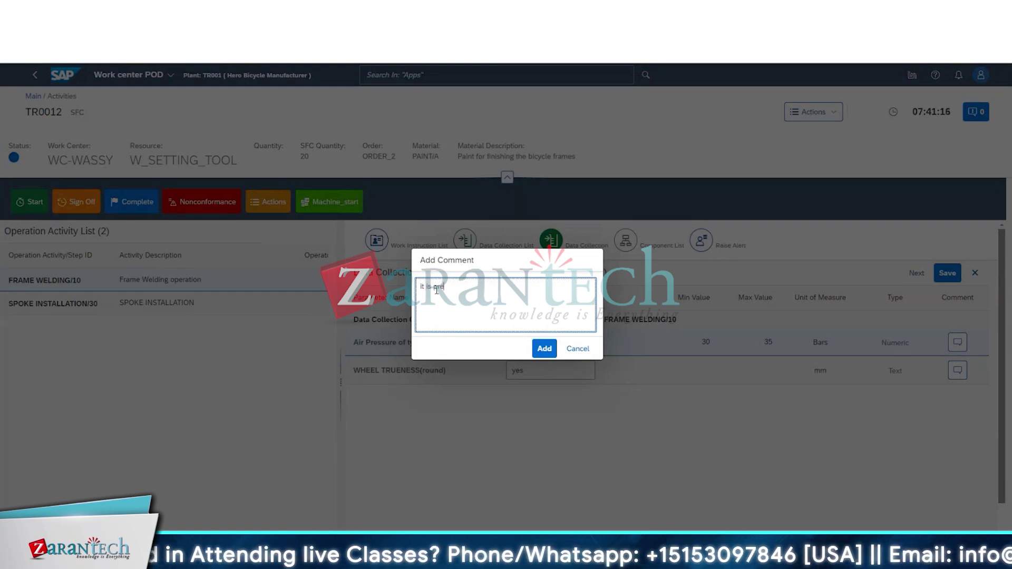
text(fect.)
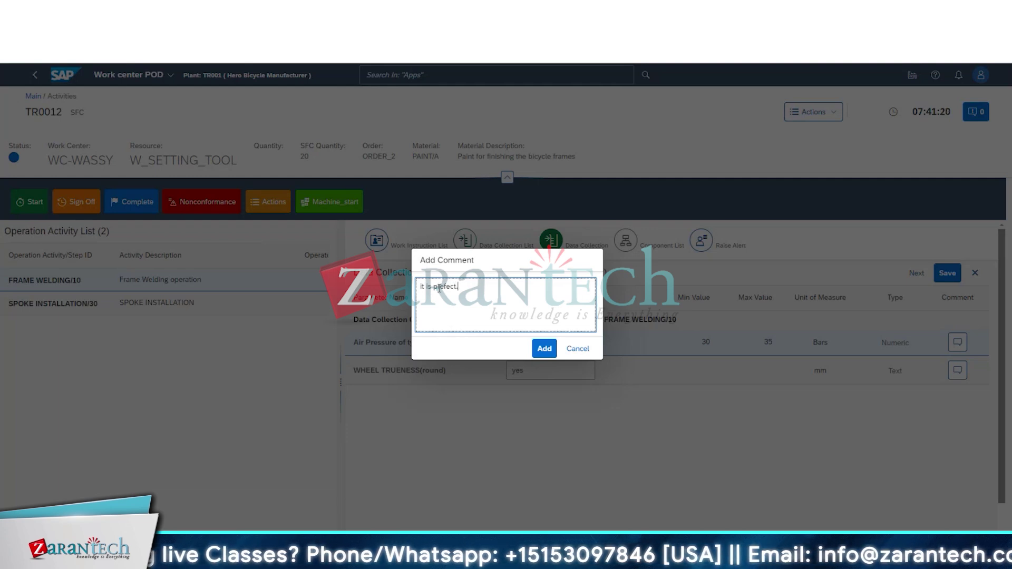
click(543, 349)
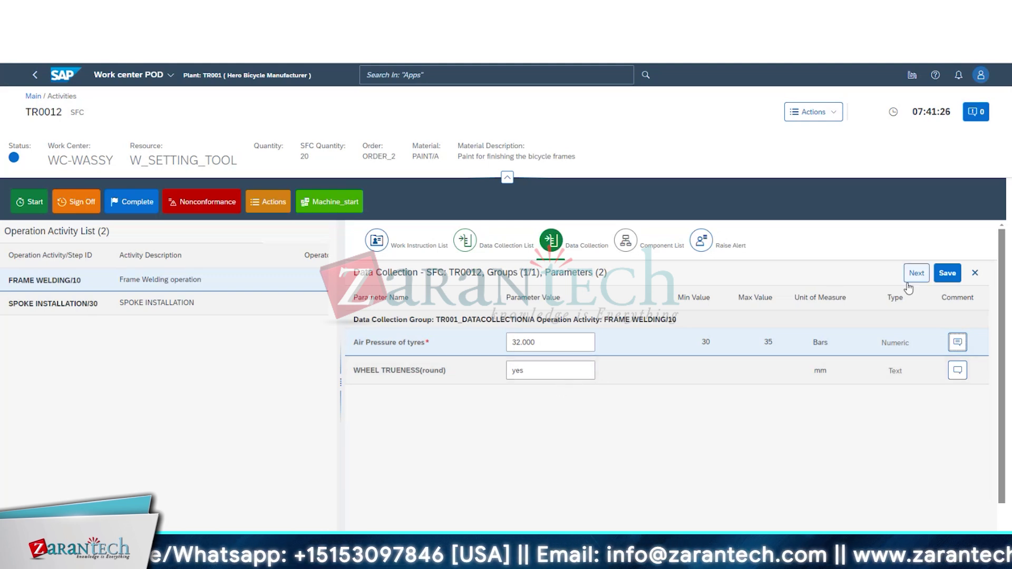
click(944, 275)
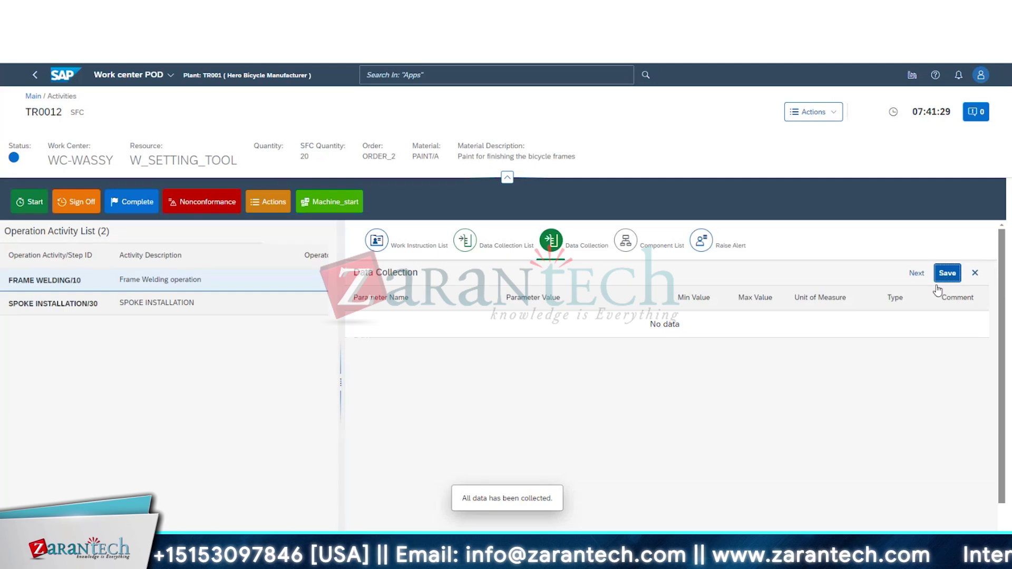
drag(461, 498, 560, 502)
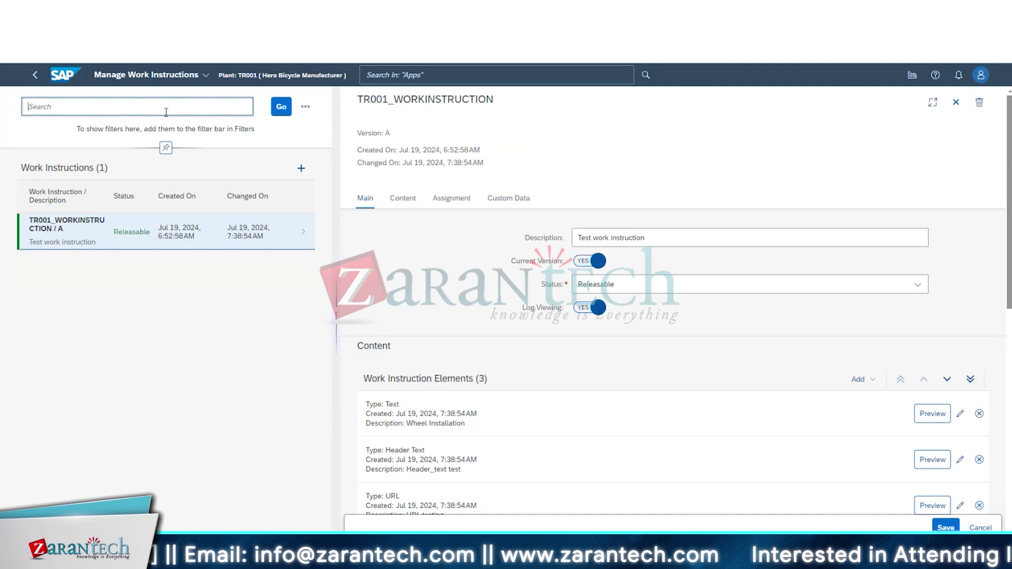
Step: Switch to Manage Work Instructions, find the data apps through the app search and open Manage Data Collection
text(data)
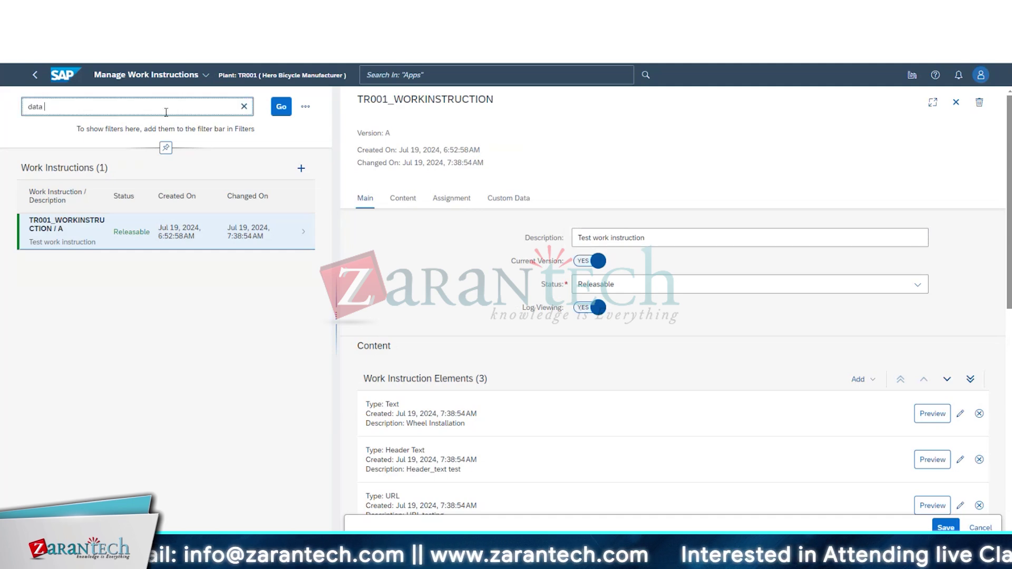
key(Return)
click(482, 77)
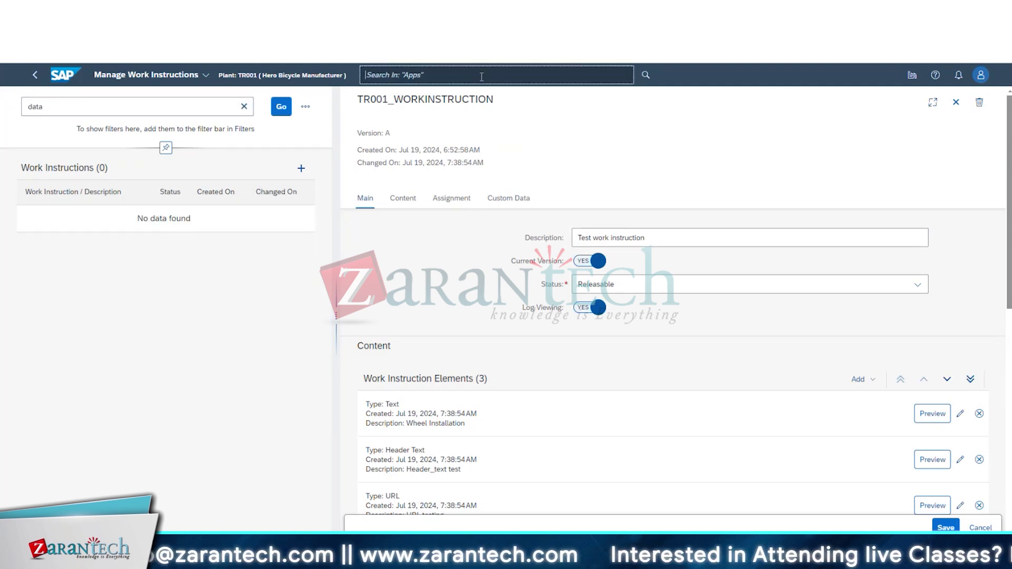
text(data)
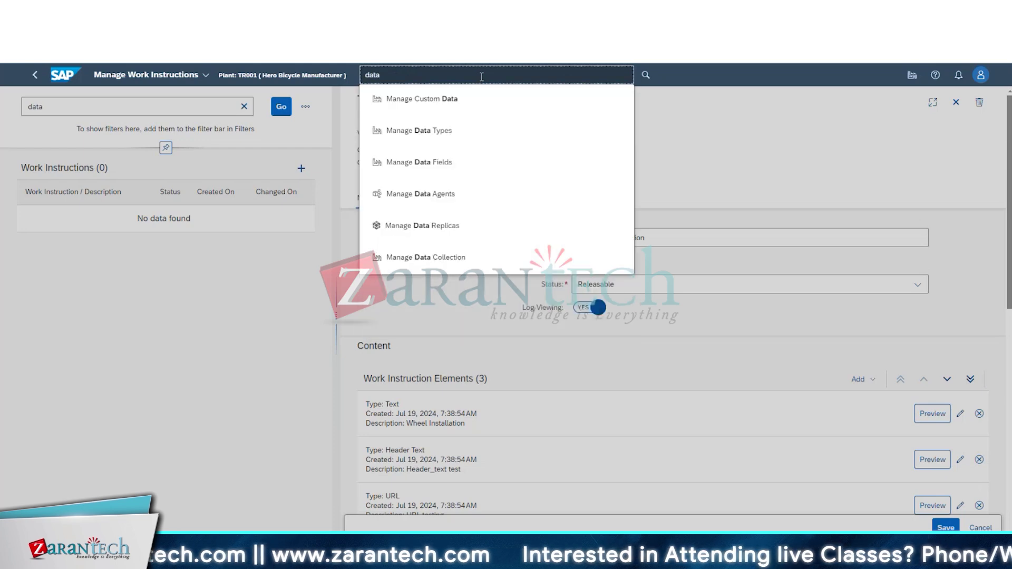
click(445, 258)
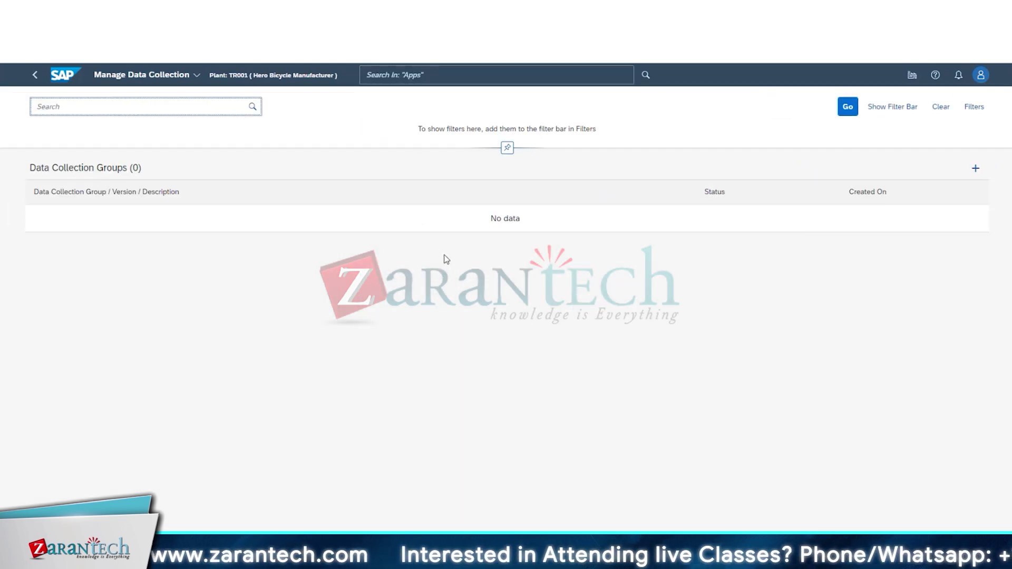
click(303, 221)
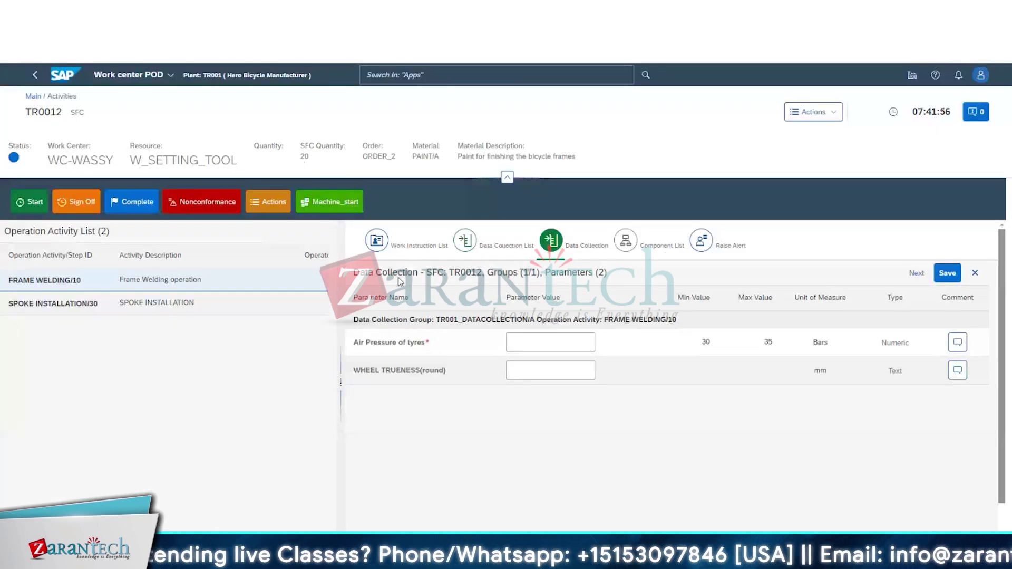
Step: In the Work center POD, close the data entry, reopen collection for TR001_DATACOLLECTION/A and return to the Data Collection List without entering values
click(974, 275)
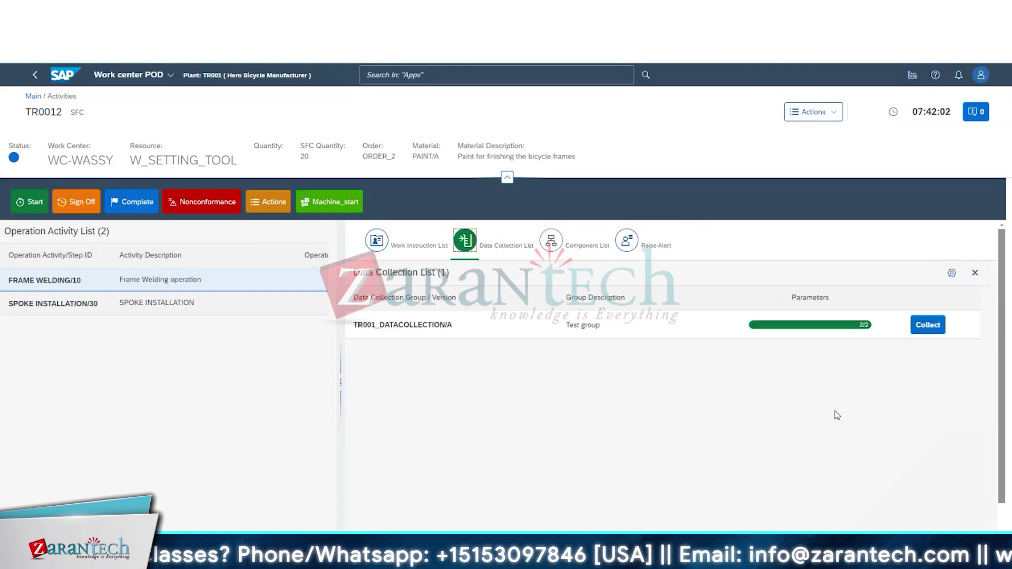
click(918, 328)
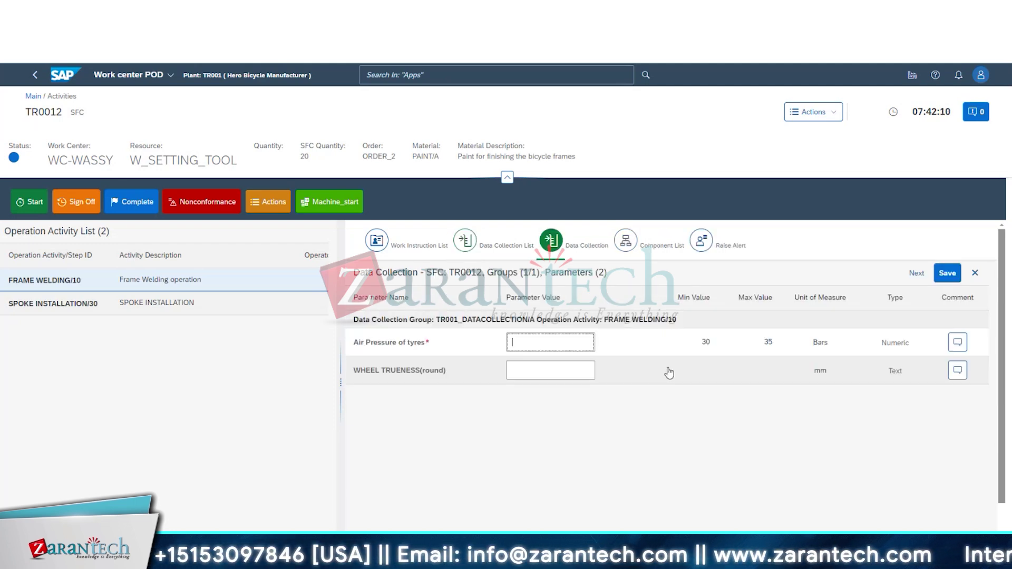
click(498, 258)
click(574, 252)
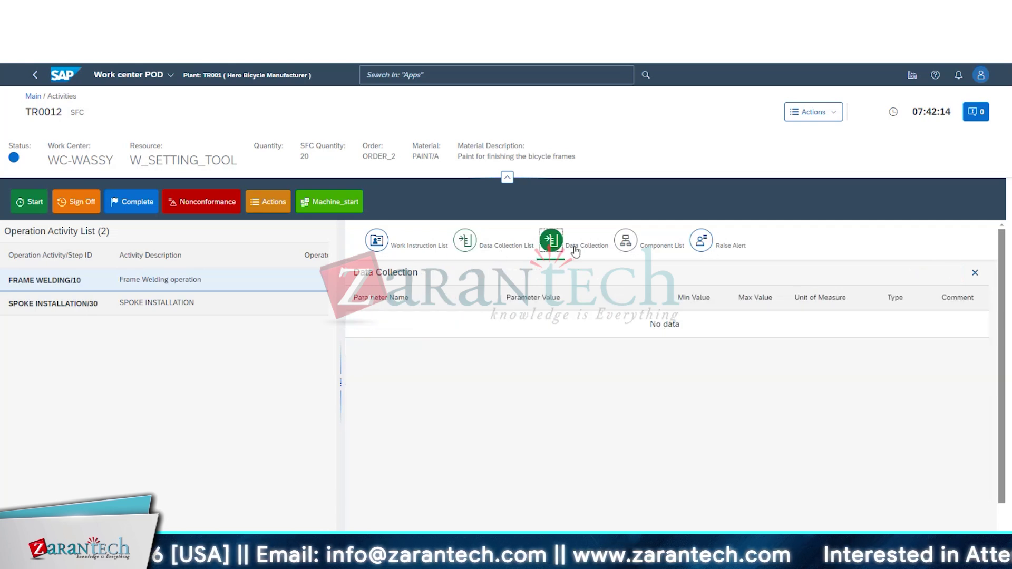
click(519, 257)
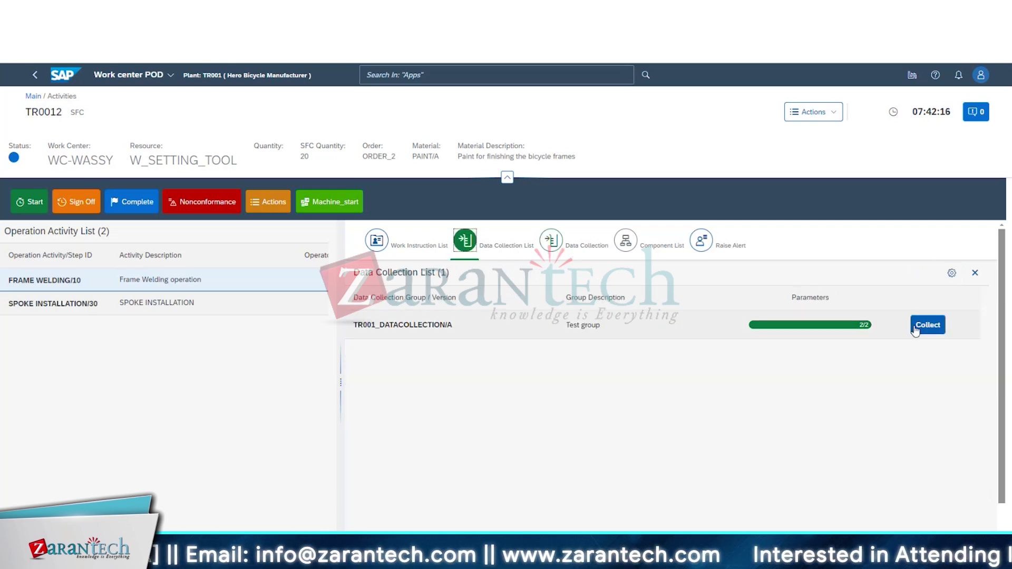
Step: Inspect the collected parameter values of TR001_DATACOLLECTION/A for SFC TR0012
click(864, 327)
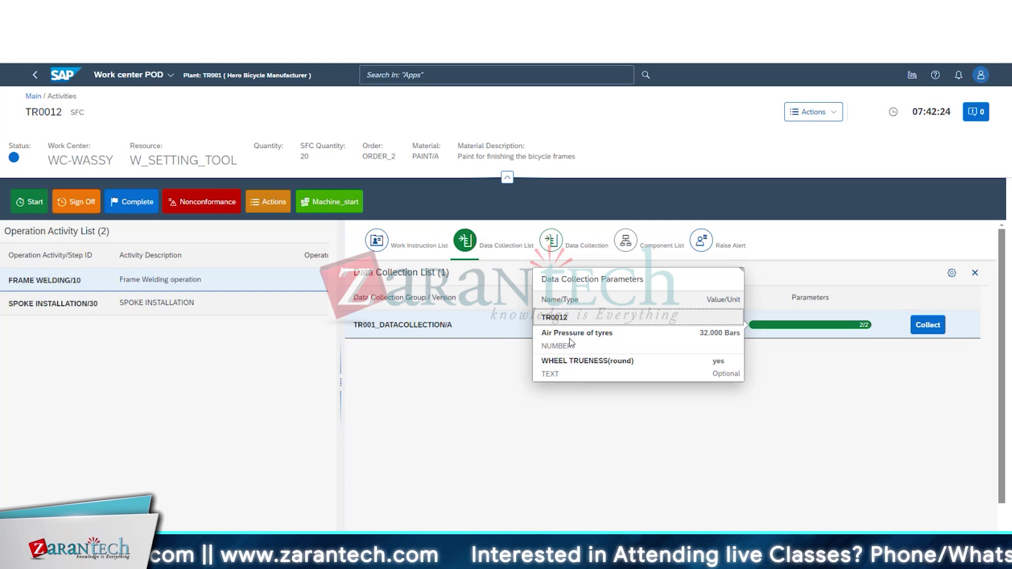
drag(697, 340, 731, 362)
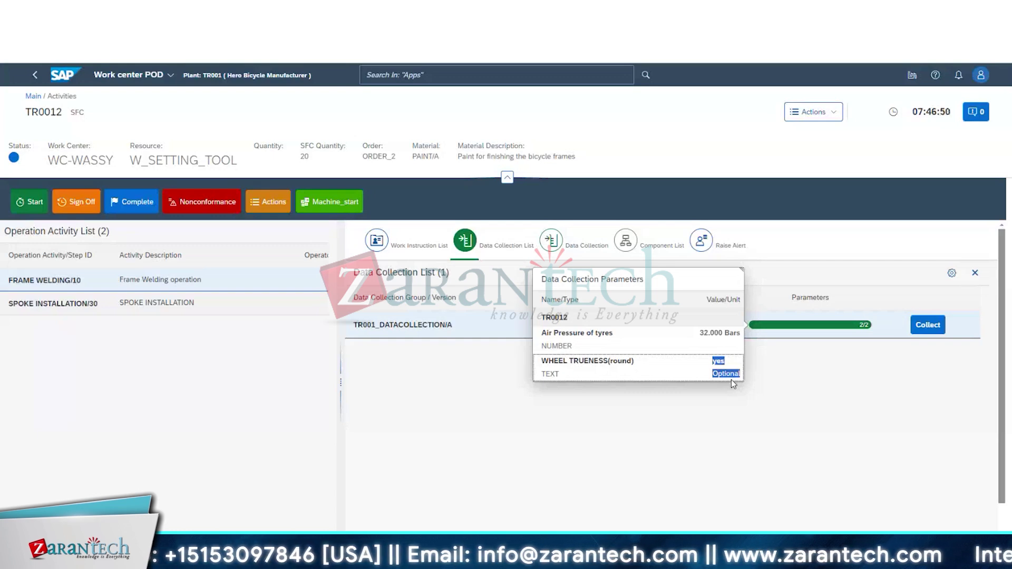
click(916, 415)
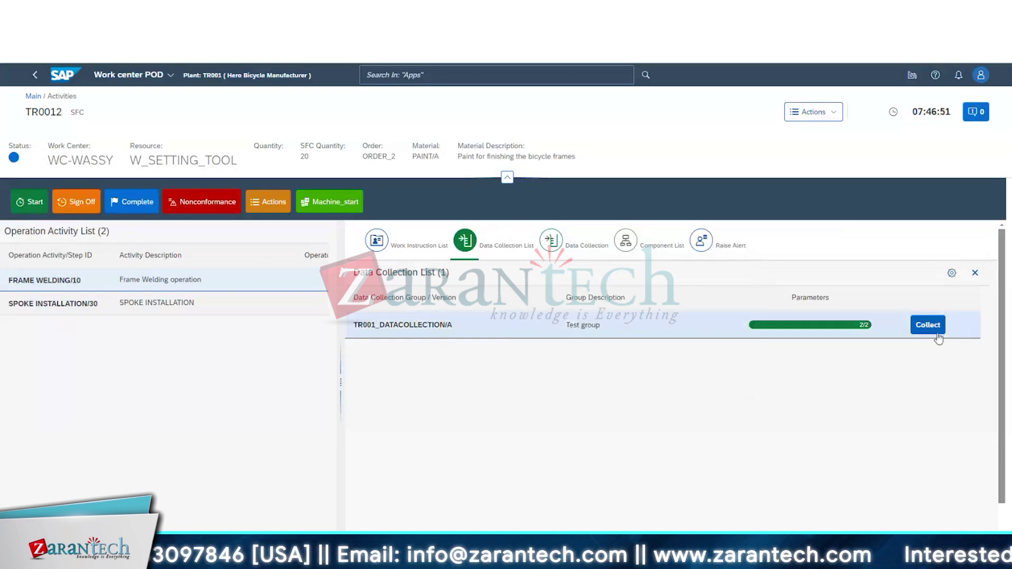
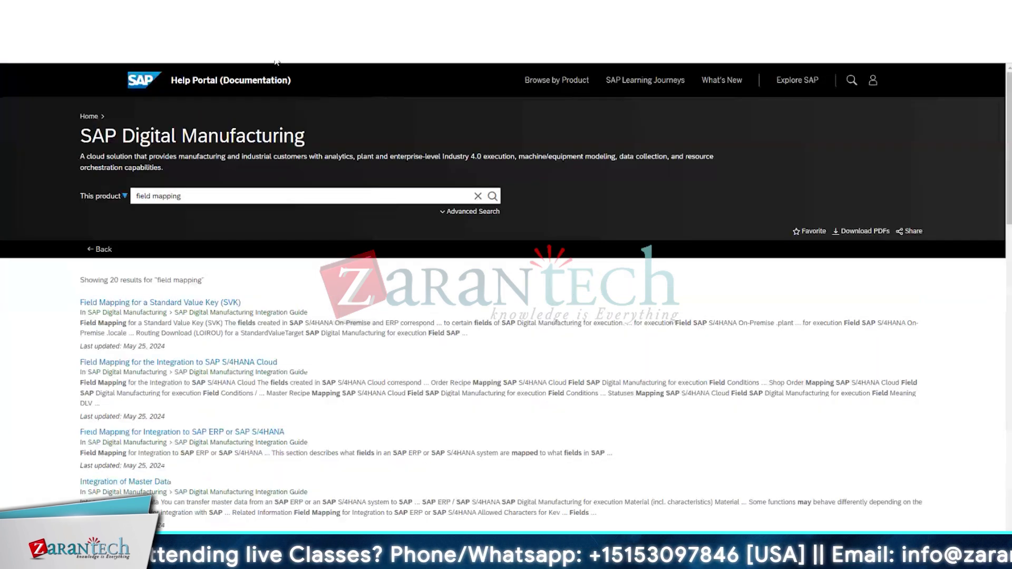
click(276, 61)
key(Escape)
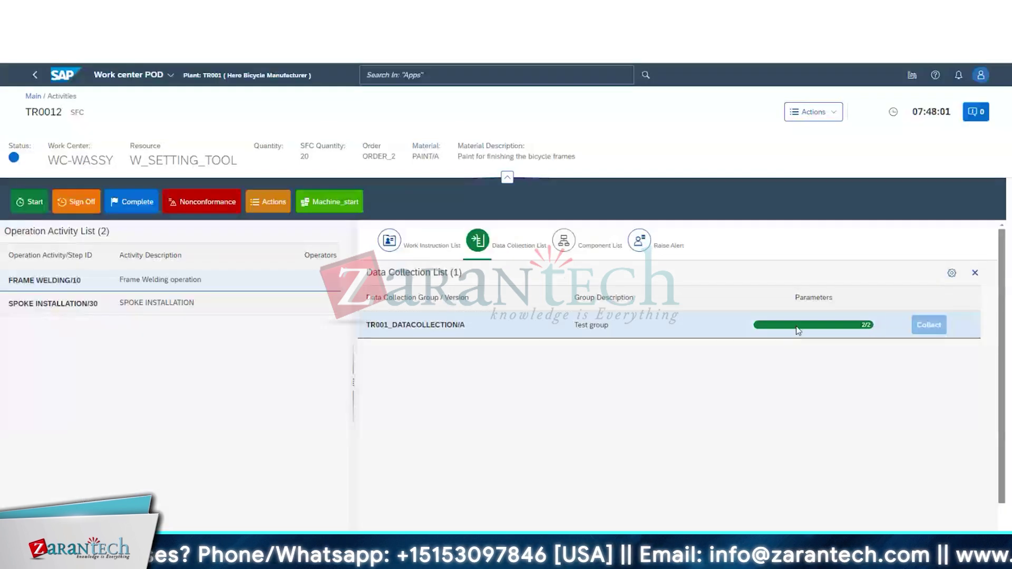
click(801, 325)
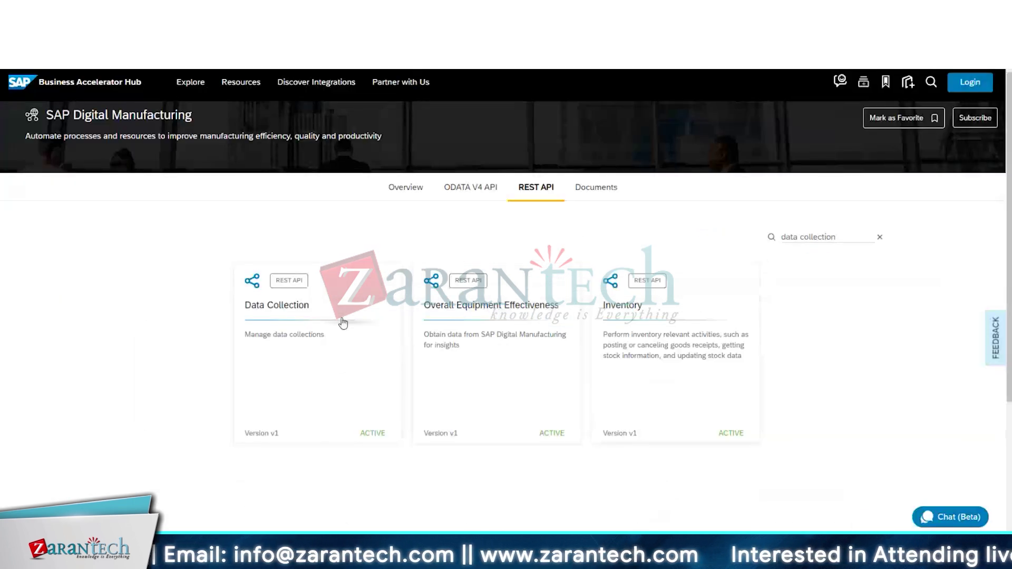
Step: In SAP Business Accelerator Hub, open the Data Collection REST API reference and examine the request model of PUT /groups
click(339, 321)
click(208, 301)
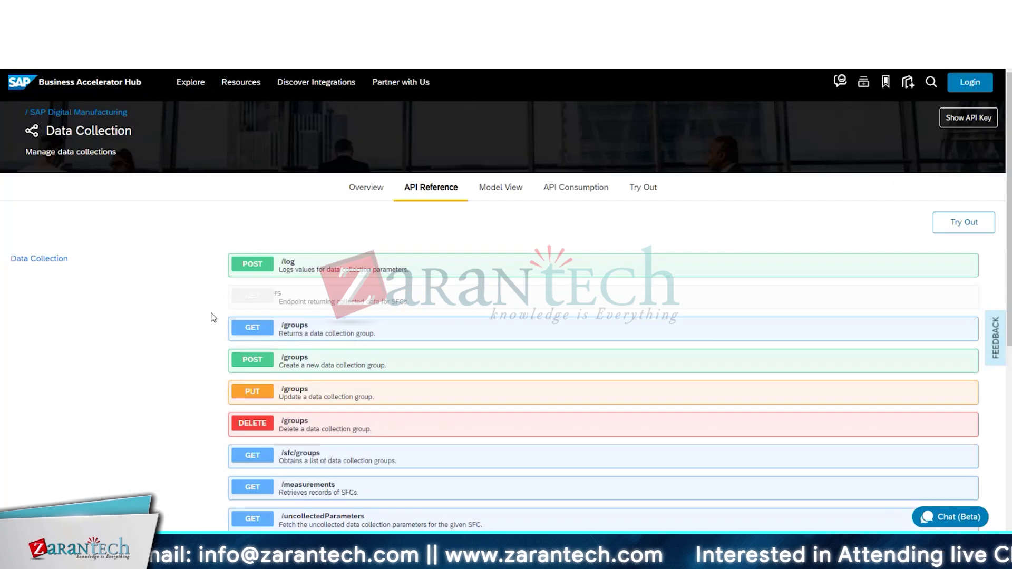
click(283, 403)
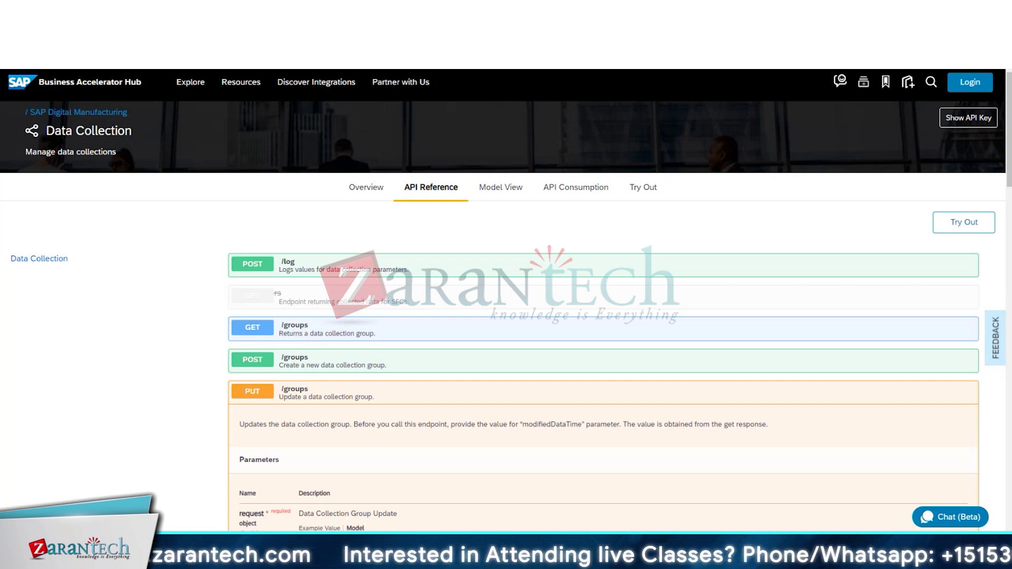
scroll(380, 451, down, 2)
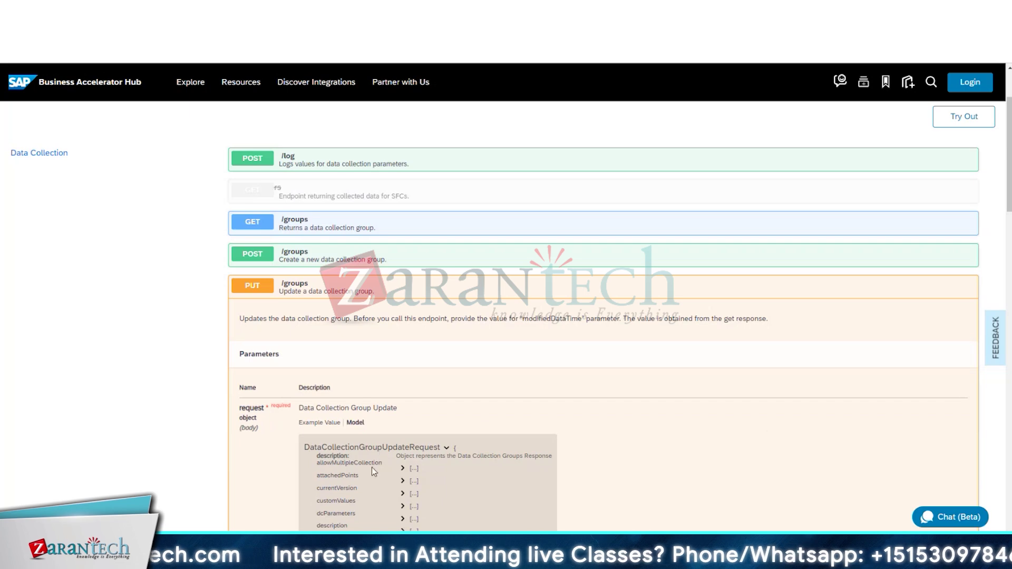
scroll(399, 437, down, 2)
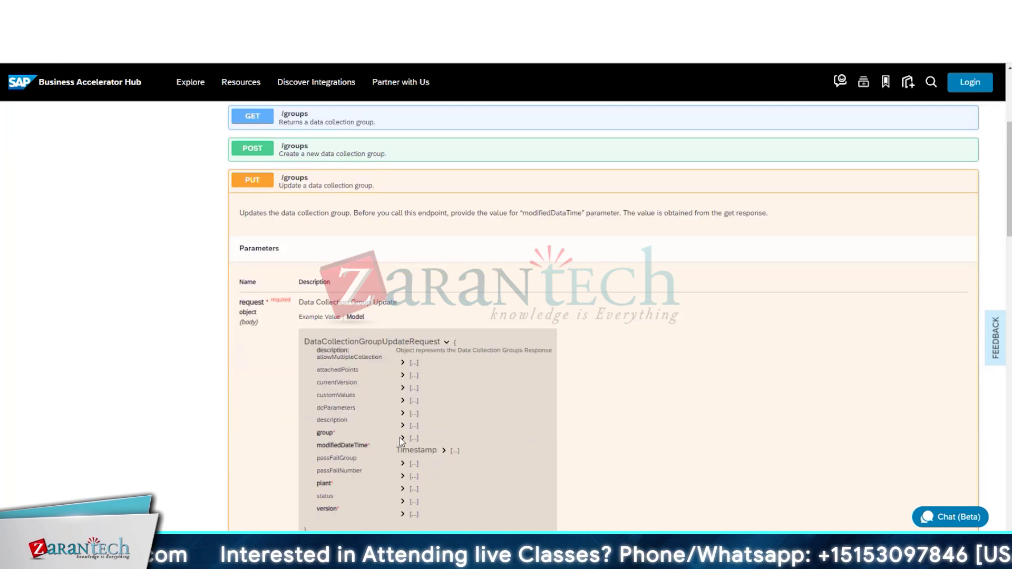
click(341, 194)
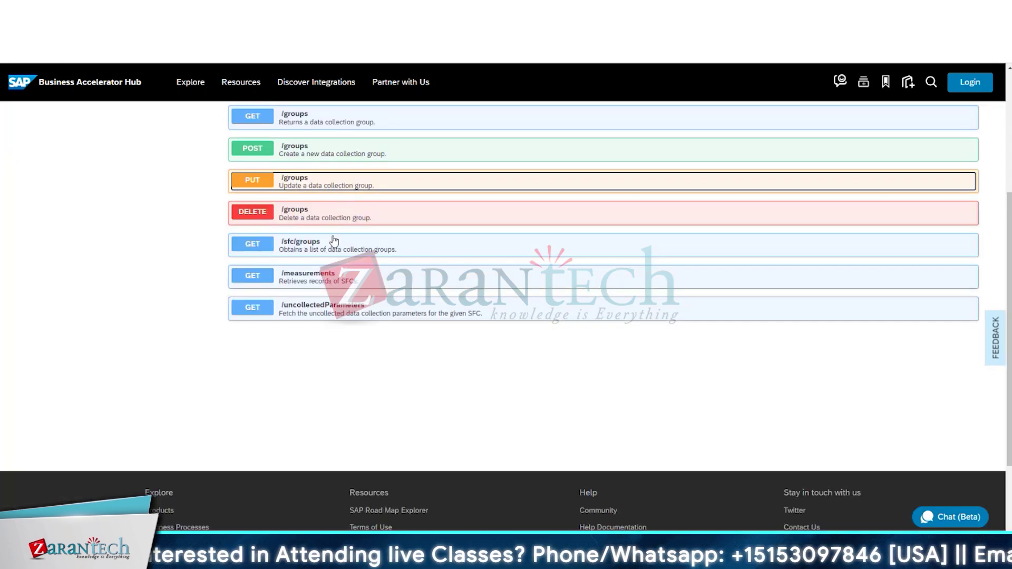
Step: Examine the description and request parameters of POST /log in the Data Collection API reference, then collapse it
scroll(325, 338, up, 4)
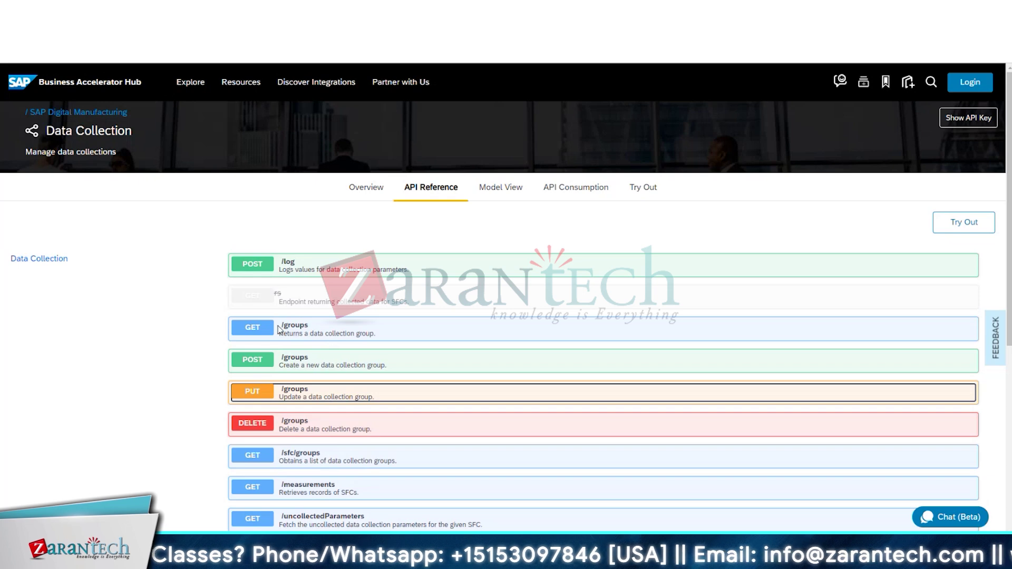
click(303, 267)
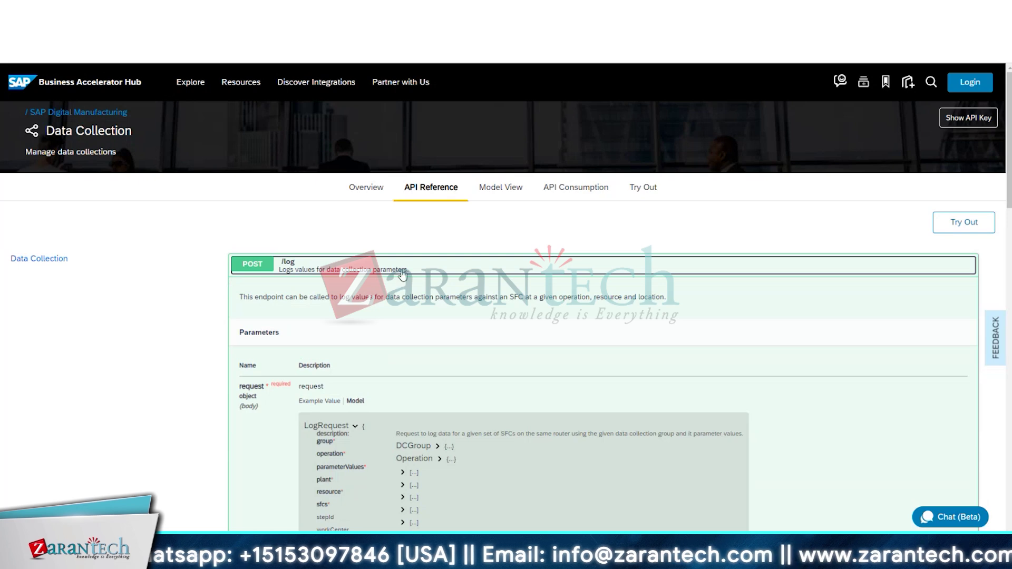
click(377, 272)
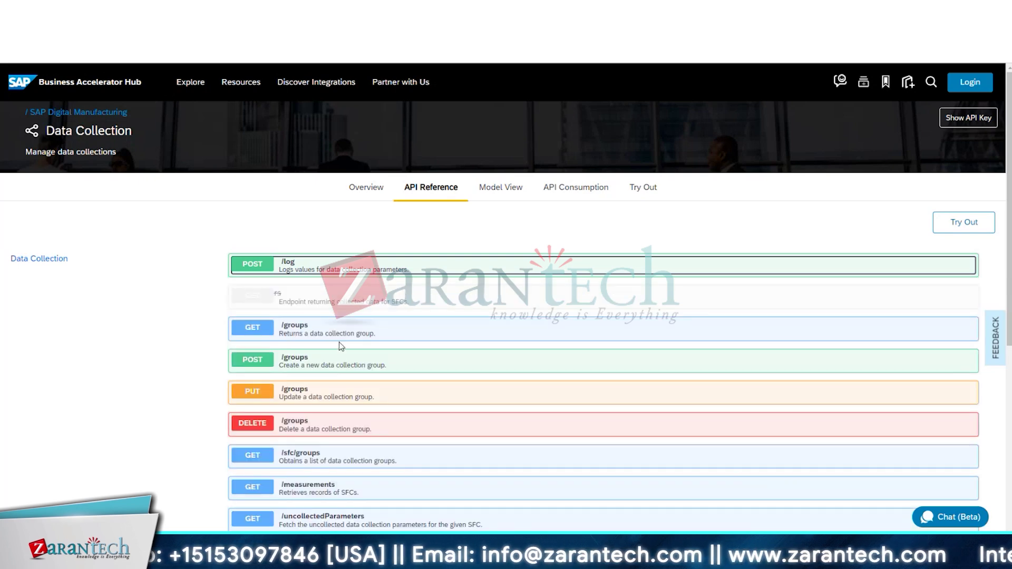
Step: Review the PUT /groups request model again, collapse it and look over the list of Data Collection endpoints
scroll(335, 371, down, 1)
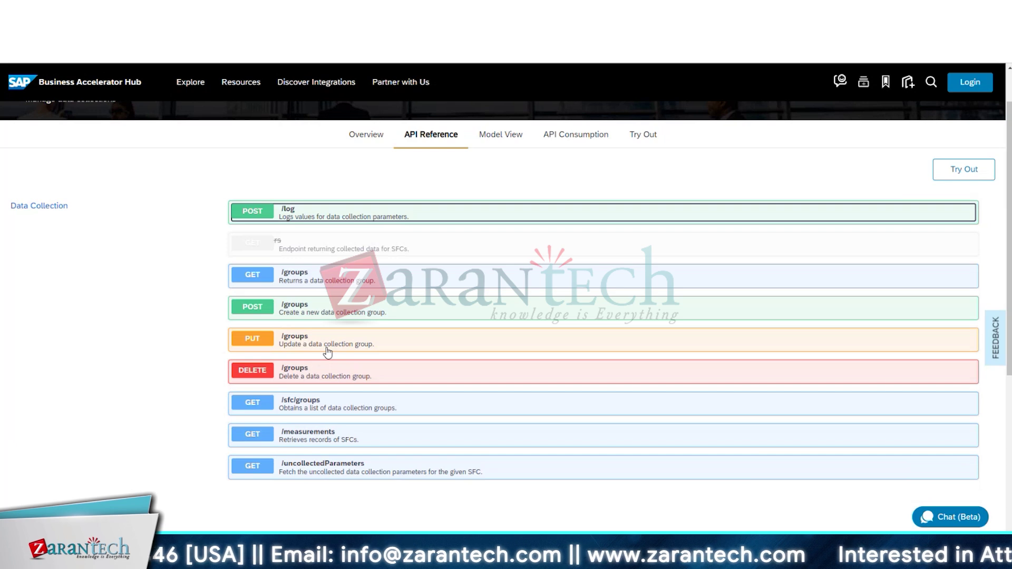
click(327, 352)
scroll(417, 428, down, 4)
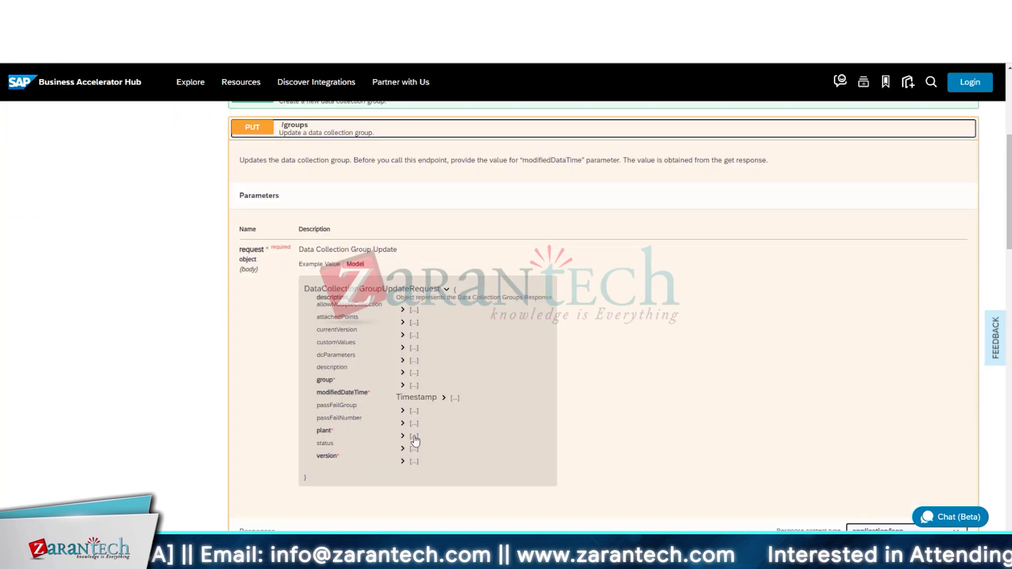
scroll(415, 422, up, 5)
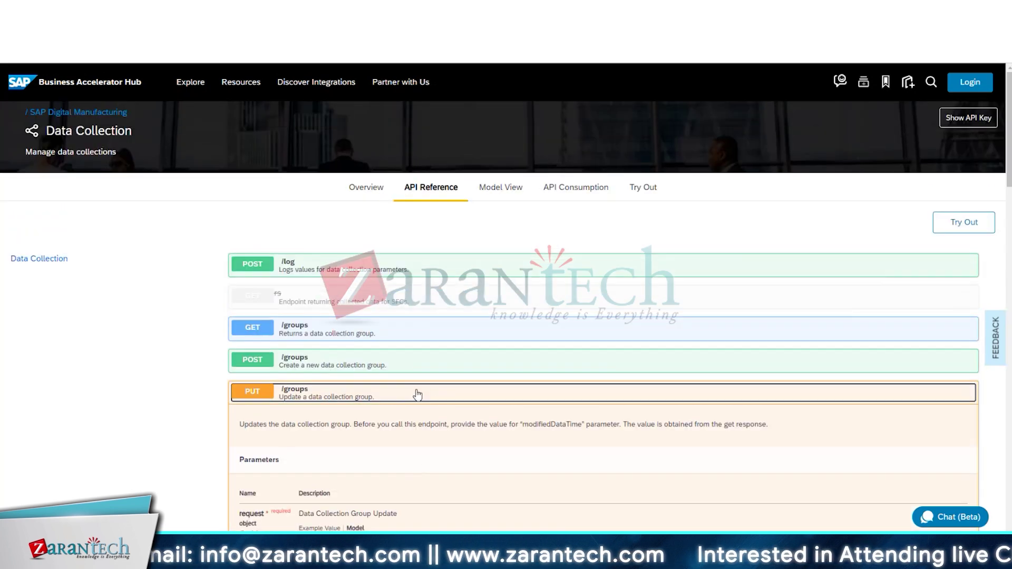
click(378, 396)
scroll(315, 438, down, 1)
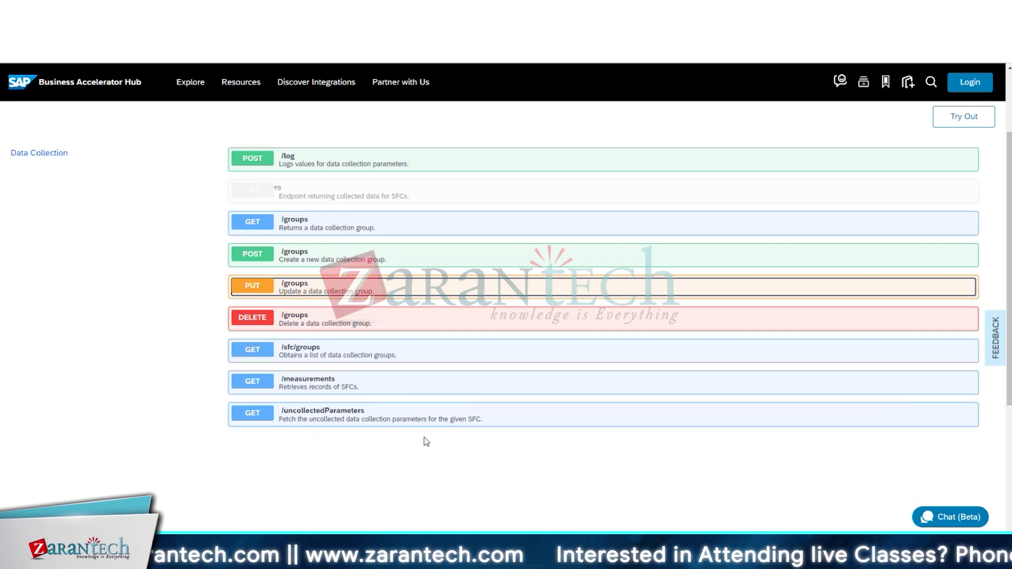
scroll(426, 442, up, 2)
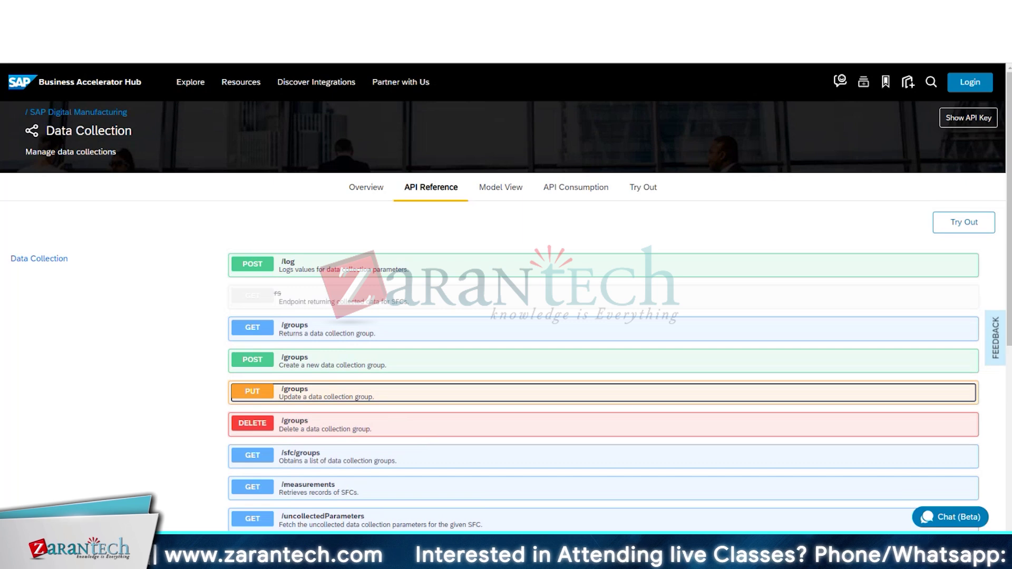
Step: Switch to the Work center POD, dismiss the collected parameter details, and view the work instruction and component lists for FRAME WELDING/10
click(812, 52)
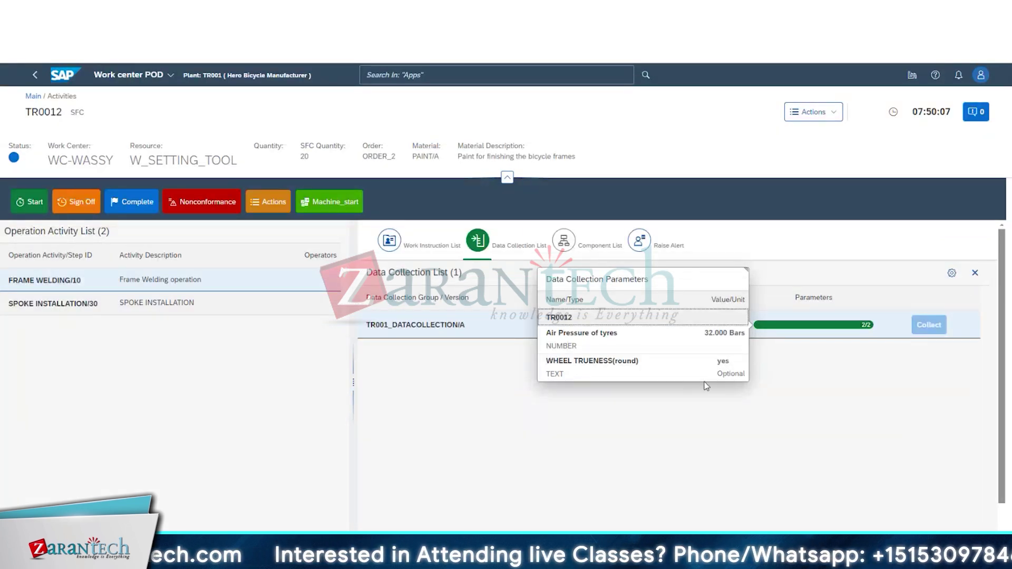
click(784, 445)
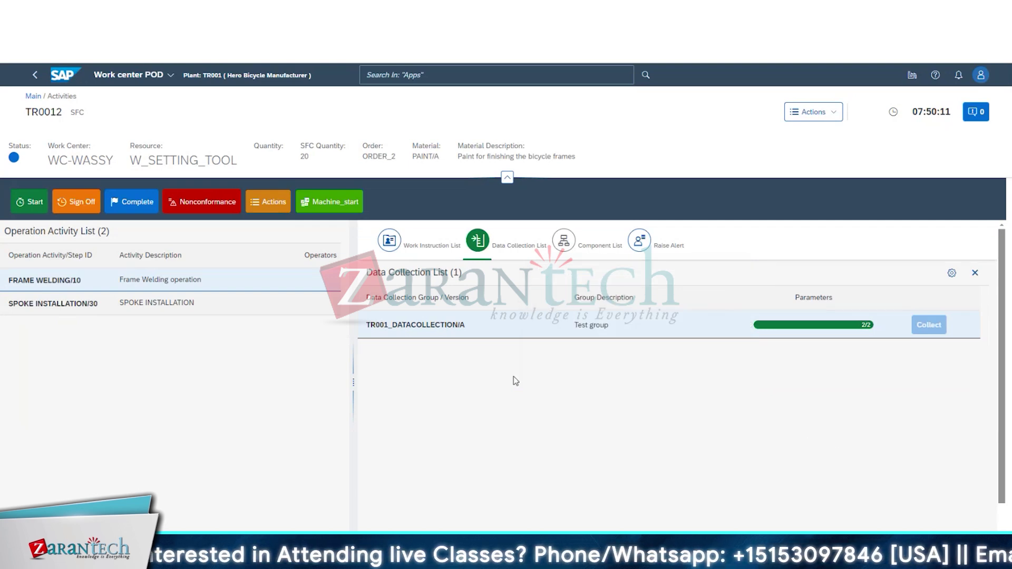
click(392, 252)
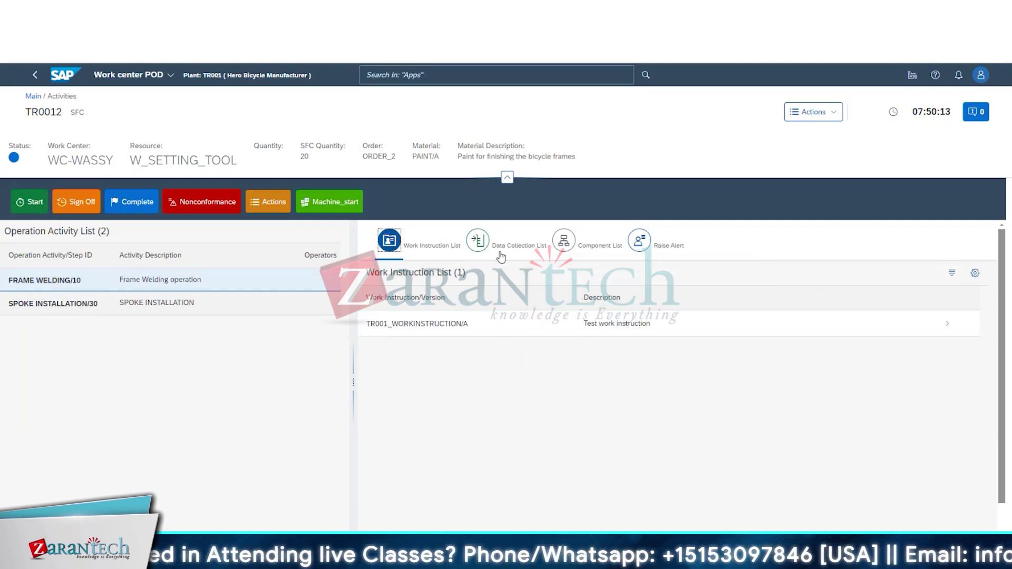
click(595, 252)
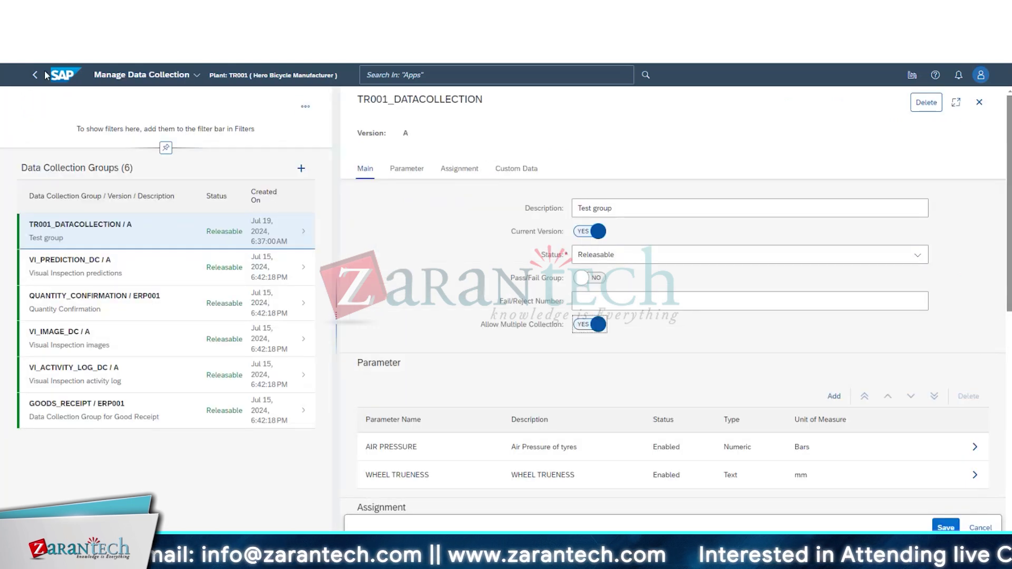
Step: Search the apps for "floor", open Manage Floor Stocks, and start creating a new inventory
click(56, 76)
click(400, 79)
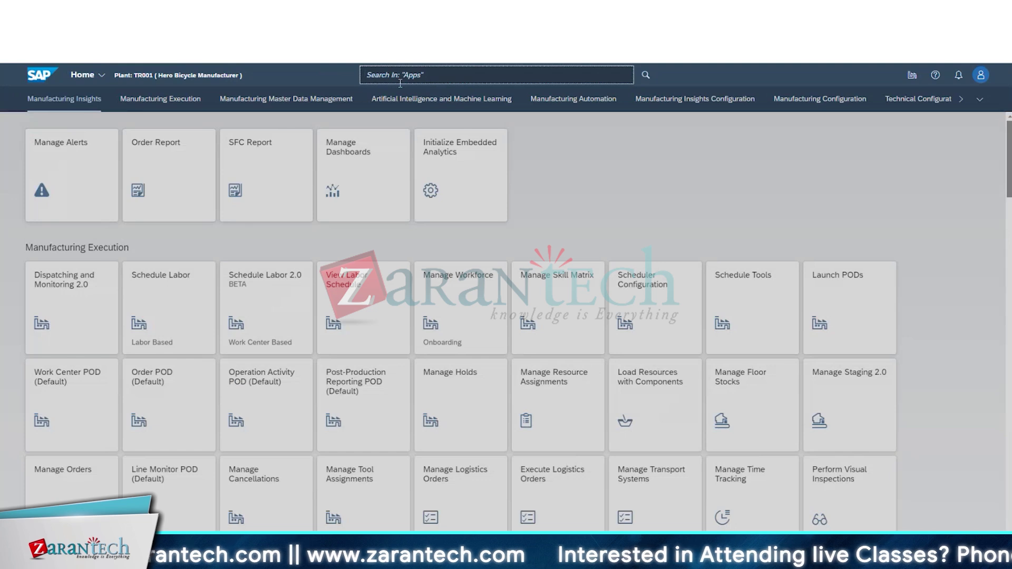
text(floor)
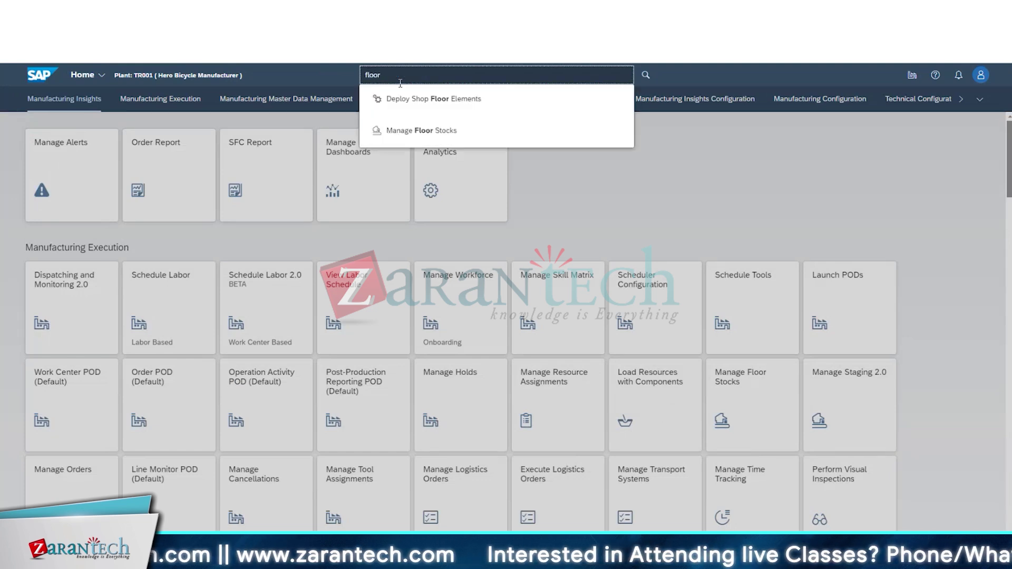
click(401, 125)
click(401, 126)
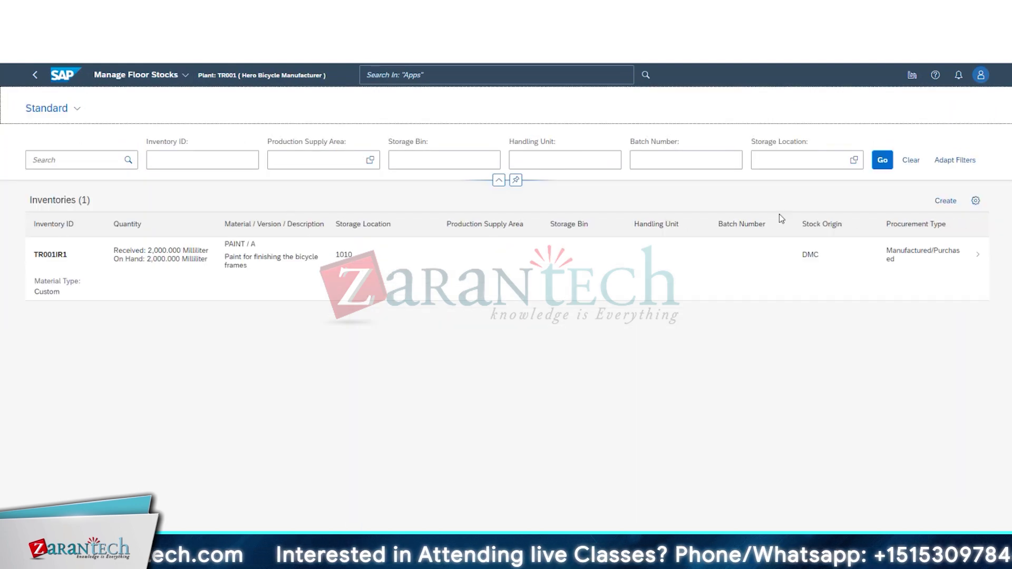
click(946, 200)
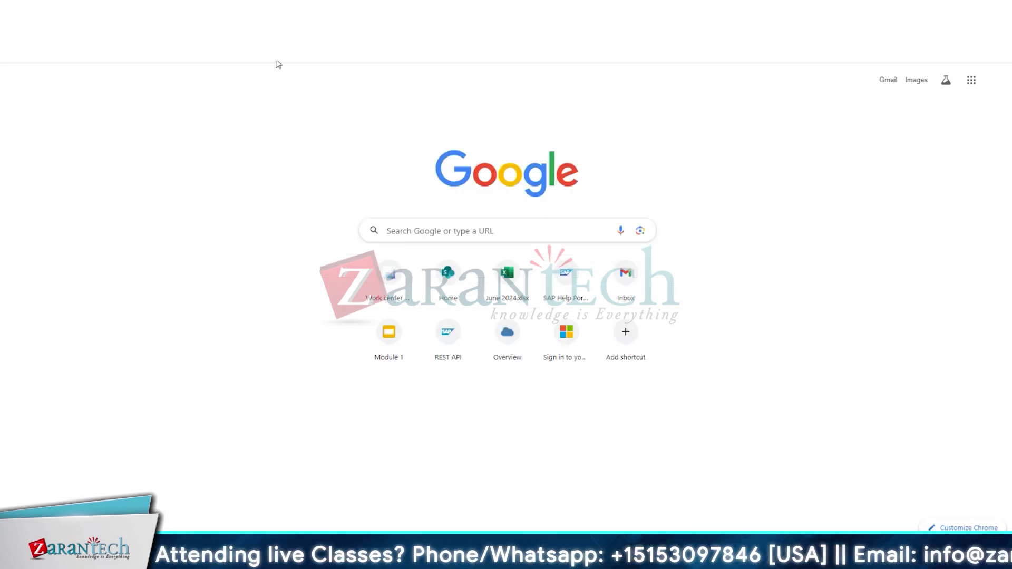
Step: Open SAP DMC in a new browser tab, search the apps for "material", and open Manage Materials
click(278, 62)
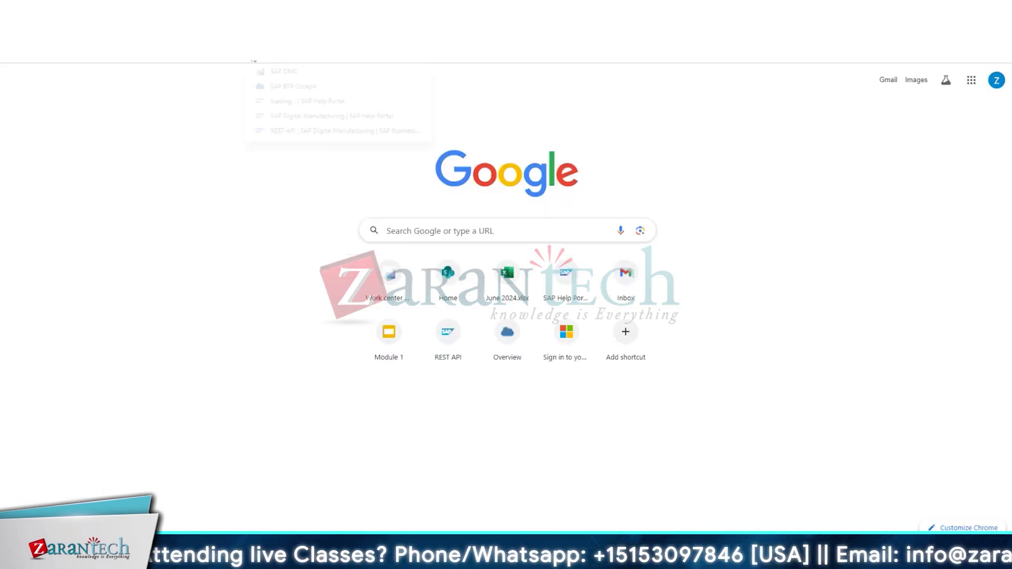
click(314, 75)
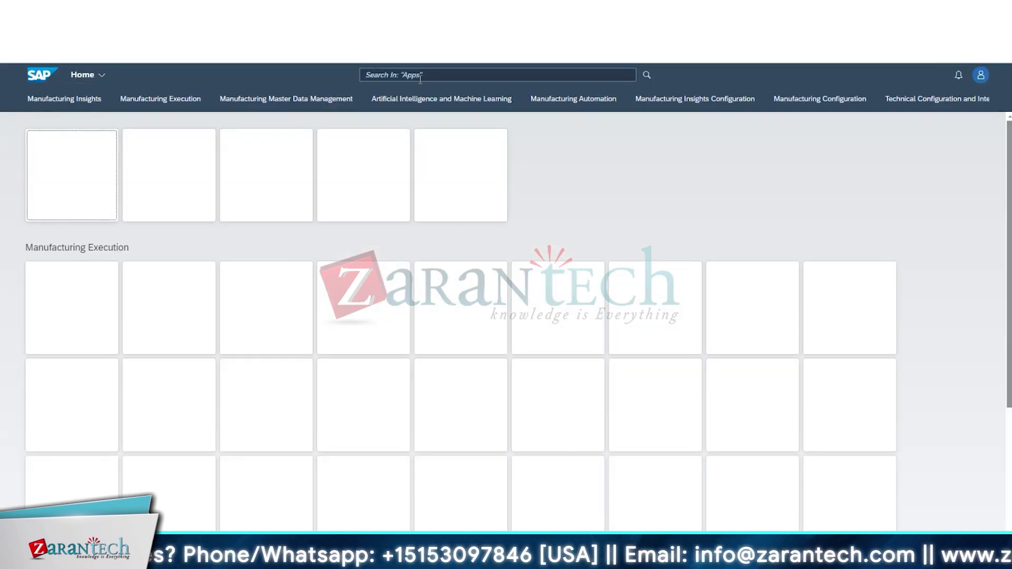
click(420, 76)
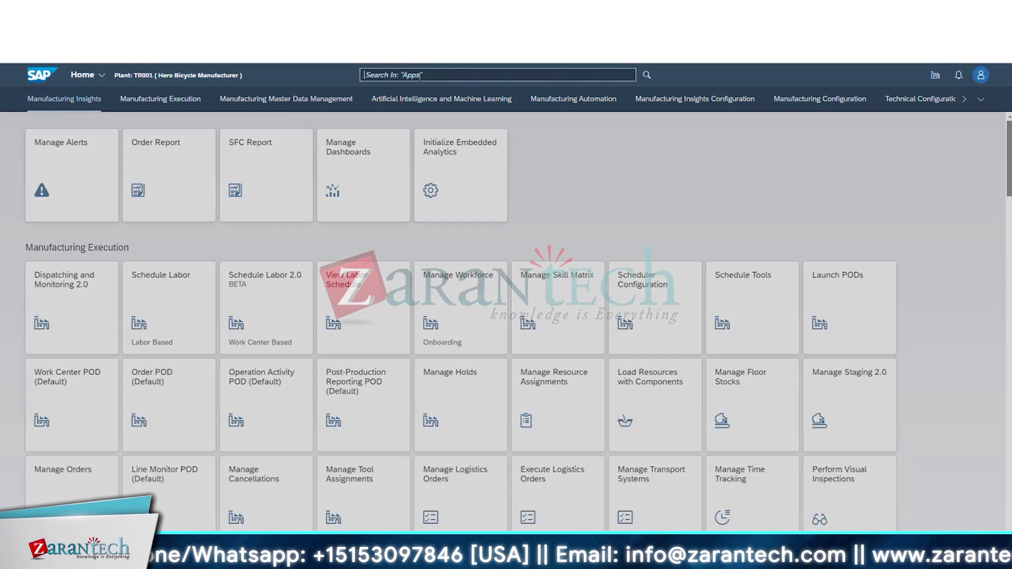
text(material)
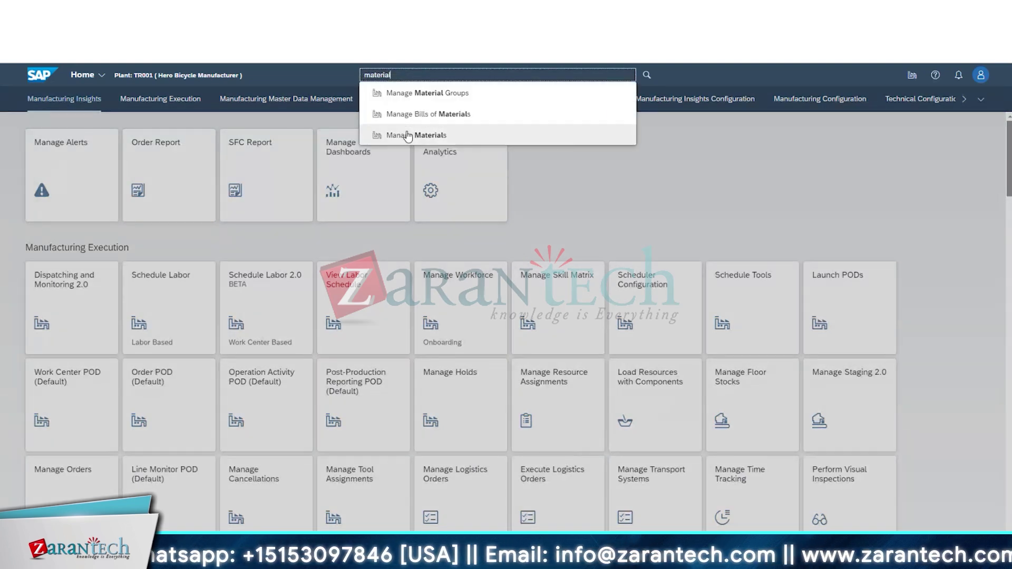
click(409, 136)
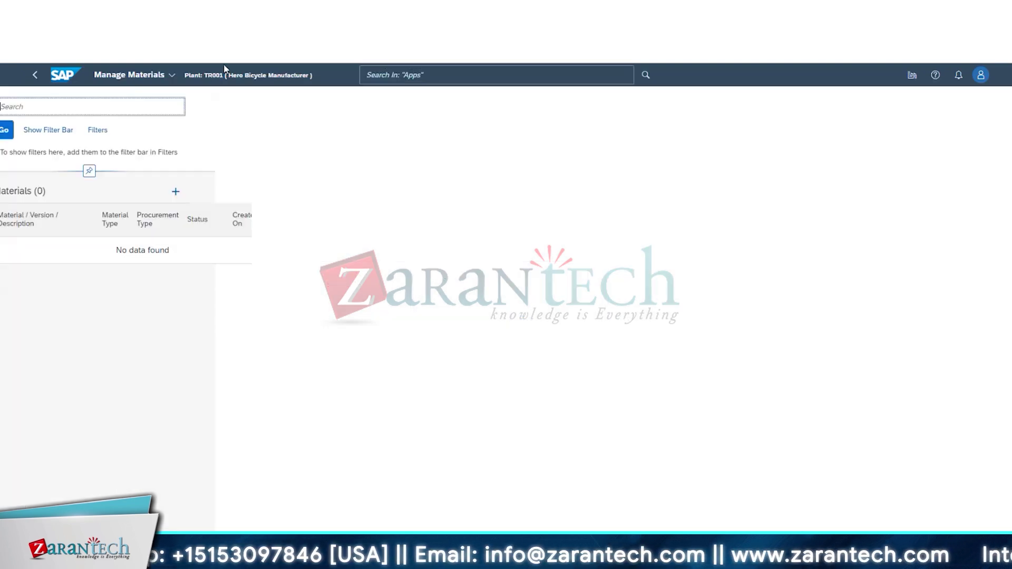
Step: Set the WELDING RODS material's procurement type to Manufactured/Purchased and save the material
click(383, 289)
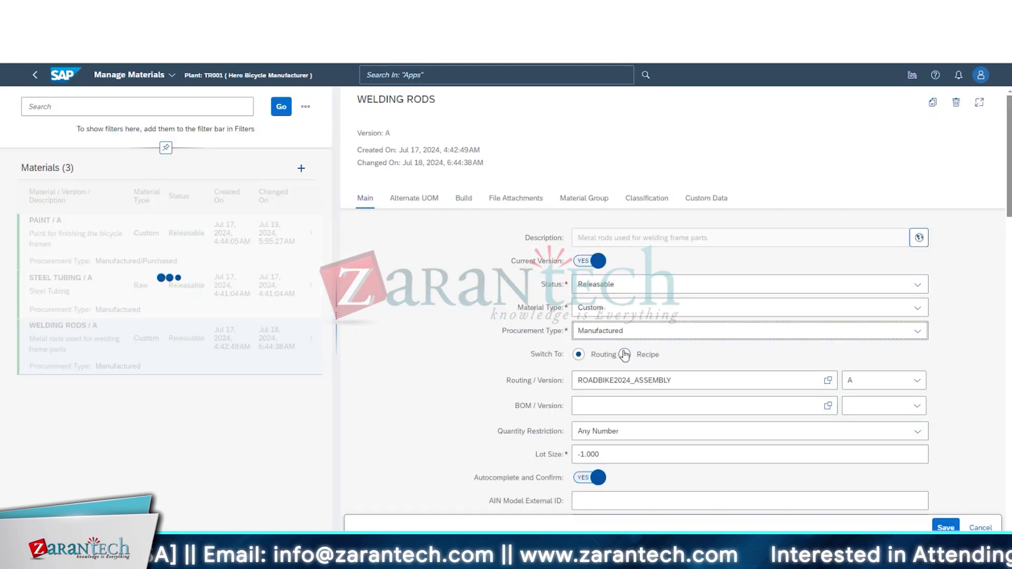
click(628, 331)
click(654, 389)
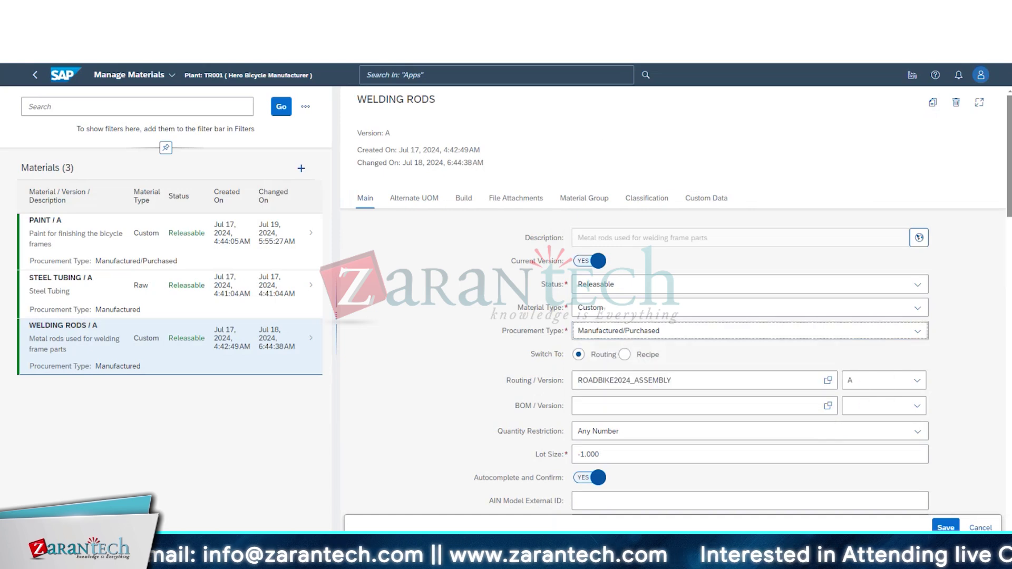
click(109, 325)
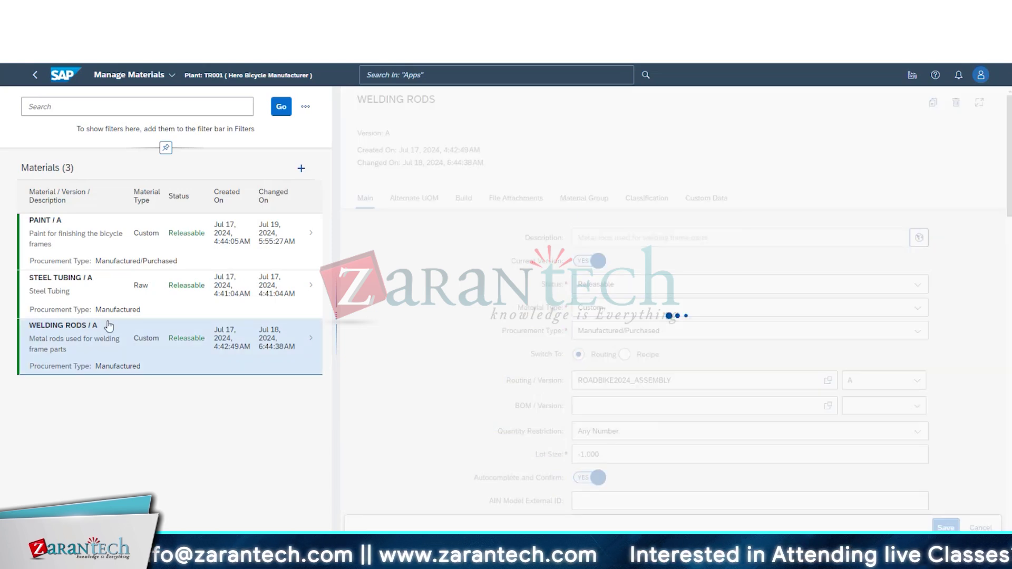
Step: Open the STEEL TUBING material and set its procurement type to Manufactured/Purchased
click(113, 297)
click(527, 328)
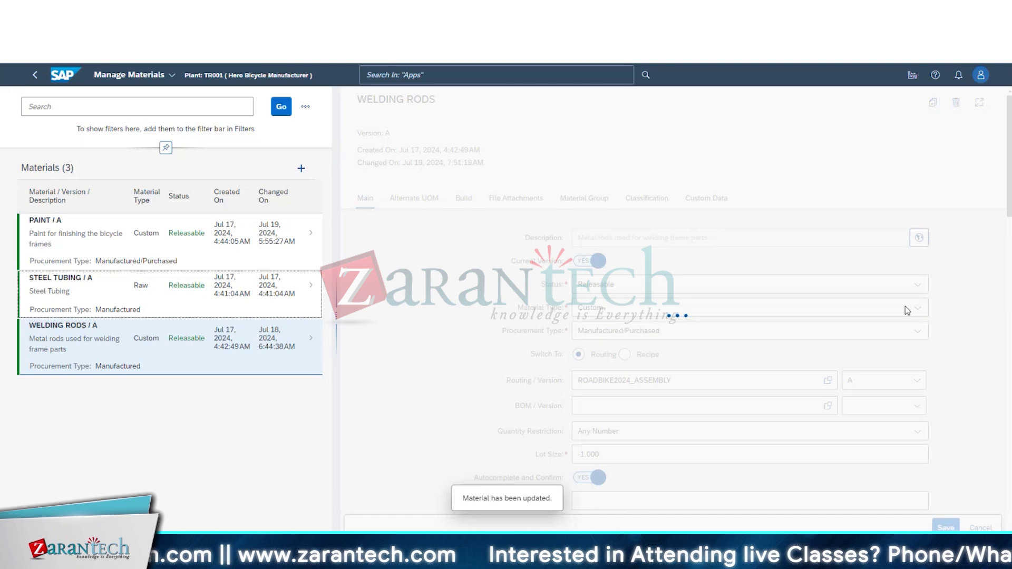
click(136, 298)
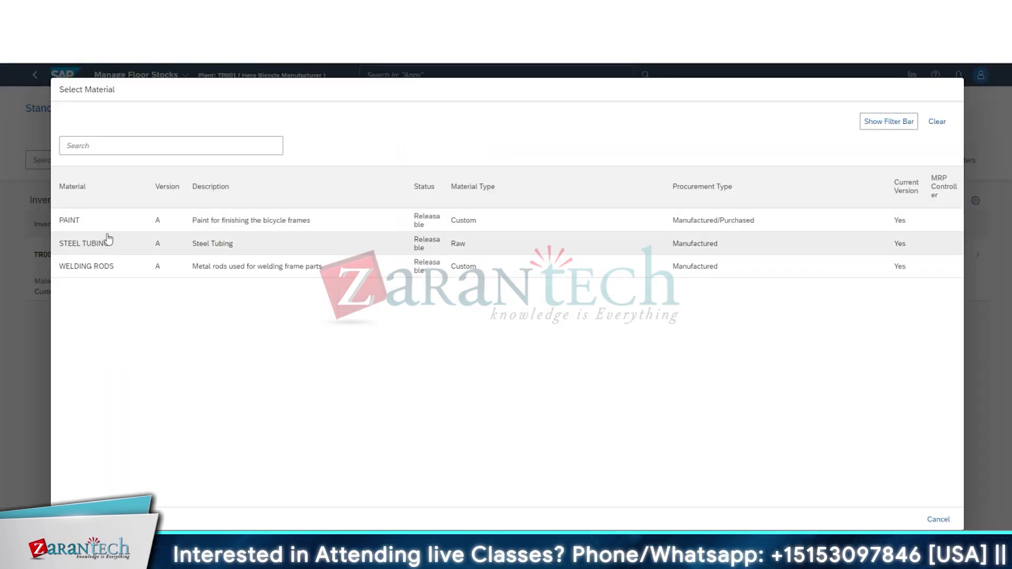
Step: Select STEEL TUBING as the new inventory's material and set the quantity to receive to 12000 meters
click(106, 242)
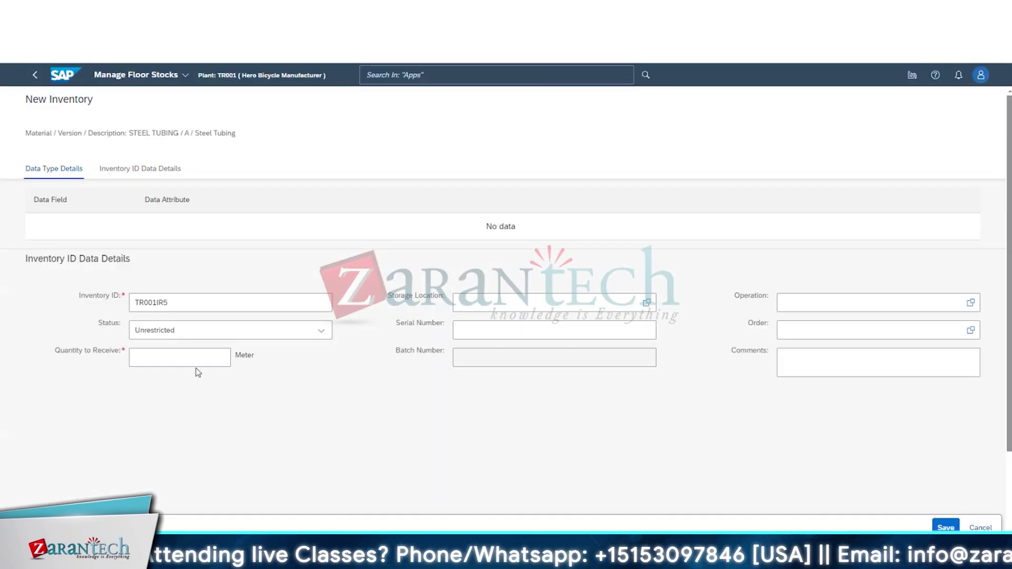
click(158, 355)
click(159, 350)
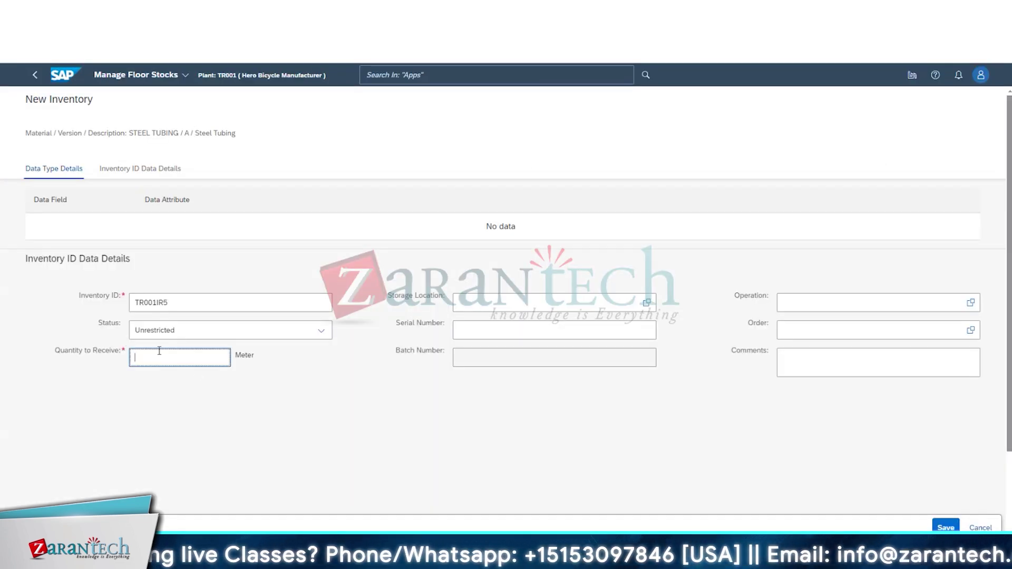
text(1)
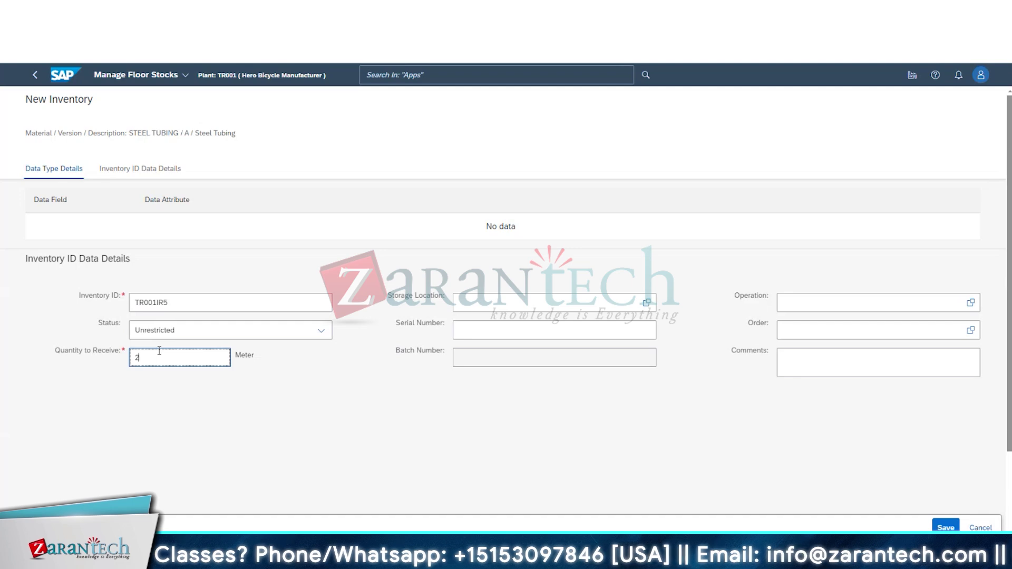
key(BackSpace)
text(12000)
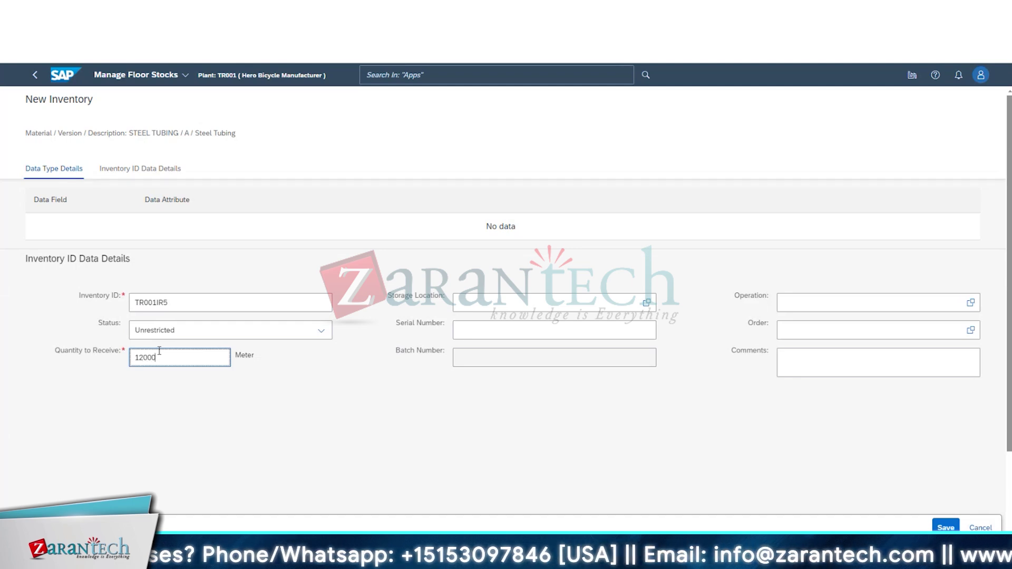
click(302, 397)
Step: Assign storage location 1010 to the steel tubing inventory, review its data sections, and save it
click(646, 302)
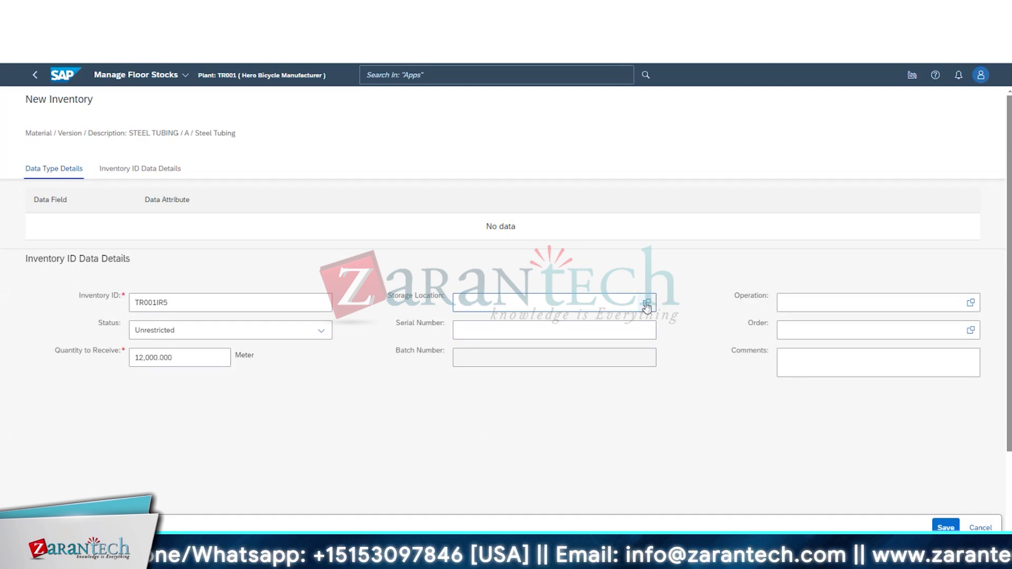
click(407, 245)
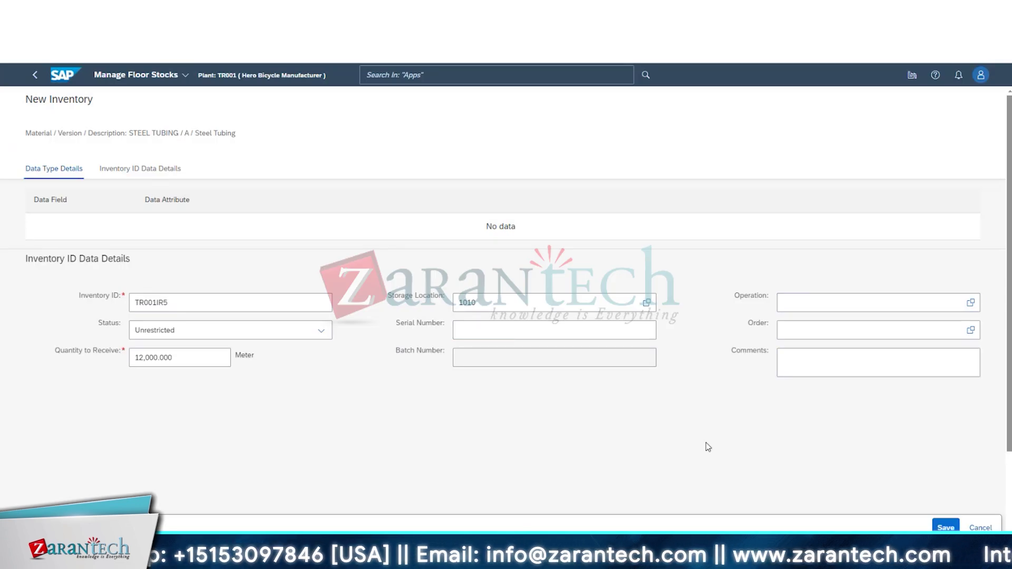
click(134, 168)
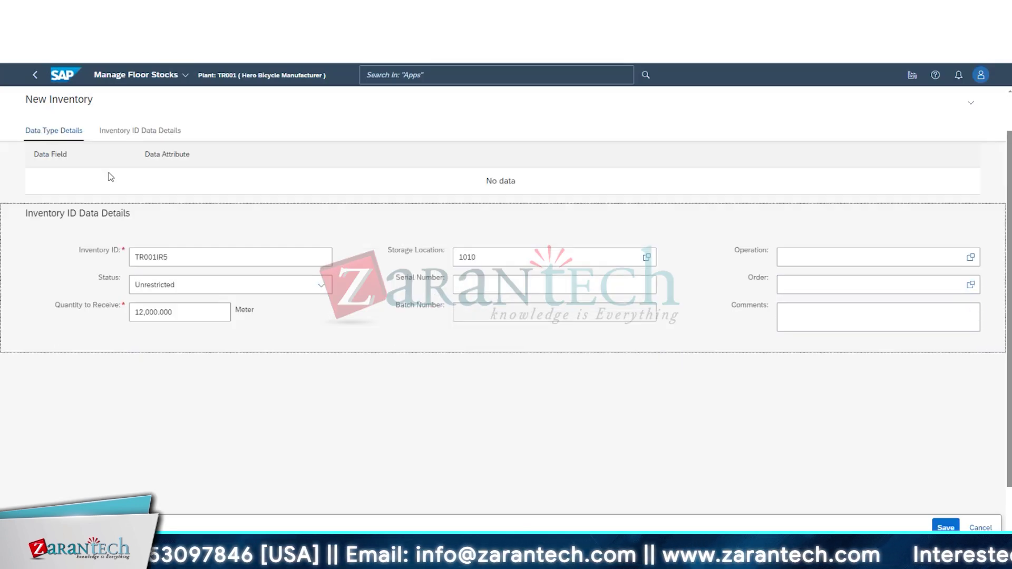
click(85, 130)
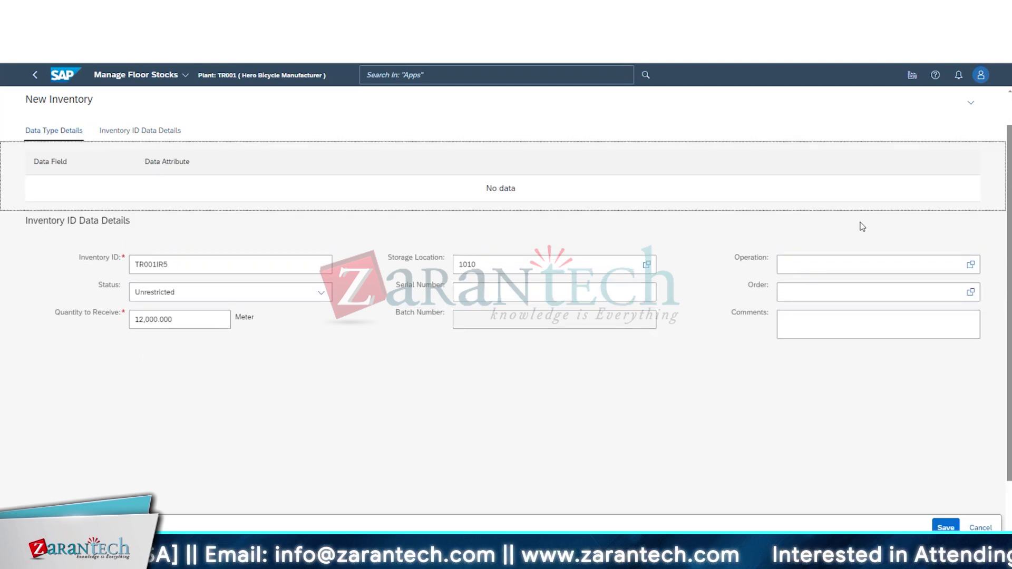
click(947, 527)
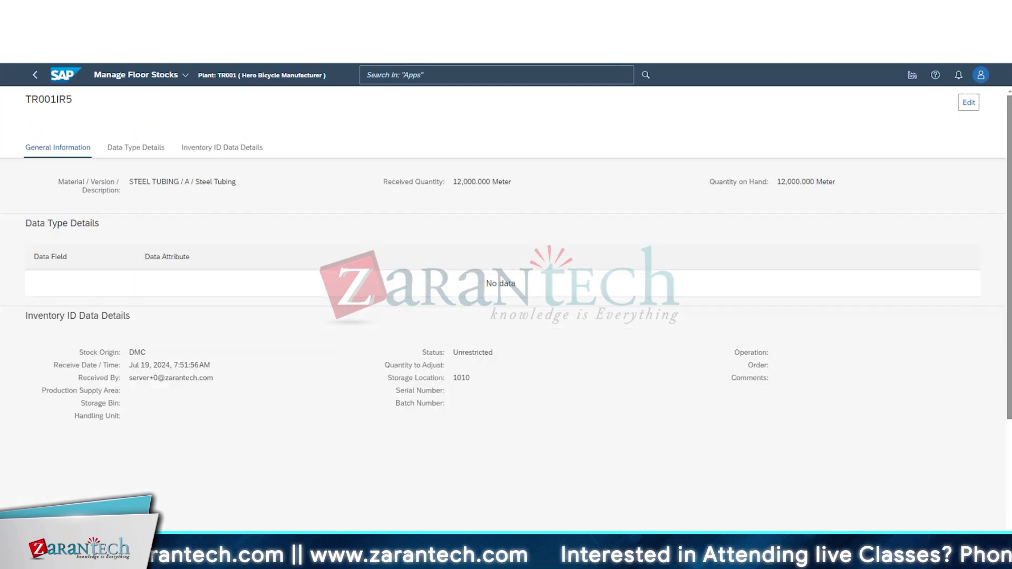
Step: Check the component list in the Work center POD and return to the inventory list in Manage Floor Stocks
key(alt+Left)
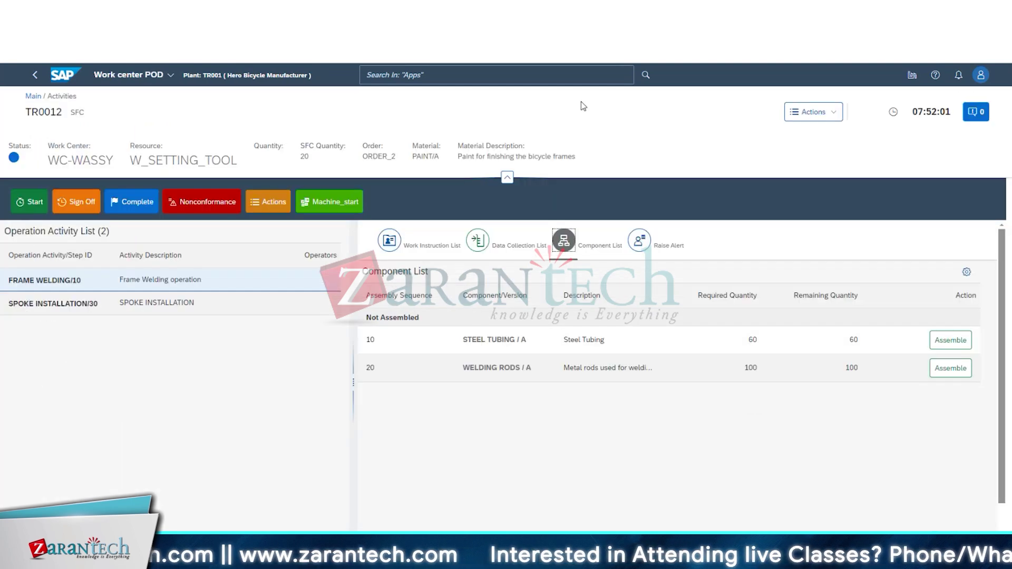
key(alt+Right)
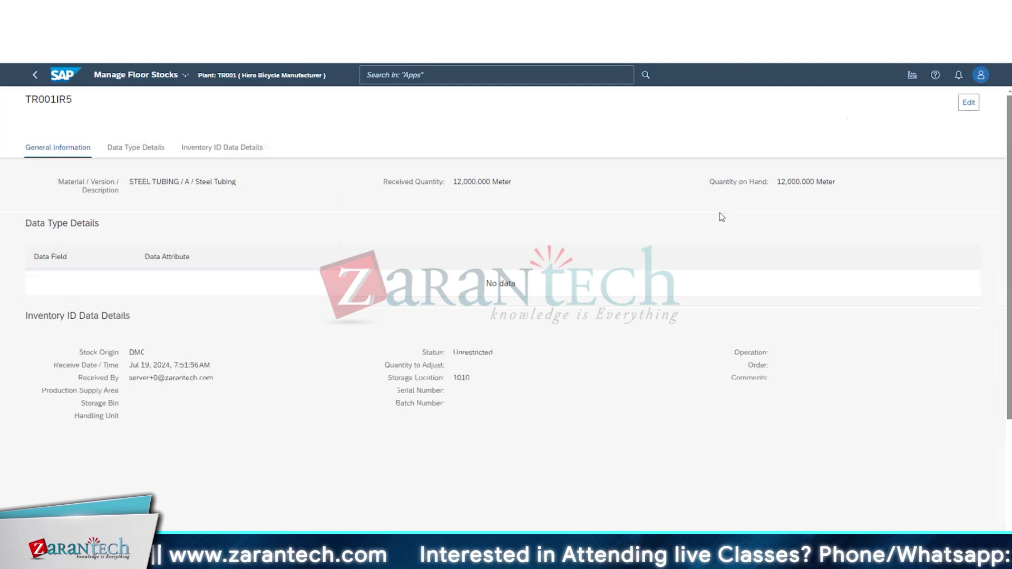
click(35, 75)
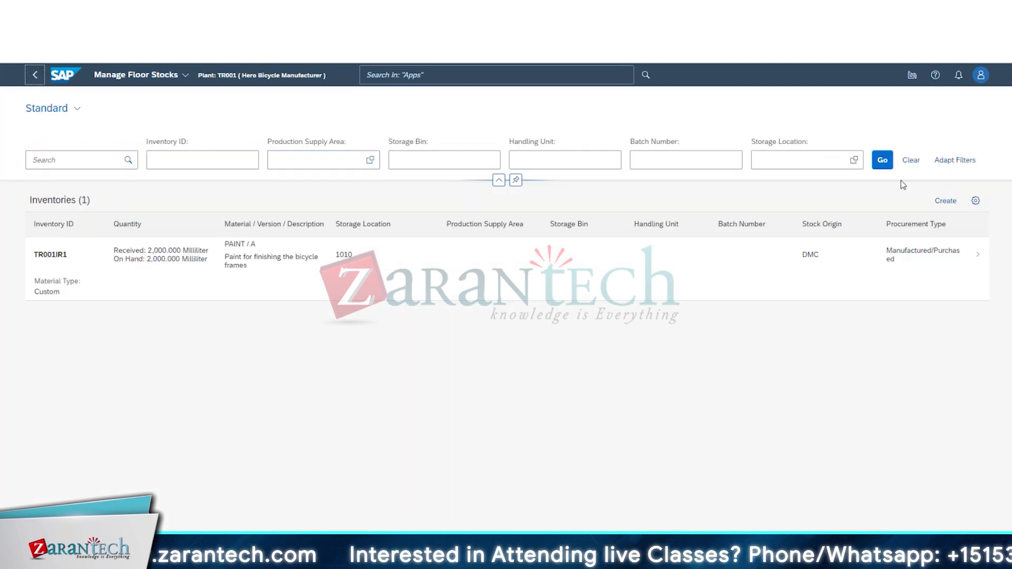
Step: Create a new inventory for WELDING RODS with a quantity to receive of 100 pieces and storage location 1010
click(948, 203)
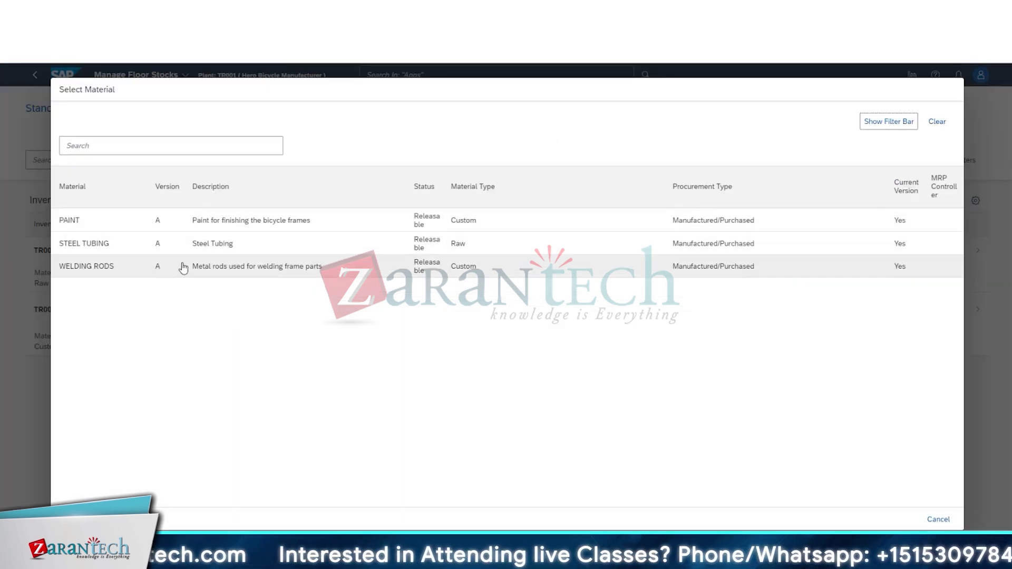
click(183, 268)
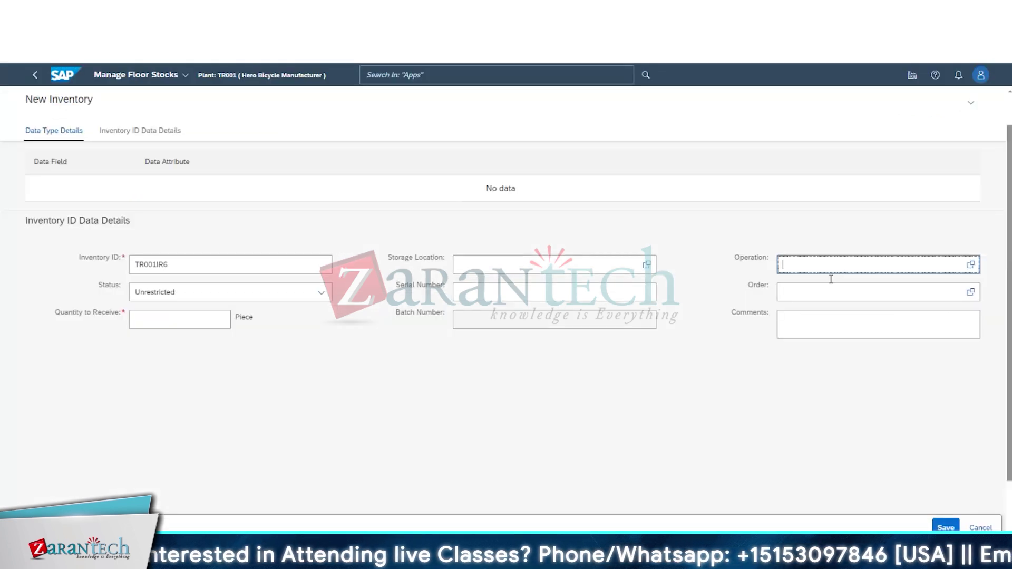
click(187, 320)
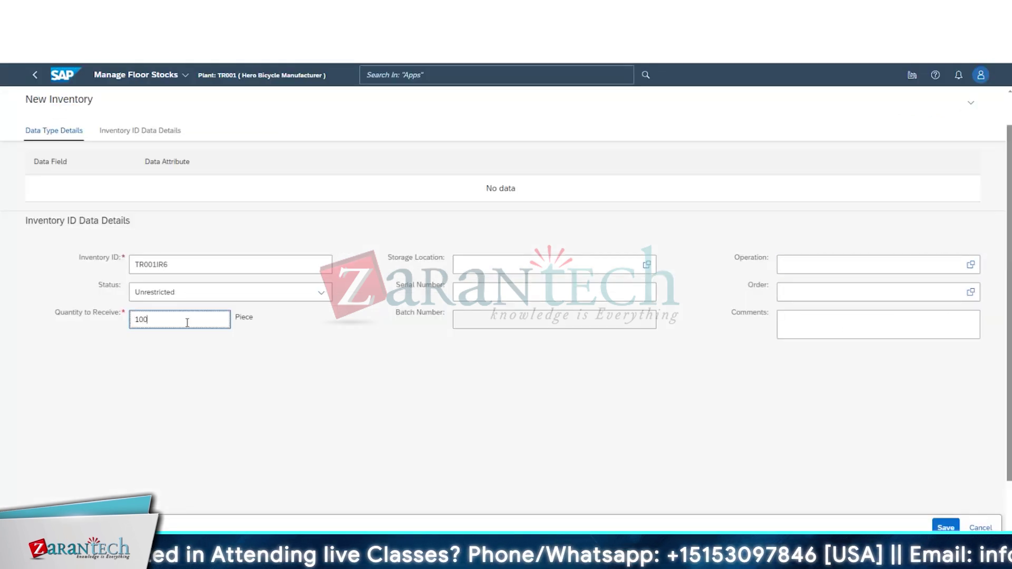
click(644, 273)
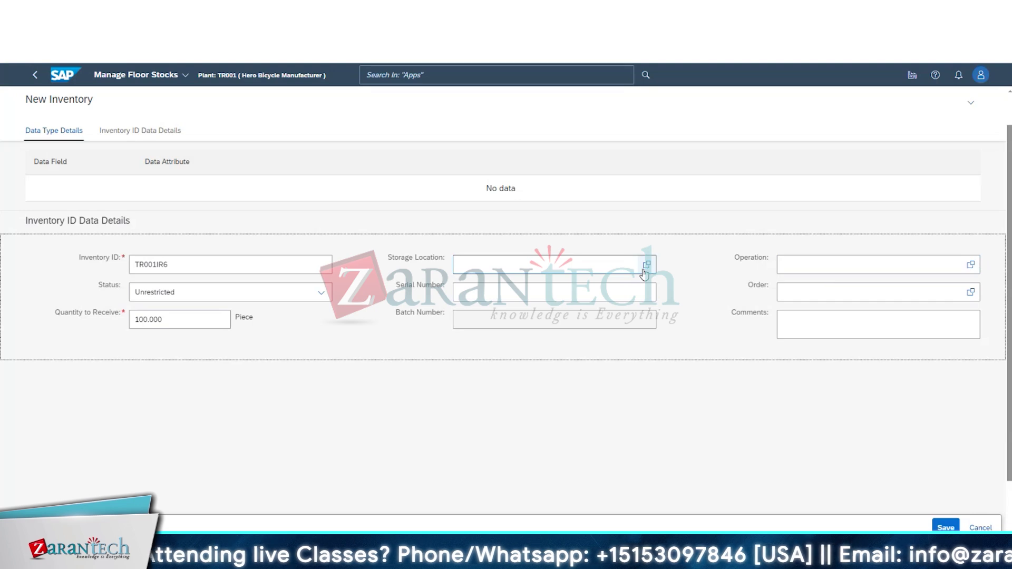
click(644, 272)
click(474, 190)
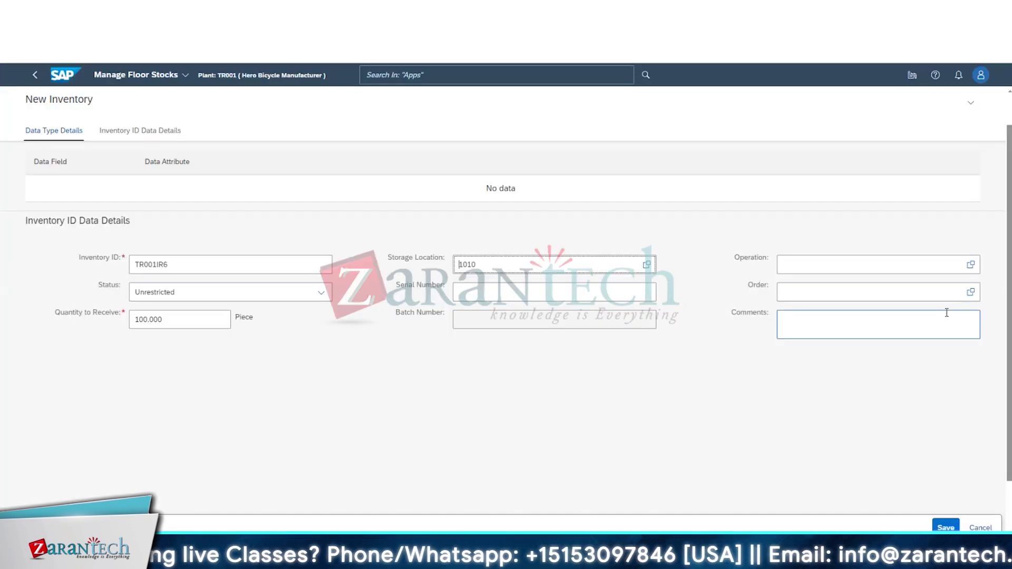
Step: Assign ORDER_2 to the welding rods inventory, save it, and return to the inventory list
click(971, 292)
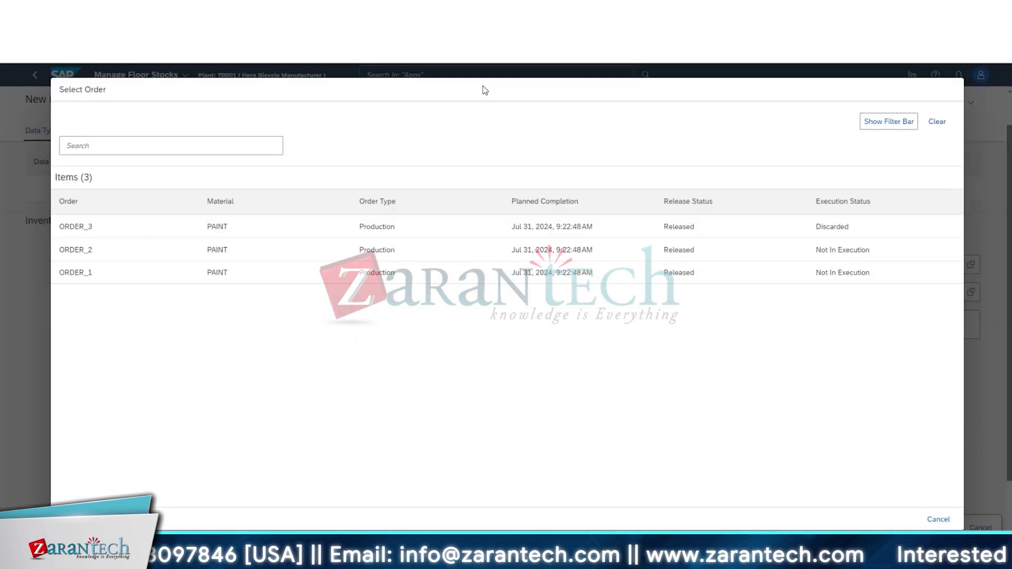
click(420, 274)
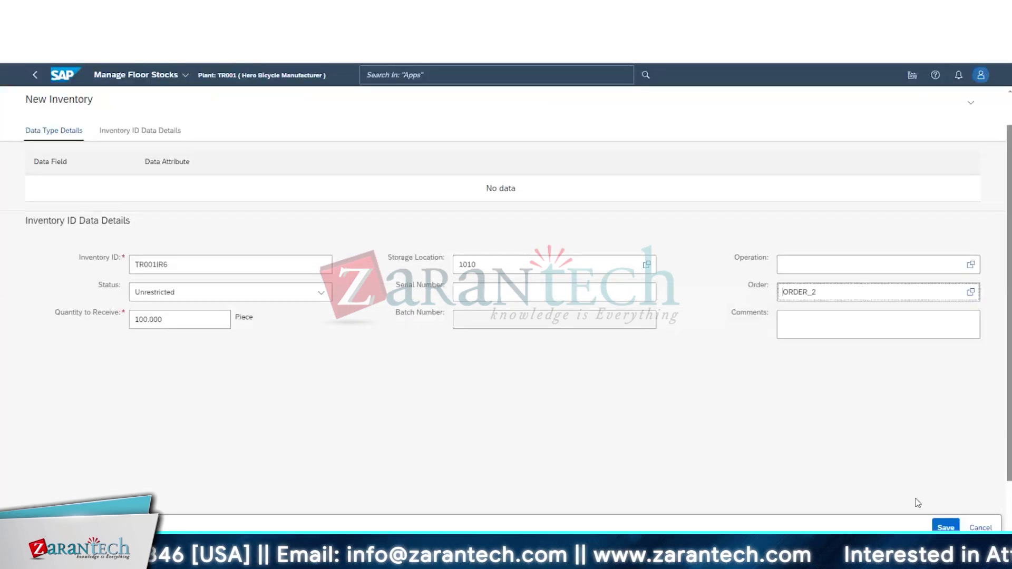
click(947, 527)
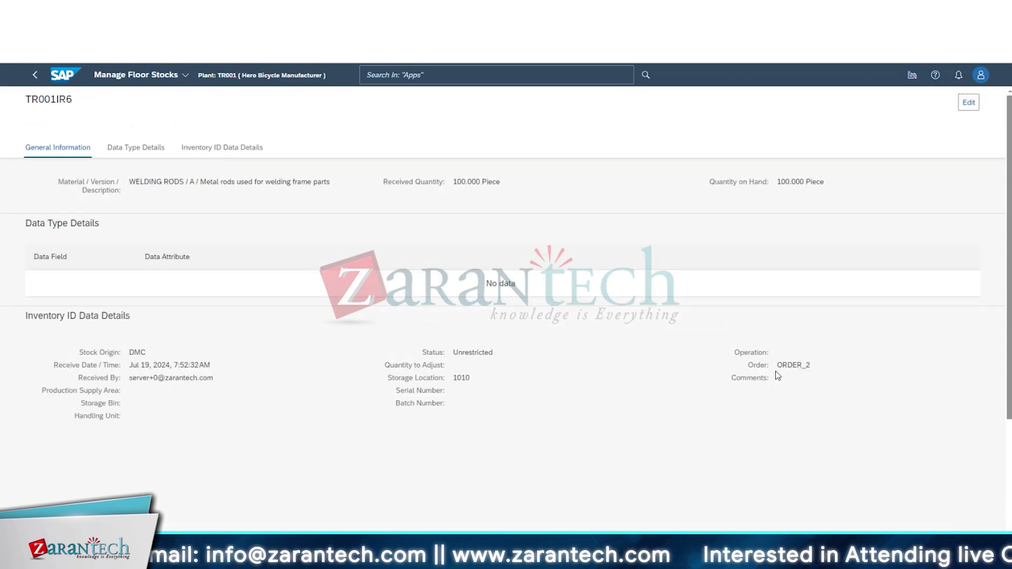
double_click(750, 377)
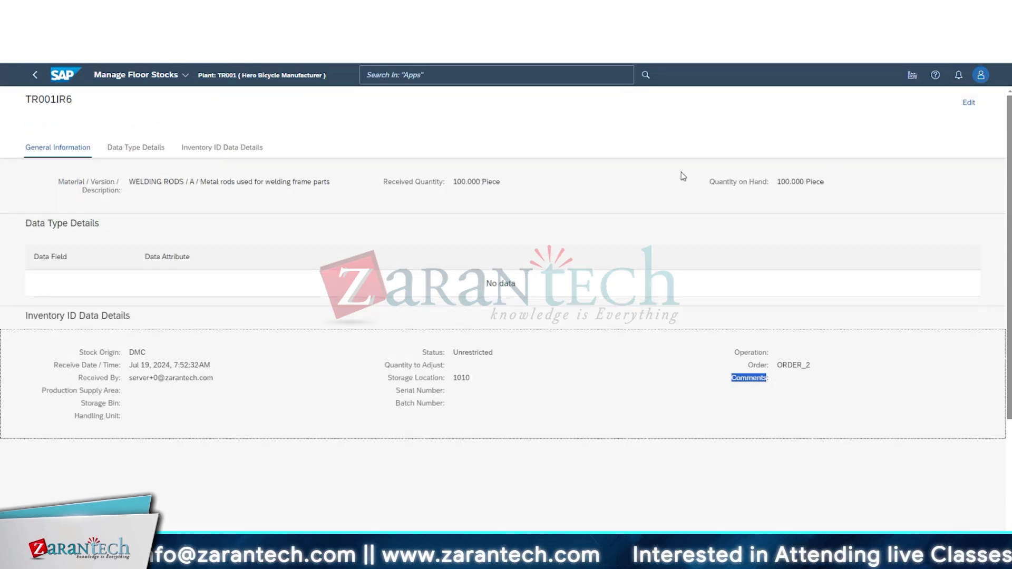
click(32, 84)
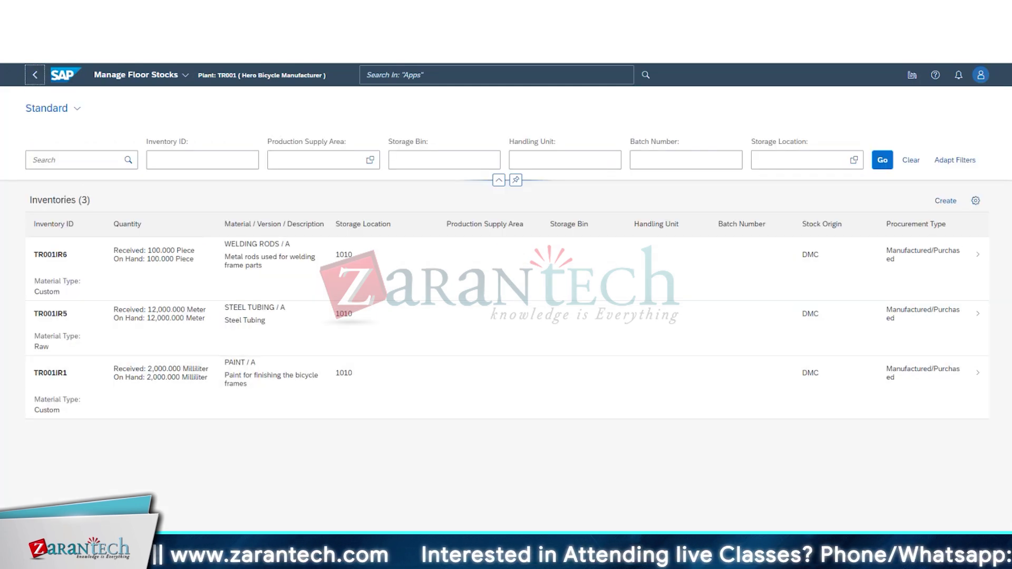
Step: In the Work center POD, widen the component list area and start the FRAME WELDING/10 activity for SFC TR0012
key(Return)
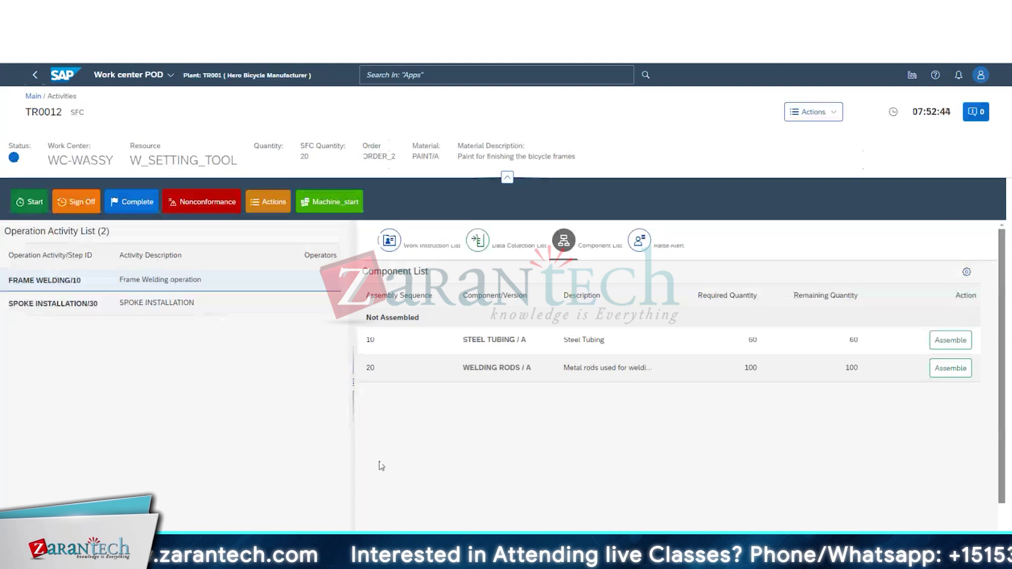
drag(353, 395, 247, 382)
click(28, 210)
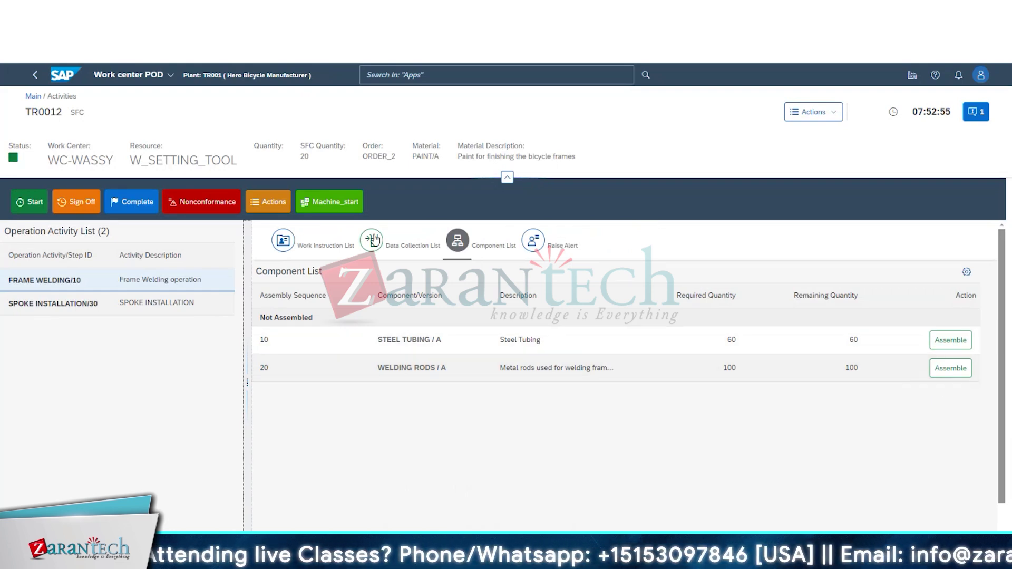
Step: Open the alert form for the frame welding activity and choose Error severity, keeping the EHS Request alert type
click(533, 240)
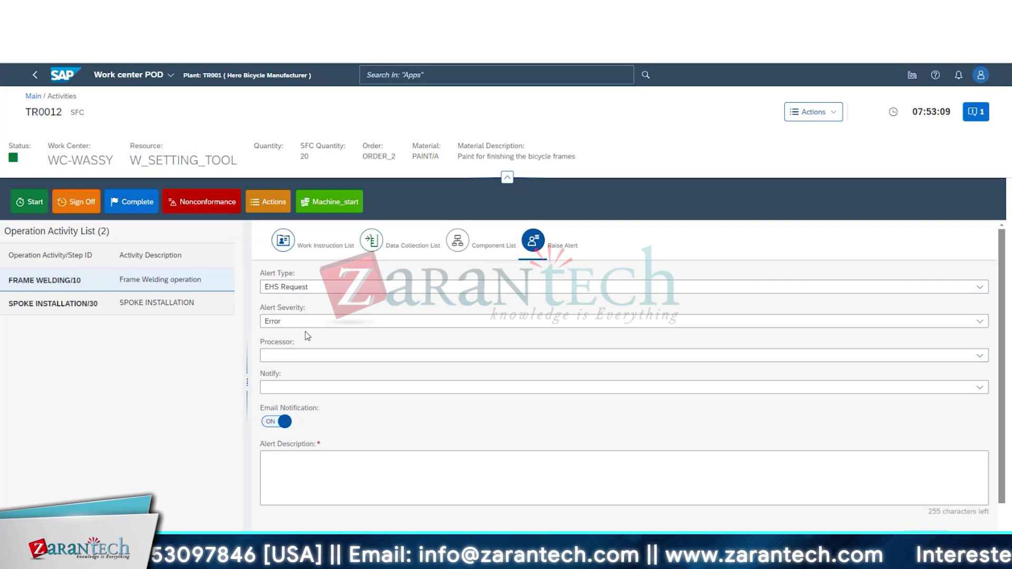
click(290, 323)
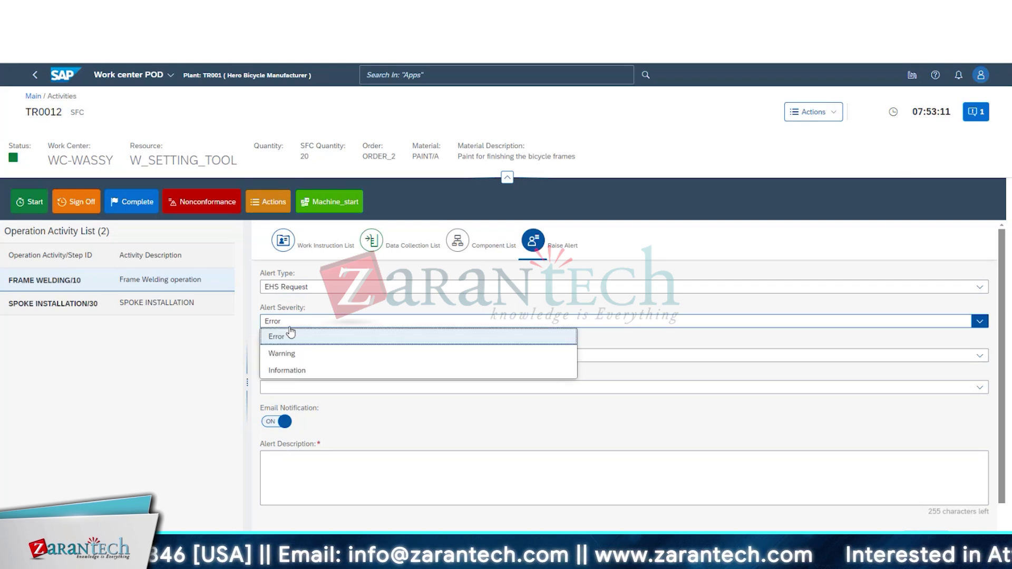
click(276, 336)
click(825, 287)
key(Escape)
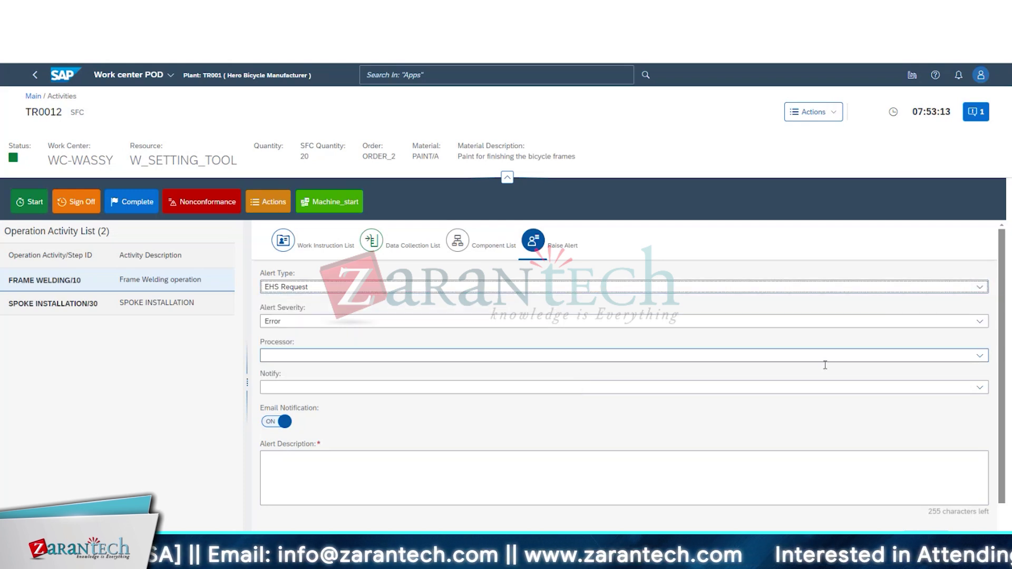
Step: Set the alert's processor to SAP Access 0
click(982, 357)
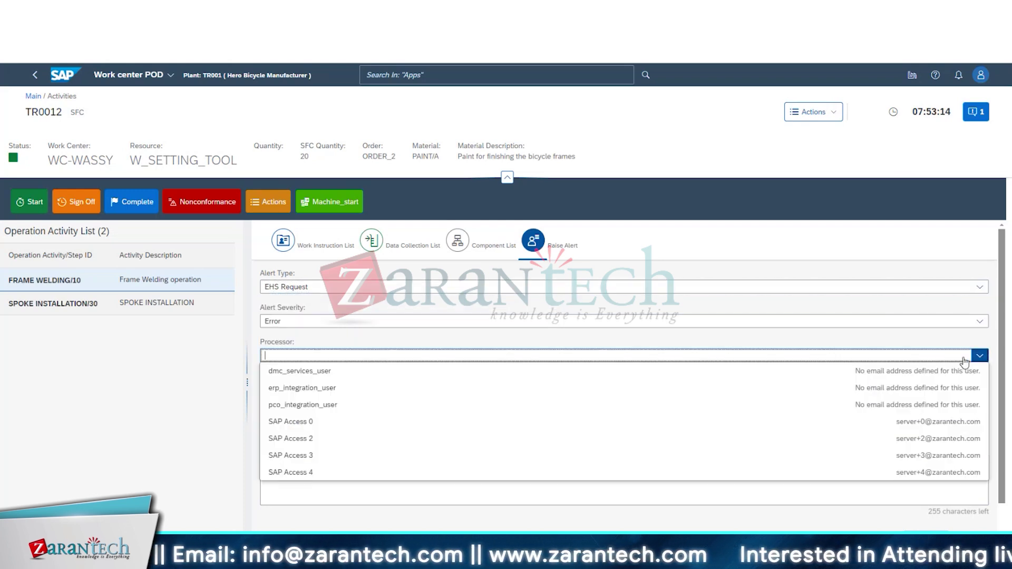
click(313, 443)
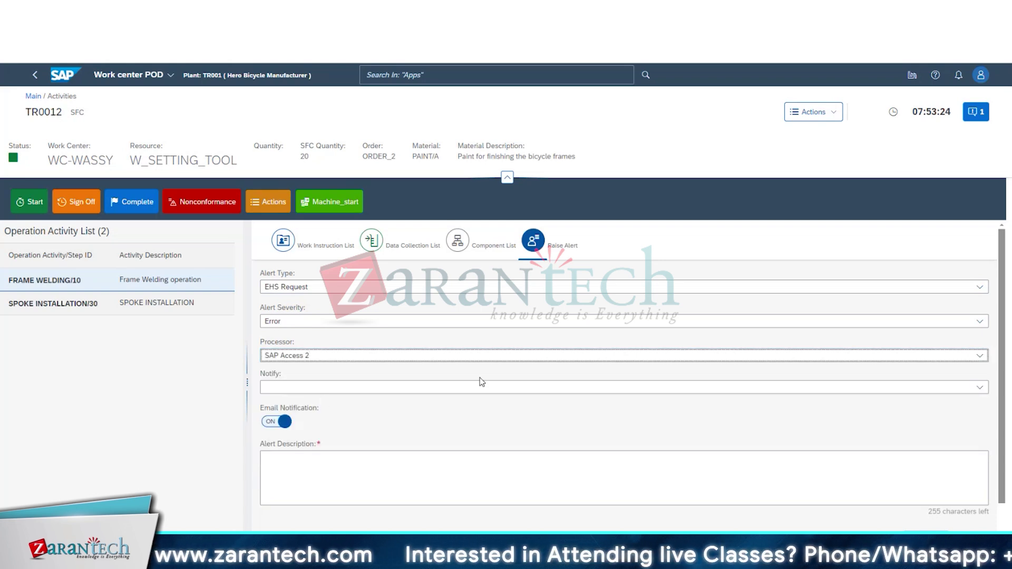
click(980, 357)
click(338, 462)
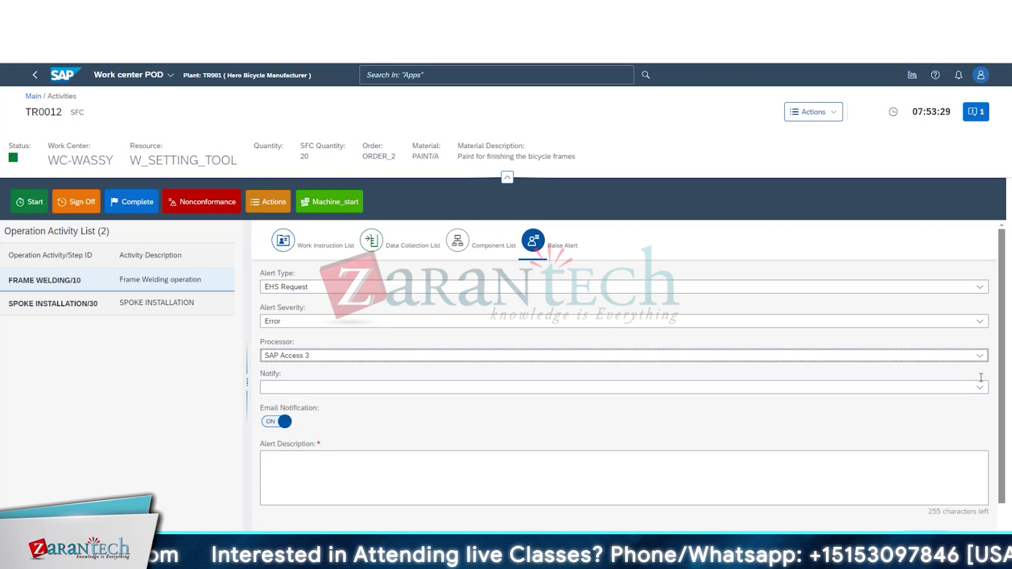
click(980, 356)
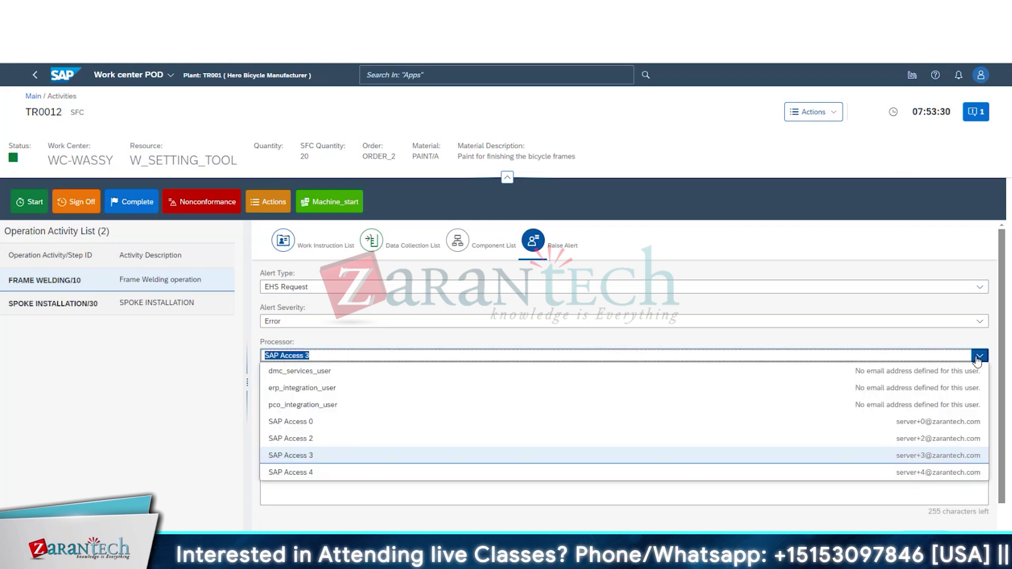
click(315, 425)
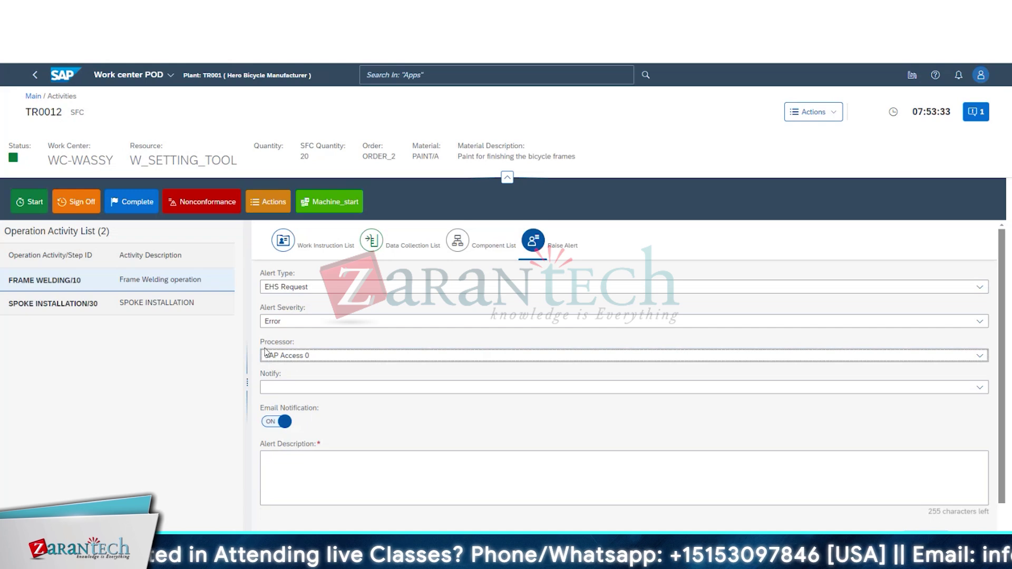
Step: Add SAP Access 0, SAP Access 2, SAP Access 3 and SAP Access 4 as the users to notify of the alert
click(981, 387)
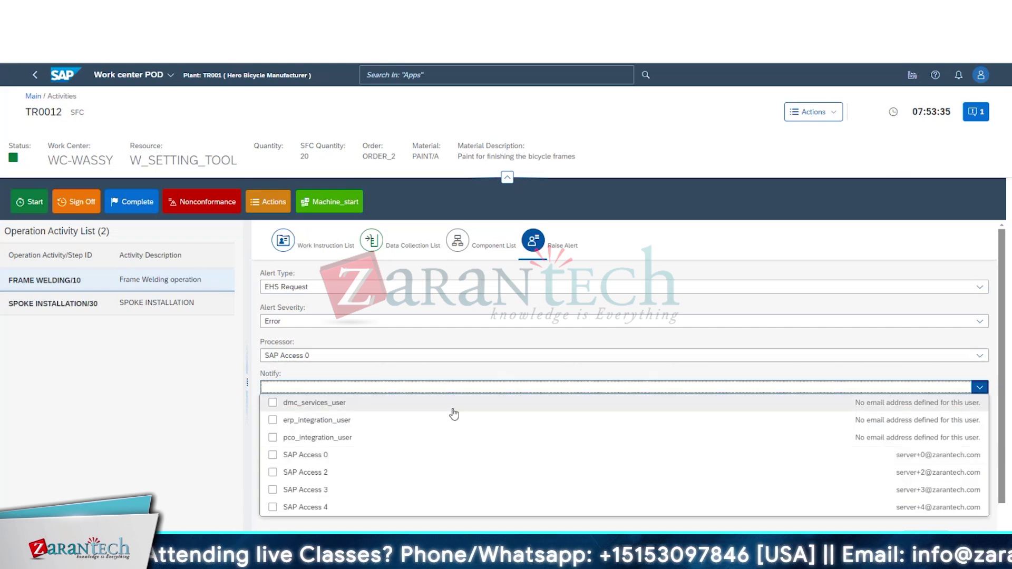
click(273, 455)
click(273, 472)
click(273, 490)
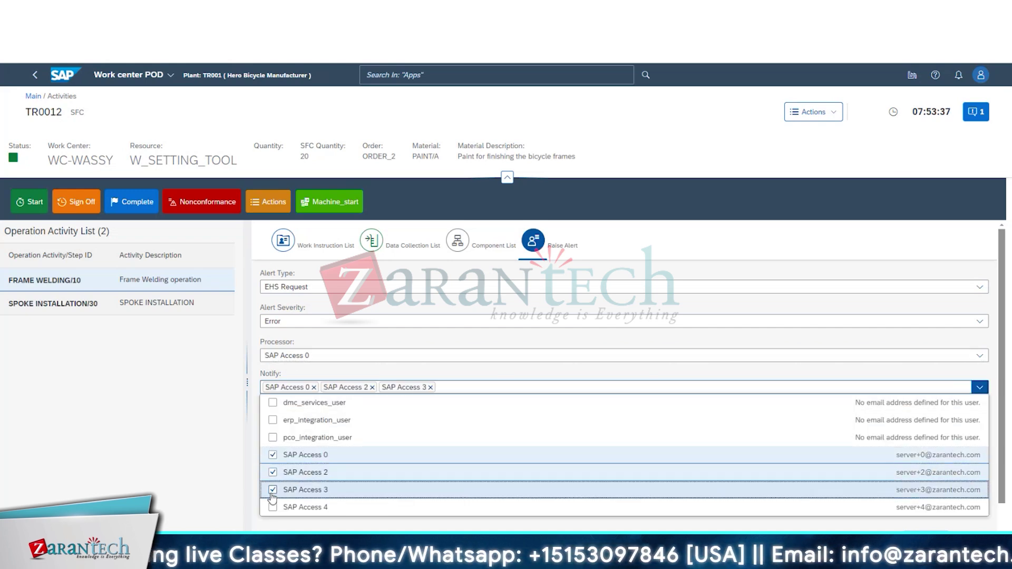
click(273, 507)
key(Escape)
Step: Enter "Testing the alert functionality" as the alert description
click(289, 464)
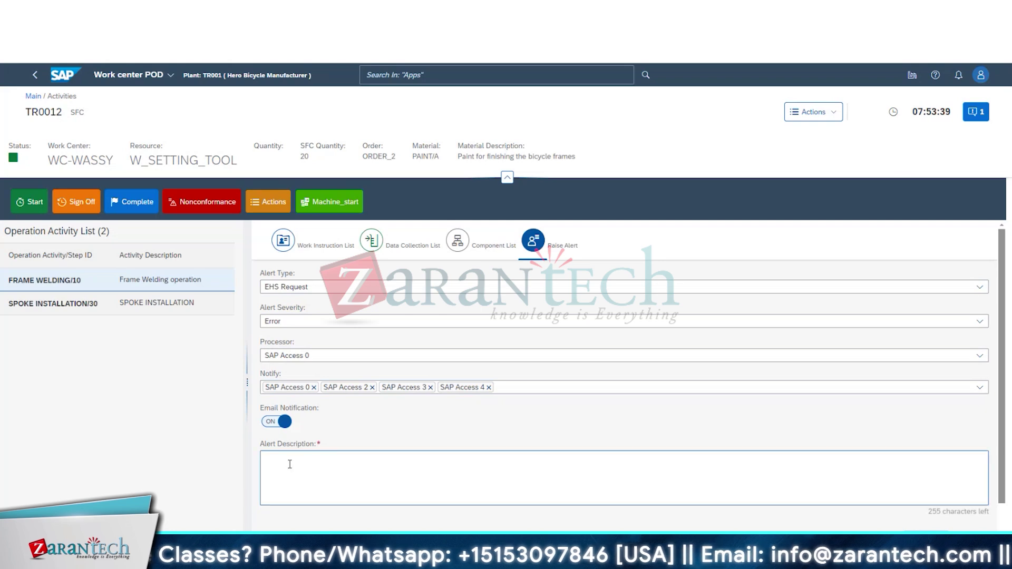
text(Testin)
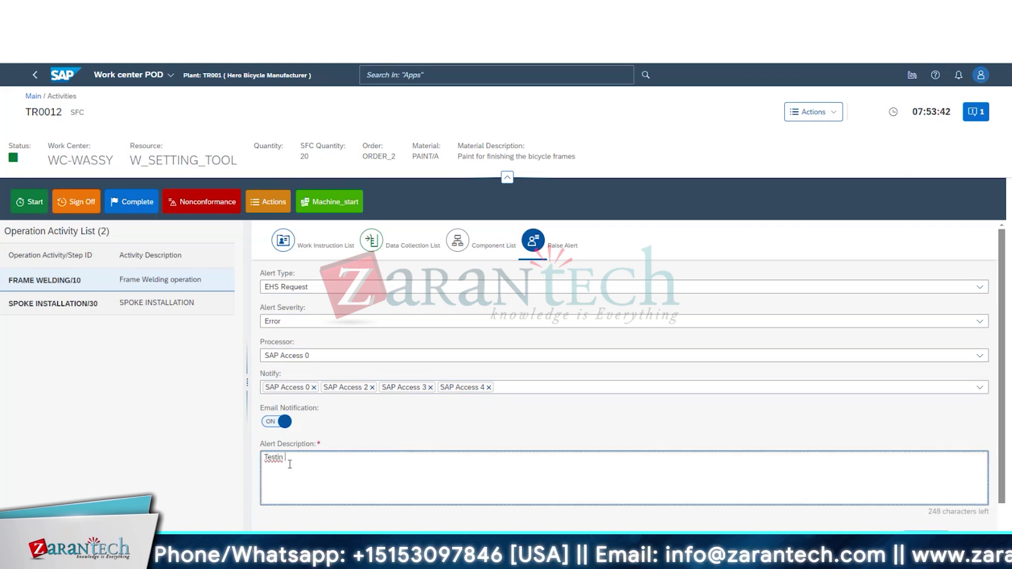
key(BackSpace)
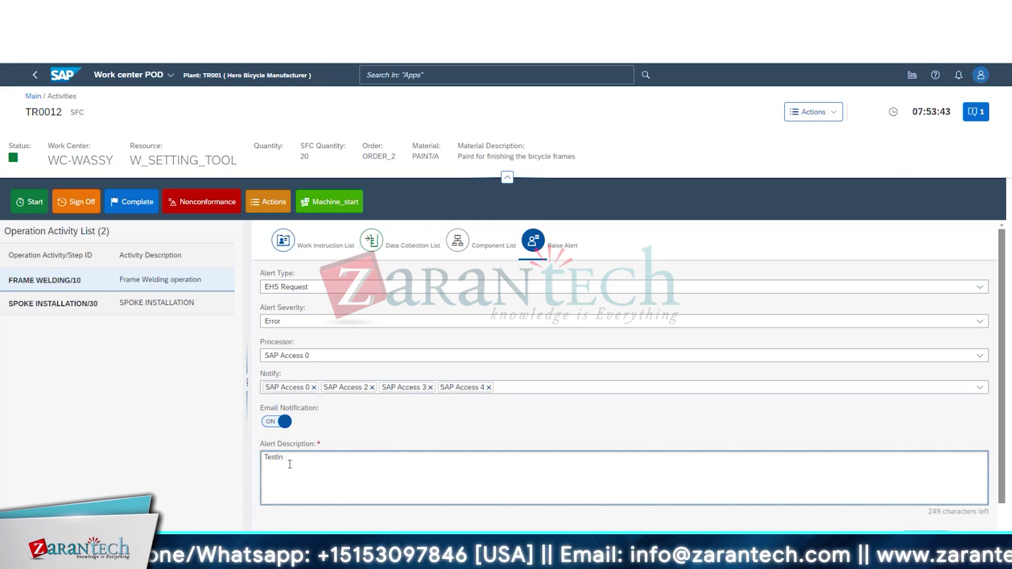
text(g the a)
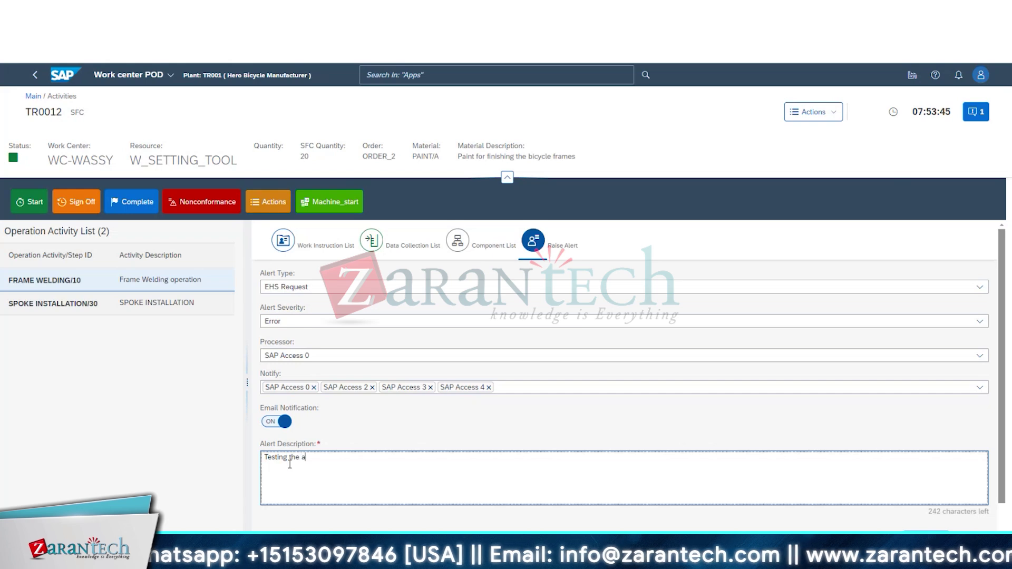
text(lert fu)
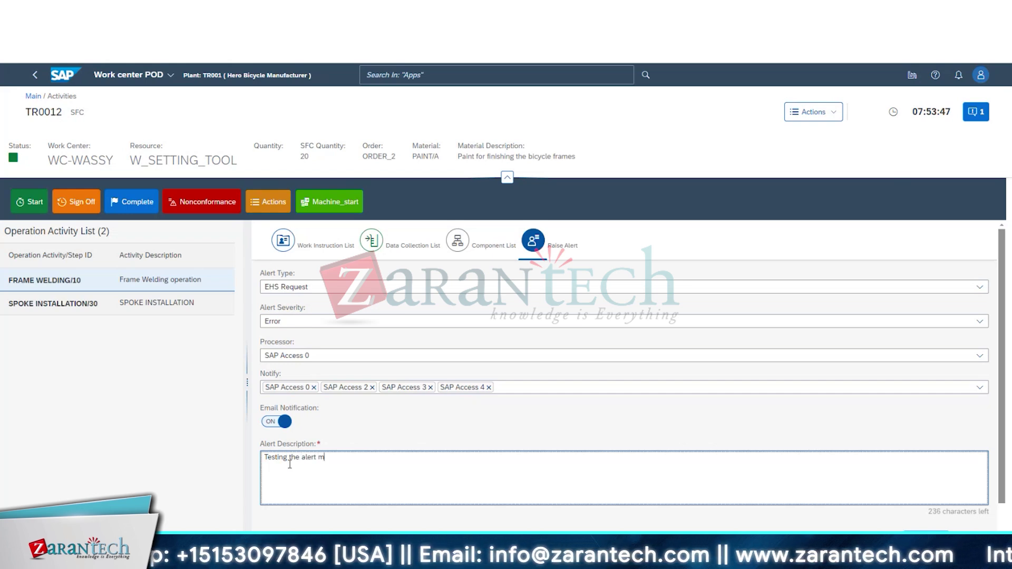
text(nctionality)
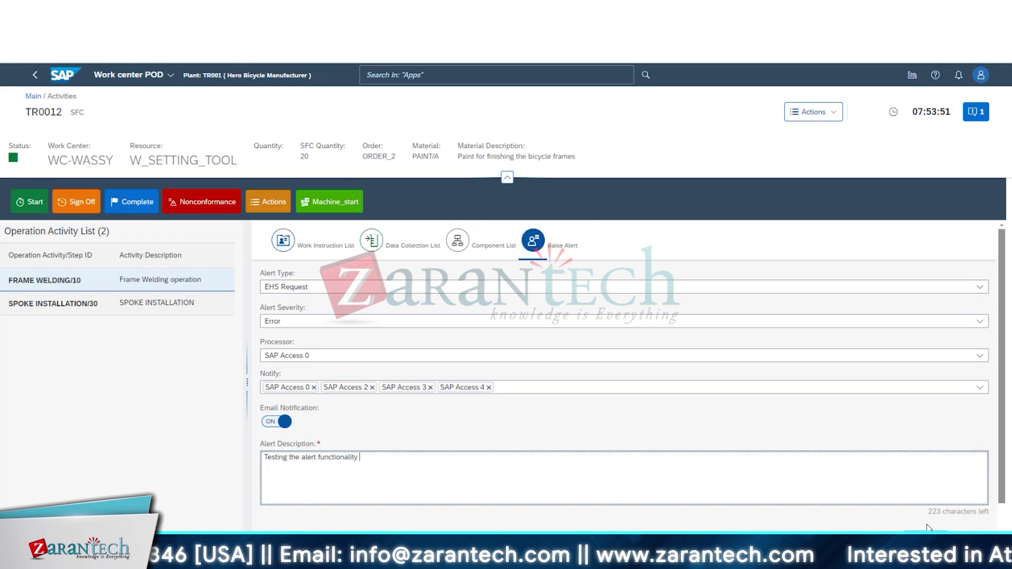
Step: Review the alert's notification recipients and raise the alert
scroll(930, 493, down, 1)
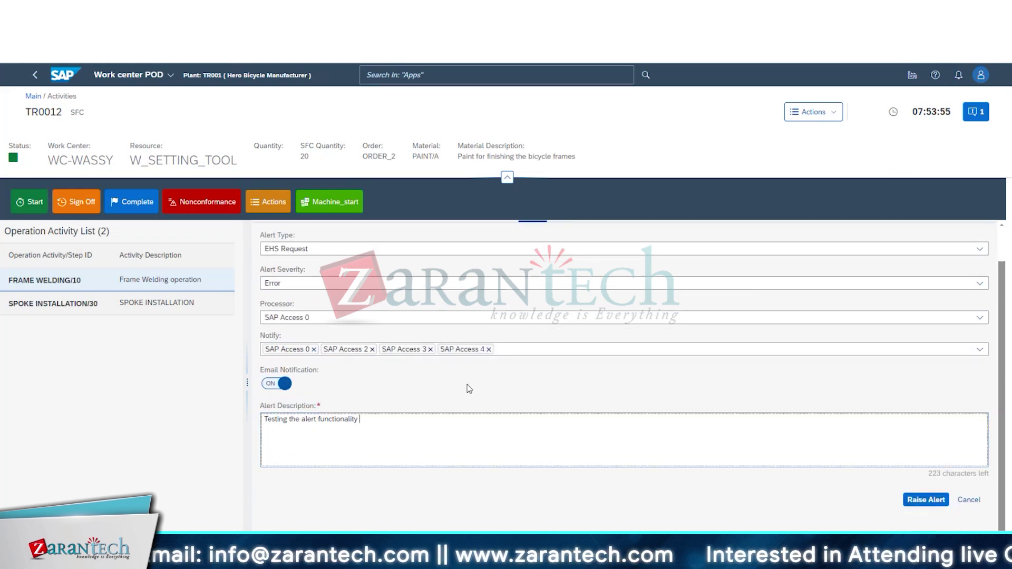
click(328, 351)
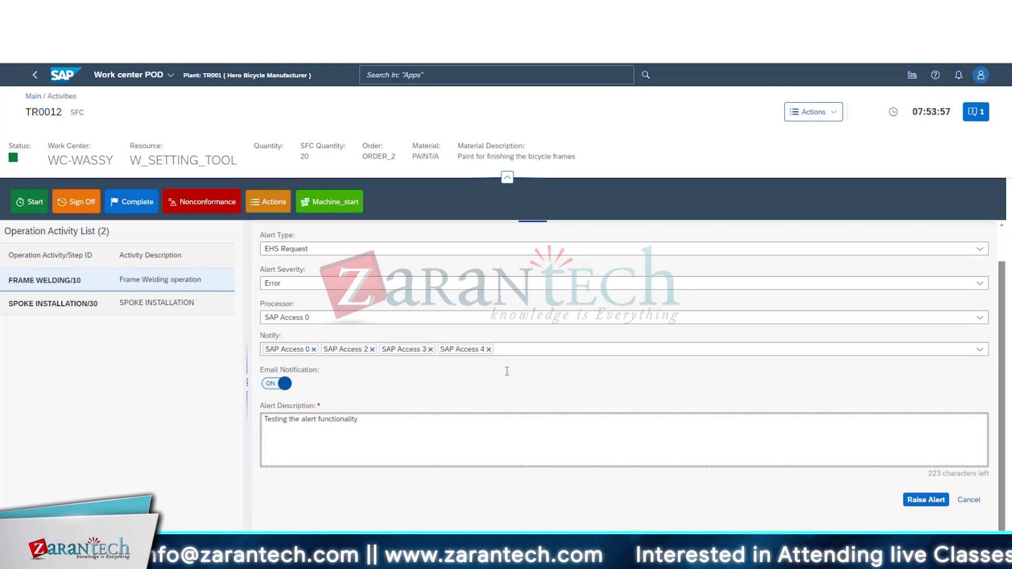
click(334, 351)
click(394, 352)
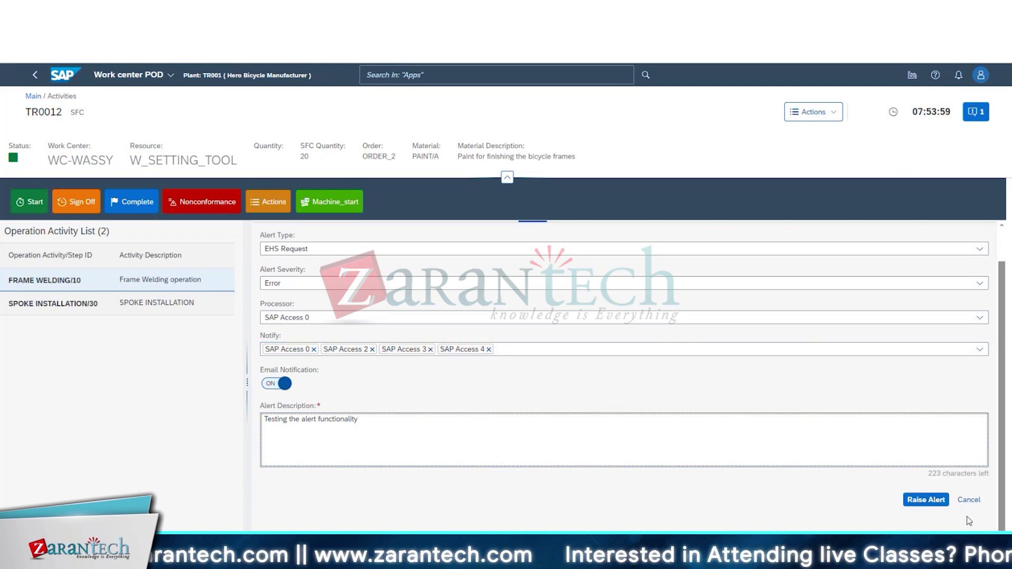
click(931, 504)
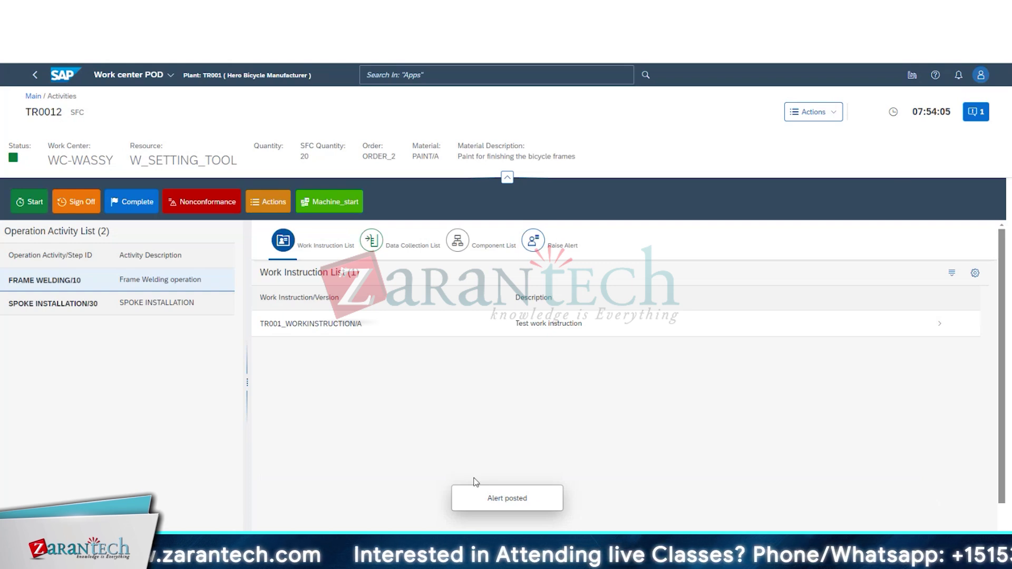
Step: Check the notifications for the raised EHS Request alert and close the list
click(960, 79)
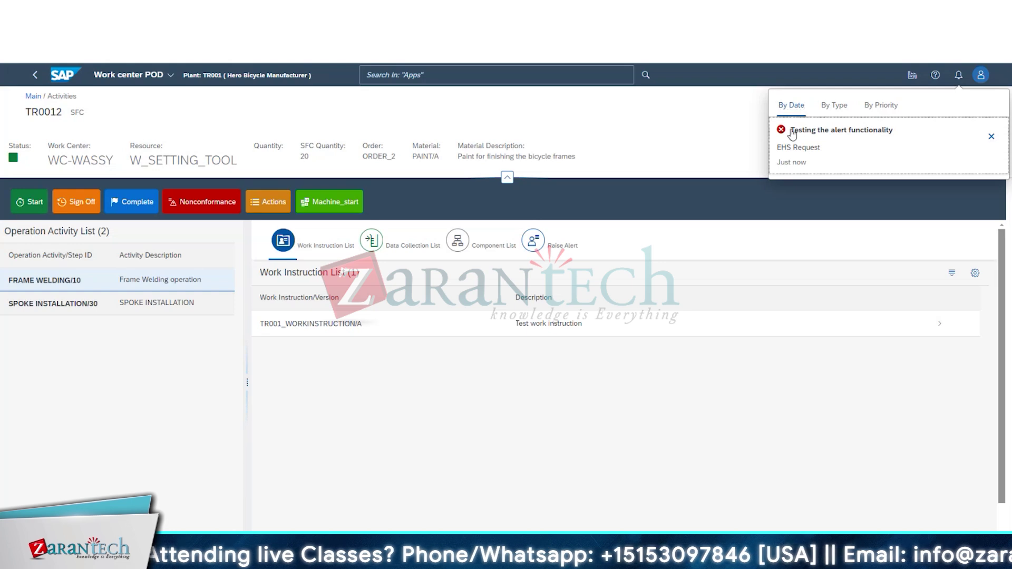
drag(793, 133, 813, 238)
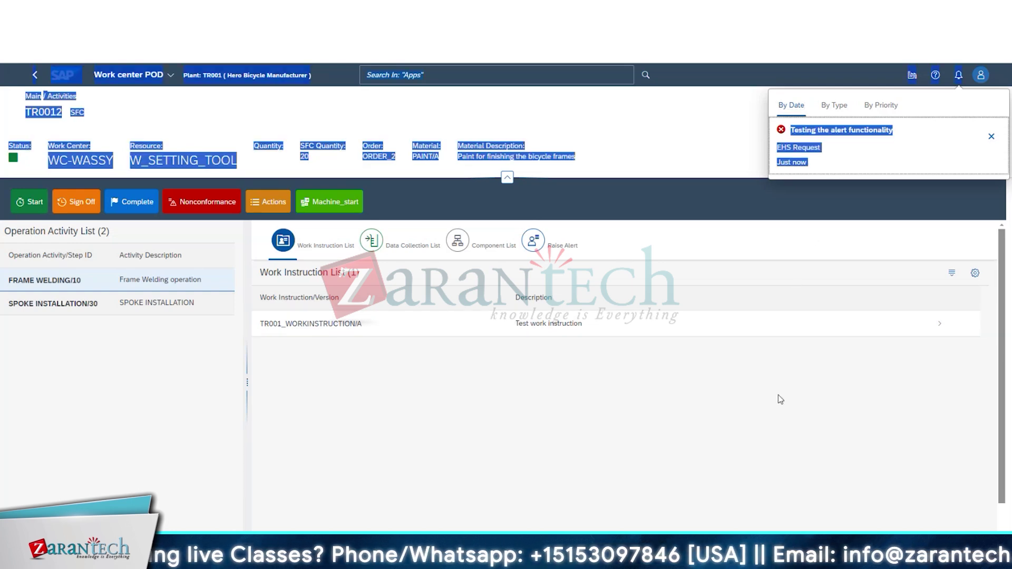
click(783, 364)
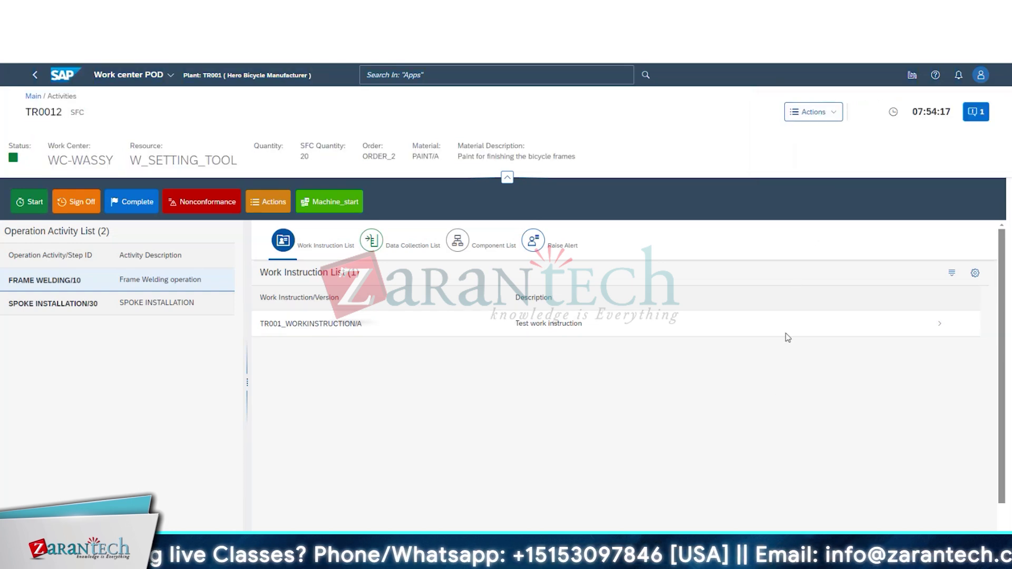
Step: Open the assembly of component WELDING RODS from the component list of FRAME WELDING/10 and review its details
click(570, 252)
click(485, 250)
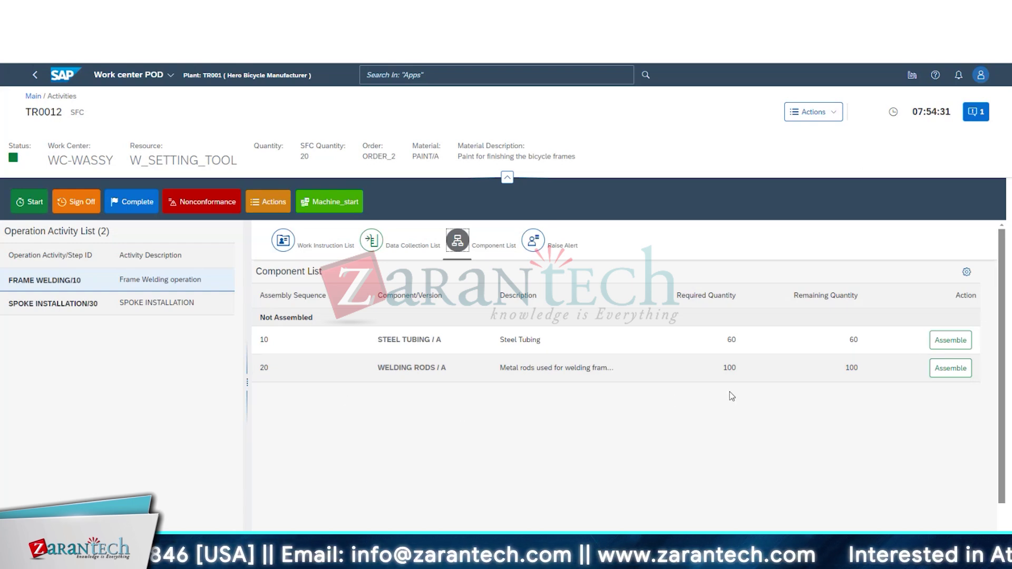
click(965, 372)
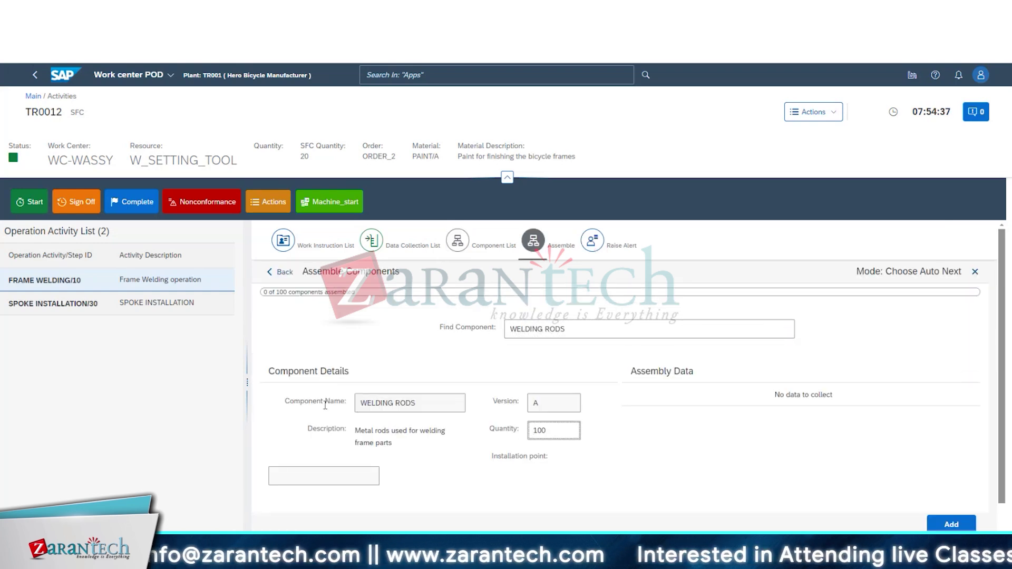
click(397, 404)
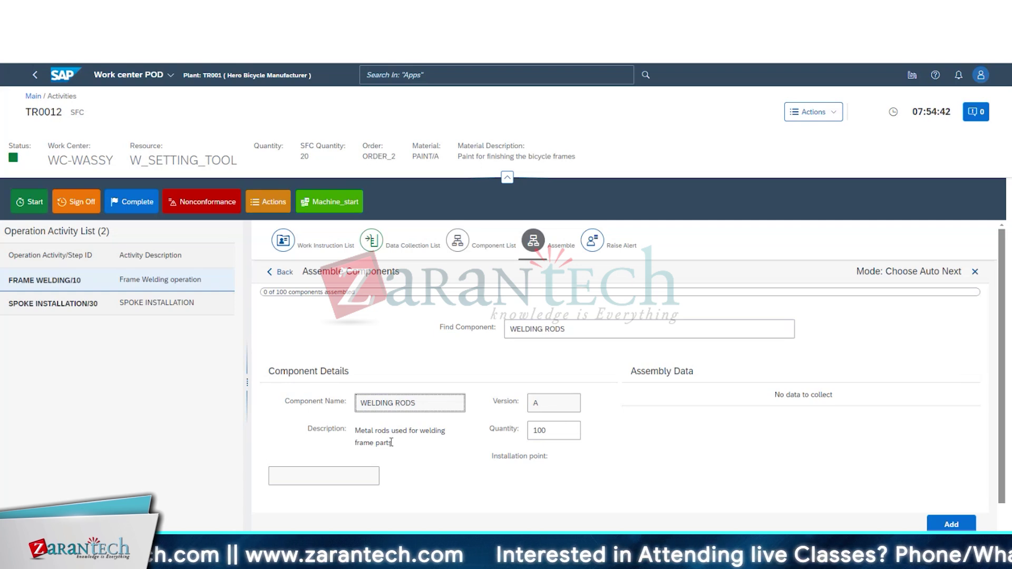
scroll(391, 442, down, 1)
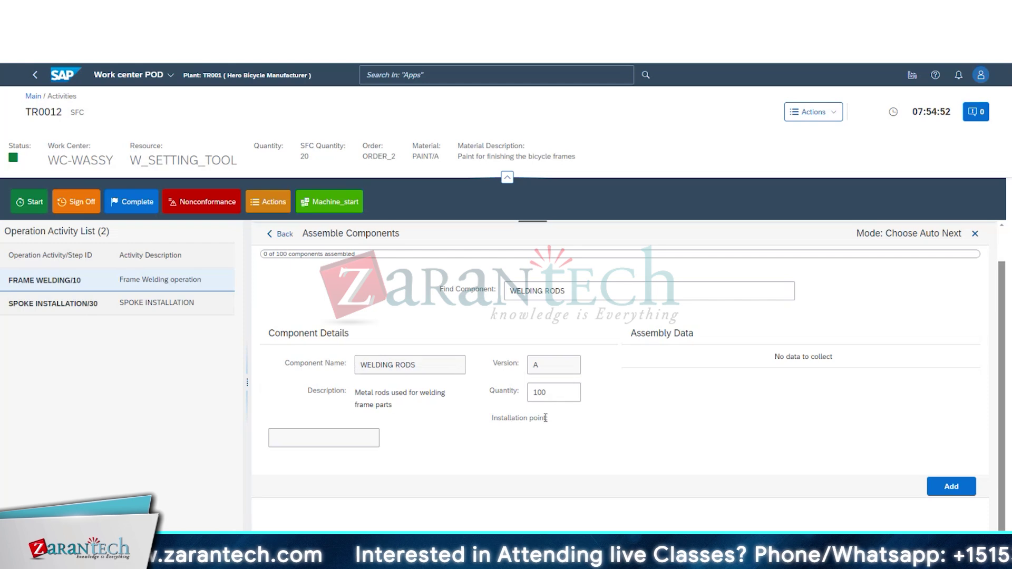
scroll(633, 427, up, 1)
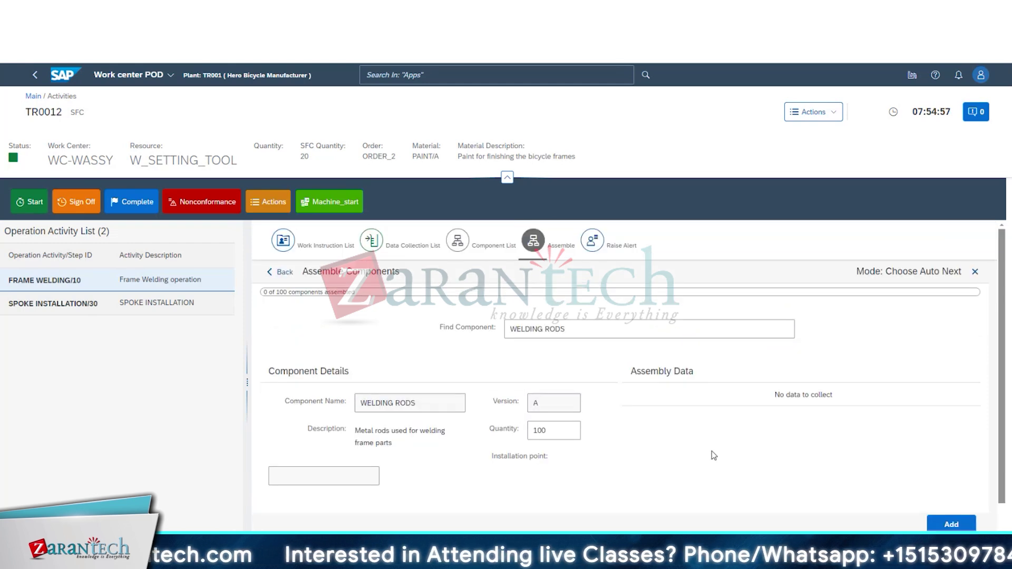
Step: Add the 100 welding rods as assembled components, close the assembly view and return to the component list
scroll(897, 461, down, 1)
click(962, 486)
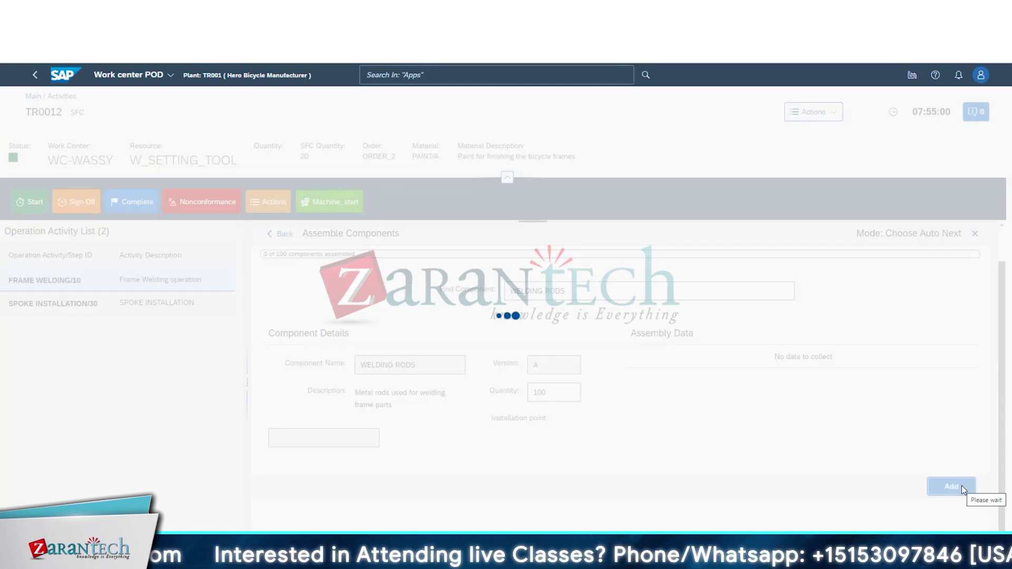
scroll(619, 469, up, 1)
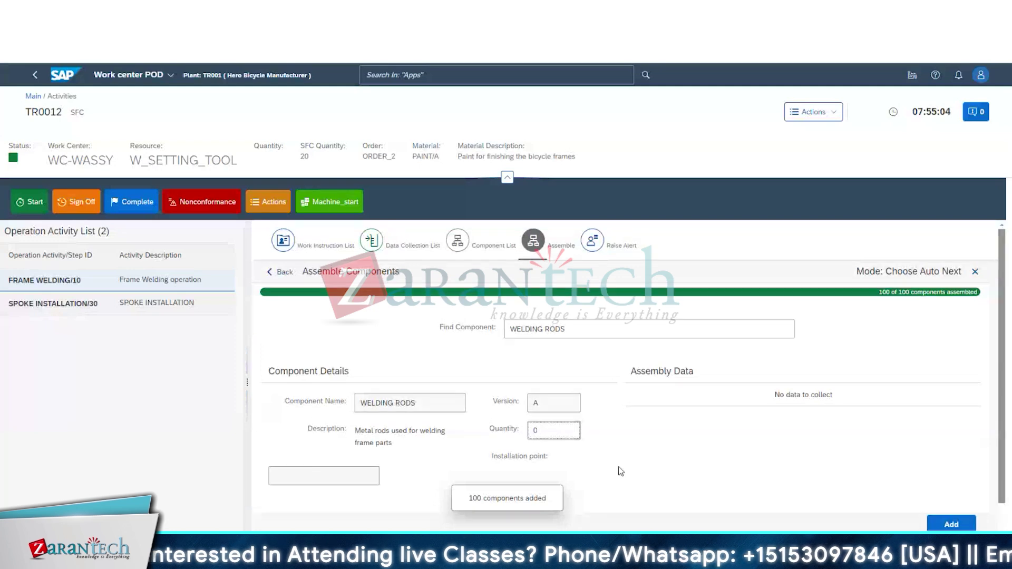
click(974, 271)
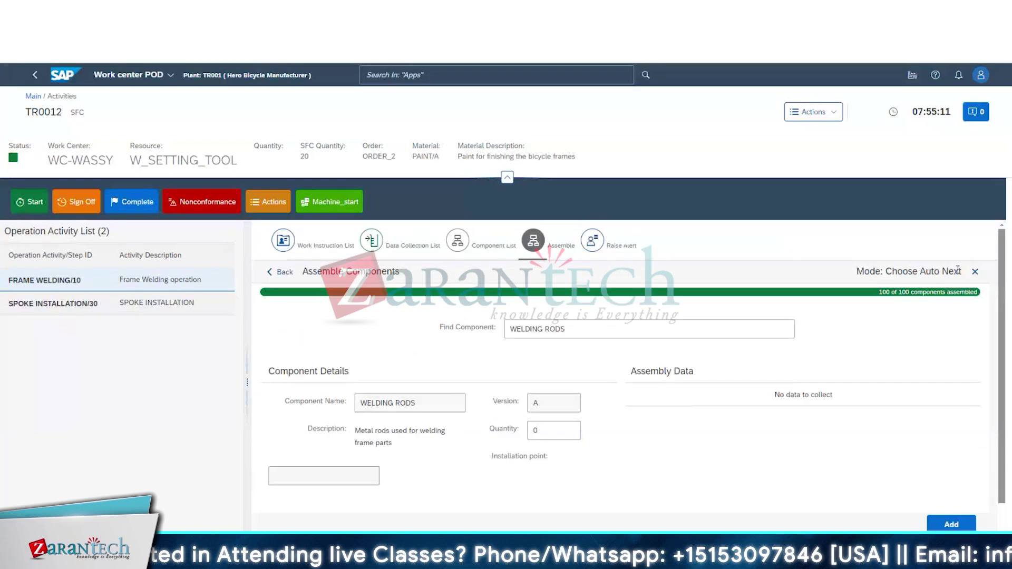
click(457, 240)
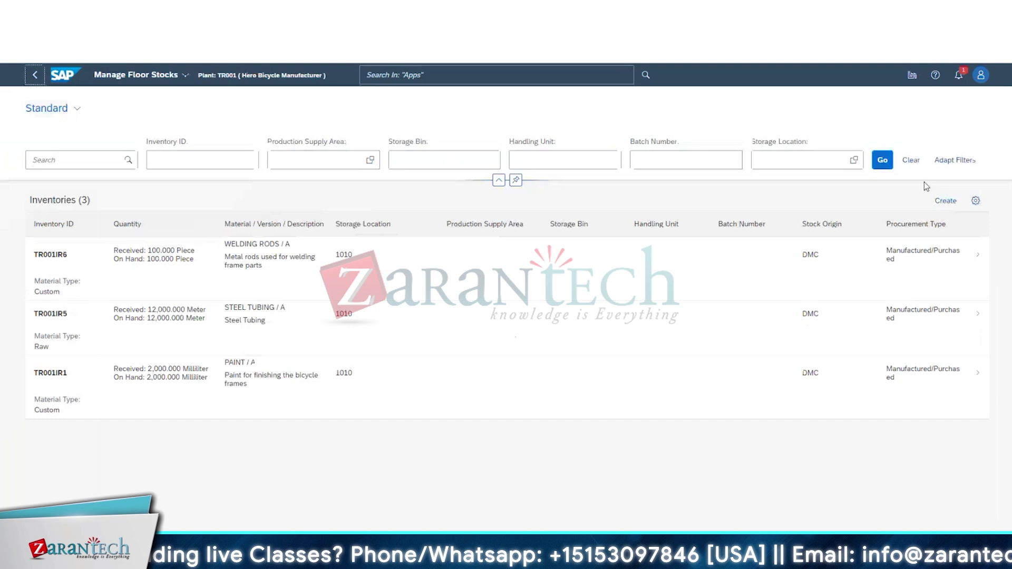
Step: Refresh the inventories in Manage Floor Stocks and compare the welding rods' received and on-hand quantities with the POD's component list
click(882, 160)
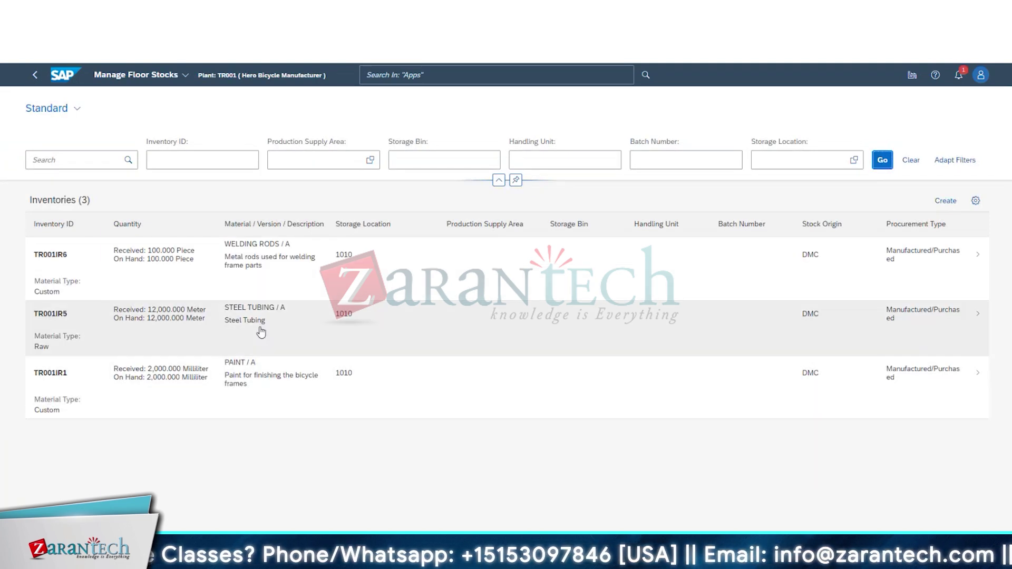
click(222, 283)
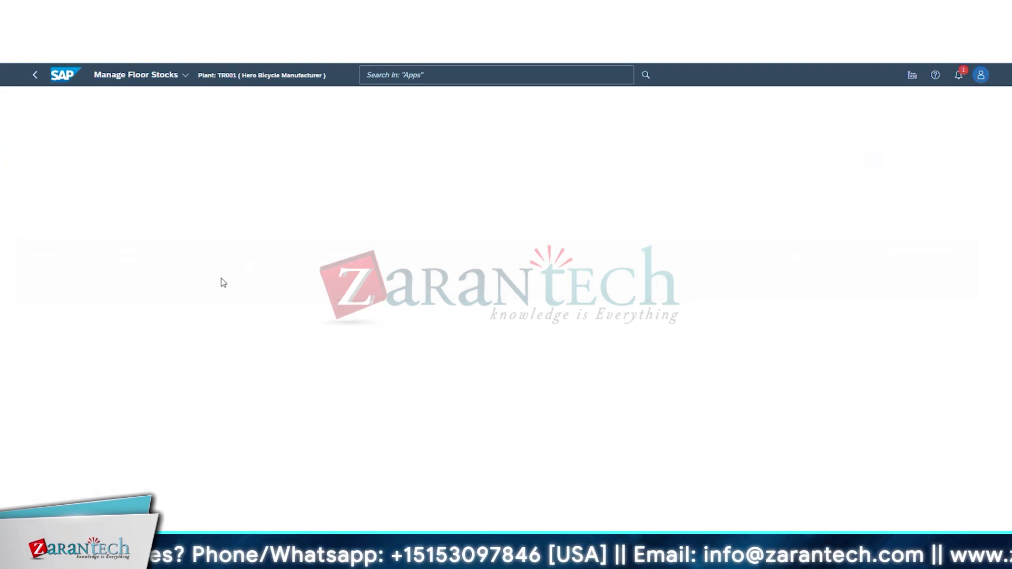
drag(452, 182, 510, 183)
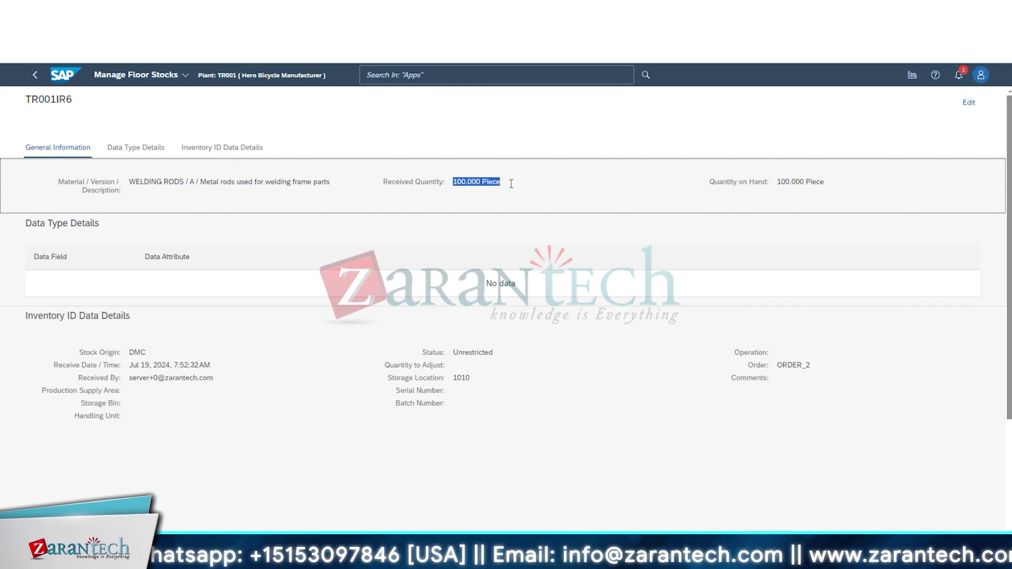
drag(781, 182, 828, 183)
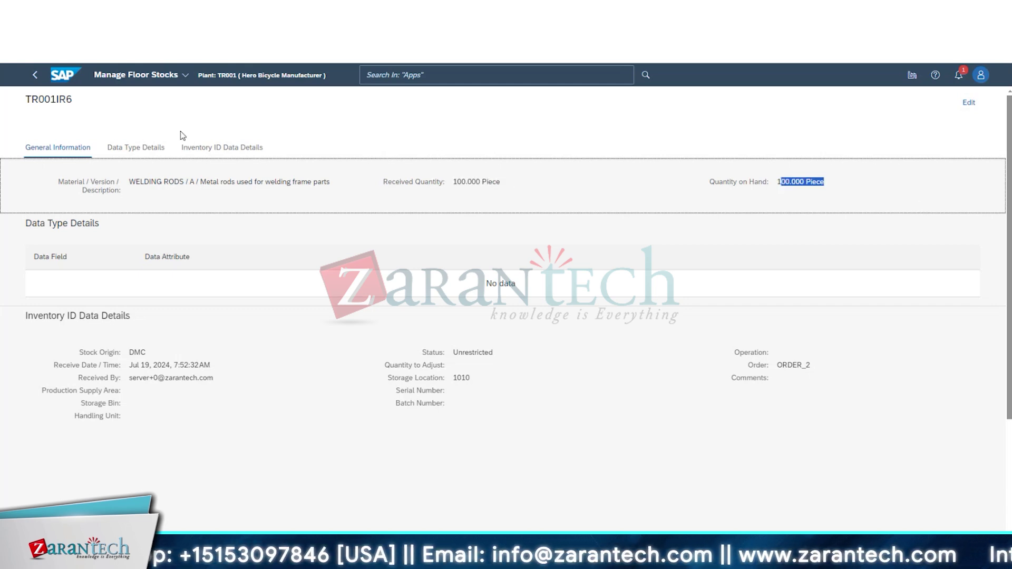
click(40, 83)
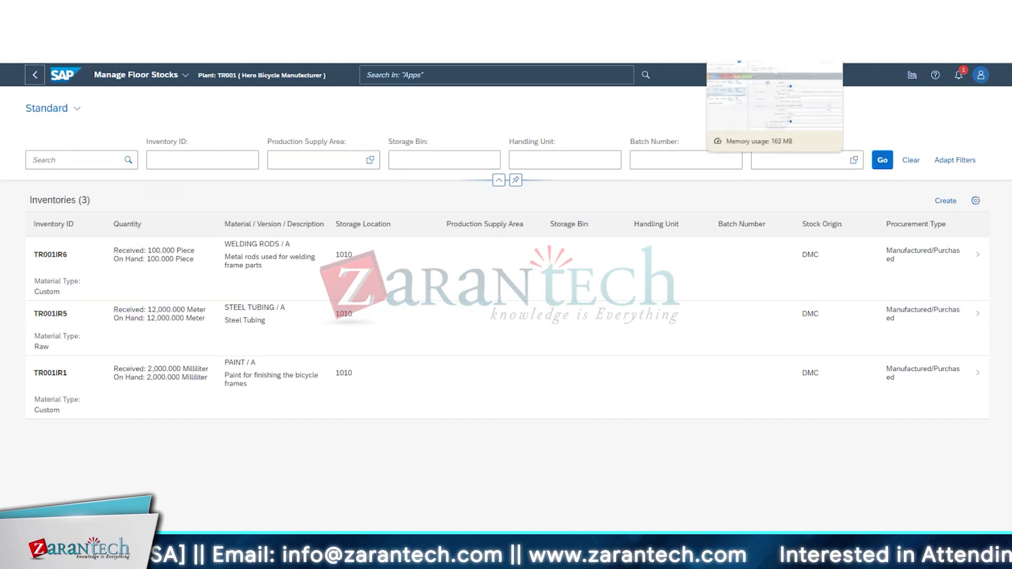
key(ctrl+Tab)
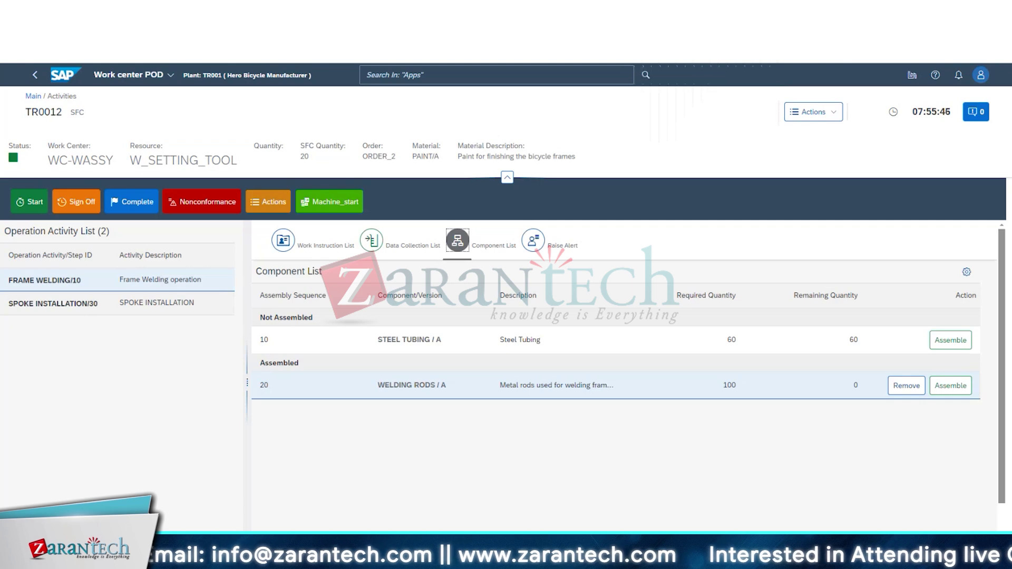
key(ctrl+Tab)
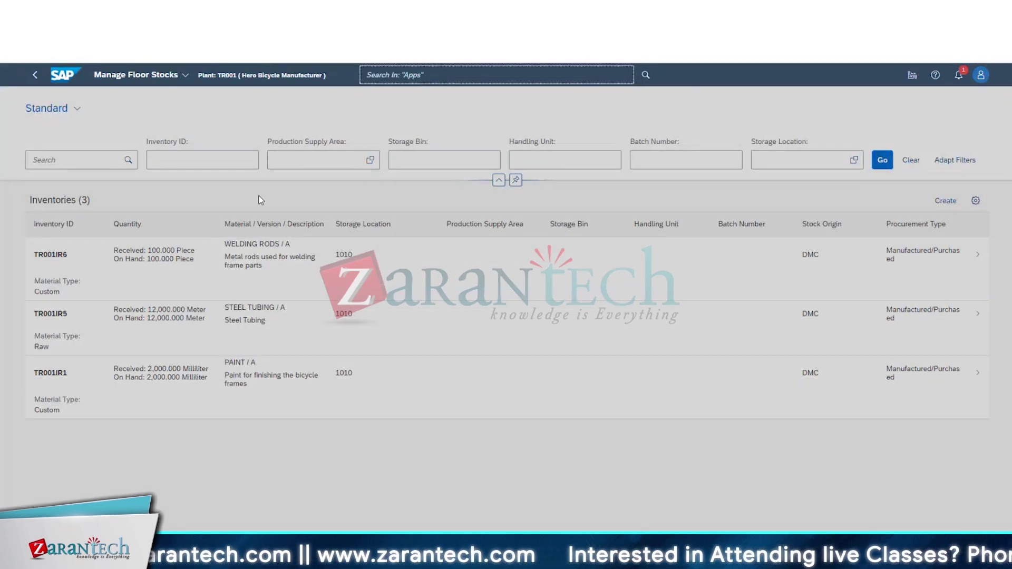
Step: Search Manage Collaboration Links for "compon" and select the link EWM_COLLABORATION_COMPONENT_ADD
key(ctrl+Tab)
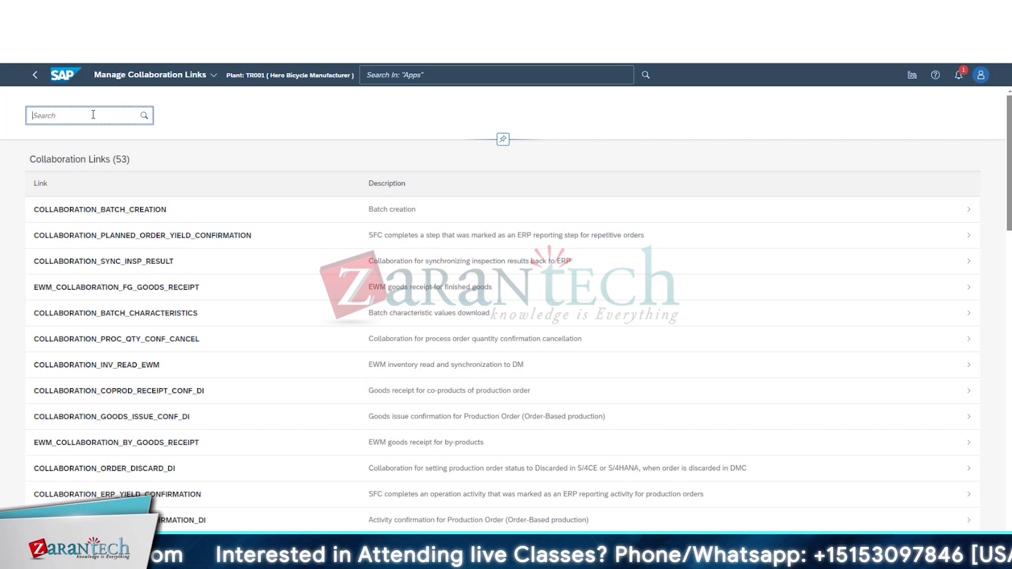
text(compon)
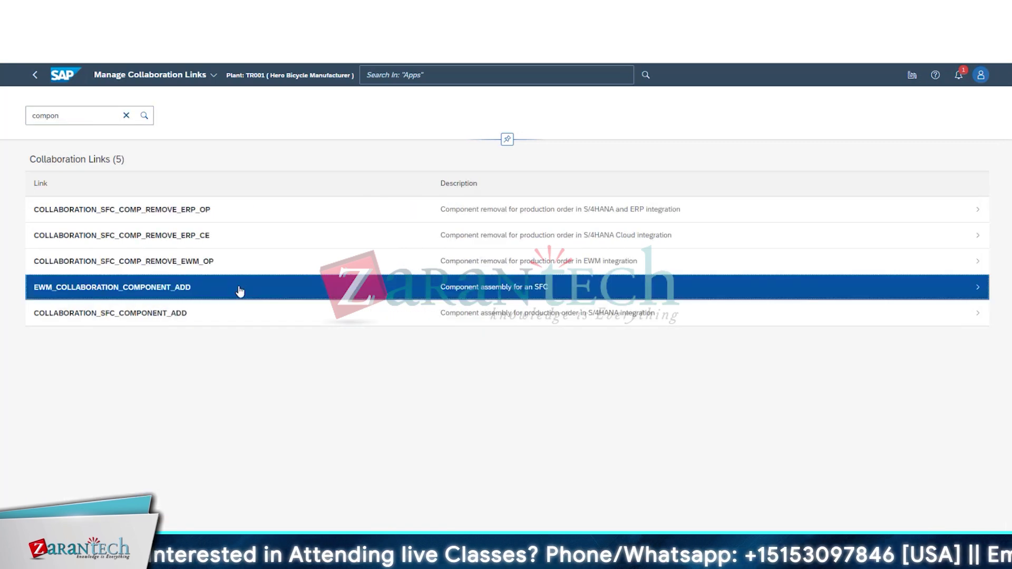
click(239, 291)
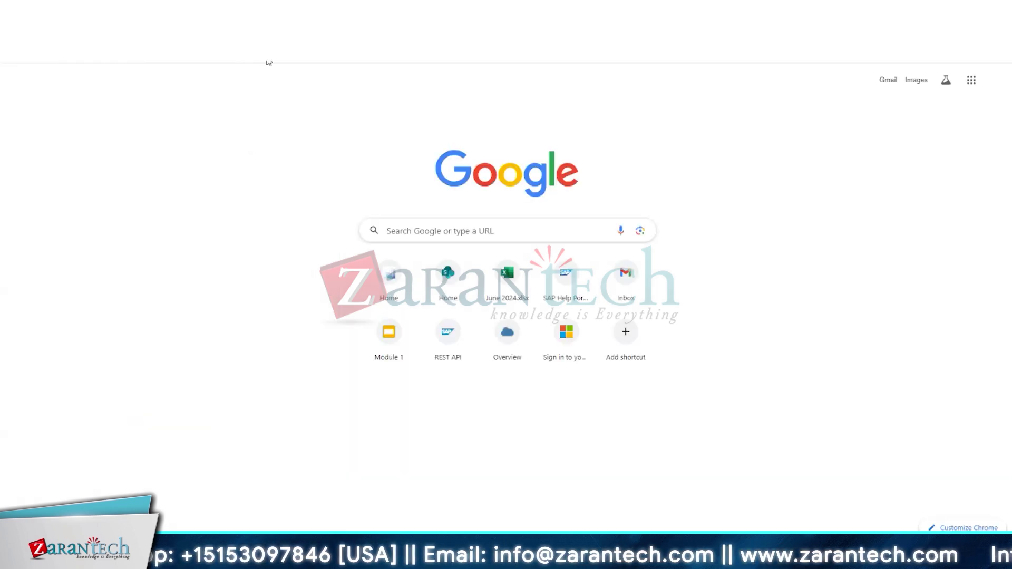
Step: Search the SAP Digital Manufacturing REST APIs on SAP Business Accelerator Hub for "alert" and open Production Operator Dashboard Notification
click(266, 66)
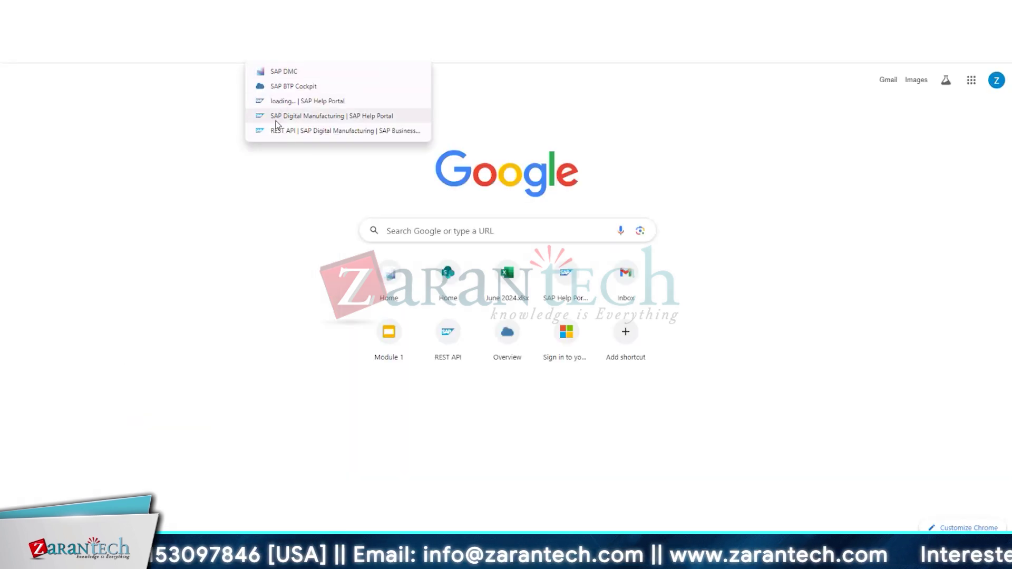
click(290, 131)
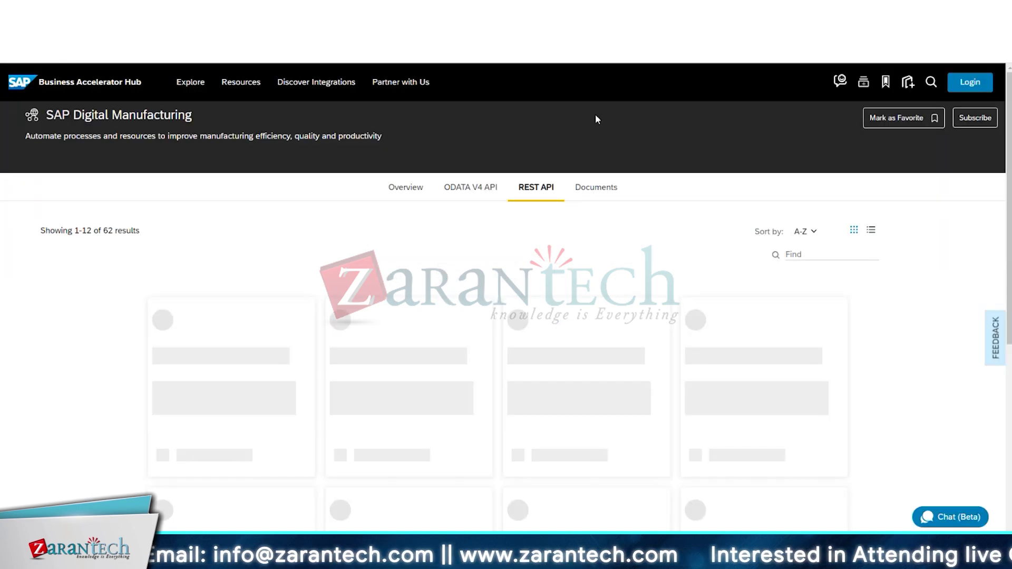
click(827, 255)
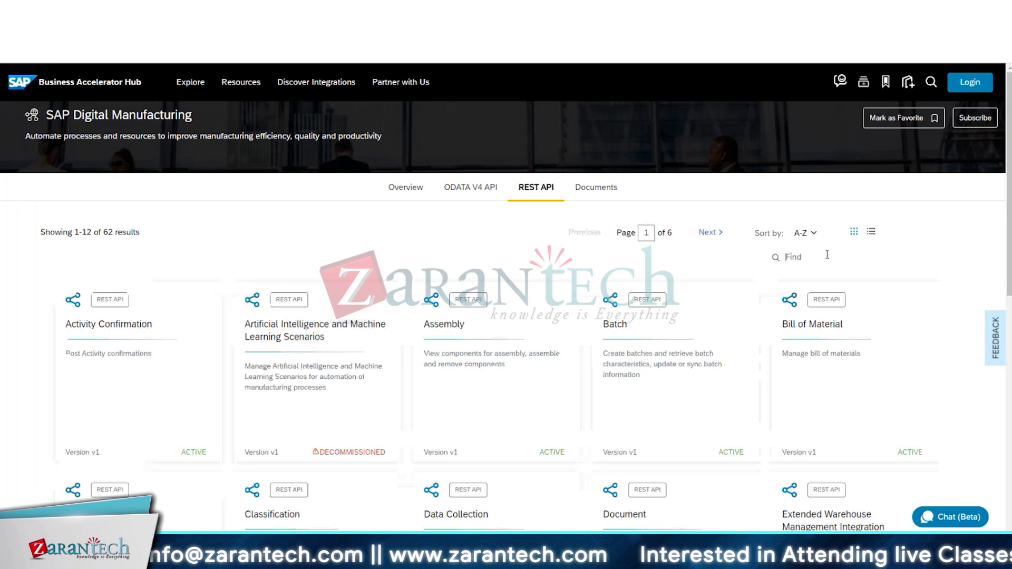
text(alert)
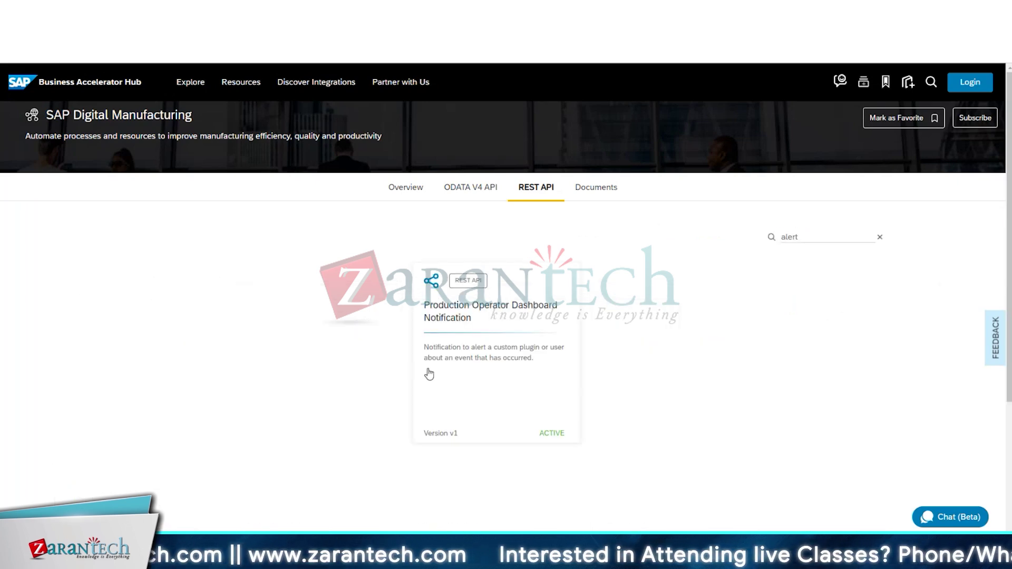
click(430, 373)
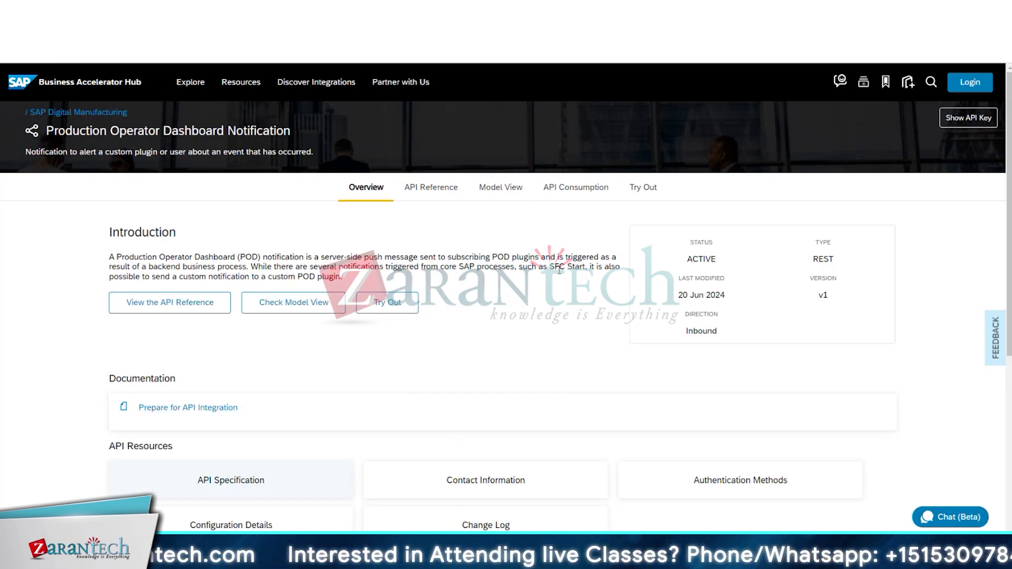
Step: Read the introduction and API resources of the Production Operator Dashboard Notification API
drag(344, 278, 98, 254)
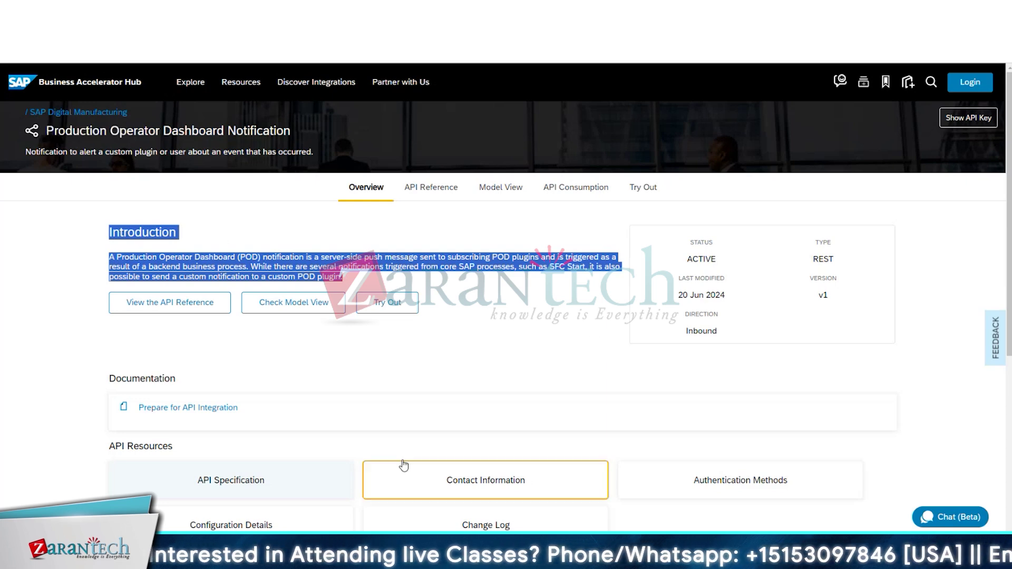
scroll(484, 390, down, 1)
scroll(484, 390, down, 3)
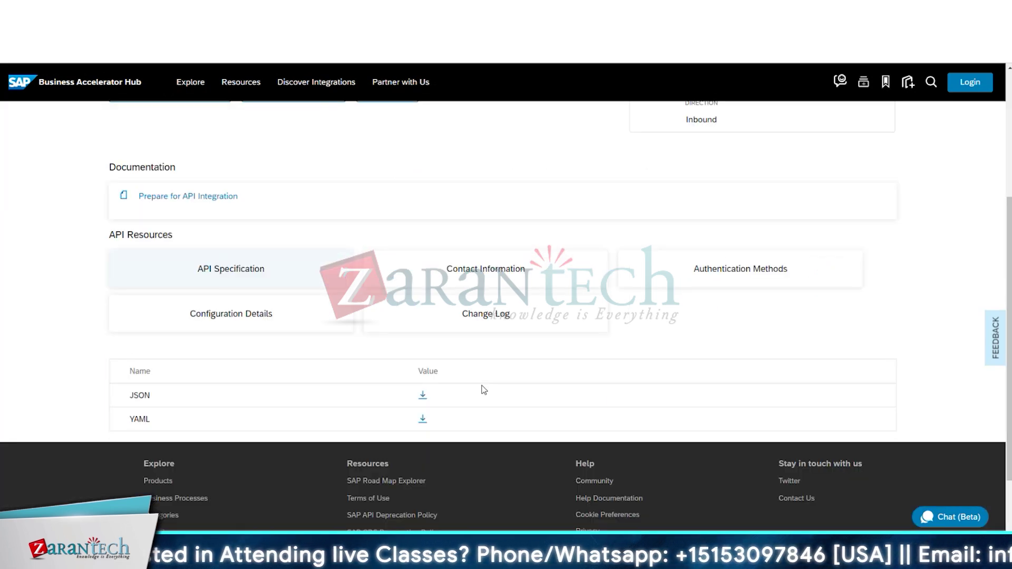
scroll(484, 390, up, 4)
click(483, 379)
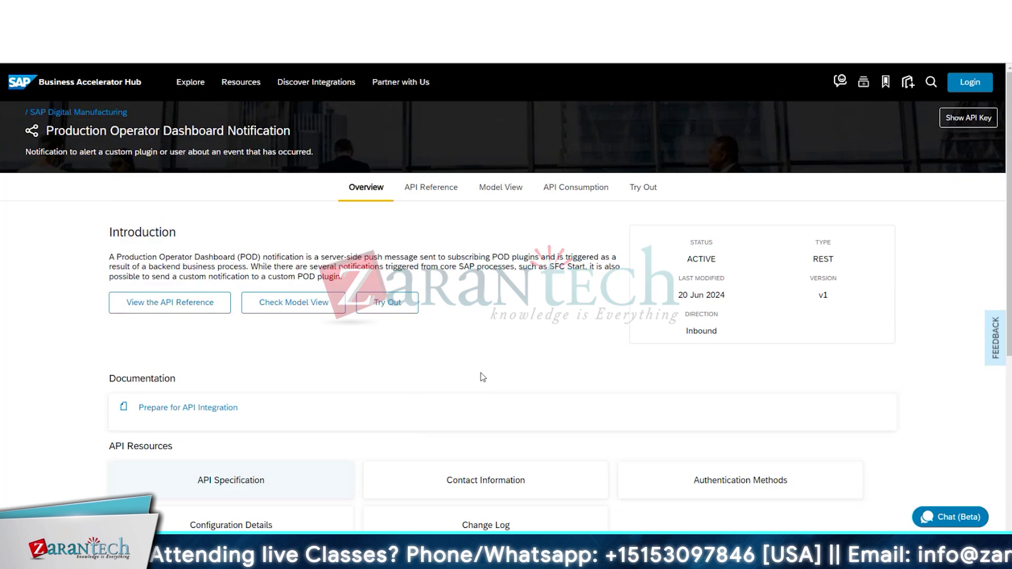
drag(349, 283, 115, 257)
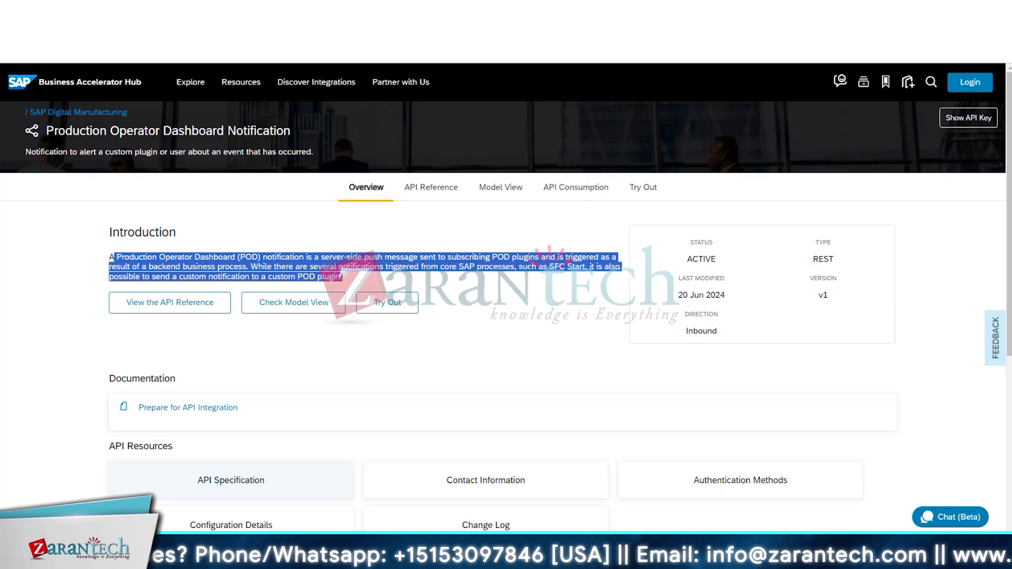
Step: Switch back to the Work center POD's alert form and open the Manage Alerts app to check the raised alert
mouse_move(738, 32)
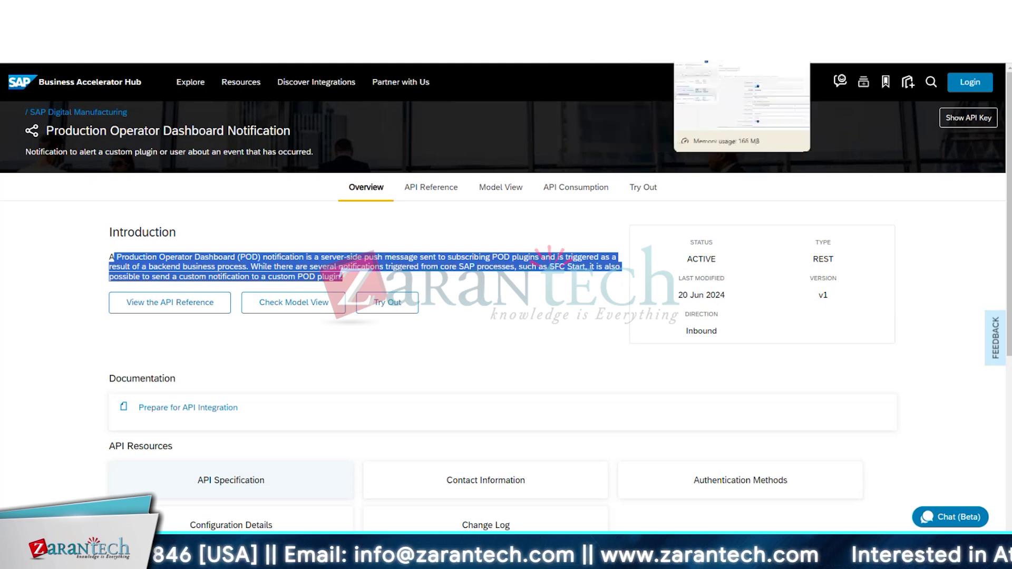
click(730, 52)
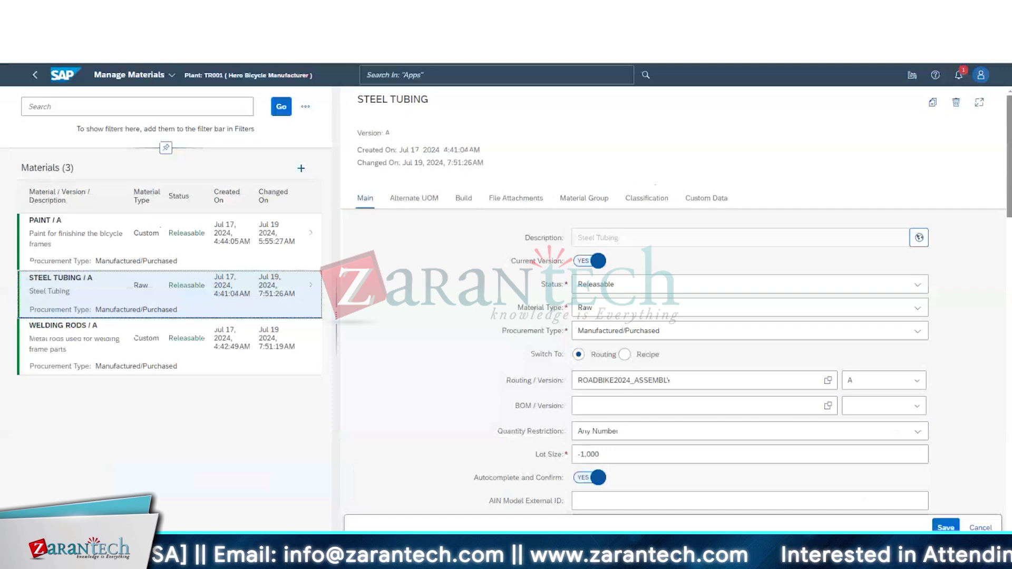
key(ctrl+Tab)
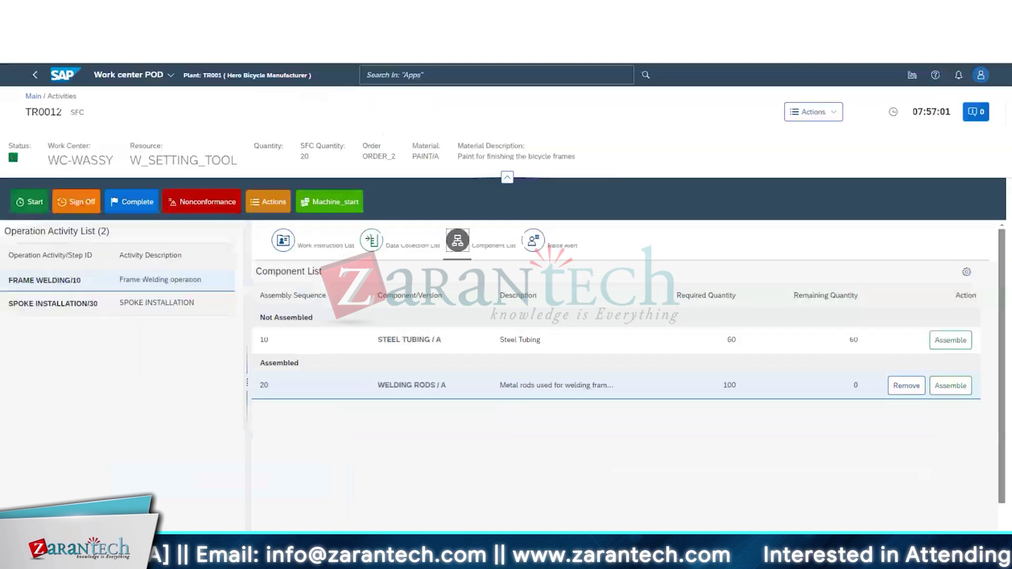
click(555, 248)
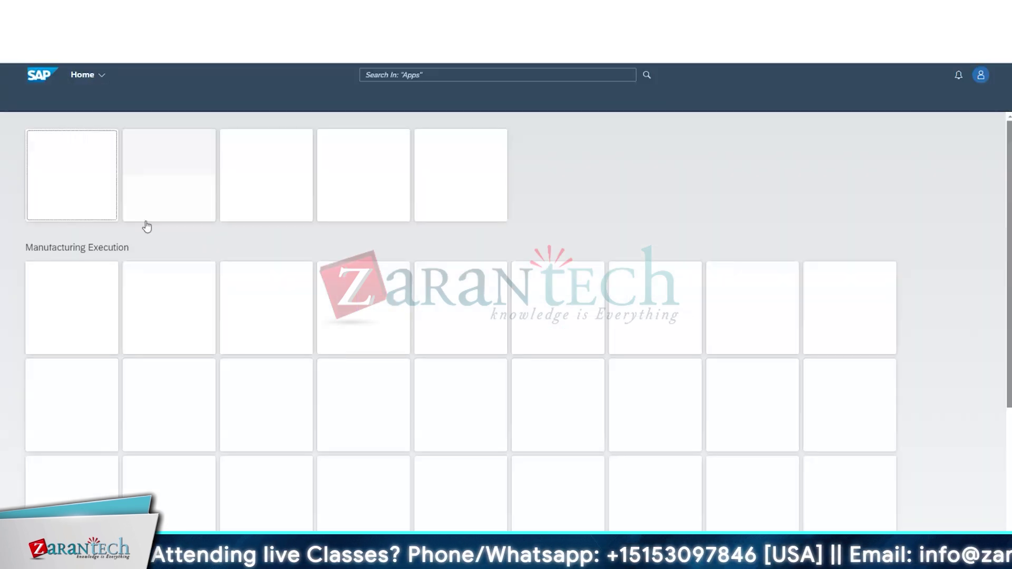
click(109, 176)
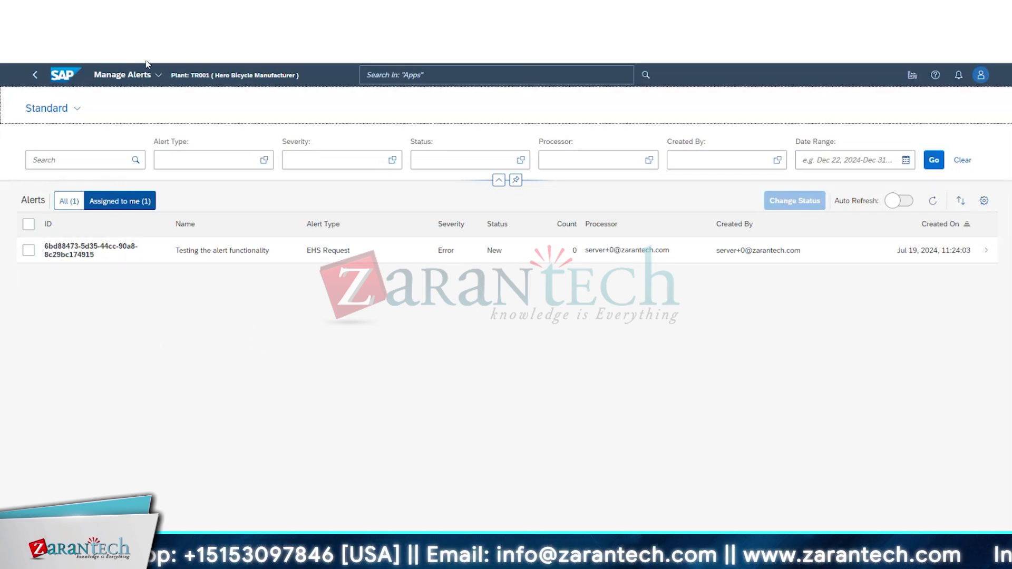
Step: Search the apps for "alert", open Manage Alert Types and look through the list of alert types
click(31, 80)
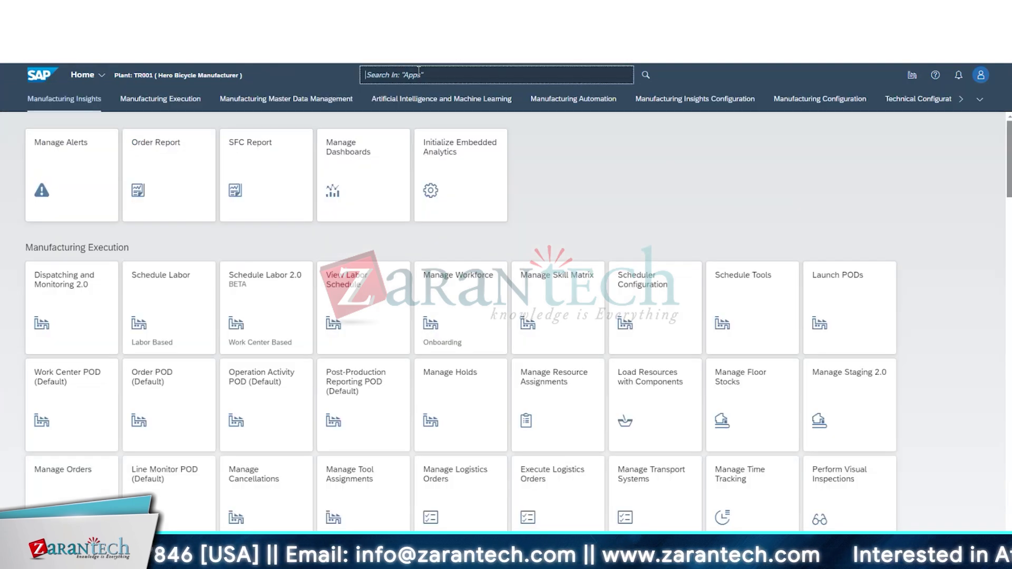
text(alert)
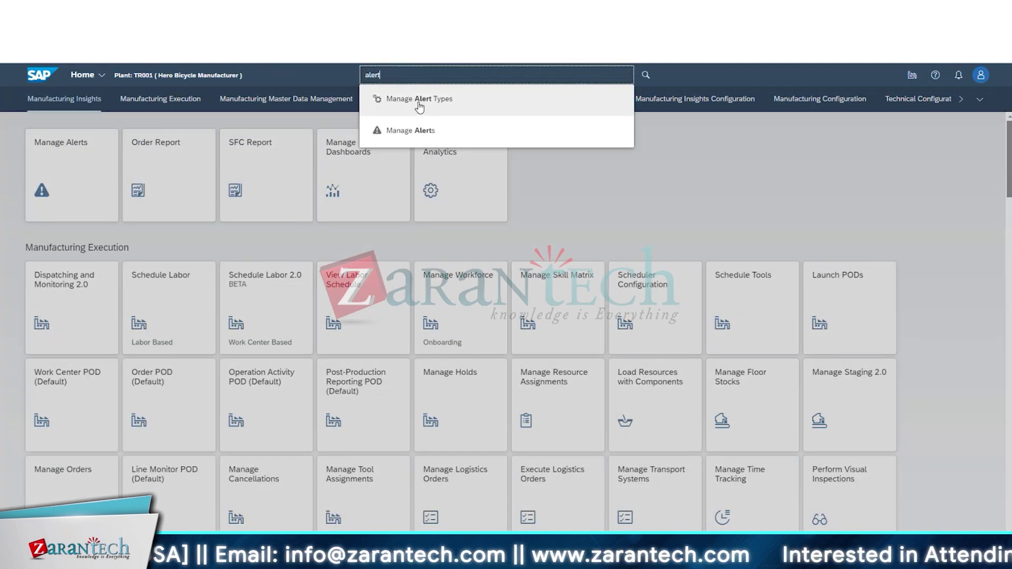
click(420, 107)
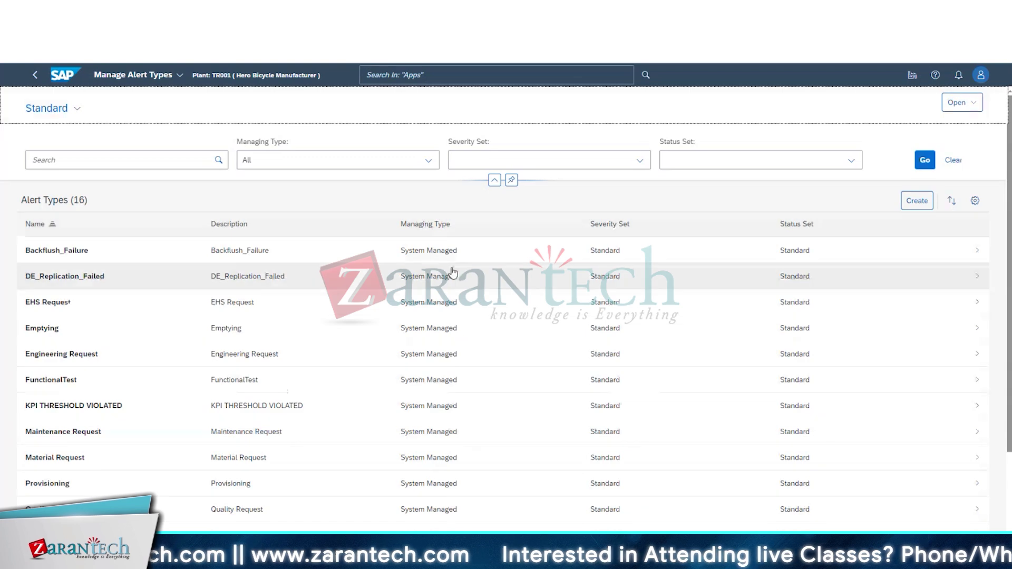
scroll(437, 294, down, 3)
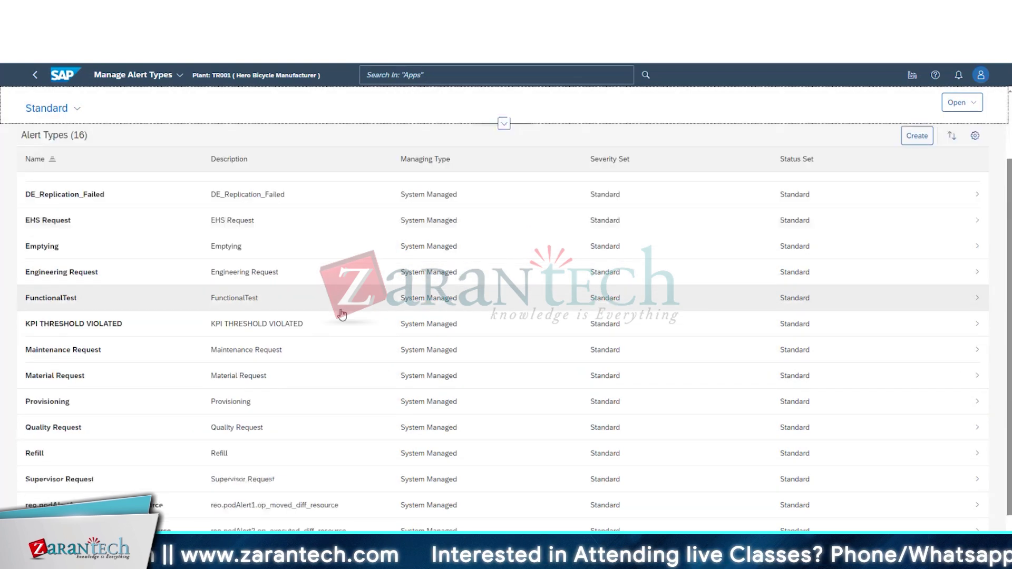
scroll(113, 458, up, 5)
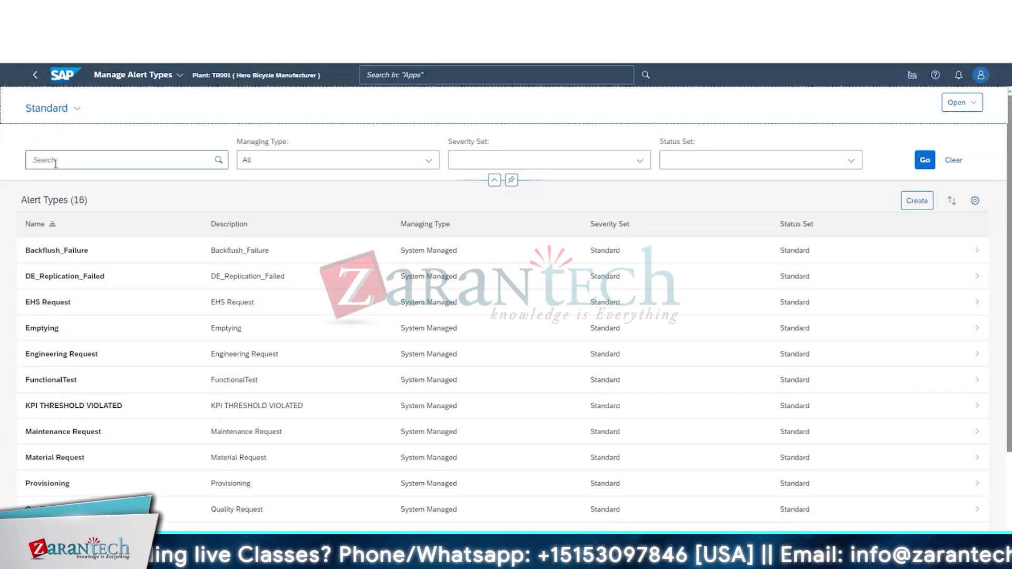
drag(21, 200, 89, 200)
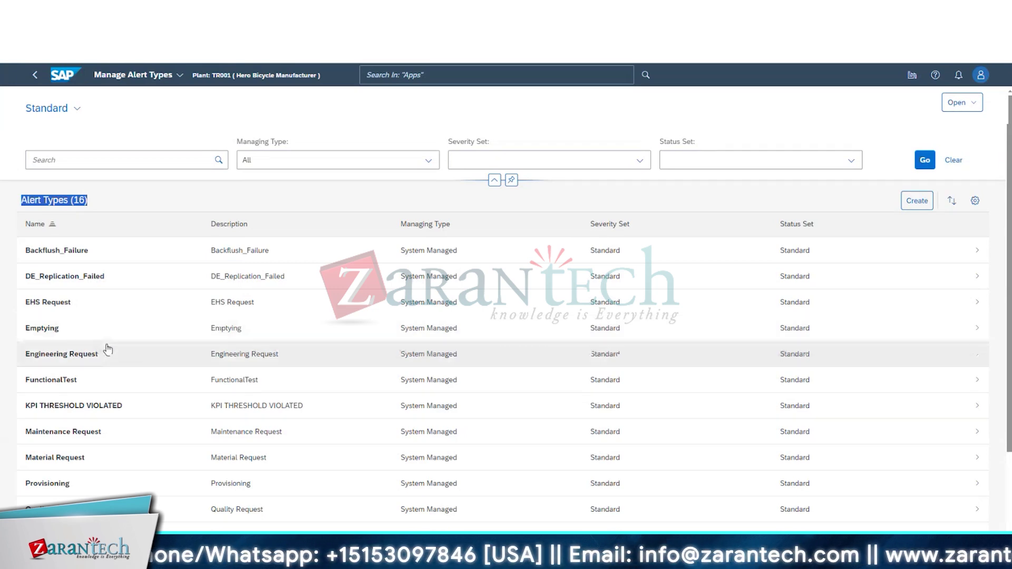
scroll(106, 350, down, 3)
scroll(293, 519, up, 3)
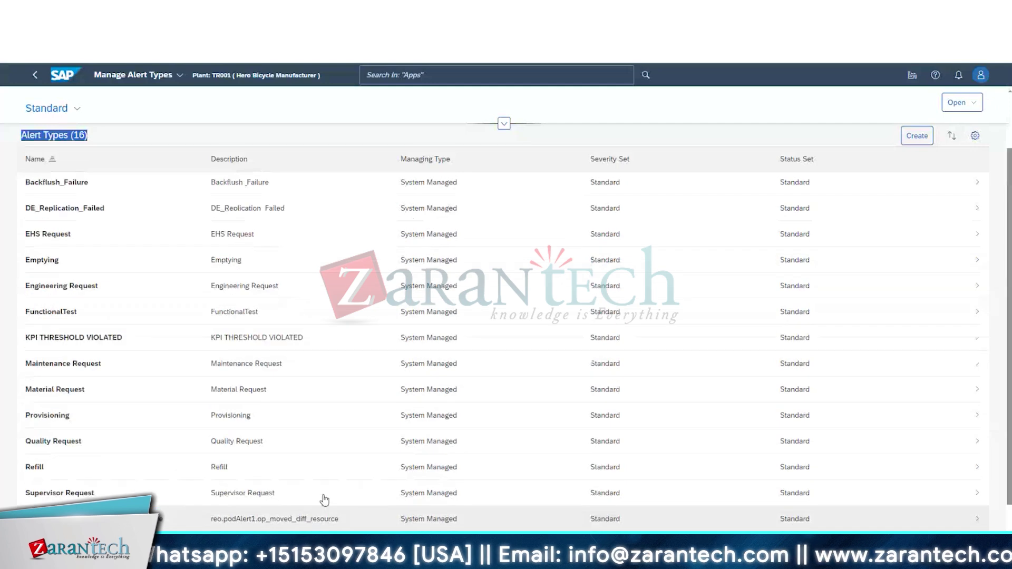
Step: Open the Backflush_Failure alert type and examine its DME_Shopfloor and dmc property sets
click(76, 253)
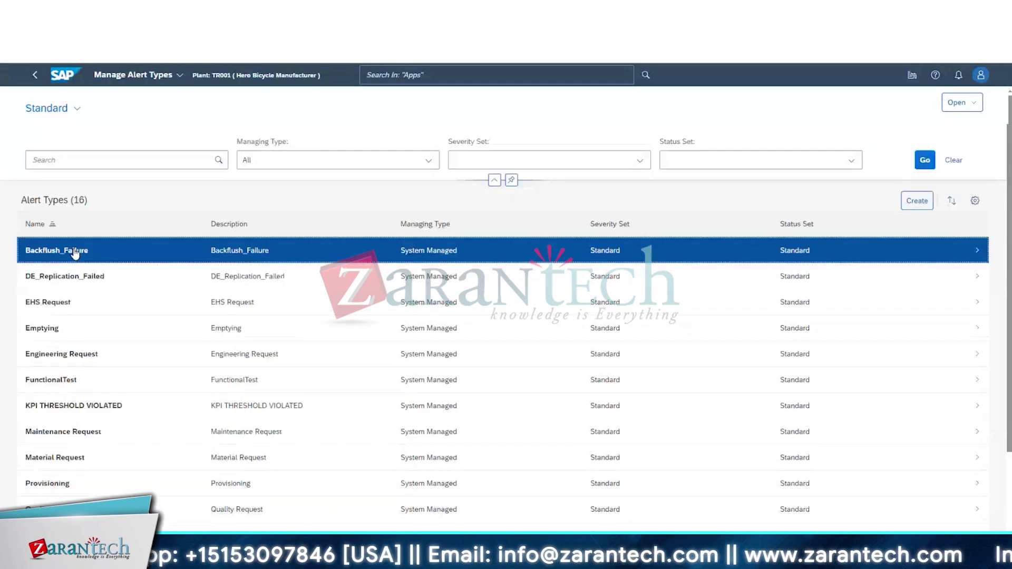
click(626, 275)
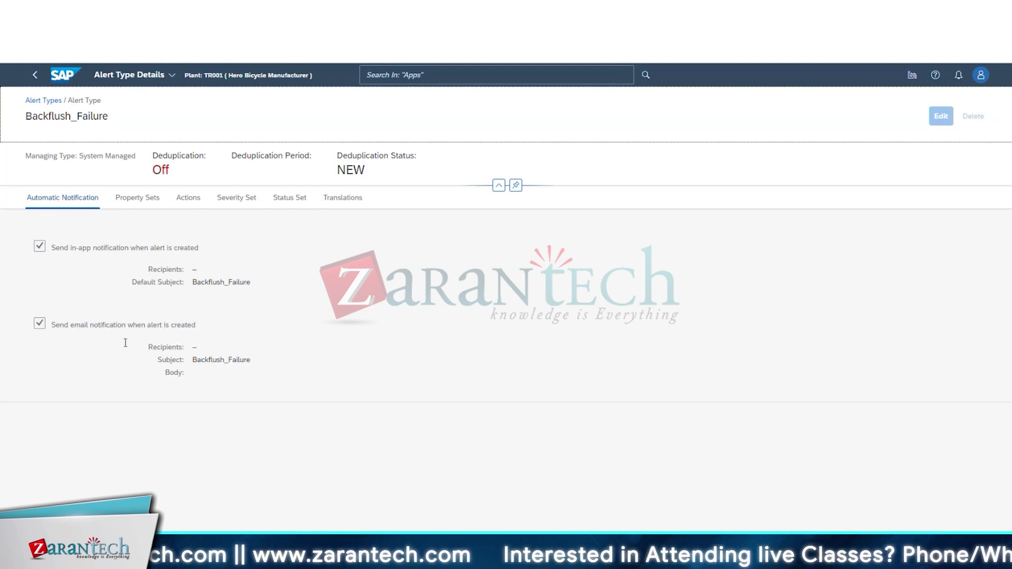
click(133, 204)
click(39, 281)
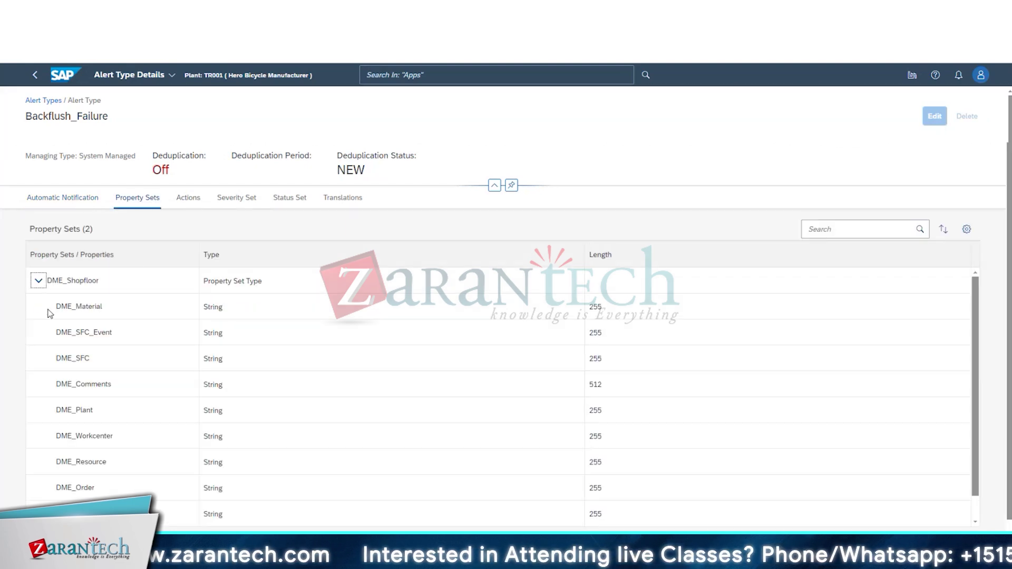
click(39, 281)
click(38, 306)
click(43, 308)
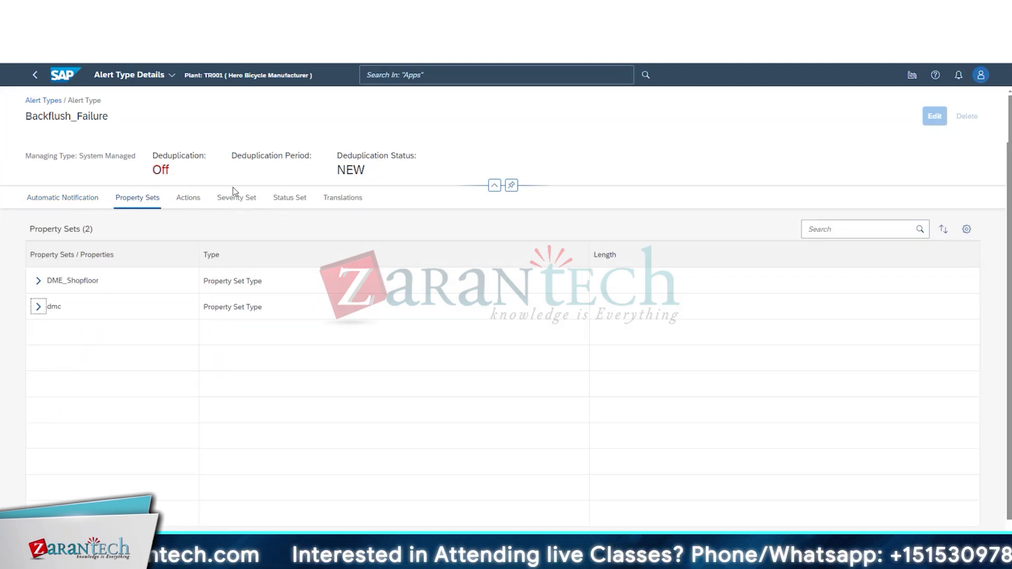
Step: Review the Backflush_Failure alert type's actions, severity set, status set, translations and automatic notification settings
click(193, 205)
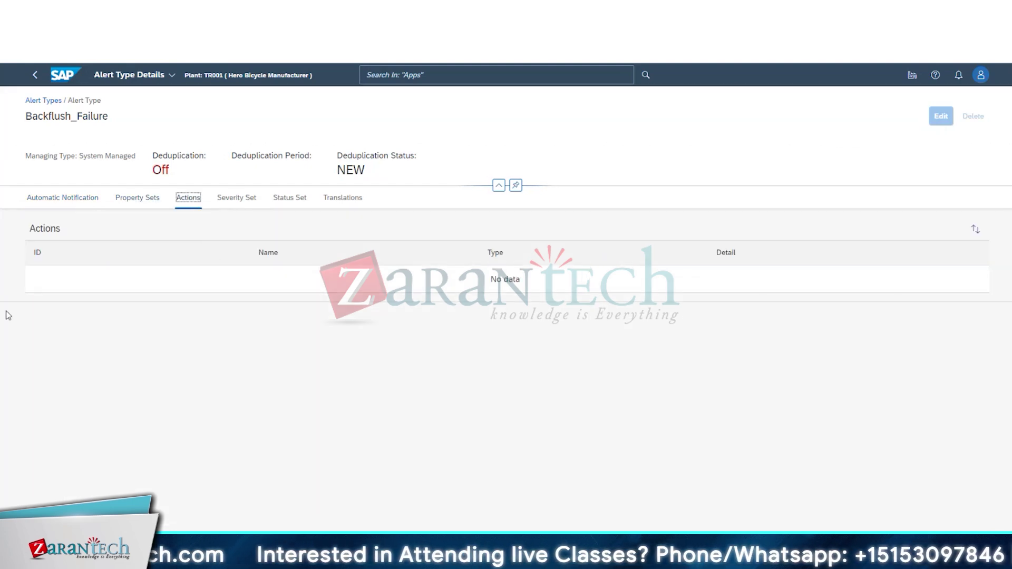
click(244, 211)
click(296, 203)
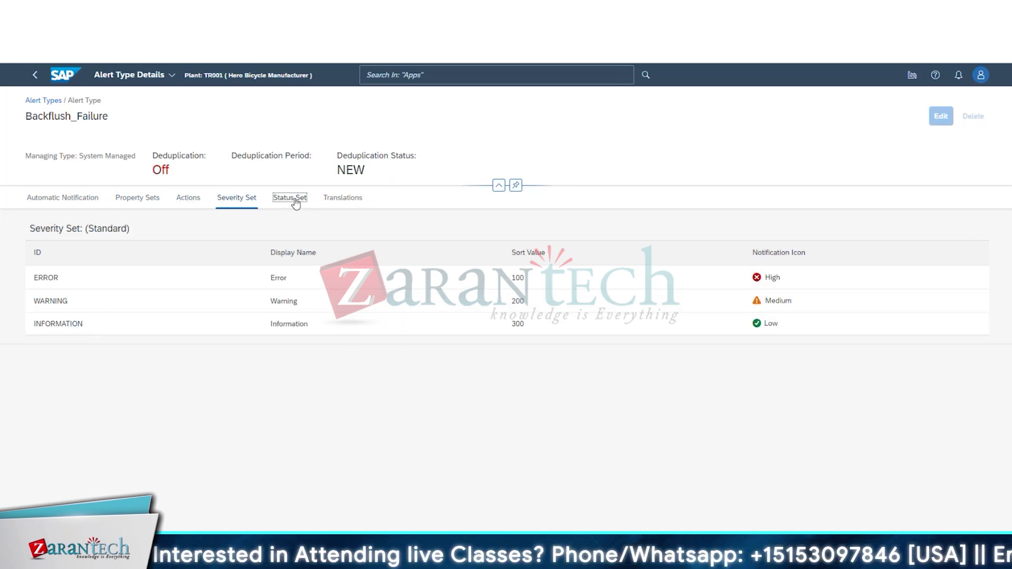
click(332, 199)
click(74, 196)
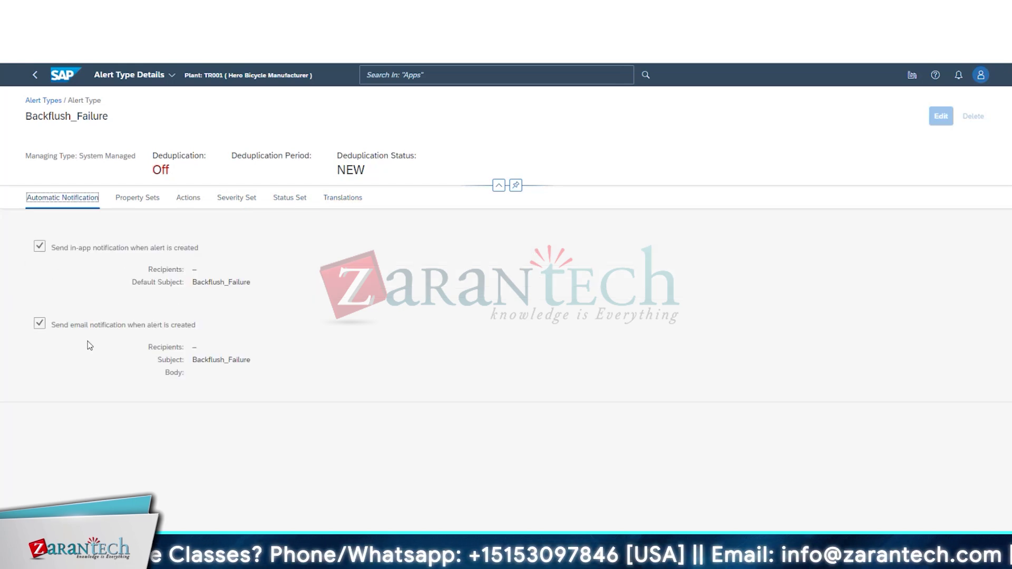
Step: Return to the alert types list and check the Quality Request alert type's actions, automatic notification and property sets
click(36, 75)
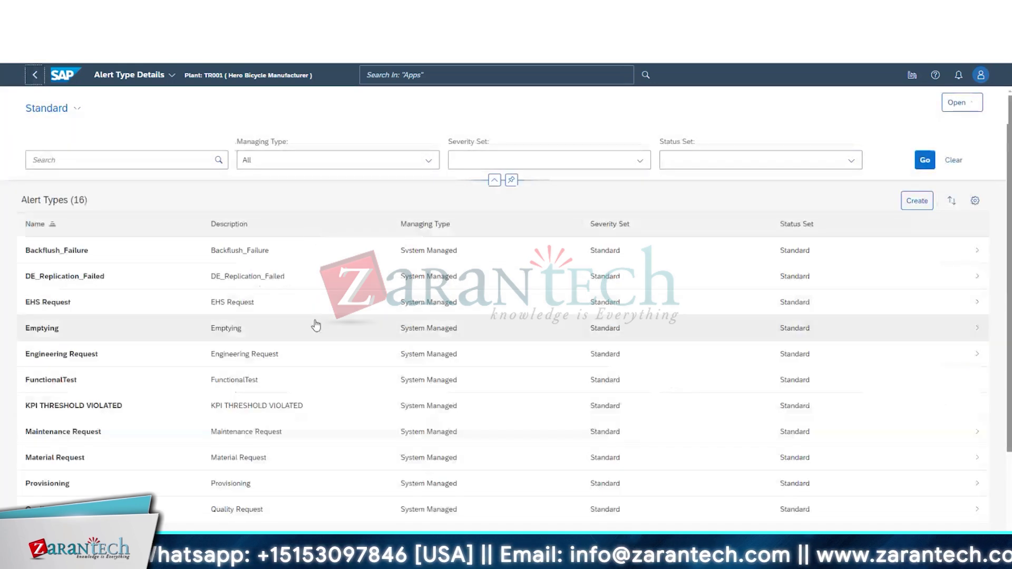
scroll(316, 325, down, 3)
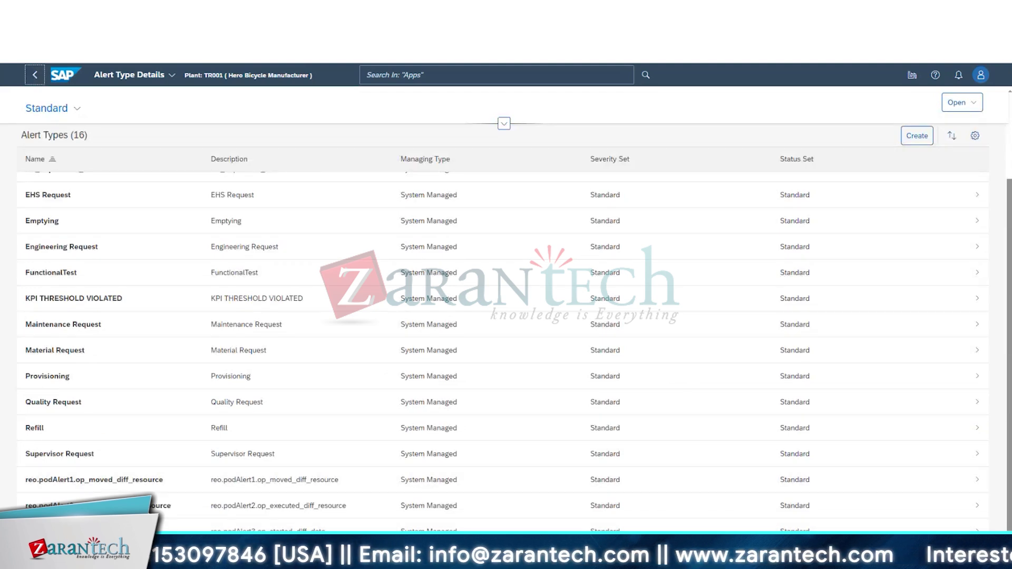
scroll(117, 450, up, 1)
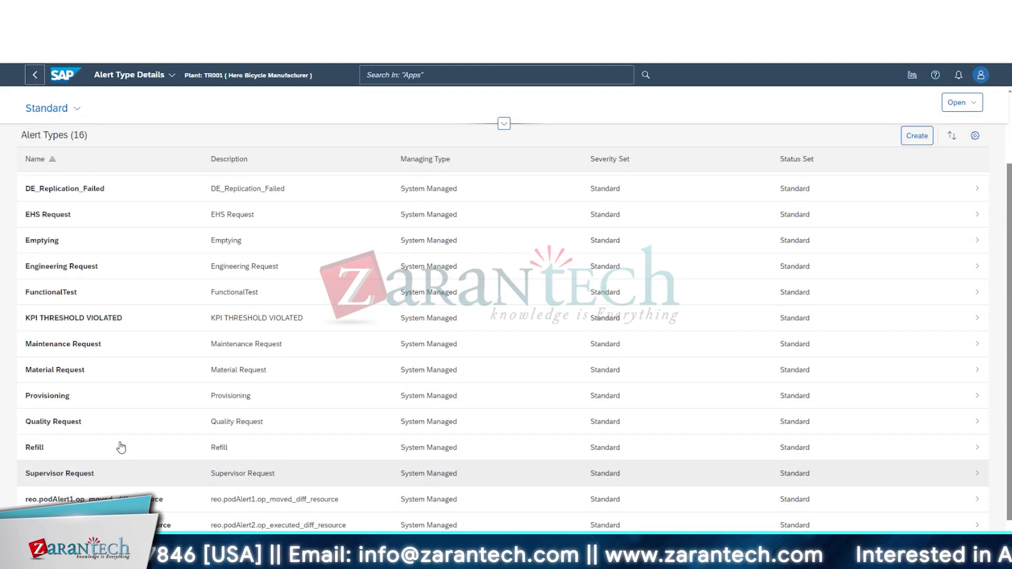
scroll(119, 445, down, 1)
click(183, 414)
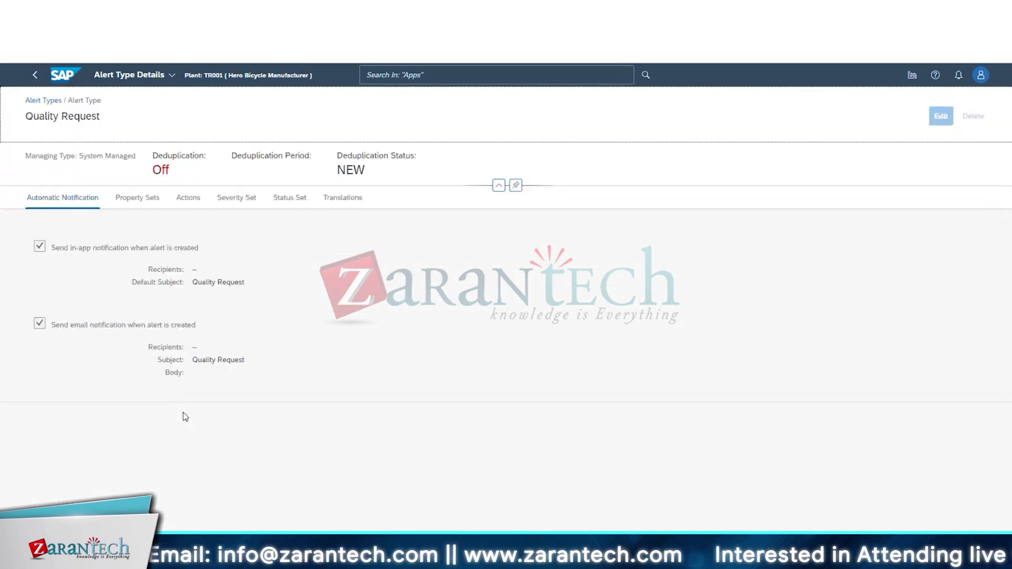
click(188, 199)
click(61, 200)
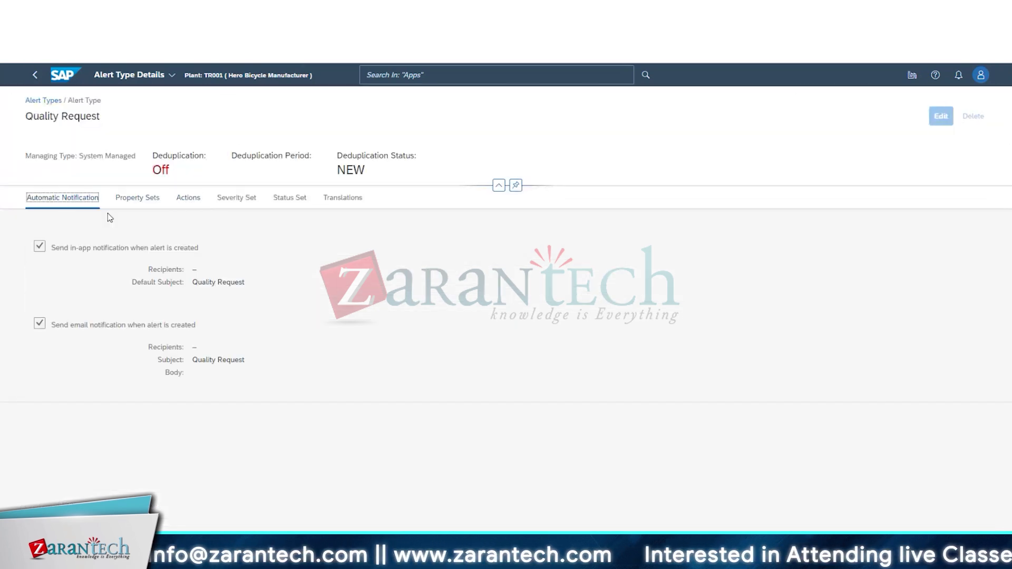
click(125, 206)
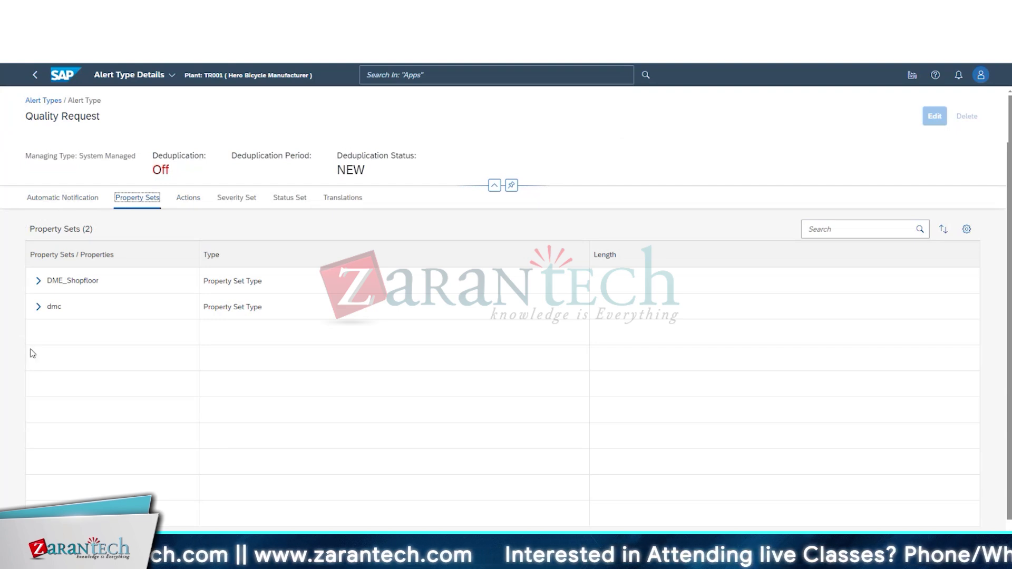
click(43, 101)
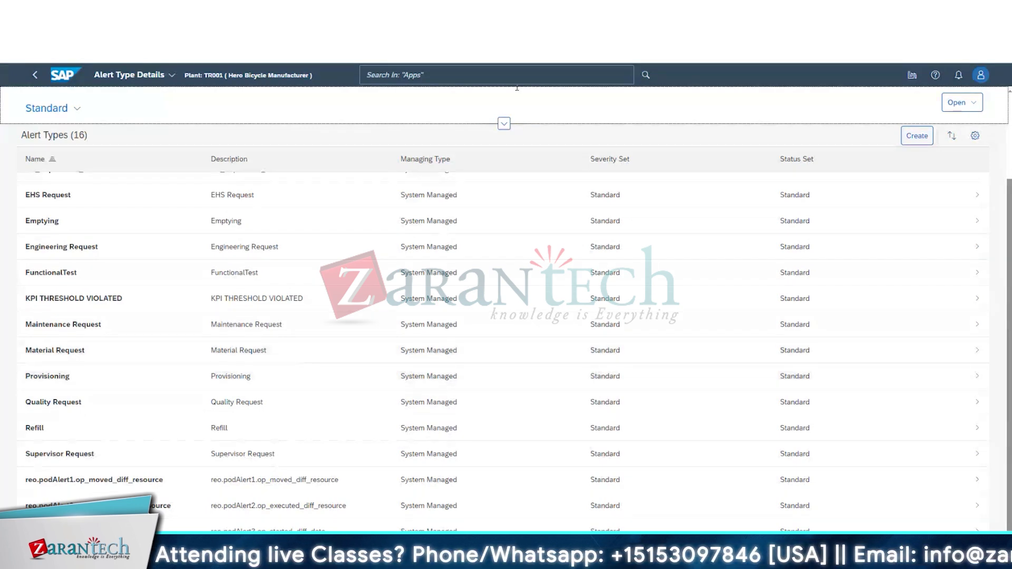
Step: Go back to the Work center POD's alert form and view the available alert types without changing the selection
scroll(517, 88, up, 2)
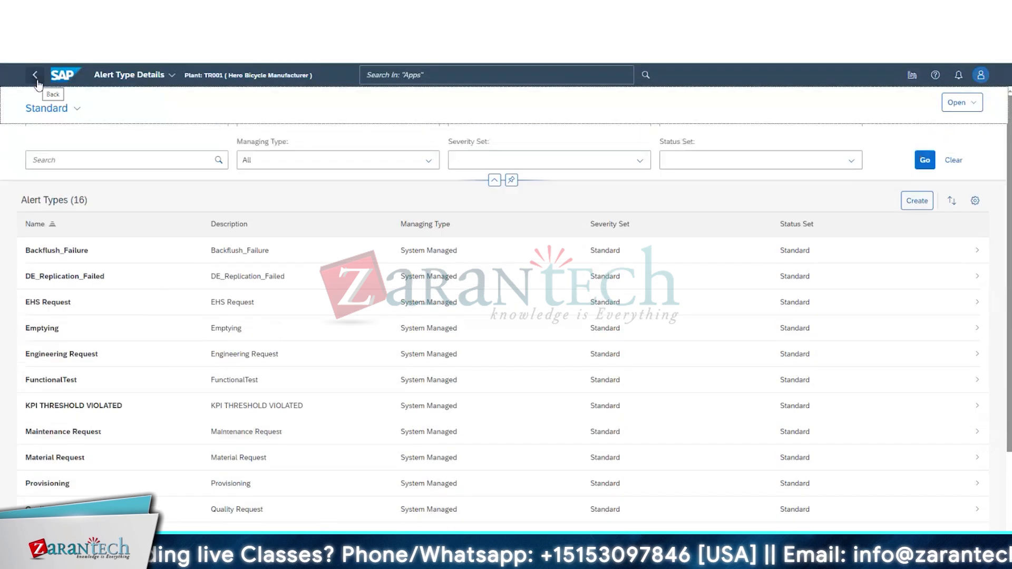
click(35, 78)
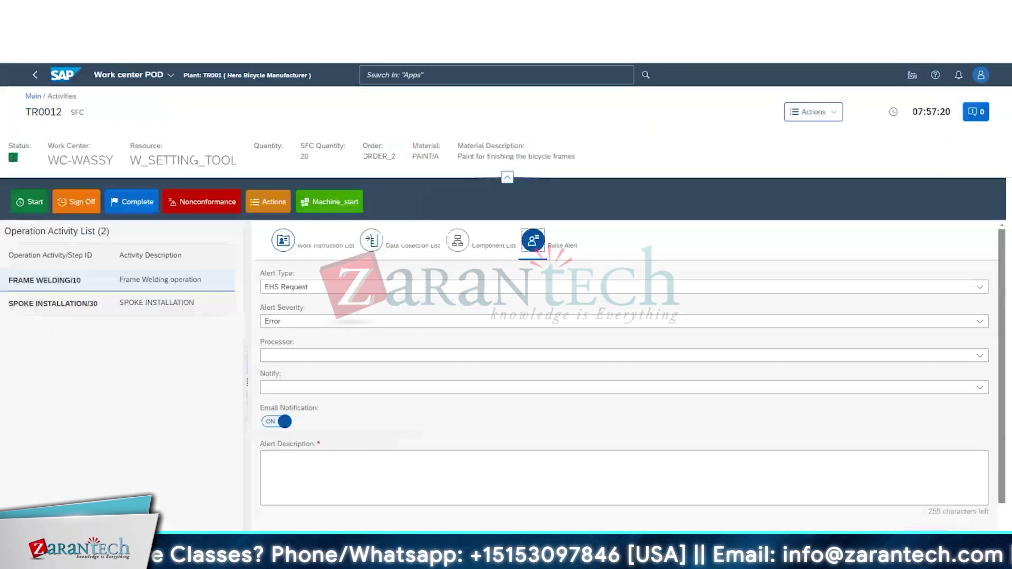
click(296, 287)
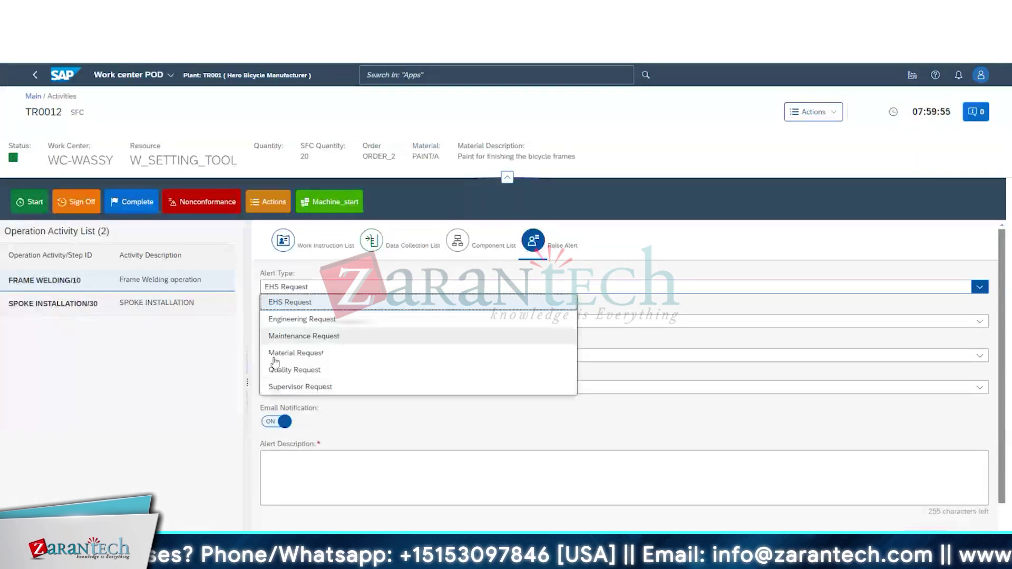
click(359, 431)
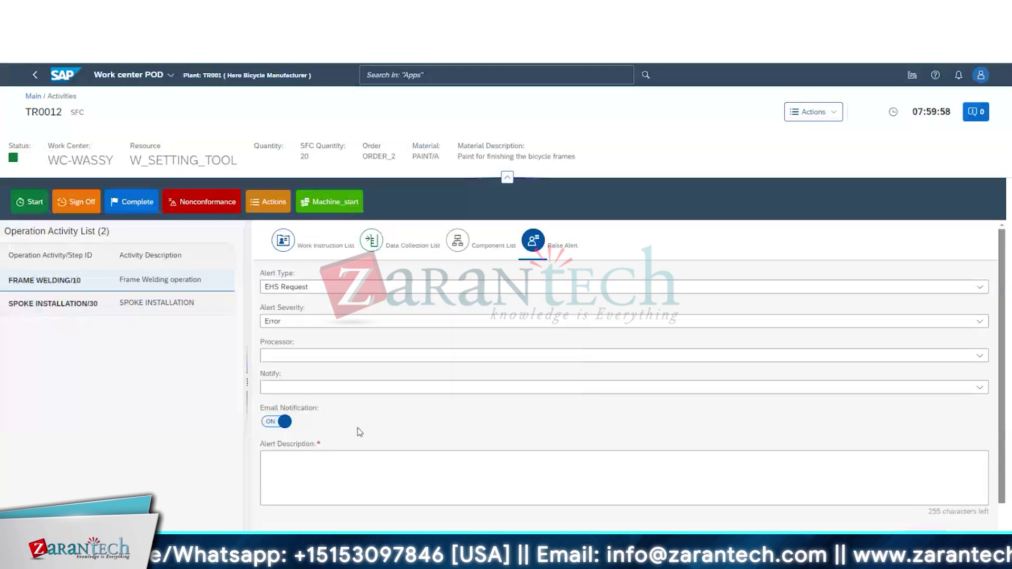
Step: Show the Component List for FRAME WELDING/10 in the Work center POD and check the required quantity of WELDING RODS
click(496, 242)
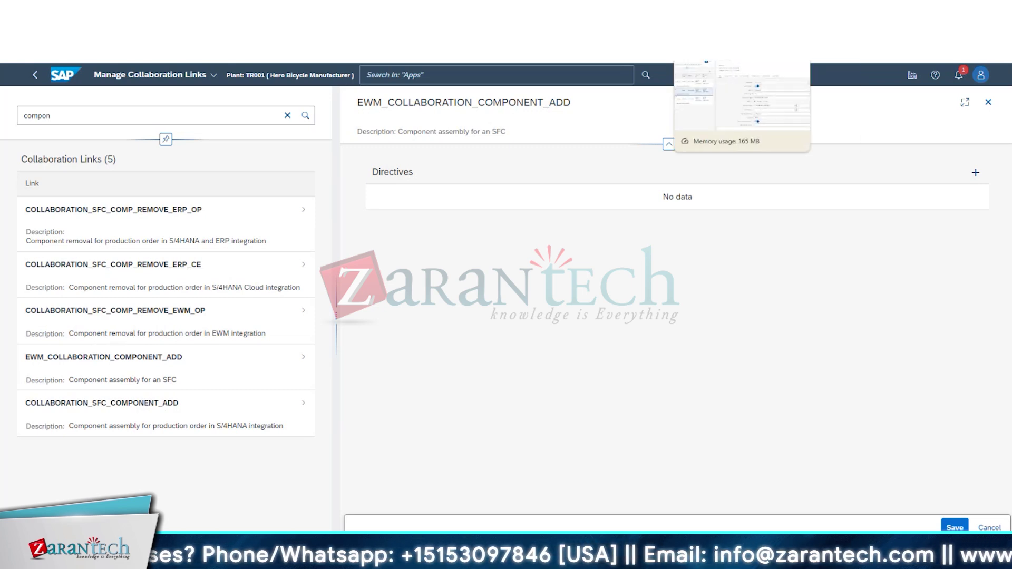
key(ctrl+Tab)
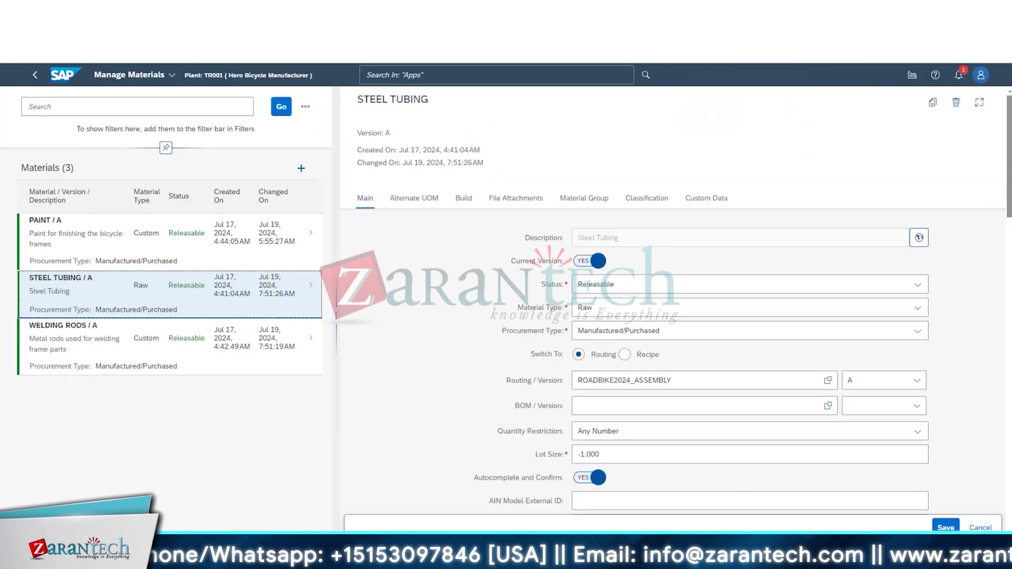
key(ctrl+Tab)
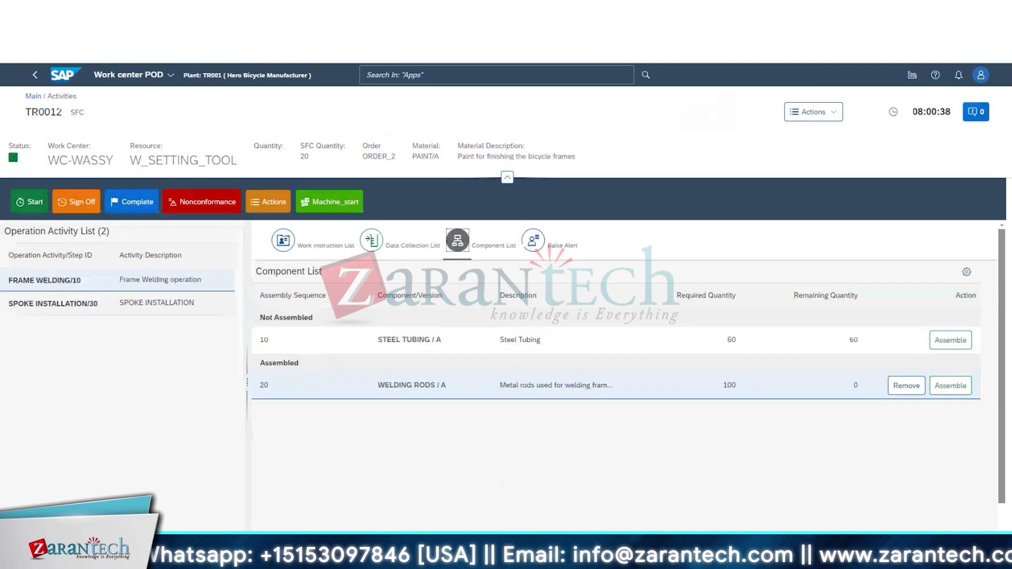
double_click(729, 385)
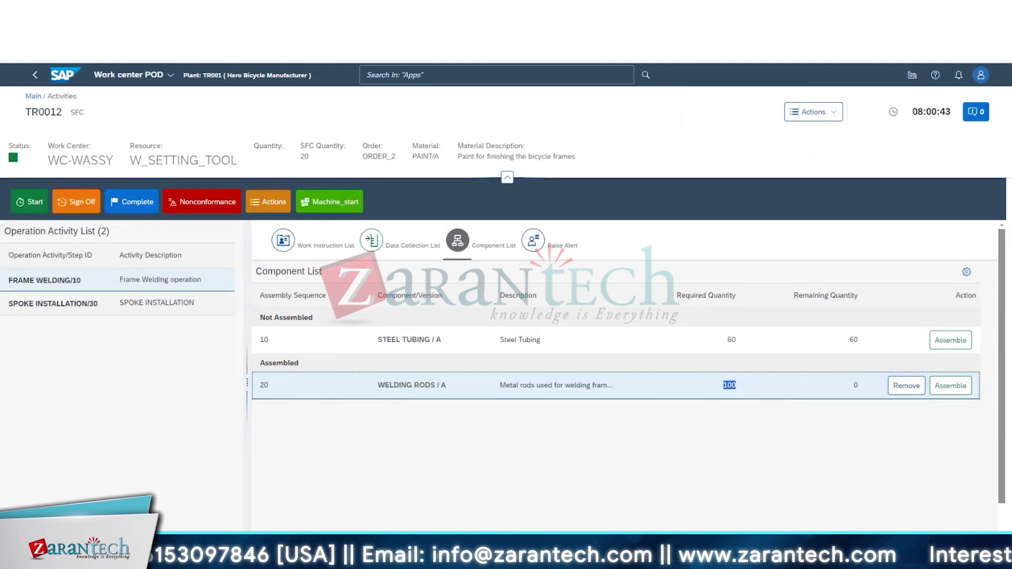
Step: Switch to the Manage Alert Types page and search the apps for "floor" to open Manage Floor Stocks
key(ctrl+Tab)
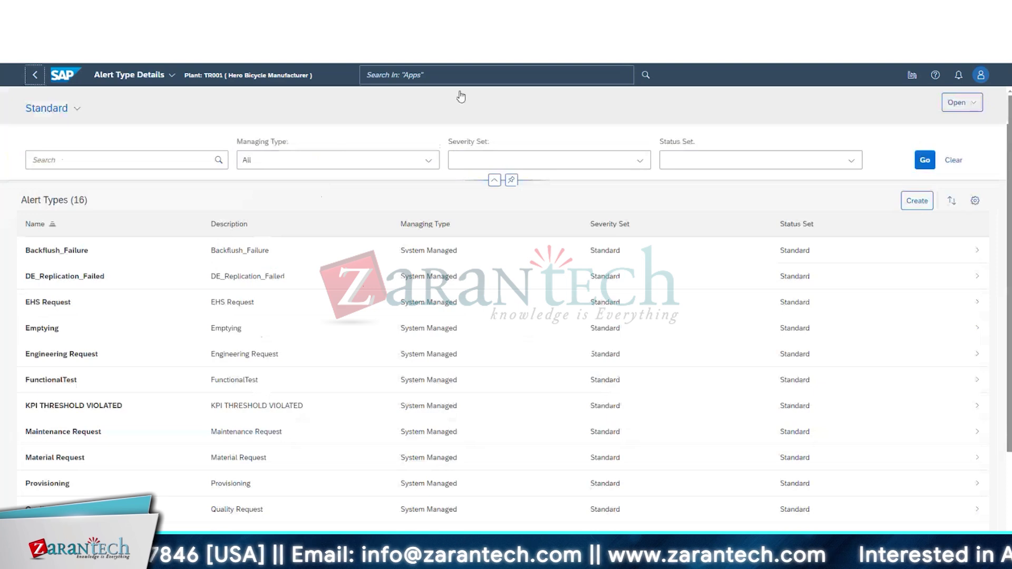
click(465, 79)
text(fior)
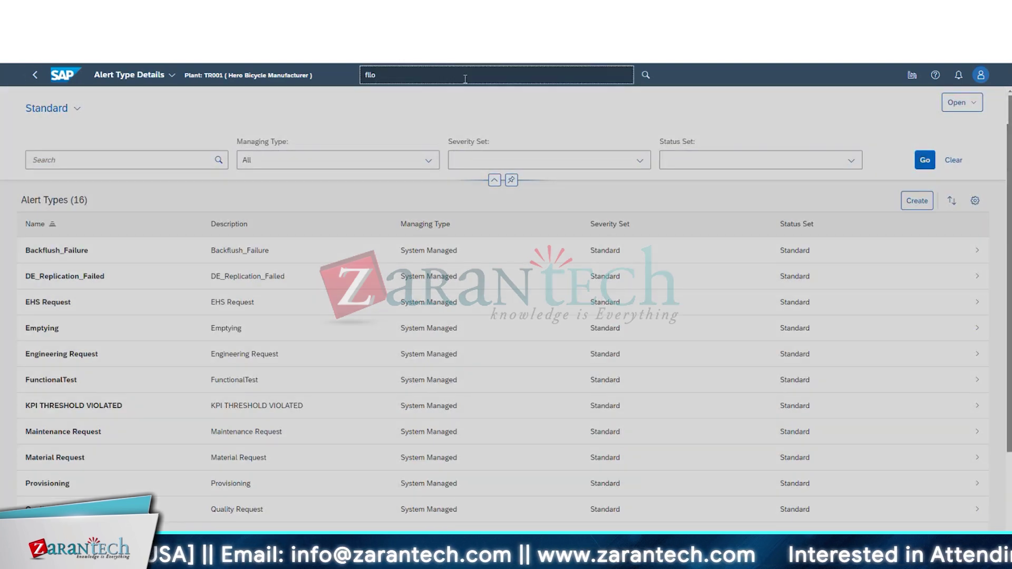
text(loor)
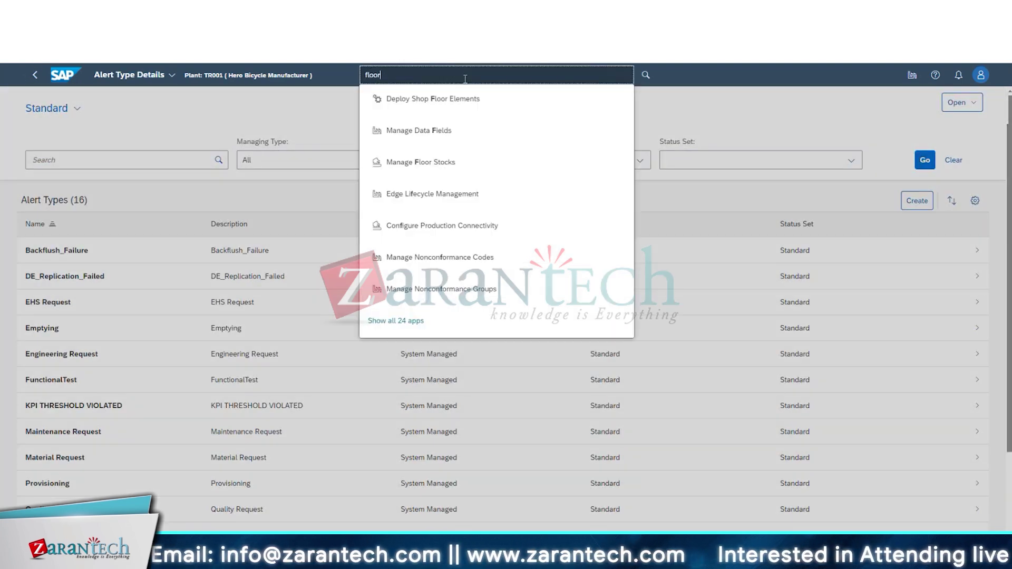
click(446, 130)
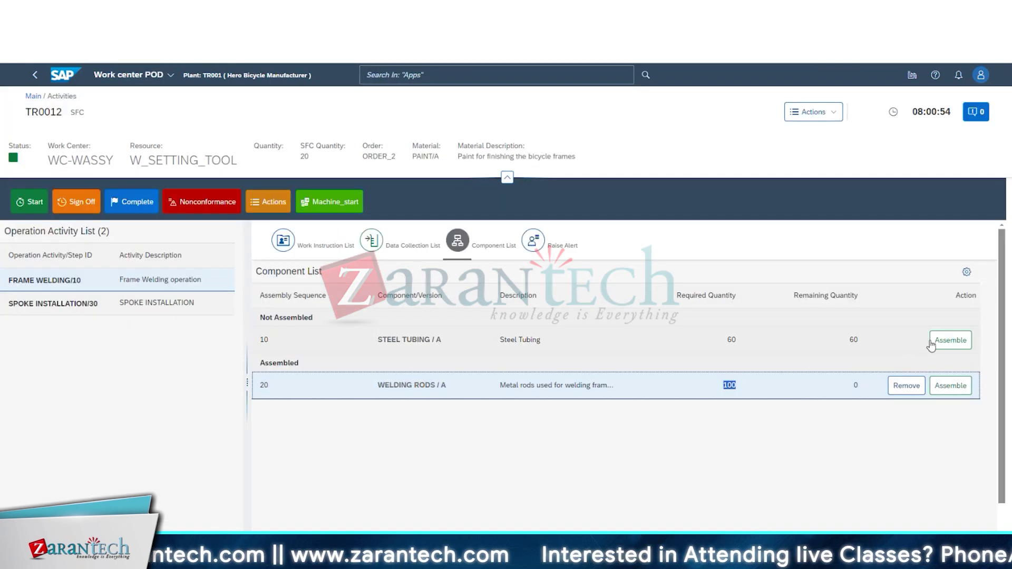
Step: Open the assembly form for STEEL TUBING at FRAME WELDING/10 and check its component details and assembly data
click(929, 344)
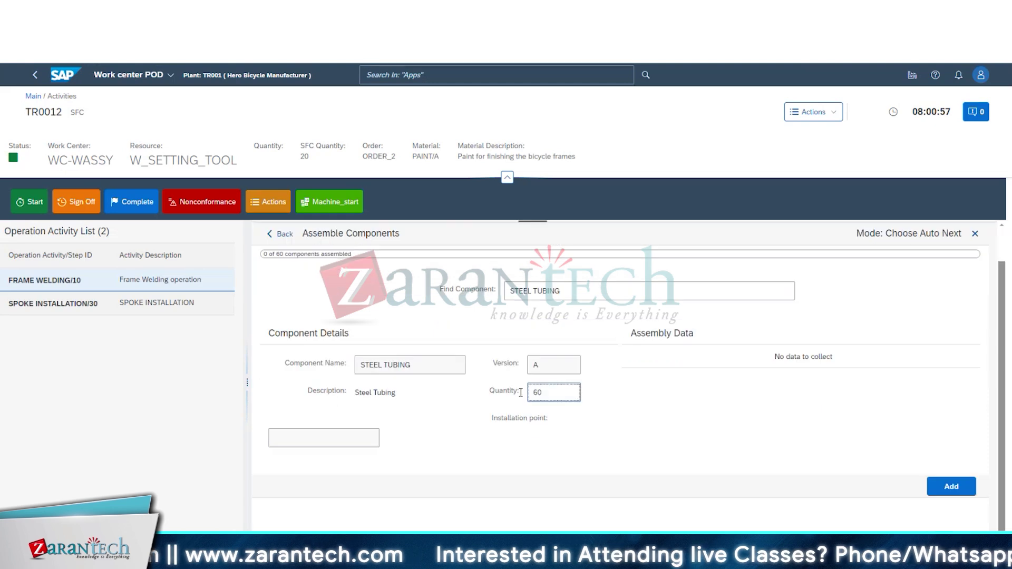
drag(681, 340, 927, 371)
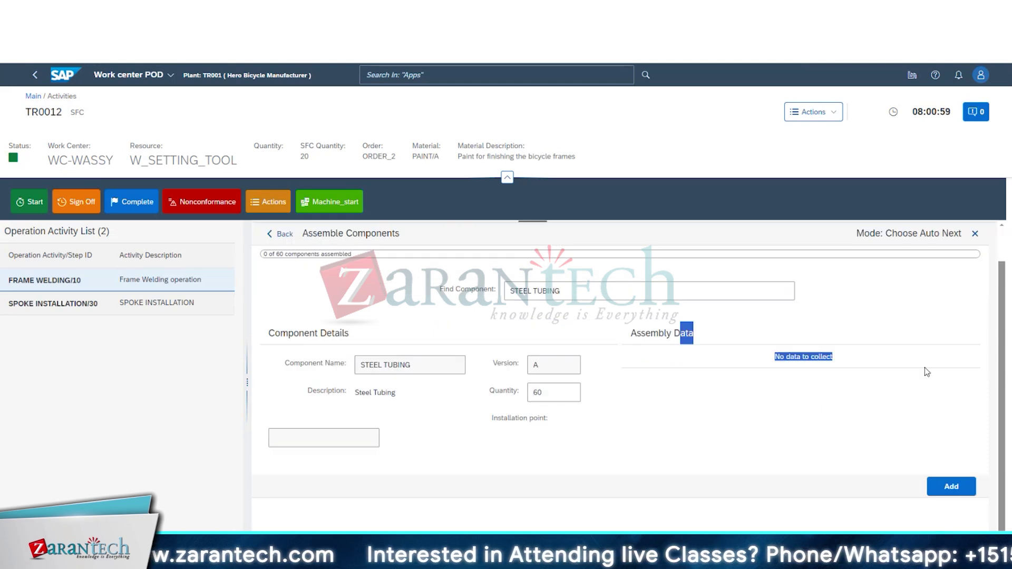
click(807, 387)
scroll(690, 382, up, 1)
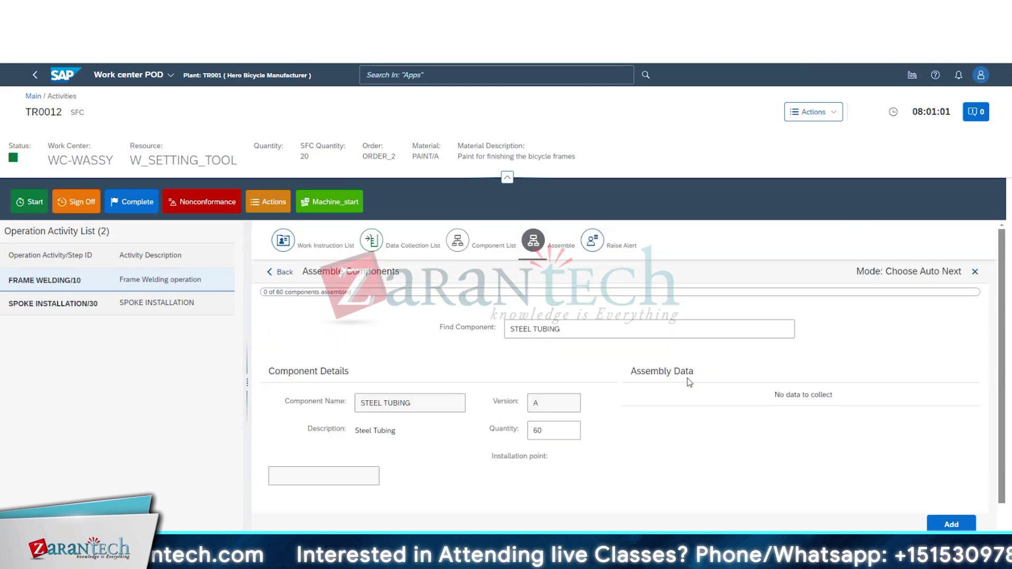
drag(565, 329, 482, 326)
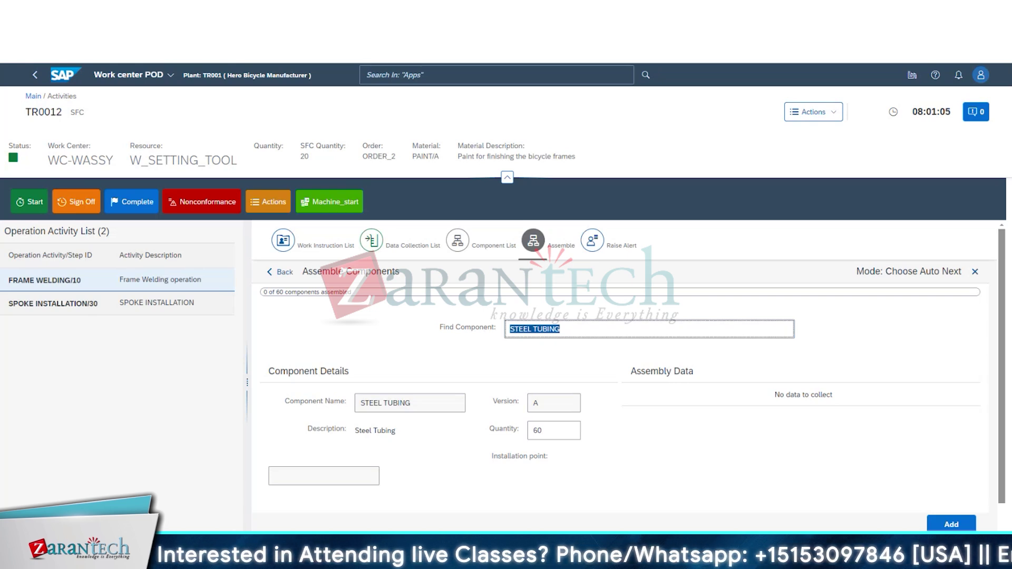
Step: Switch to Manage Materials and set STEEL TUBING's Data to Collect at Assembly/Consumption to INV_SFC
key(ctrl+Tab)
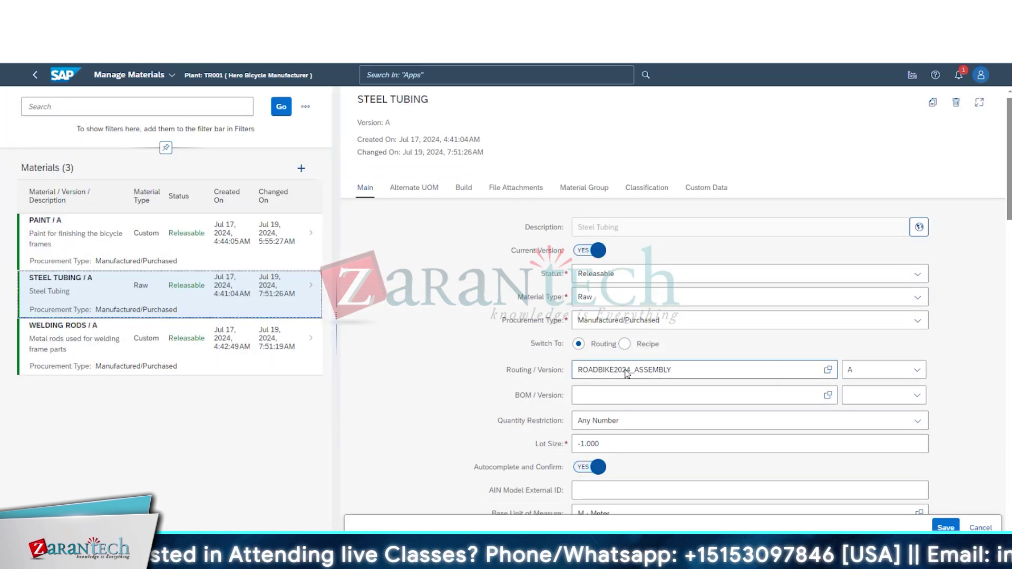
scroll(627, 373, down, 10)
drag(426, 308, 500, 308)
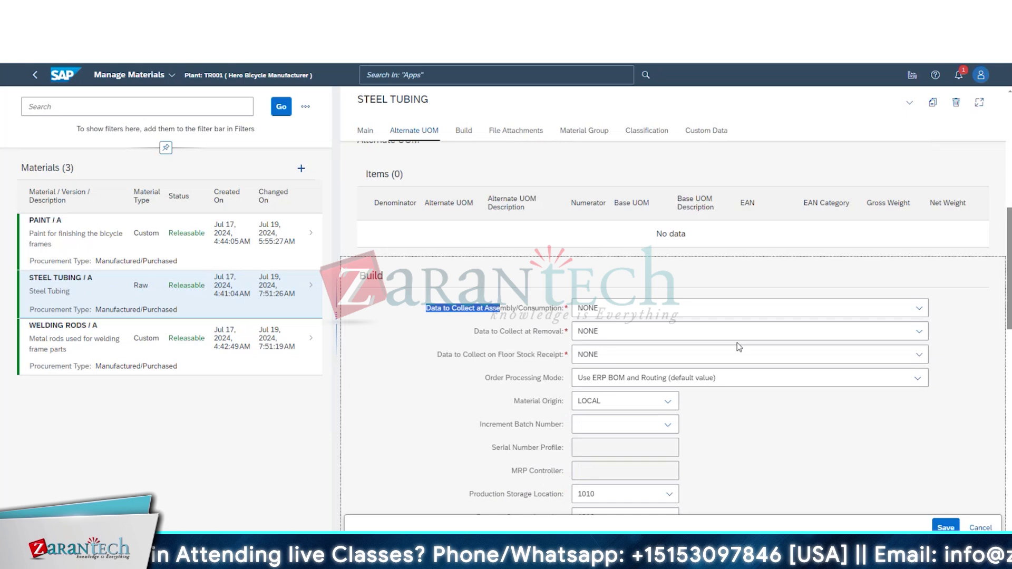
click(920, 309)
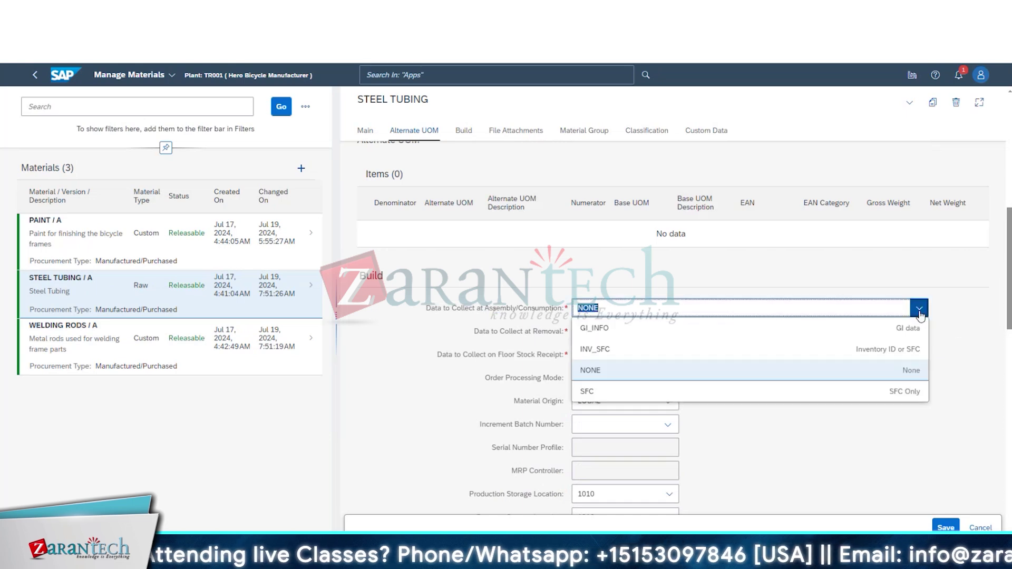
click(631, 357)
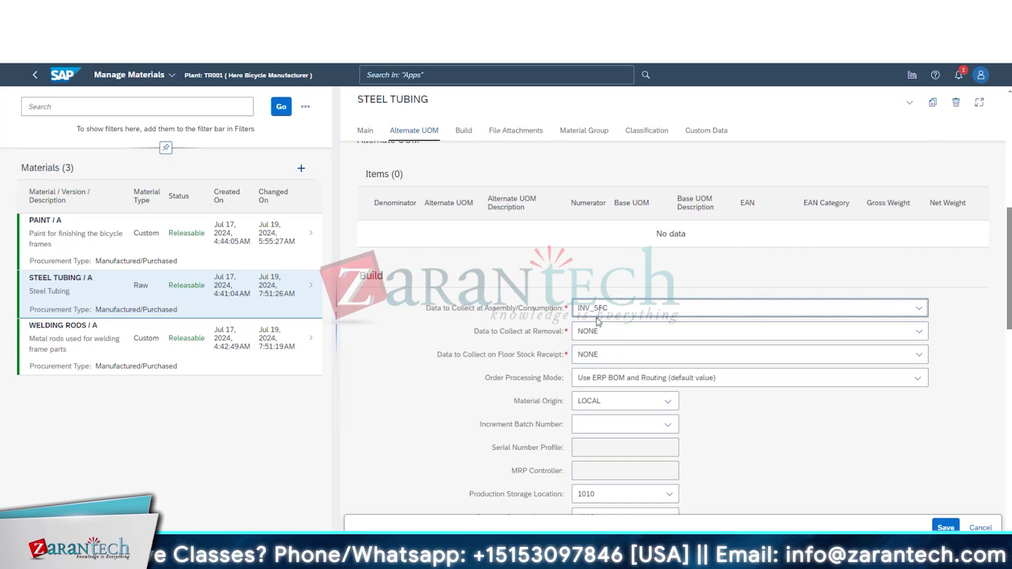
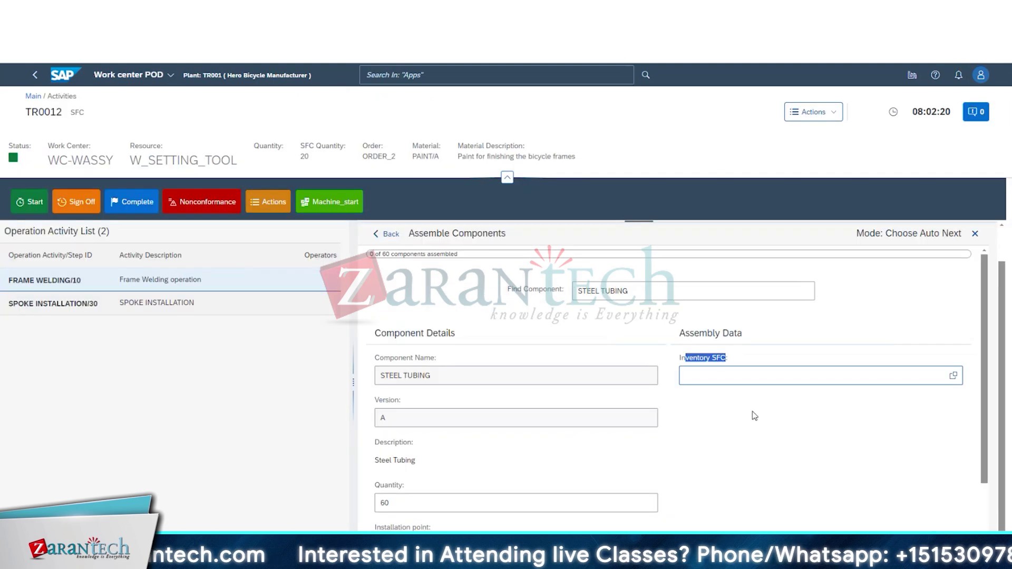
Step: Choose TR001IR5 as the Inventory SFC for STEEL TUBING and add the quantity of 60 to the assembly
click(954, 377)
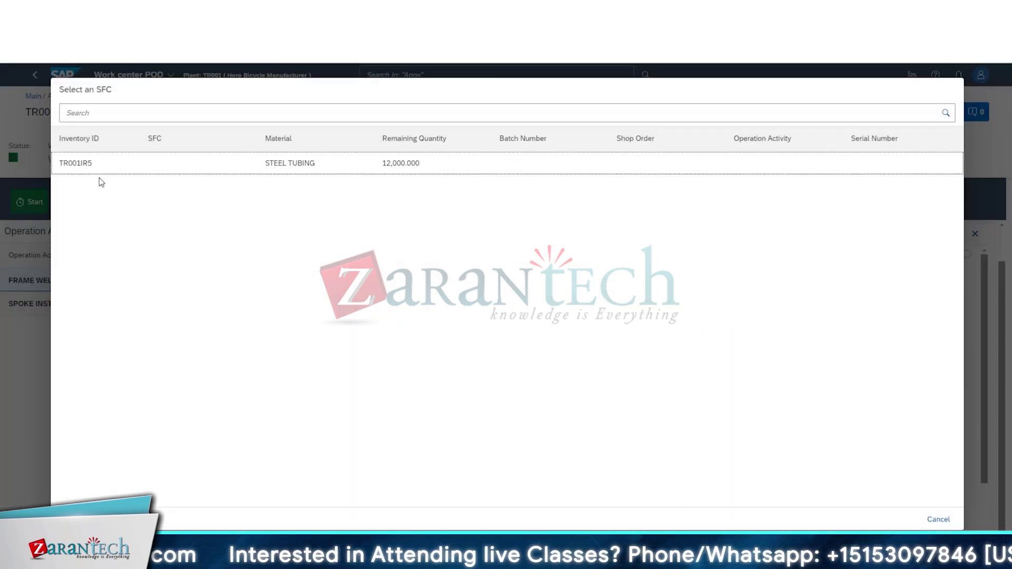
click(127, 173)
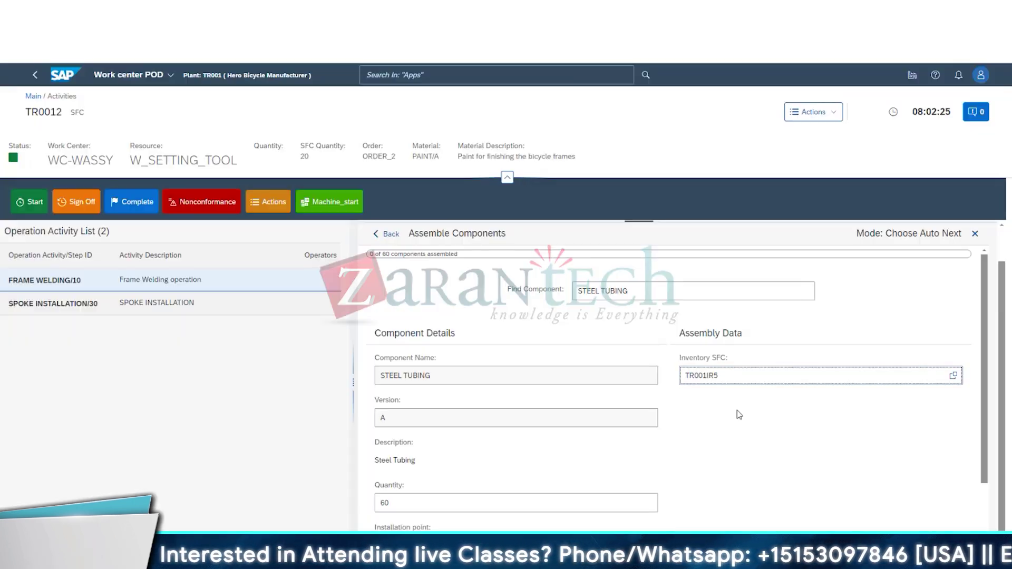
drag(679, 358, 752, 360)
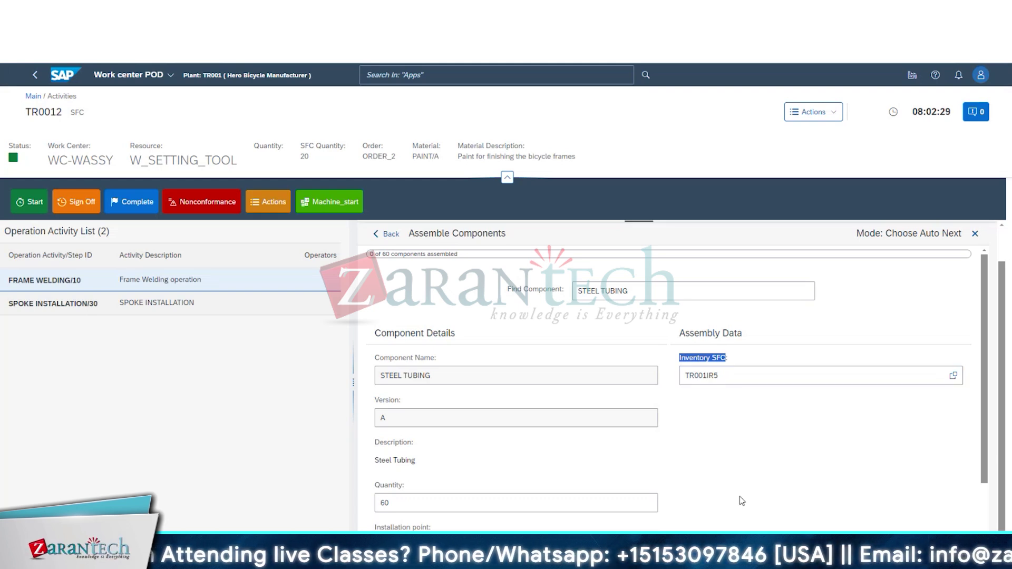
scroll(744, 499, down, 1)
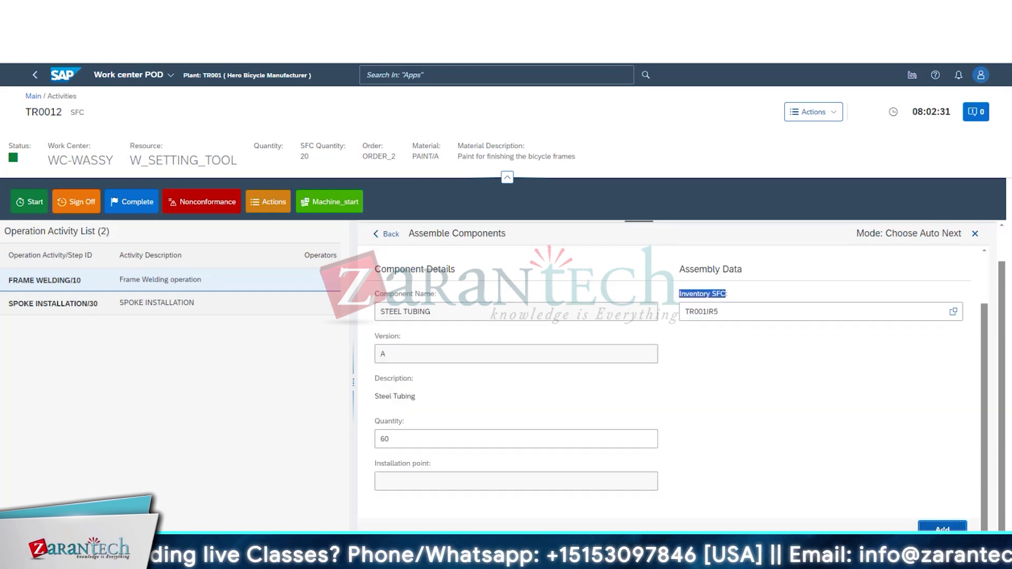
click(942, 529)
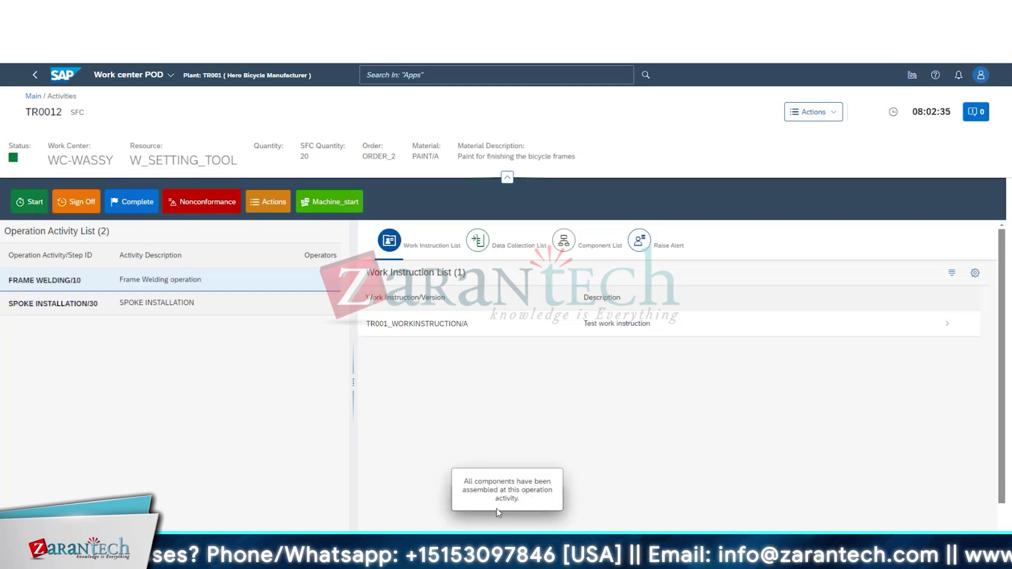
Step: Review the assembled components in the Component List, widen the Operation Activity List and complete SFC TR0012 at frame welding
click(569, 247)
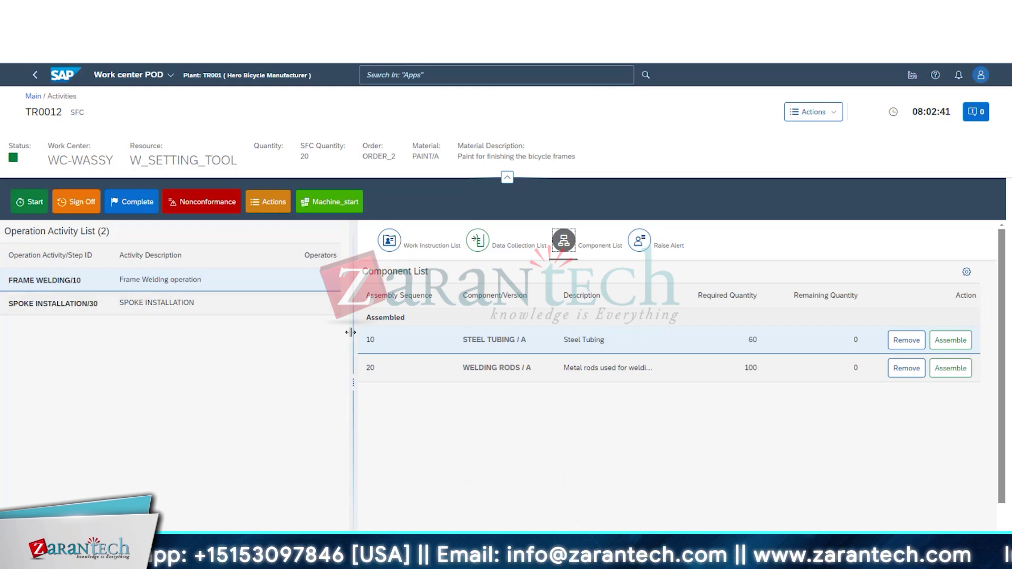
drag(350, 332, 637, 343)
click(132, 206)
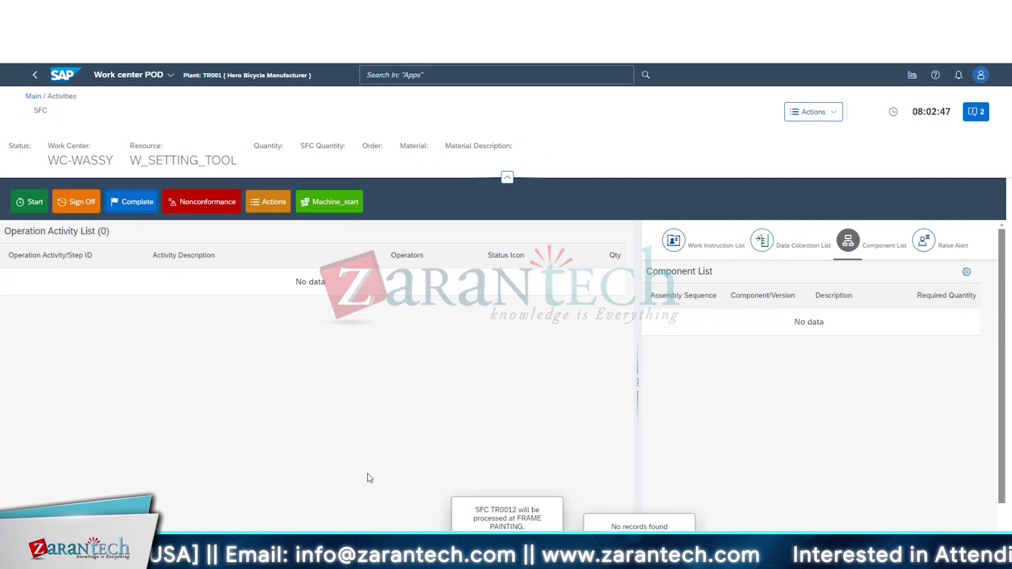
drag(483, 509, 533, 529)
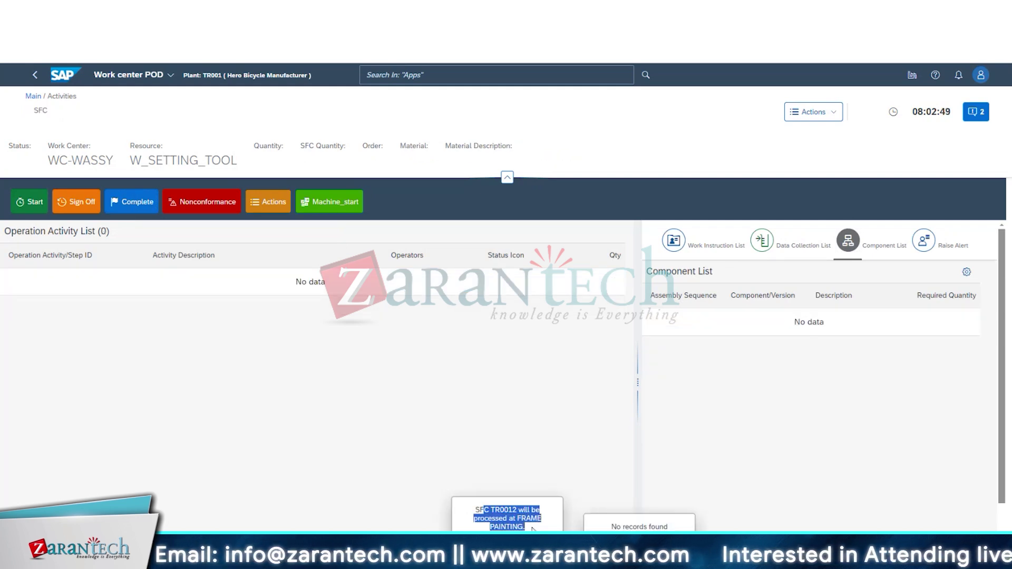
click(520, 521)
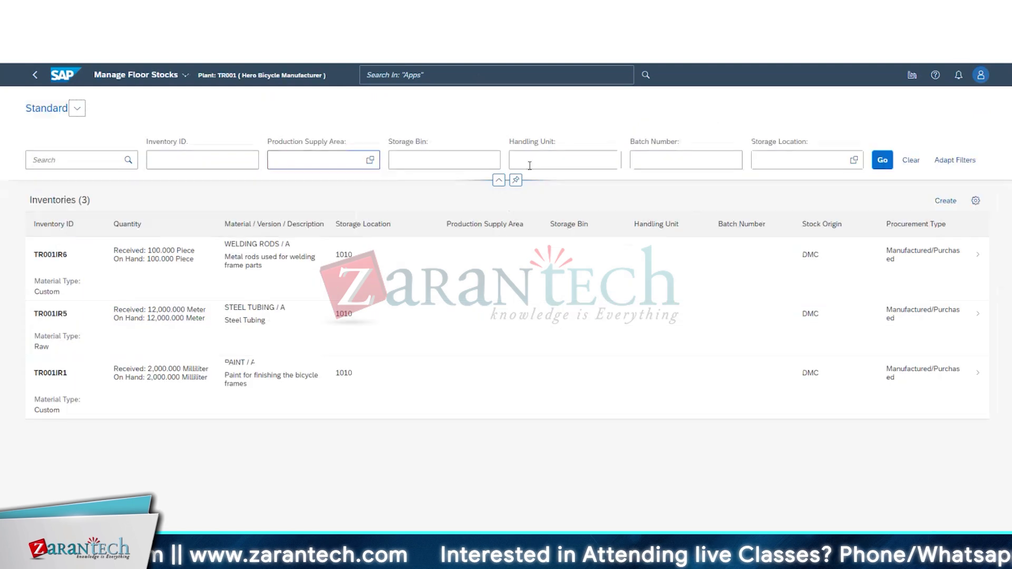
Step: Refresh the inventories in Manage Floor Stocks and check the STEEL TUBING stock's on-hand quantity and data type details
click(883, 163)
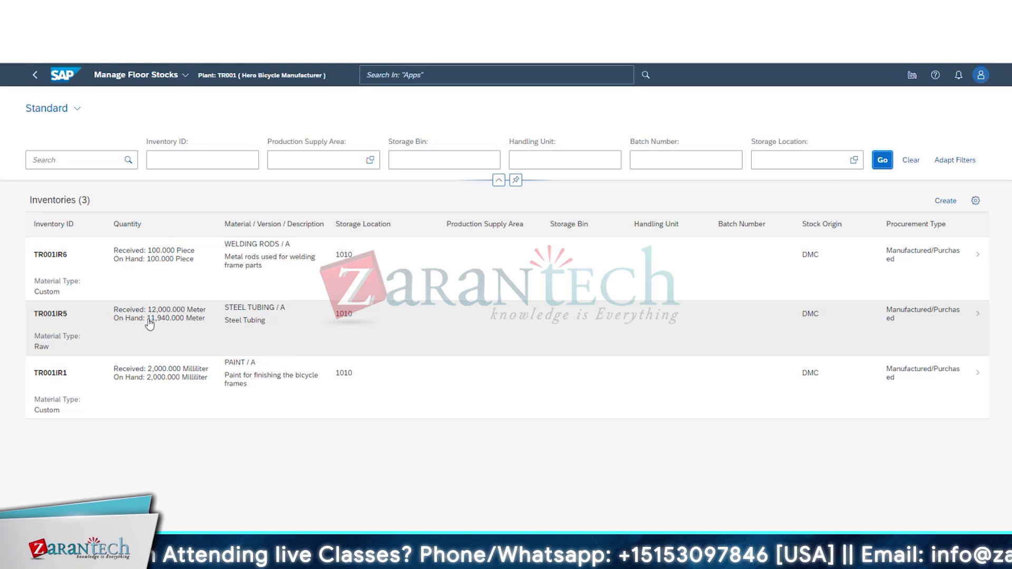
drag(148, 319, 171, 319)
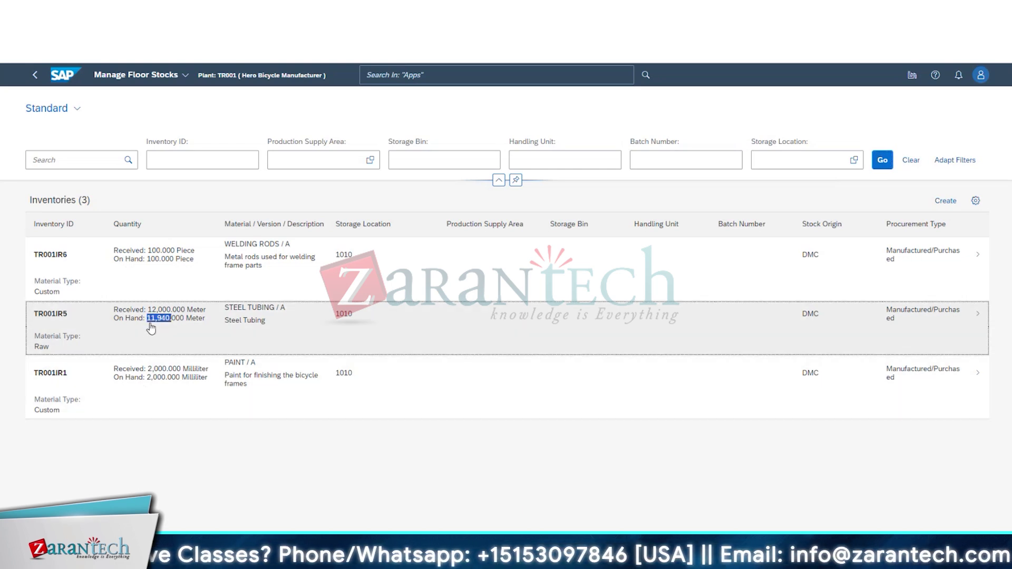
click(220, 333)
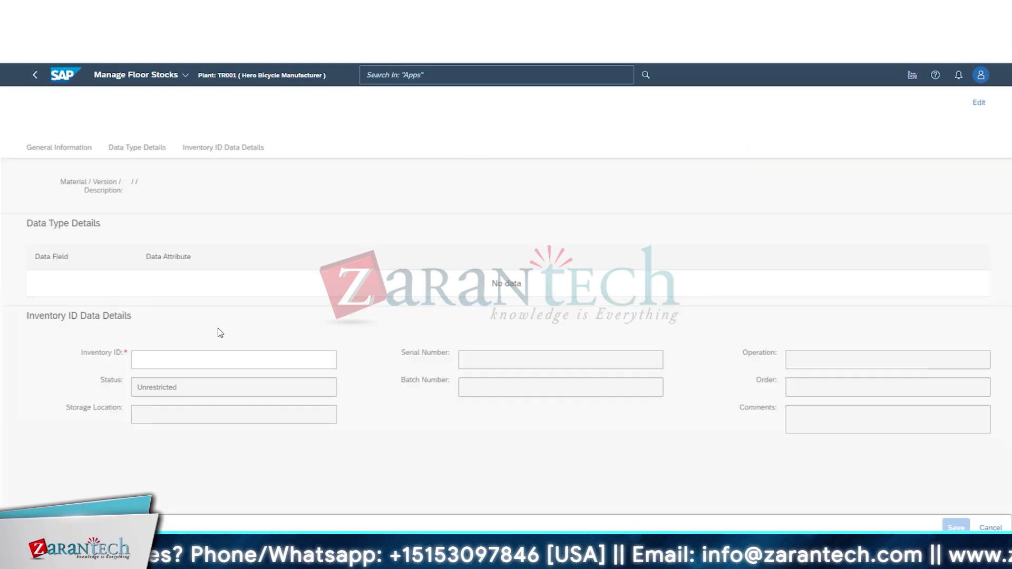
click(217, 154)
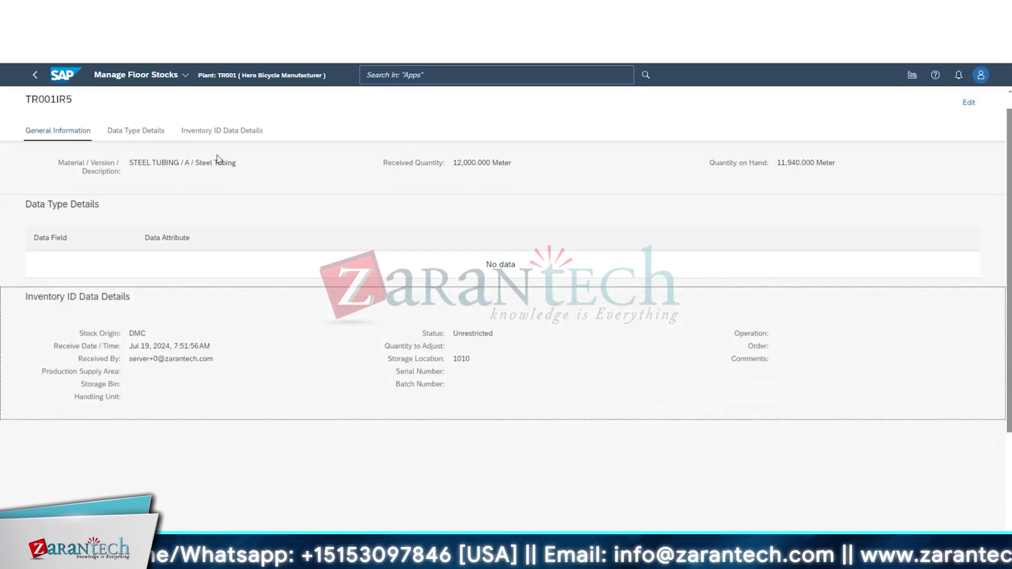
click(108, 133)
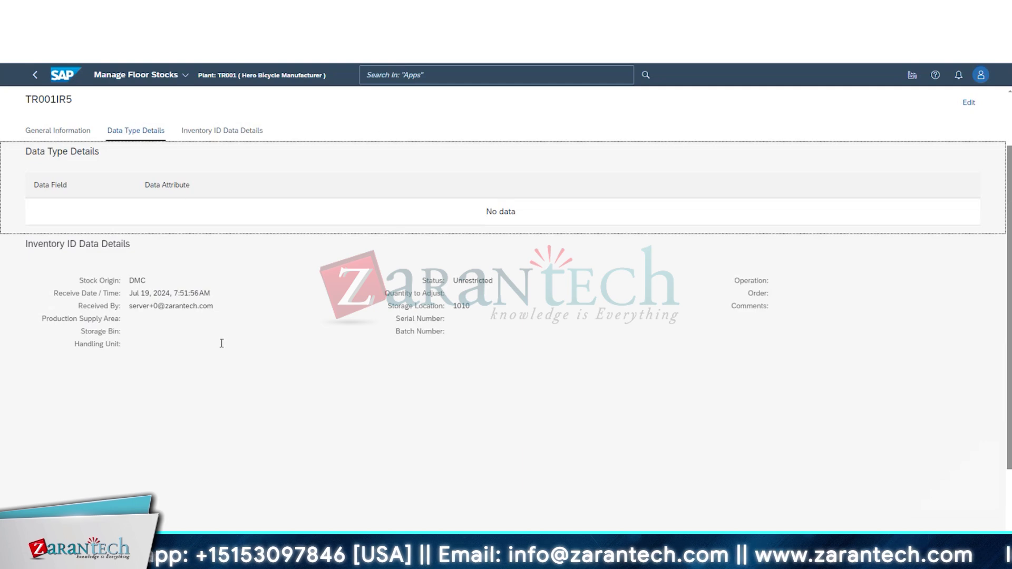
Step: Return to the inventory list, compare the on-hand quantities of WELDING RODS and STEEL TUBING, and review the TR001IR5 record again
click(36, 75)
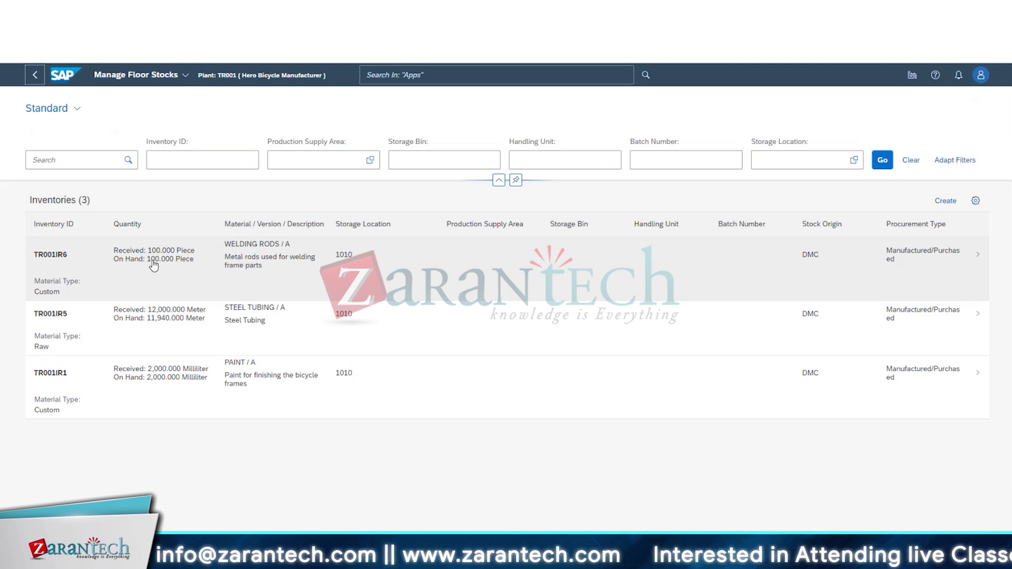
drag(146, 260, 187, 262)
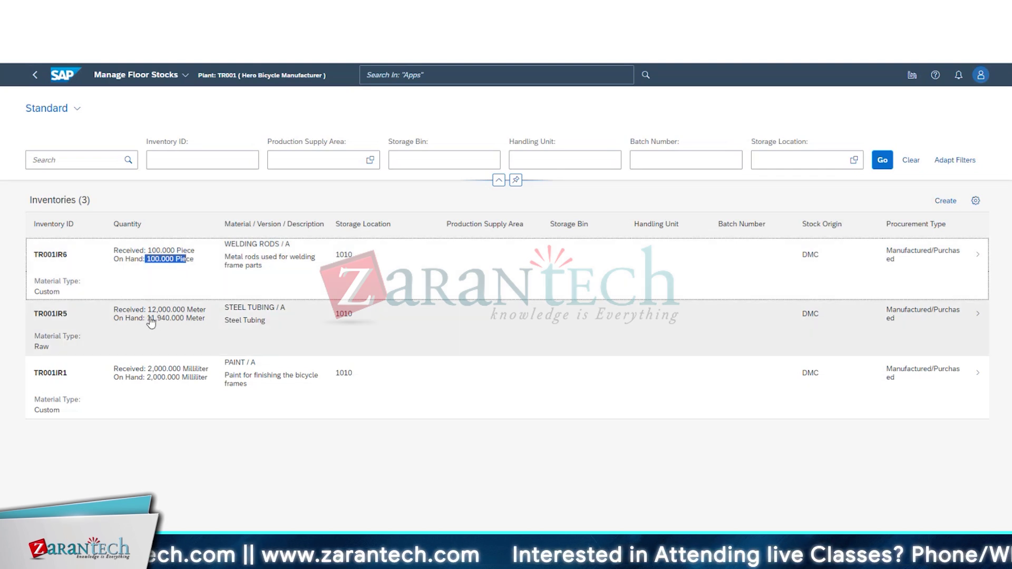
drag(151, 319, 172, 320)
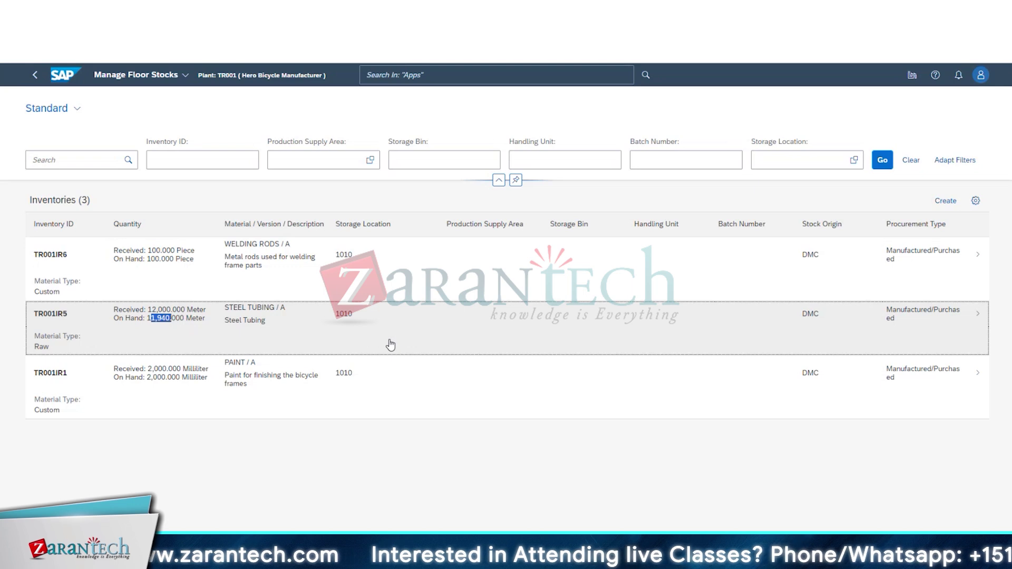
click(175, 352)
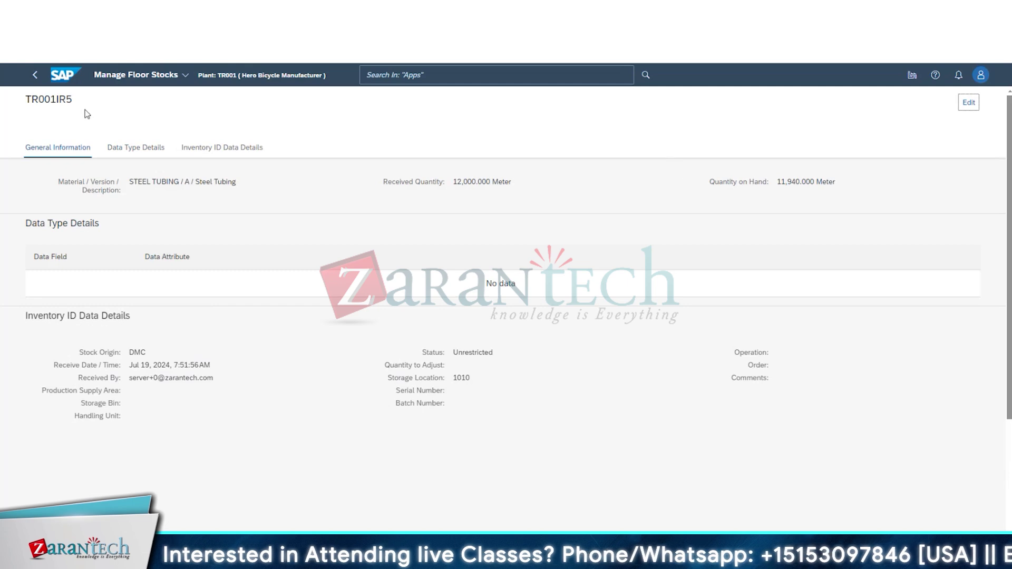
click(35, 76)
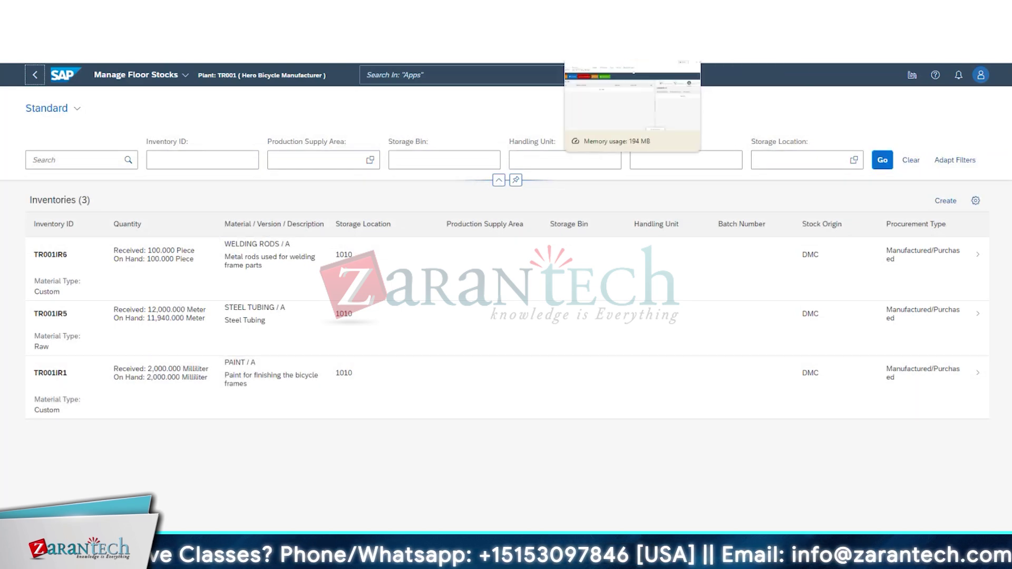
Step: Go back to the Work center POD's main page and set the work center to WC-PAINT and the resource to PAINTBOOTH
click(628, 53)
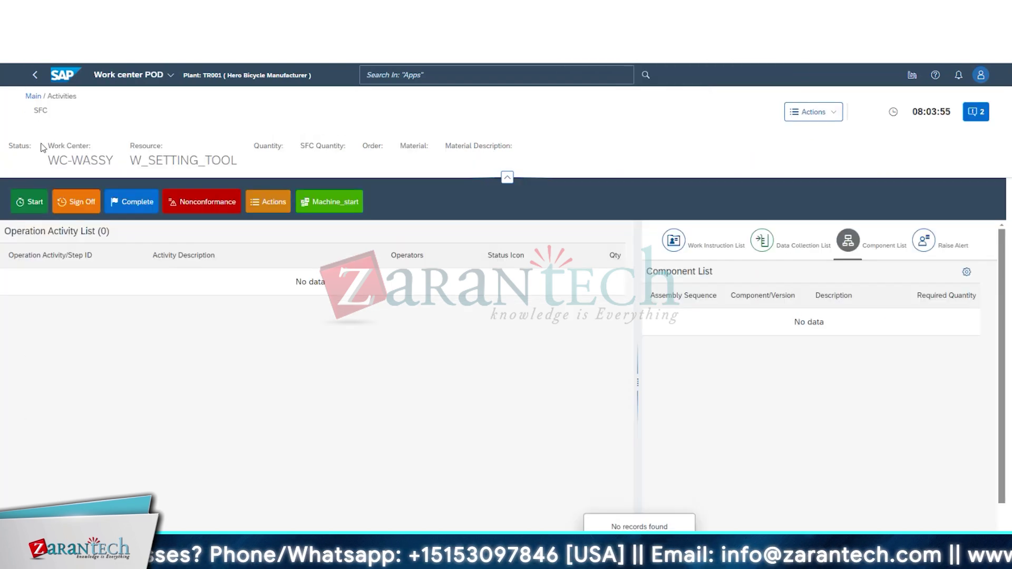
click(34, 96)
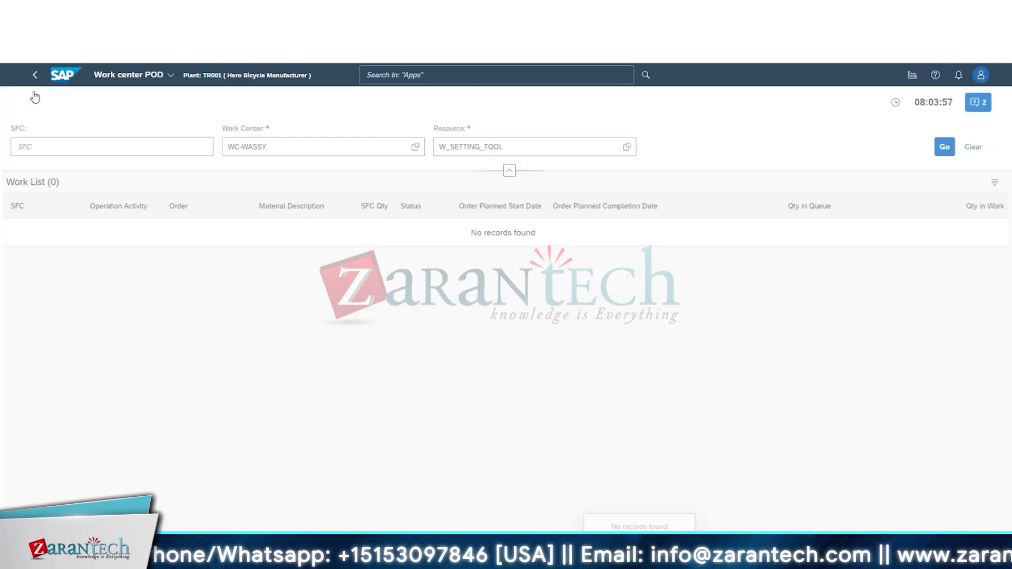
click(415, 148)
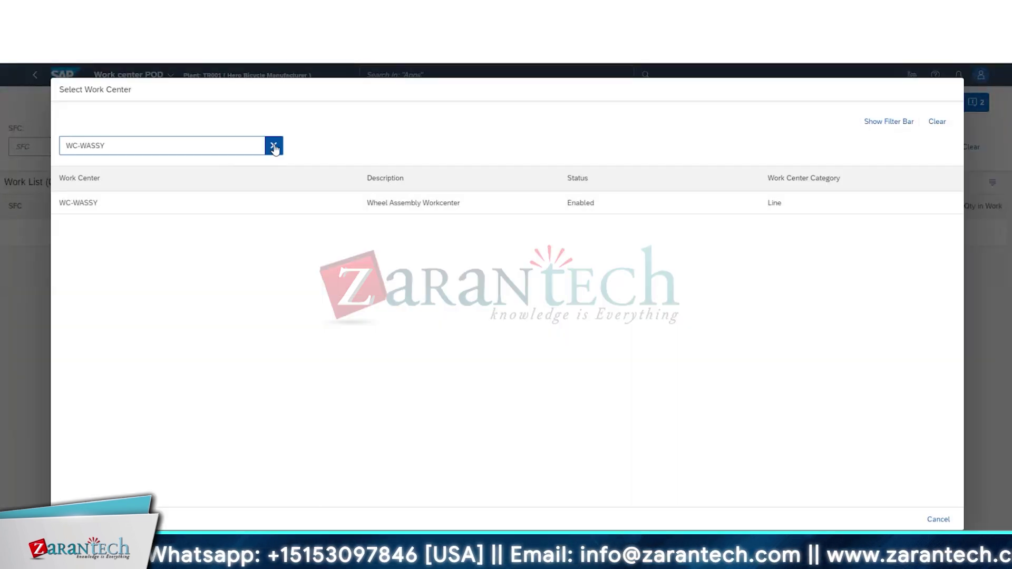
click(105, 235)
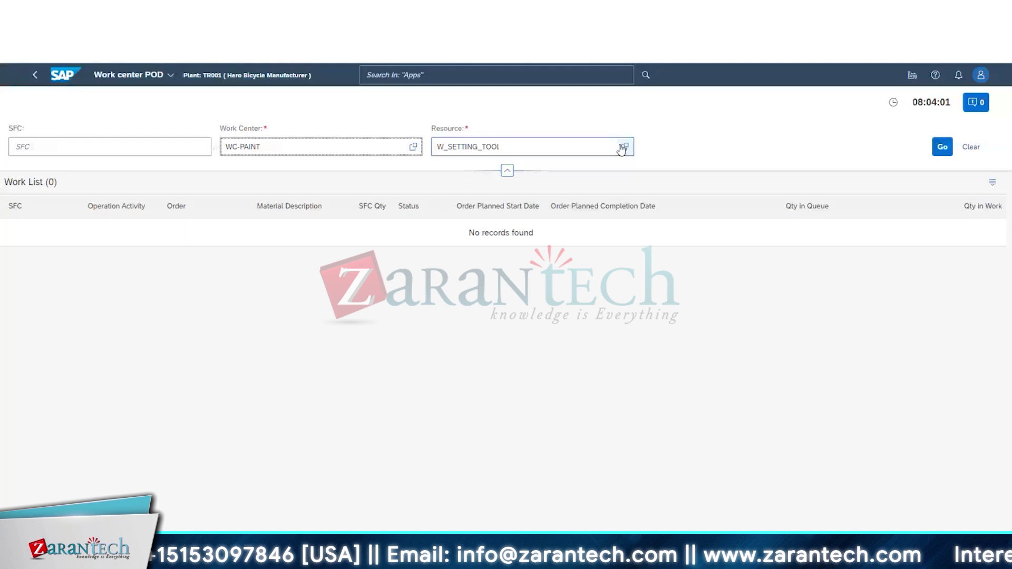
click(625, 147)
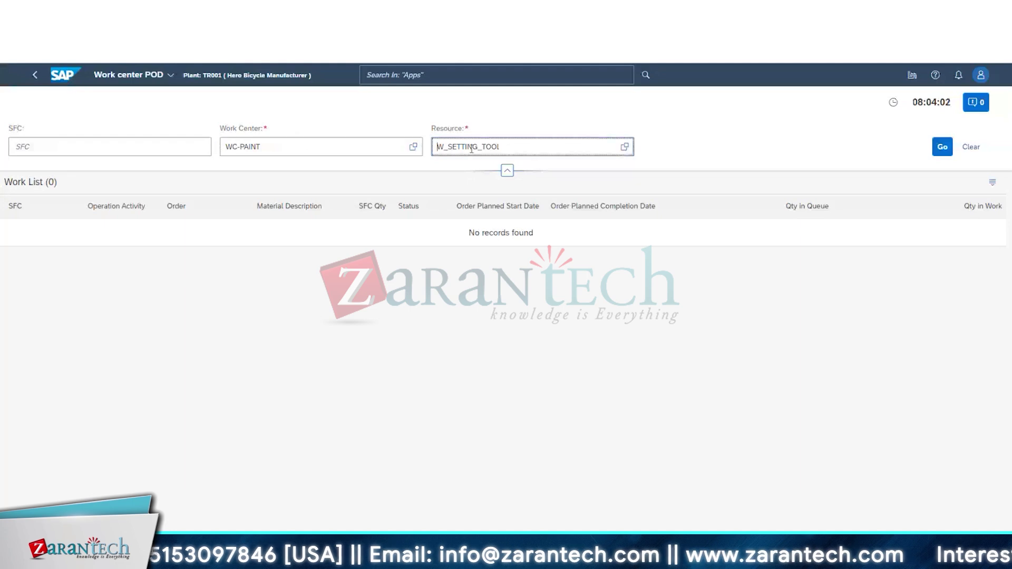
click(275, 146)
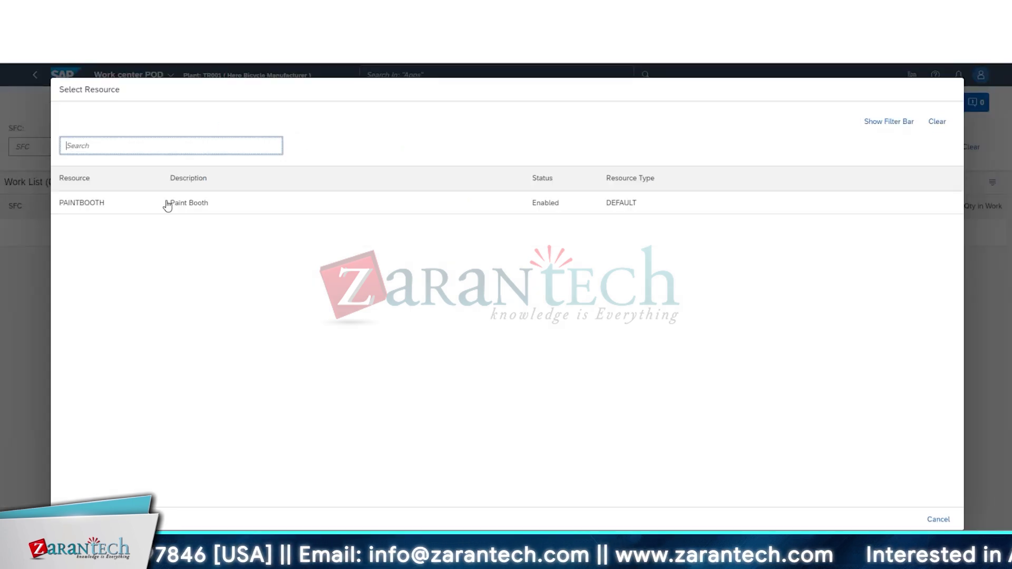
click(167, 205)
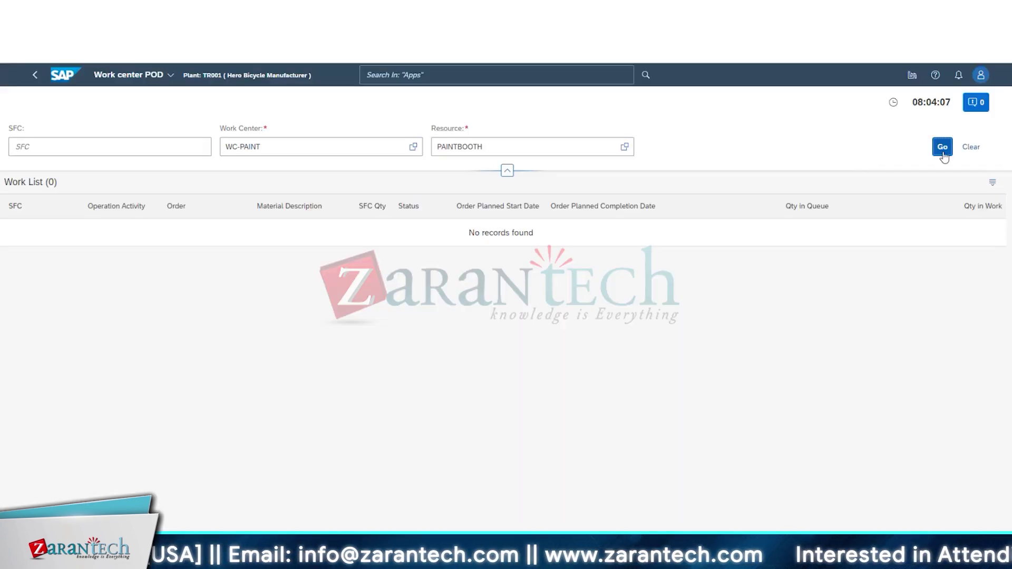
Step: Load the WC-PAINT work list, open SFC TR0012 at frame painting and widen its Component List area
click(943, 153)
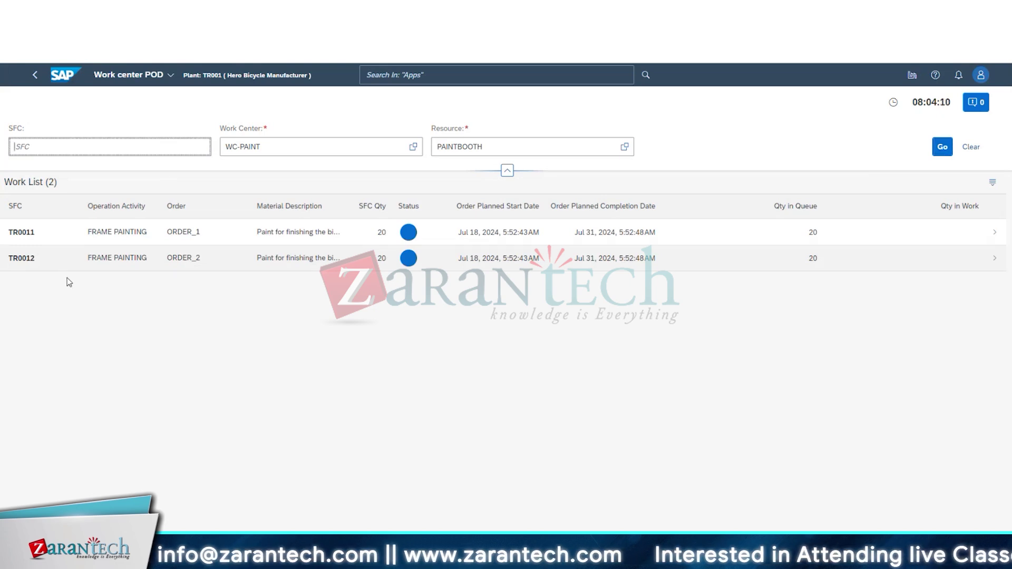
click(244, 259)
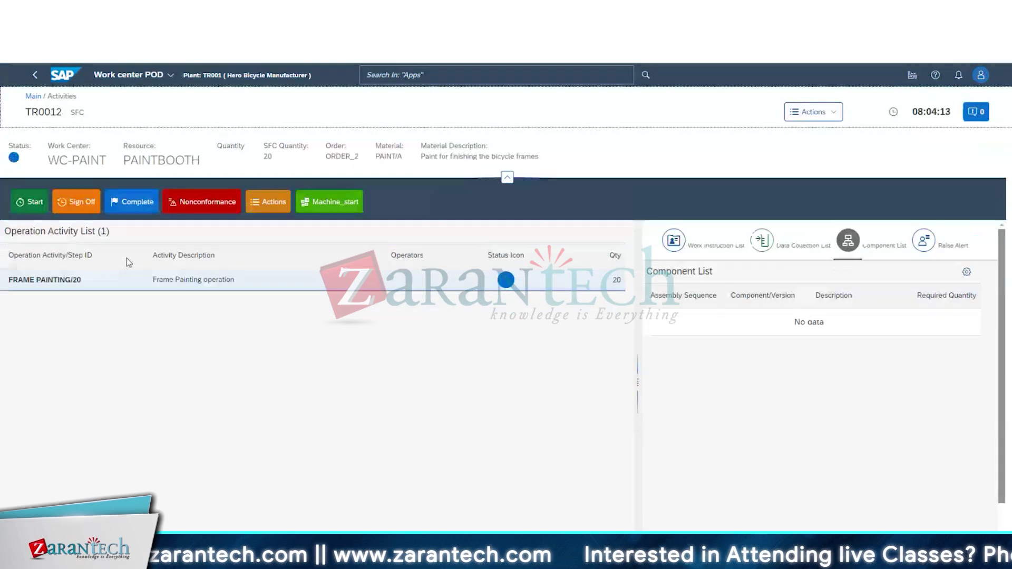
drag(639, 383, 449, 383)
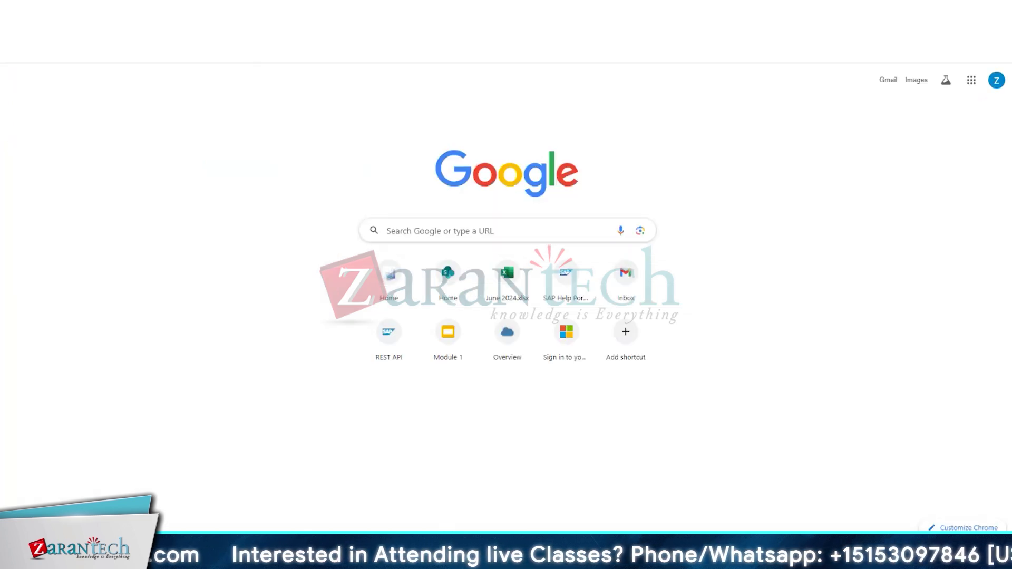
Step: Open Manage Orders from a separate SAP home page, open ORDER_2 and start a copy of it
click(395, 61)
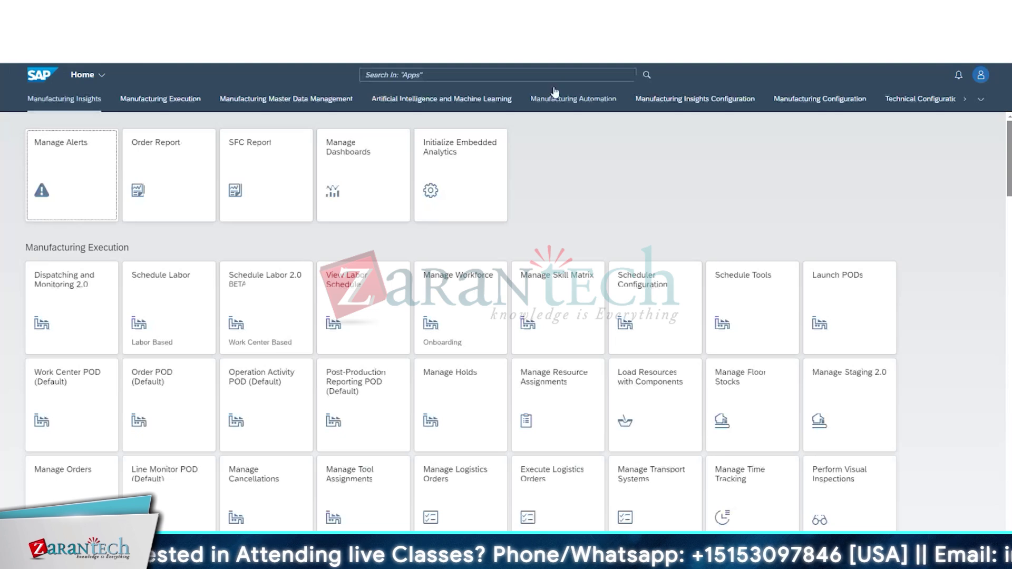
click(553, 75)
text(order)
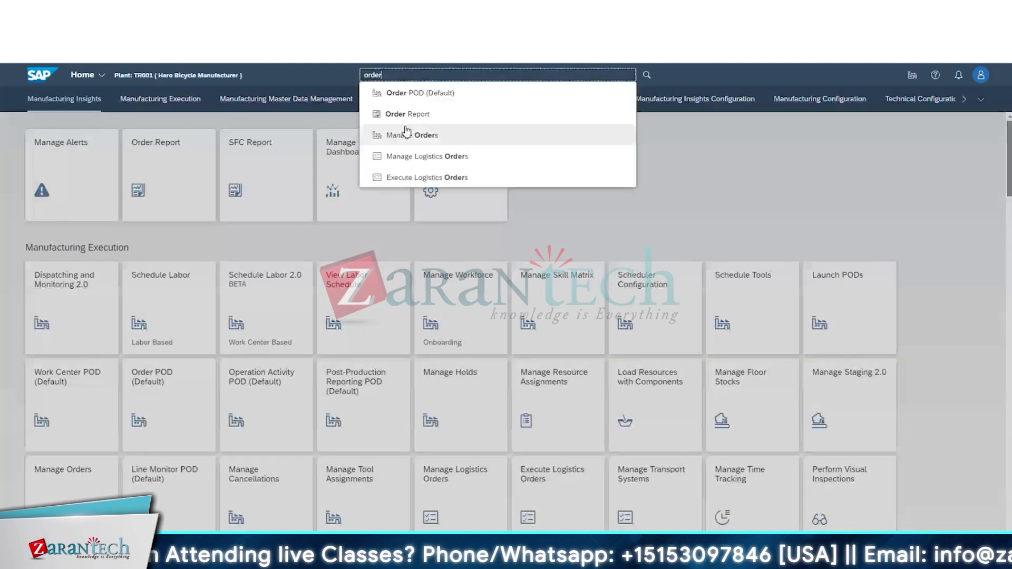
click(405, 130)
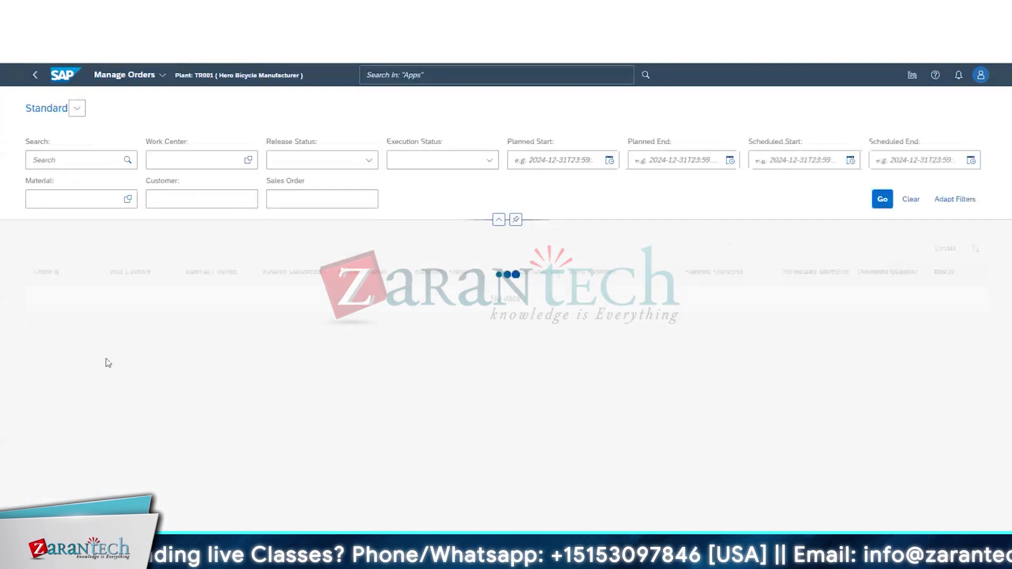
click(105, 311)
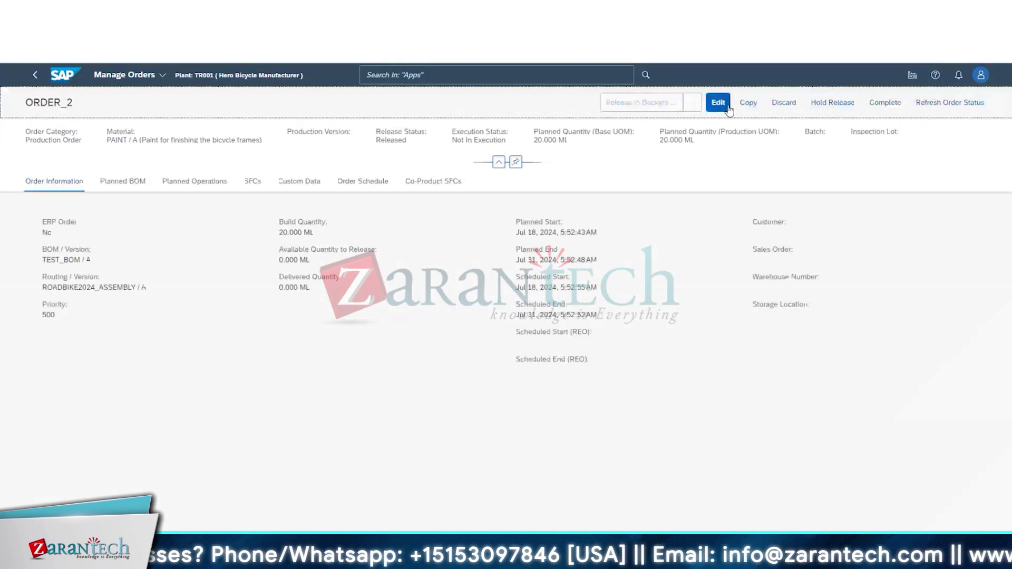
click(748, 103)
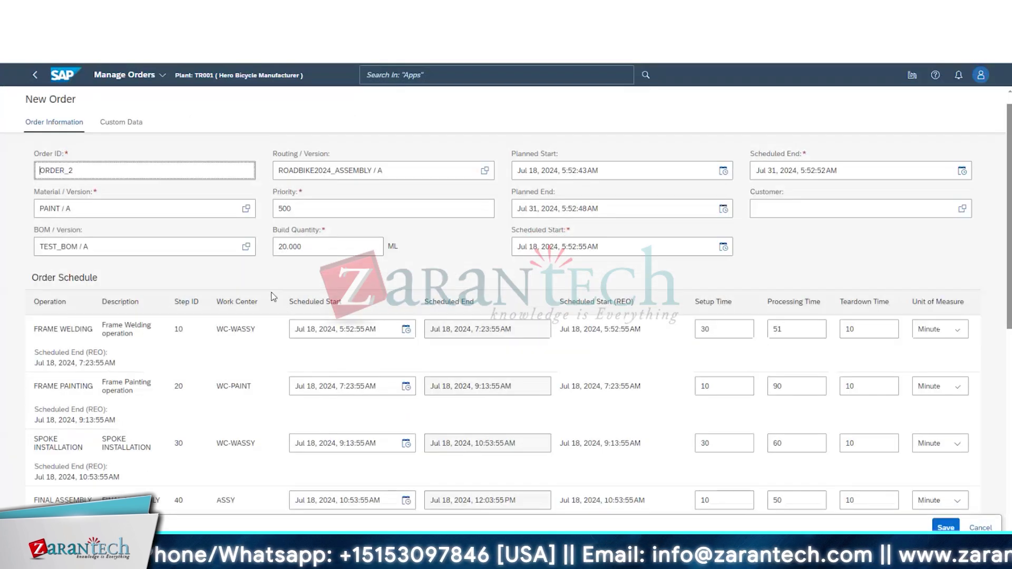
Step: Review the copied order's routing, BOM, build quantity, operation schedule and custom data
scroll(749, 357, down, 4)
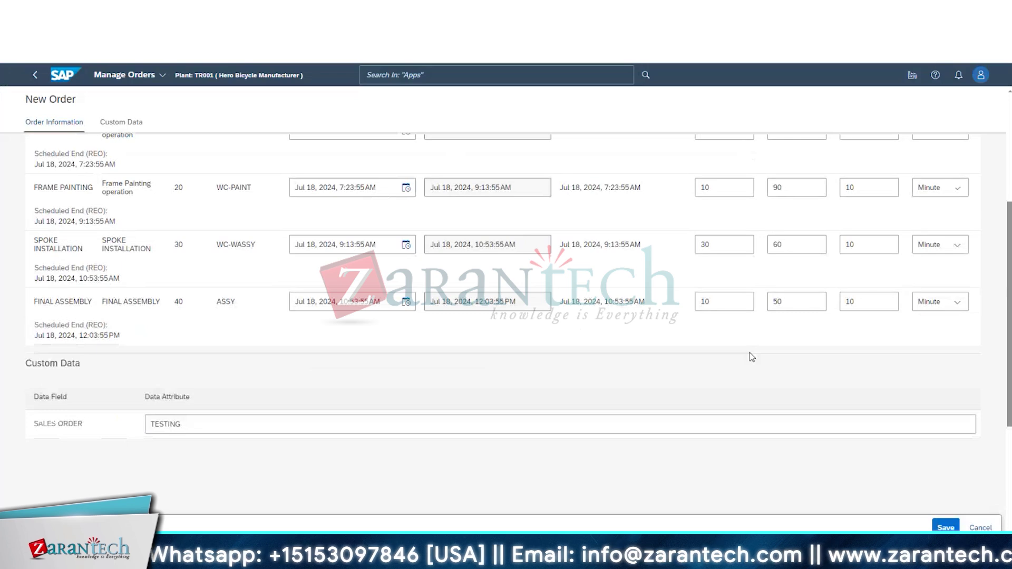
scroll(749, 357, up, 5)
scroll(750, 357, down, 7)
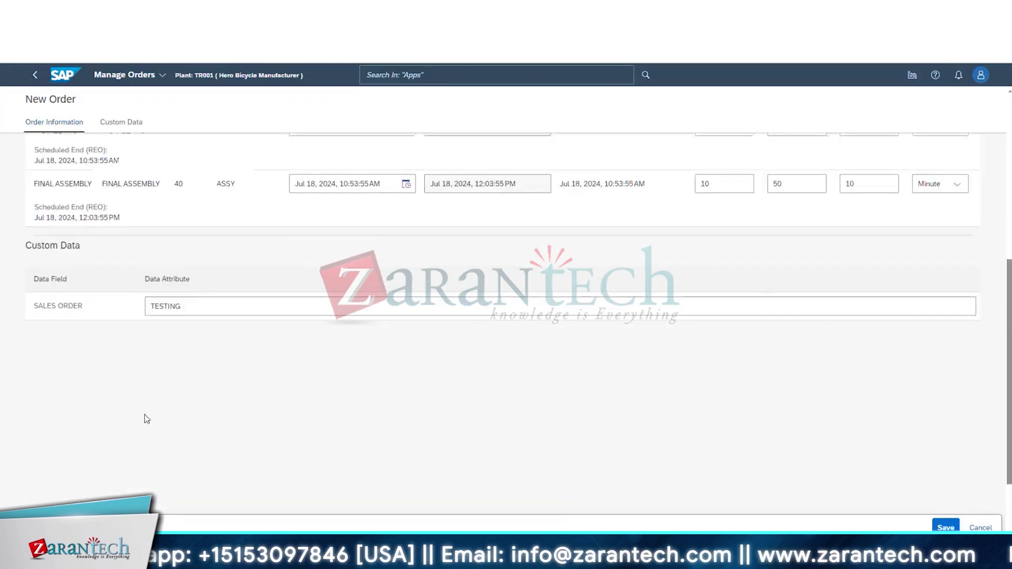
scroll(147, 418, up, 7)
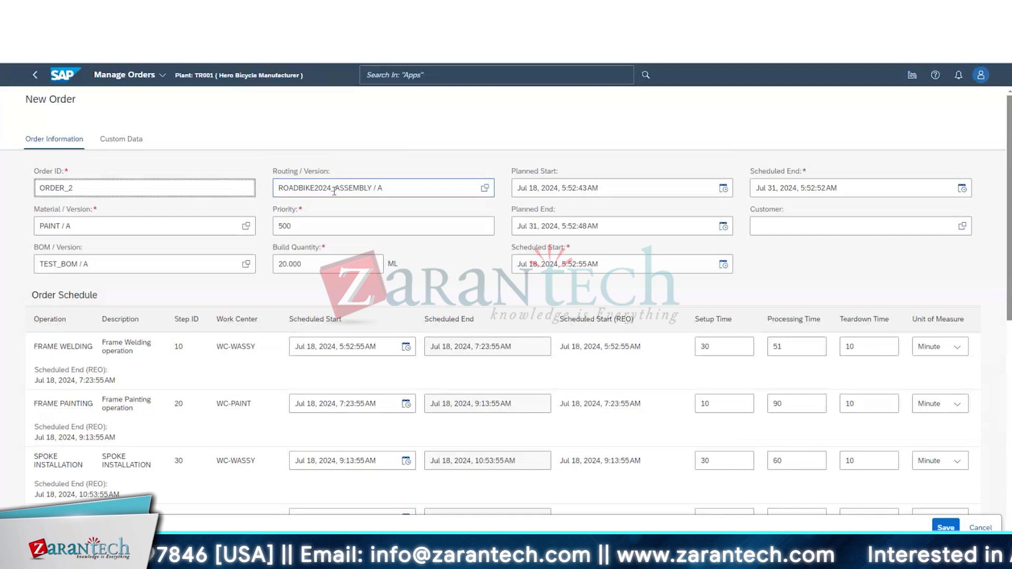
scroll(771, 178, down, 4)
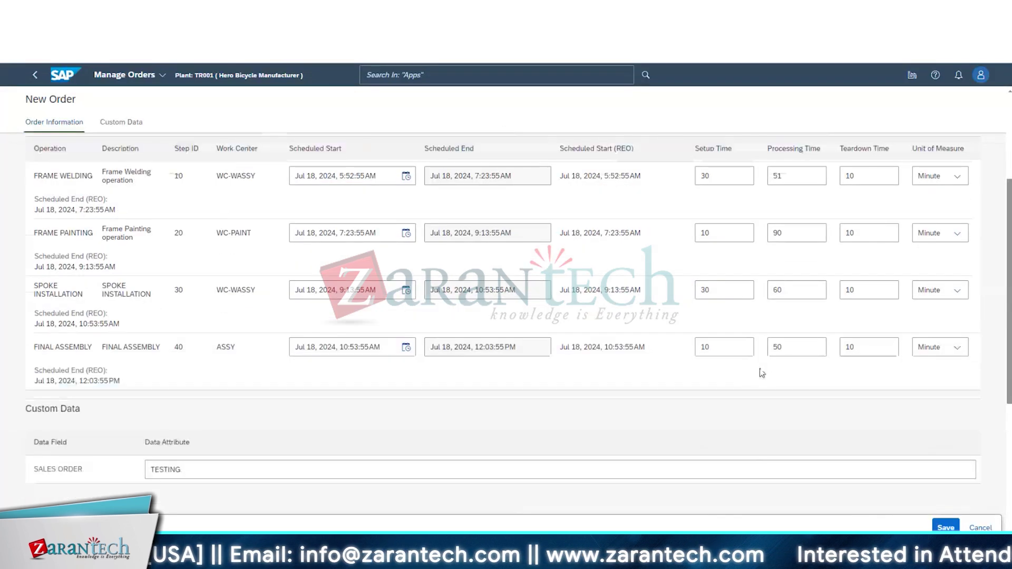
scroll(760, 368, up, 4)
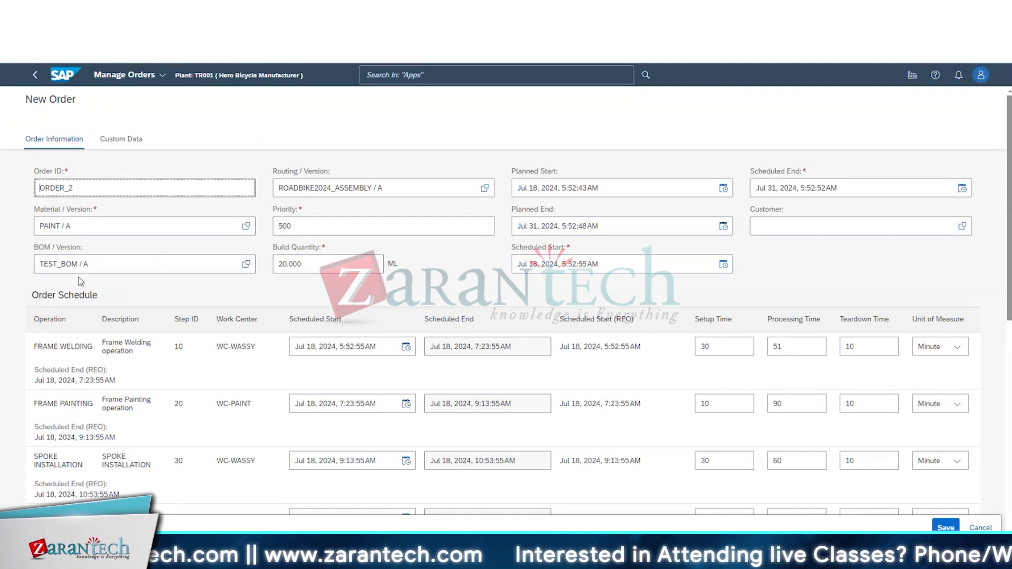
scroll(112, 444, down, 4)
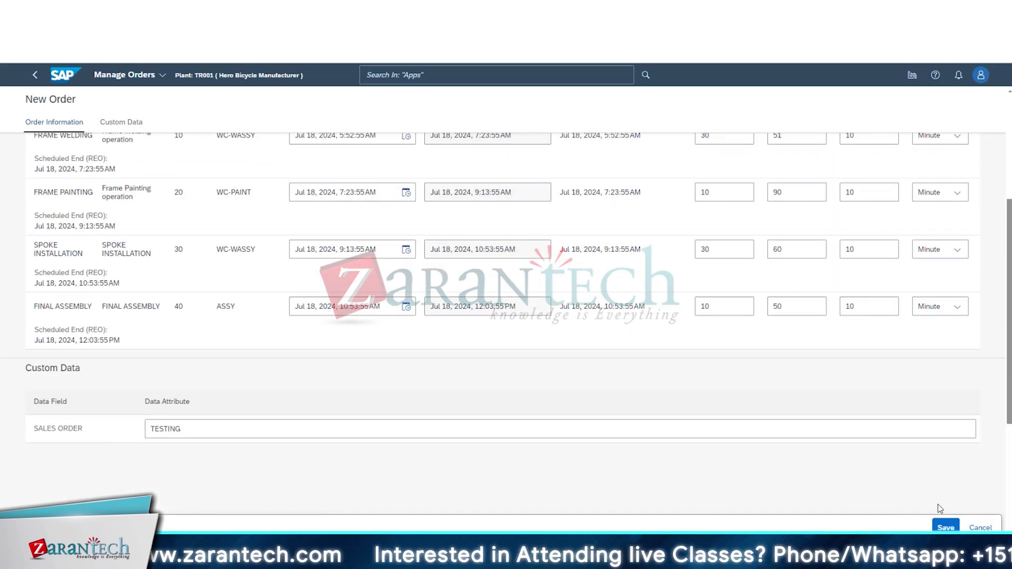
scroll(225, 481, up, 4)
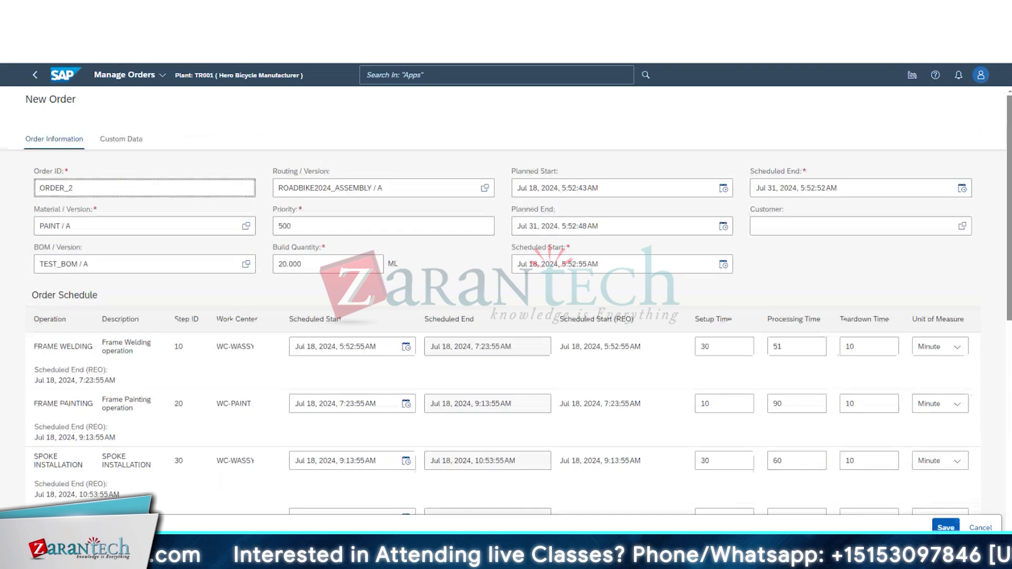
Step: Change the copied order's ID to ORDER_4 and save the new order
click(945, 528)
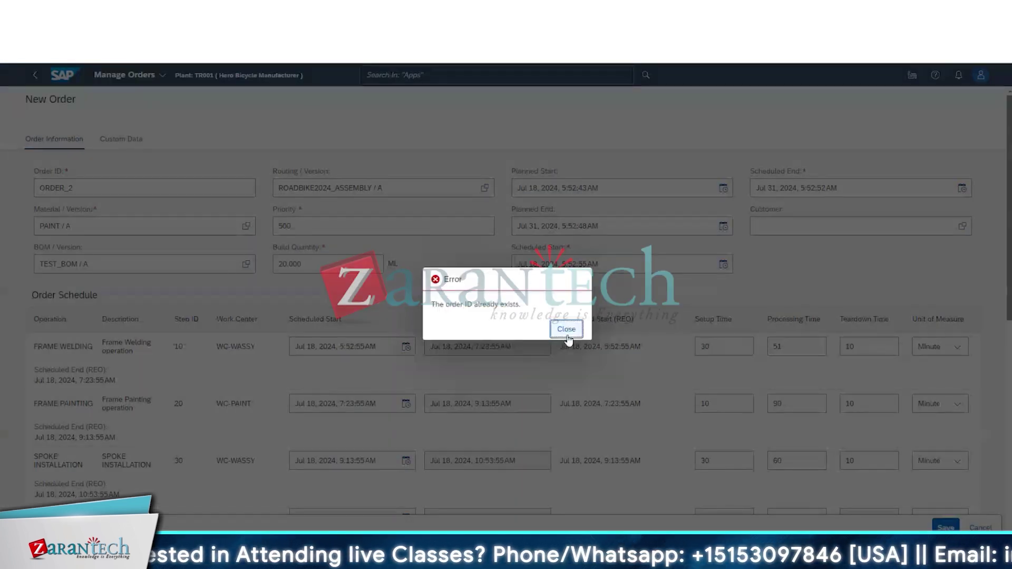
click(566, 329)
click(81, 189)
key(BackSpace)
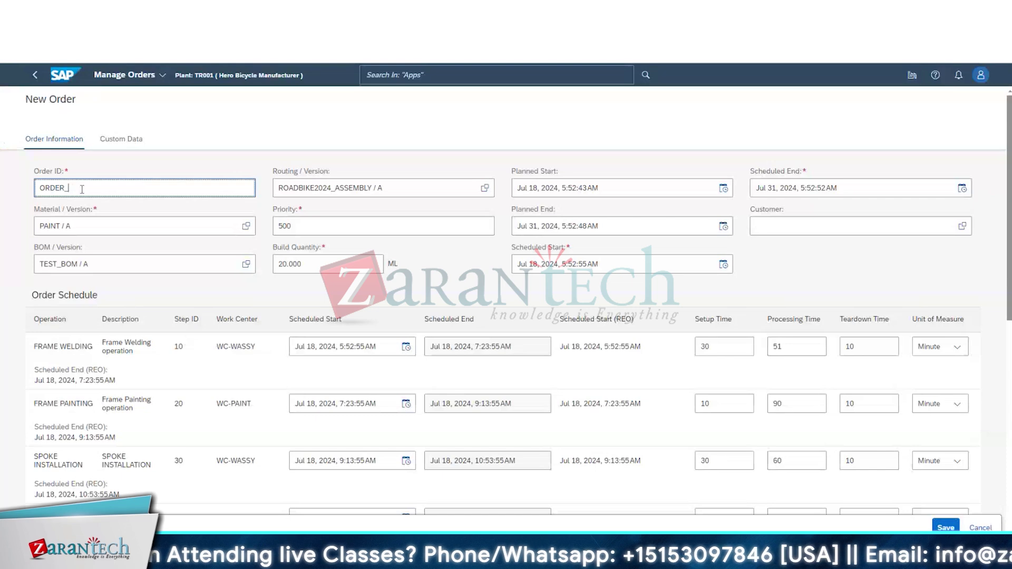
text(4)
click(946, 528)
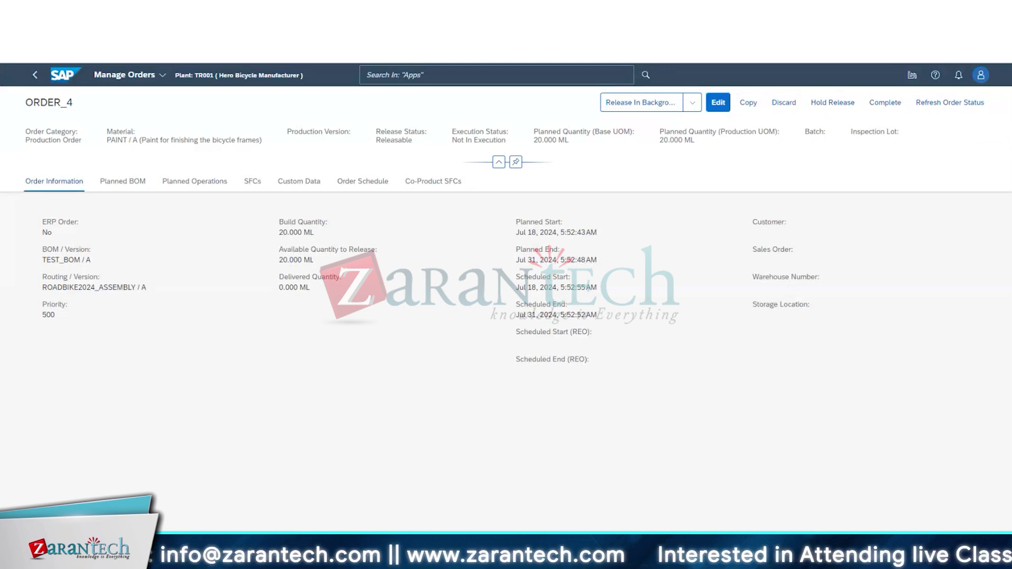
Step: Look through ORDER_4's co-product SFCs and order schedule
click(130, 184)
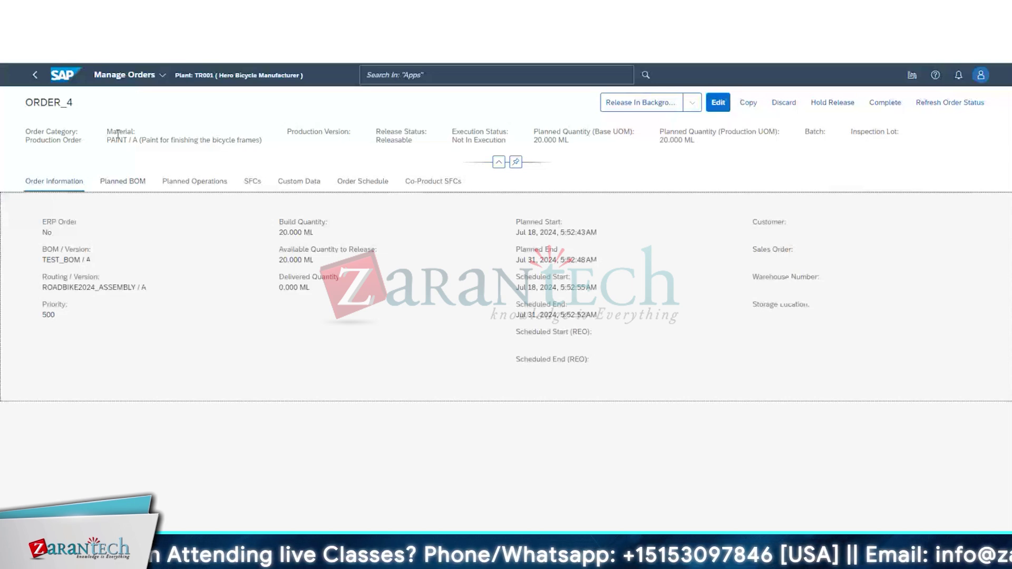
click(434, 181)
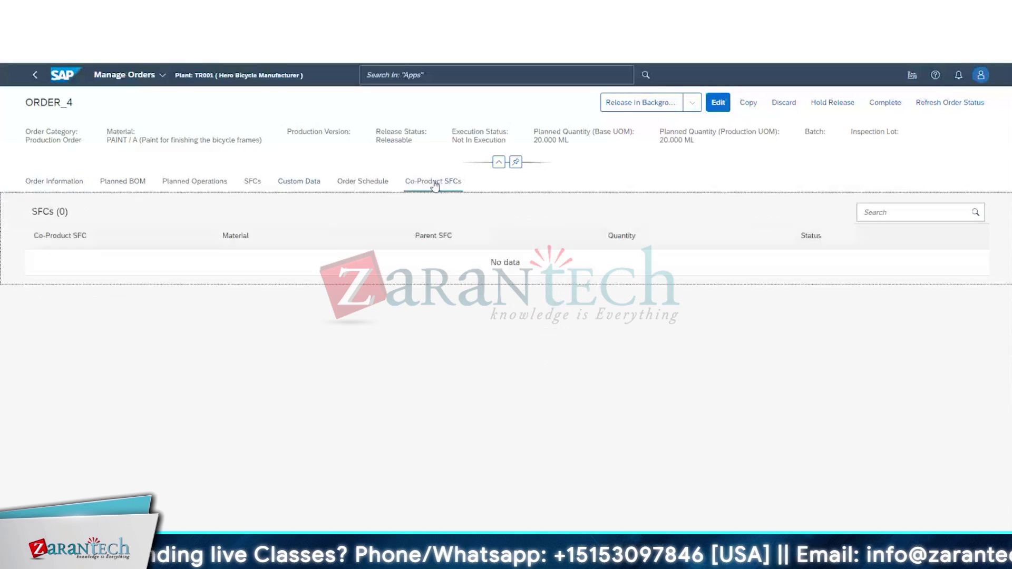
click(382, 184)
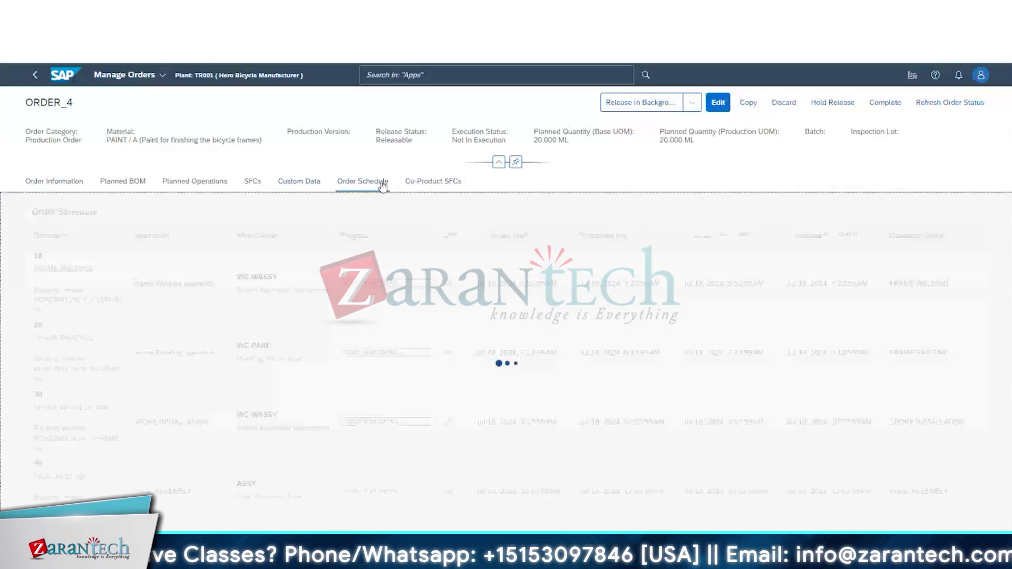
Step: Release ORDER_4 from its SFCs view and select the ID of the generated SFC ORDER_4_4
click(252, 181)
click(693, 102)
click(627, 127)
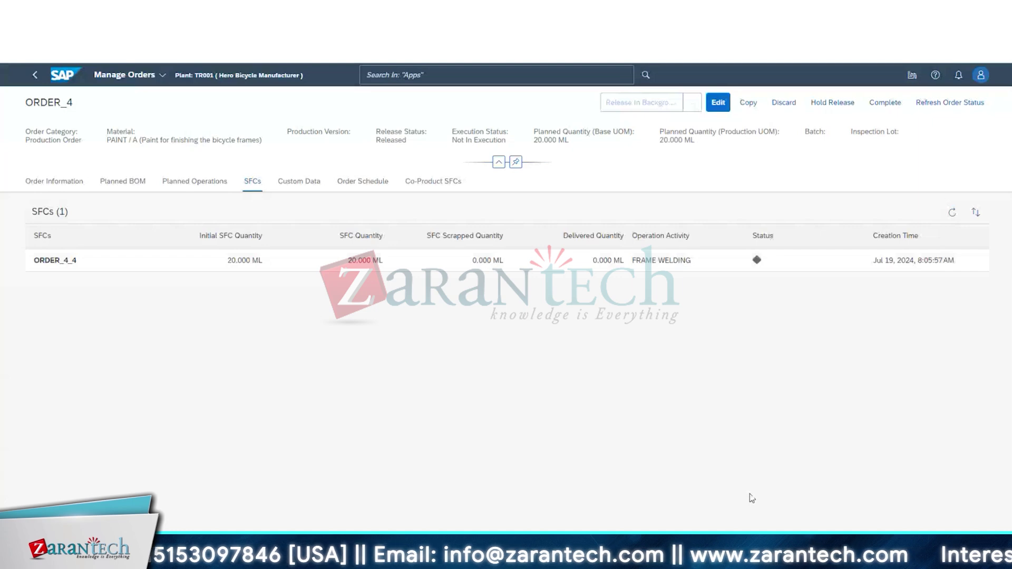
triple_click(251, 269)
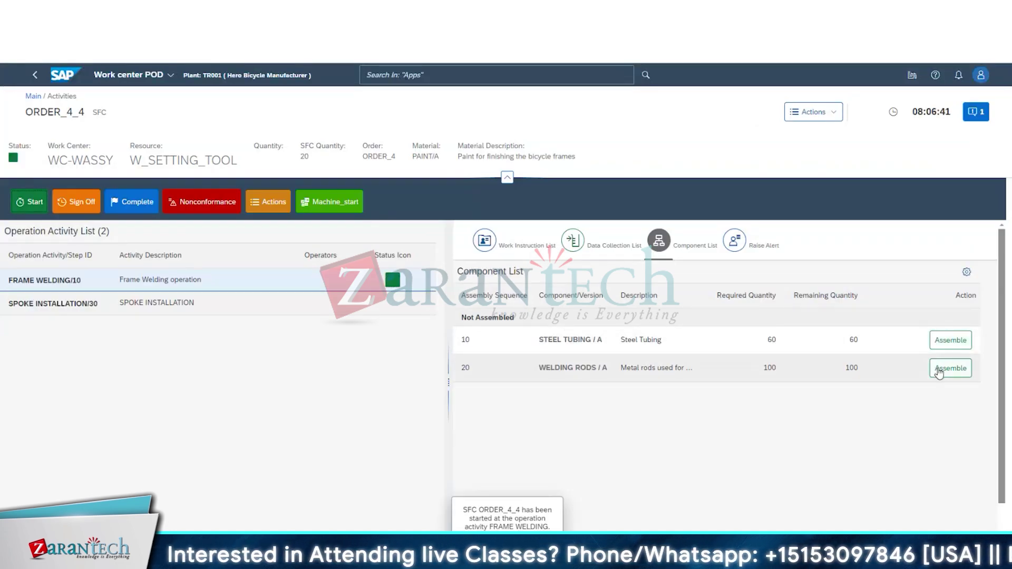
Step: Check the assembly data required for WELDING RODS on SFC ORDER_4_4 and return to the Component List
click(939, 373)
scroll(715, 511, down, 1)
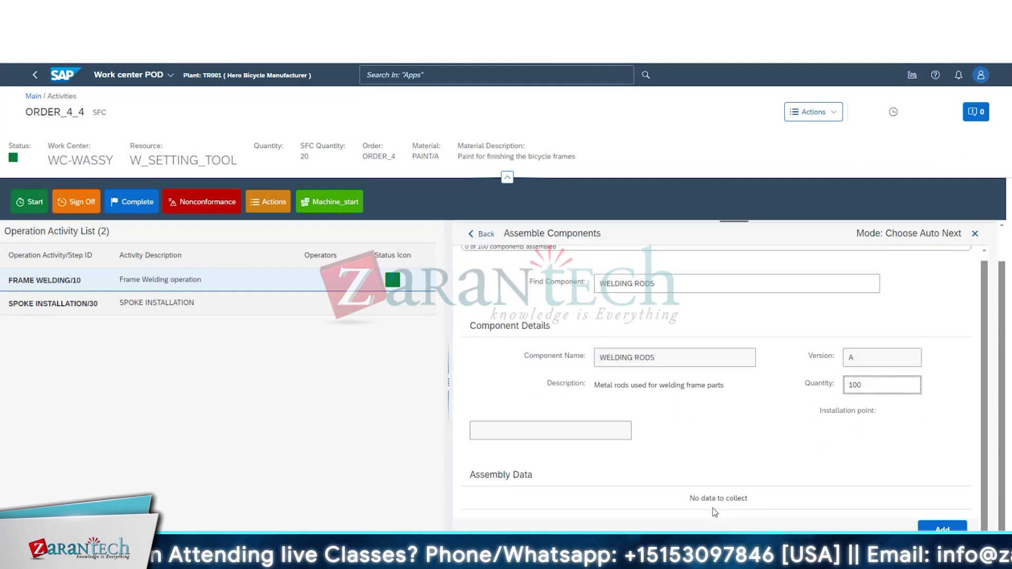
click(474, 235)
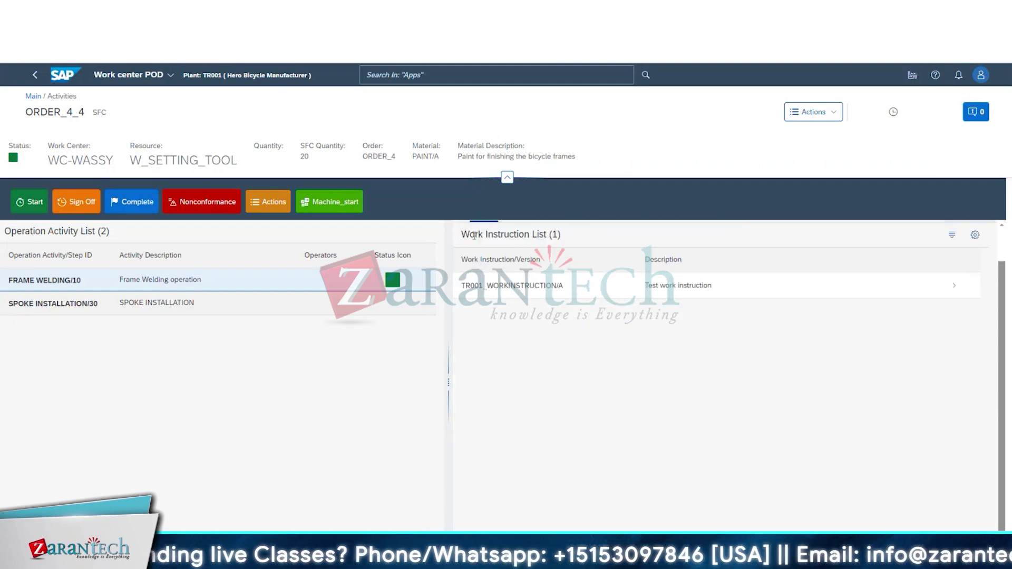
click(712, 246)
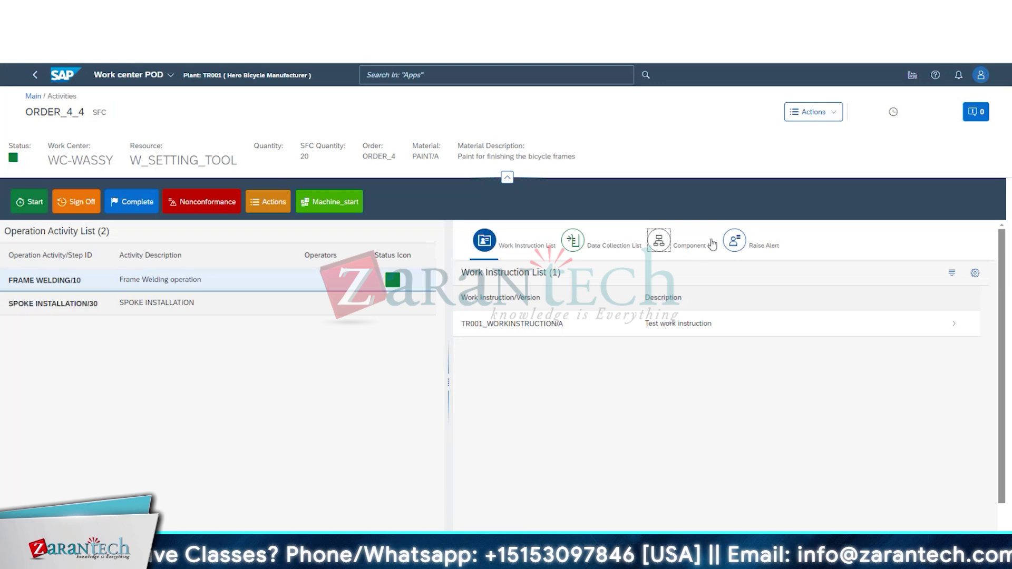
Step: Open STEEL TUBING for assembly on SFC ORDER_4_4 and choose TR001IR5 as its Inventory SFC
click(945, 343)
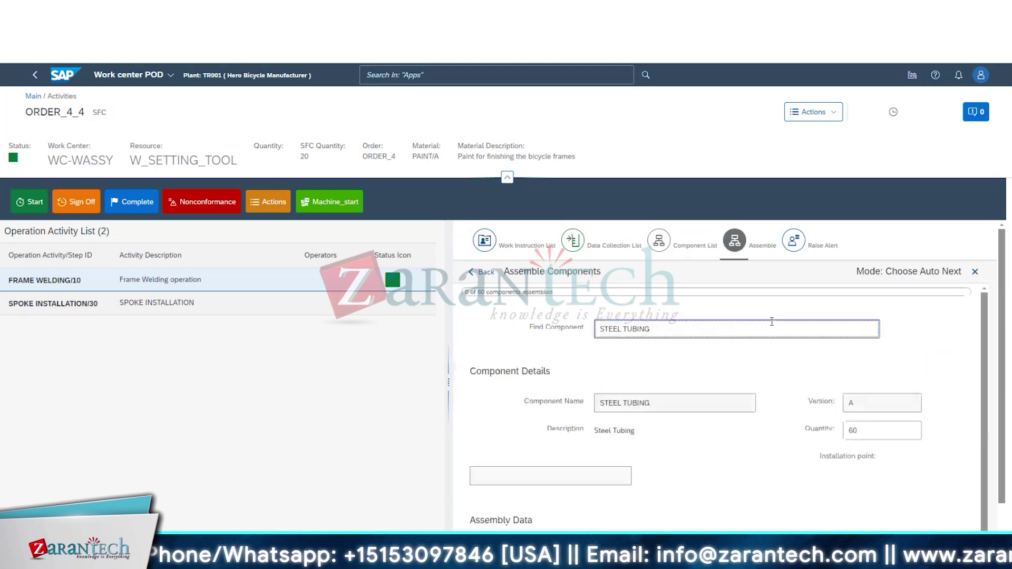
click(647, 493)
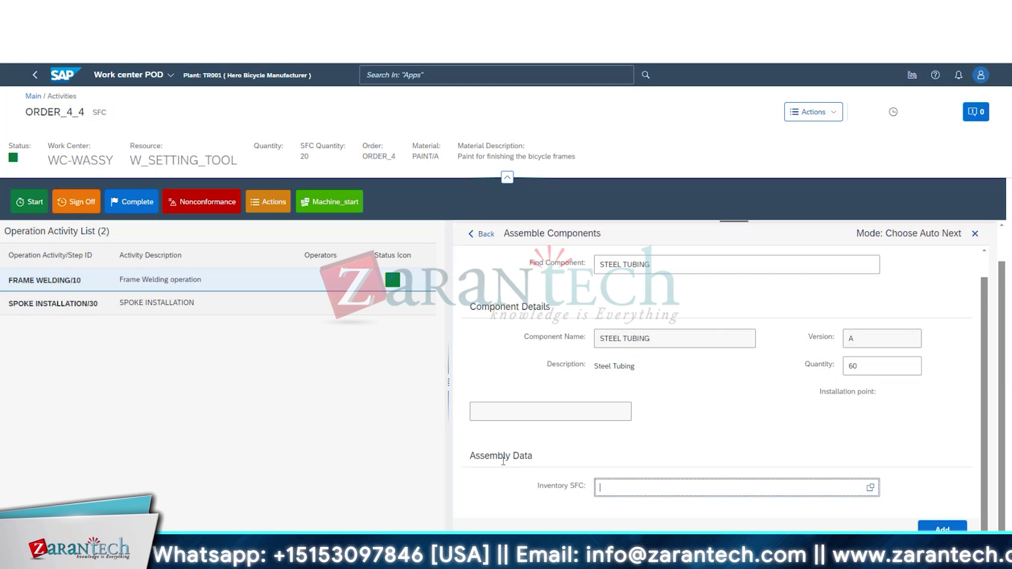
drag(489, 456, 562, 470)
click(601, 485)
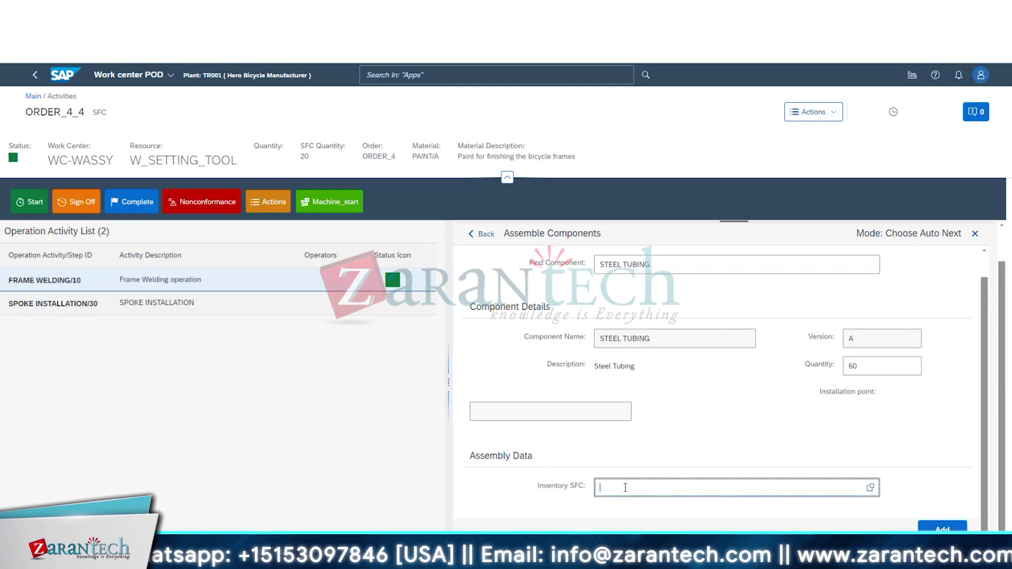
click(870, 488)
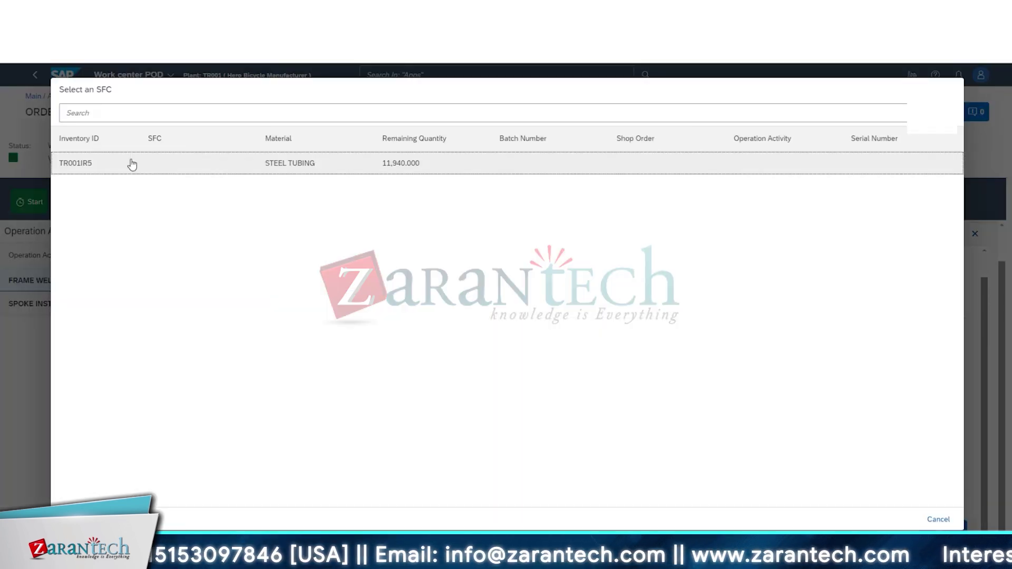
click(132, 164)
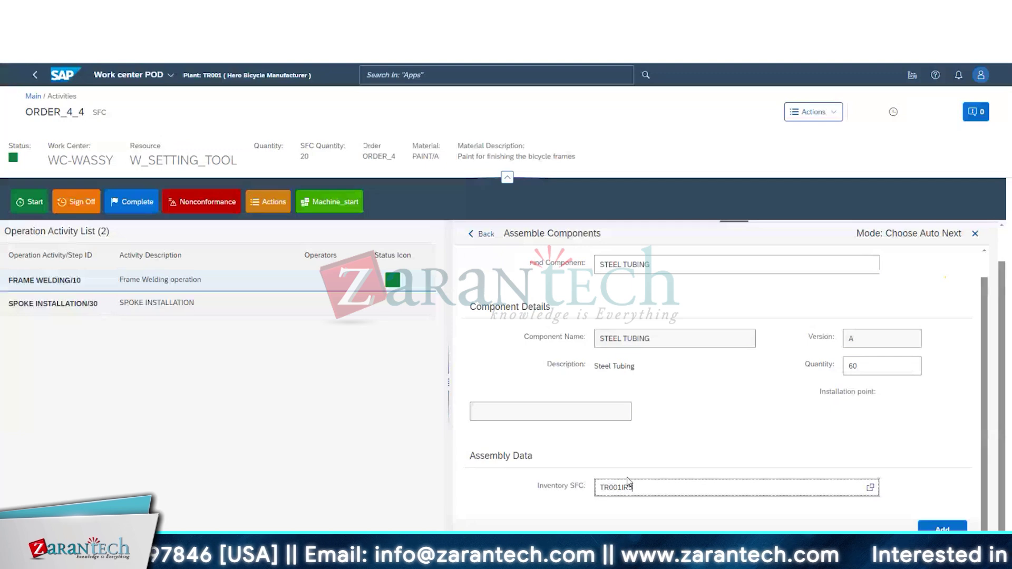
Step: Compare inventory ID TR001IR5 with the Manage Floor Stocks list and add 60 STEEL TUBING to the assembly
double_click(627, 486)
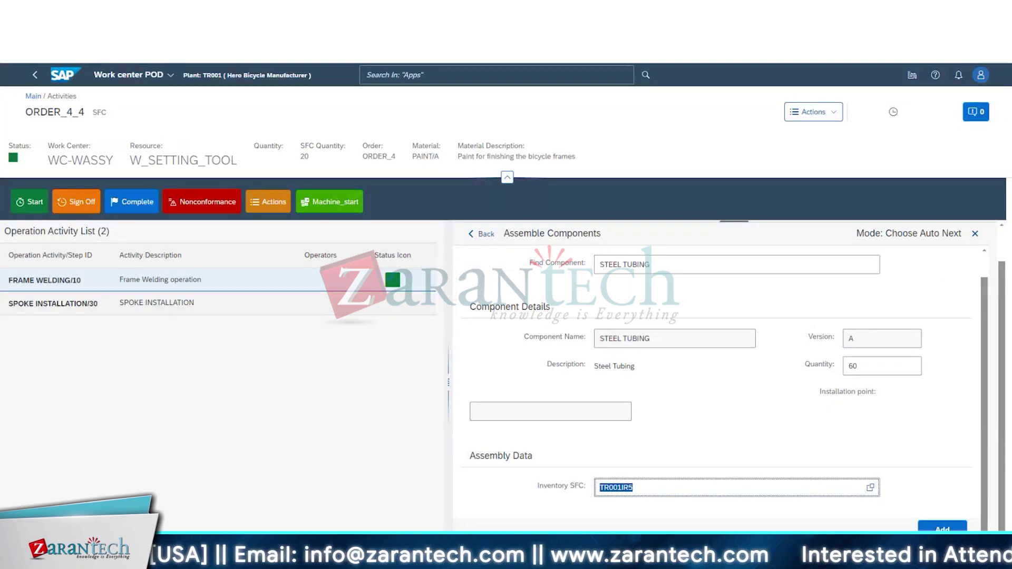
key(ctrl+Tab)
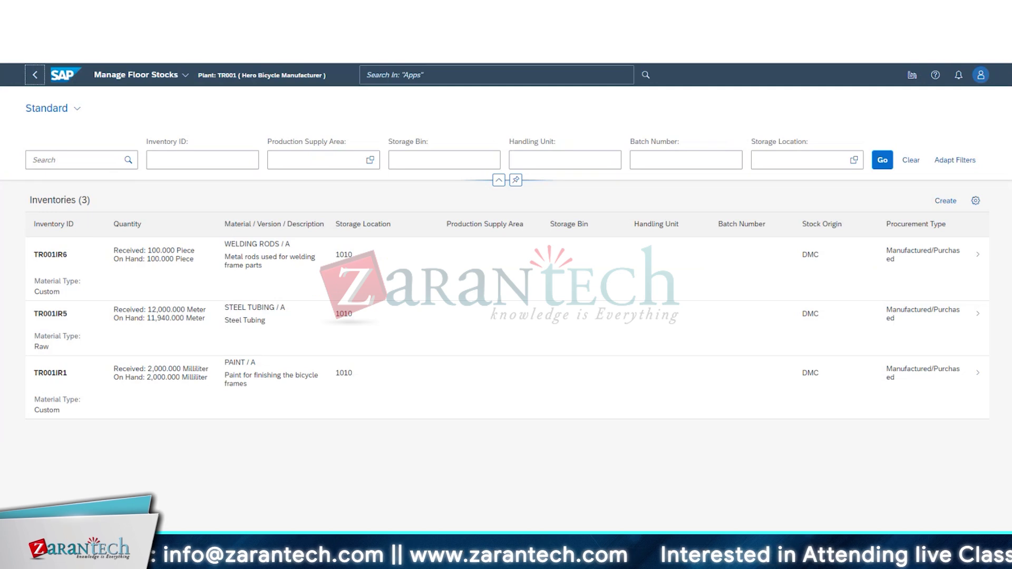
key(ctrl+Tab)
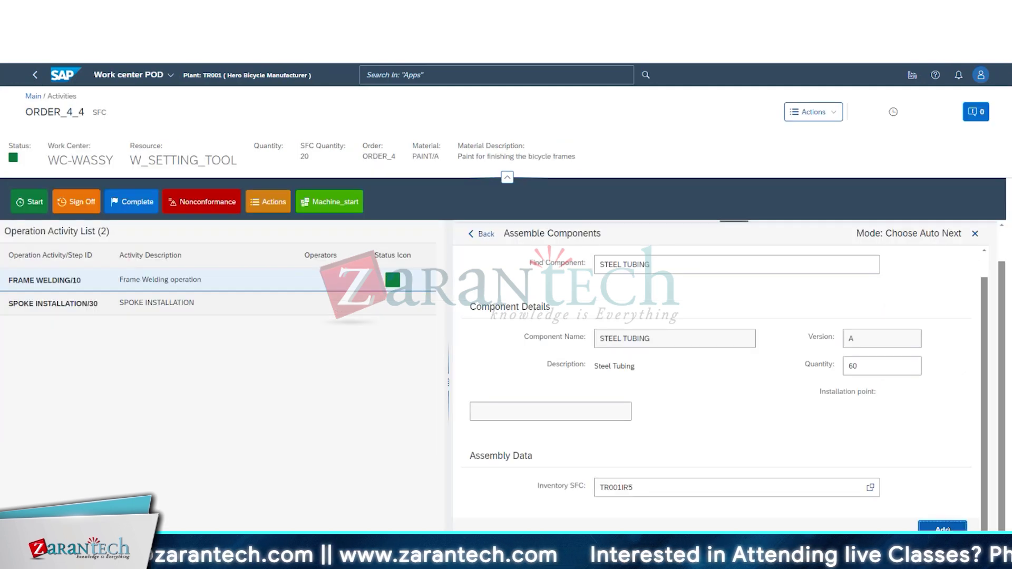
click(942, 530)
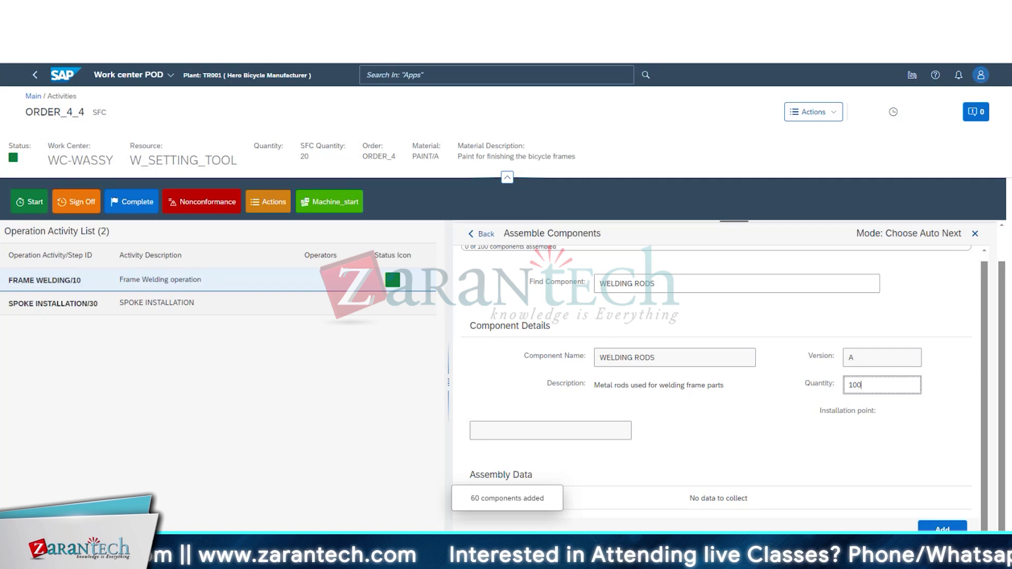
Step: Refresh the Manage Floor Stocks list and check the on-hand quantity of the STEEL TUBING inventory TR001IR5
key(ctrl+Tab)
click(882, 160)
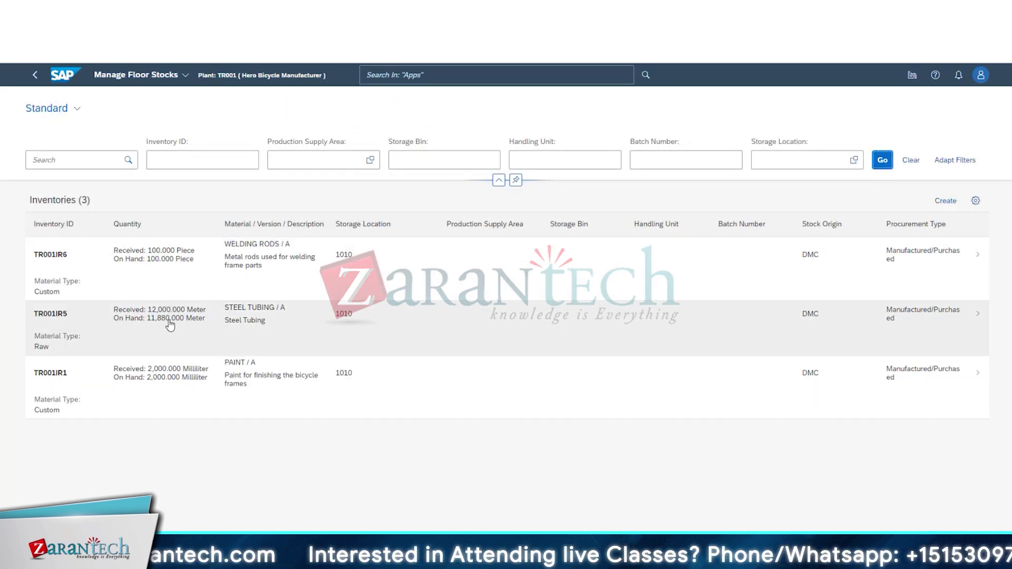
drag(151, 320, 198, 324)
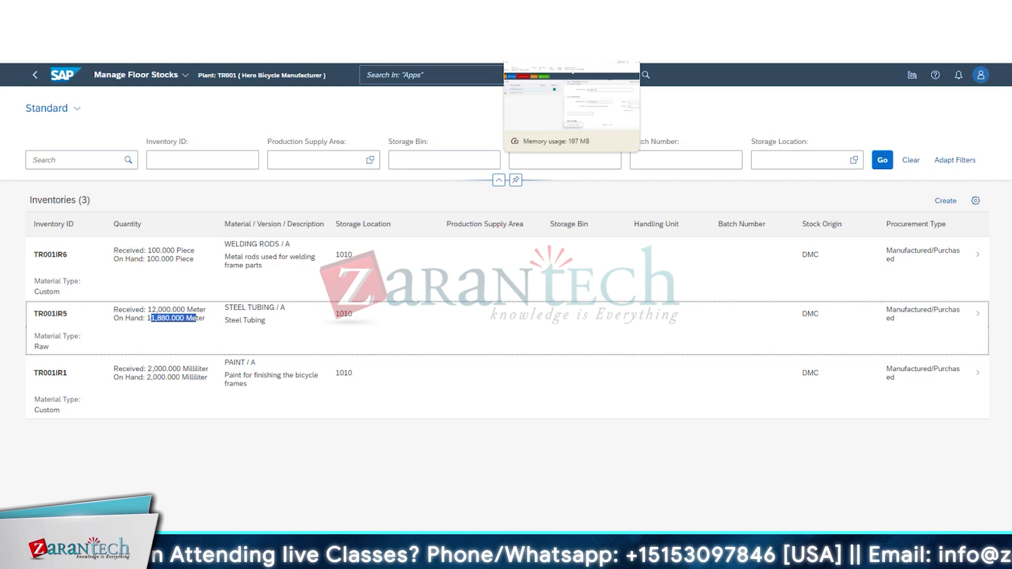
Step: Switch to the Work center POD, leave the WELDING RODS assembly and look at the Component List of SFC ORDER_4_4
click(572, 53)
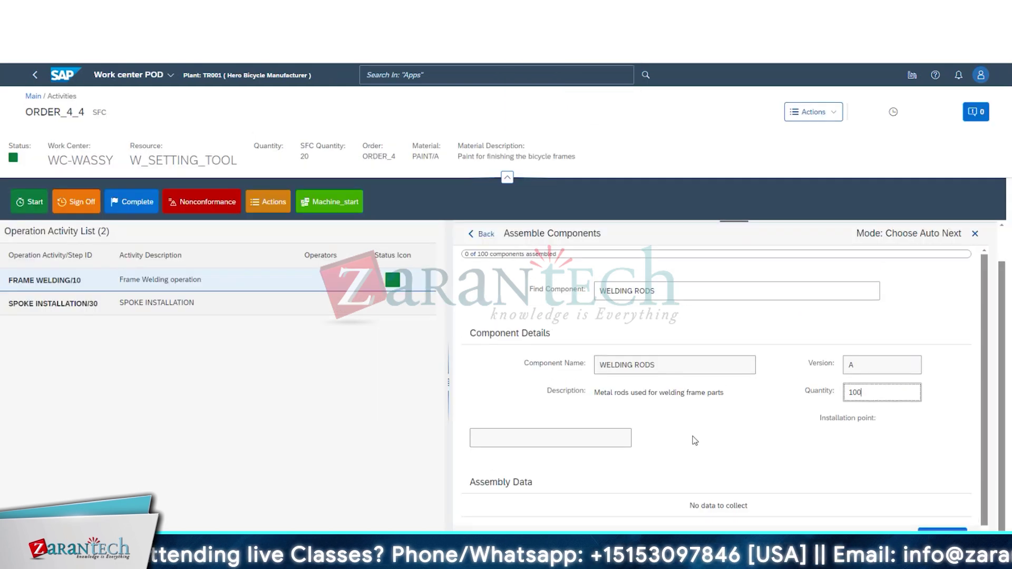
click(477, 234)
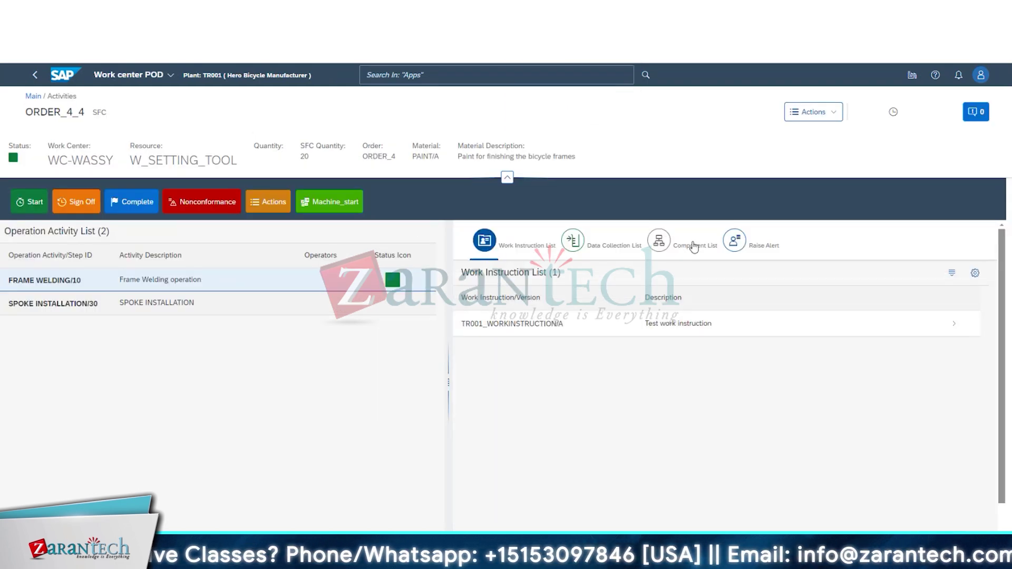
click(694, 247)
click(827, 349)
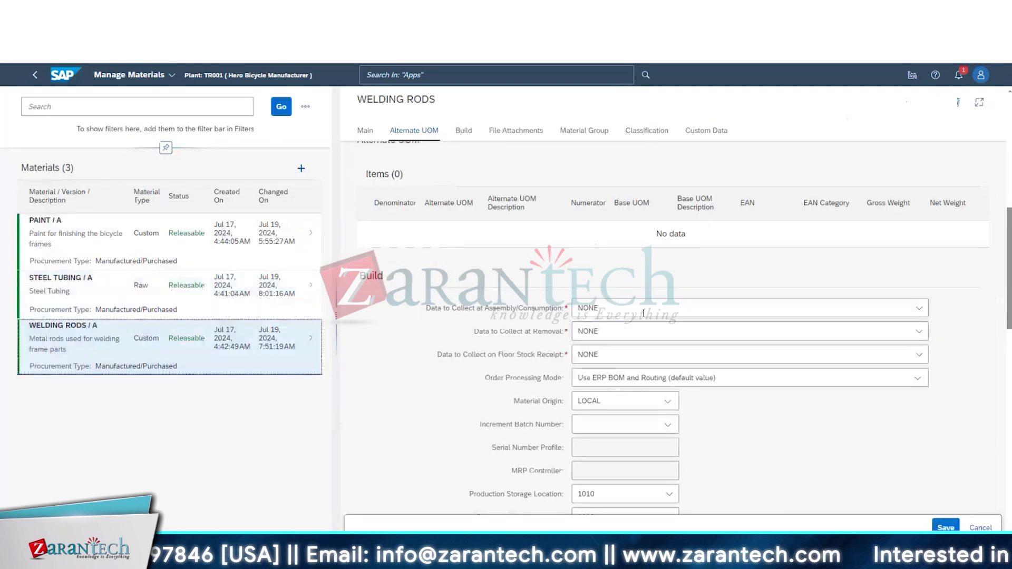
Step: In Manage Materials, set Data to Collect at Assembly/Consumption to INV_SFC for WELDING RODS and save the material
scroll(643, 312, up, 10)
click(587, 454)
scroll(587, 454, down, 10)
scroll(587, 454, up, 10)
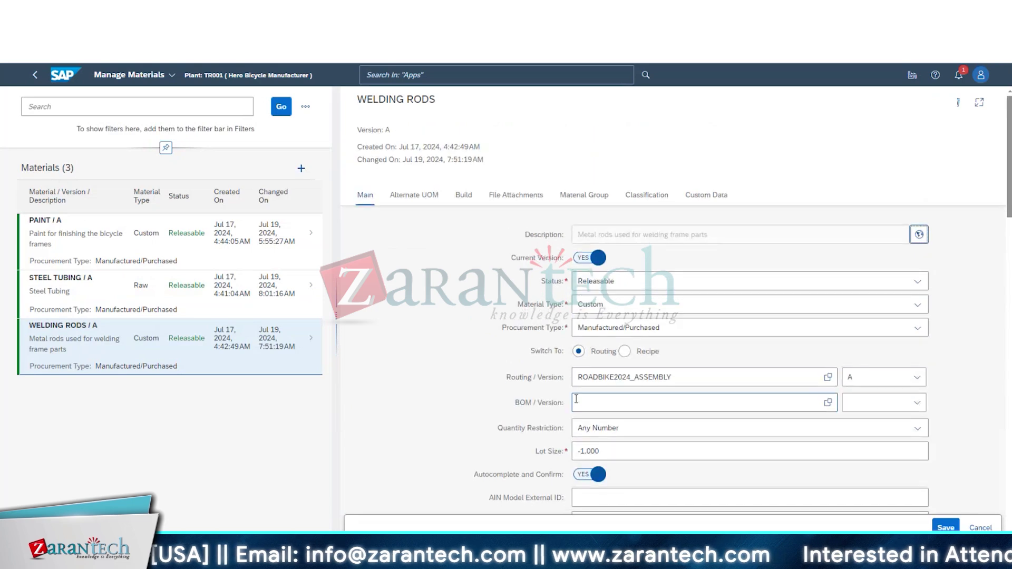
scroll(685, 316, down, 10)
click(919, 255)
key(Up)
key(Return)
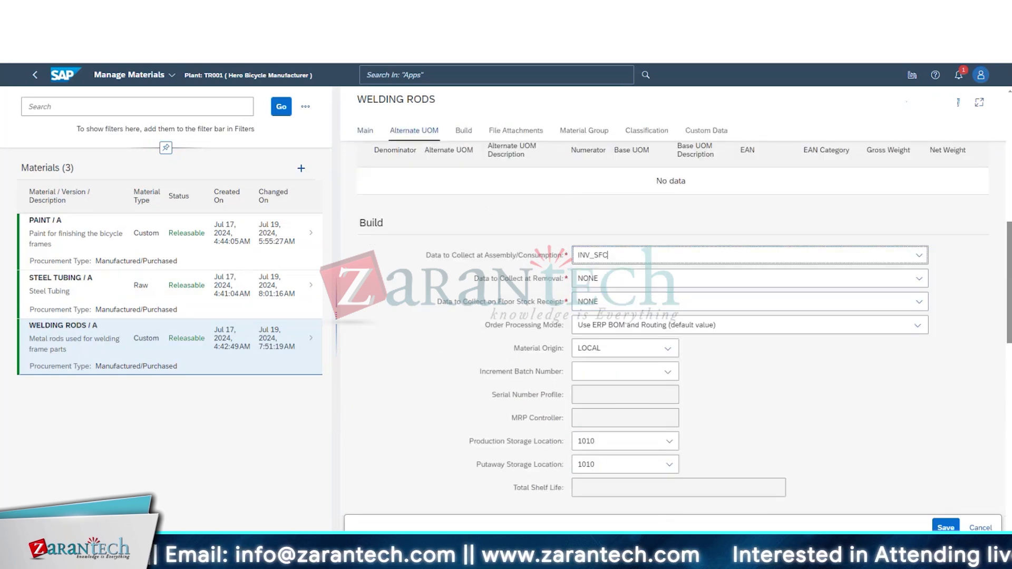
key(ctrl+s)
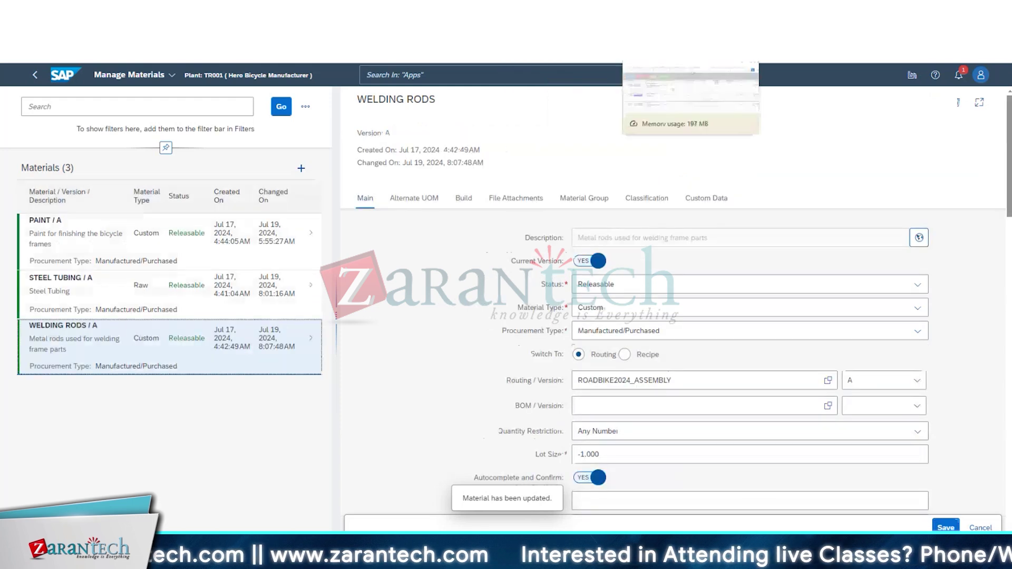
Step: Check the inventory ID and on-hand quantity of STEEL TUBING in Manage Floor Stocks
click(738, 52)
drag(67, 314, 34, 314)
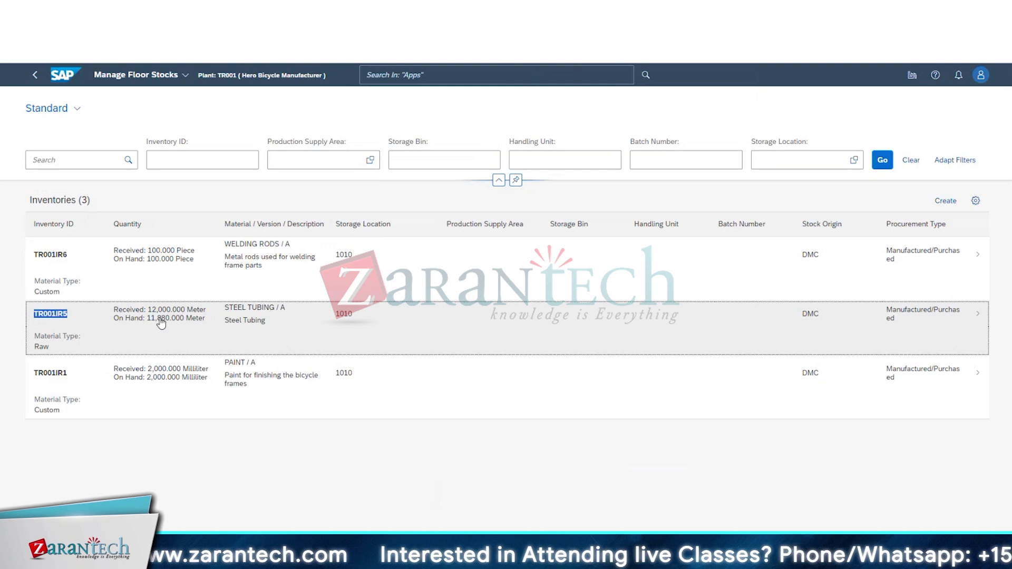
drag(143, 319, 183, 322)
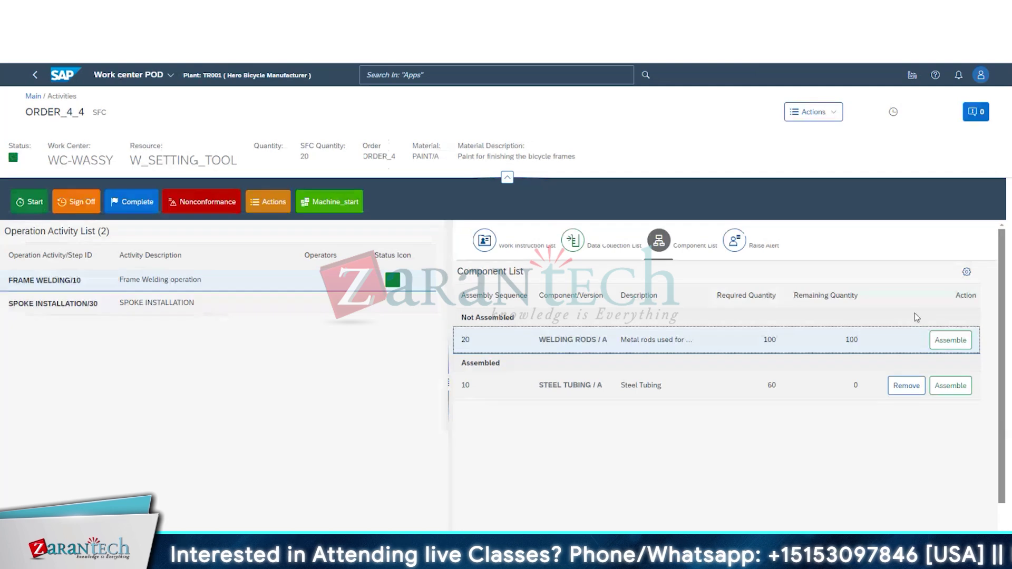
Step: Check the assembly data for WELDING RODS in the Work center POD and look up the inventory IDs in Manage Floor Stocks
click(951, 340)
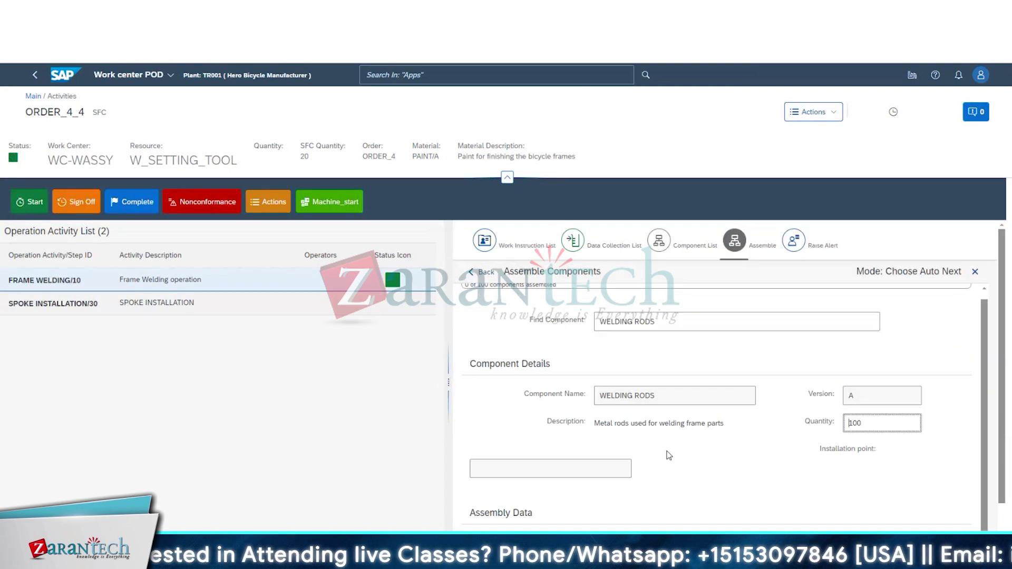
scroll(837, 530, down, 1)
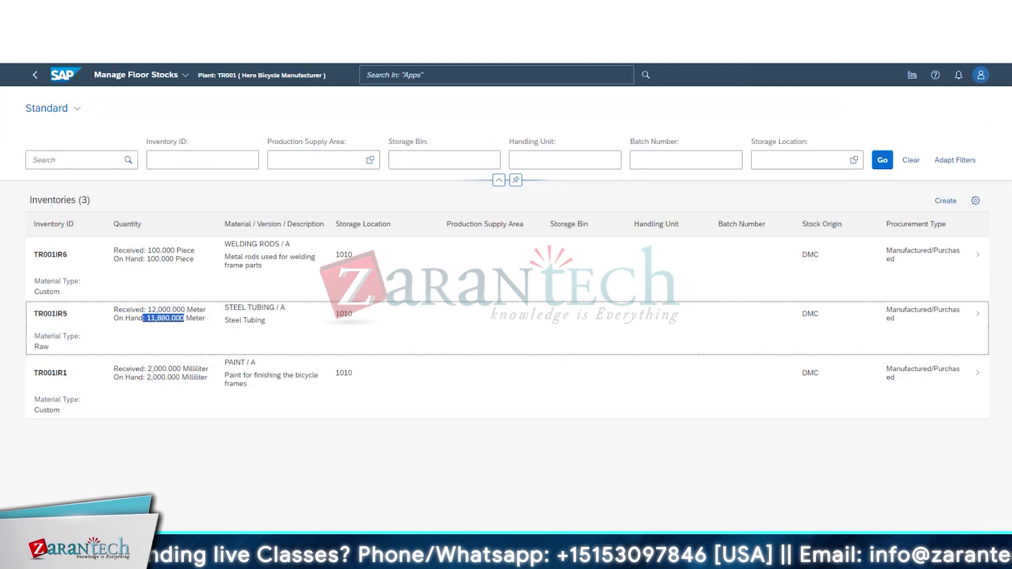
double_click(32, 316)
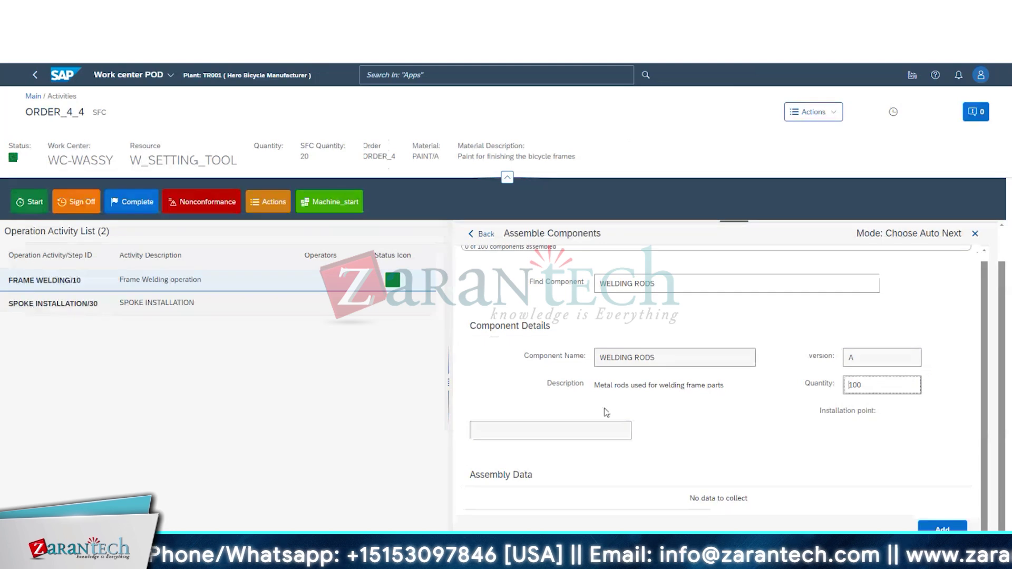
Step: Reopen SFC ORDER_4_4 from the main work list and inspect the WELDING RODS assembly data from its Component List
click(34, 98)
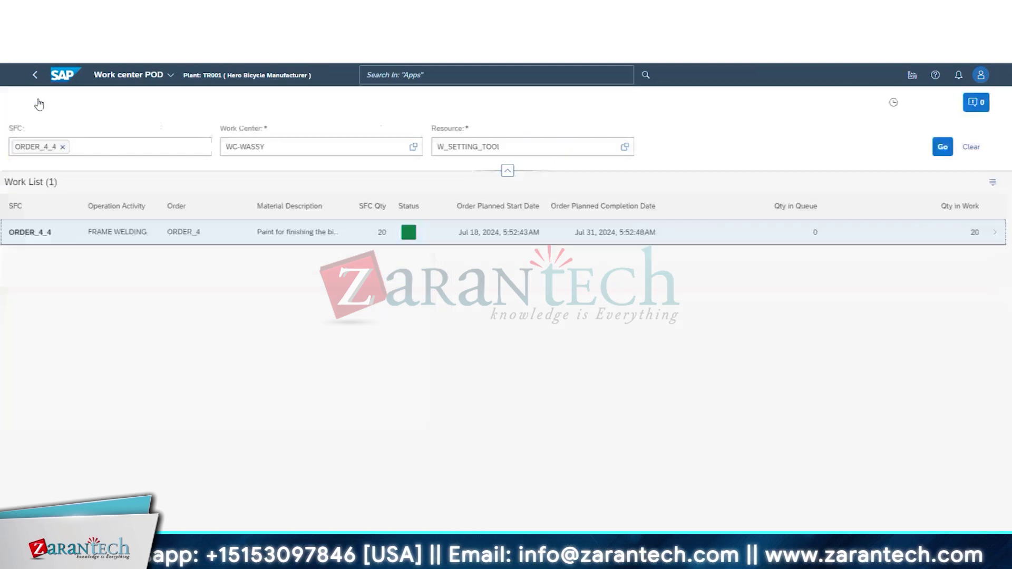
click(985, 238)
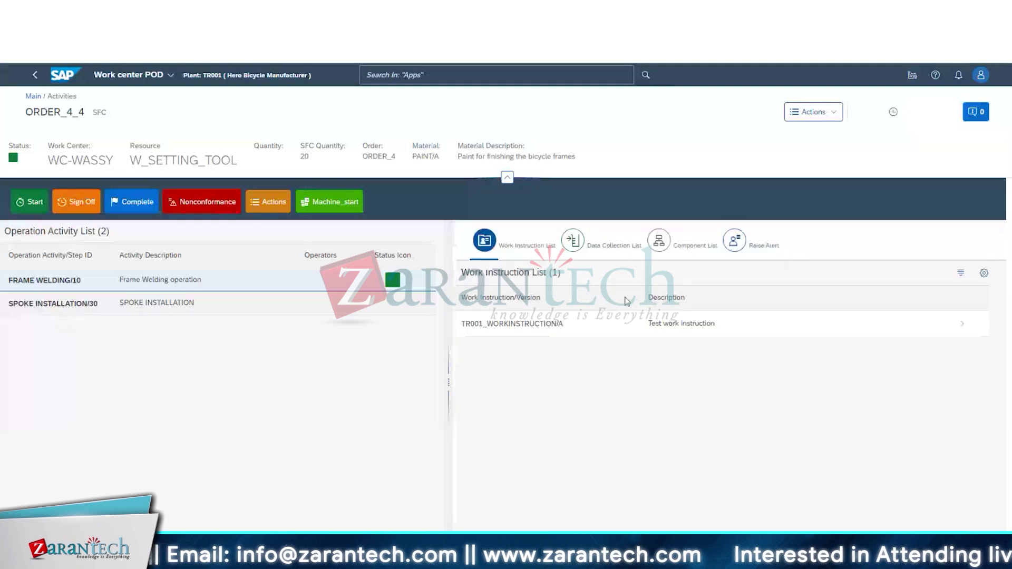
click(689, 240)
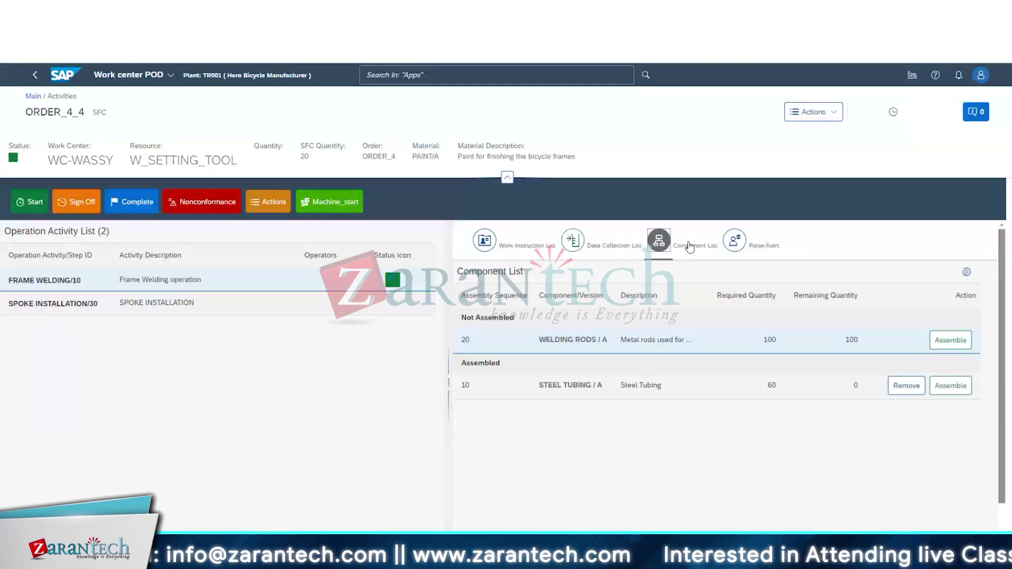
click(947, 339)
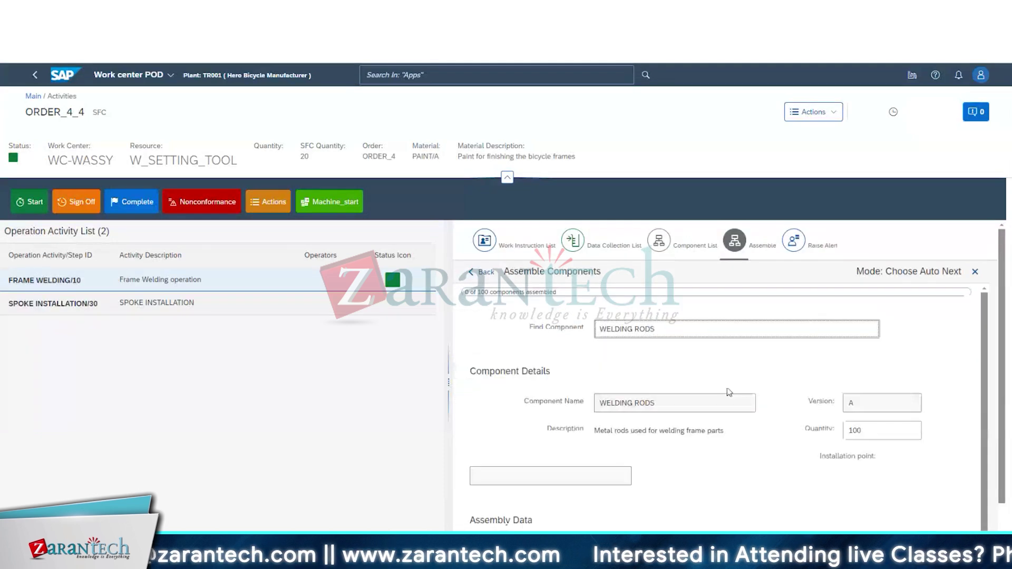
scroll(659, 490, down, 1)
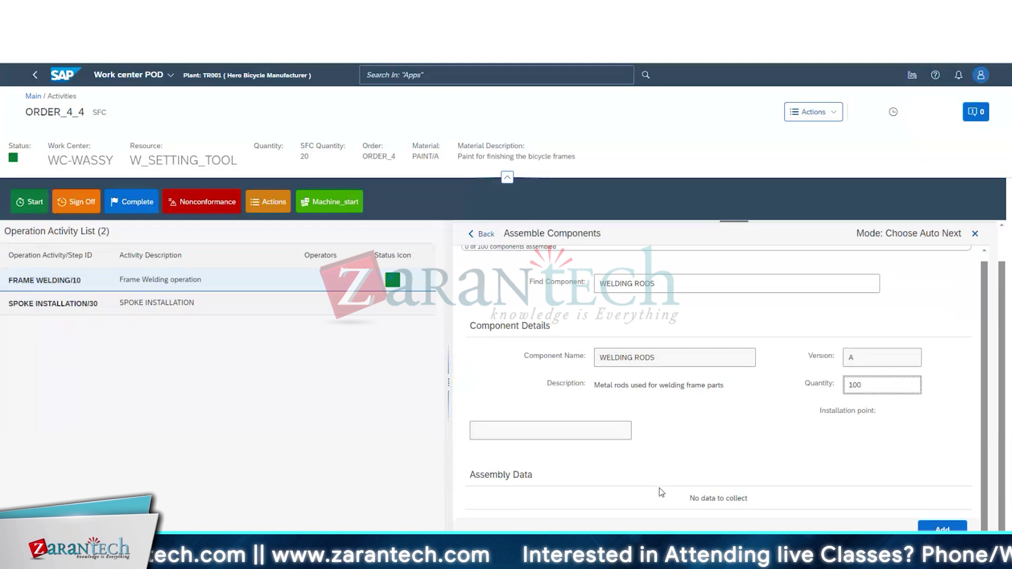
Step: Leave the WELDING RODS assembly and reopen it from the Component List to recheck what data it collects
scroll(662, 492, up, 1)
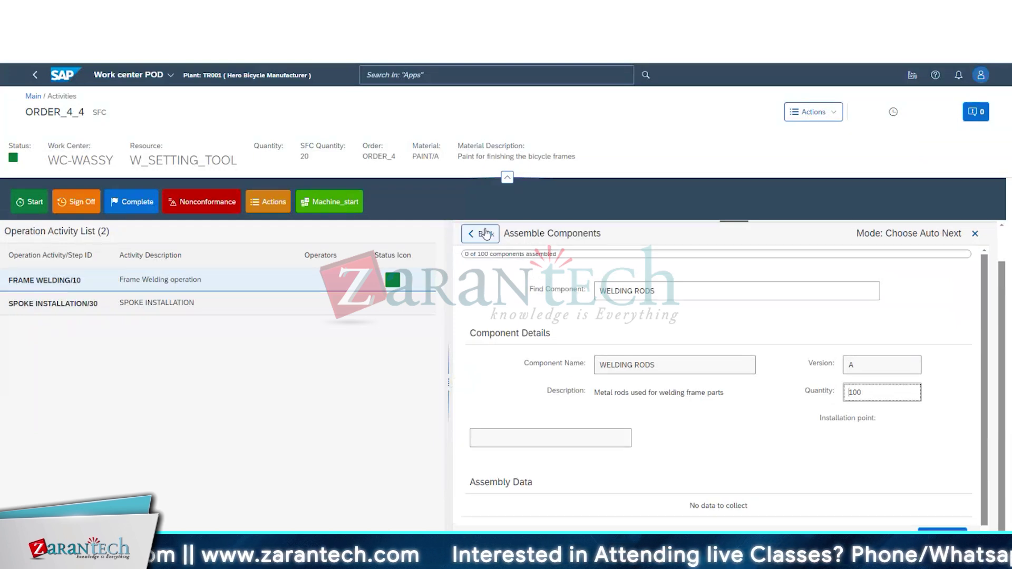
click(481, 234)
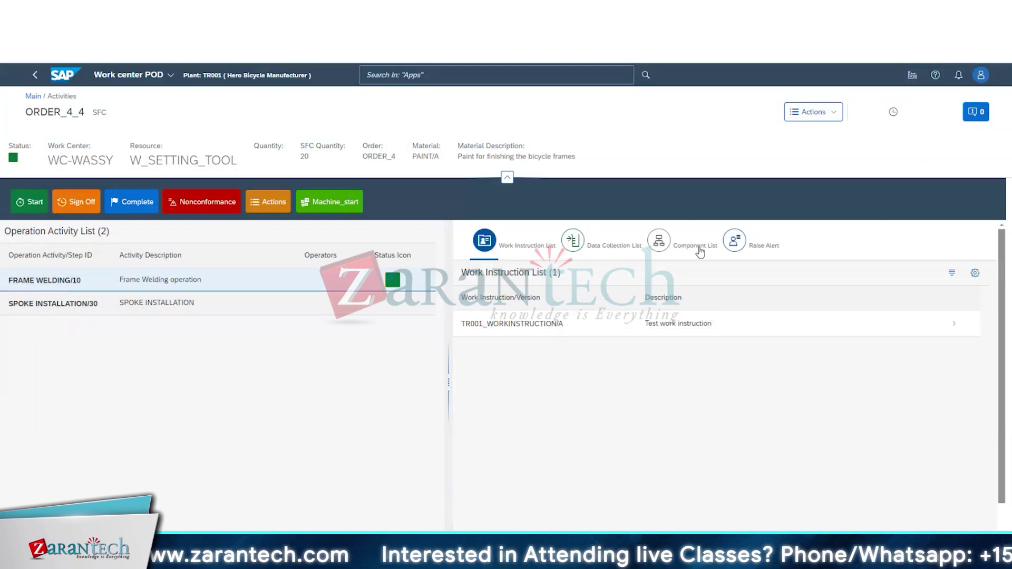
click(700, 253)
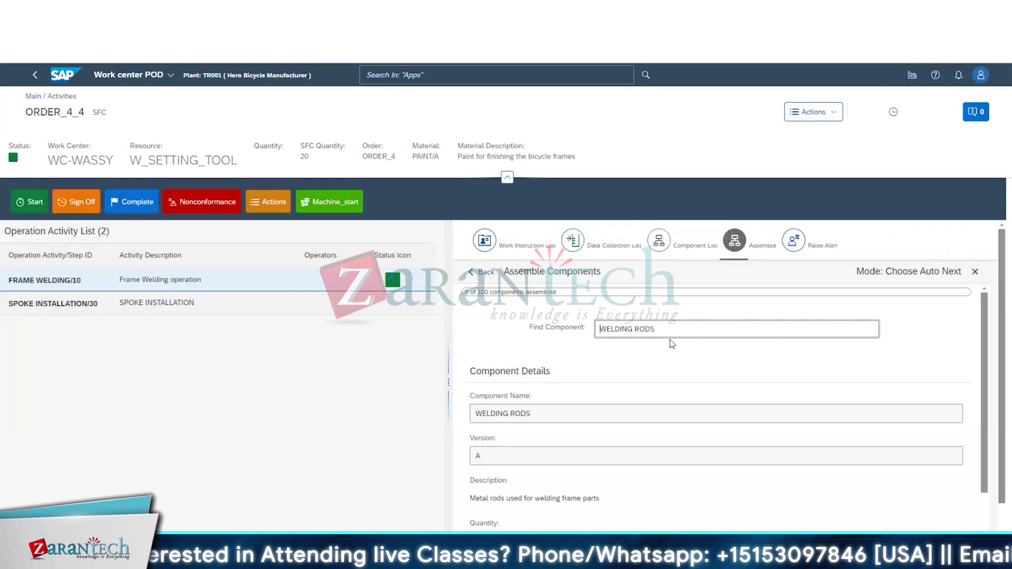
drag(688, 498, 759, 502)
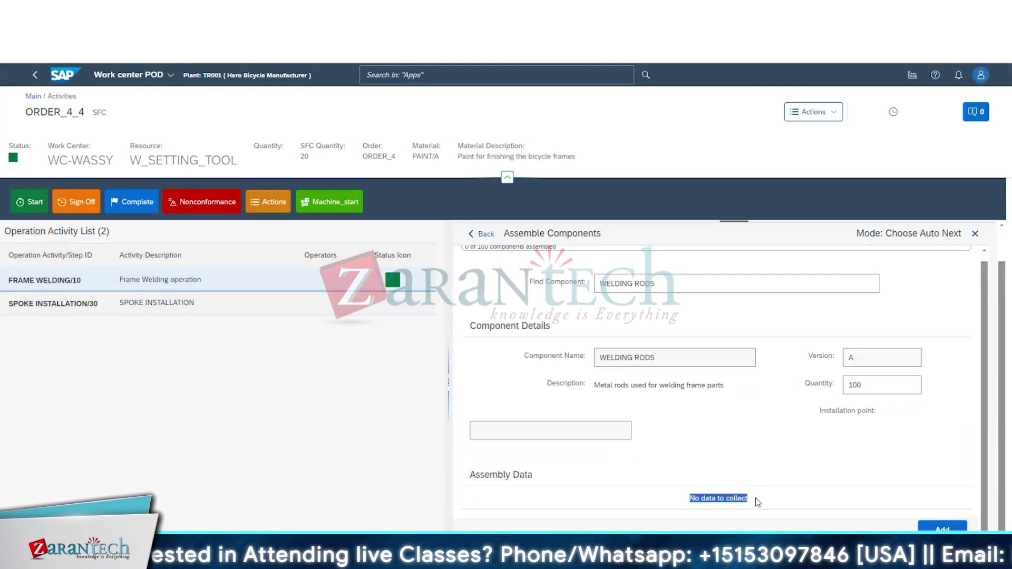
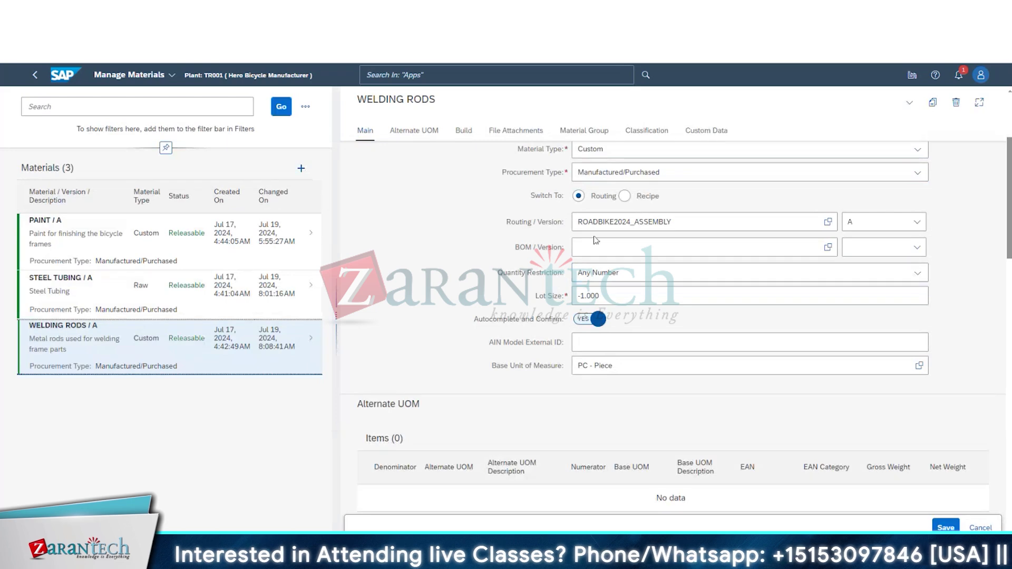
Step: Verify in Manage Materials that WELDING RODS collects INV_SFC at Assembly/Consumption, review its Build settings and save the material again
scroll(561, 300, down, 5)
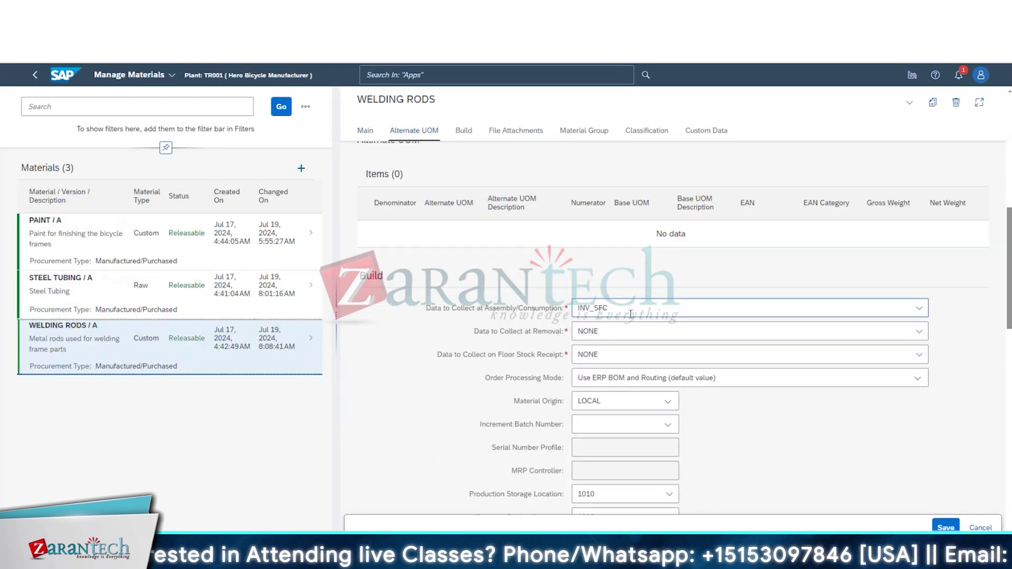
click(633, 311)
click(919, 308)
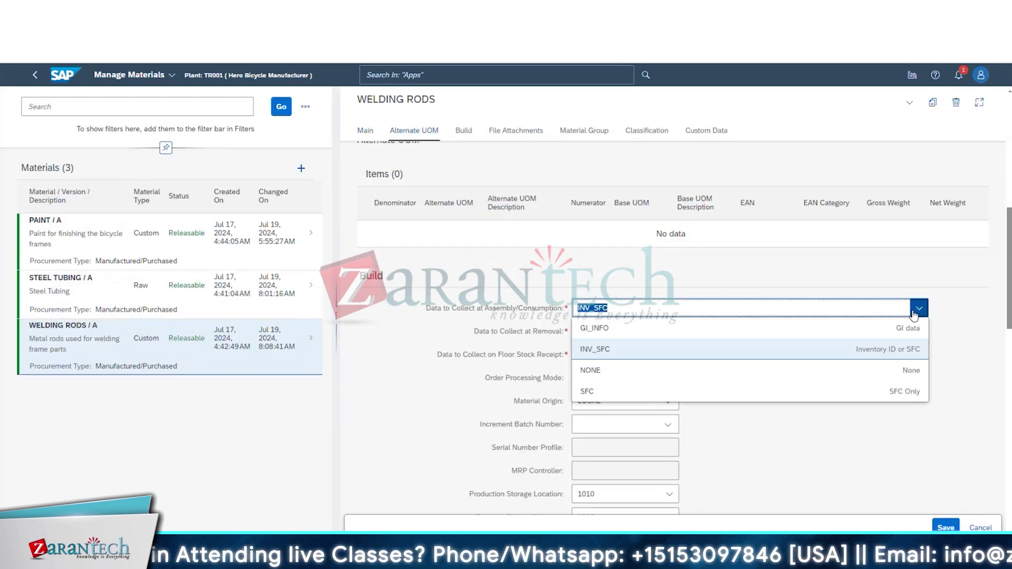
click(919, 308)
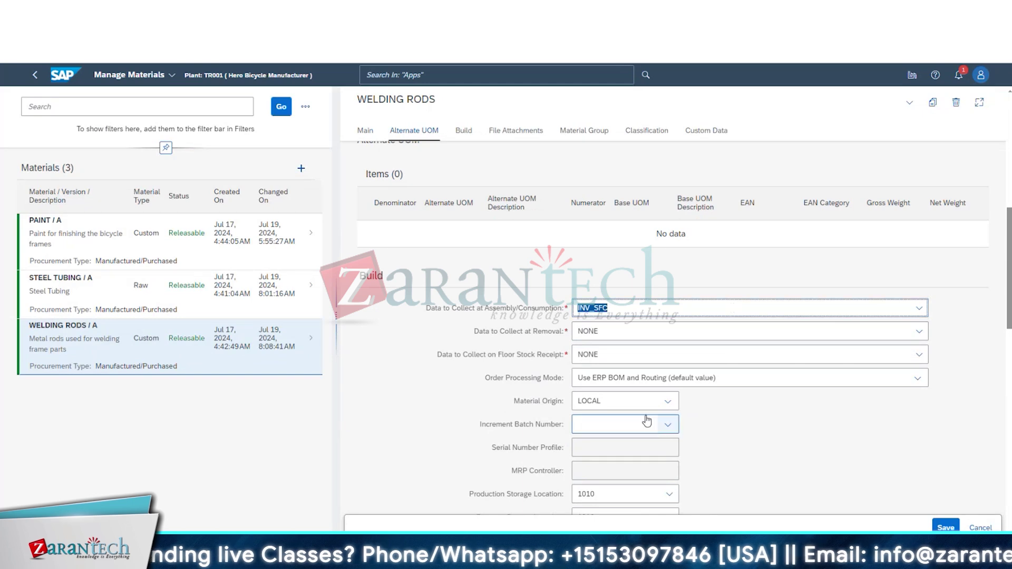
scroll(649, 418, down, 5)
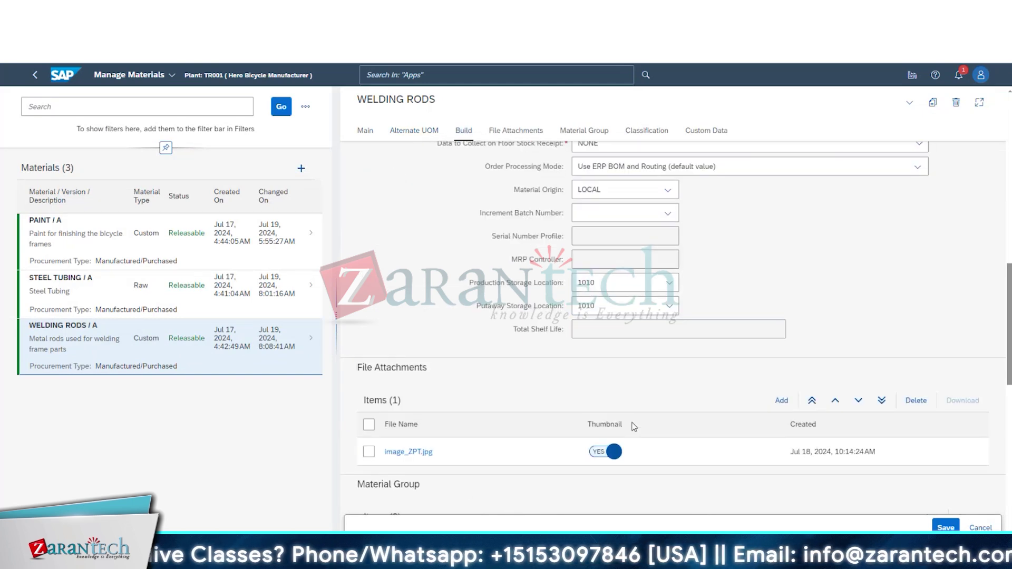
scroll(634, 427, down, 3)
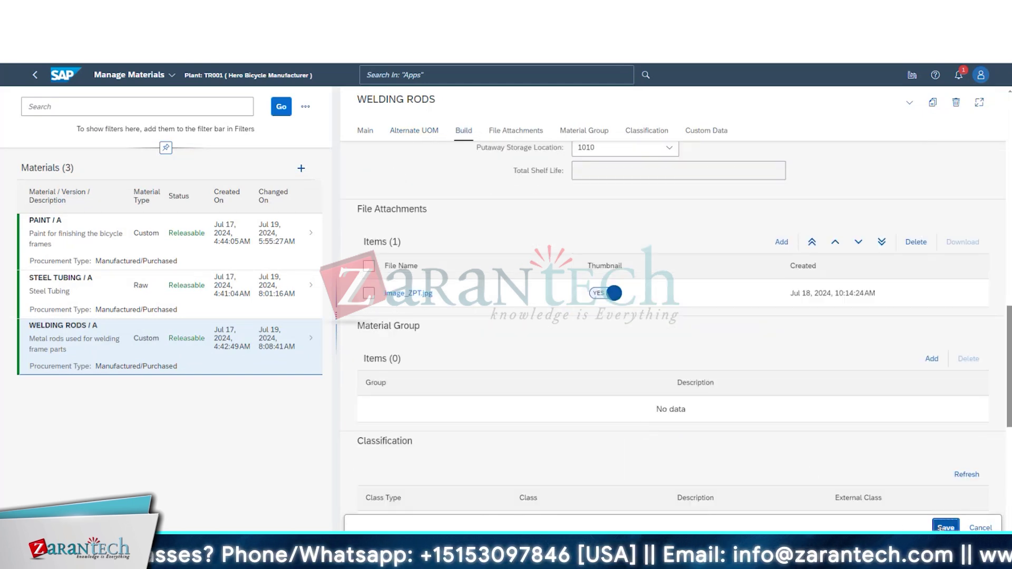
click(942, 527)
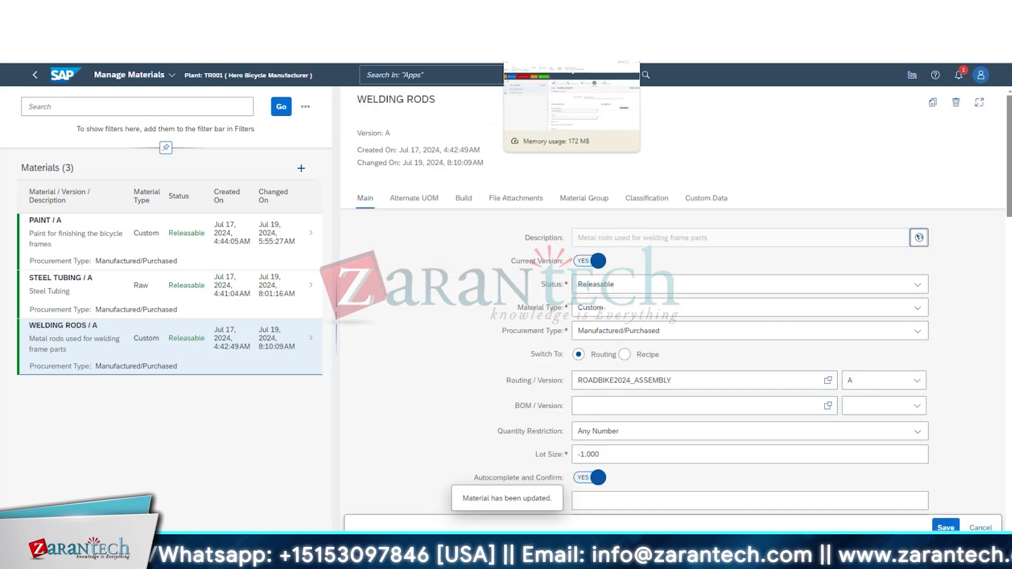
Step: Return to the Work center POD and examine the Assembly Data section for WELDING RODS on SFC ORDER_4_4
click(572, 53)
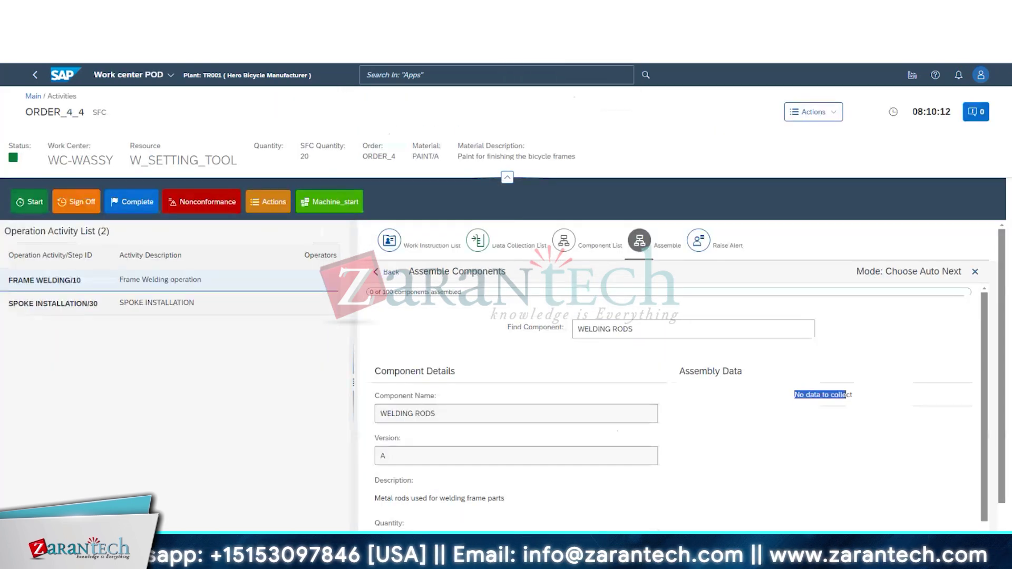
drag(846, 395, 904, 397)
scroll(654, 435, down, 2)
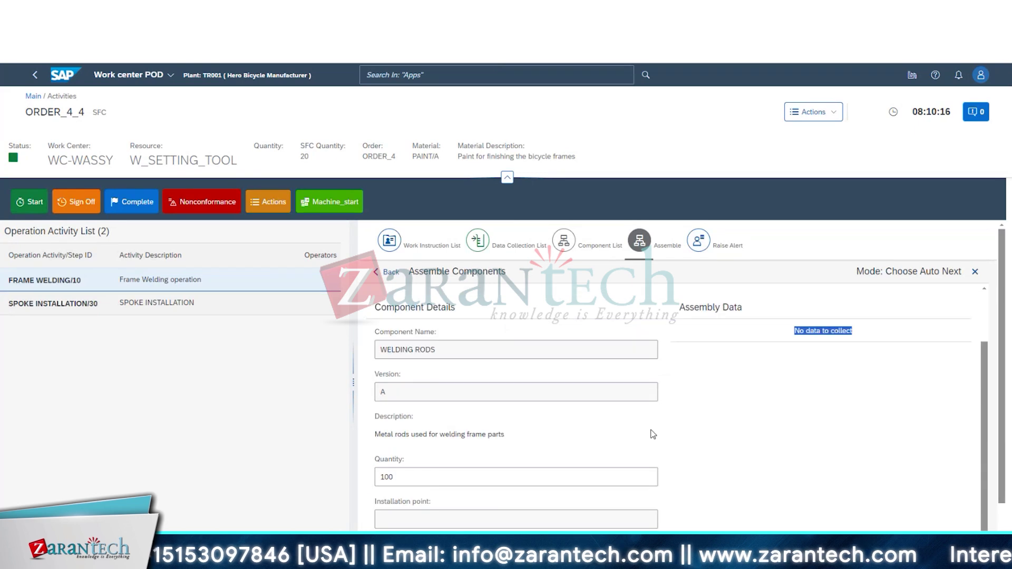
scroll(757, 427, up, 2)
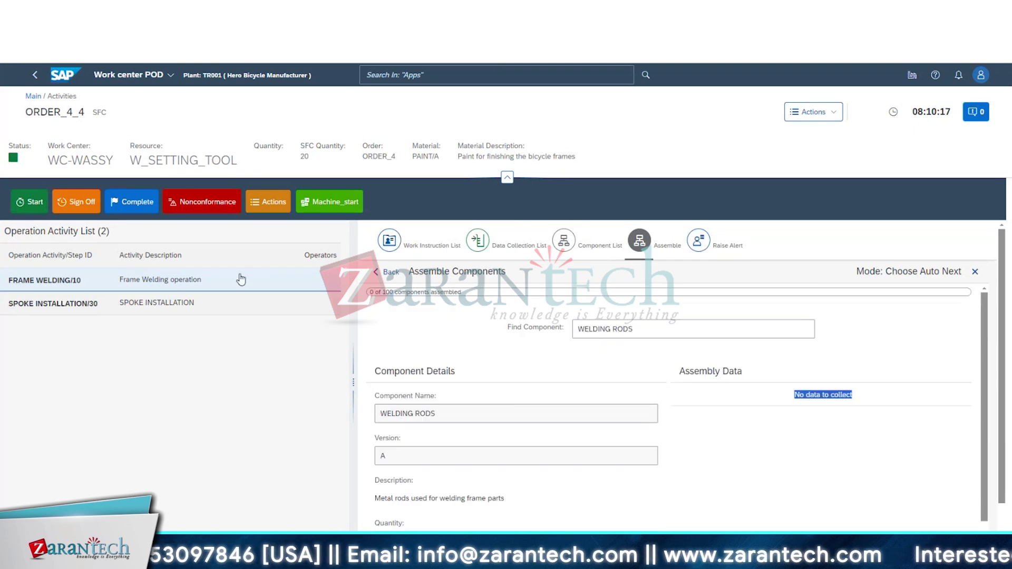
Step: Restart the Work center POD and open SFC ORDER_4_4 for work center WC-WASSY and resource W_SETTING_TOOL
click(36, 75)
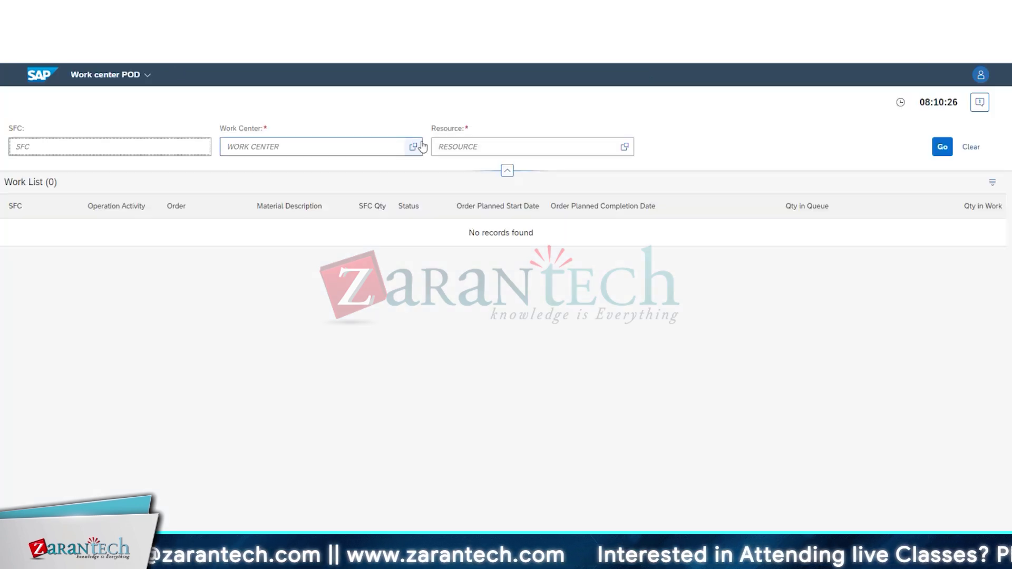
click(413, 146)
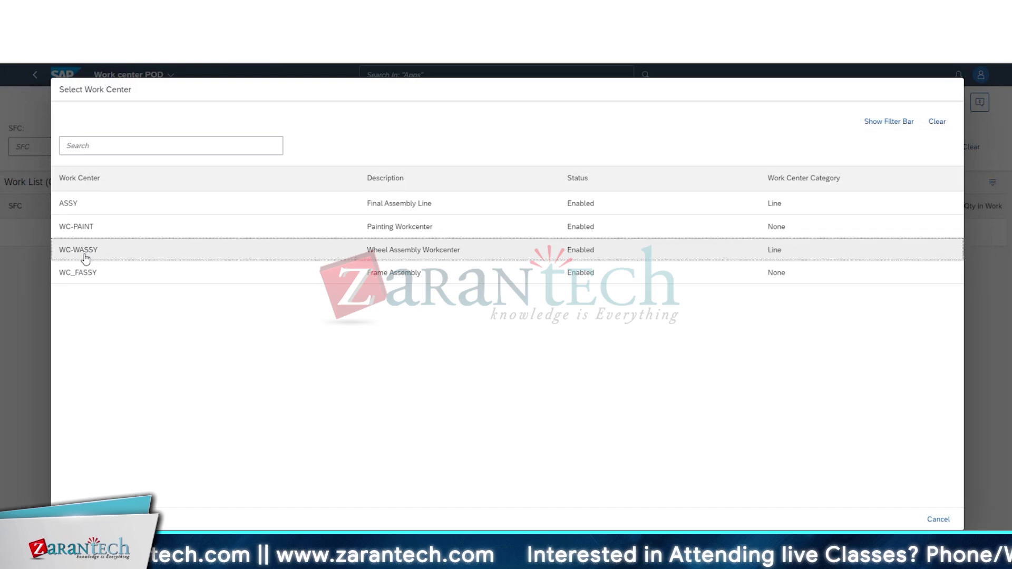
click(84, 254)
click(625, 147)
click(129, 208)
click(943, 146)
click(924, 244)
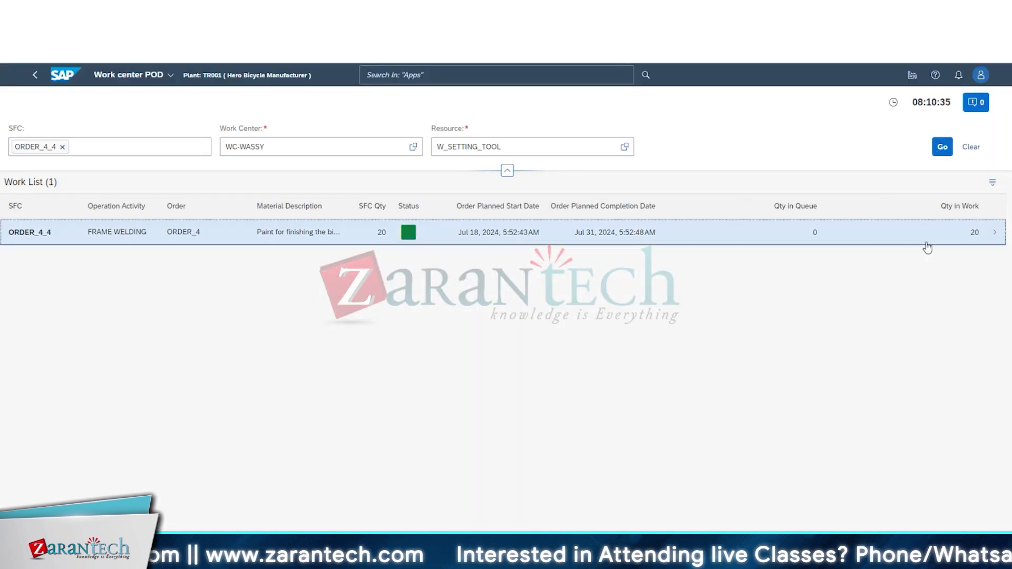
Step: Open the WELDING RODS assembly from ORDER_4_4's Component List, examine its Assembly Data section and leave the assembly
click(564, 240)
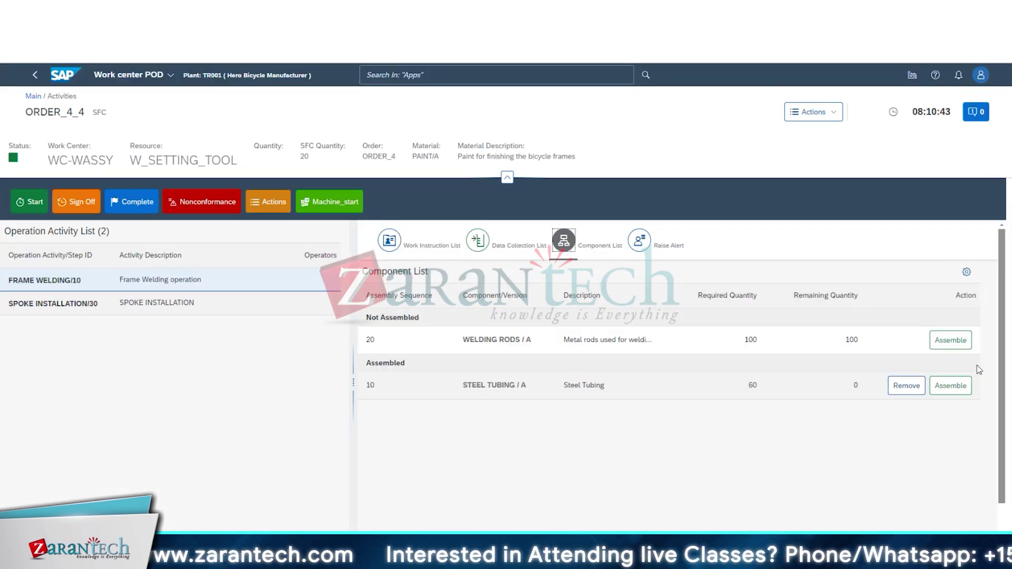
click(952, 339)
click(610, 438)
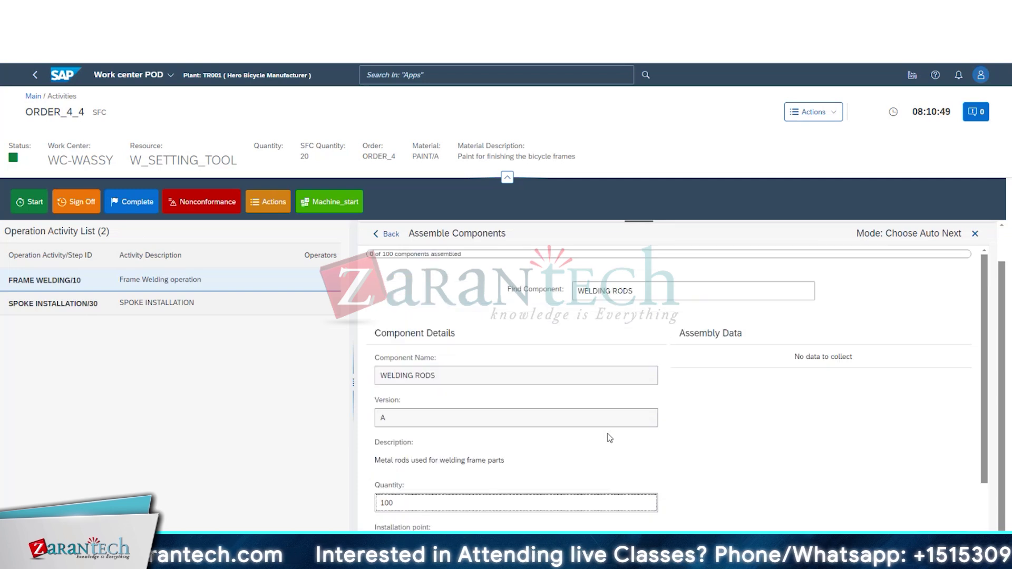
scroll(669, 430, up, 1)
scroll(701, 418, down, 1)
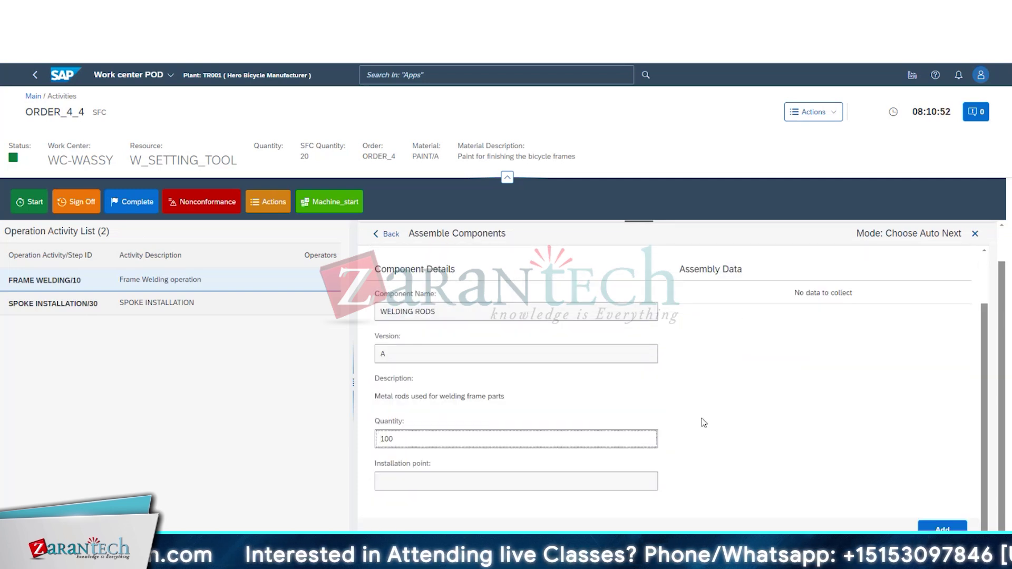
scroll(701, 423, up, 1)
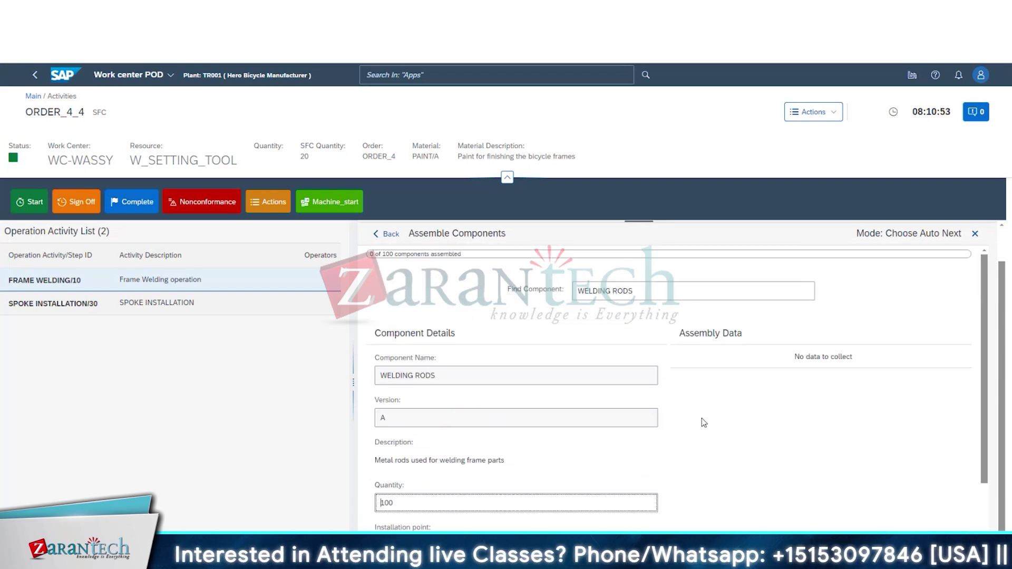
scroll(701, 421, down, 1)
scroll(701, 420, up, 1)
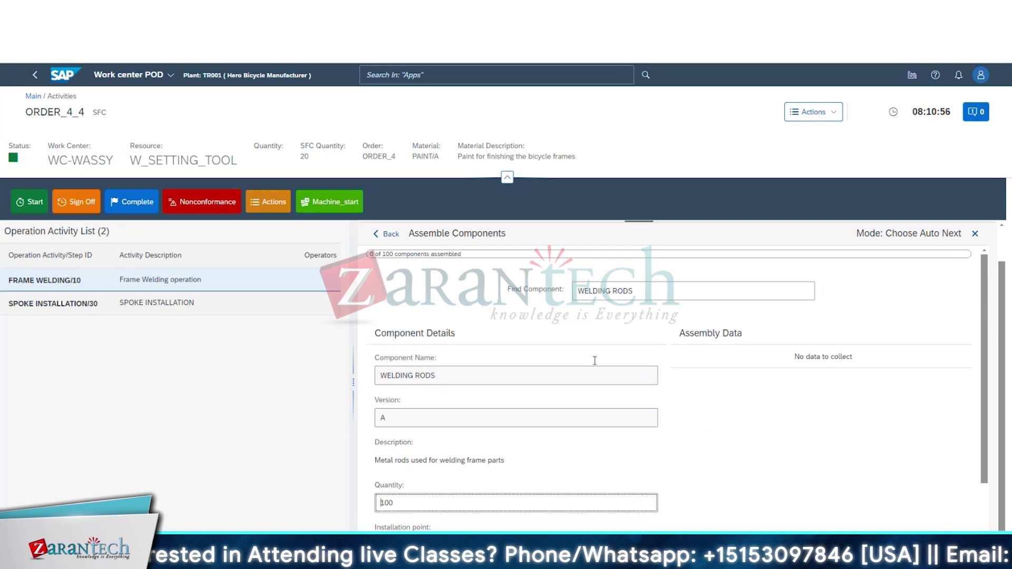
click(387, 233)
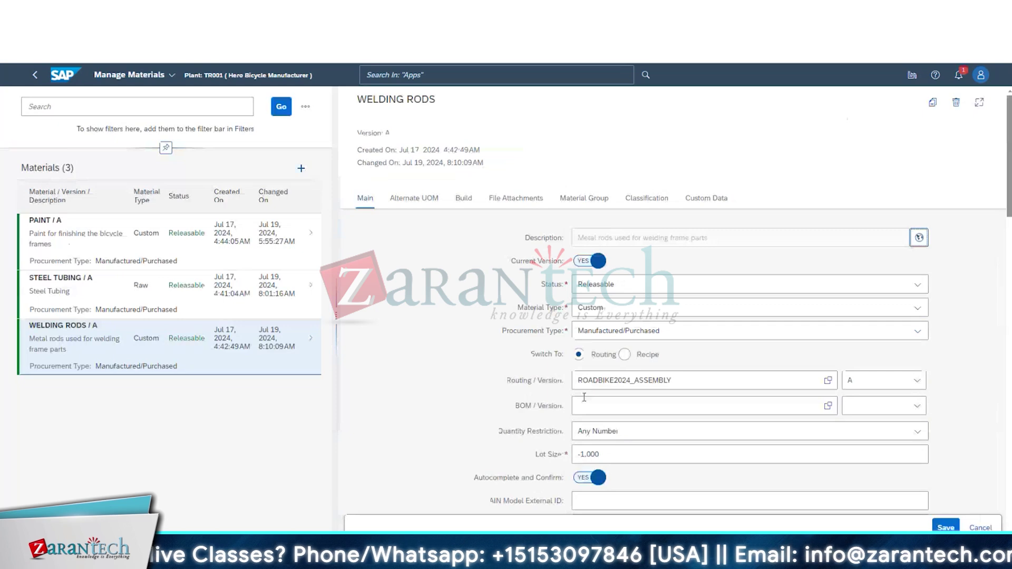
Step: In Manage Materials, set the data WELDING RODS collects at Assembly/Consumption to GI_INFO and save the material
scroll(604, 437, down, 10)
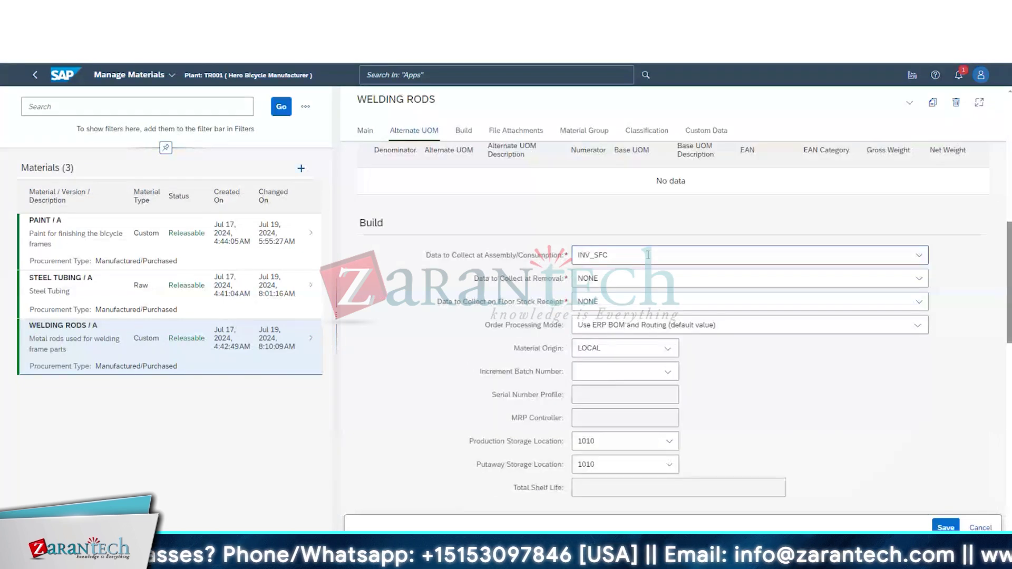
click(648, 255)
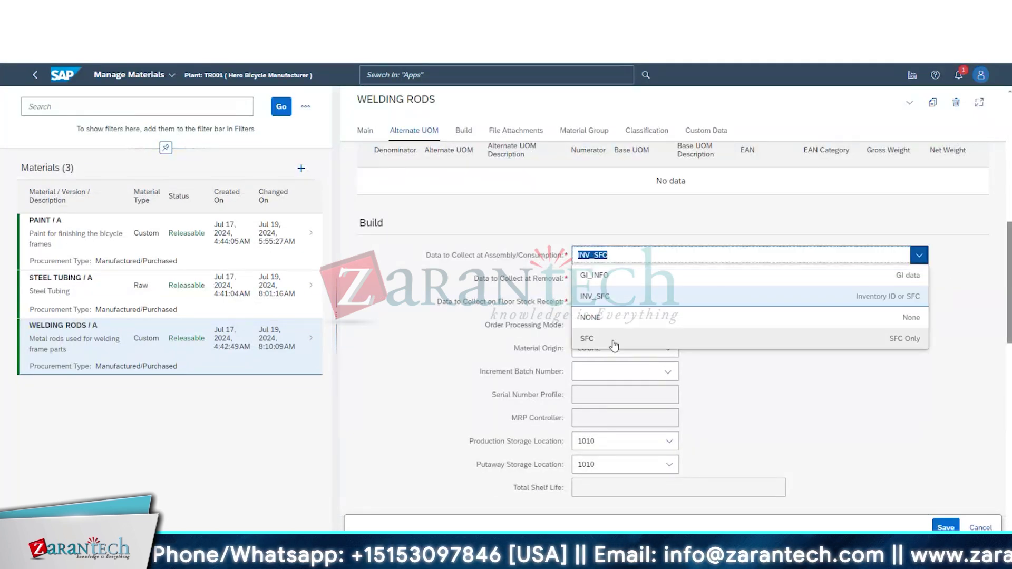
click(738, 339)
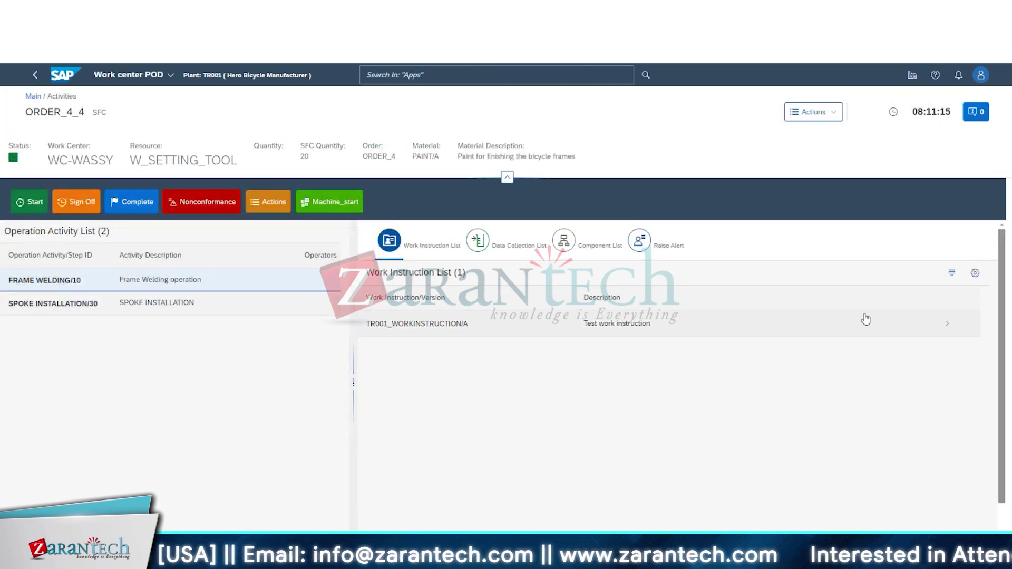
Step: Restart the Work center POD, reopen SFC ORDER_4_4 and begin assembling WELDING RODS for FRAME WELDING
click(866, 320)
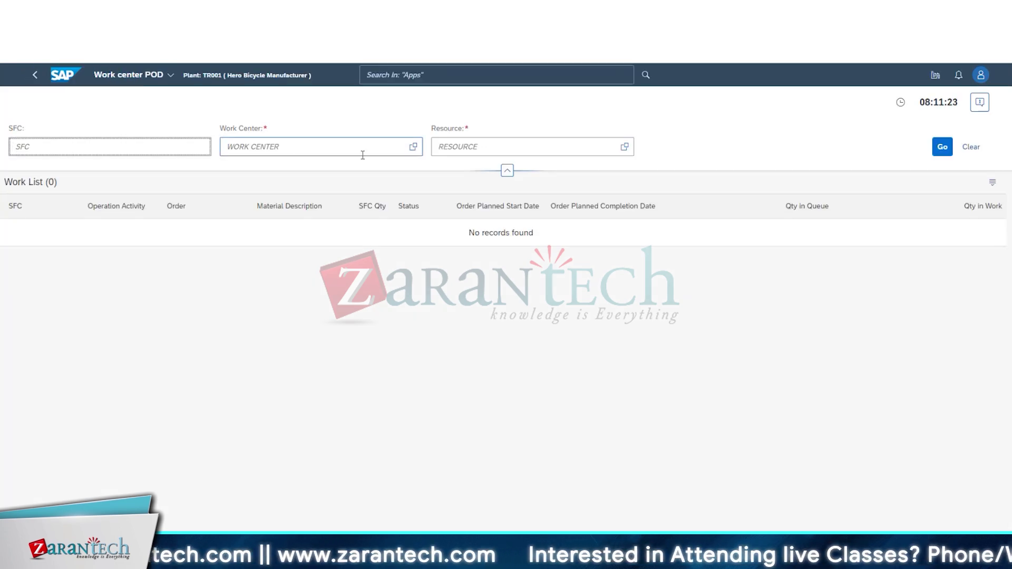
click(949, 152)
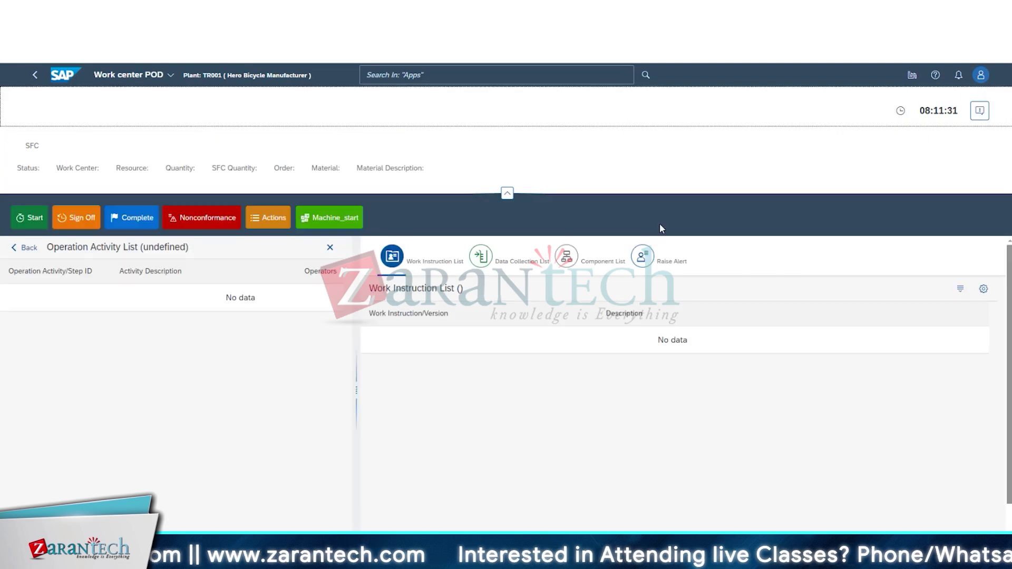
click(949, 340)
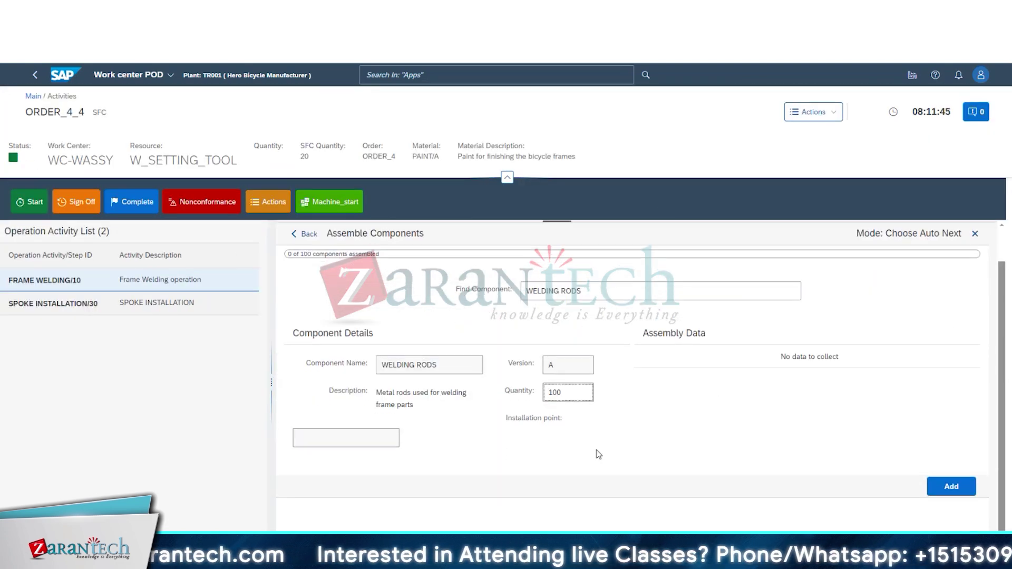
Step: Check the Component Details and Assembly Data sections for WELDING RODS, and close the assembly
scroll(735, 377, up, 1)
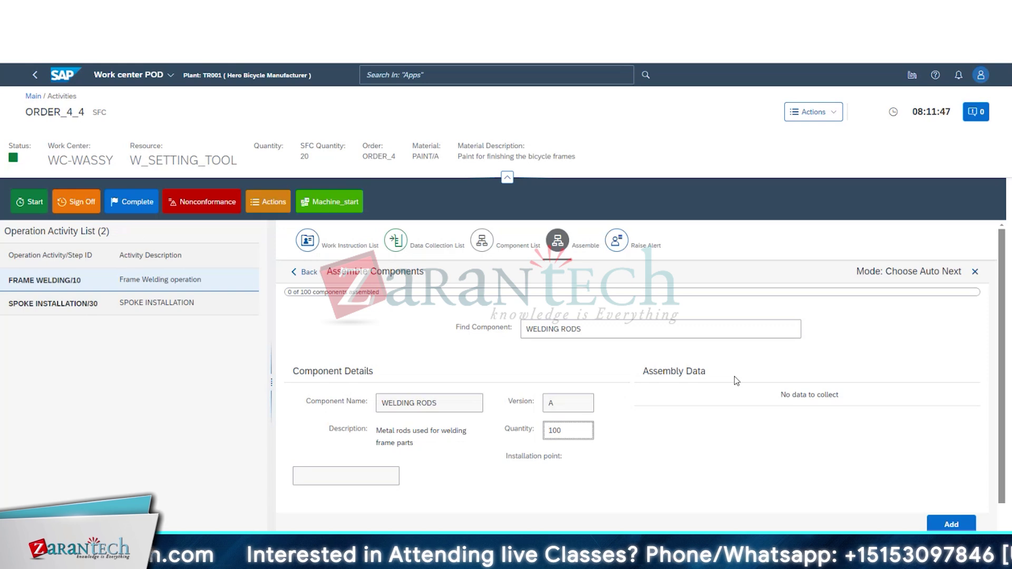
scroll(735, 377, down, 1)
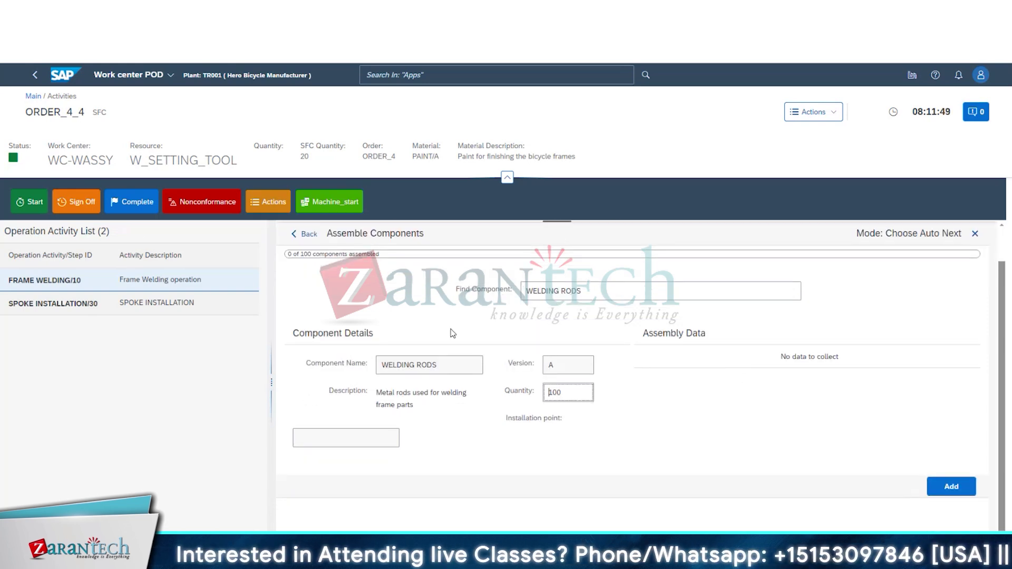
triple_click(525, 295)
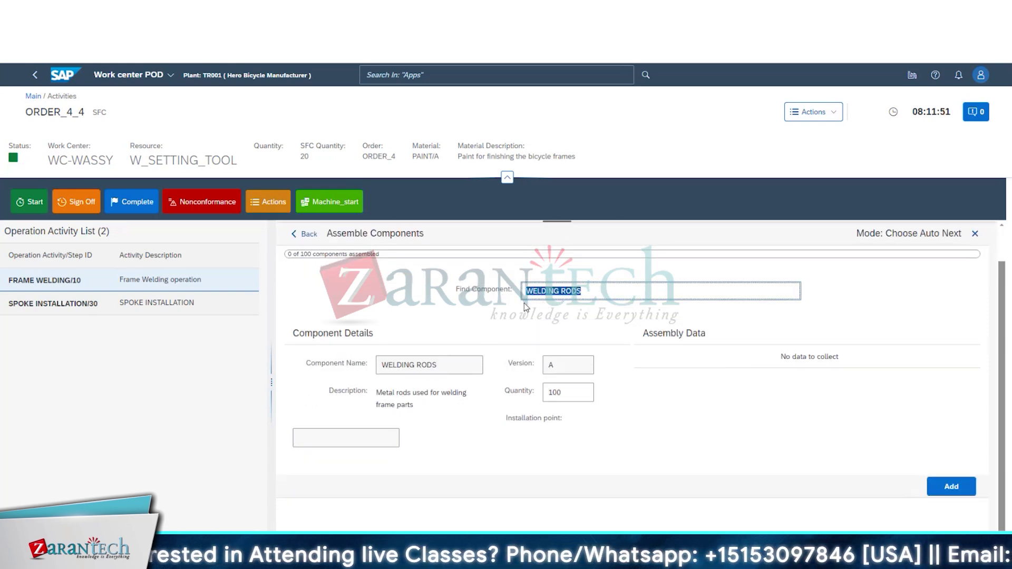
drag(722, 362, 846, 364)
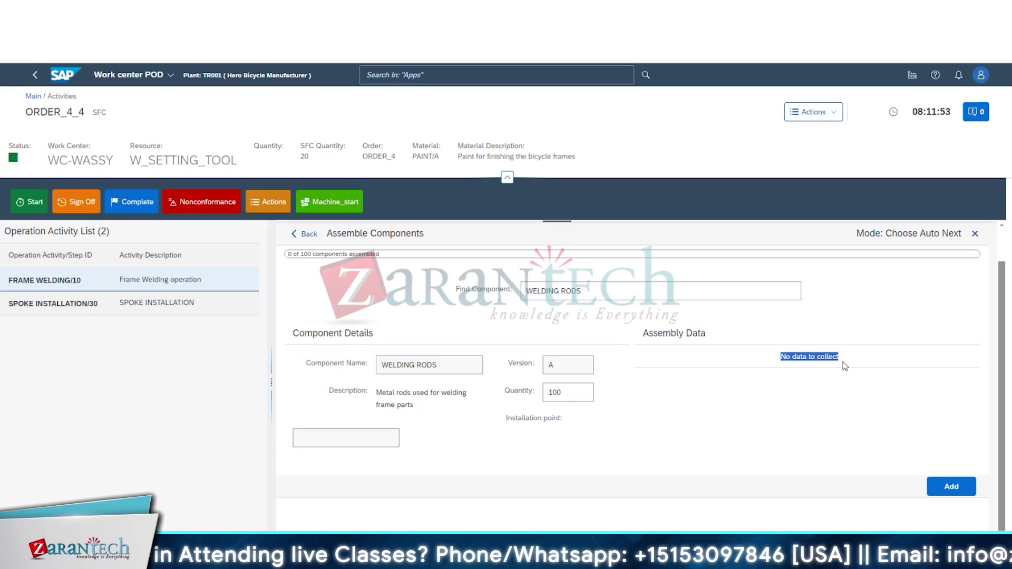
click(812, 396)
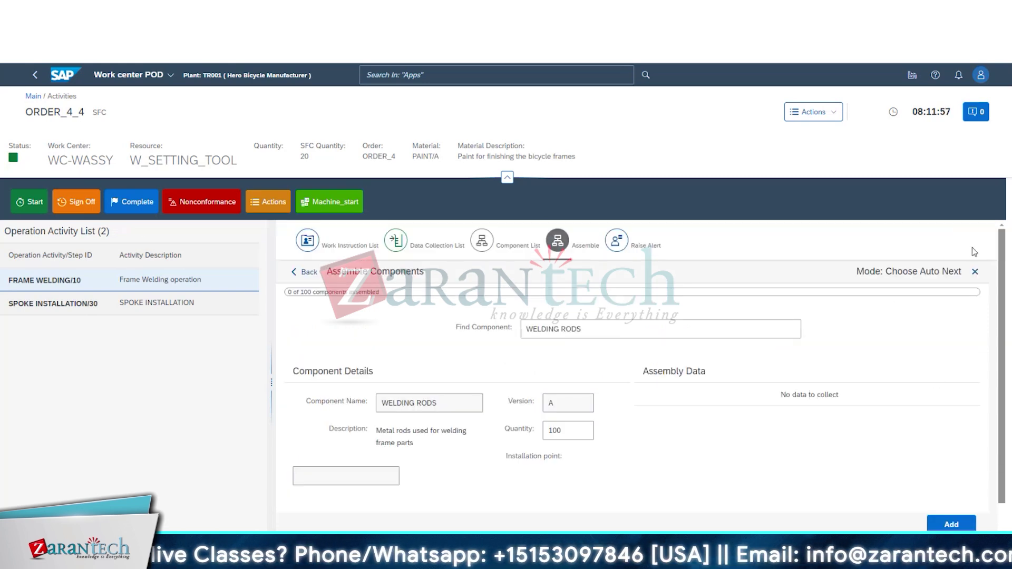
click(975, 271)
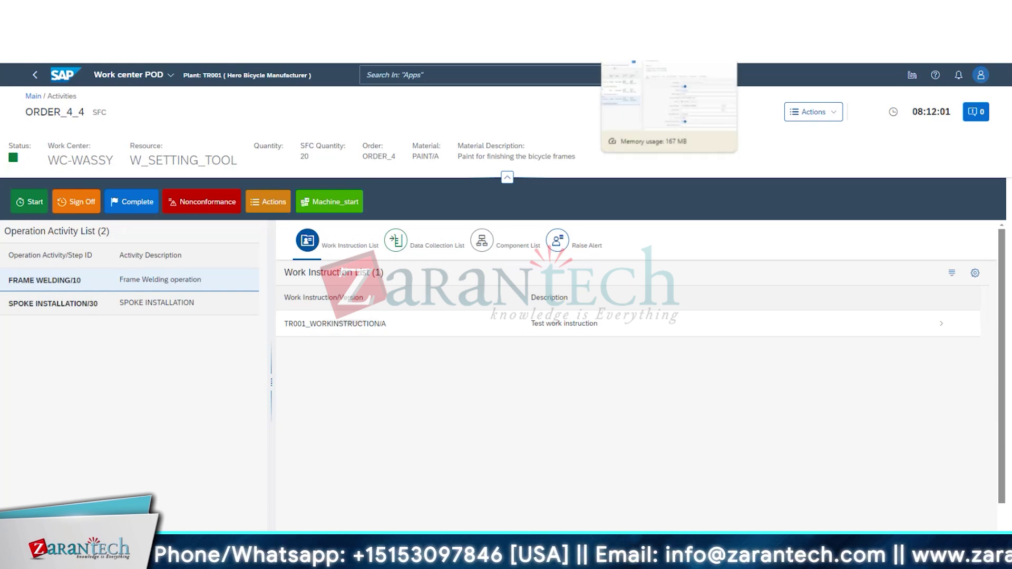
Step: Recheck in Manage Materials which data type WELDING RODS collects at Assembly/Consumption
click(668, 55)
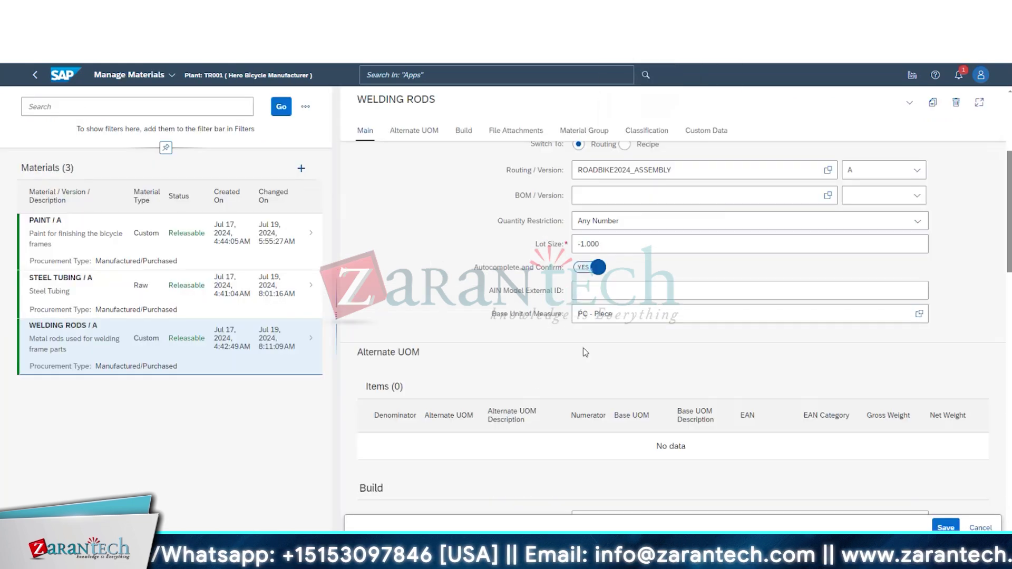
scroll(669, 206, down, 5)
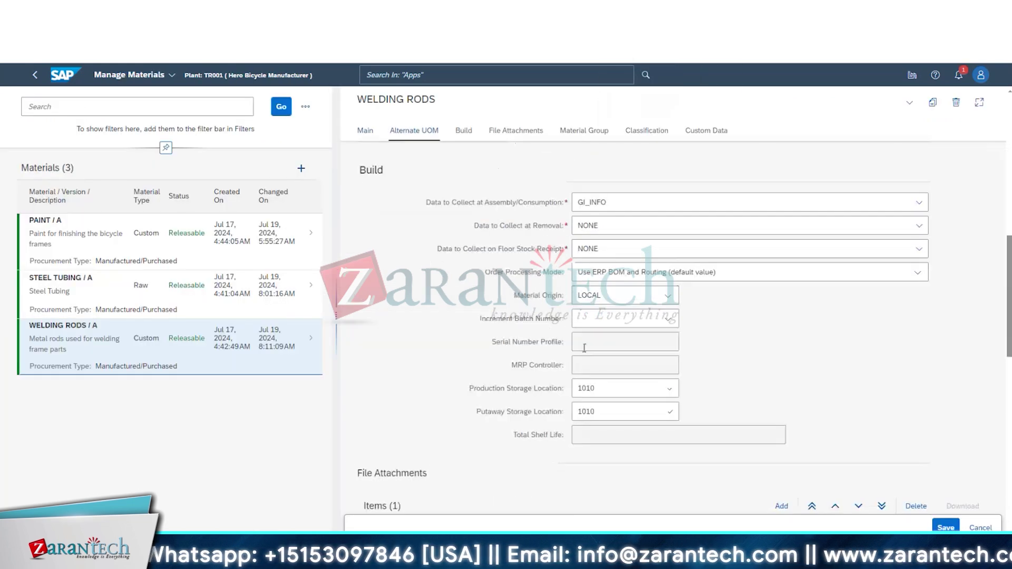
double_click(624, 206)
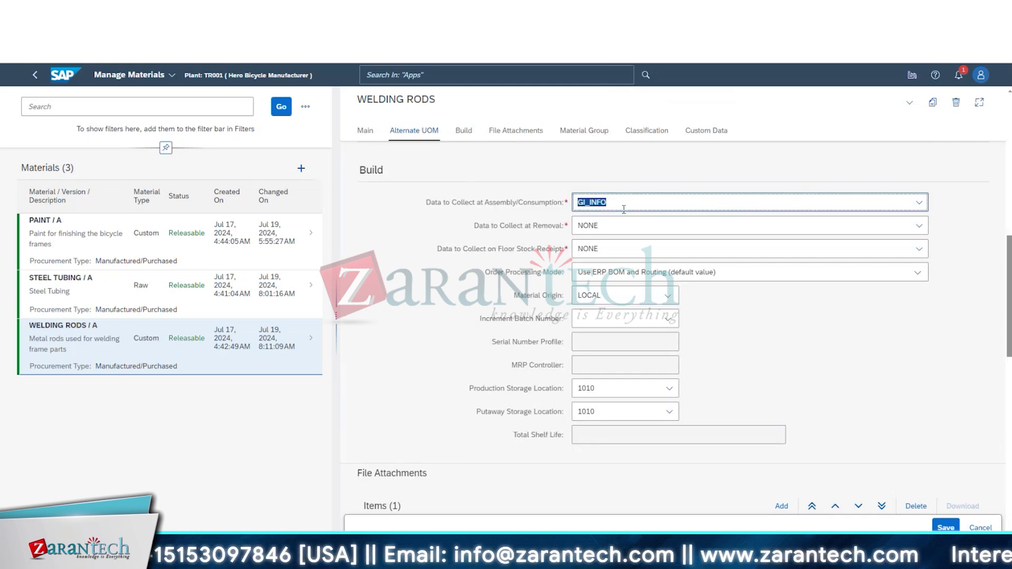
click(624, 207)
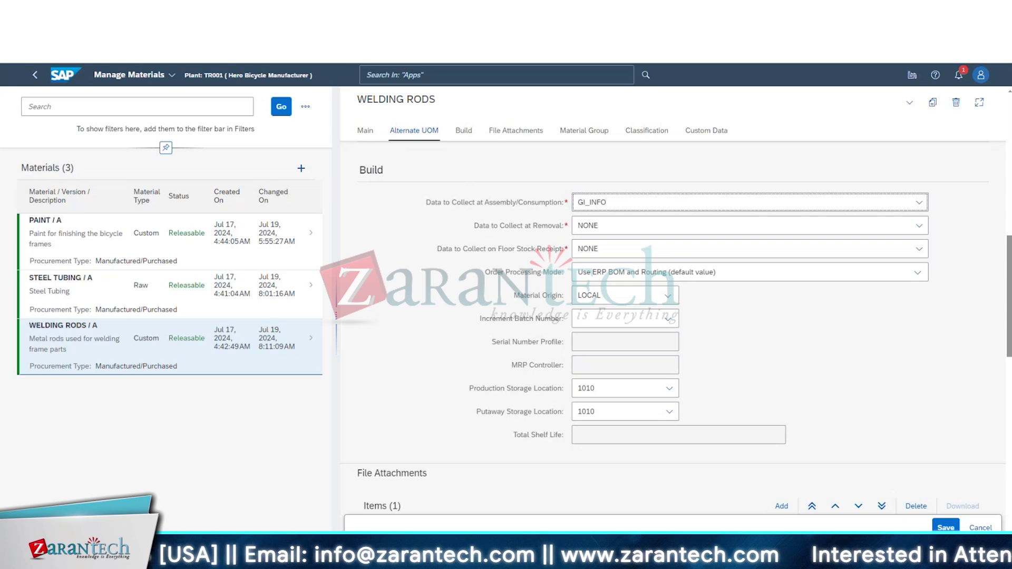
Step: Switch to Manage Bills of Materials, open TEST_BOM / A and display its WELDING RODS component
click(563, 83)
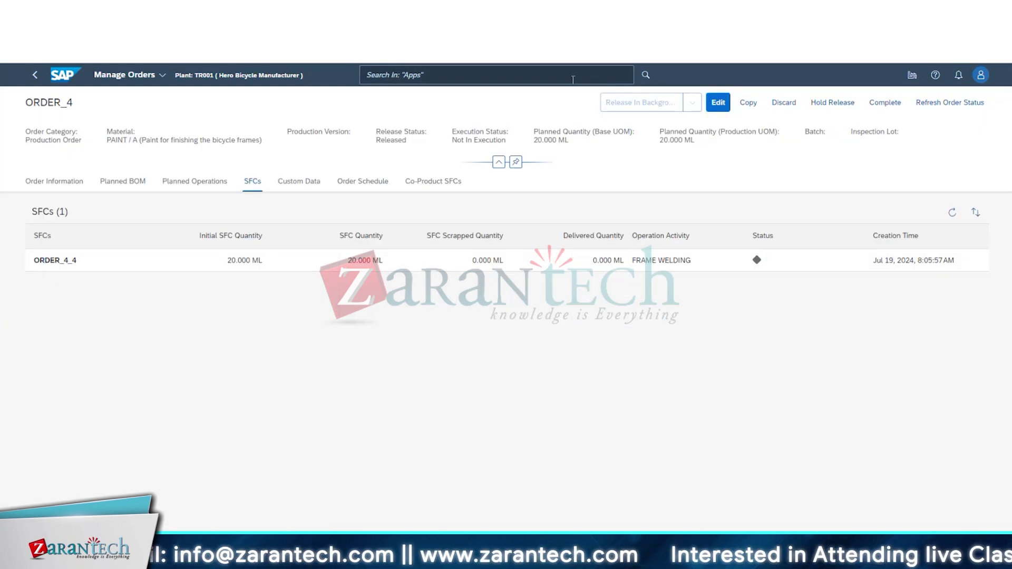
click(573, 79)
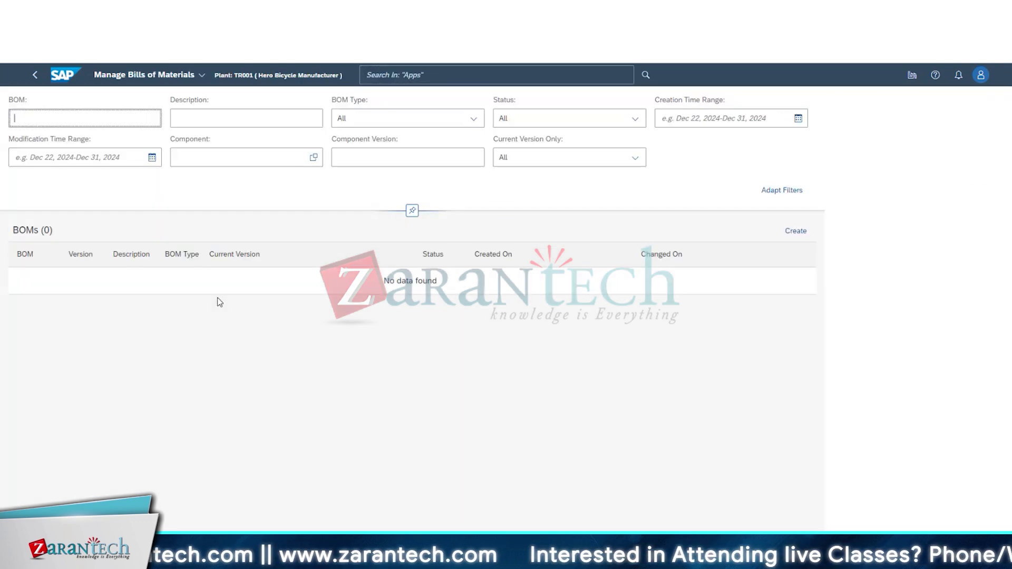
click(199, 264)
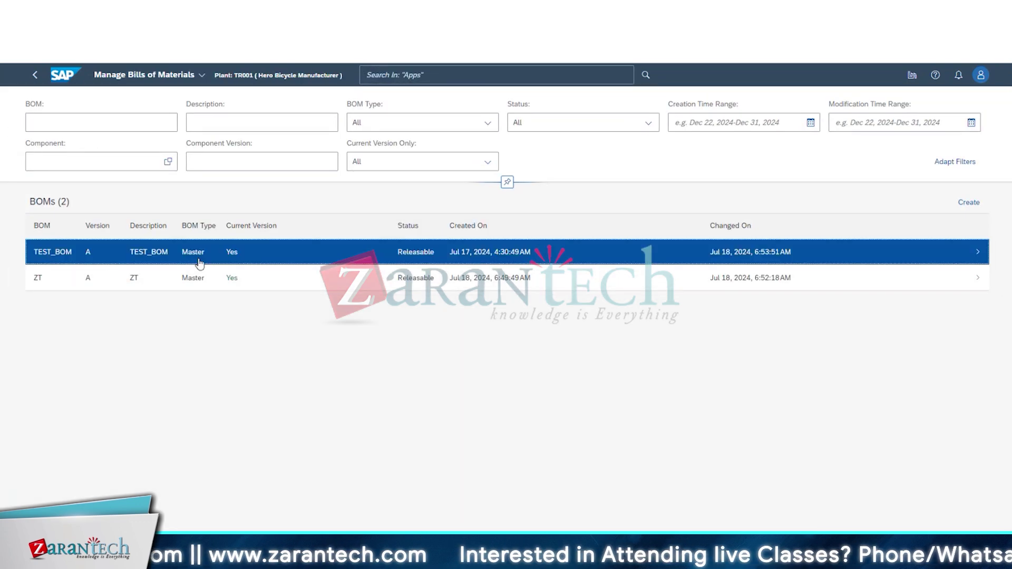
click(212, 324)
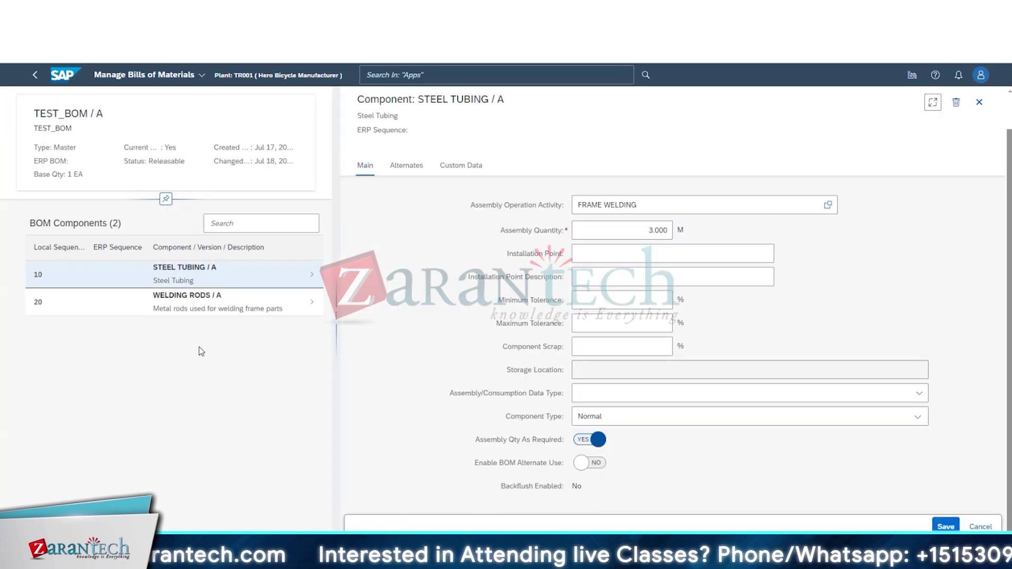
click(199, 304)
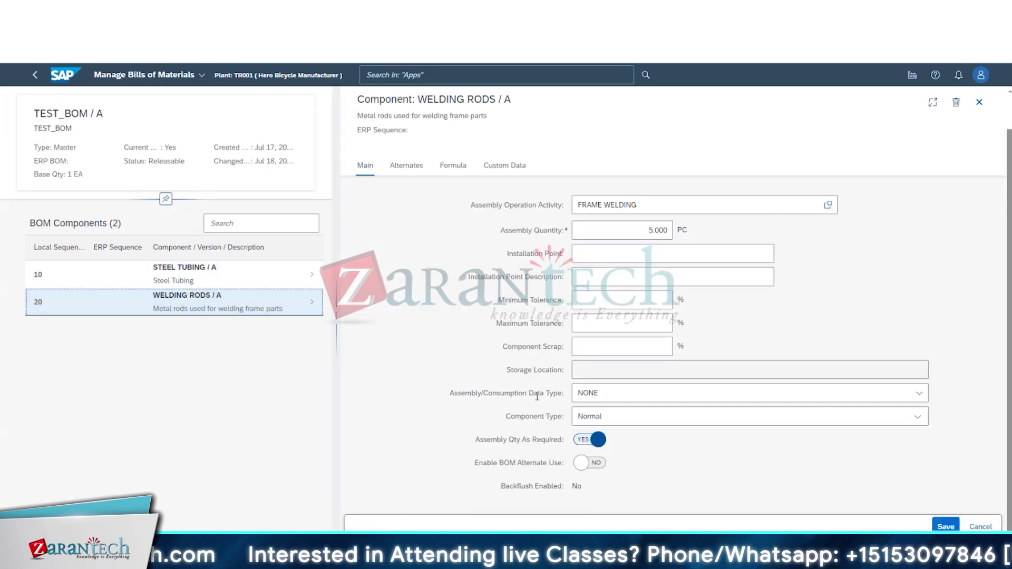
Step: Examine the Assembly/Consumption Data Type setting of the WELDING RODS component and its available options
triple_click(475, 394)
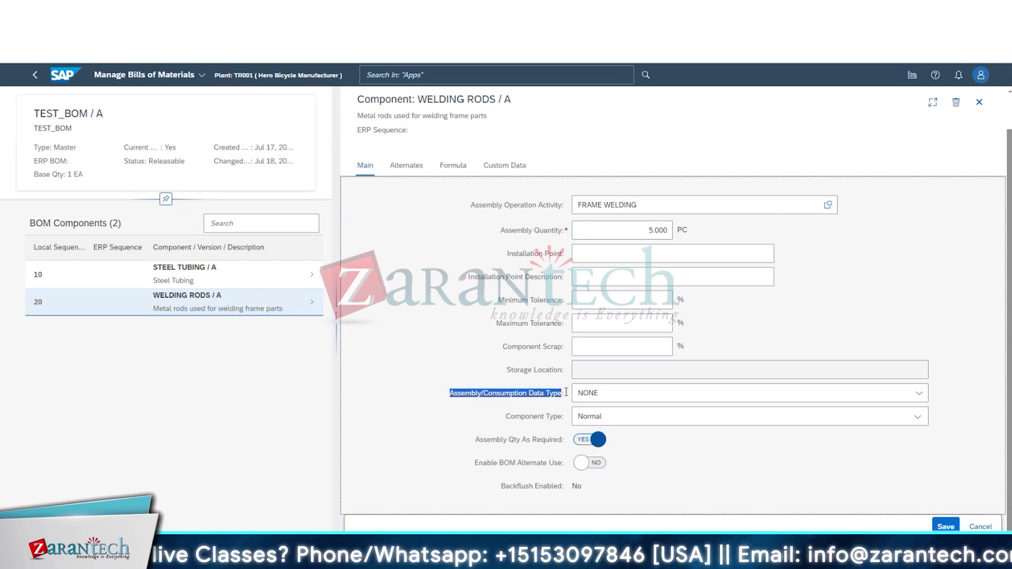
click(482, 402)
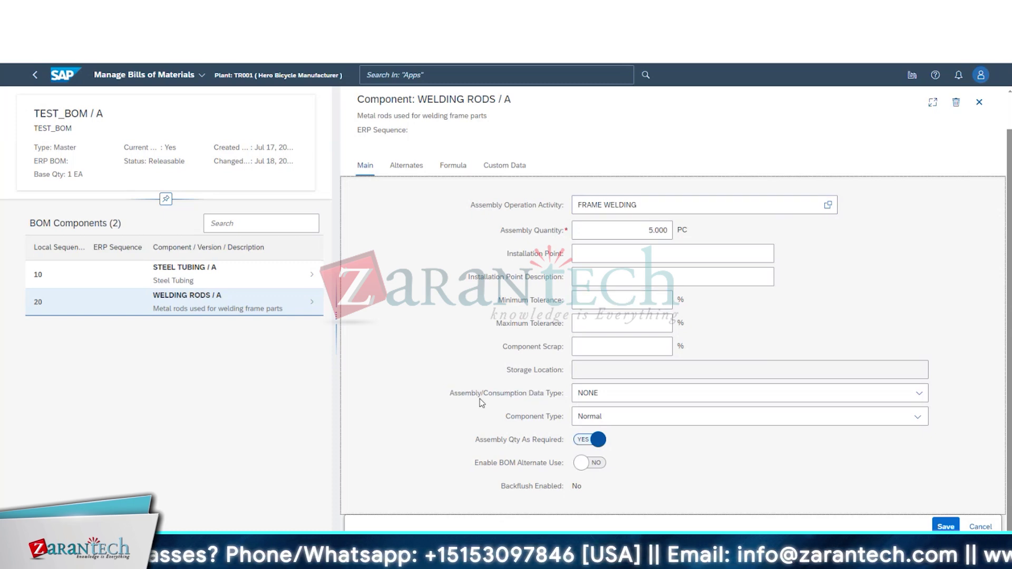
drag(445, 395, 568, 389)
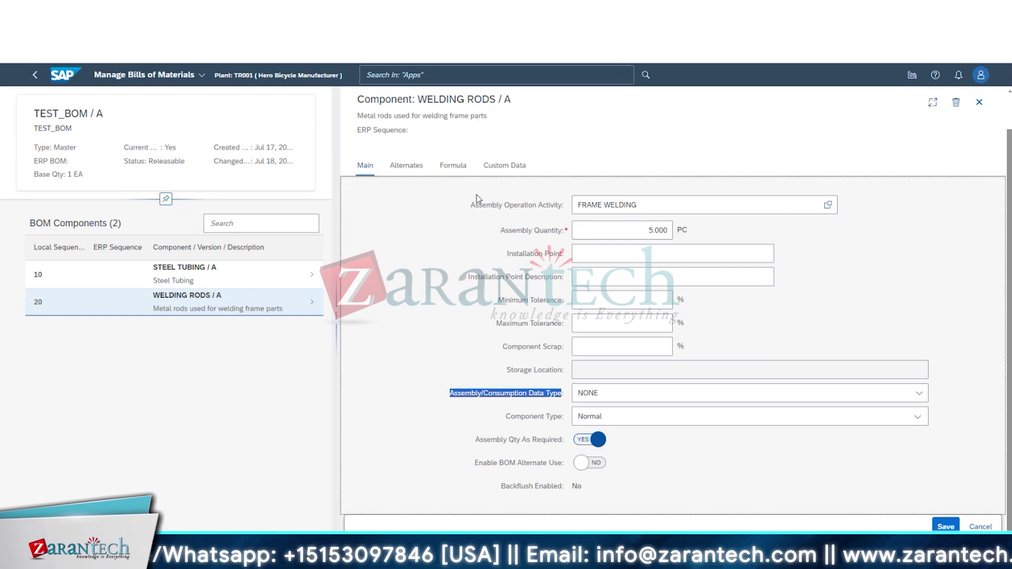
click(460, 401)
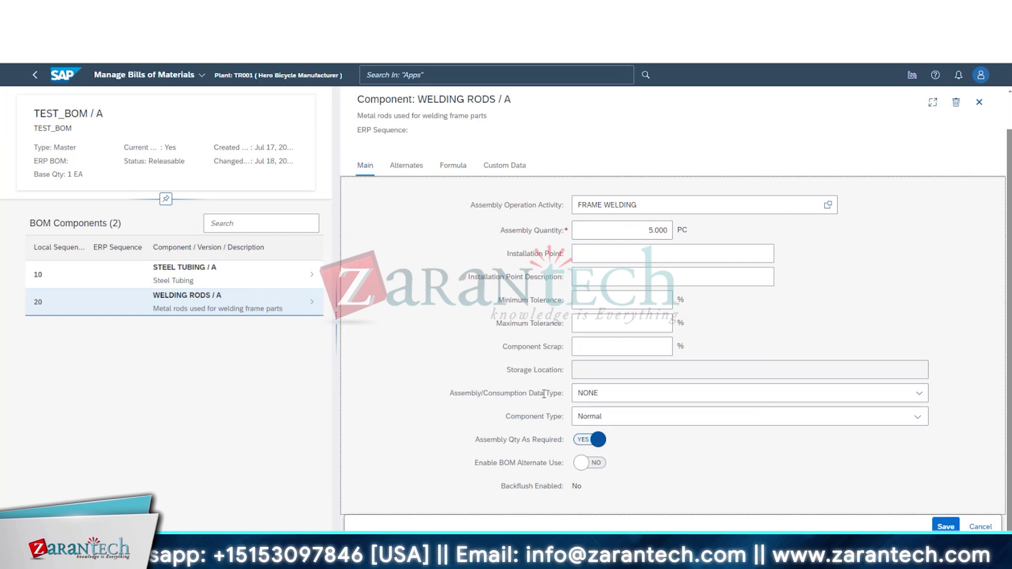
click(917, 398)
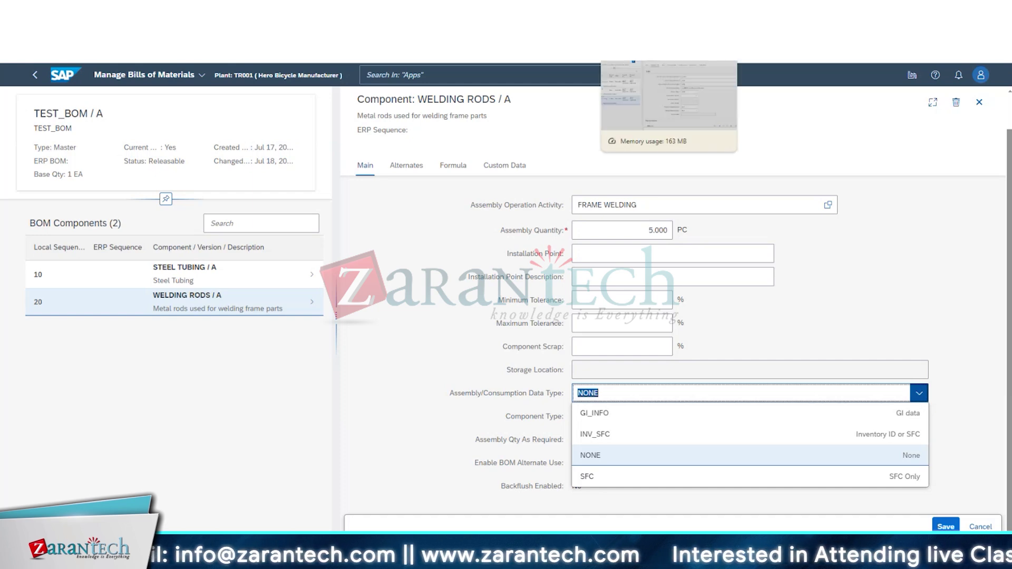
Step: Check the material's collection setting, set the WELDING RODS component's Assembly/Consumption Data Type in TEST_BOM to INV_SFC and save
click(664, 53)
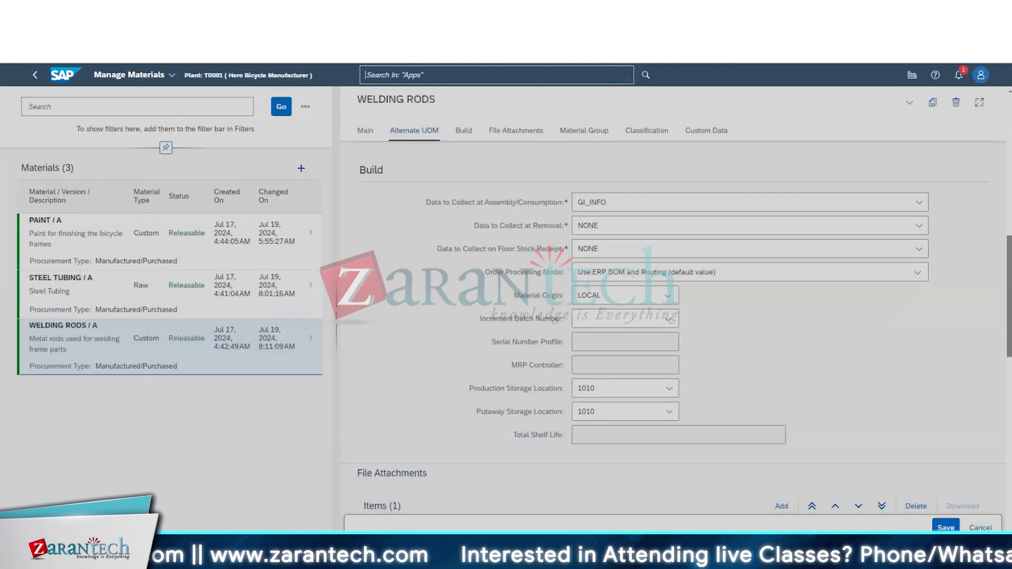
key(ctrl+Tab)
key(ctrl+Tab)
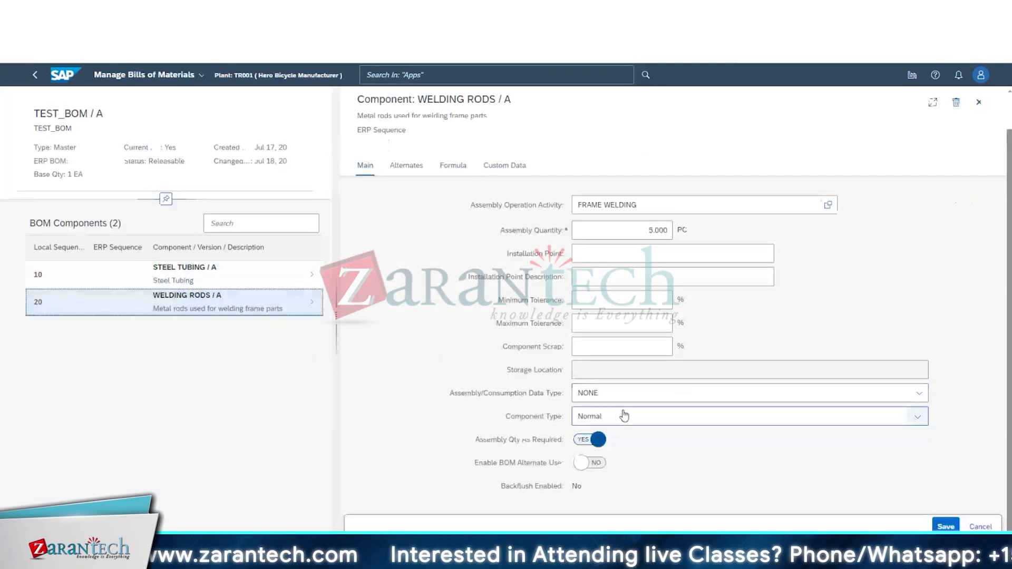
click(919, 394)
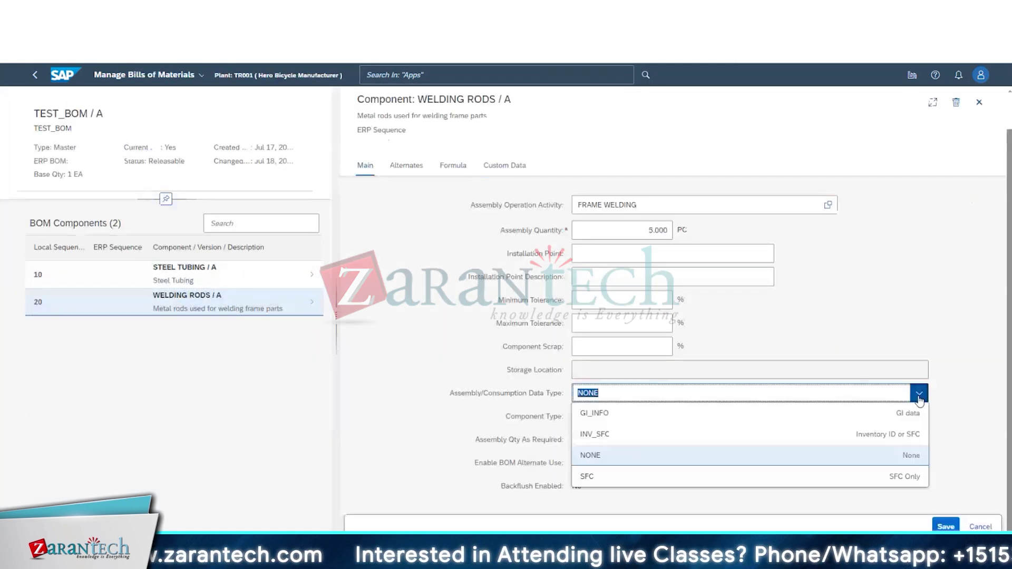
click(669, 438)
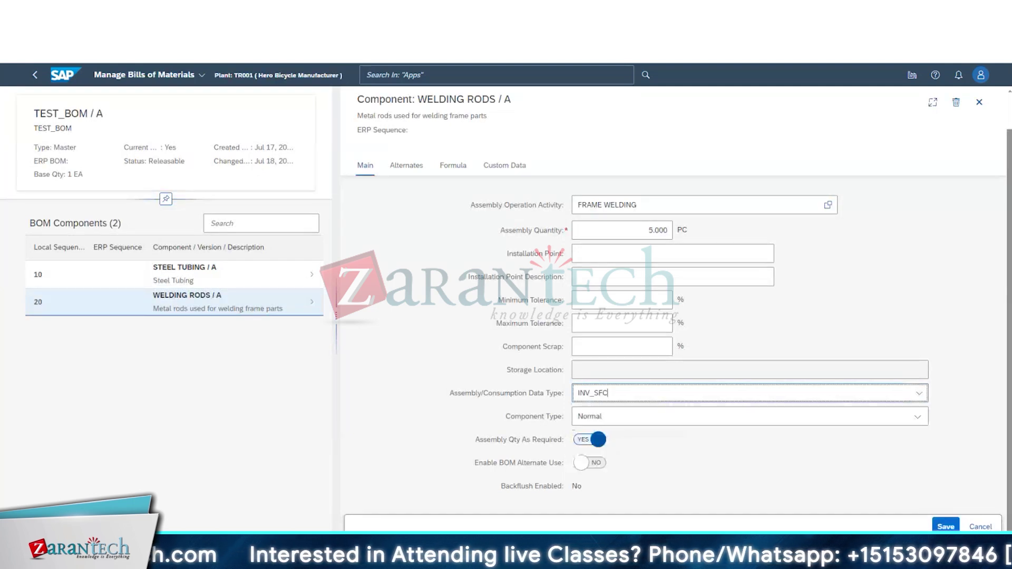
click(958, 525)
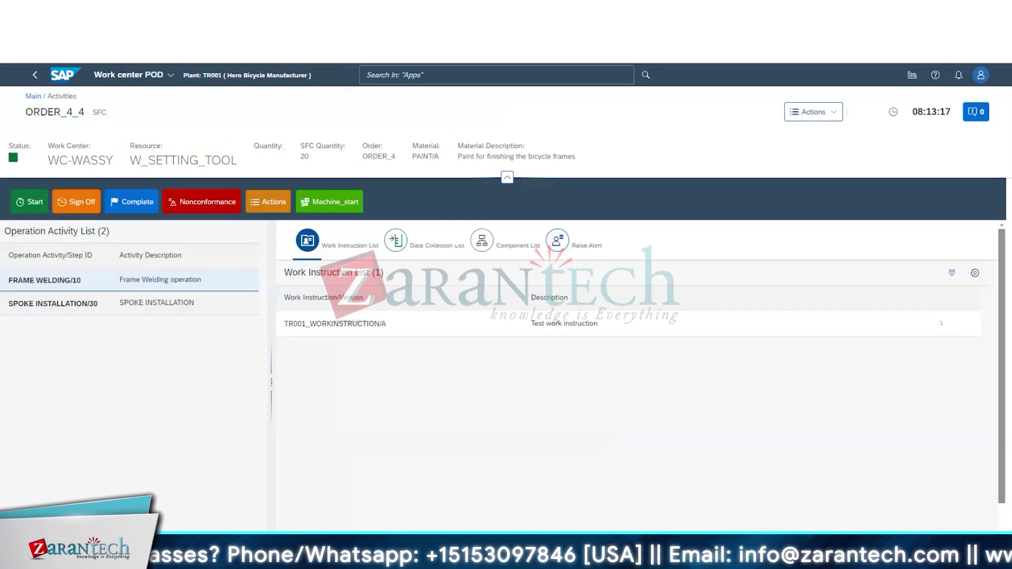
Step: Return to the Work center POD selection and choose work center WC-WASSY and resource W_SETTING_TOOL
click(35, 96)
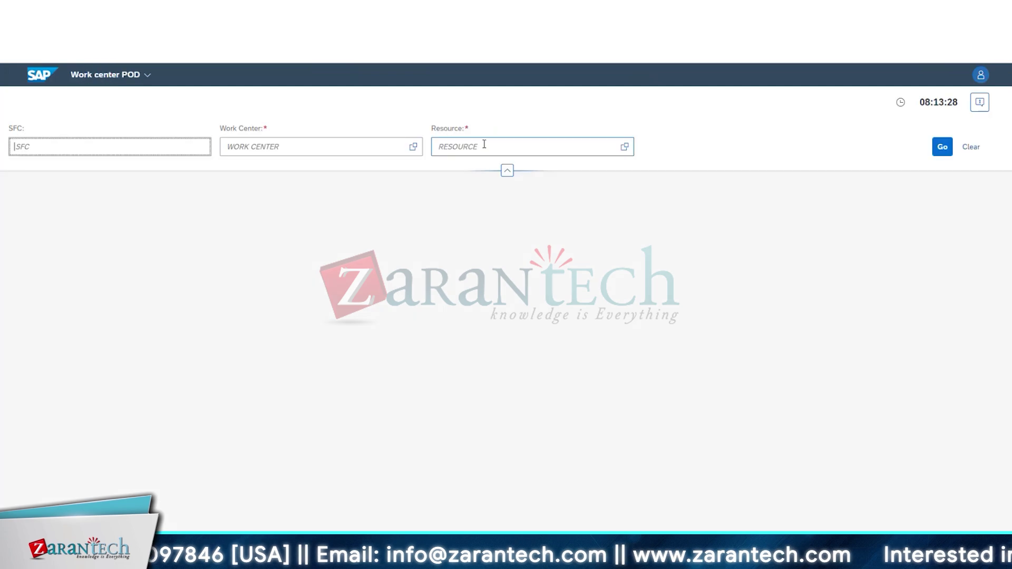
click(421, 152)
click(165, 252)
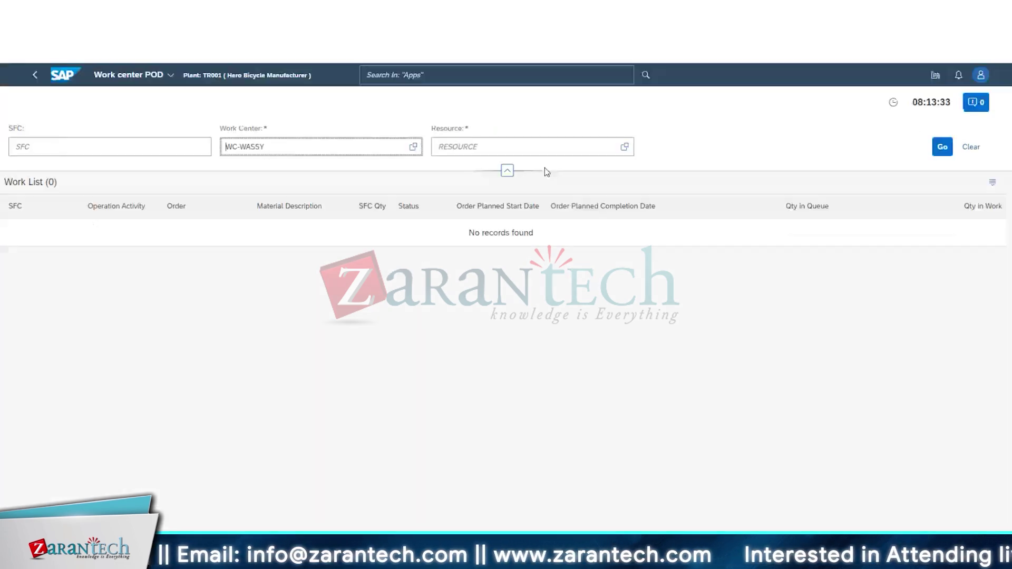
click(625, 149)
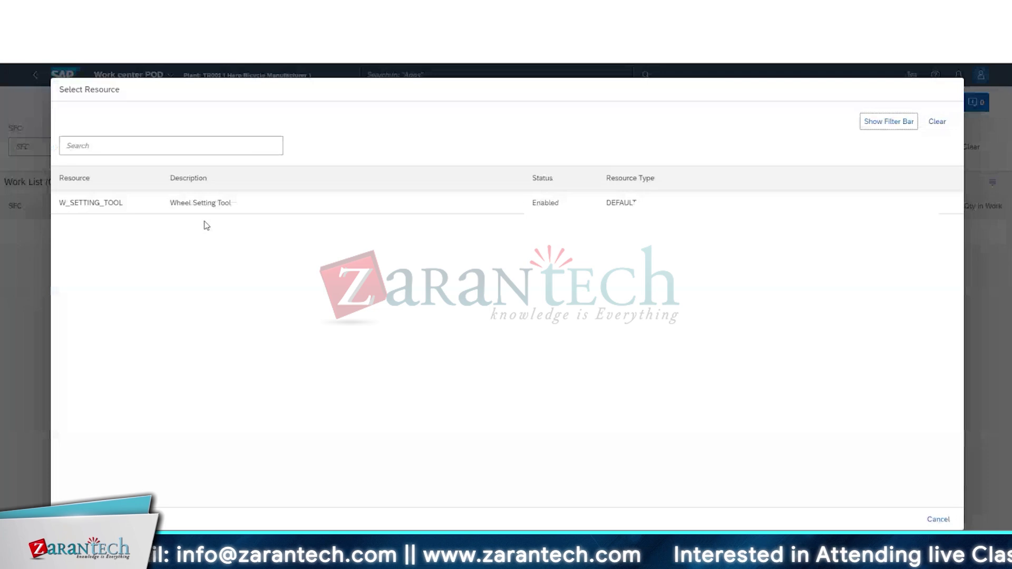
click(208, 203)
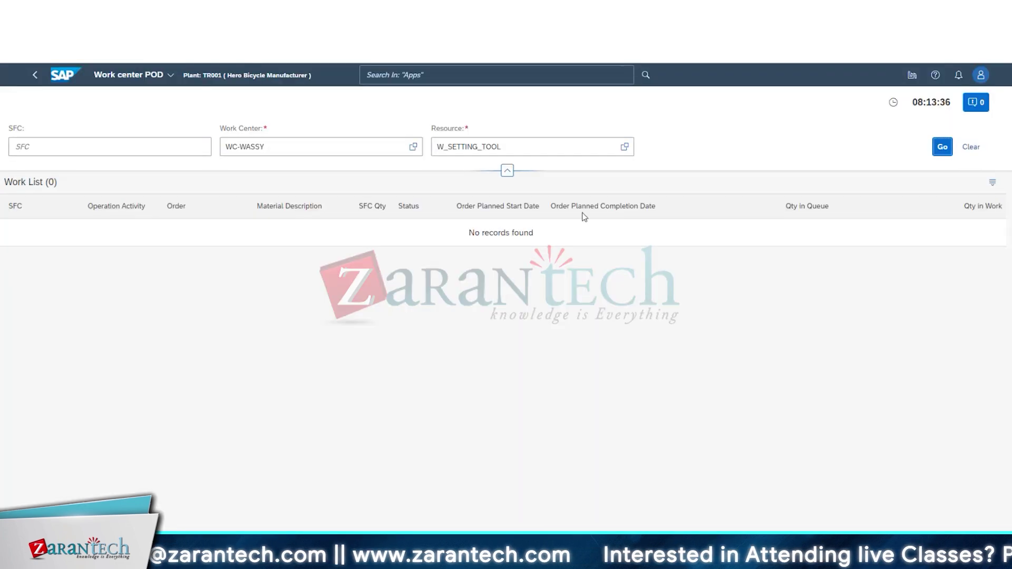
Step: Open the component list of ORDER_4_4, start assembling WELDING RODS and examine its Assembly Data section
click(636, 242)
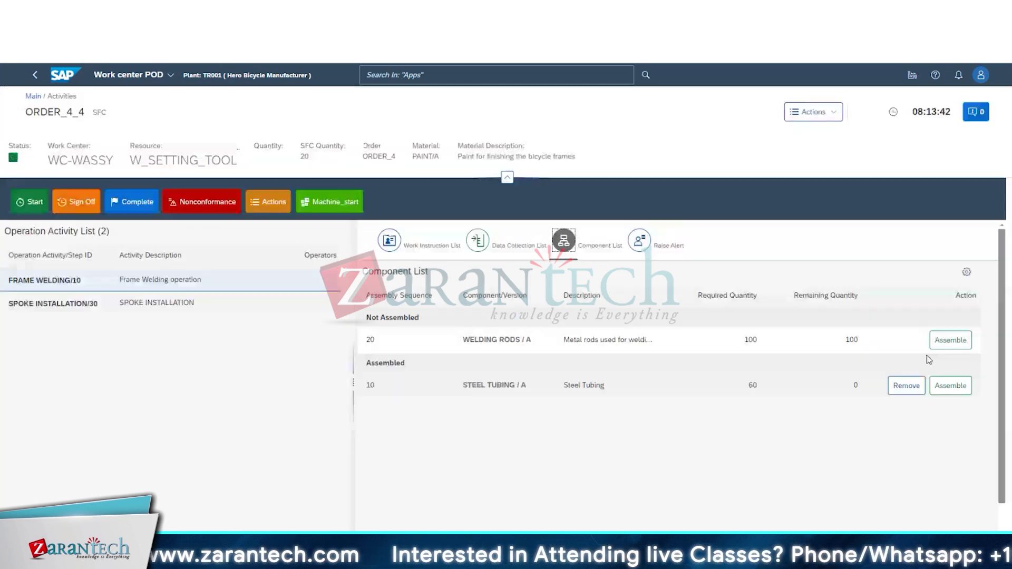
click(949, 343)
click(720, 417)
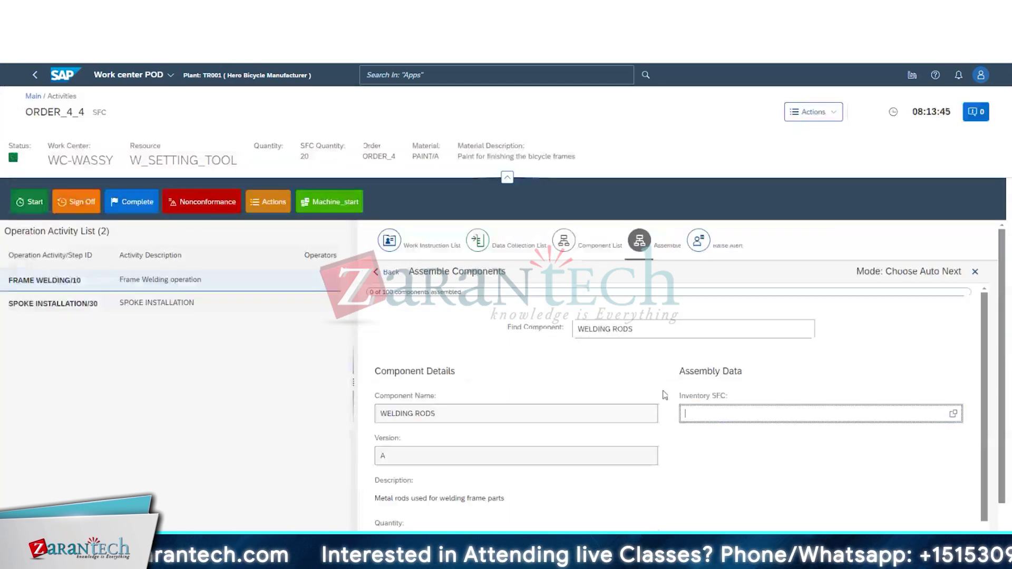
drag(664, 395, 685, 372)
click(738, 414)
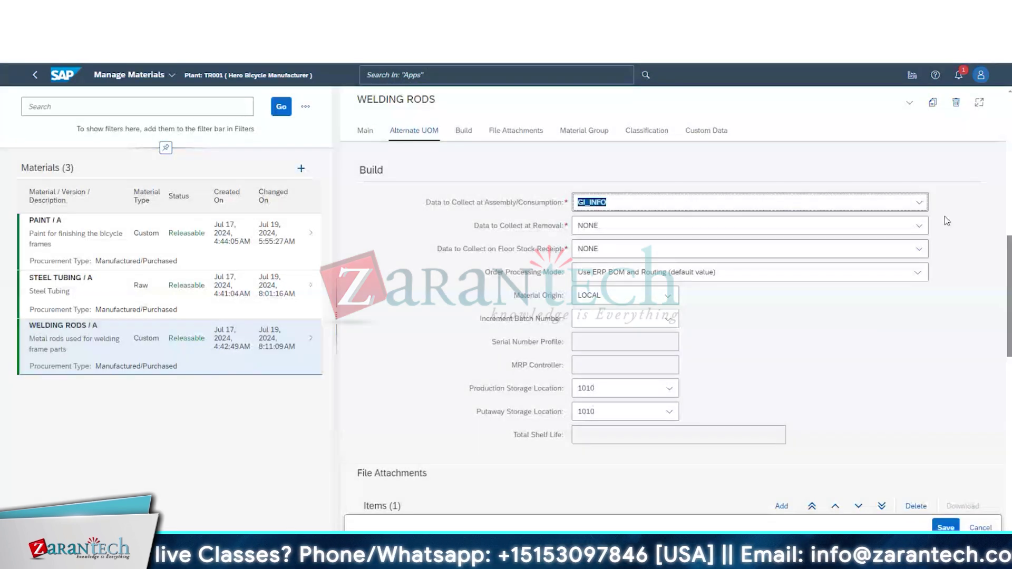
Step: In Manage Materials, set Data to Collect at Assembly/Consumption for WELDING RODS to NONE and save
click(918, 202)
click(607, 290)
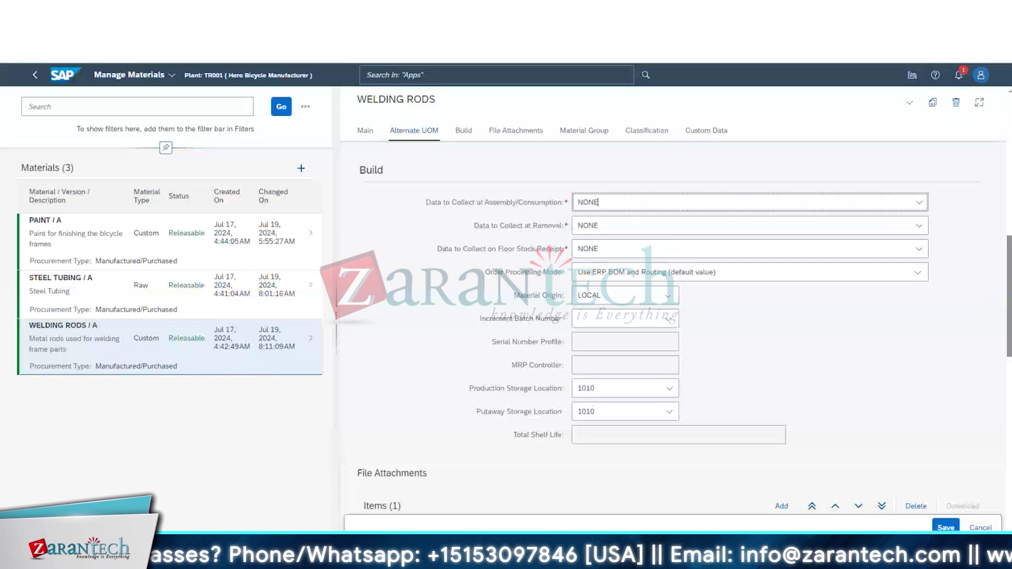
click(946, 528)
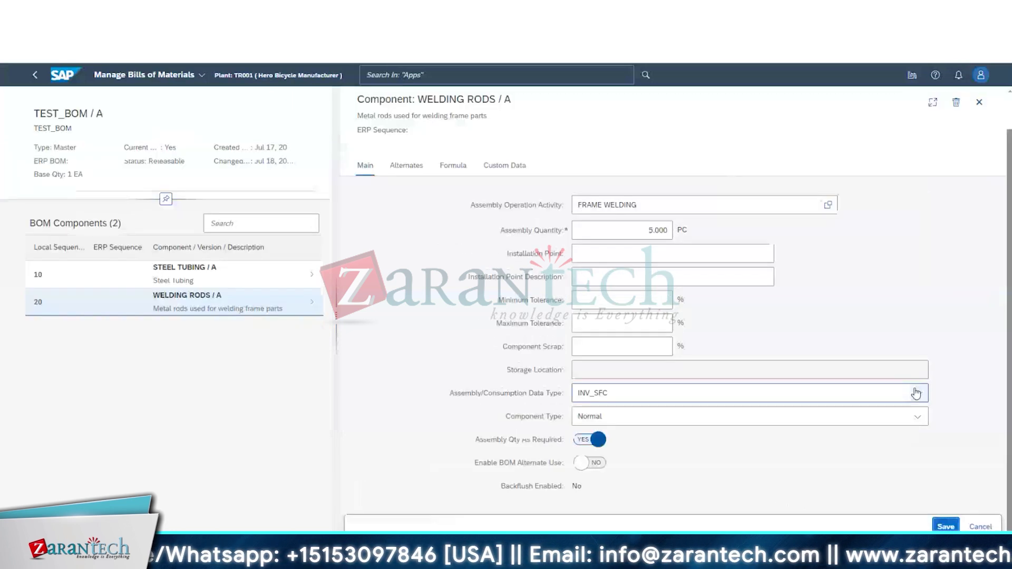
Step: Set the WELDING RODS component's Assembly/Consumption Data Type in TEST_BOM to GI_INFO, save, and recheck the material's collection setting
click(917, 393)
click(606, 411)
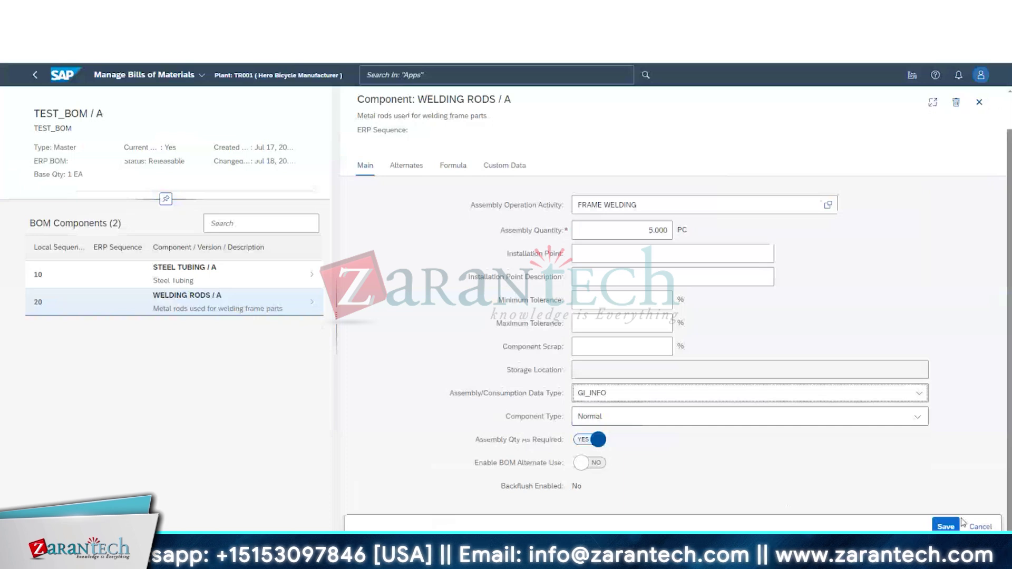
click(947, 527)
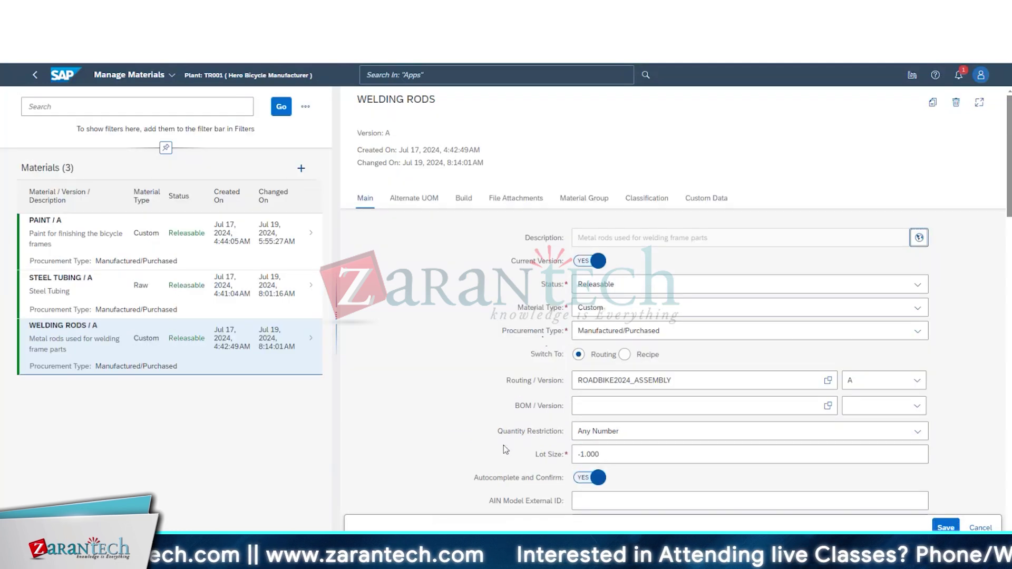
scroll(504, 445, down, 10)
drag(437, 253, 564, 255)
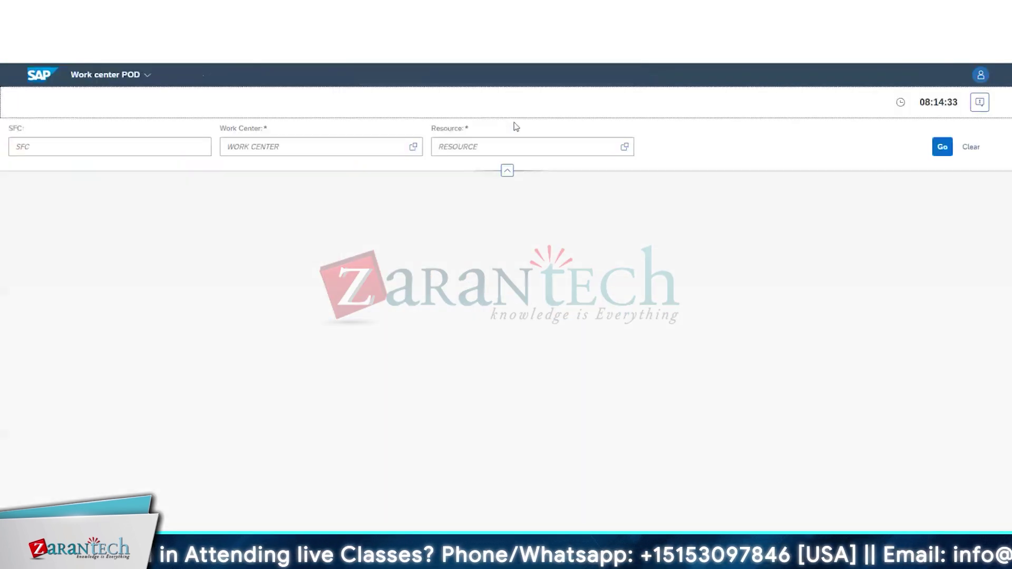
Step: Load the Work center POD work list for work center WC-WASSY and resource W_SETTING_TOOL
click(411, 148)
click(348, 254)
click(605, 147)
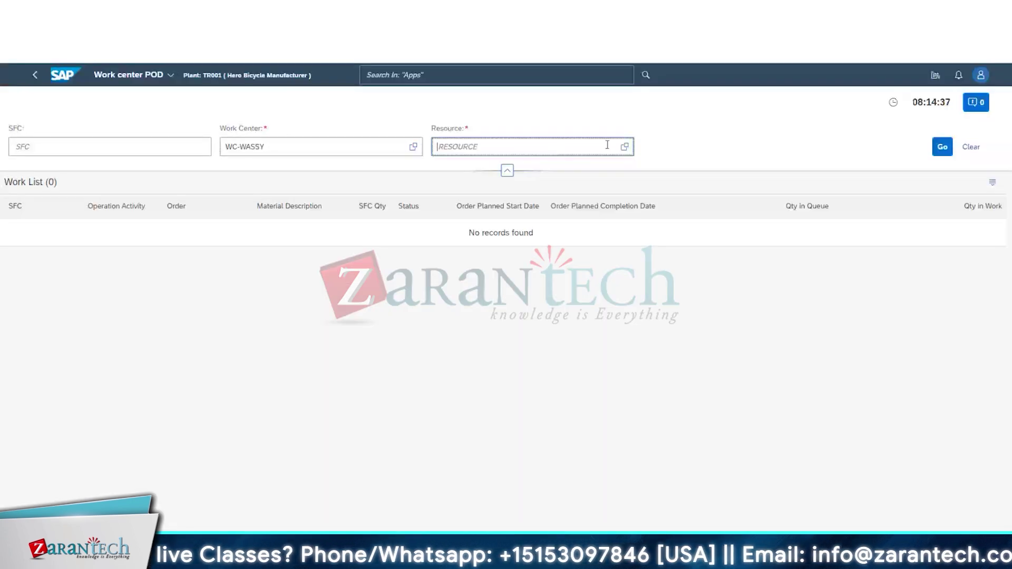
click(625, 147)
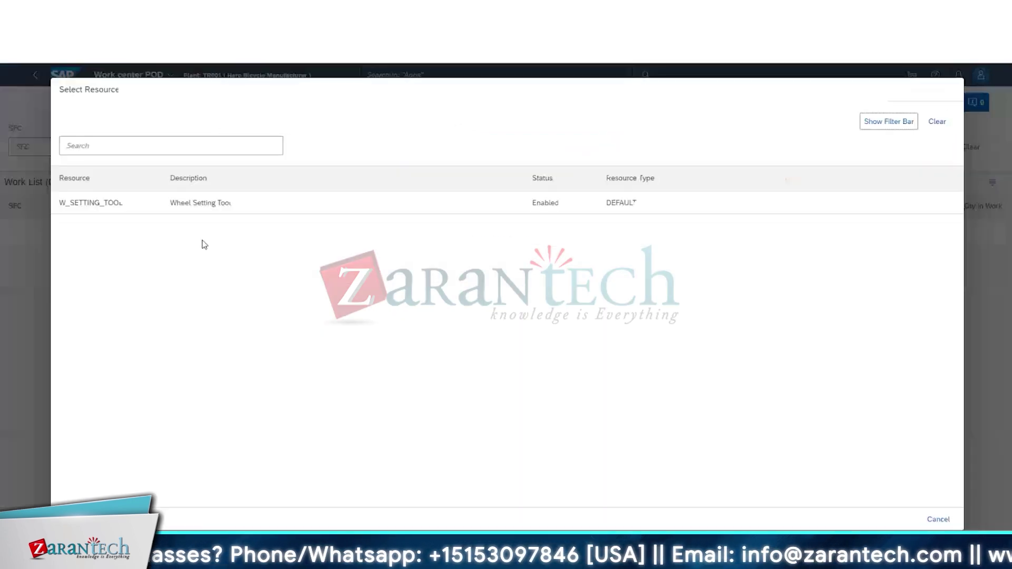
click(199, 211)
click(944, 147)
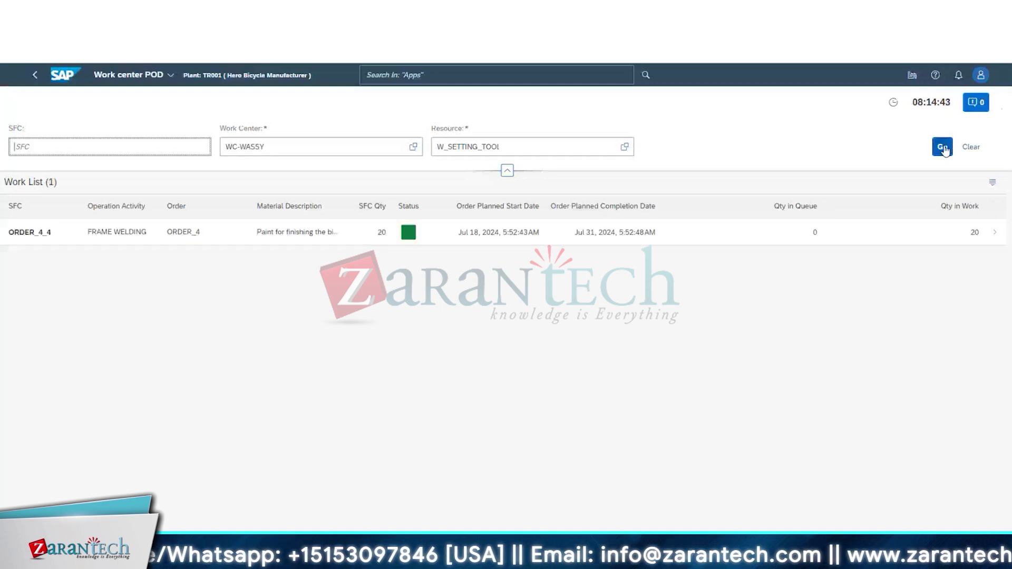
Step: Open ORDER_4_4, display its component list and start assembling WELDING RODS
click(678, 233)
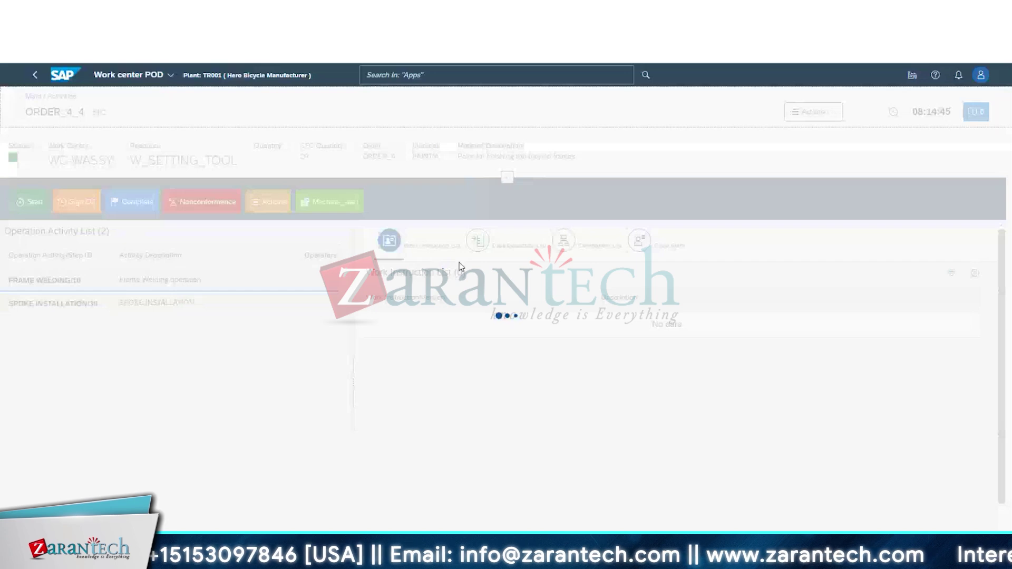
click(601, 246)
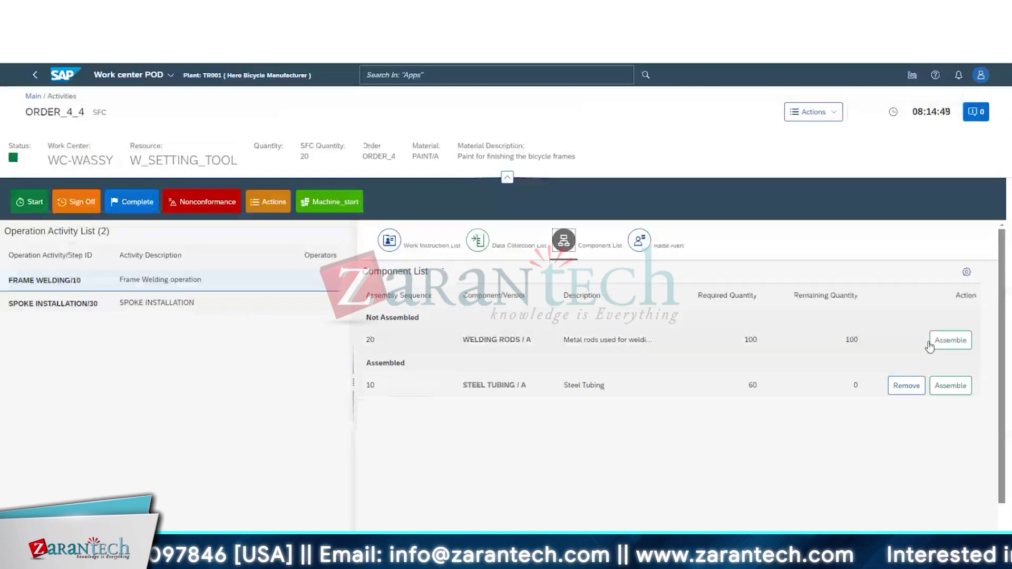
click(929, 342)
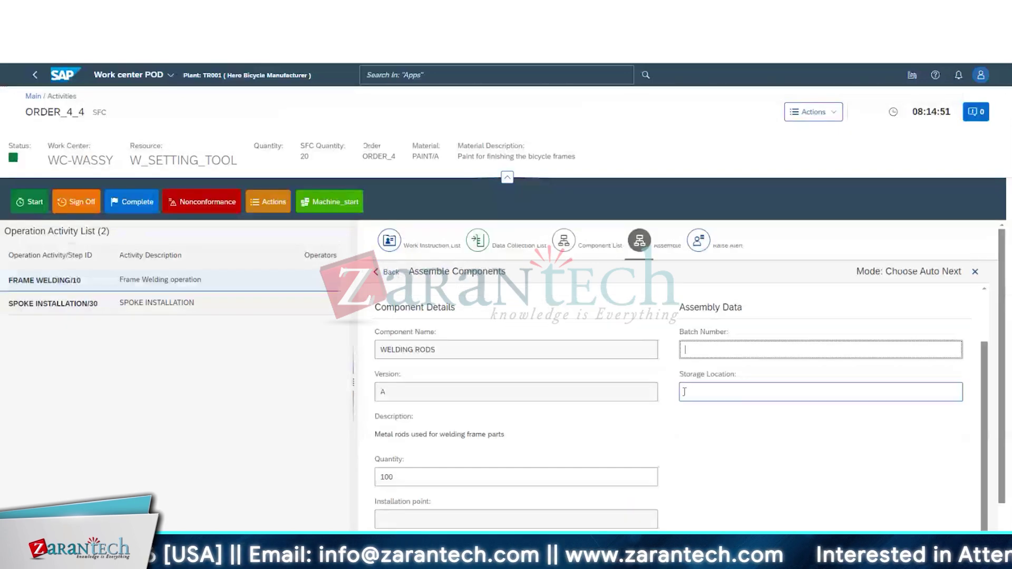
Step: Examine the Batch Number and Storage Location fields and the component details for the WELDING RODS assembly
click(680, 388)
drag(734, 374, 674, 367)
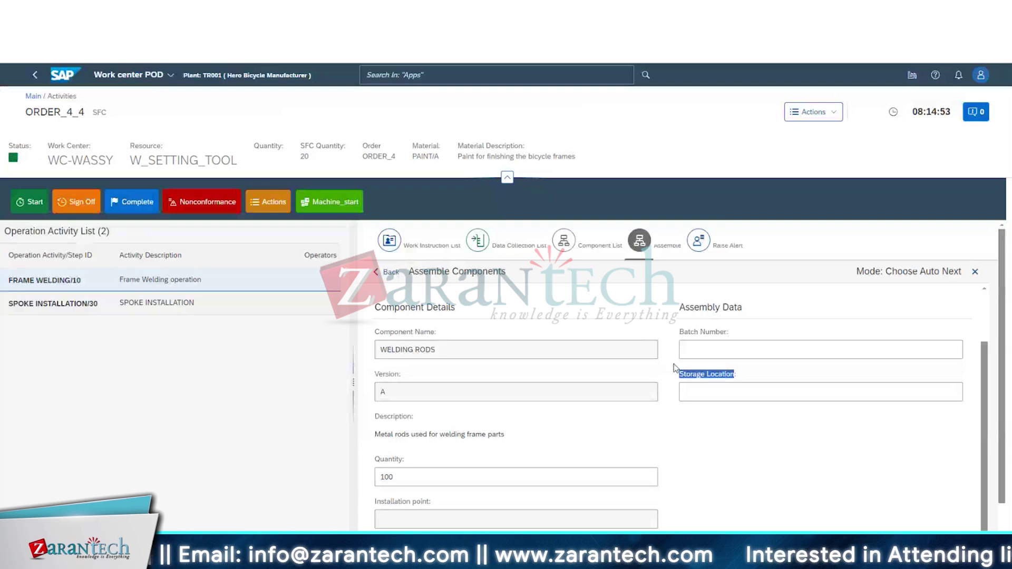
click(771, 397)
click(754, 353)
scroll(714, 369, down, 1)
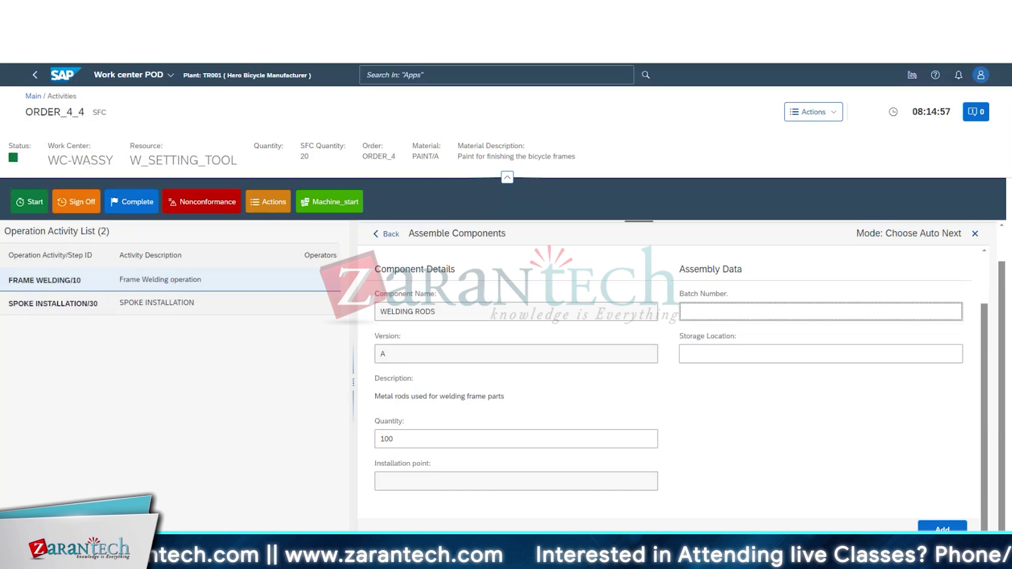
scroll(764, 464, up, 2)
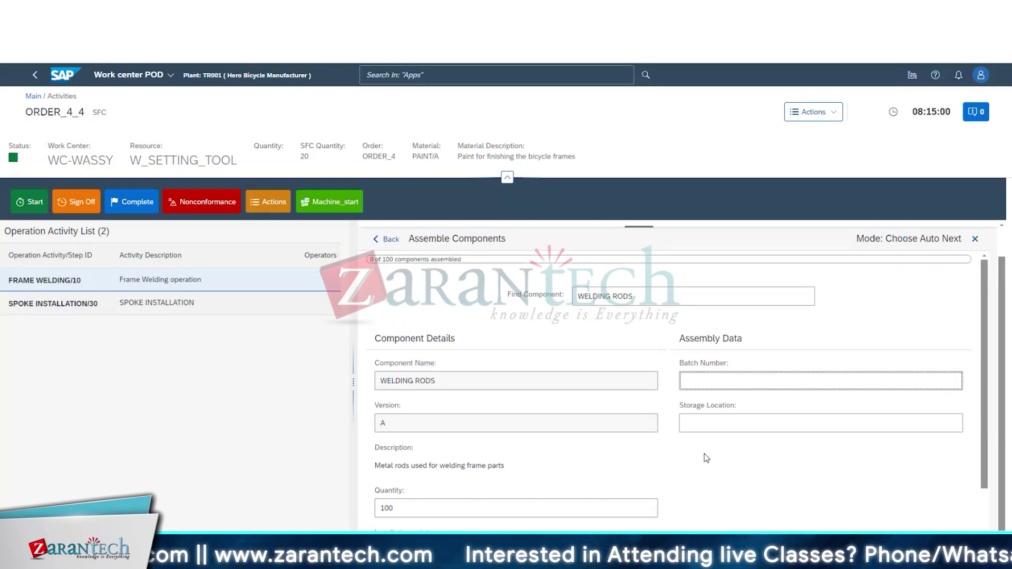
scroll(707, 458, up, 1)
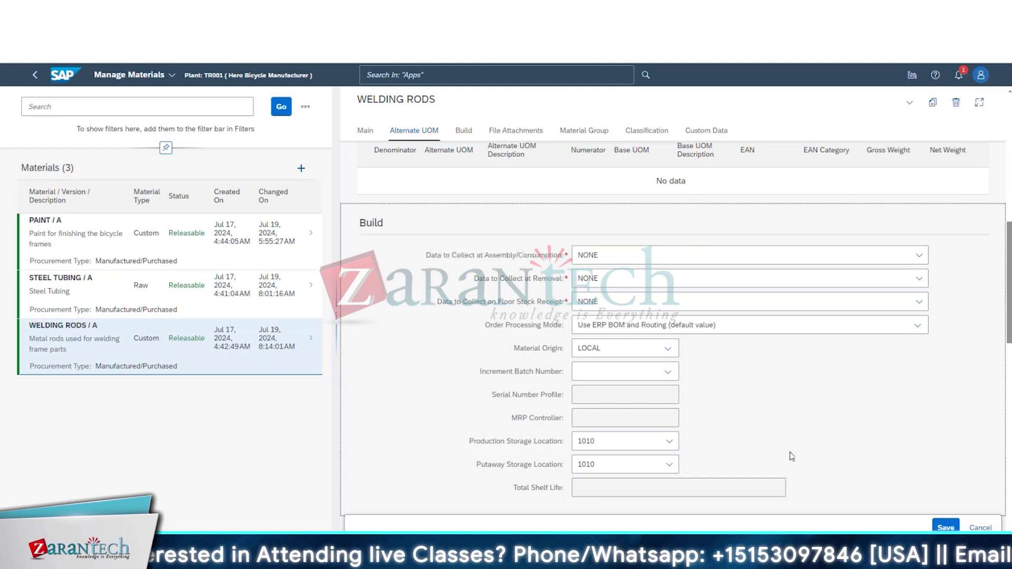
Step: In Manage Materials, examine the Data to Collect at Assembly/Consumption setting of WELDING RODS and its options
click(685, 255)
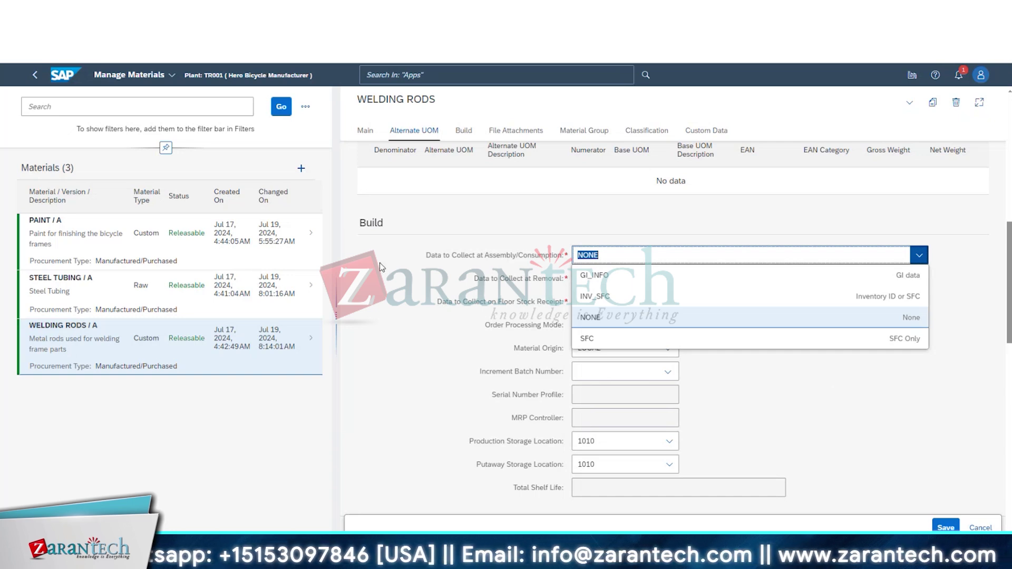
click(488, 258)
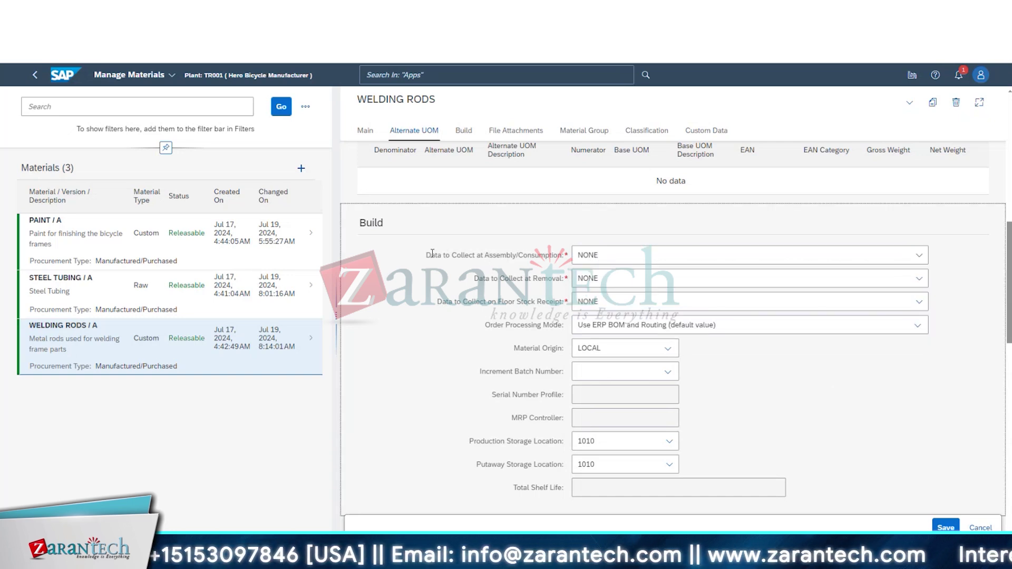
drag(432, 254, 566, 255)
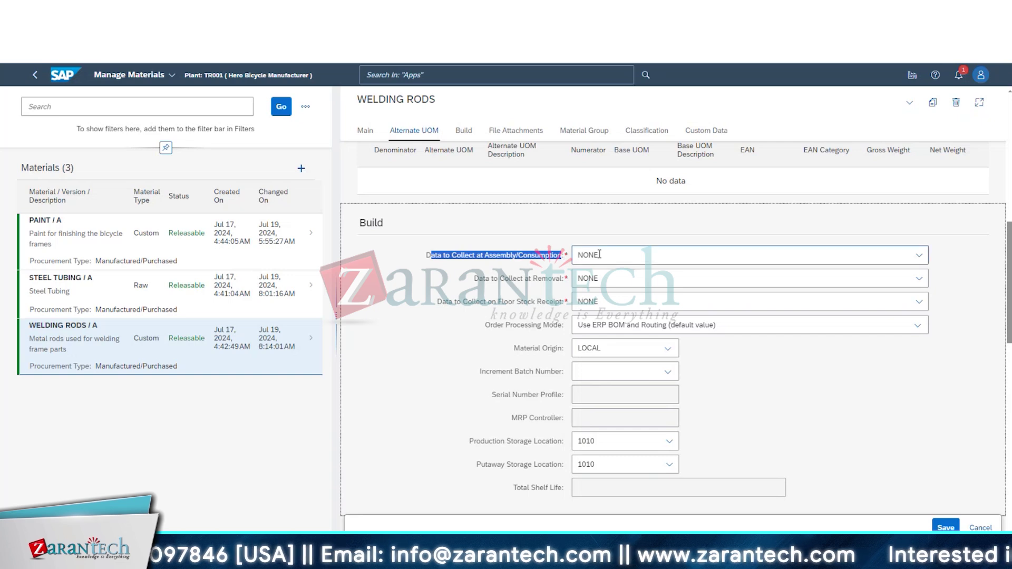
click(588, 255)
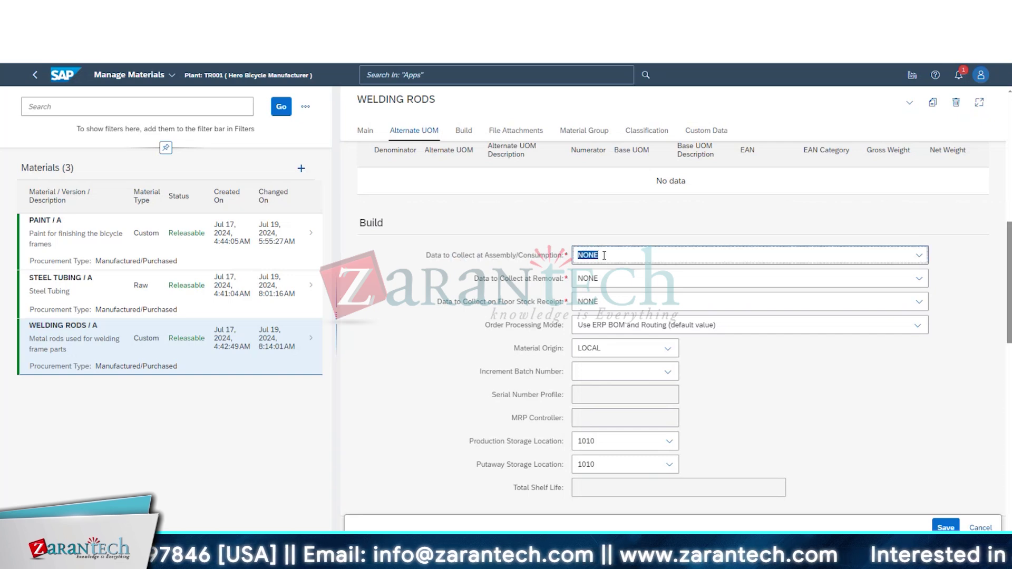
click(925, 258)
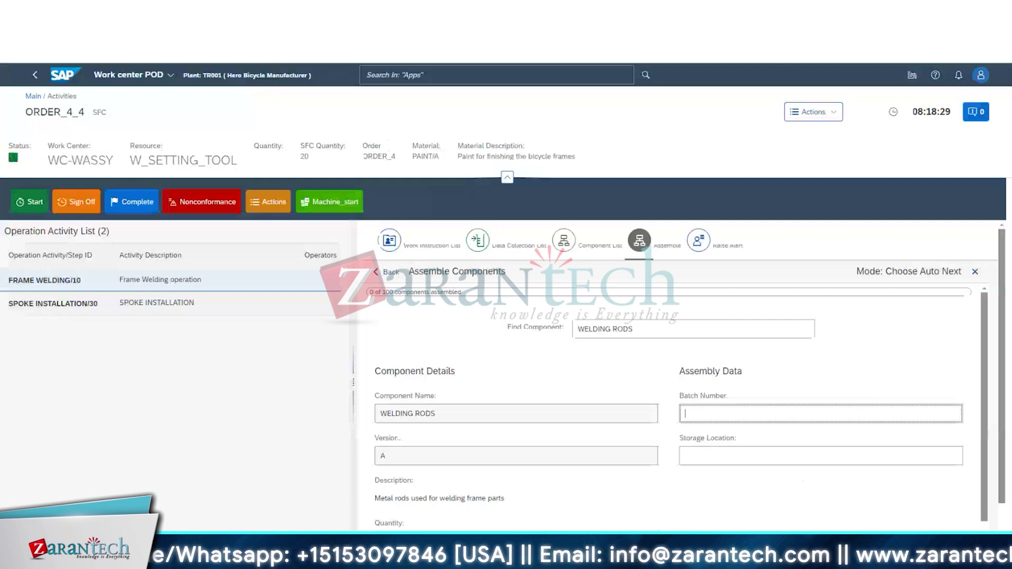
Step: Switch to the Google Slides training deck and read the Nonconformance Codes slides, 118 and 119
key(alt+Tab)
scroll(60, 448, down, 3)
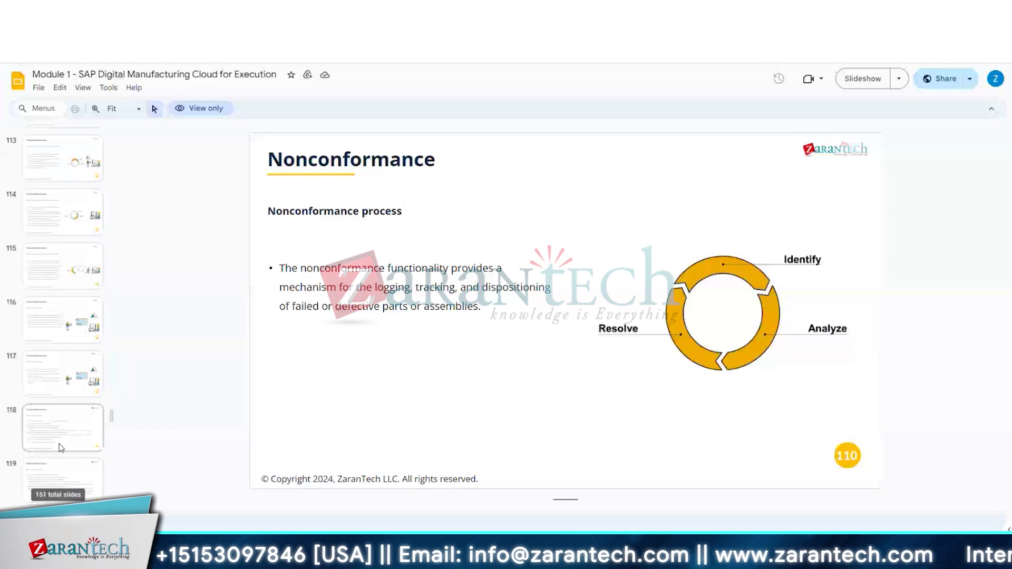
click(59, 448)
scroll(60, 407, down, 2)
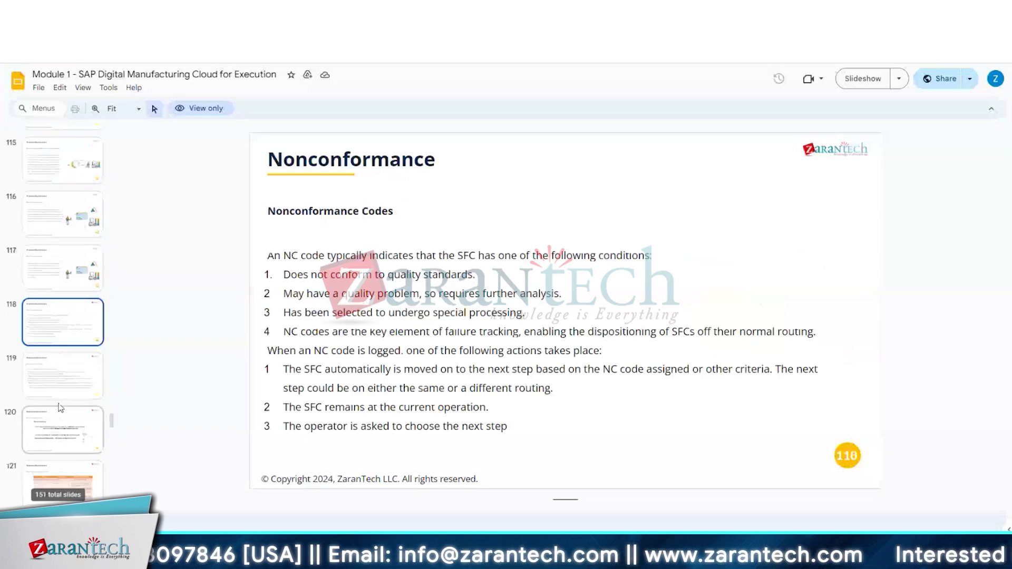
key(Down)
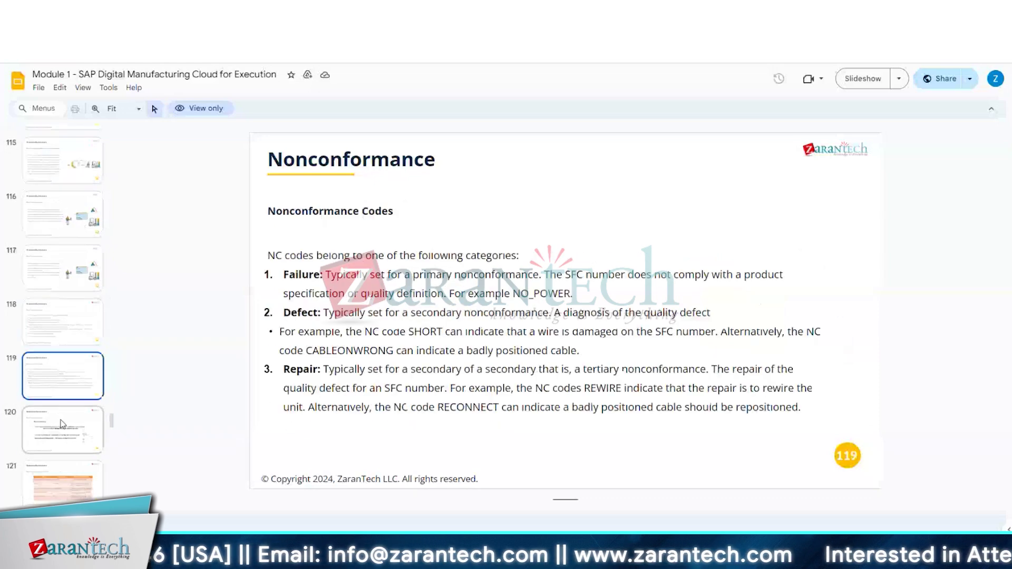
Step: Skim the training deck from the nonconformance slides to the Roles slide, 131
click(69, 432)
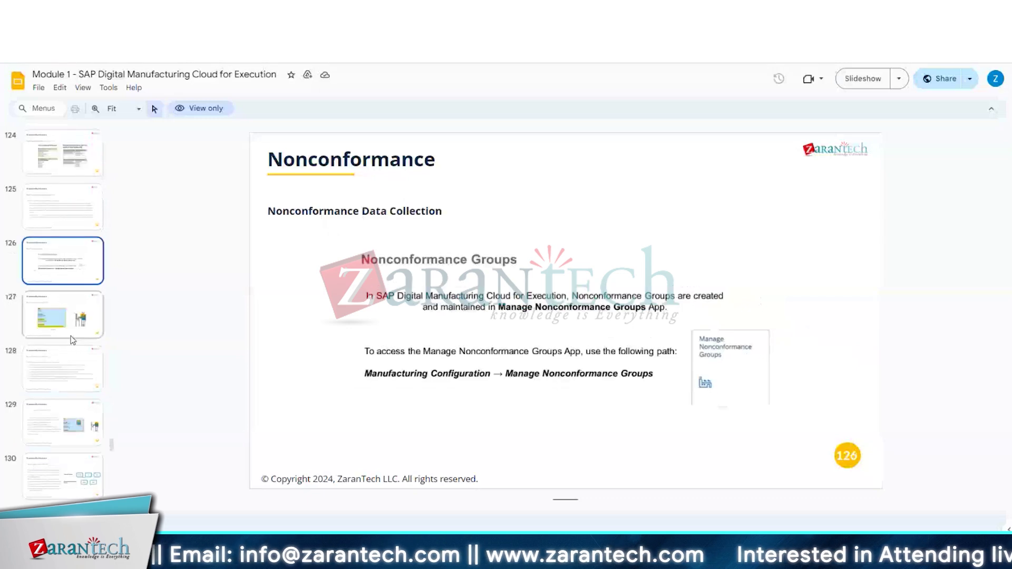
scroll(70, 336, down, 5)
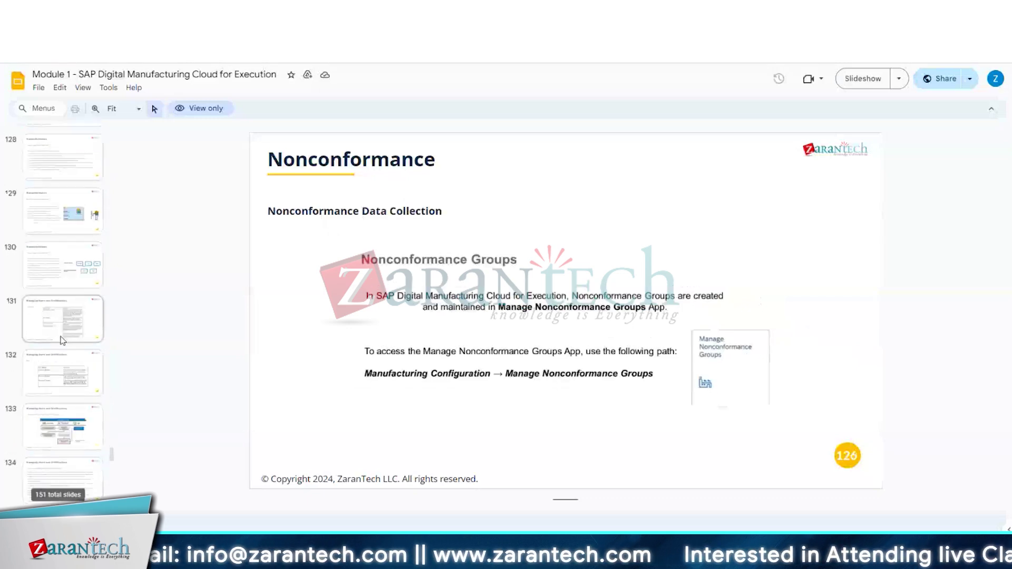
click(62, 340)
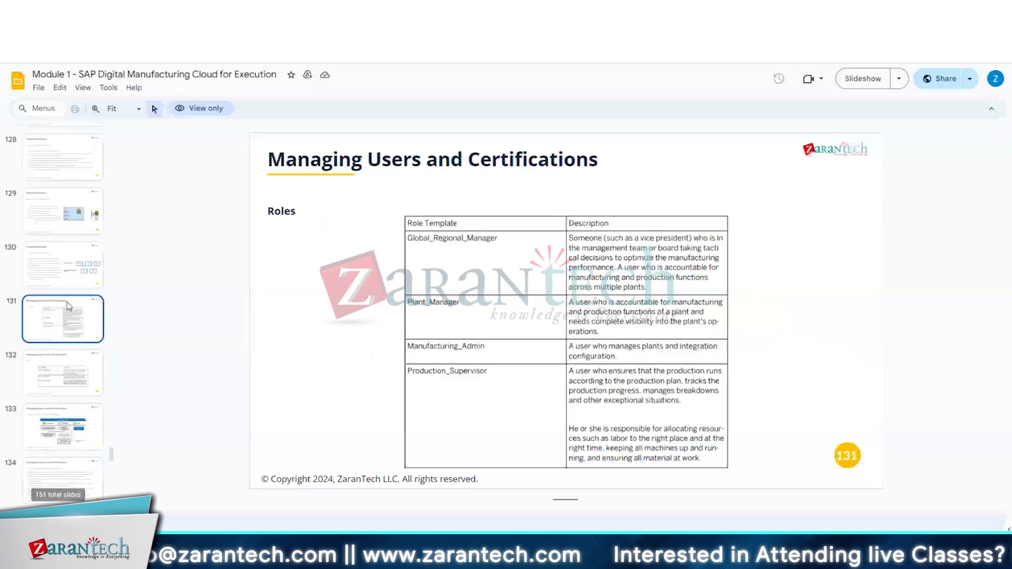
scroll(53, 395, up, 5)
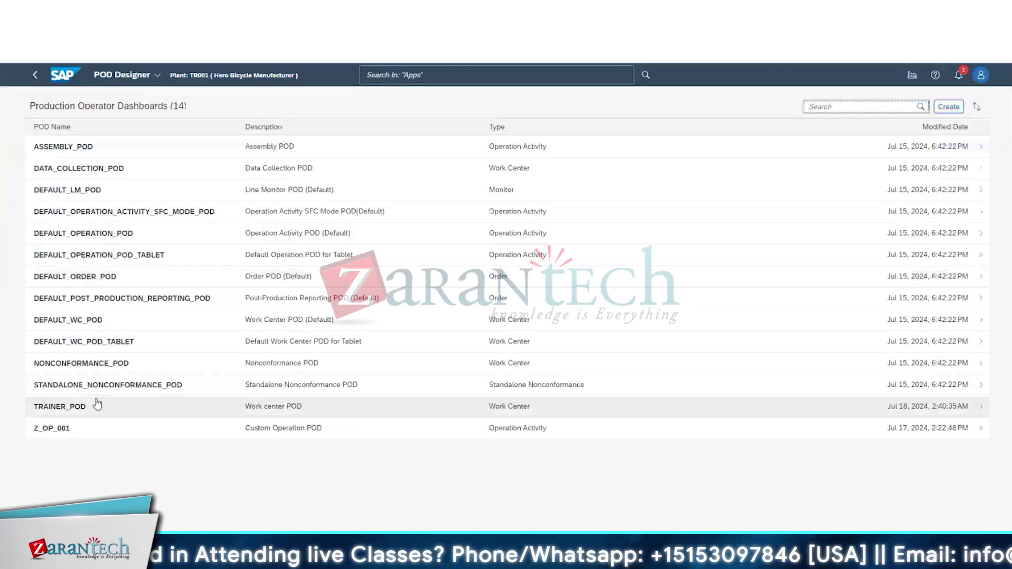
Step: Switch to POD Designer, open TRAINER_POD and try to add the Activity Confirmation plugin to its Main page
click(97, 405)
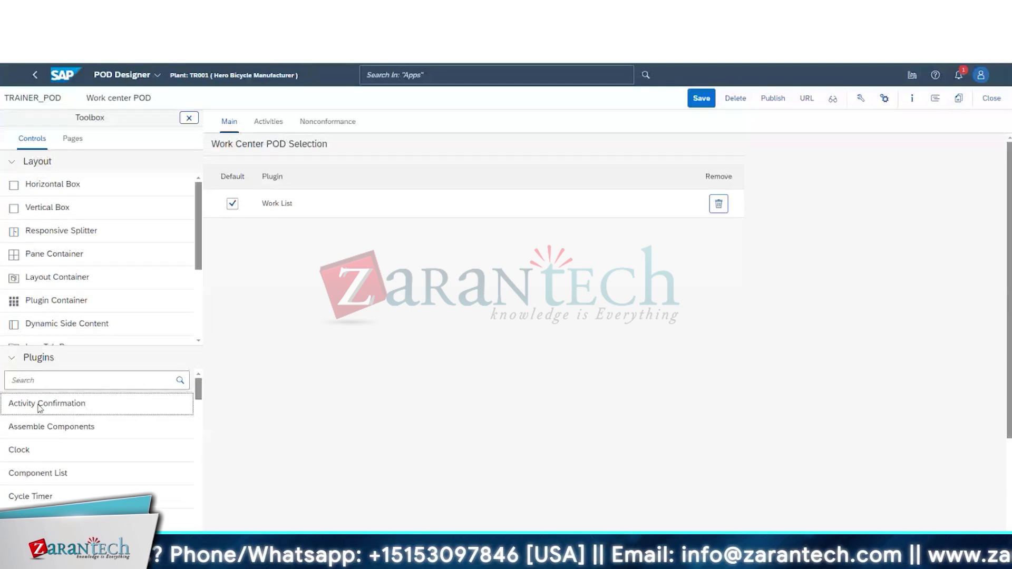
drag(60, 410, 423, 261)
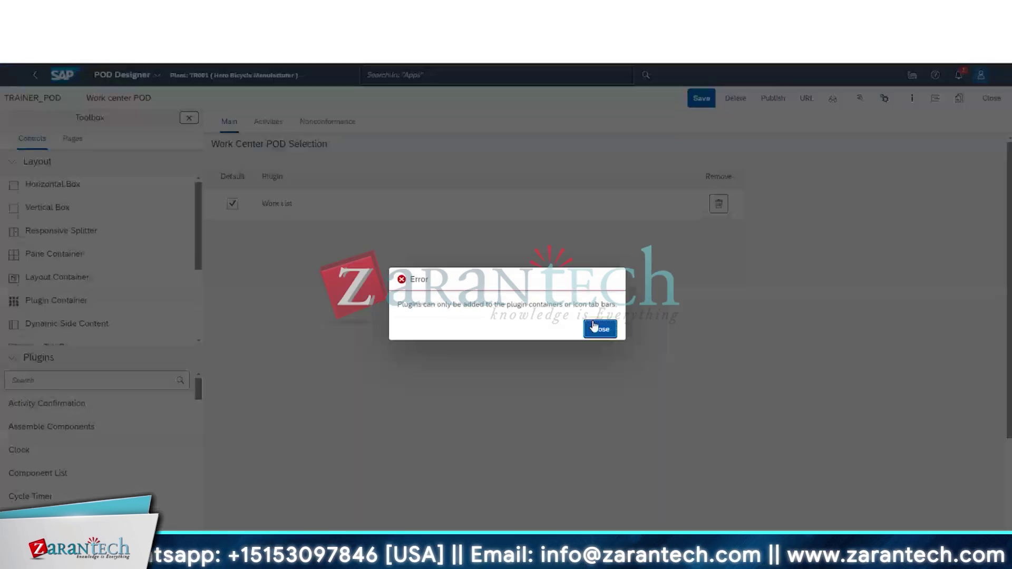
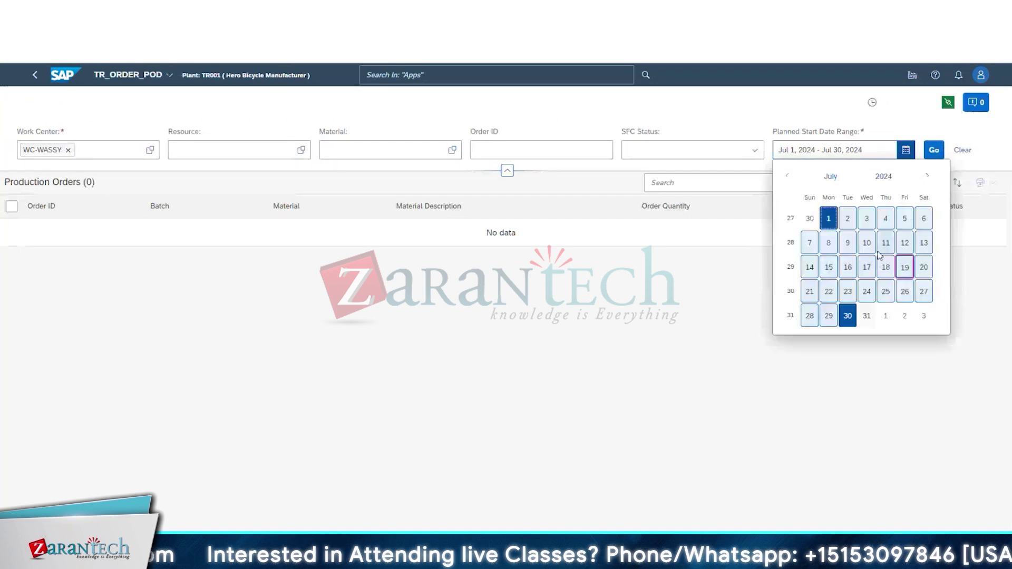
Step: In TR_ORDER_POD, filter production orders by planned start dates Jul 10 – Jul 29, 2024 and all four work centers, and run the search
click(866, 240)
click(828, 315)
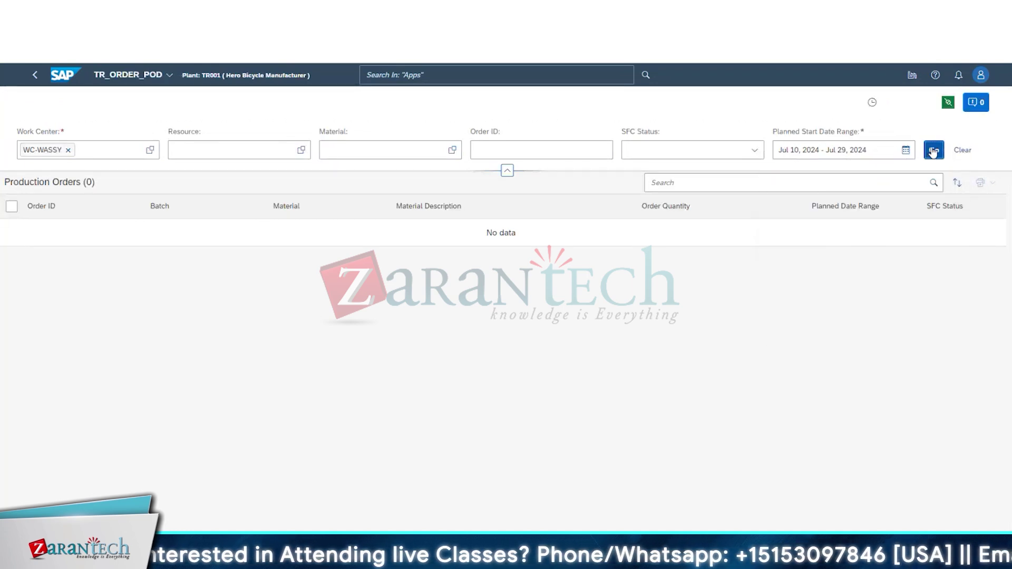
click(68, 150)
click(149, 150)
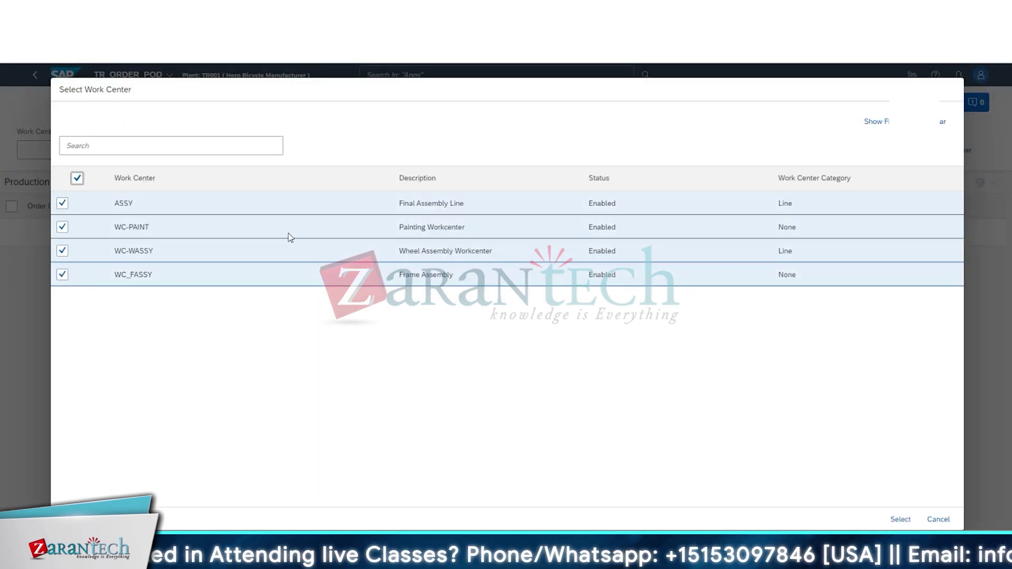
click(900, 520)
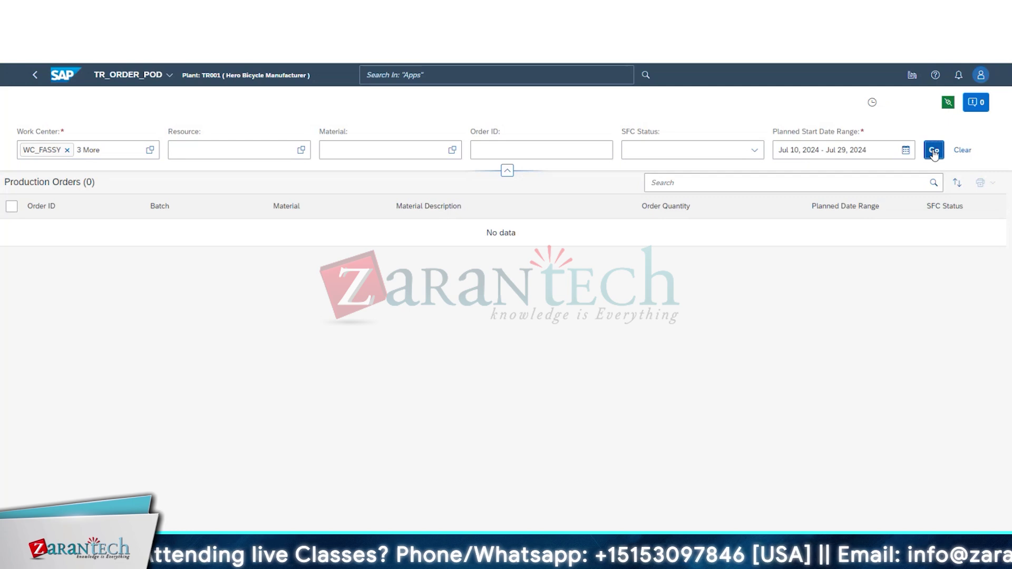
click(934, 151)
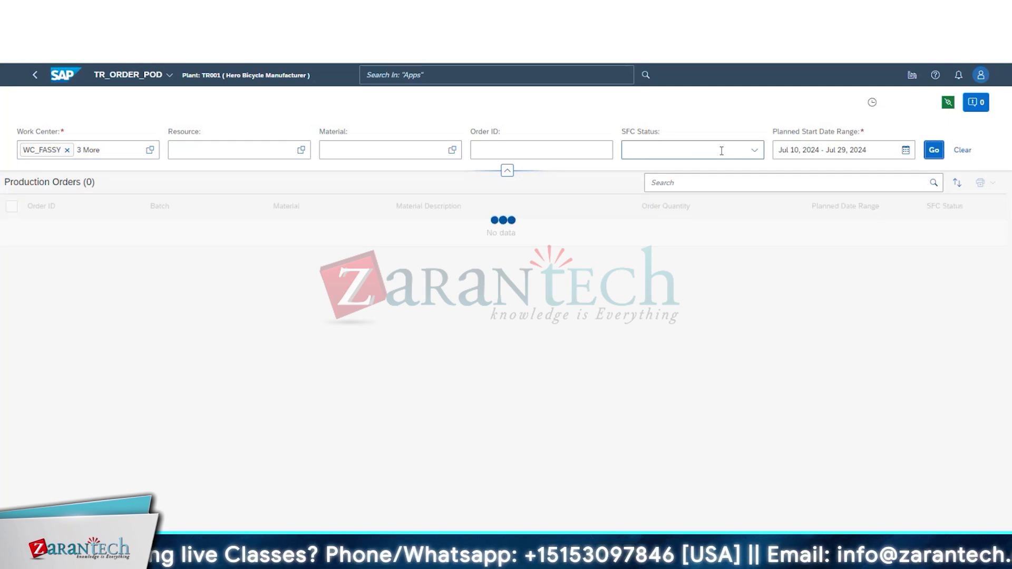
Step: Set the planned start date range to Jul 17 – Jul 18, 2024, and then select another range
click(753, 151)
key(shift+Tab)
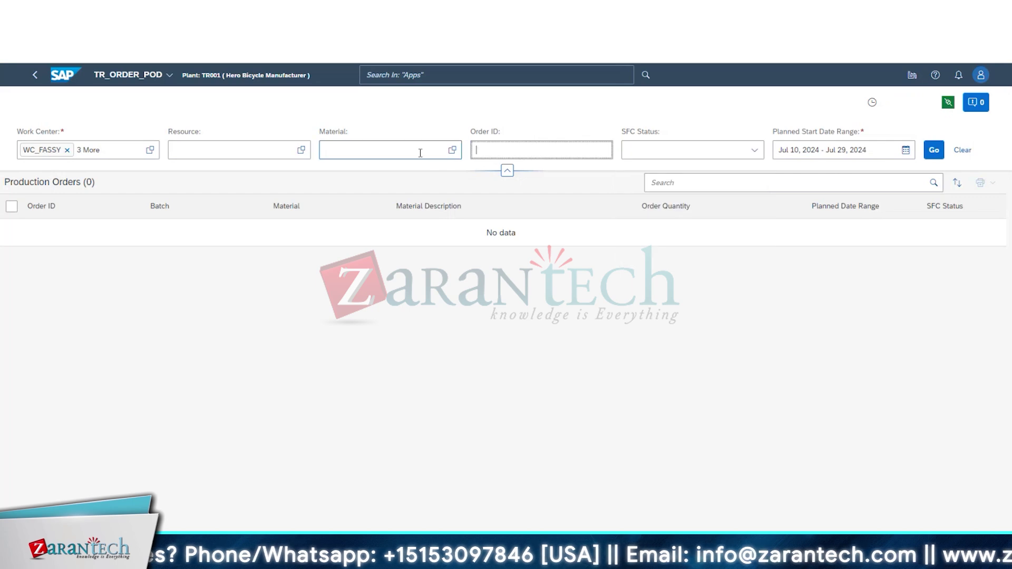
click(906, 152)
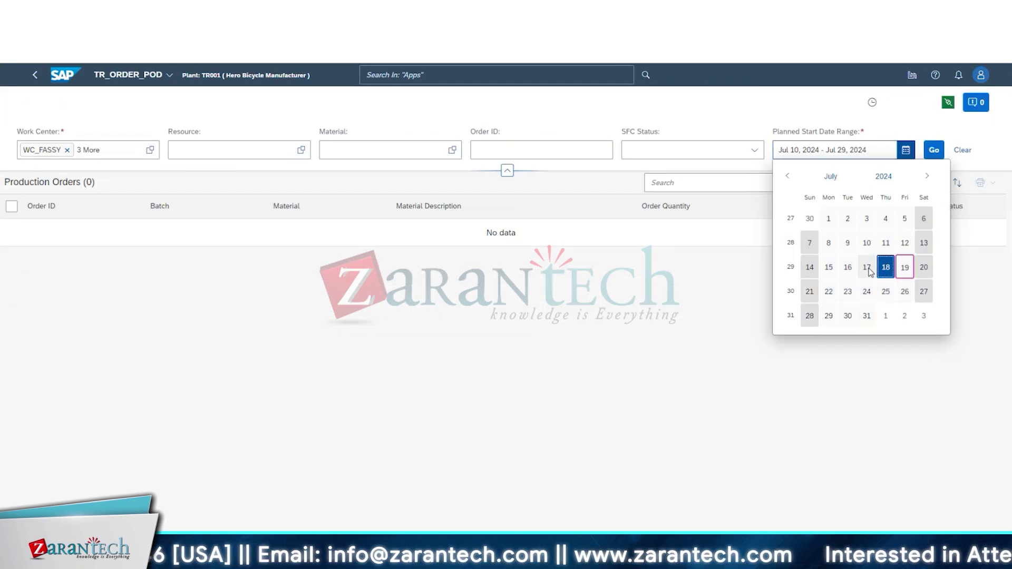
click(865, 267)
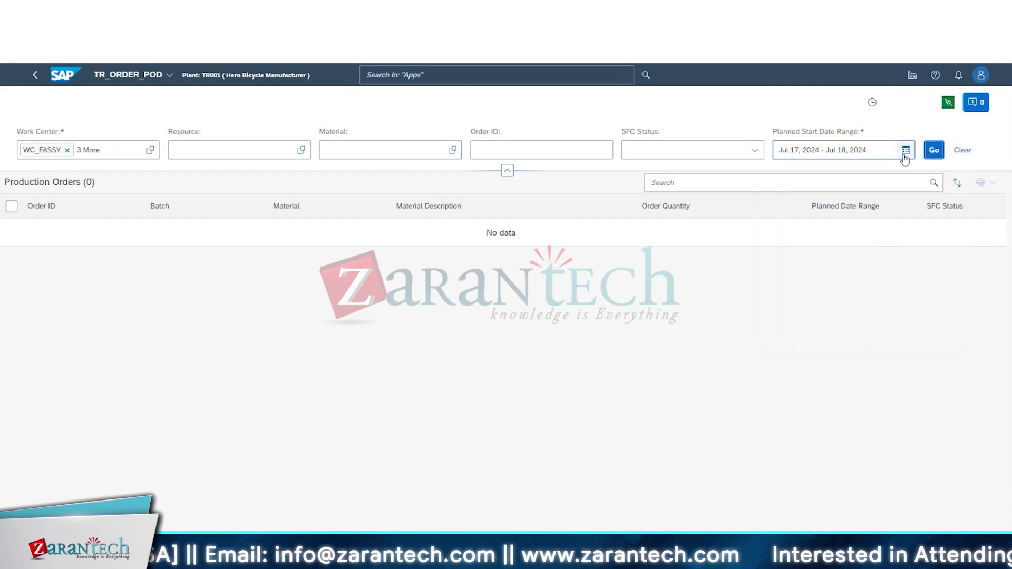
click(906, 149)
click(877, 334)
click(906, 149)
click(884, 264)
click(865, 316)
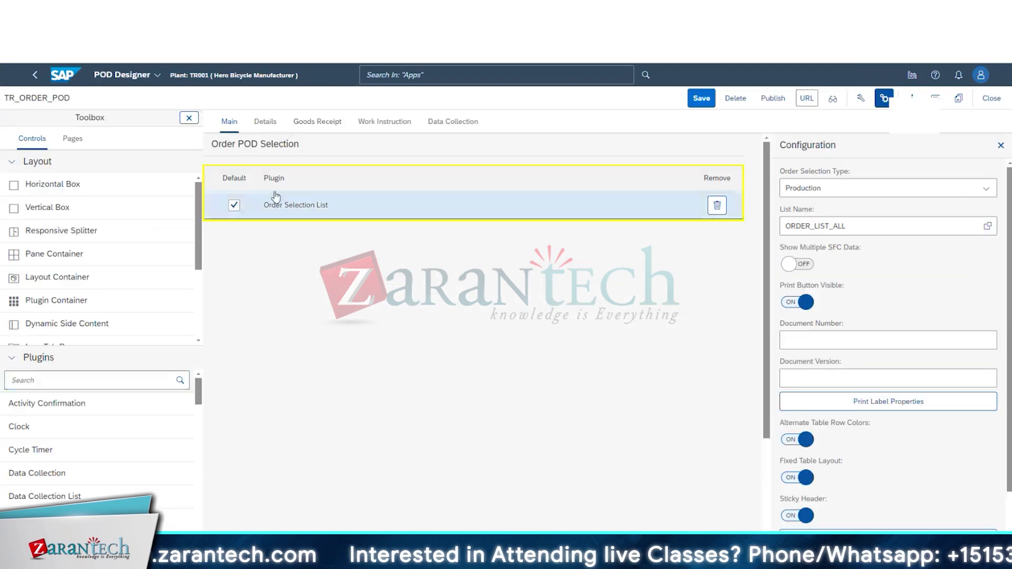
Step: In POD Designer, examine the Quantity Confirmation configuration on TR_ORDER_POD's Details page and search the plugins for "quan"
click(266, 121)
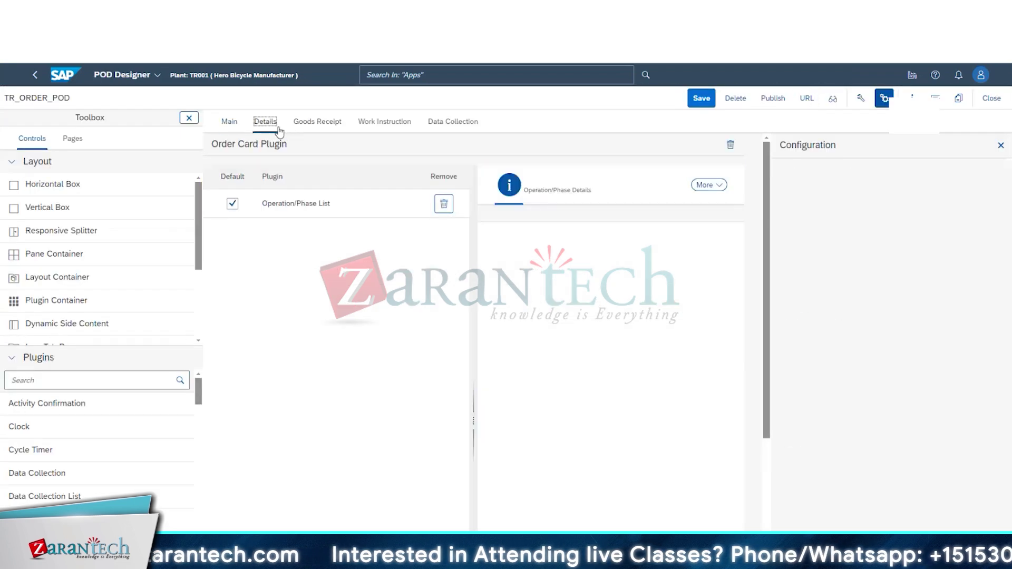
click(707, 187)
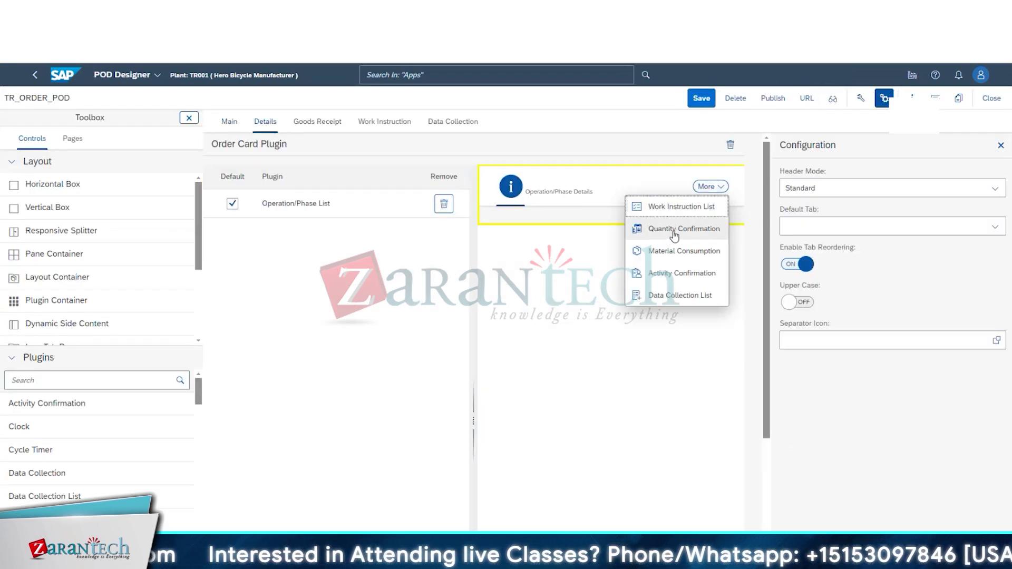
click(674, 232)
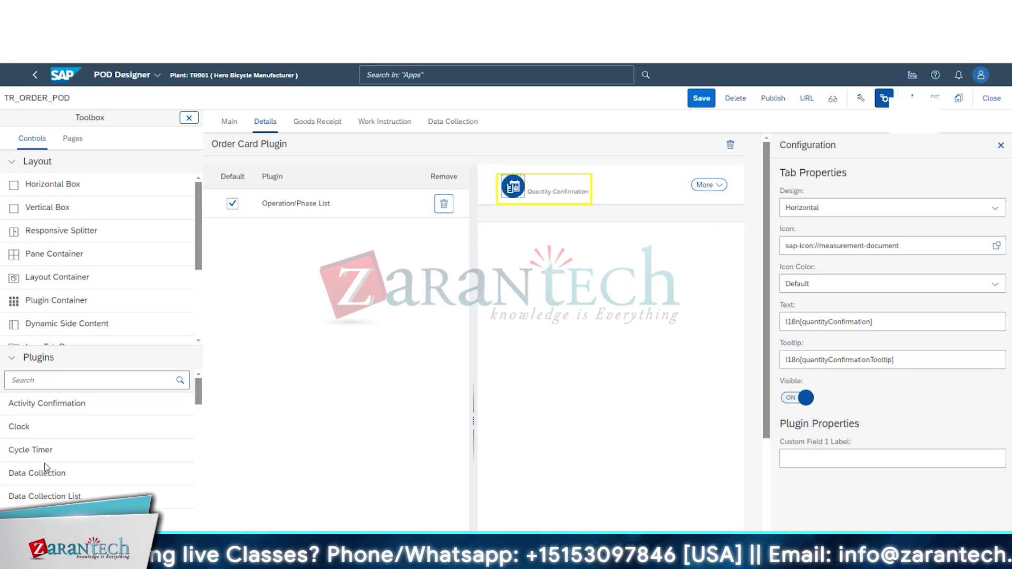
scroll(43, 443, down, 3)
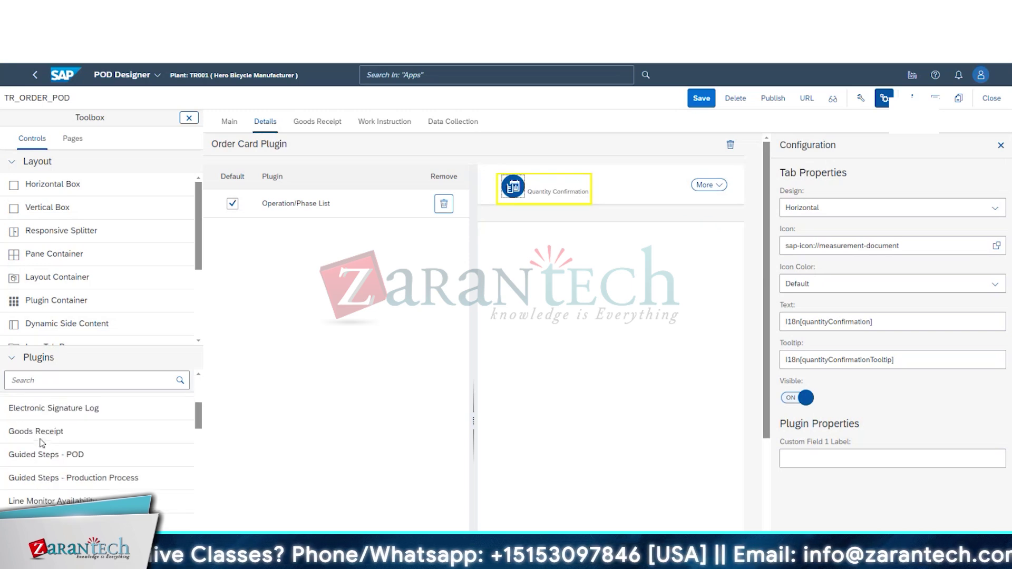
click(50, 388)
text(quan)
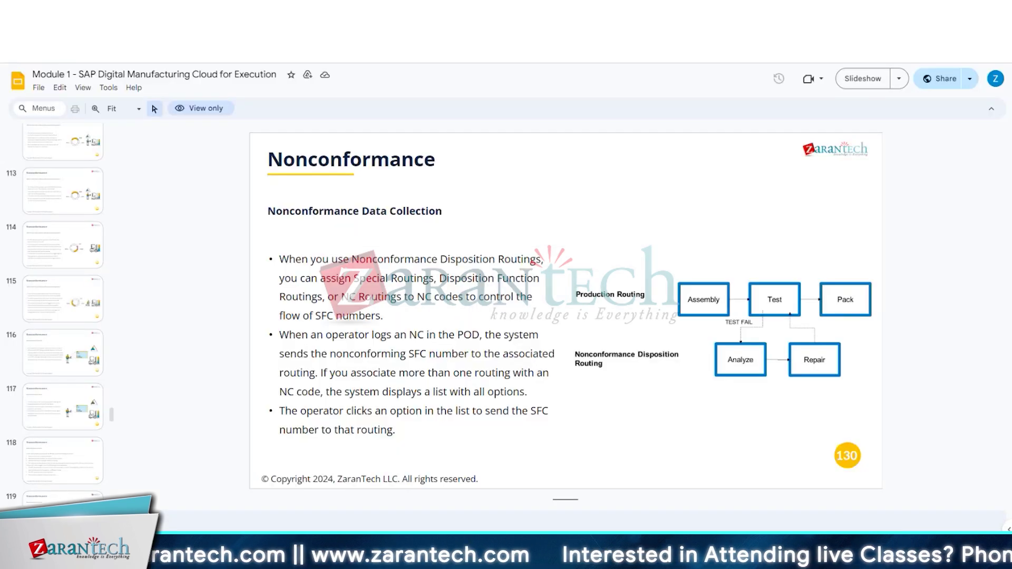
Step: Switch to the Google Slides training deck and skim the slides on nonconformance and on managing users and certifications
scroll(58, 390, up, 2)
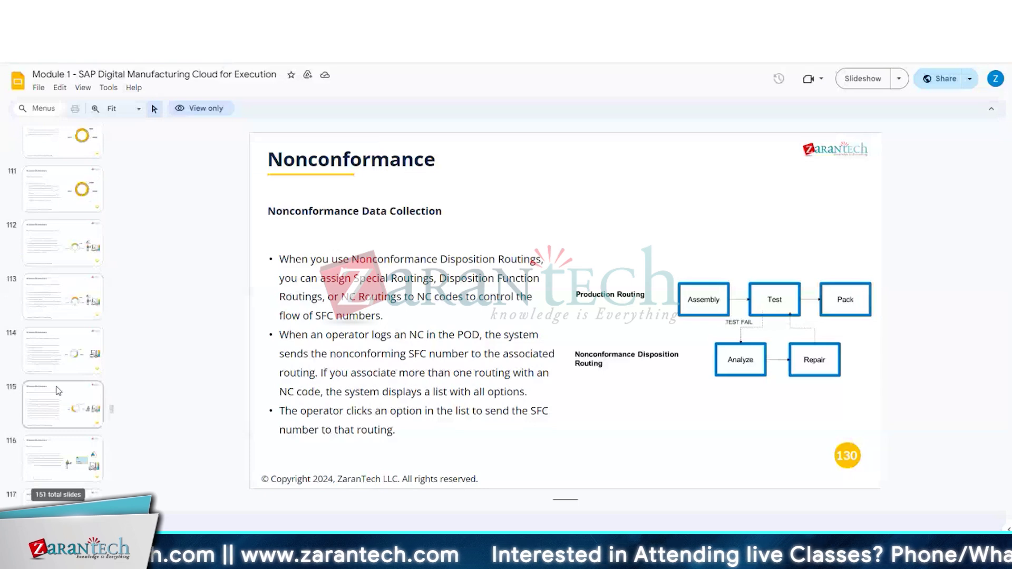
scroll(58, 390, down, 15)
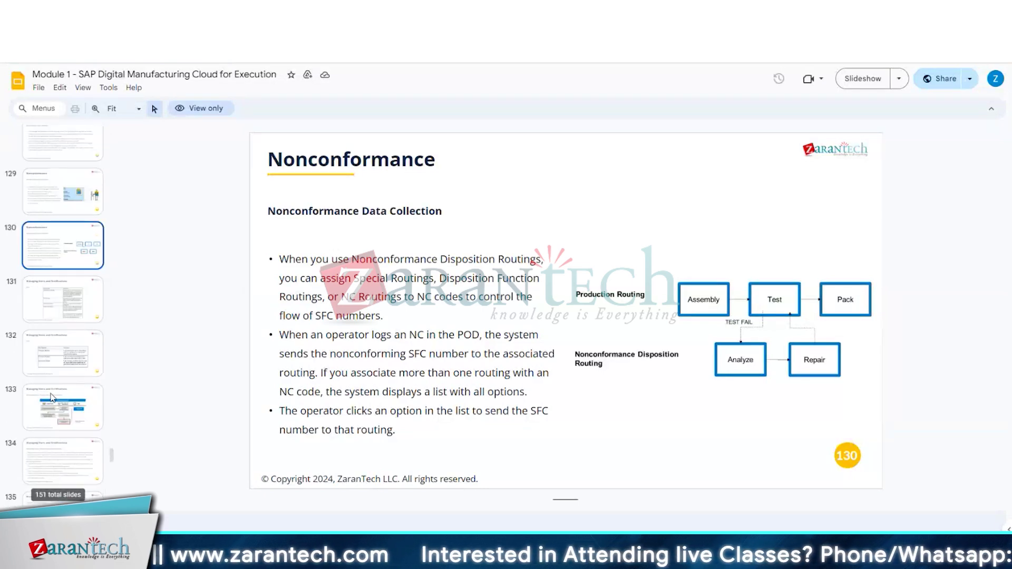
scroll(51, 397, down, 8)
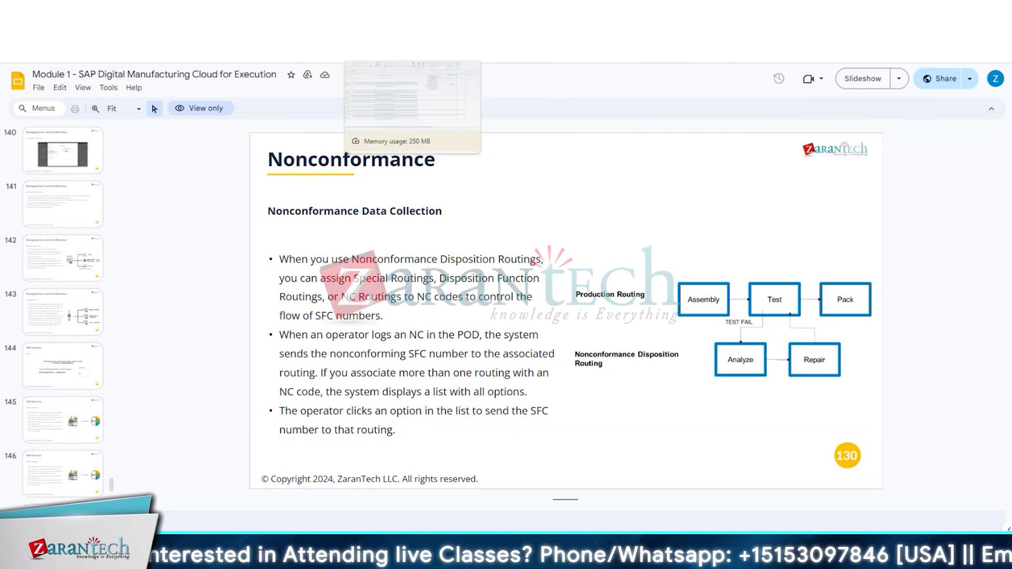
Step: Return to ORDER_4_4 in the Work center POD and widen the pane holding the Work Instruction List and Activity Confirmation
click(406, 51)
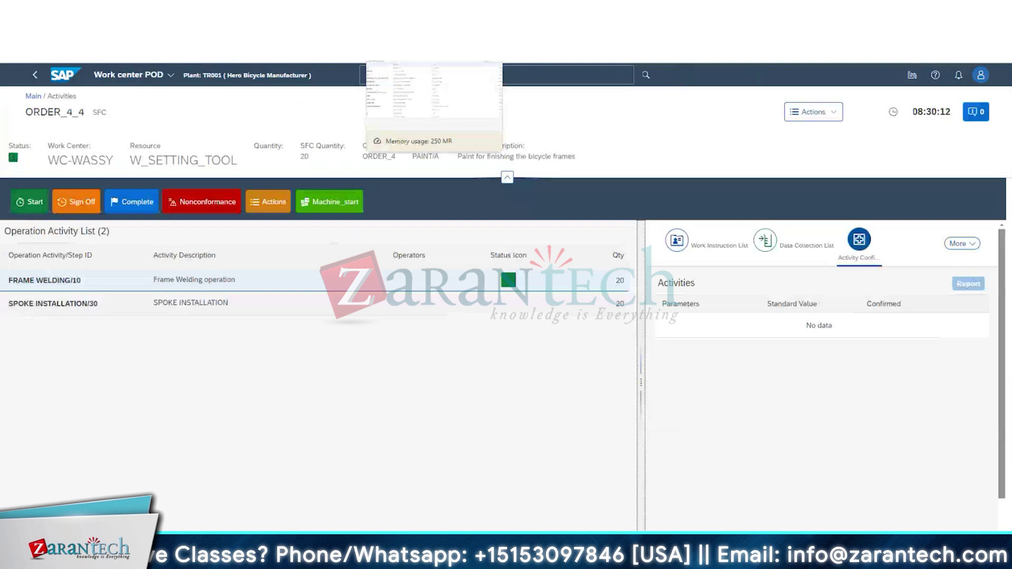
click(406, 52)
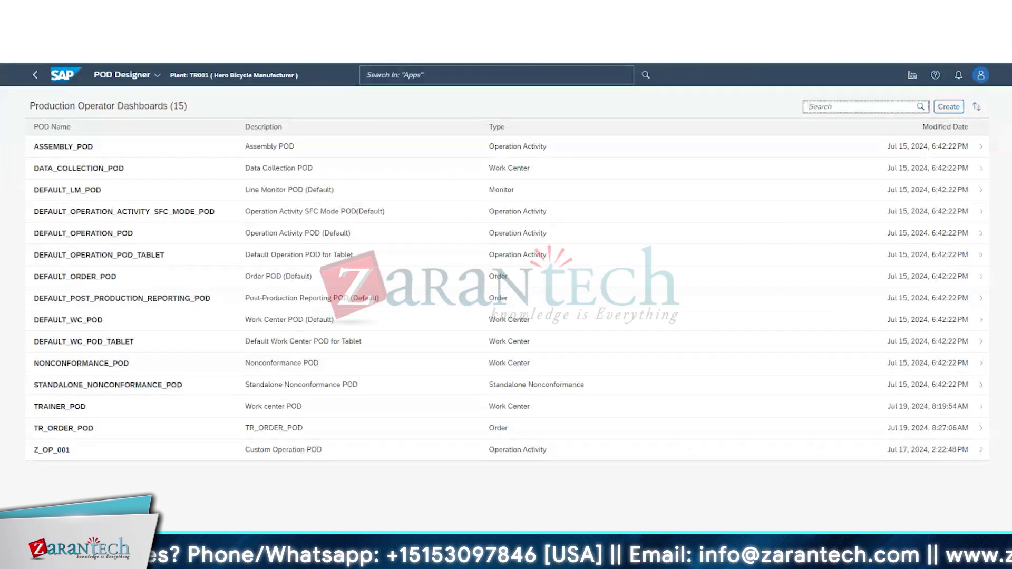
click(162, 238)
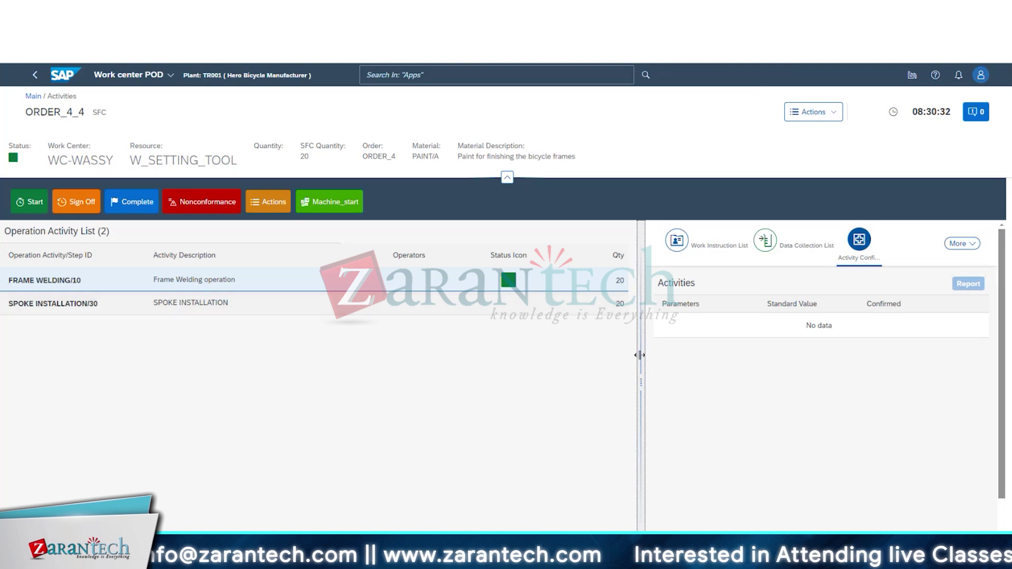
drag(639, 356, 446, 363)
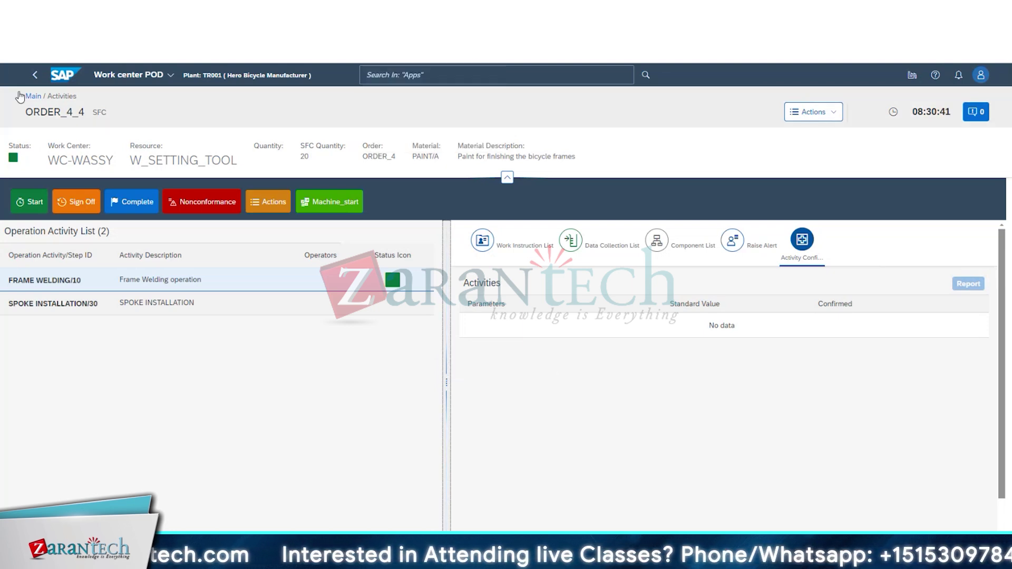
Step: Examine the Resource Status with Reason Code action for resource W_SETTING_TOOL, close it unchanged, and review the resource in the order header
drag(124, 161, 234, 170)
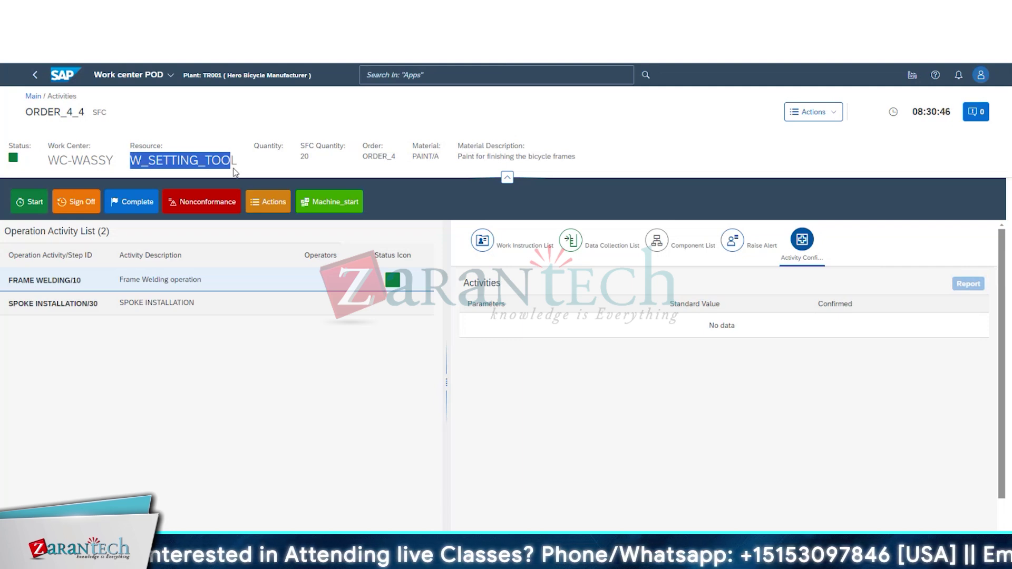
click(263, 210)
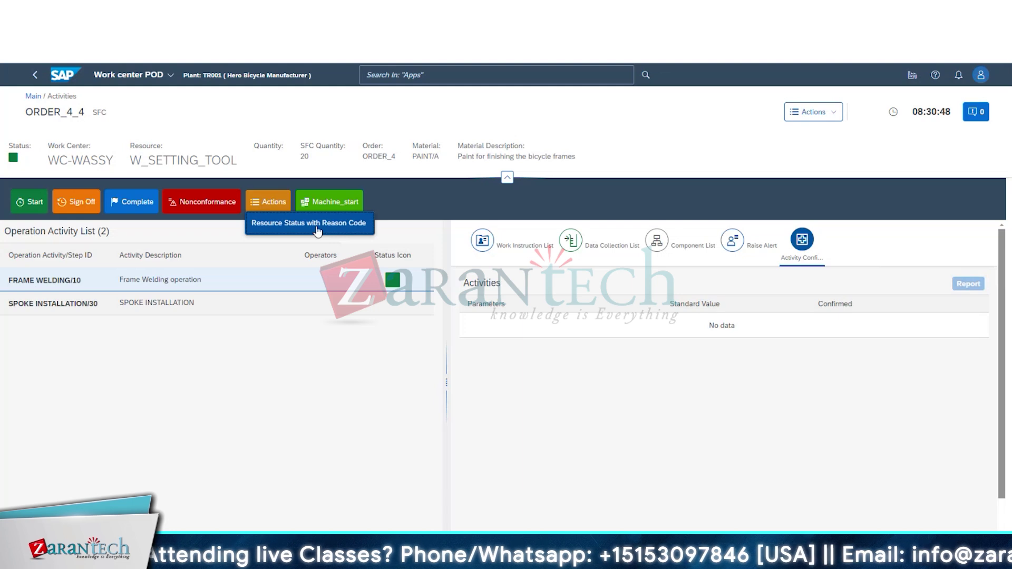
click(317, 223)
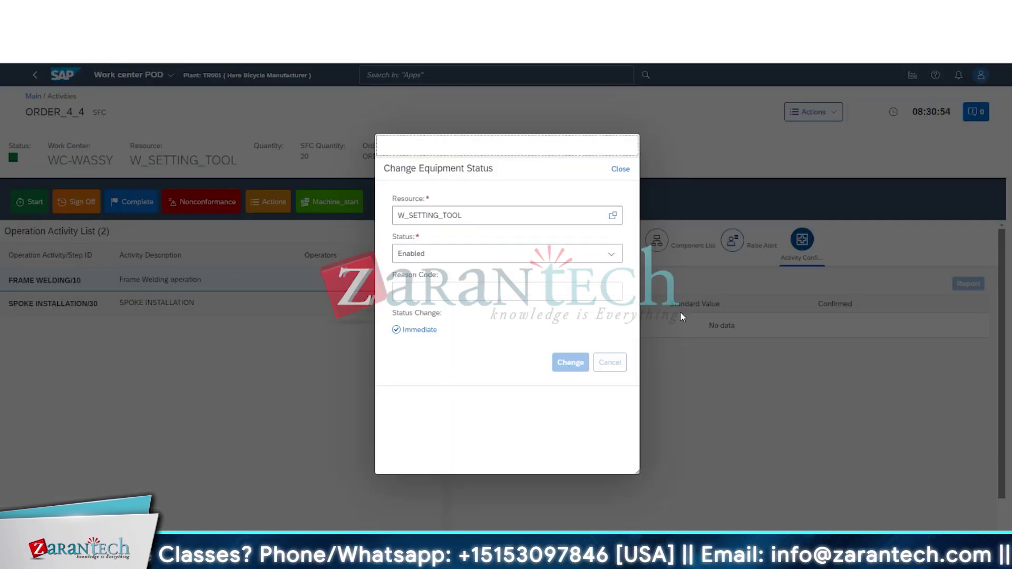
click(631, 167)
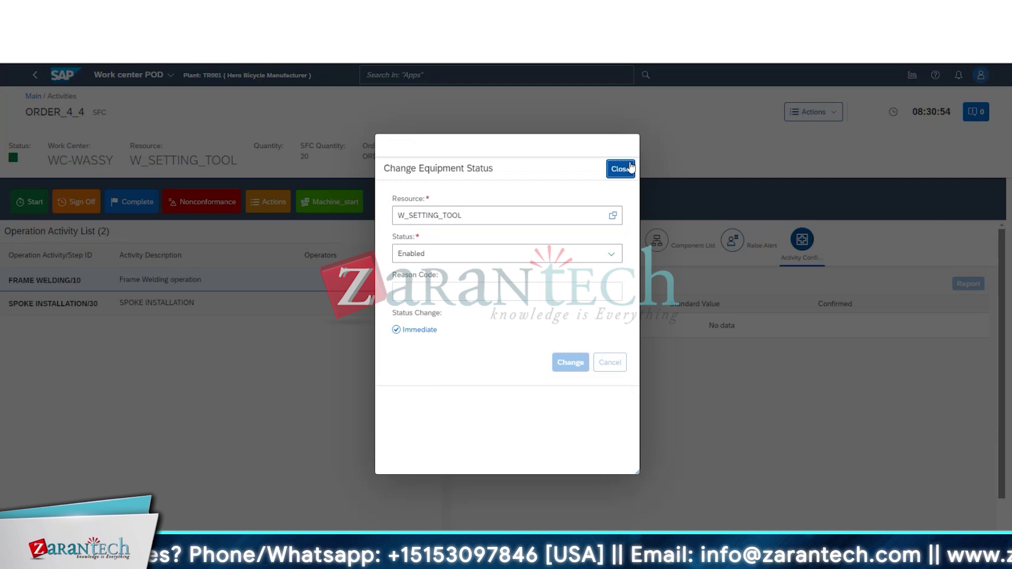
click(631, 168)
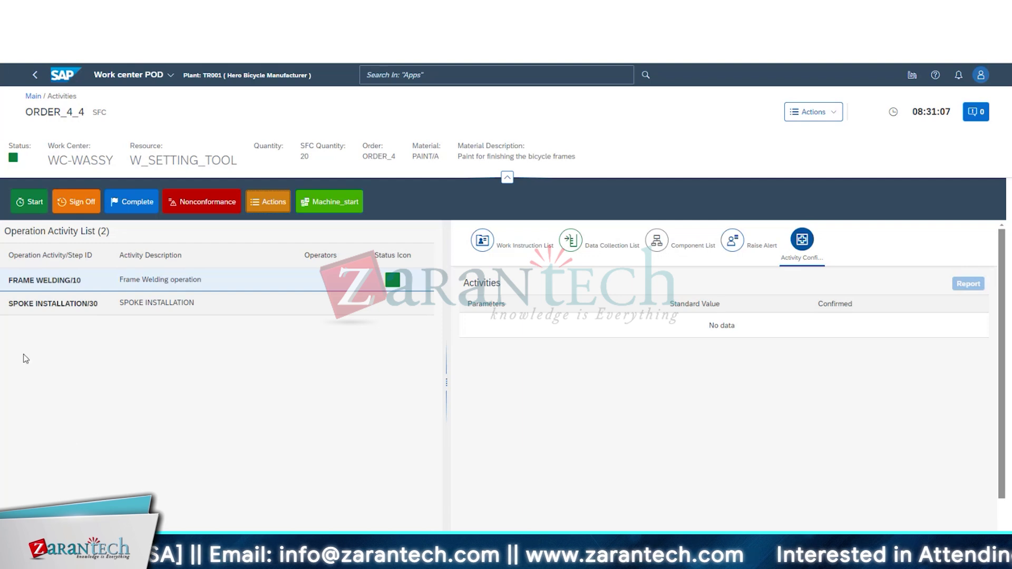
drag(129, 161, 267, 163)
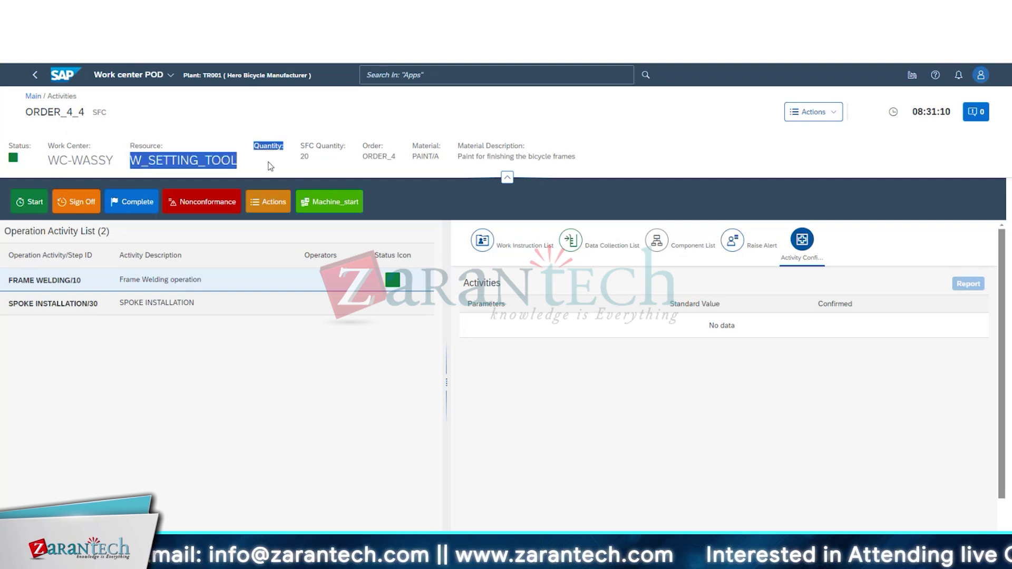
click(185, 152)
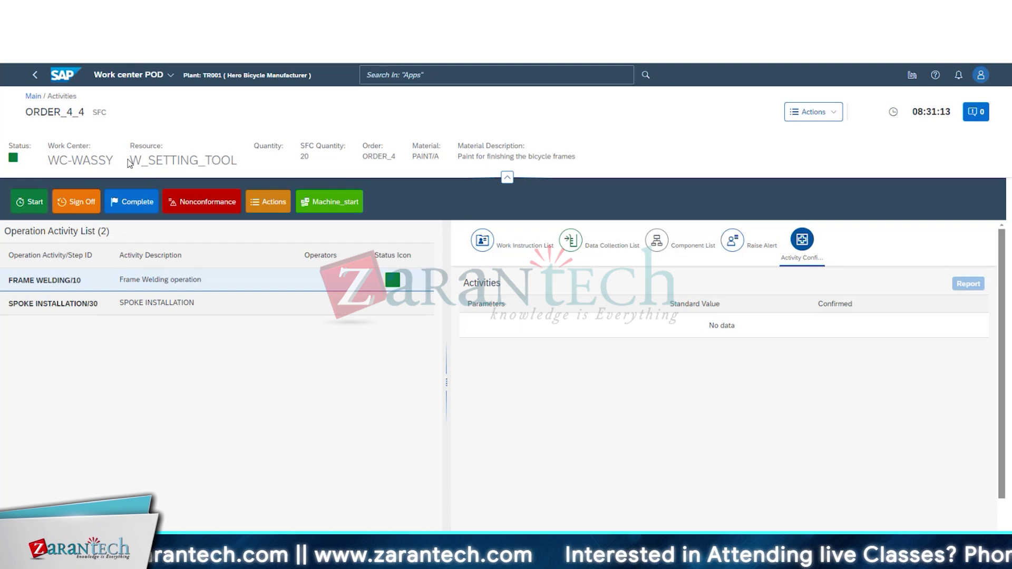
drag(129, 162, 309, 157)
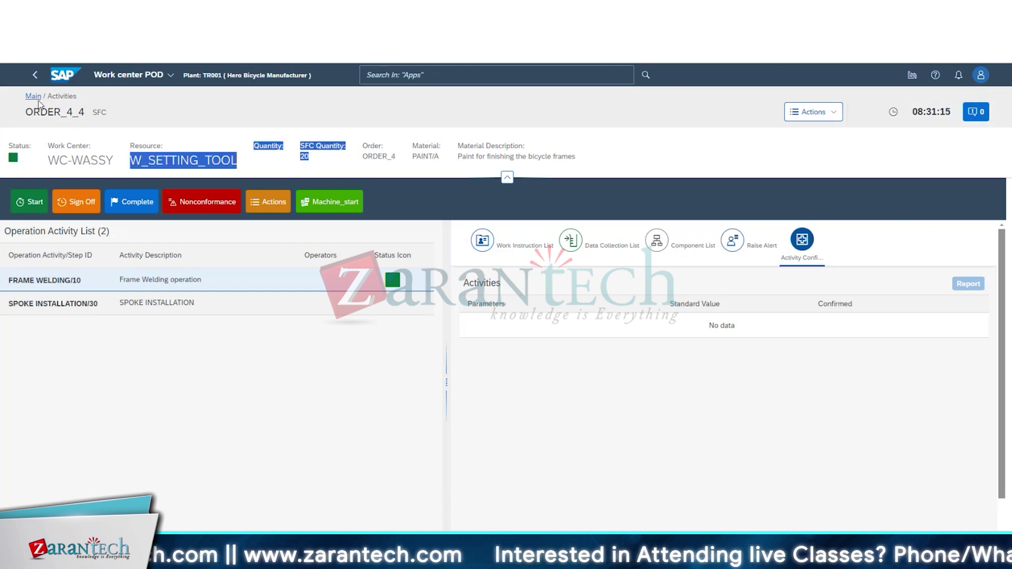
Step: Switch to DEFAULT_OPERATION_POD in POD Designer, search the plugins for "Quanit" and clear the search
click(37, 76)
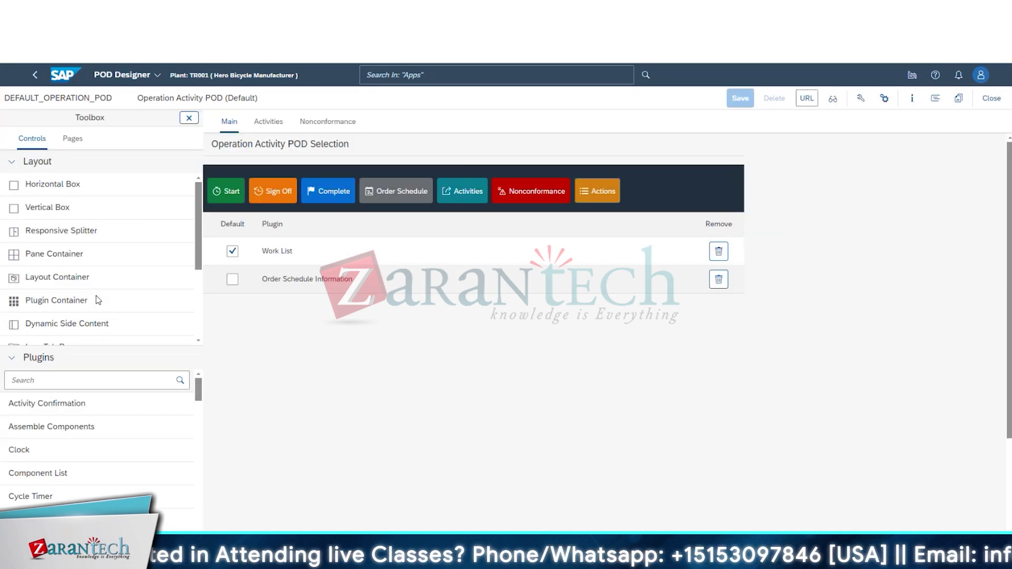
click(33, 385)
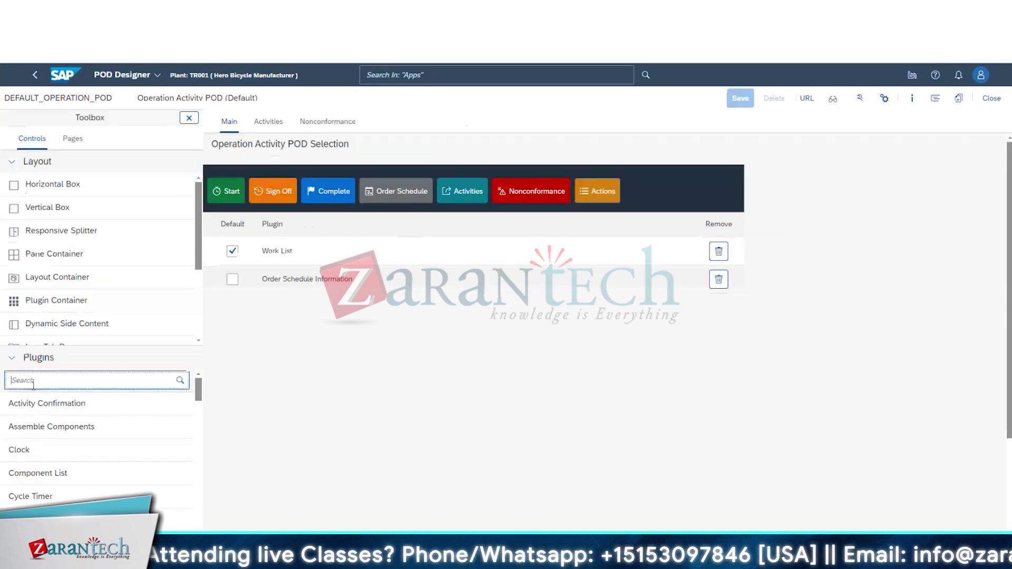
text(Quanit)
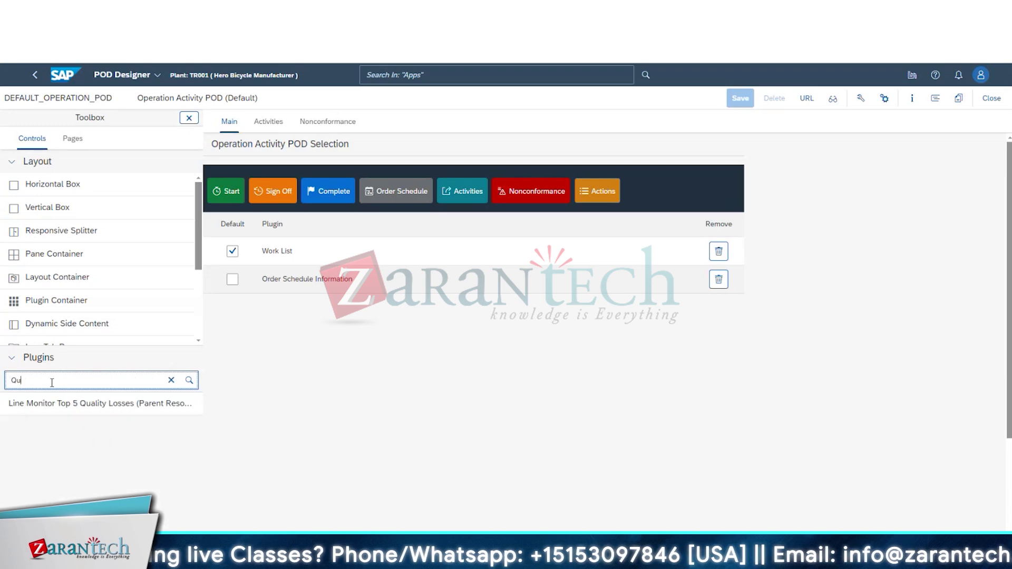
key(BackSpace)
key(BackSpace)
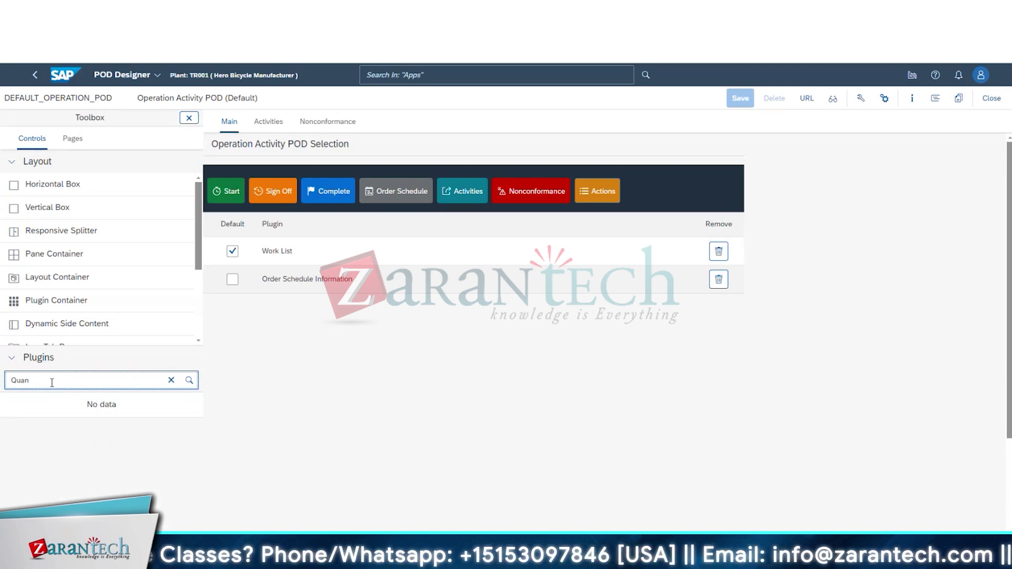
text(it)
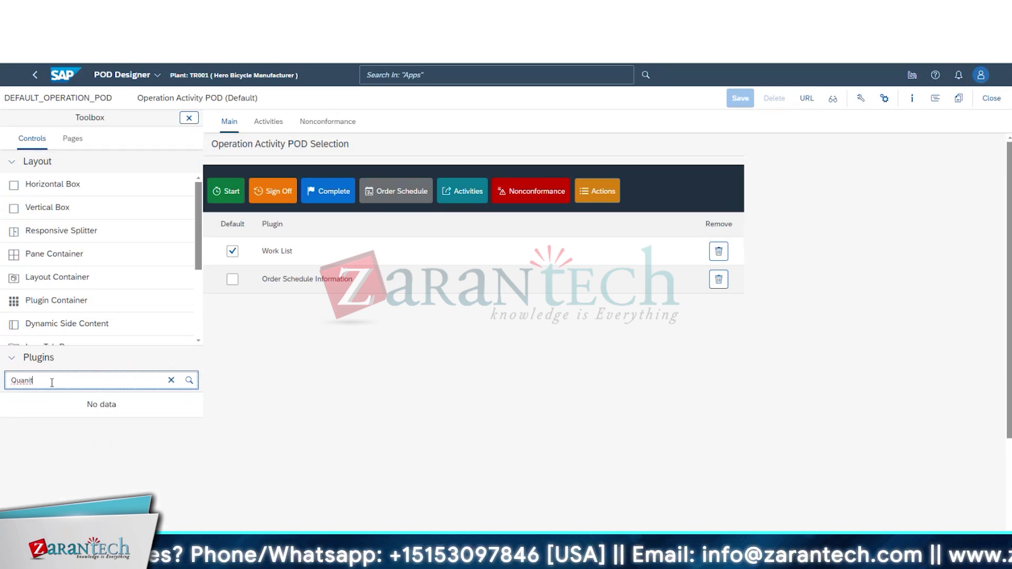
key(BackSpace)
key(BackSpace)
key(BackSpace)
key(BackSpace)
key(BackSpace)
key(BackSpace)
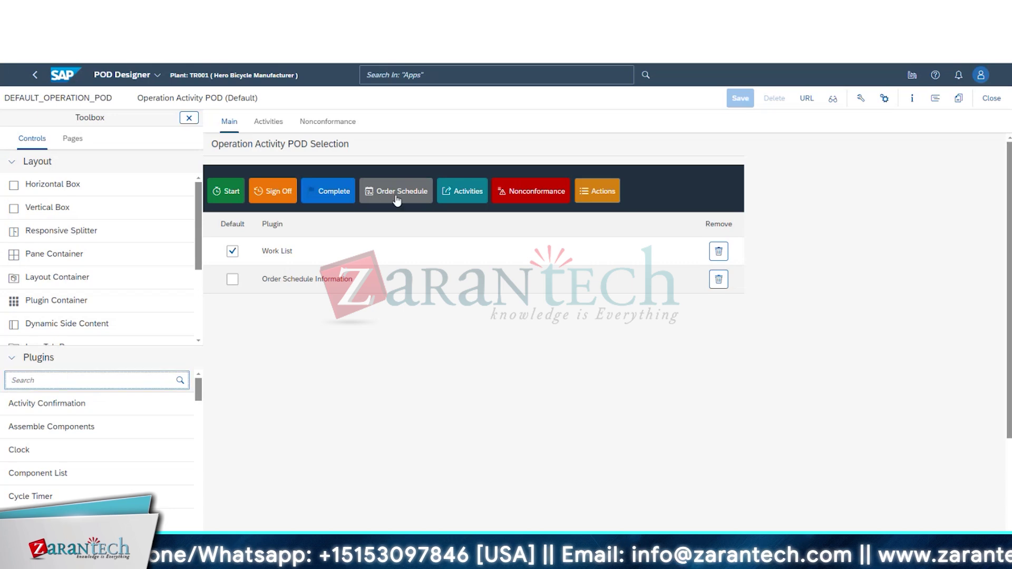
Step: Select the Order Schedule action in DEFAULT_OPERATION_POD, copy the POD URL and open it in a new browser tab
click(400, 193)
click(807, 98)
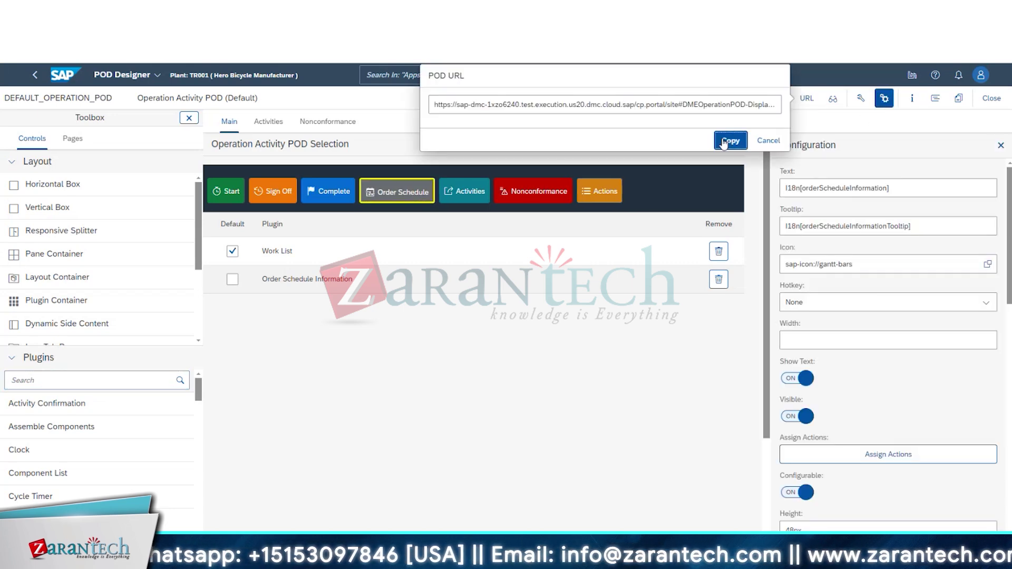
click(730, 140)
key(ctrl+t)
key(ctrl+v)
key(Return)
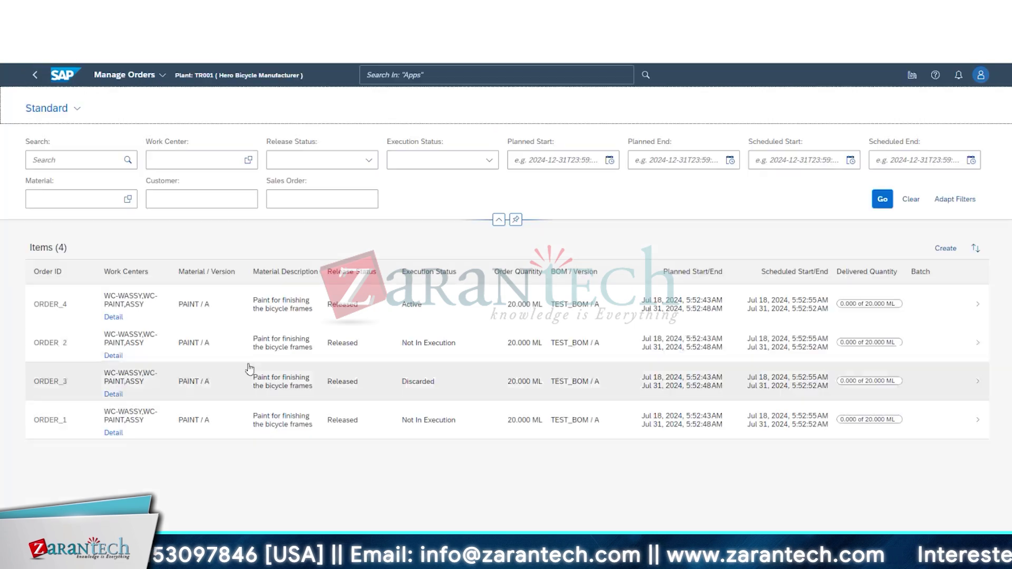
Step: Open ORDER_2 in Manage Orders and check its details
click(253, 344)
click(195, 181)
drag(38, 284, 102, 290)
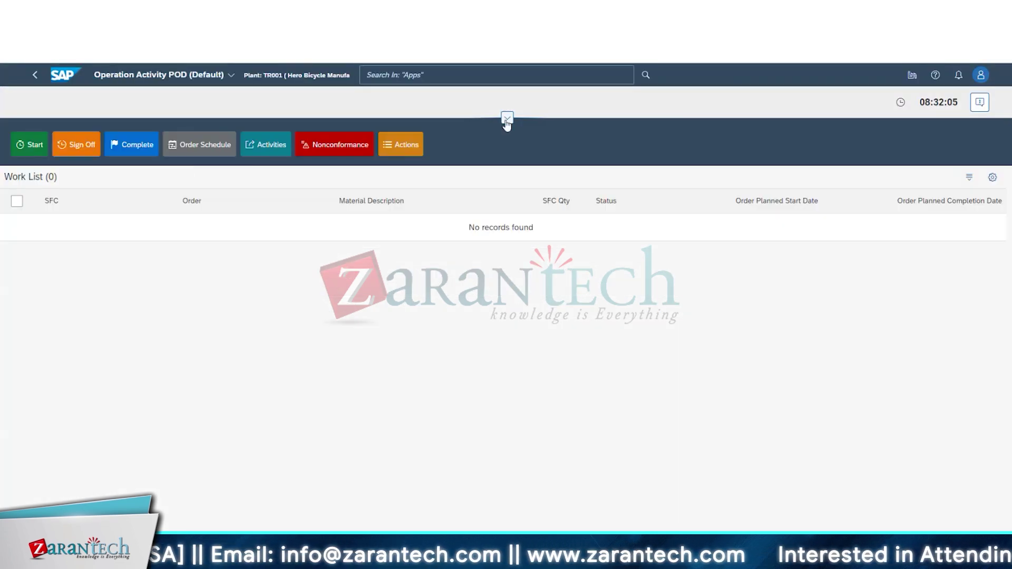
Step: In the Operation Activity POD, load the work list for operation activity FRAME PAINTING and resource PAINTBOOTH
click(506, 118)
text(FRAME PAINTING)
click(624, 147)
click(95, 251)
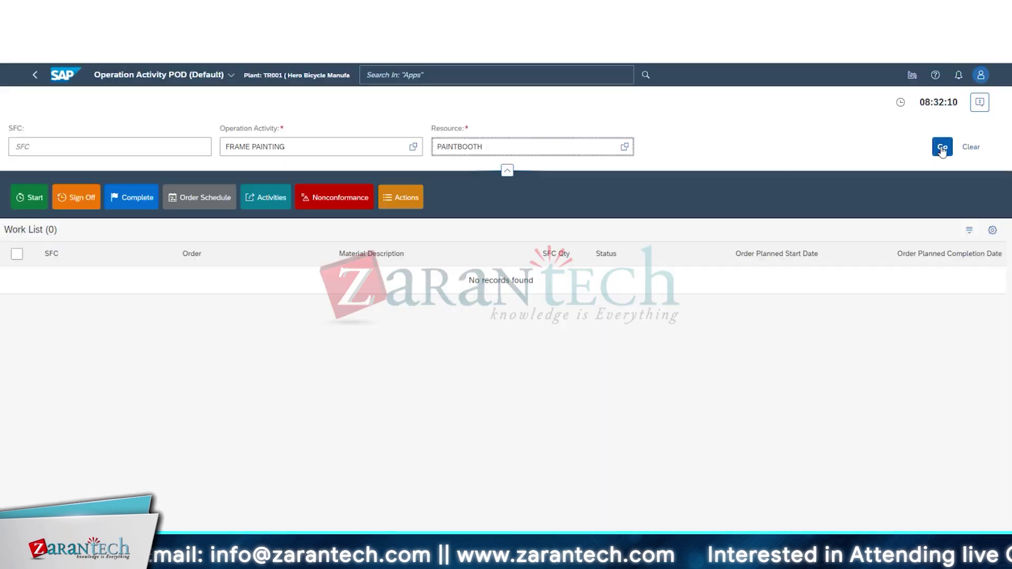
click(942, 149)
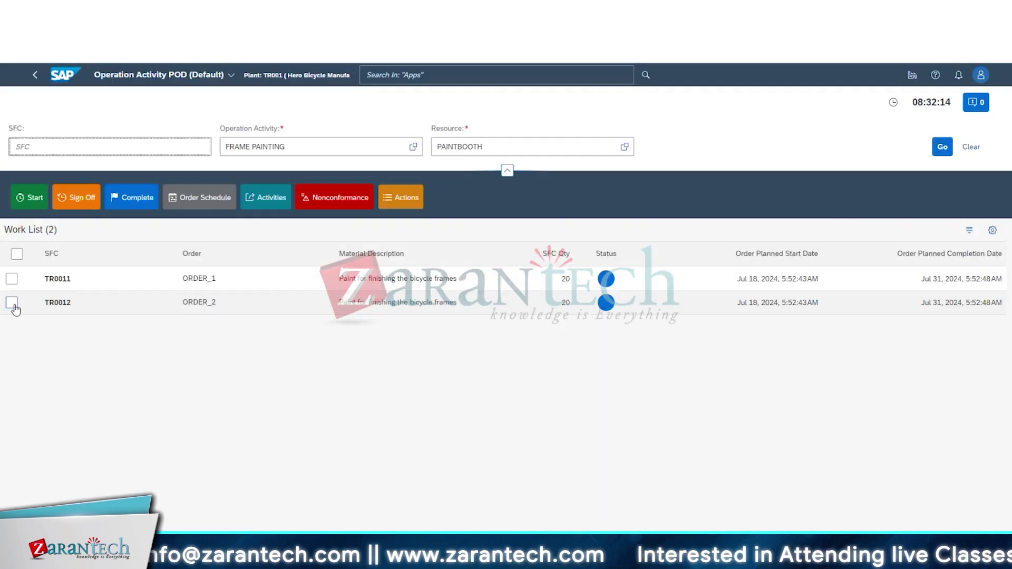
Step: Show the Order Schedule information for SFC TR0012, examine the order details and the schedule row, and close the view
click(11, 303)
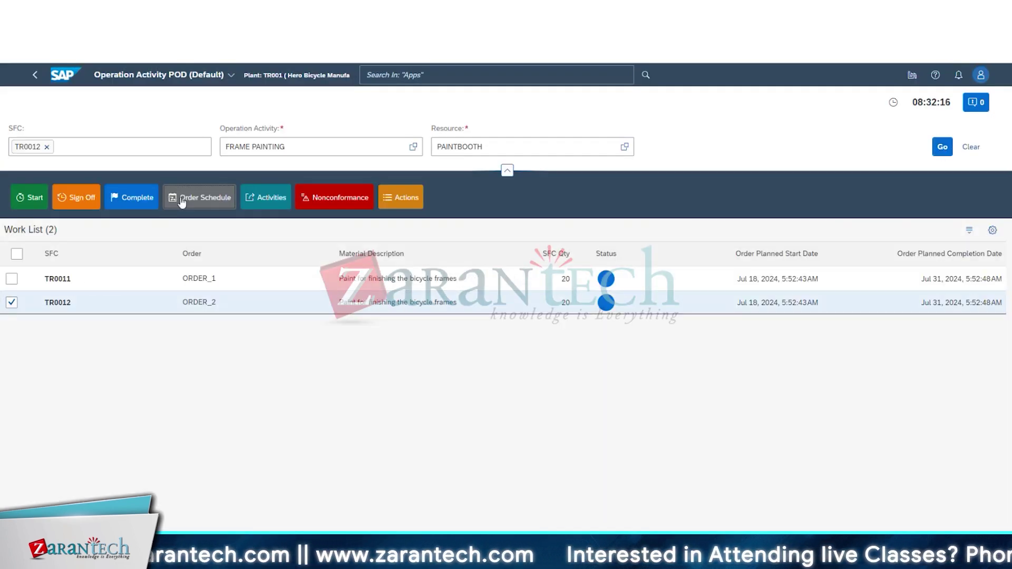
click(182, 198)
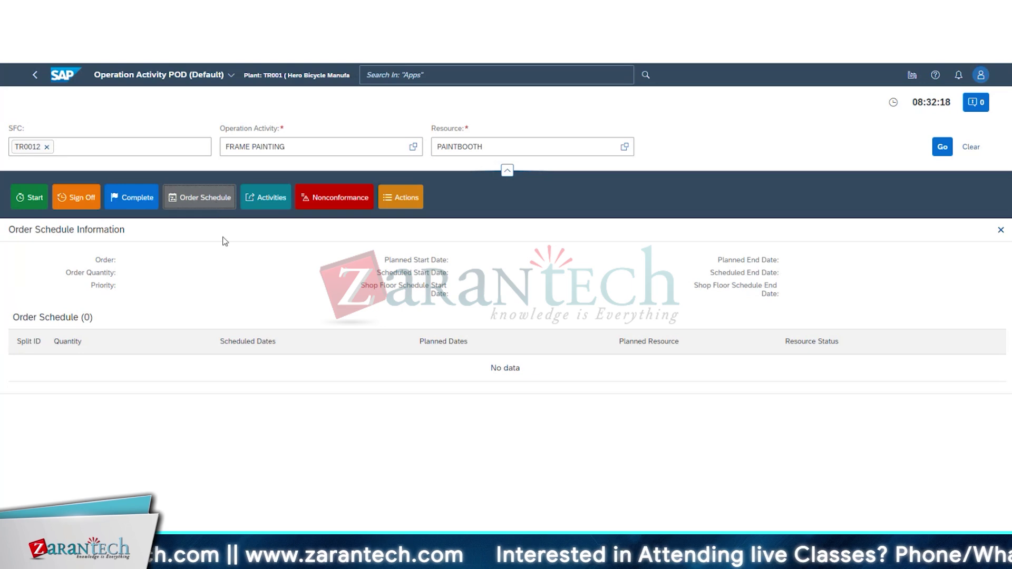
drag(224, 241, 843, 342)
click(113, 341)
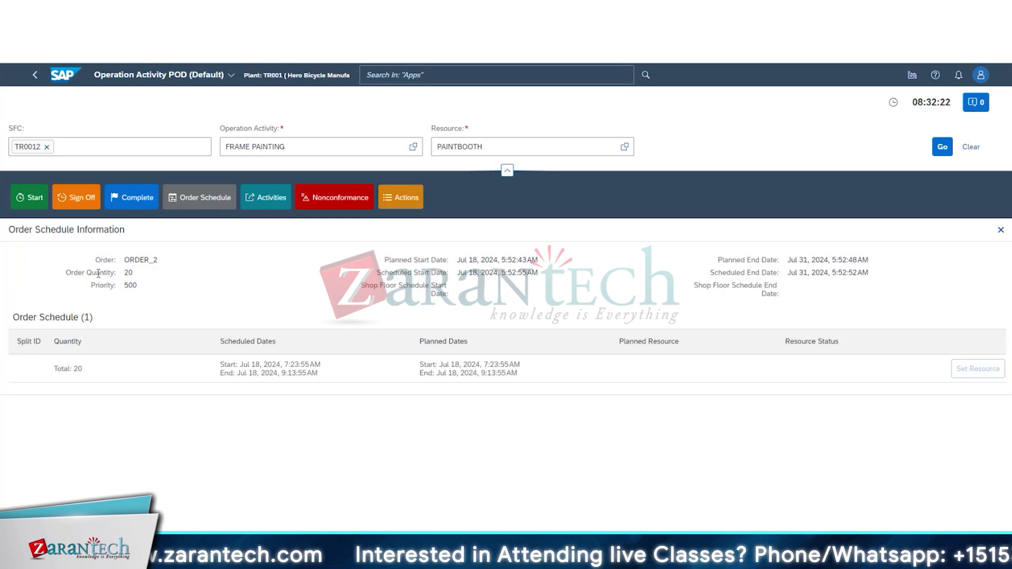
click(38, 153)
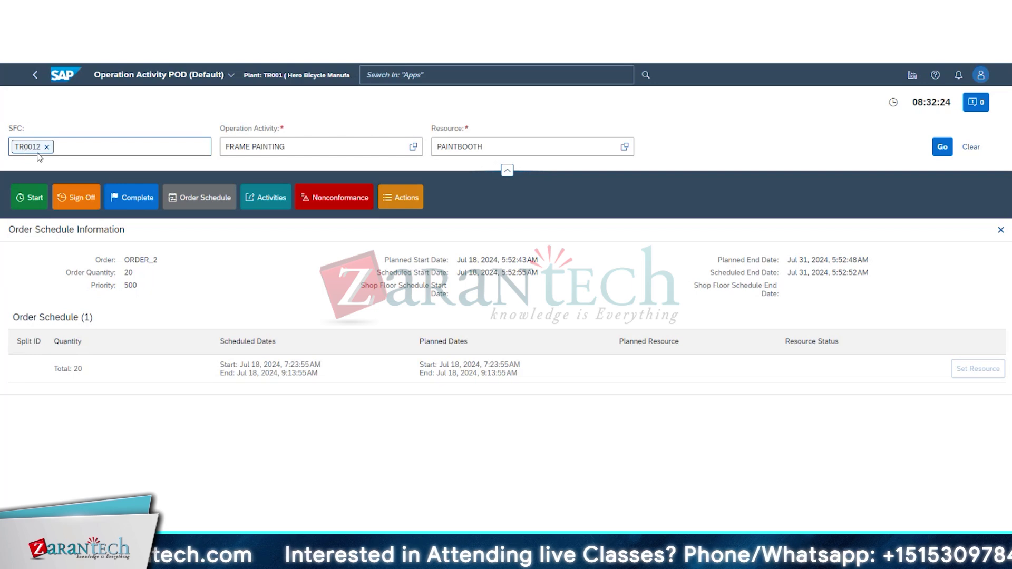
double_click(105, 259)
click(341, 304)
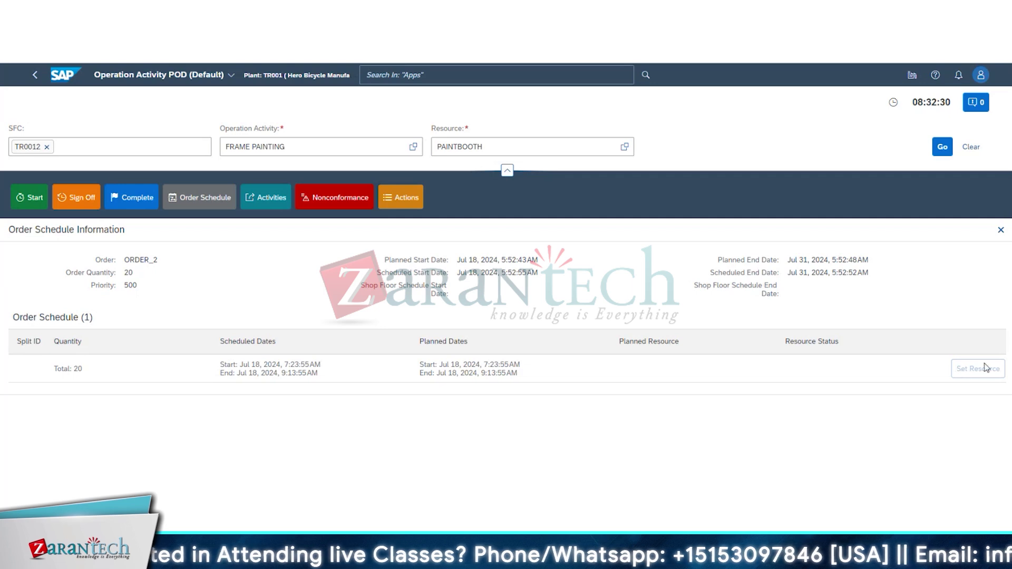
click(409, 368)
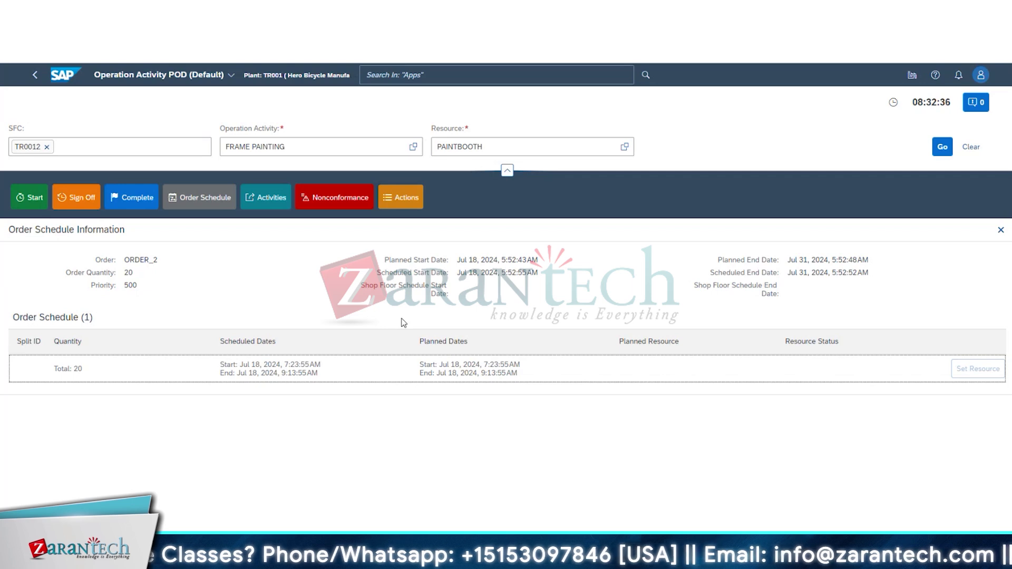
click(1001, 231)
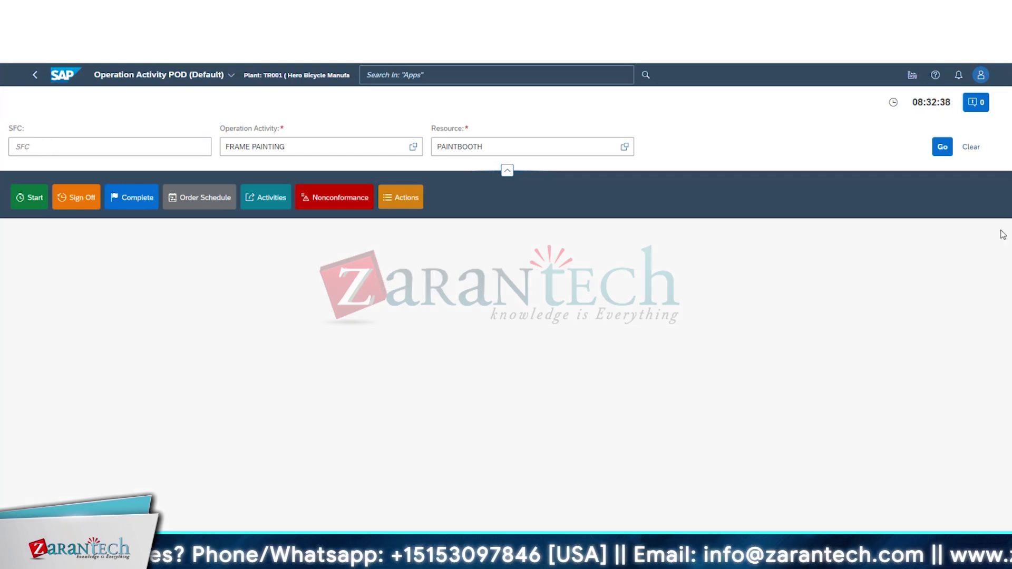